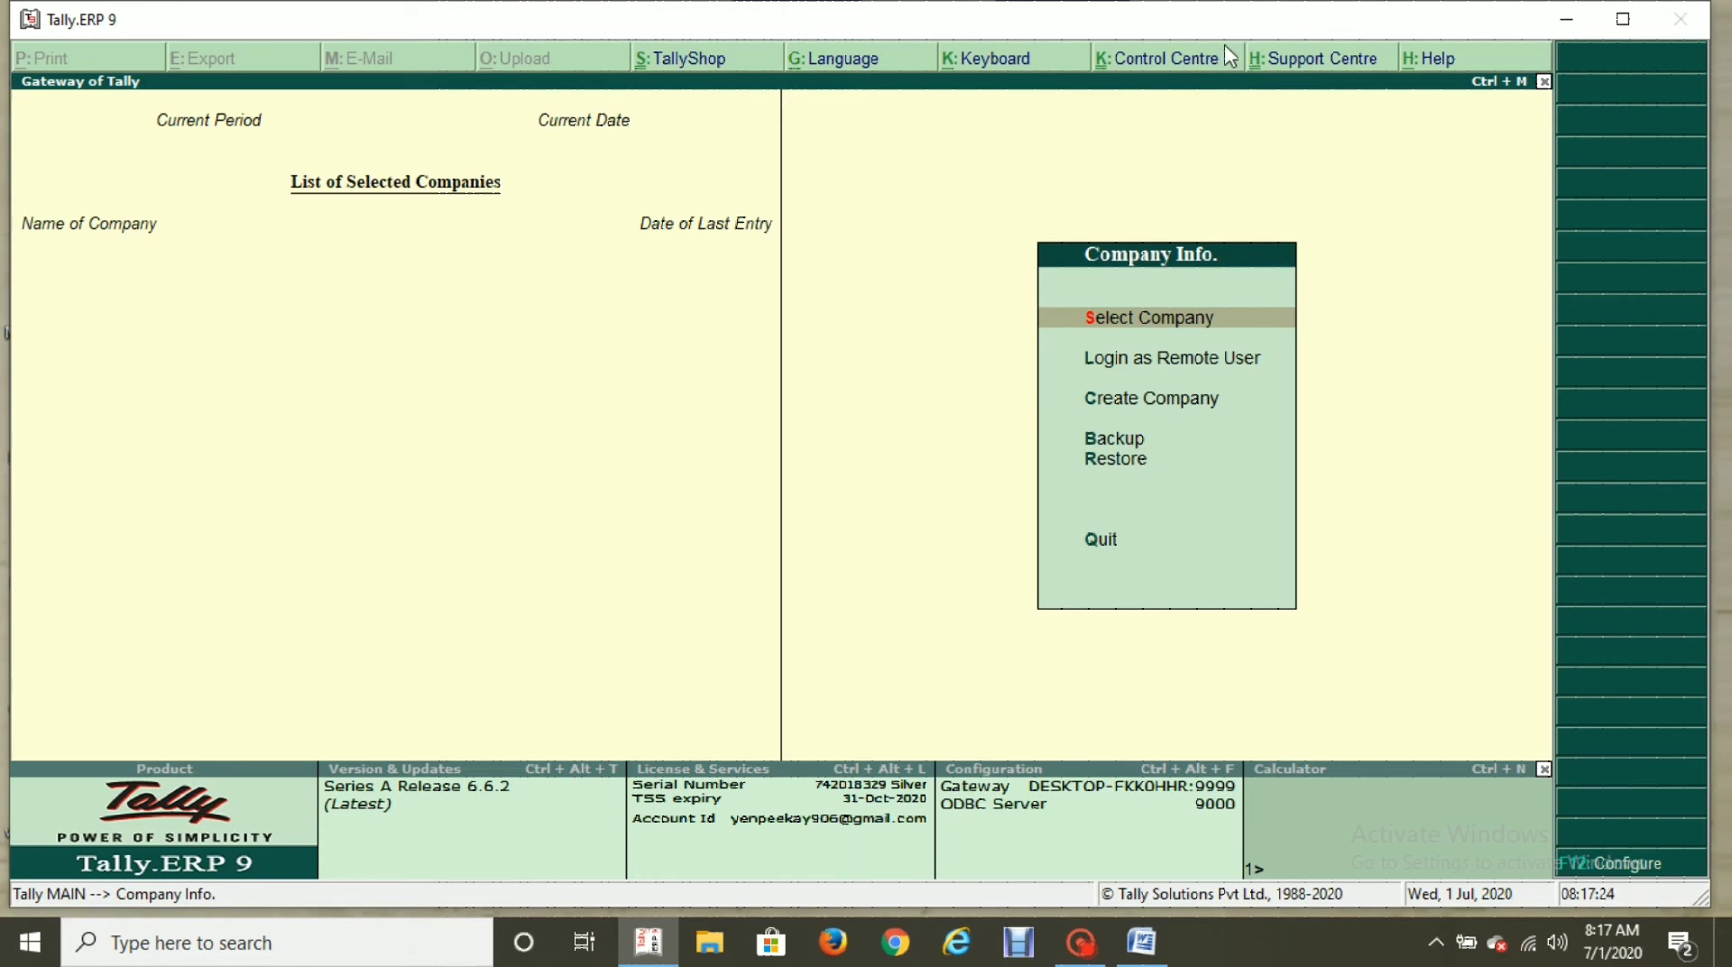
Load the company Mohsin & Co and open accounting voucher creation.
key(Return)
key(Return)
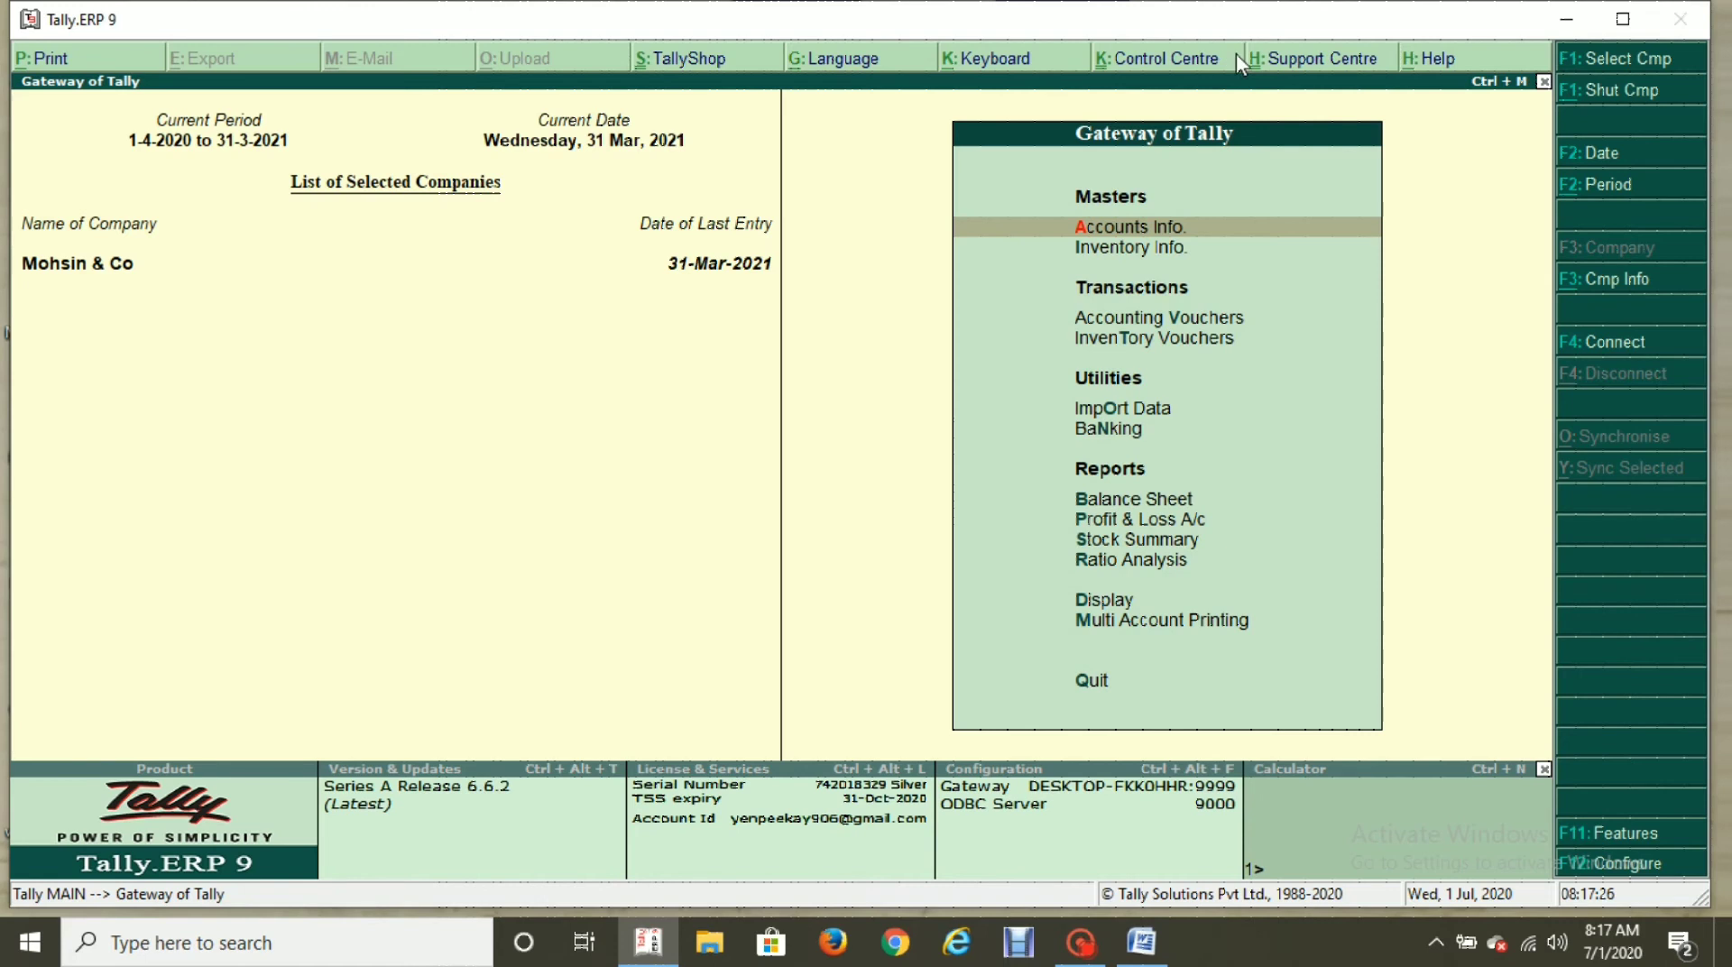
key(Down)
key(Down)
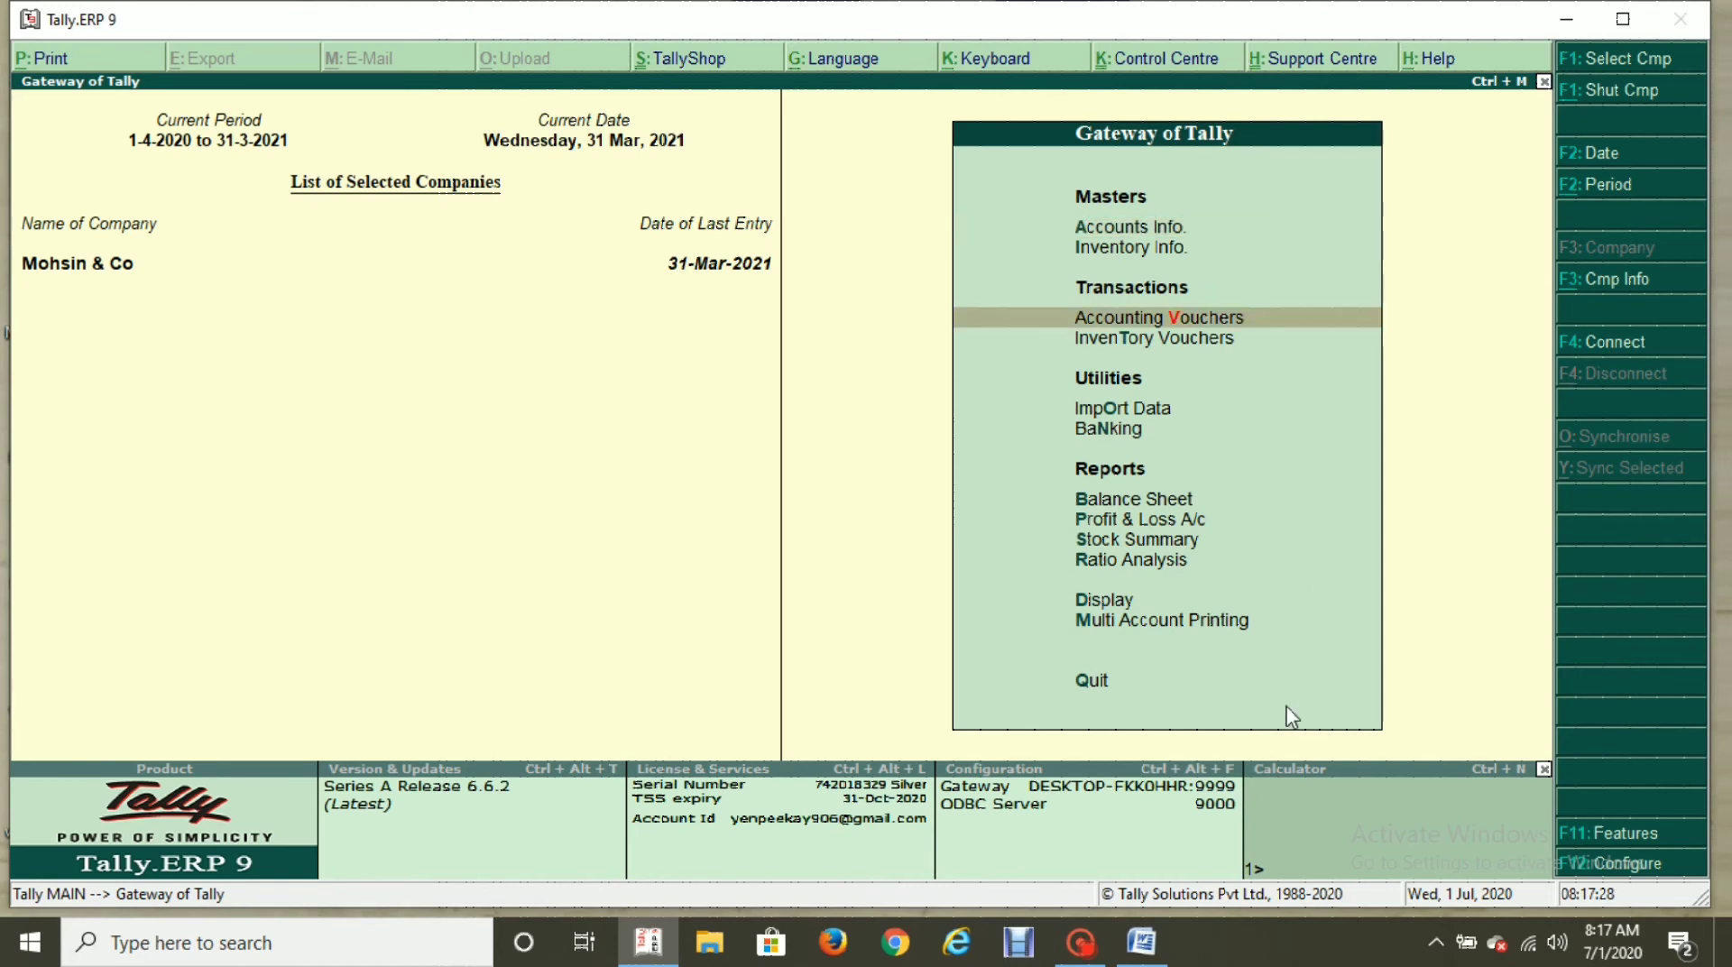
key(Return)
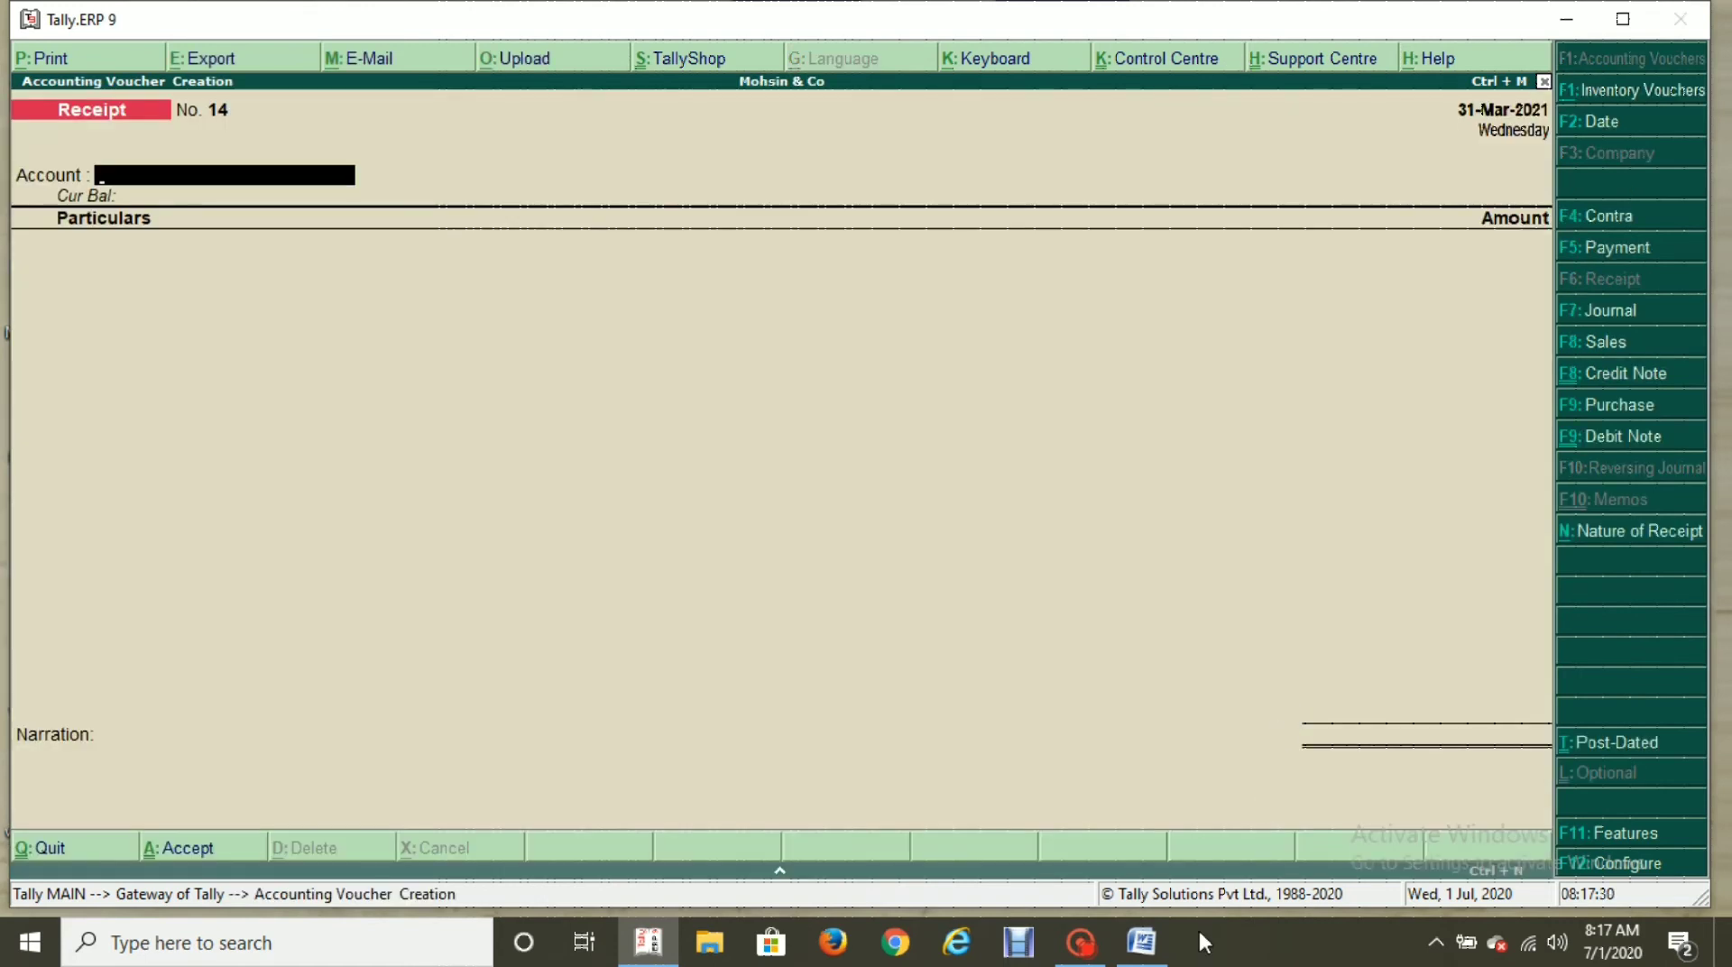
Switch to the Loans and Liabilities document in Word, find the Housing Loan entry, and return to Tally.ERP 9.
click(1141, 942)
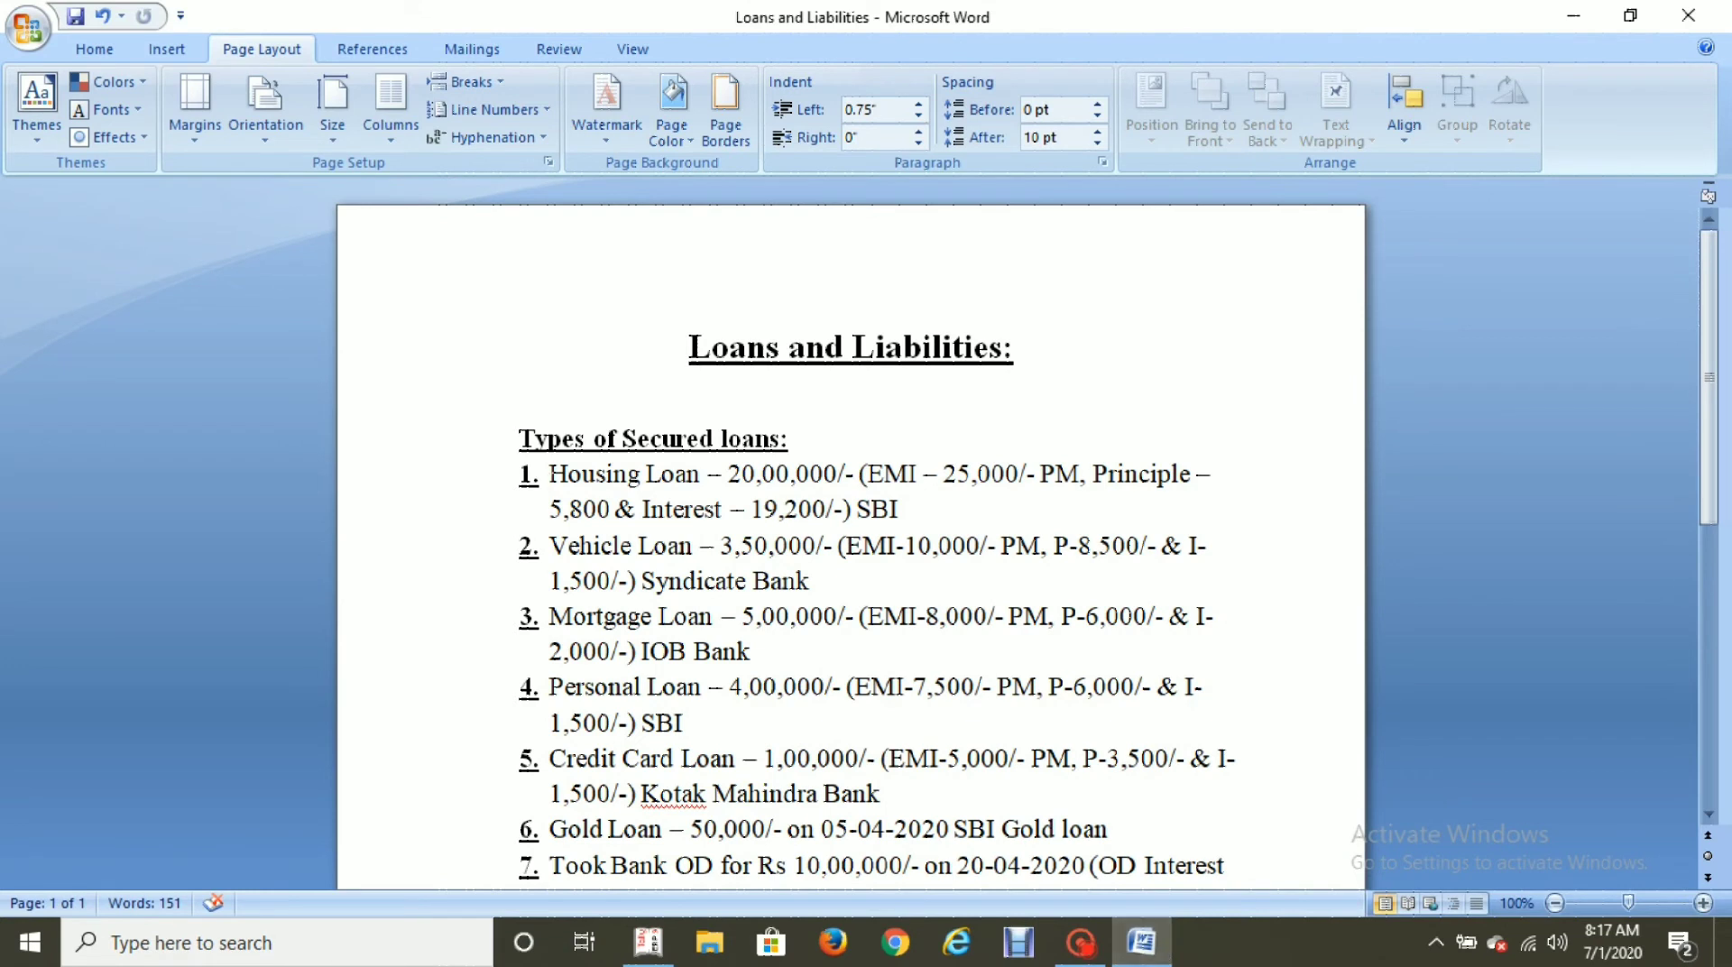
drag(549, 474, 707, 474)
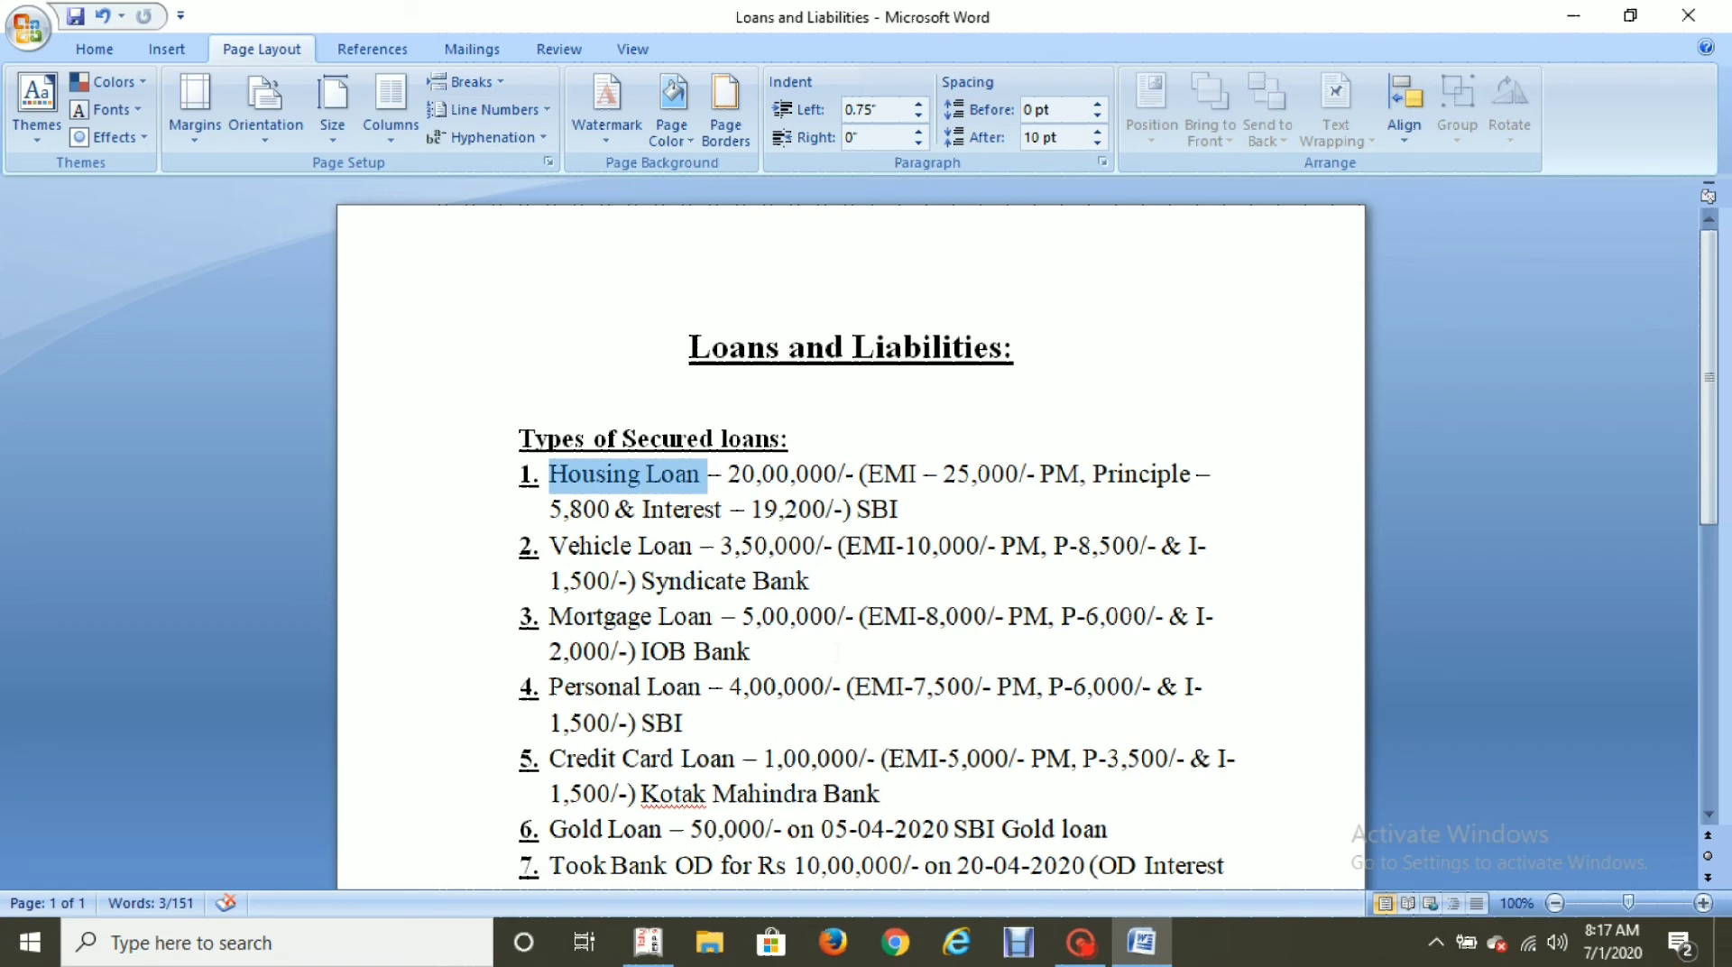
key(alt+Tab)
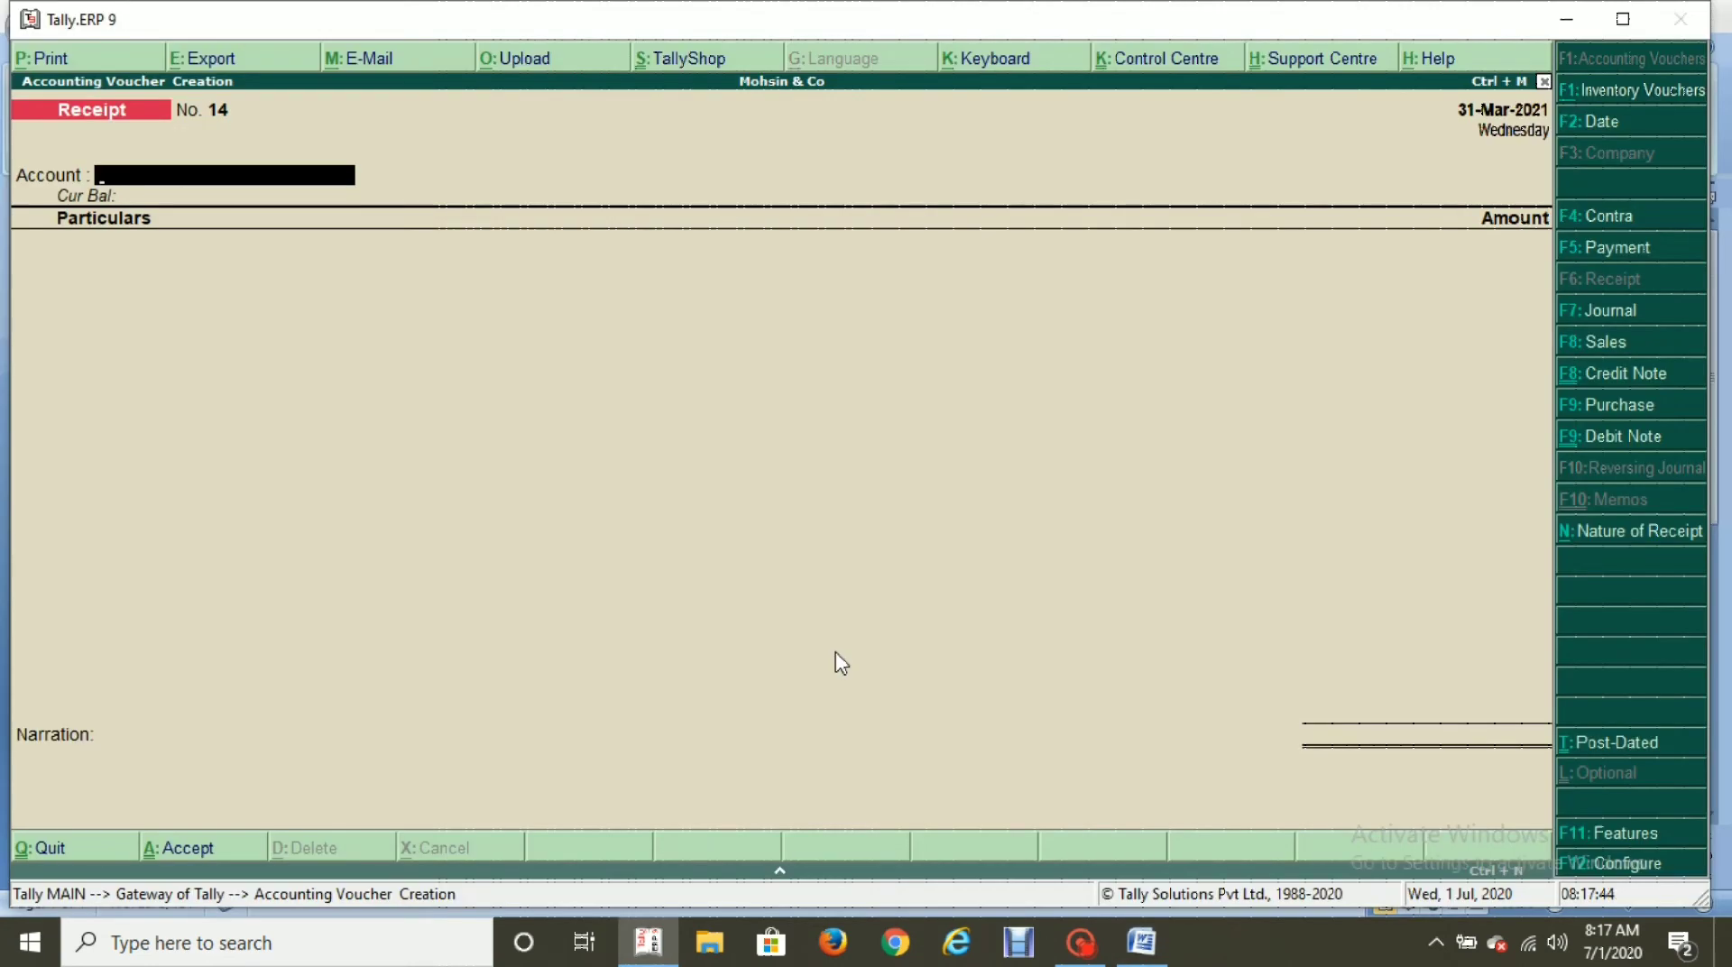
Start a journal voucher and debit House No - 200 with the housing loan amount from the Word notes, 20,00,000.
key(F7)
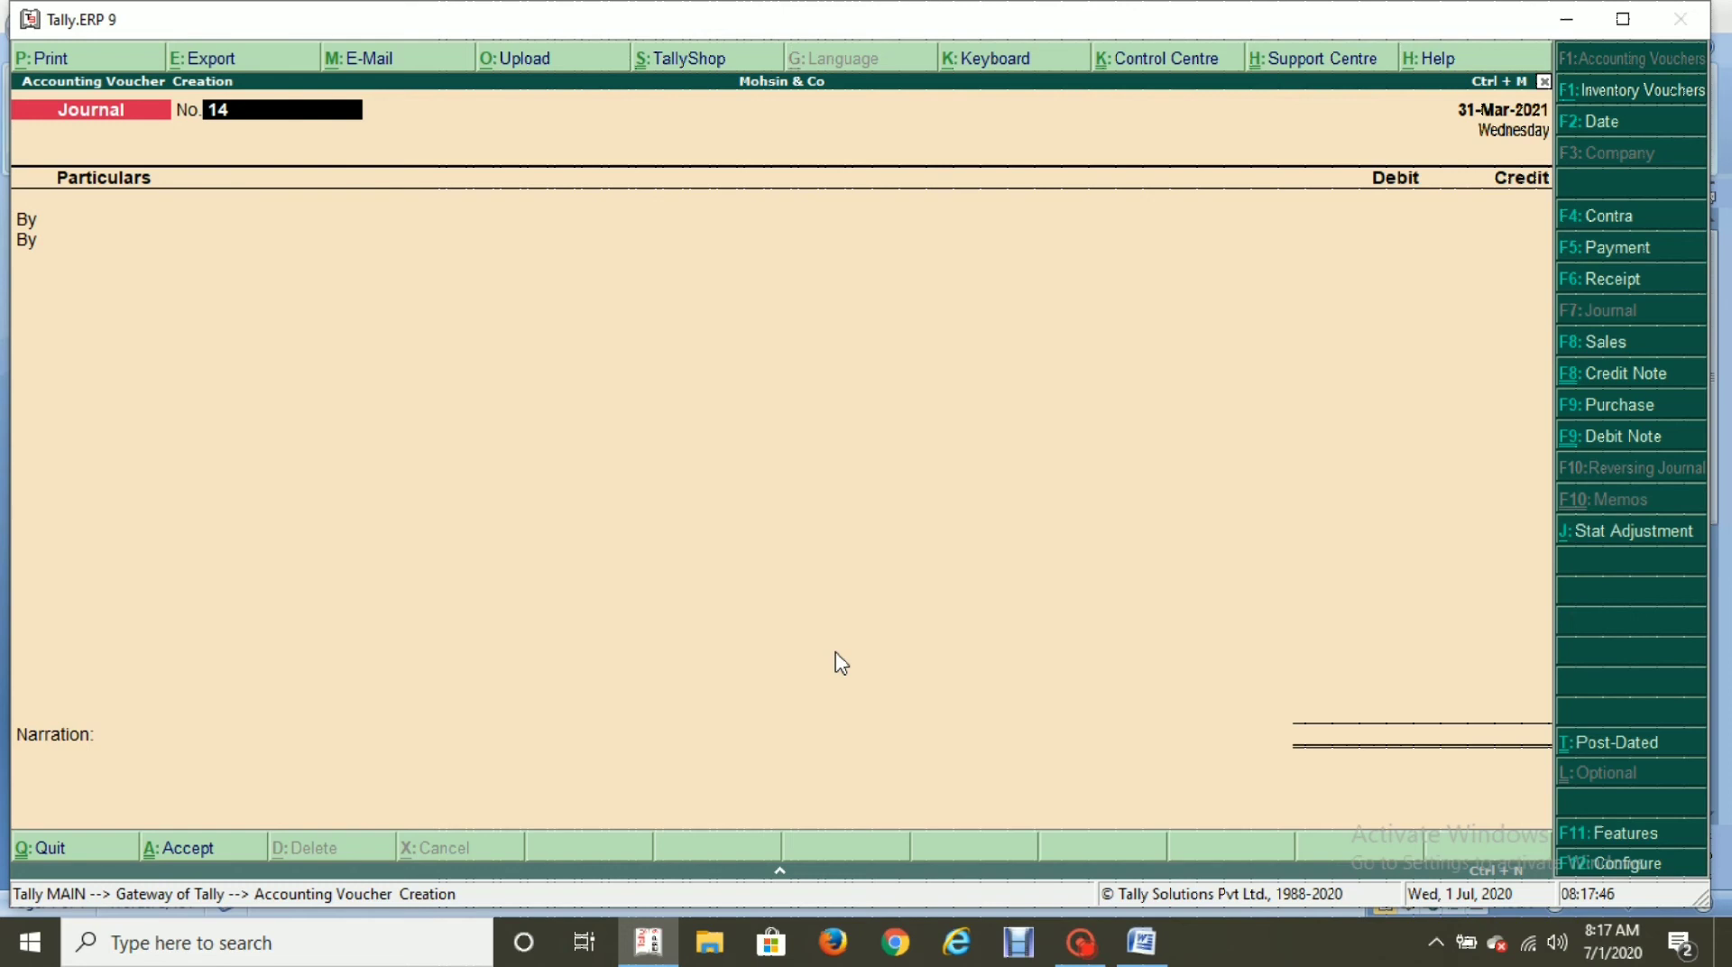
key(Return)
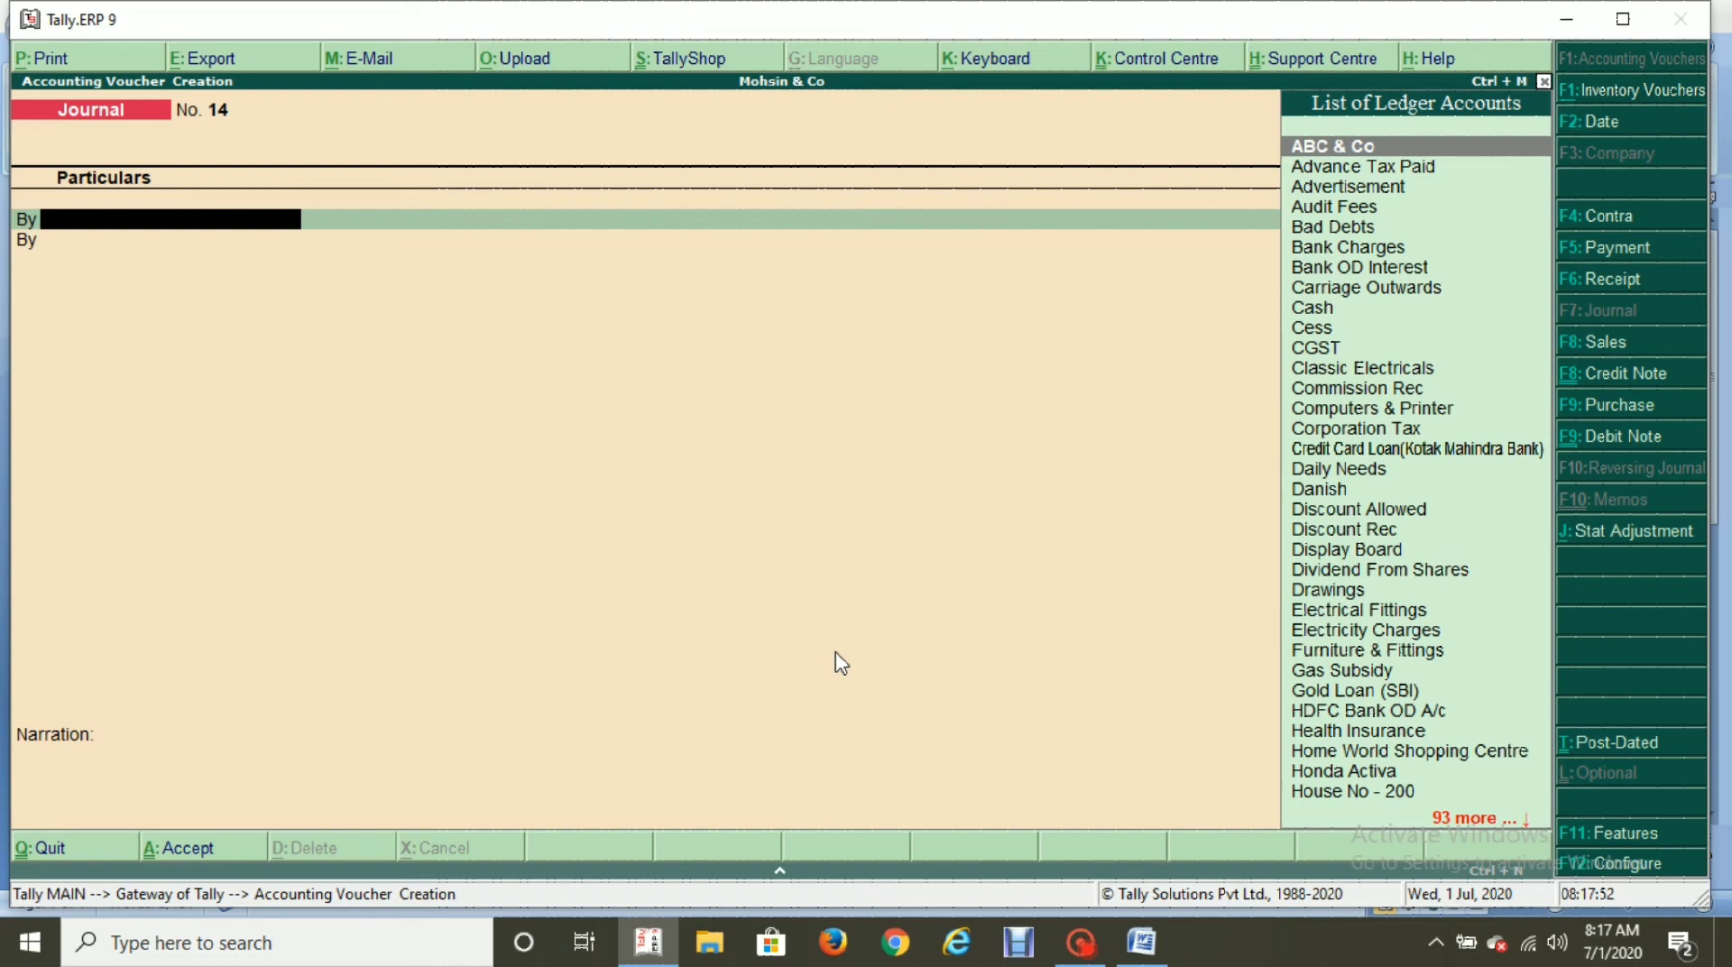
text(Hou)
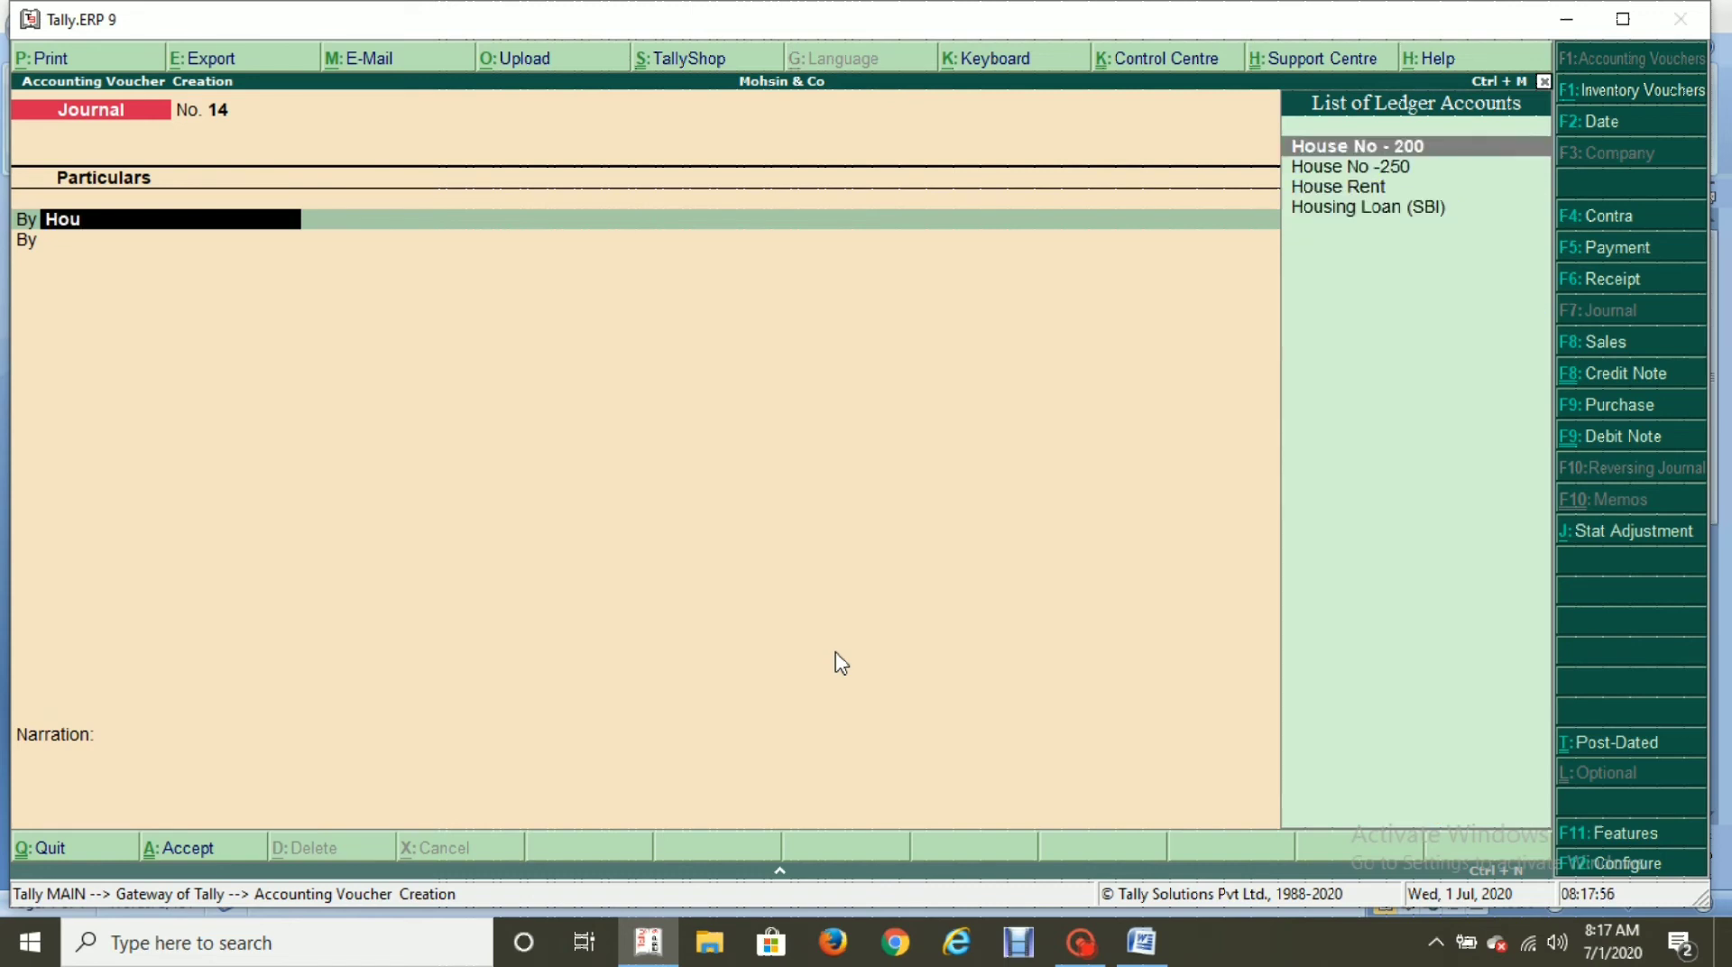
key(Return)
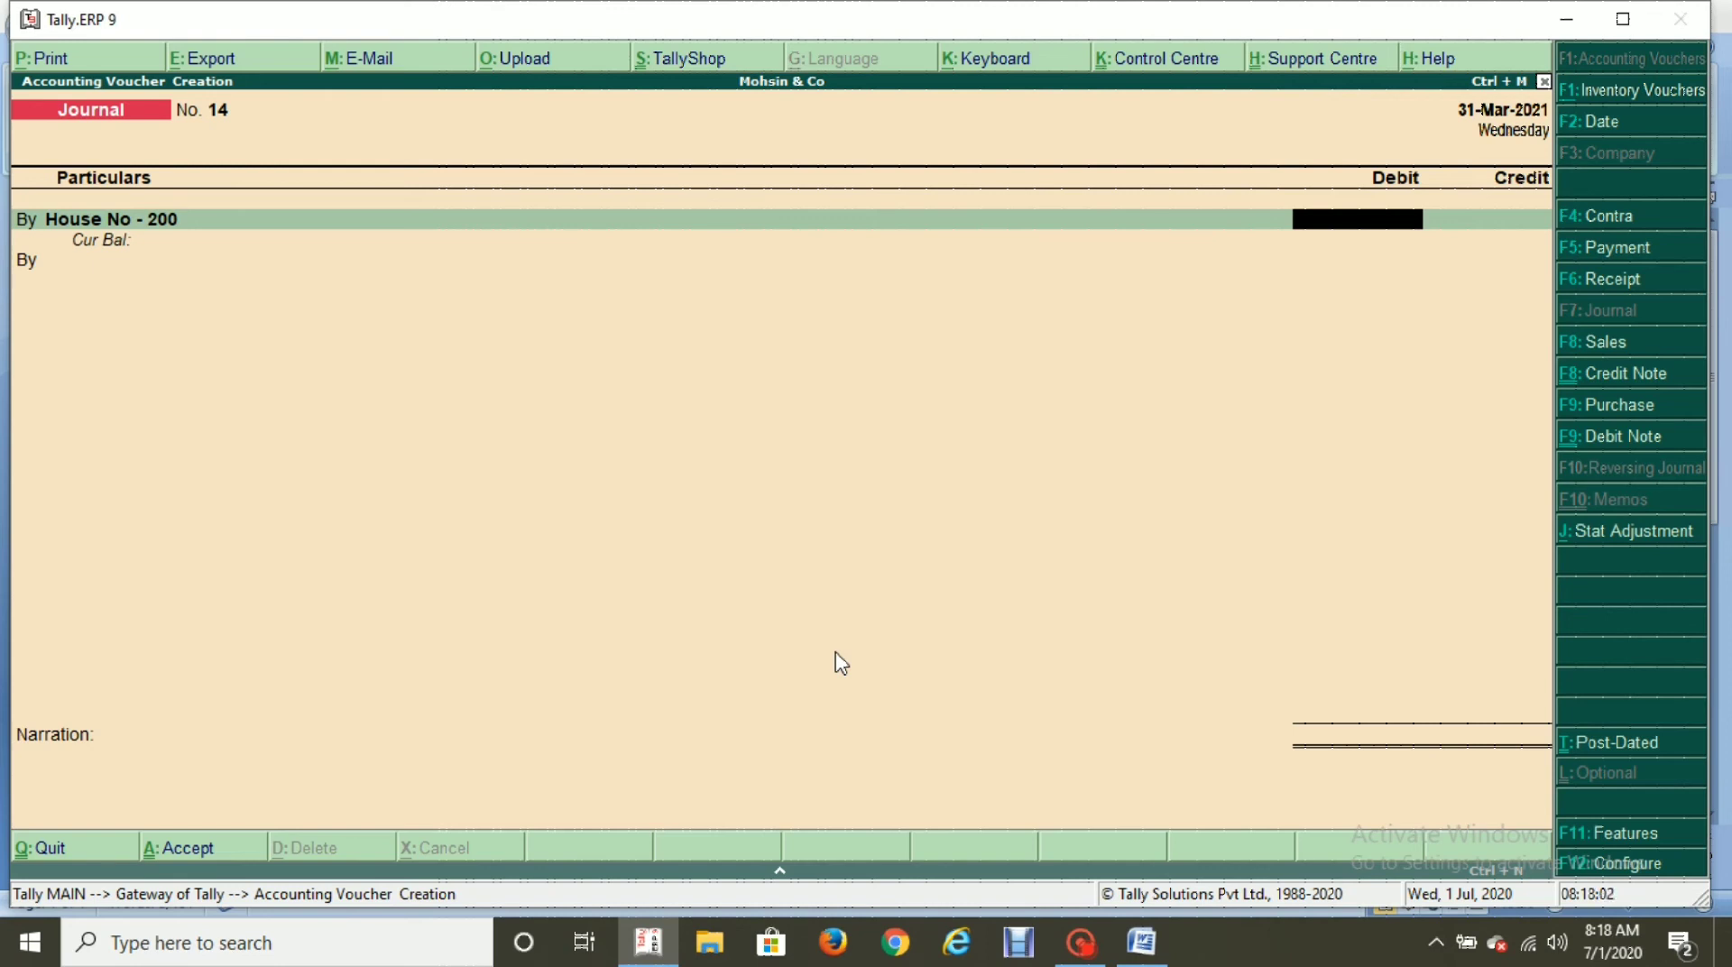
key(alt+Tab)
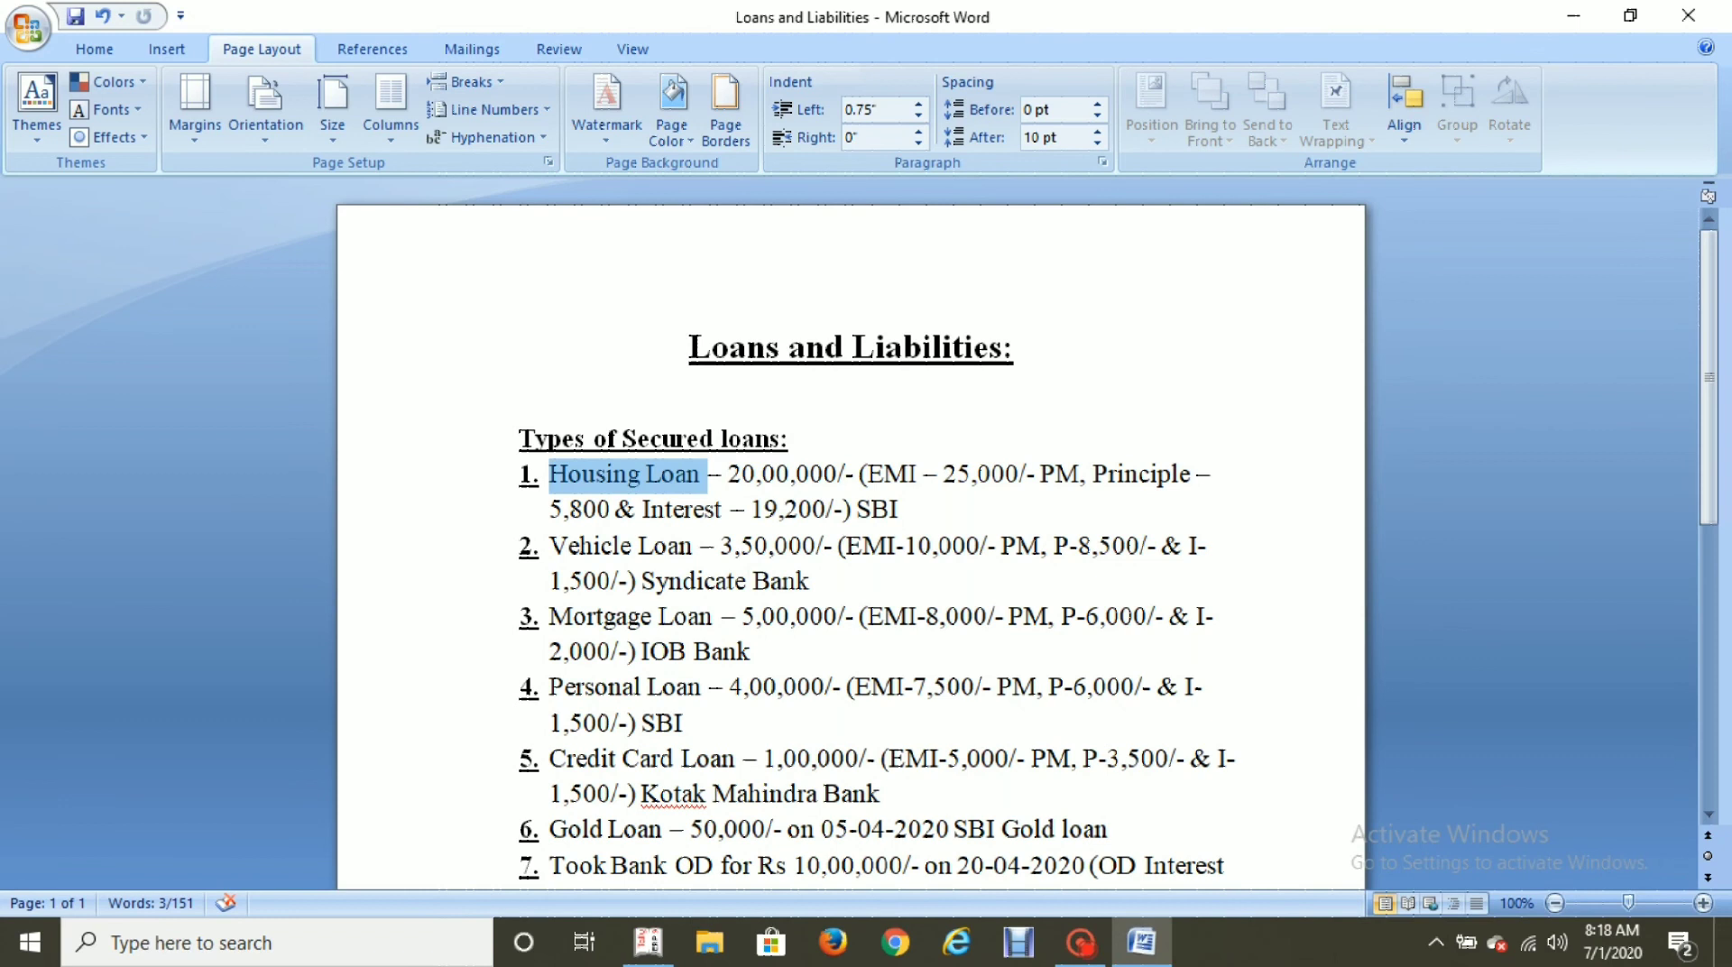
drag(729, 475, 834, 474)
key(alt+Tab)
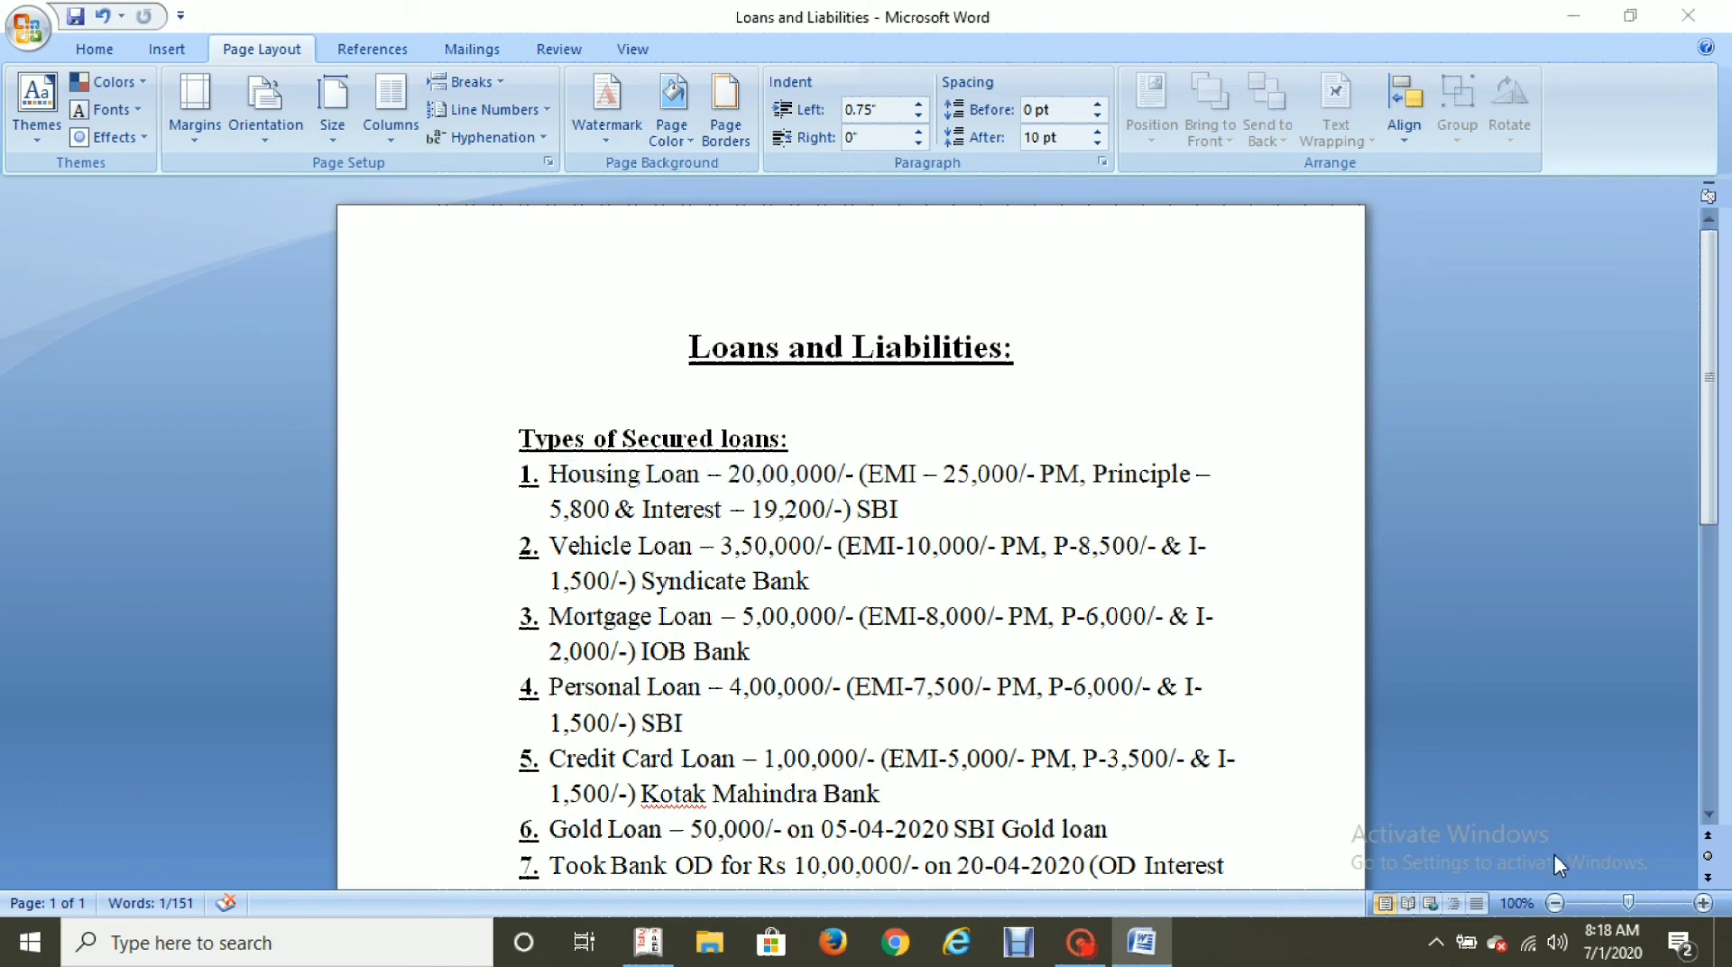
text(20)
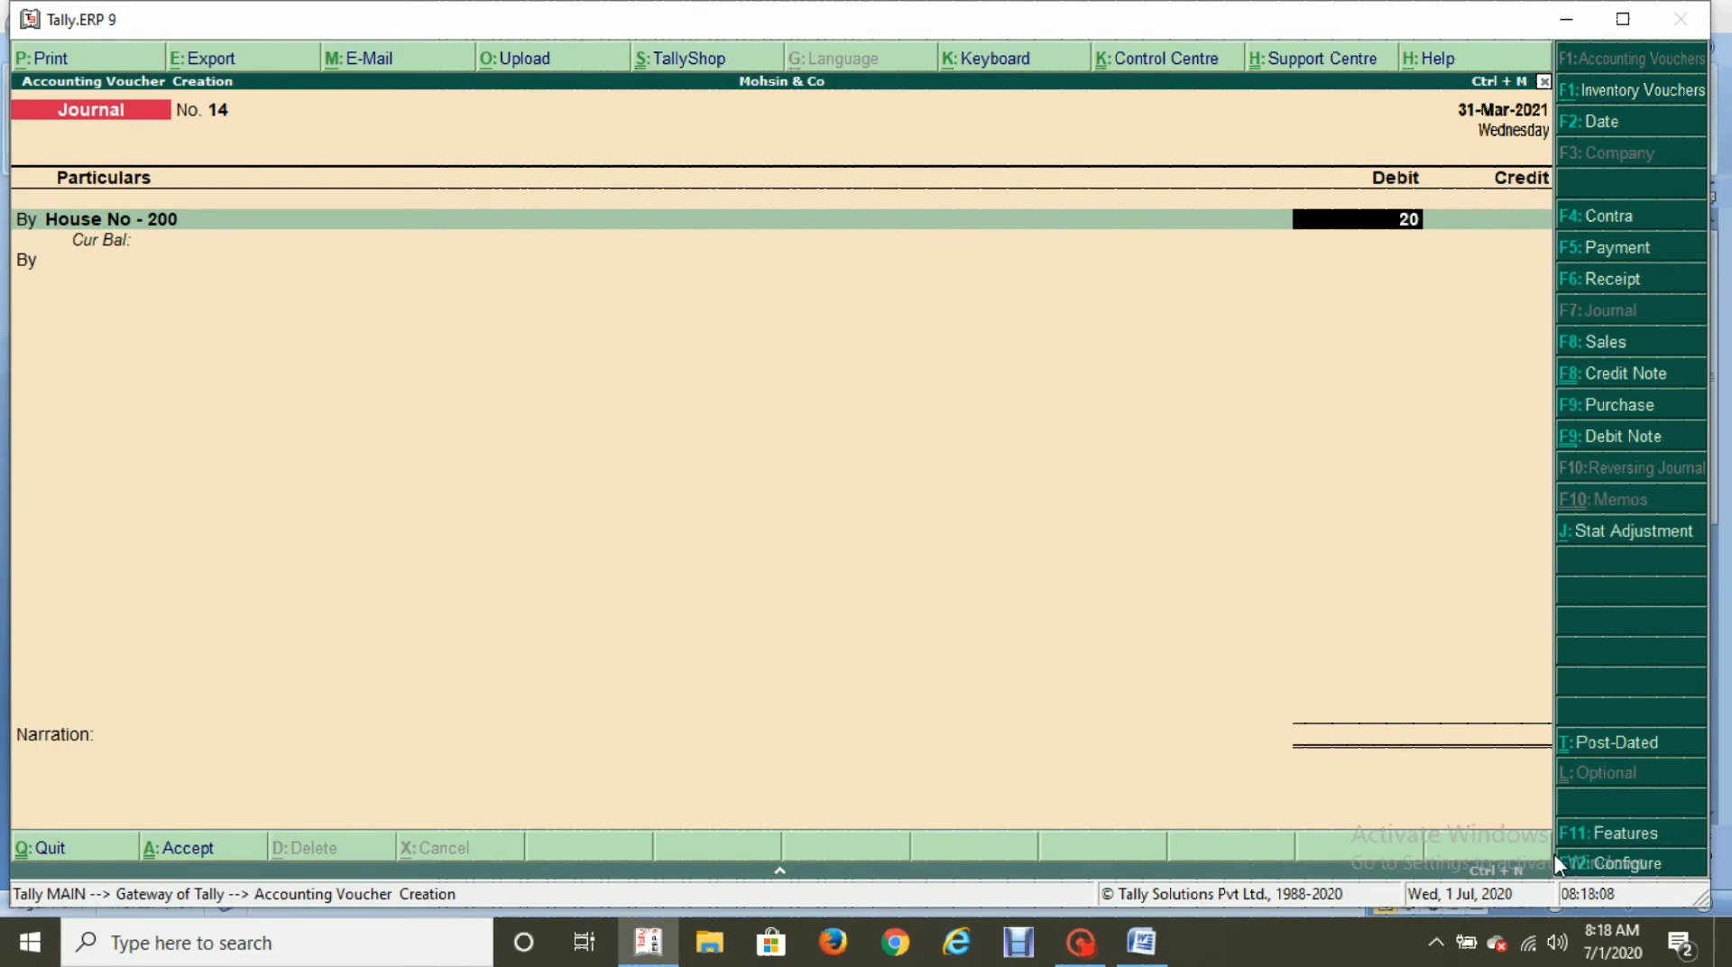
text(,00,000)
key(Return)
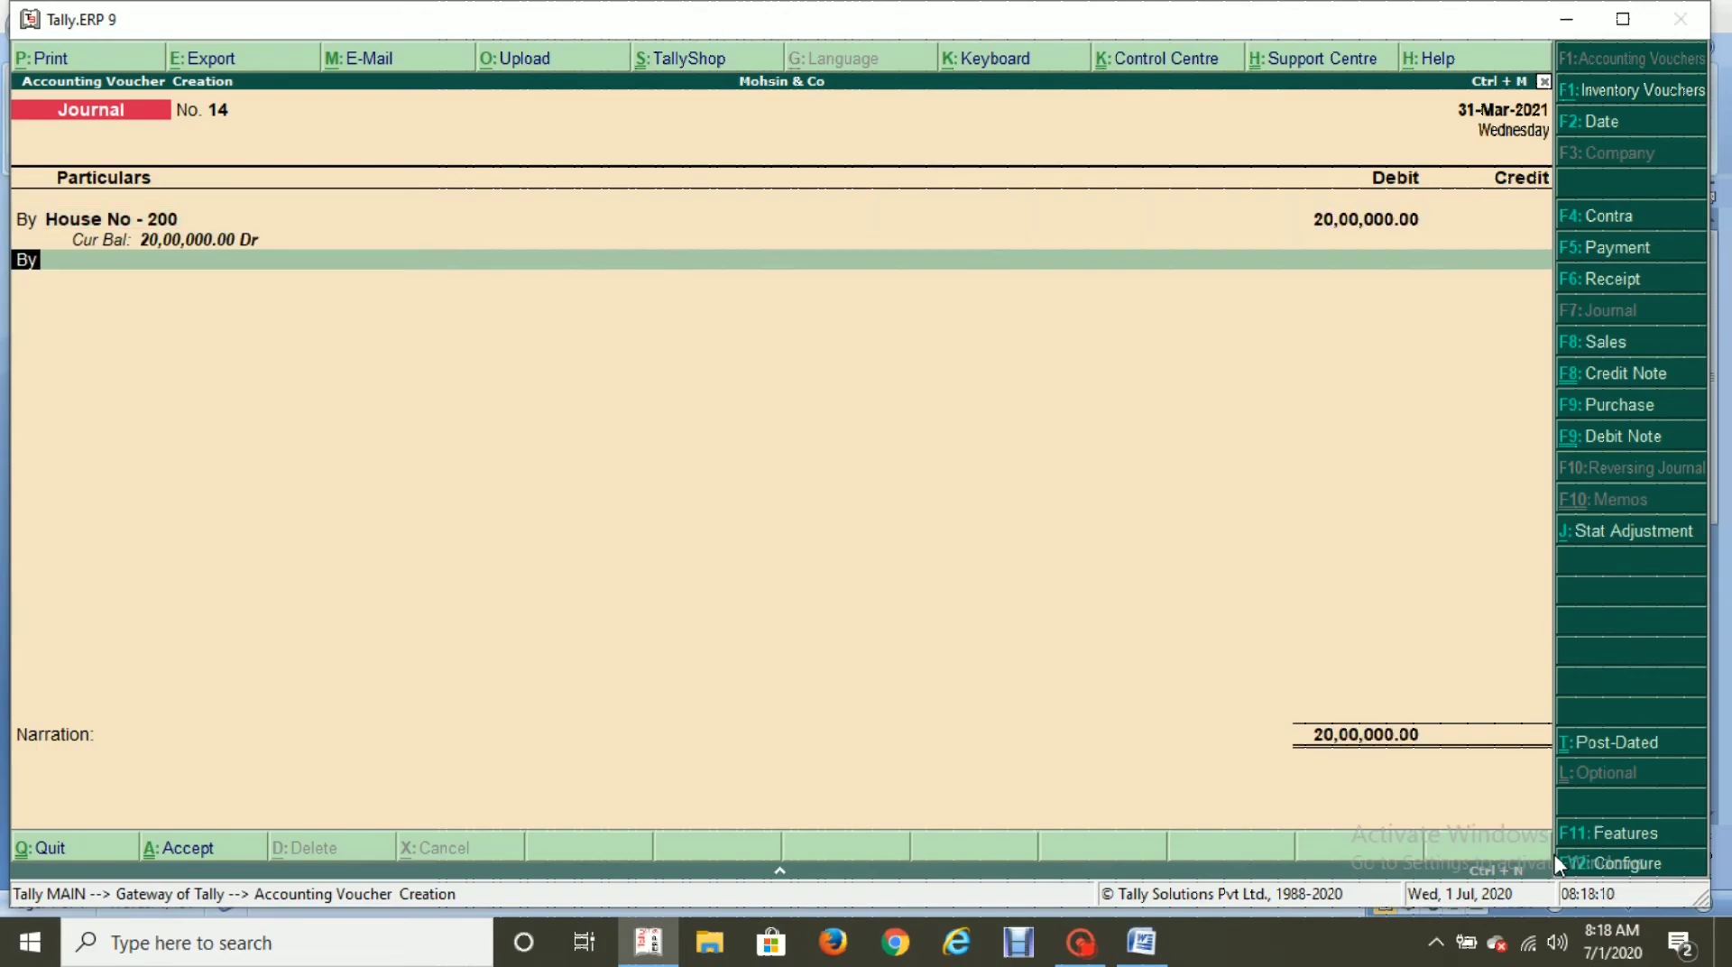
Credit Housing Loan (SBI) with 20,00,000 in the journal and check the lending bank in the Word notes.
text(t)
key(Return)
key(Return)
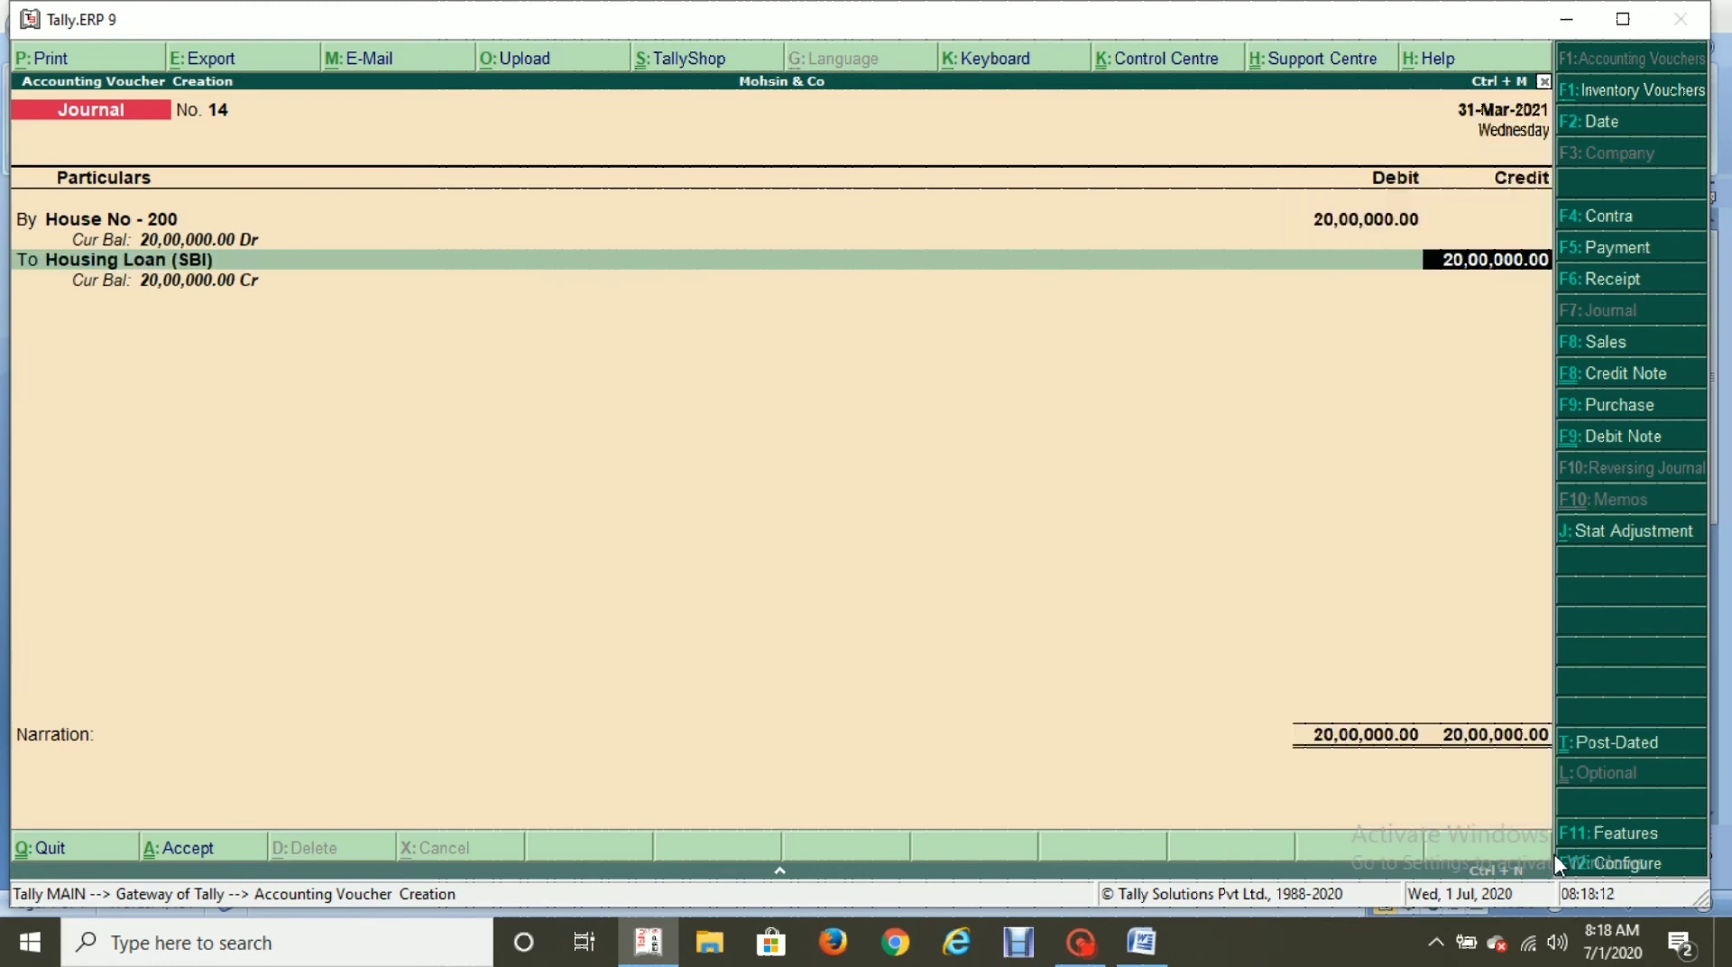
key(alt+Tab)
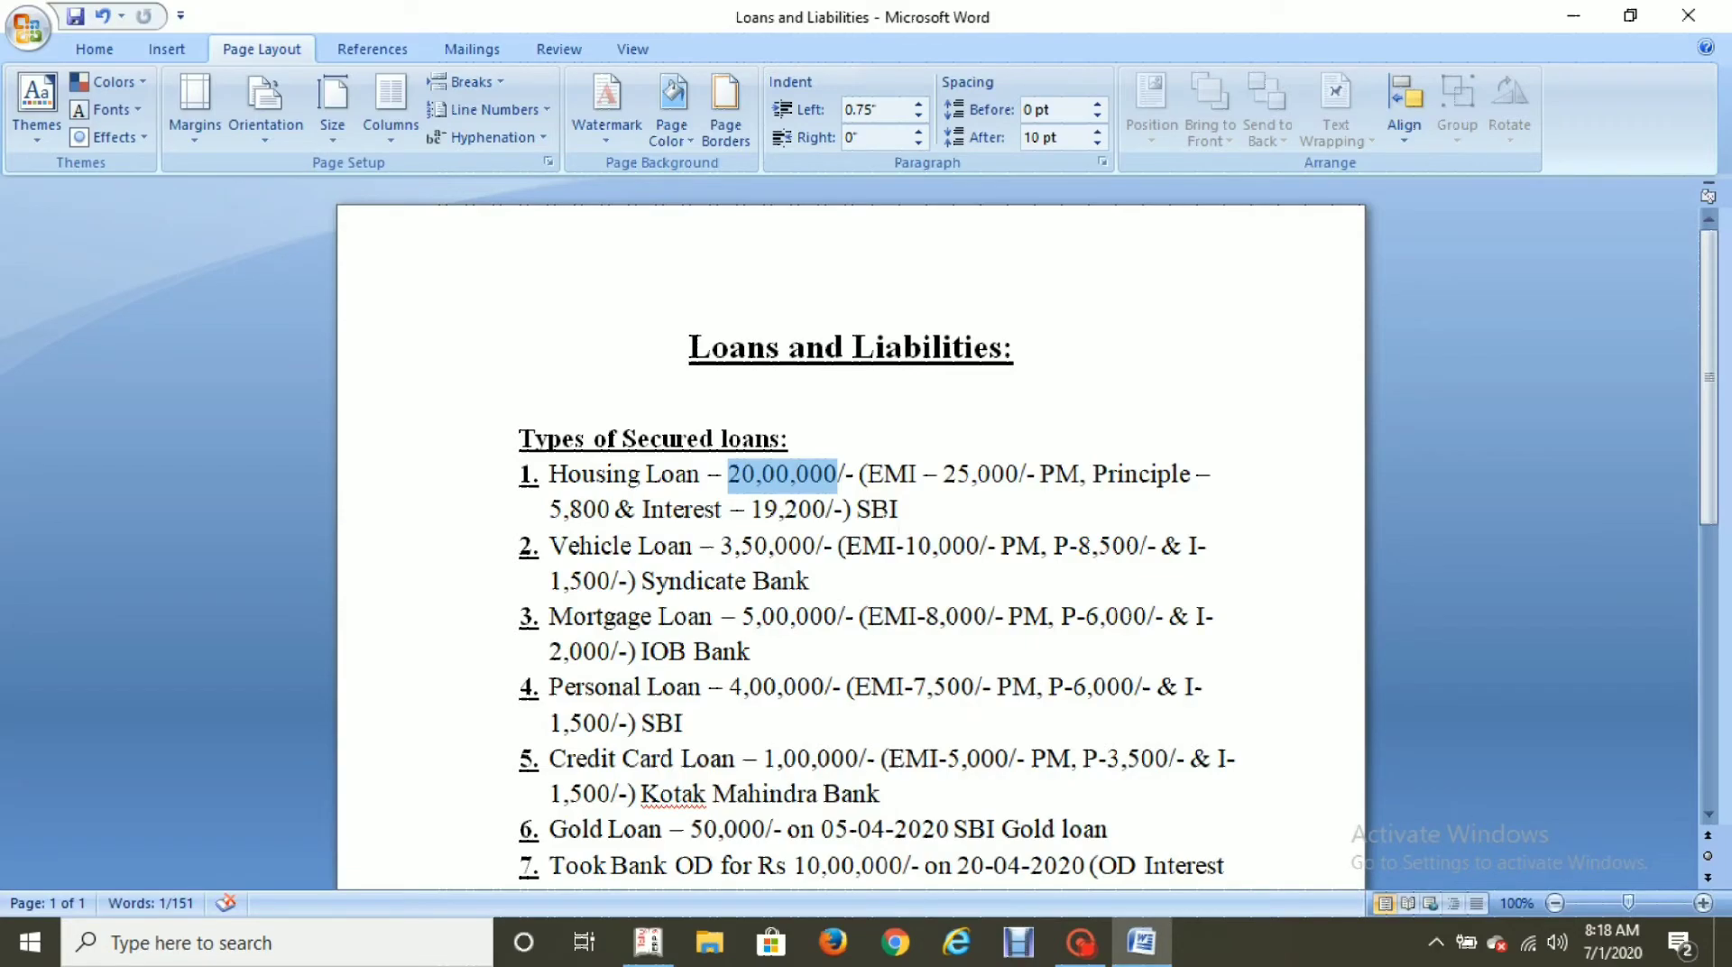
drag(871, 510, 897, 511)
key(alt+Tab)
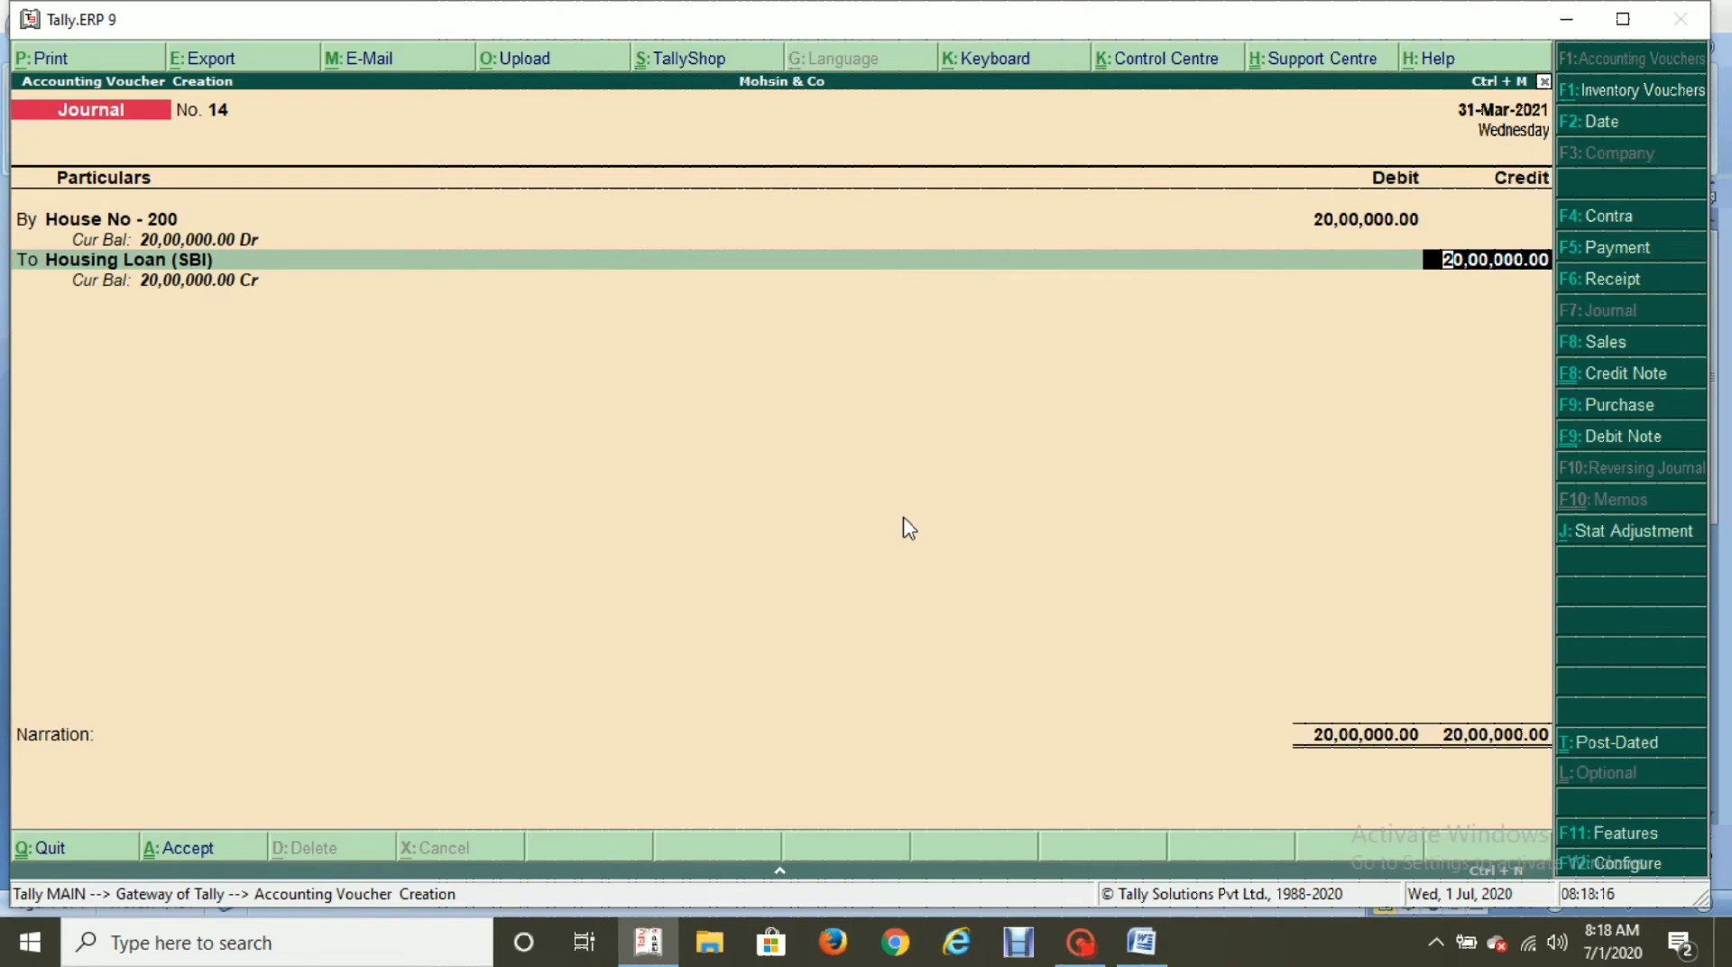
Open the Housing Loan (SBI) ledger from the journal line, review the group it is under, and accept the ledger.
key(BackSpace)
key(ctrl+Return)
key(Return)
key(Return)
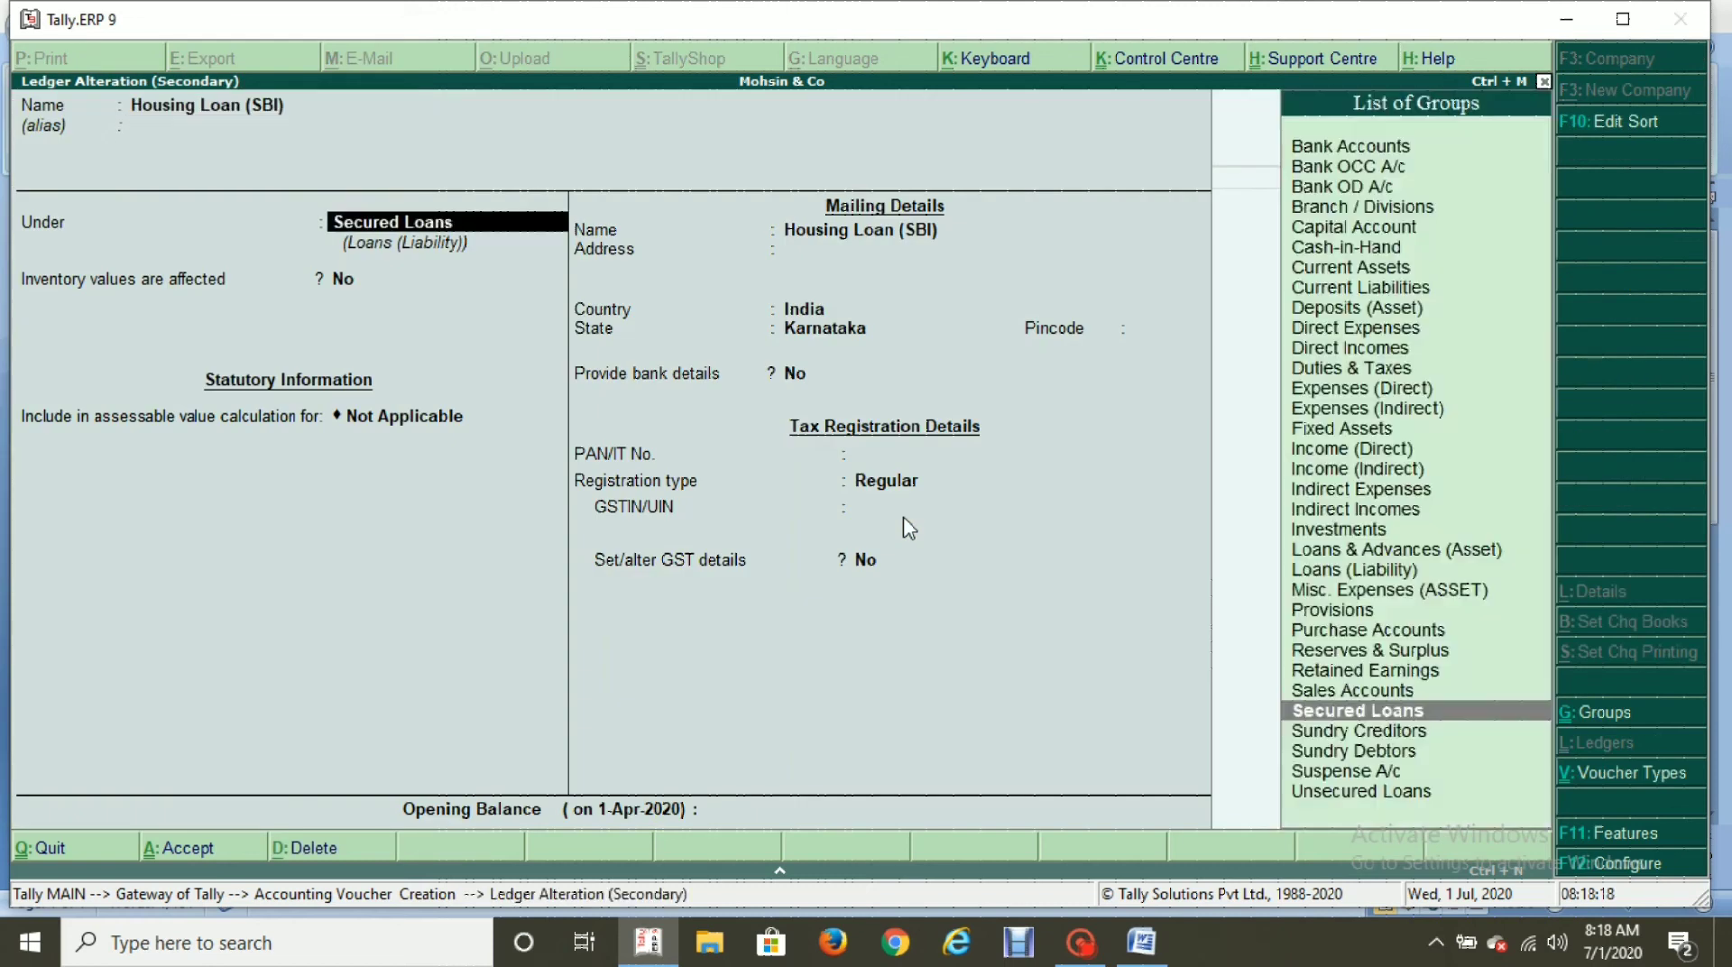
key(Return)
key(Return)
key(Return)
key(Return)
key(Return)
key(Return)
key(Return)
key(Return)
key(Return)
key(Return)
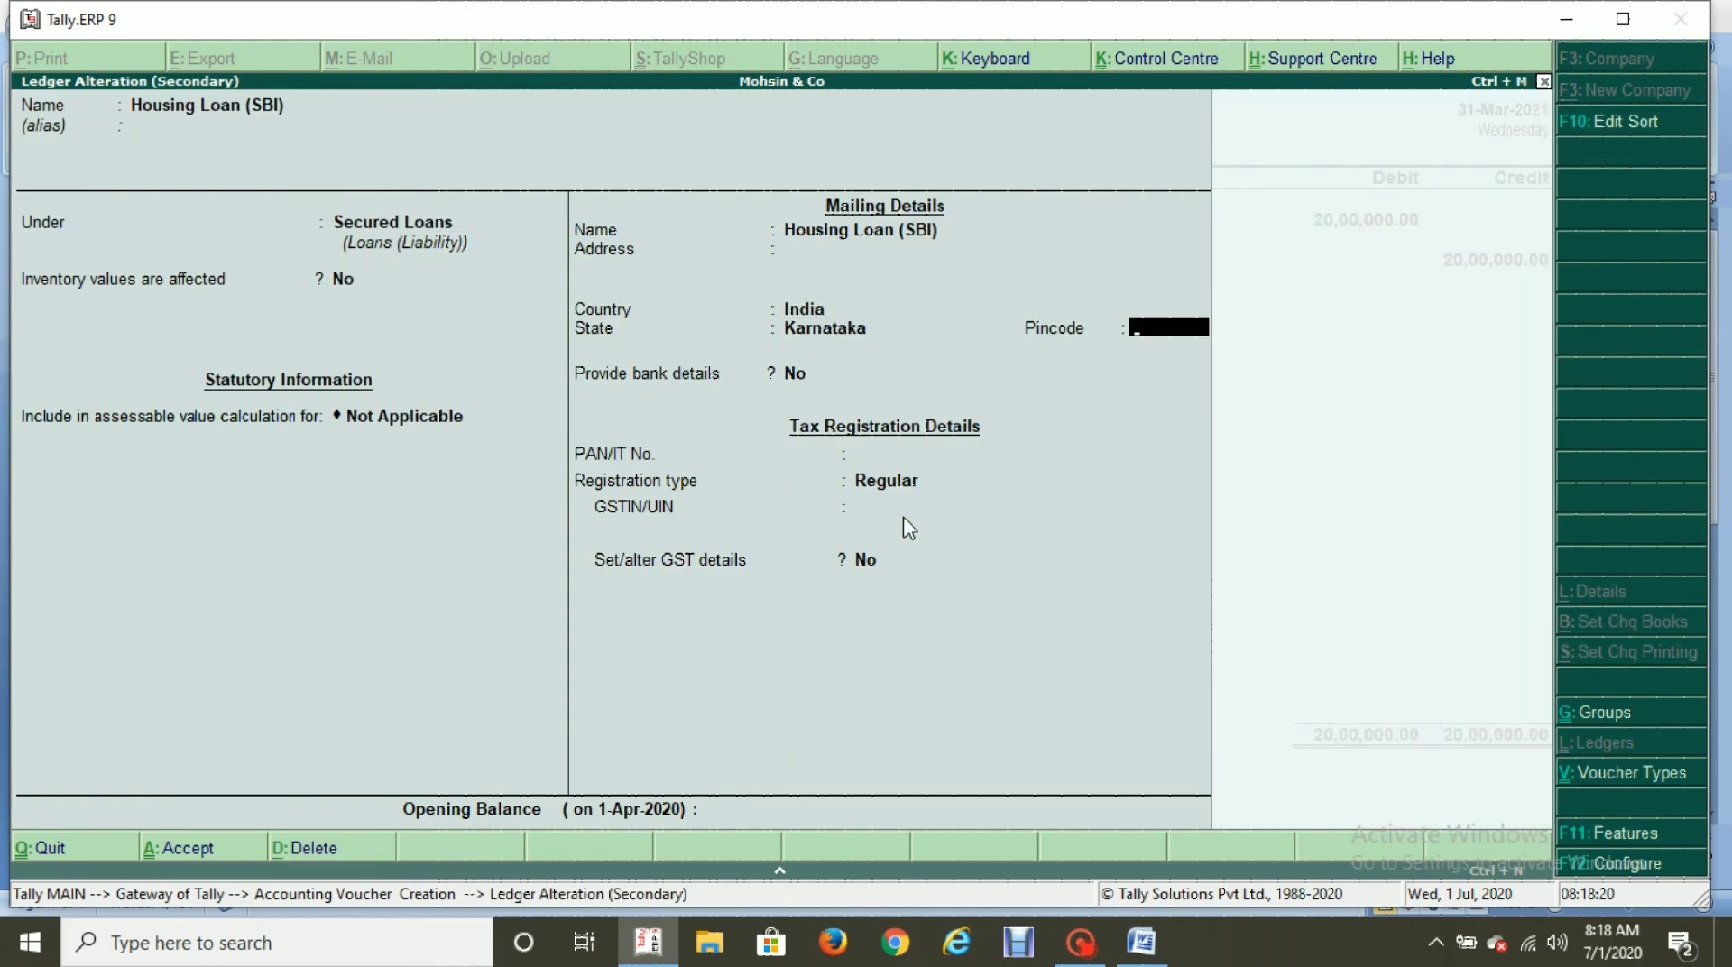
key(Return)
key(Return)
key(Return)
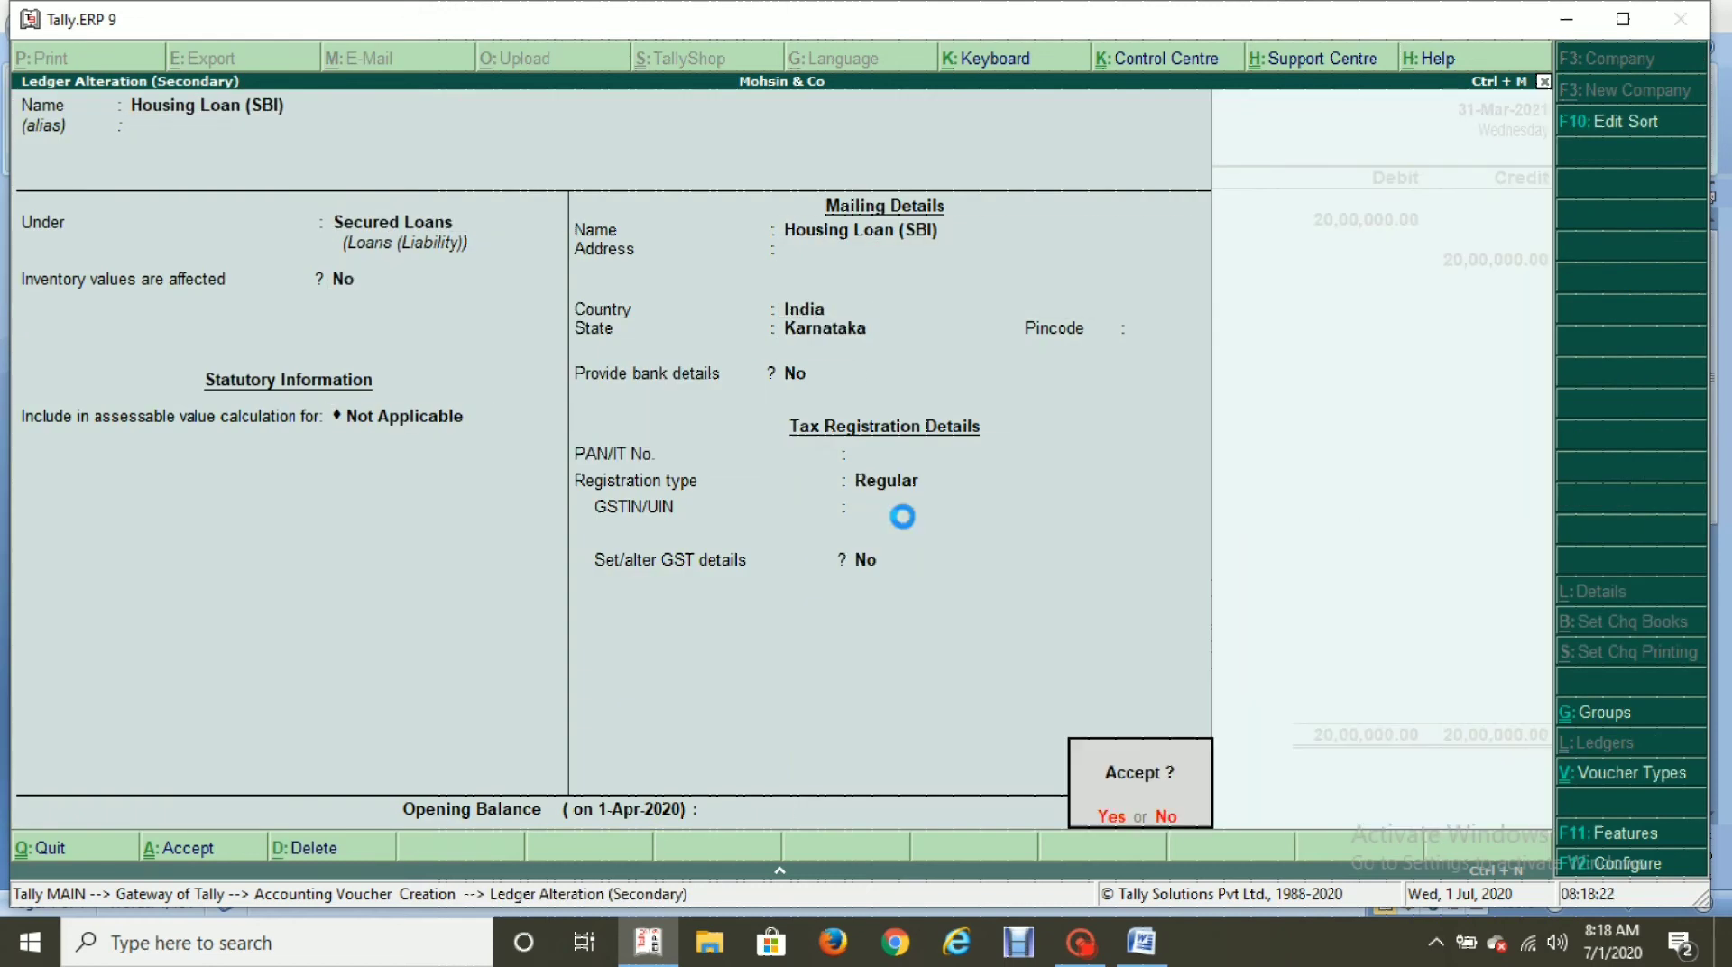
key(Return)
Save the housing loan journal voucher without a narration.
key(Return)
key(Return)
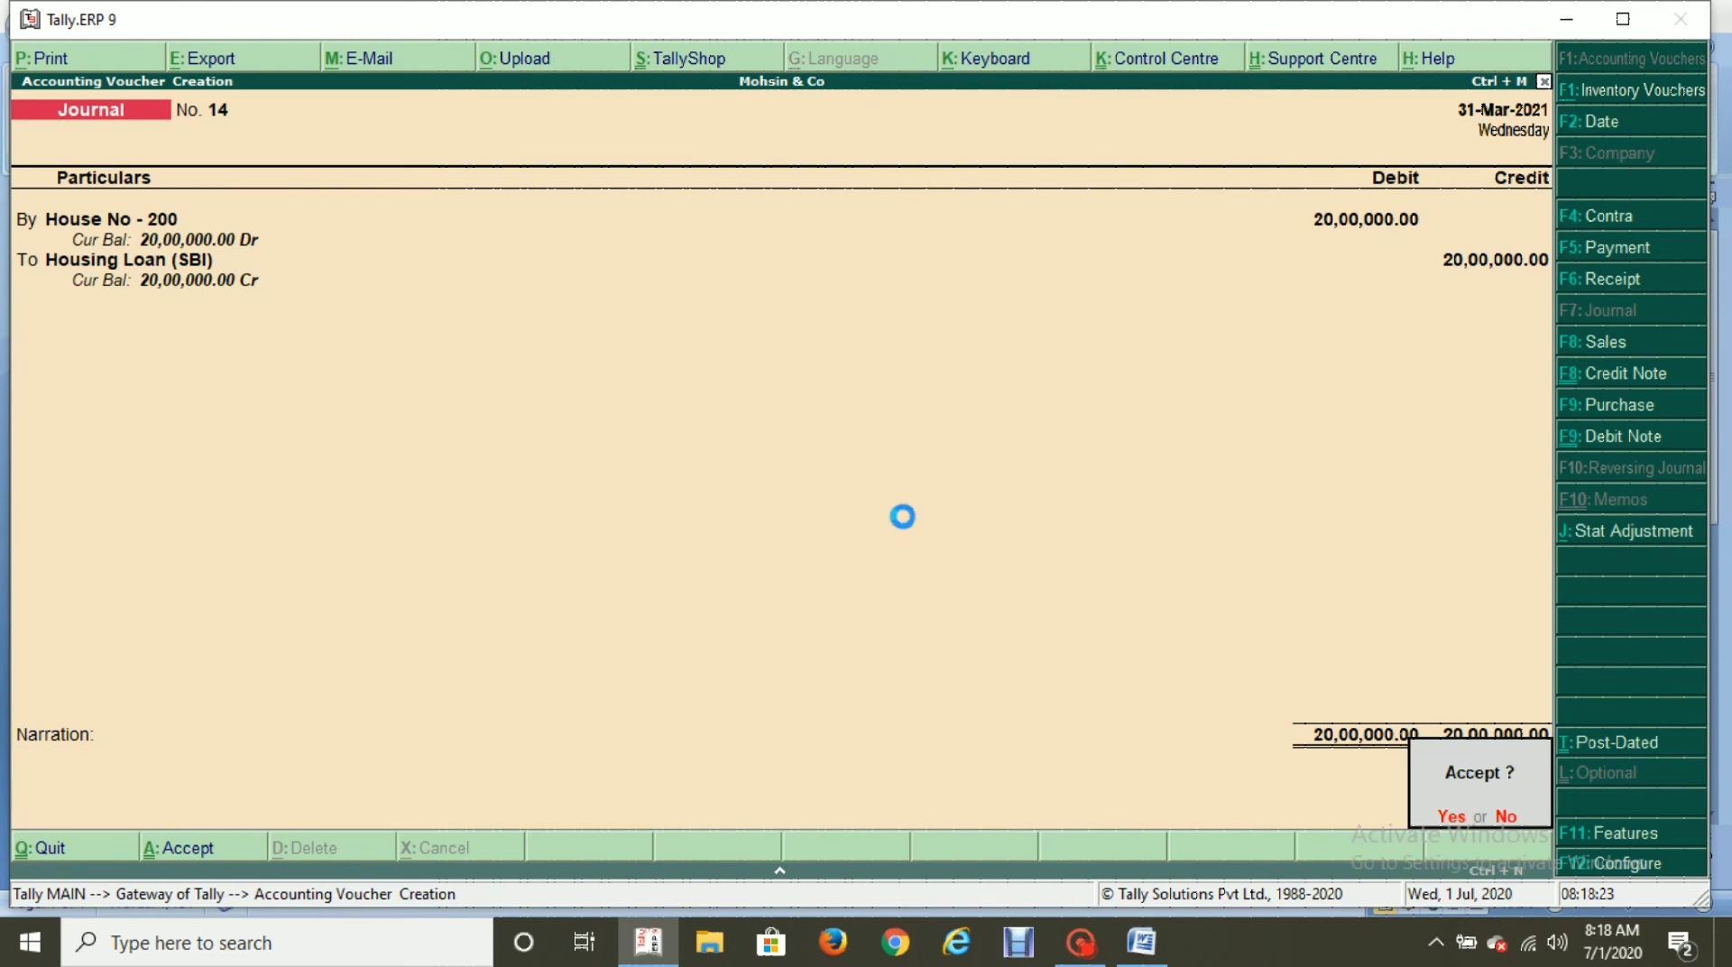
key(Return)
Look up the housing loan's monthly EMI, principal and interest amounts in the Word notes.
key(alt+Tab)
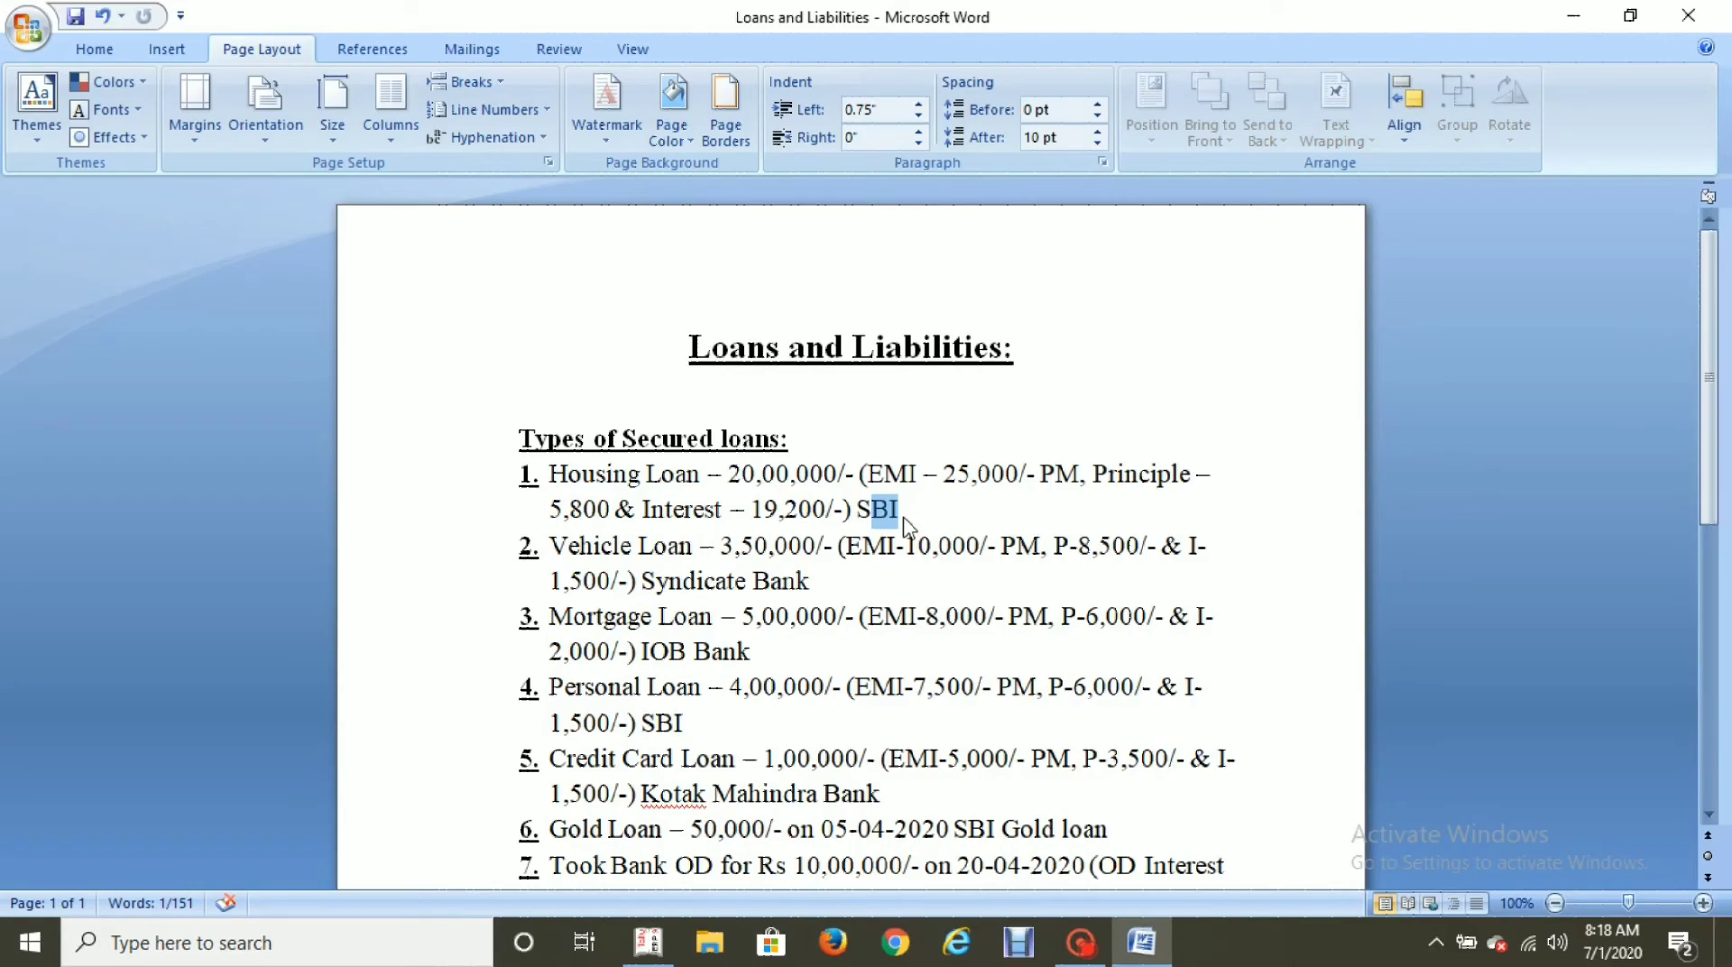
drag(943, 475, 993, 481)
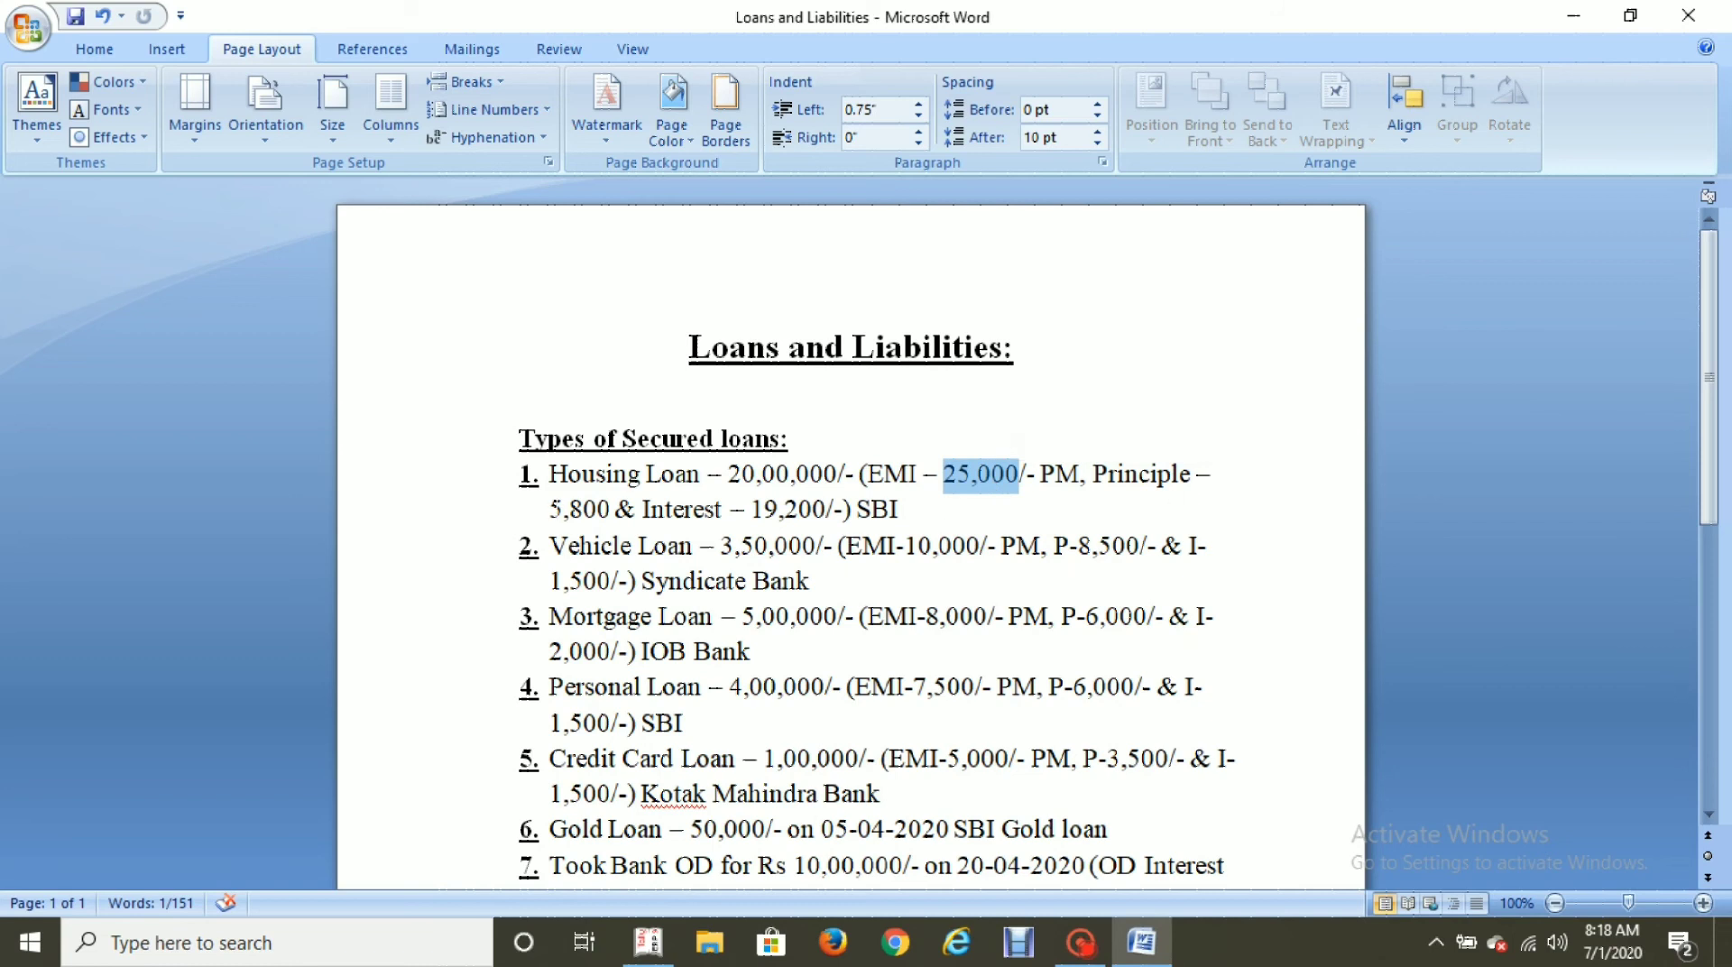
drag(550, 510, 610, 510)
drag(752, 511, 822, 512)
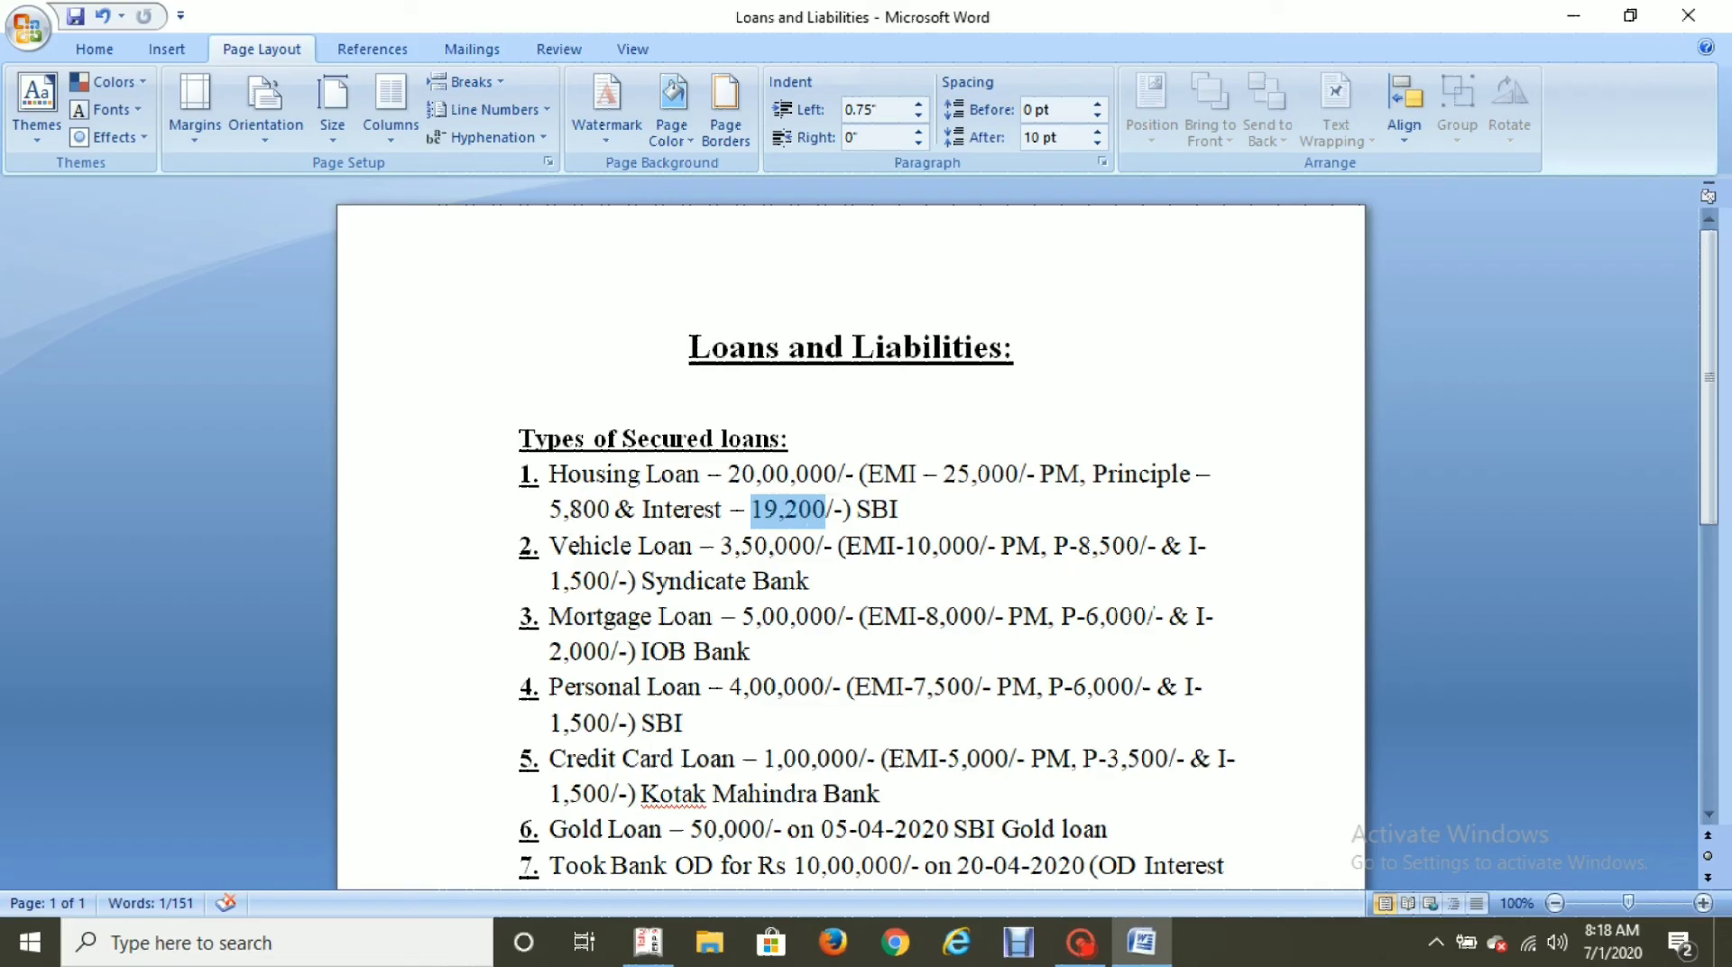
Switch back to Tally.ERP 9 and start a payment voucher paid from the State Bank of India account.
key(alt+Tab)
key(F5)
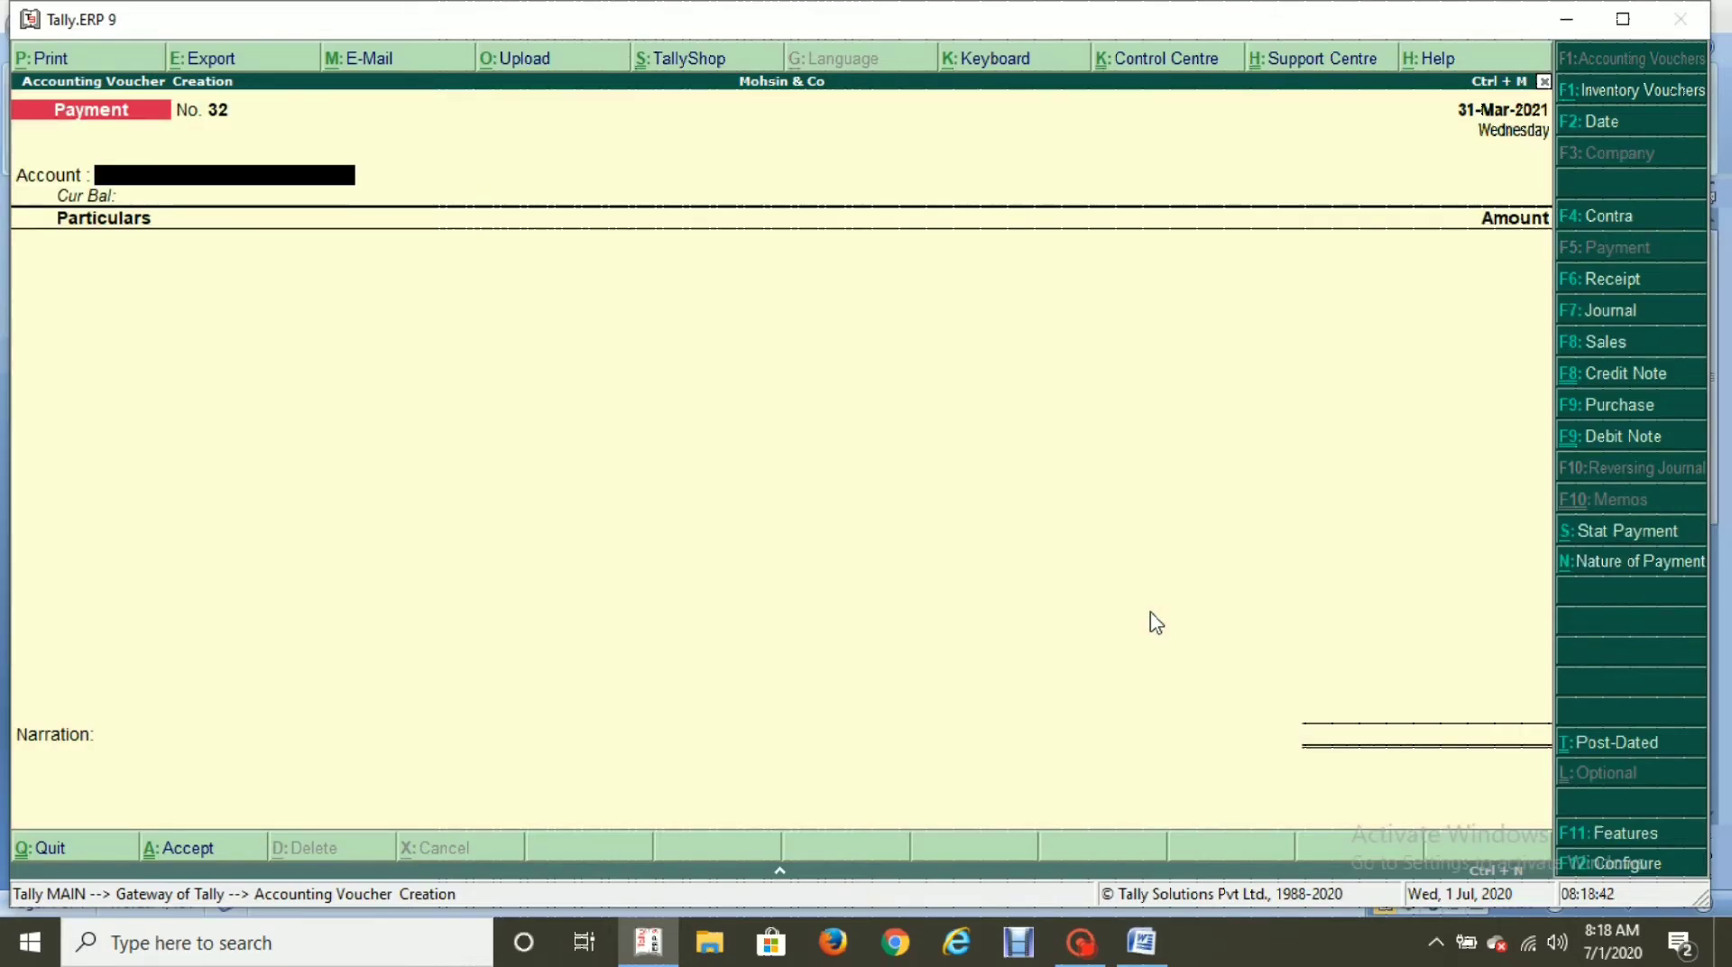
text(St)
key(Return)
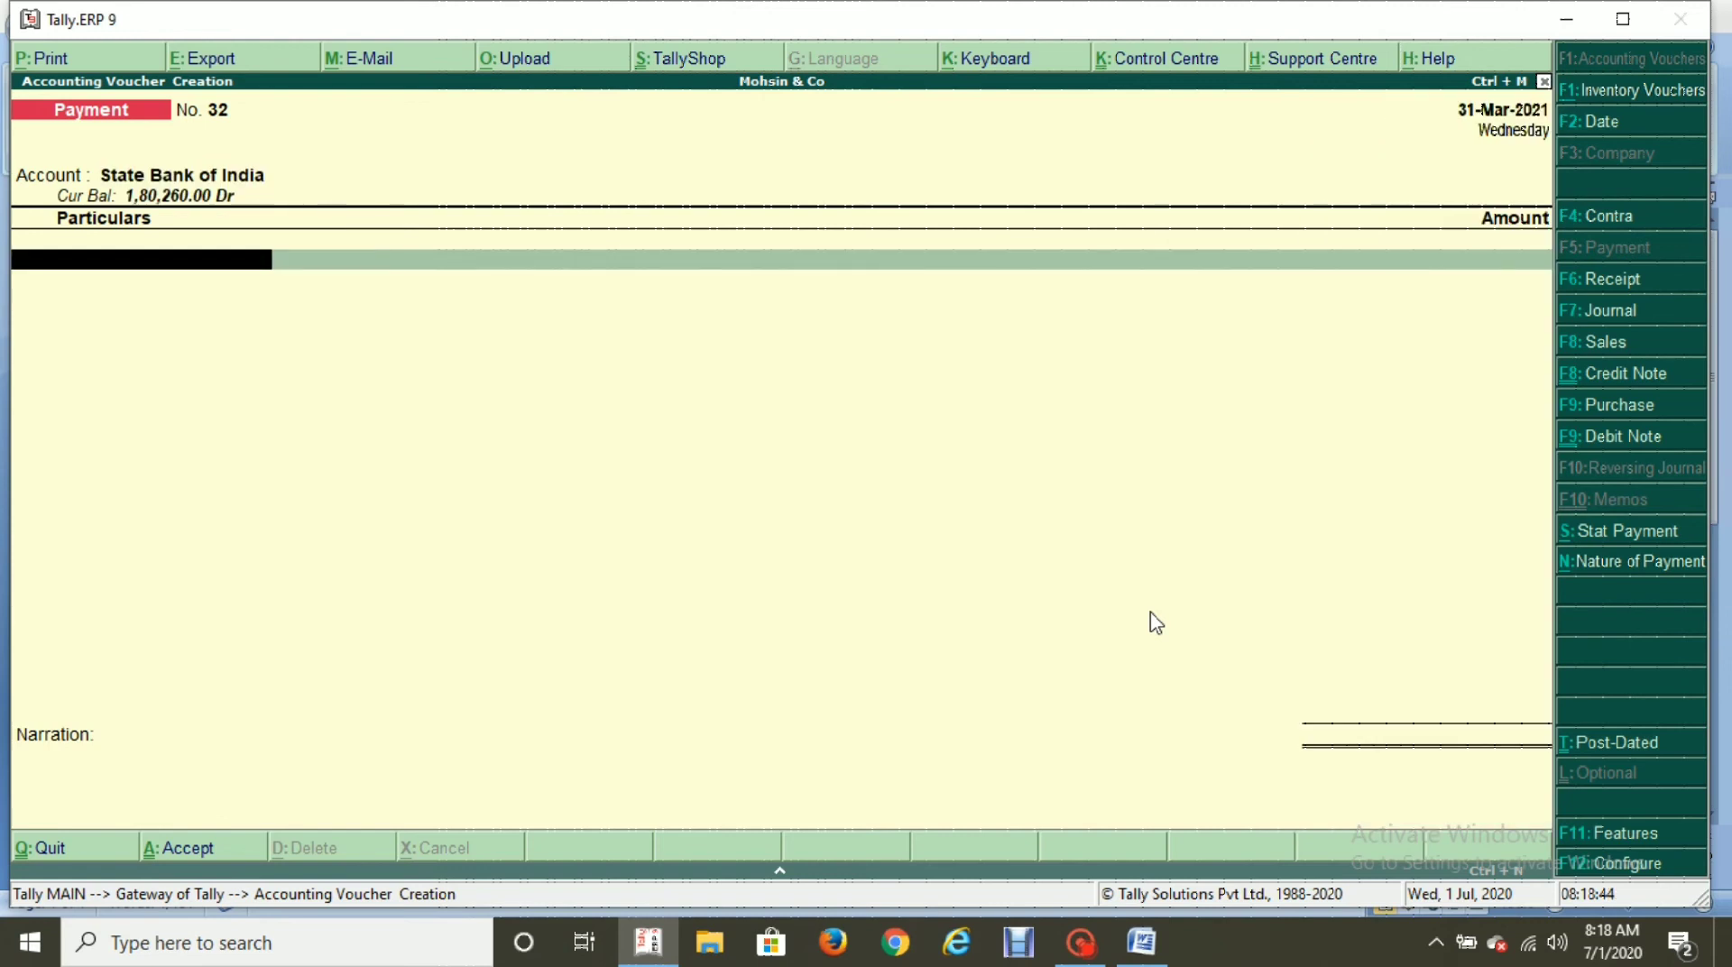
Add Housing Loan (SBI) to the payment with the principal amount of 5,800 from the Word notes.
text(Hou)
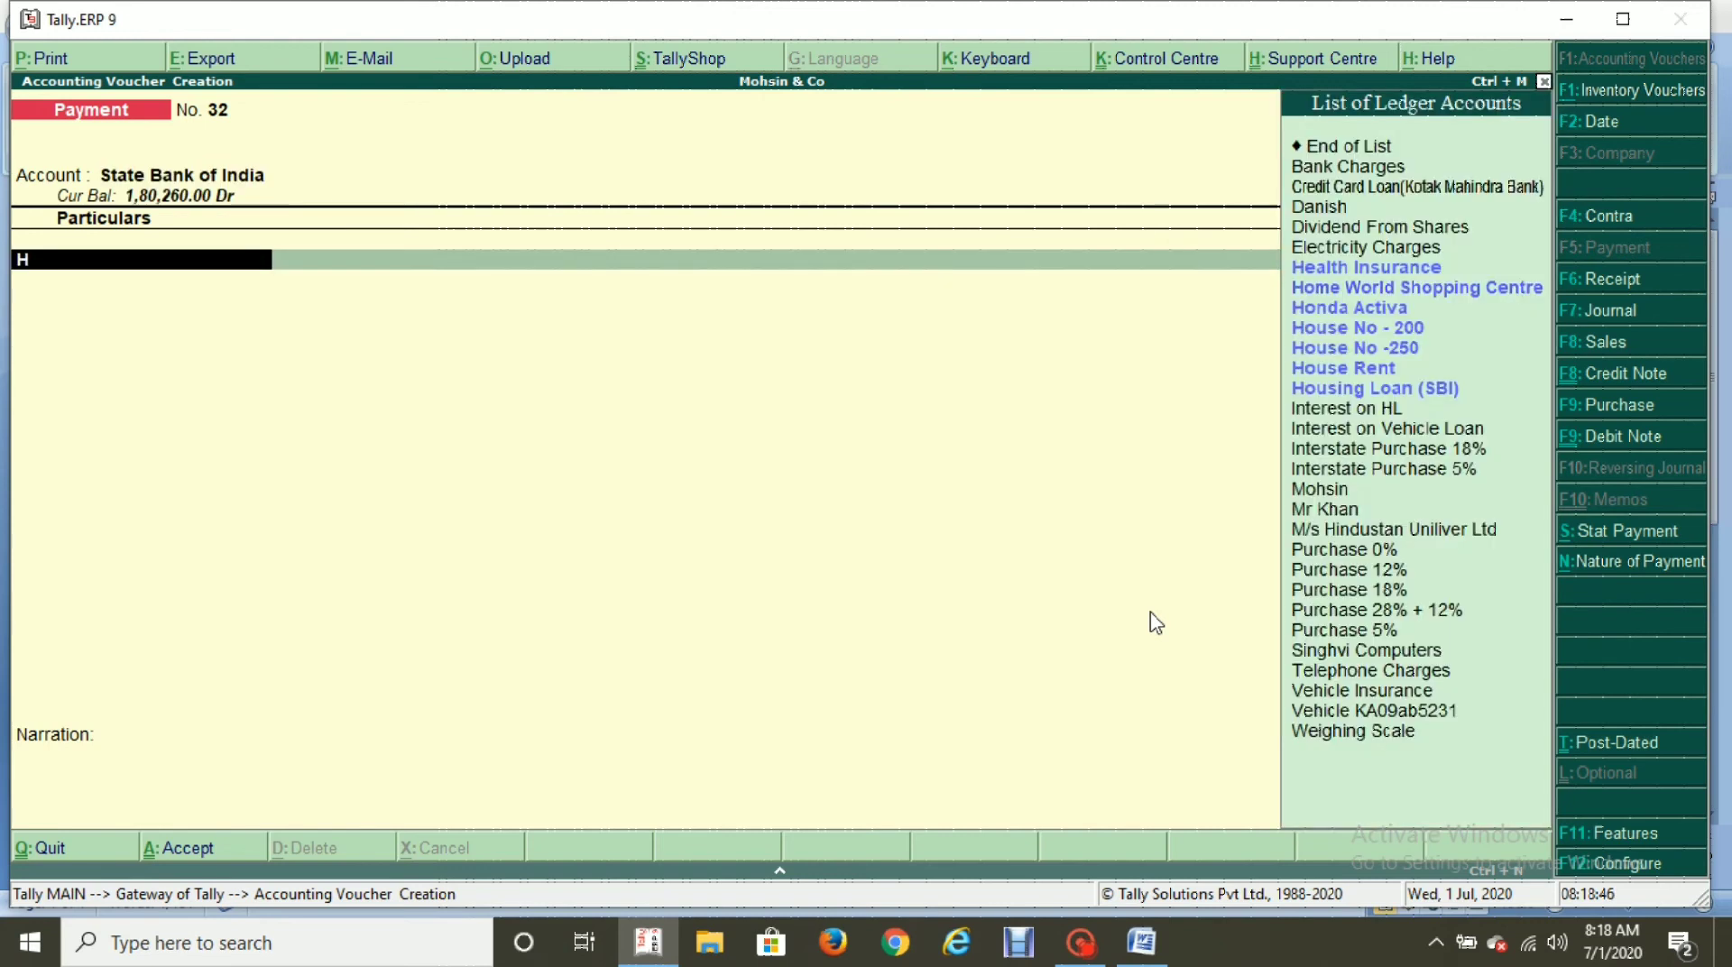
key(Down)
key(Down)
key(Down)
key(Return)
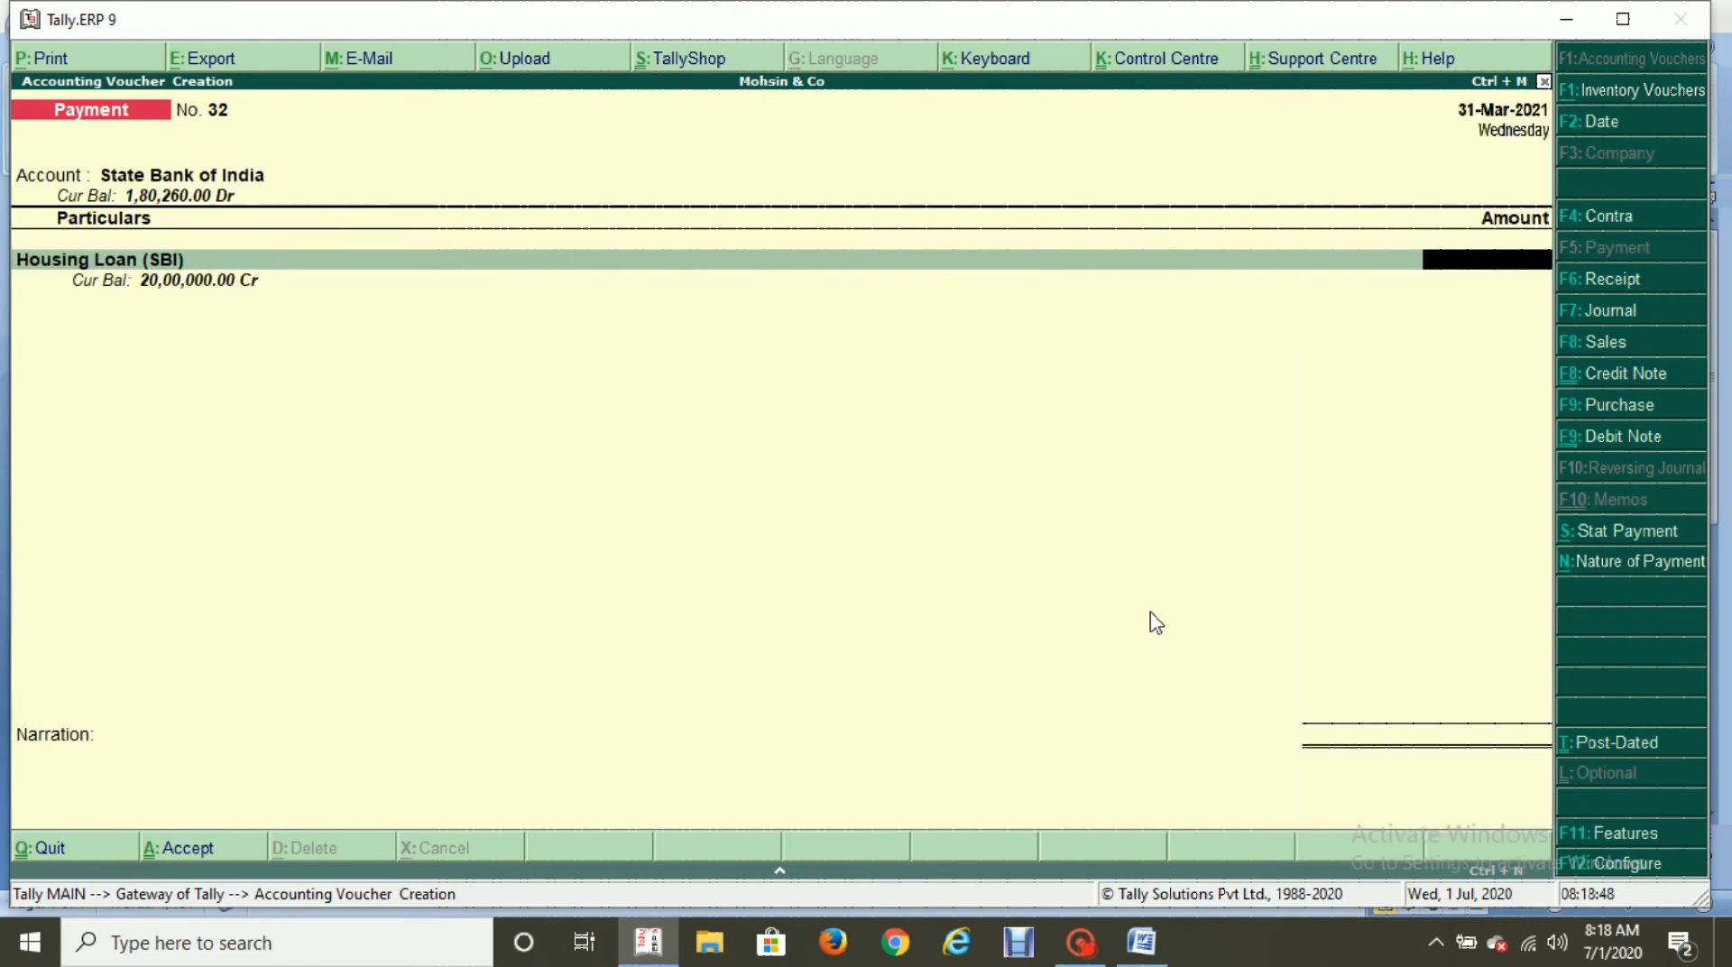
key(alt+Tab)
key(alt+Tab)
text(5800)
key(Return)
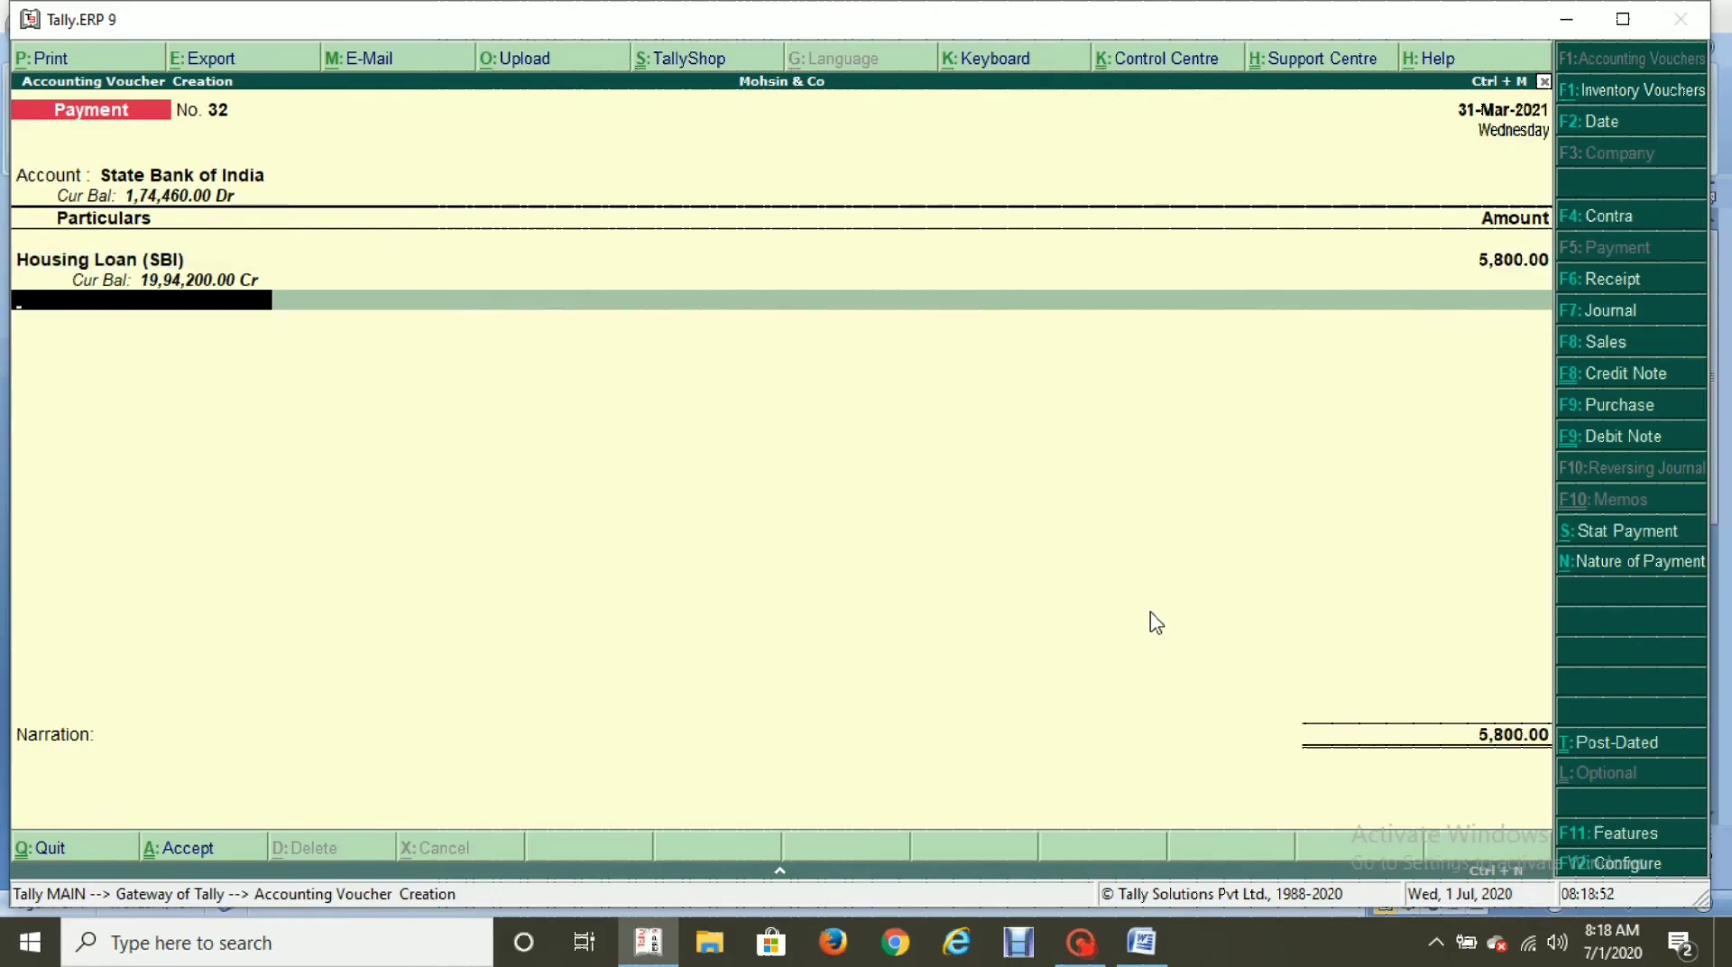
Add Interest on HL as the second payment line and open its ledger to check which group it is under.
text(Inter)
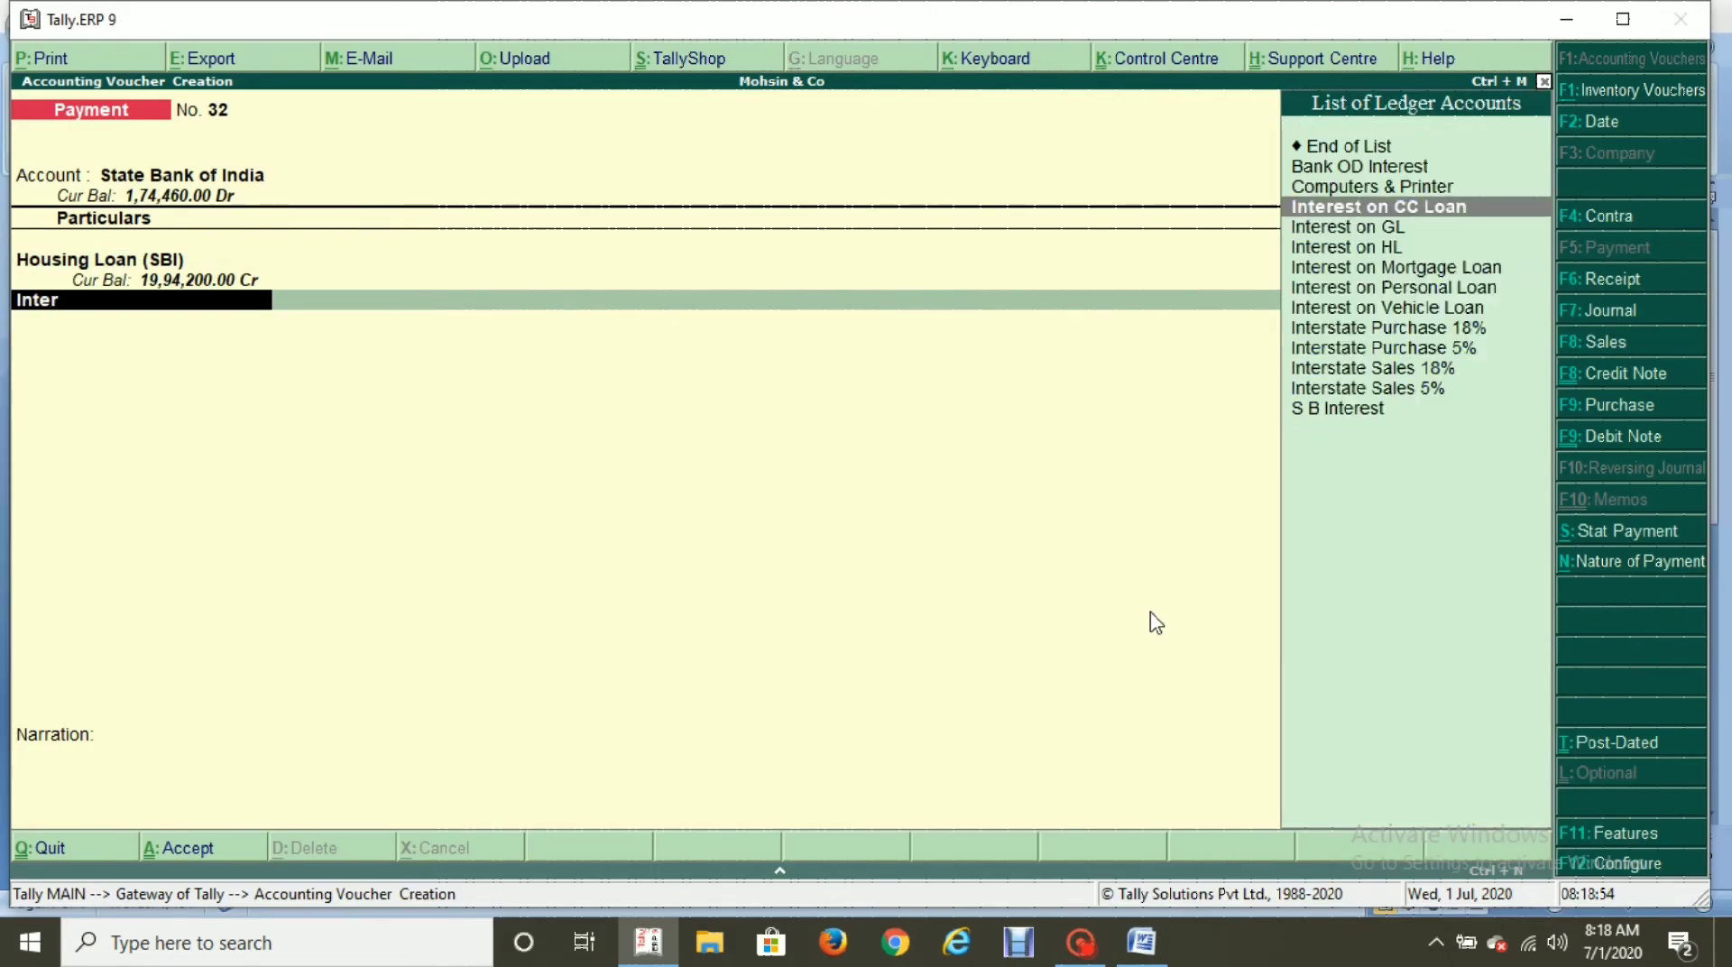
key(Down)
key(Down)
key(Return)
key(BackSpace)
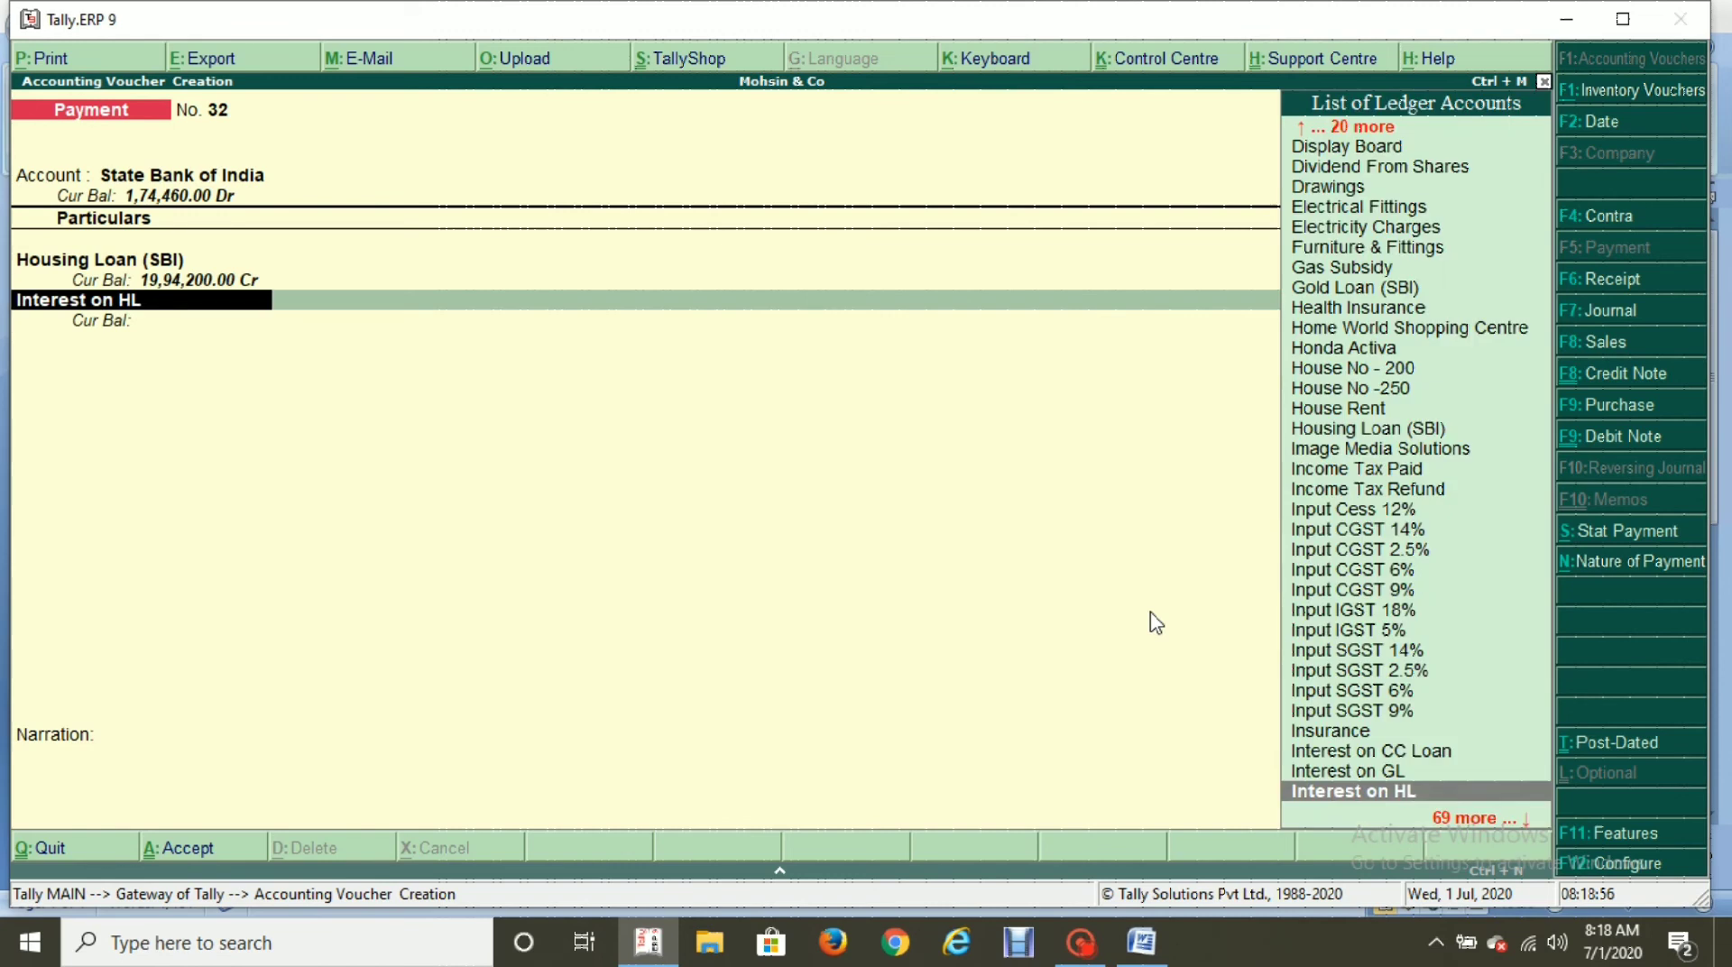
key(ctrl+Return)
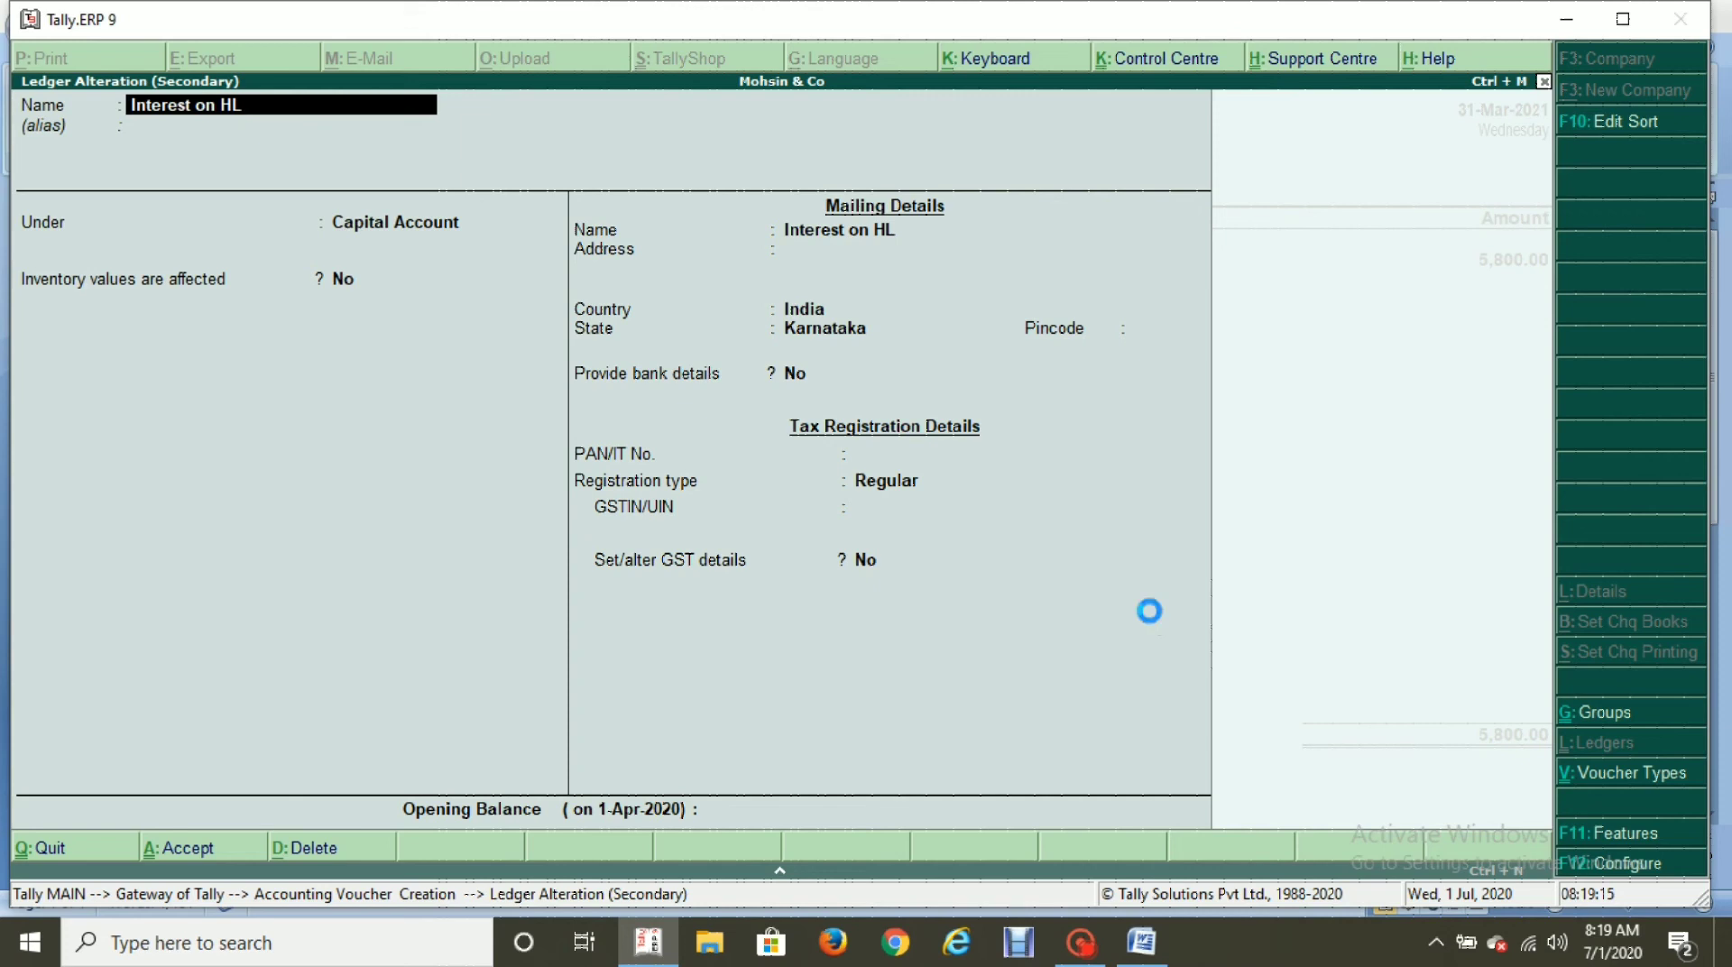
Check the housing loan interest in the Word notes and enter 19,200 for the Interest on HL line.
key(alt+Tab)
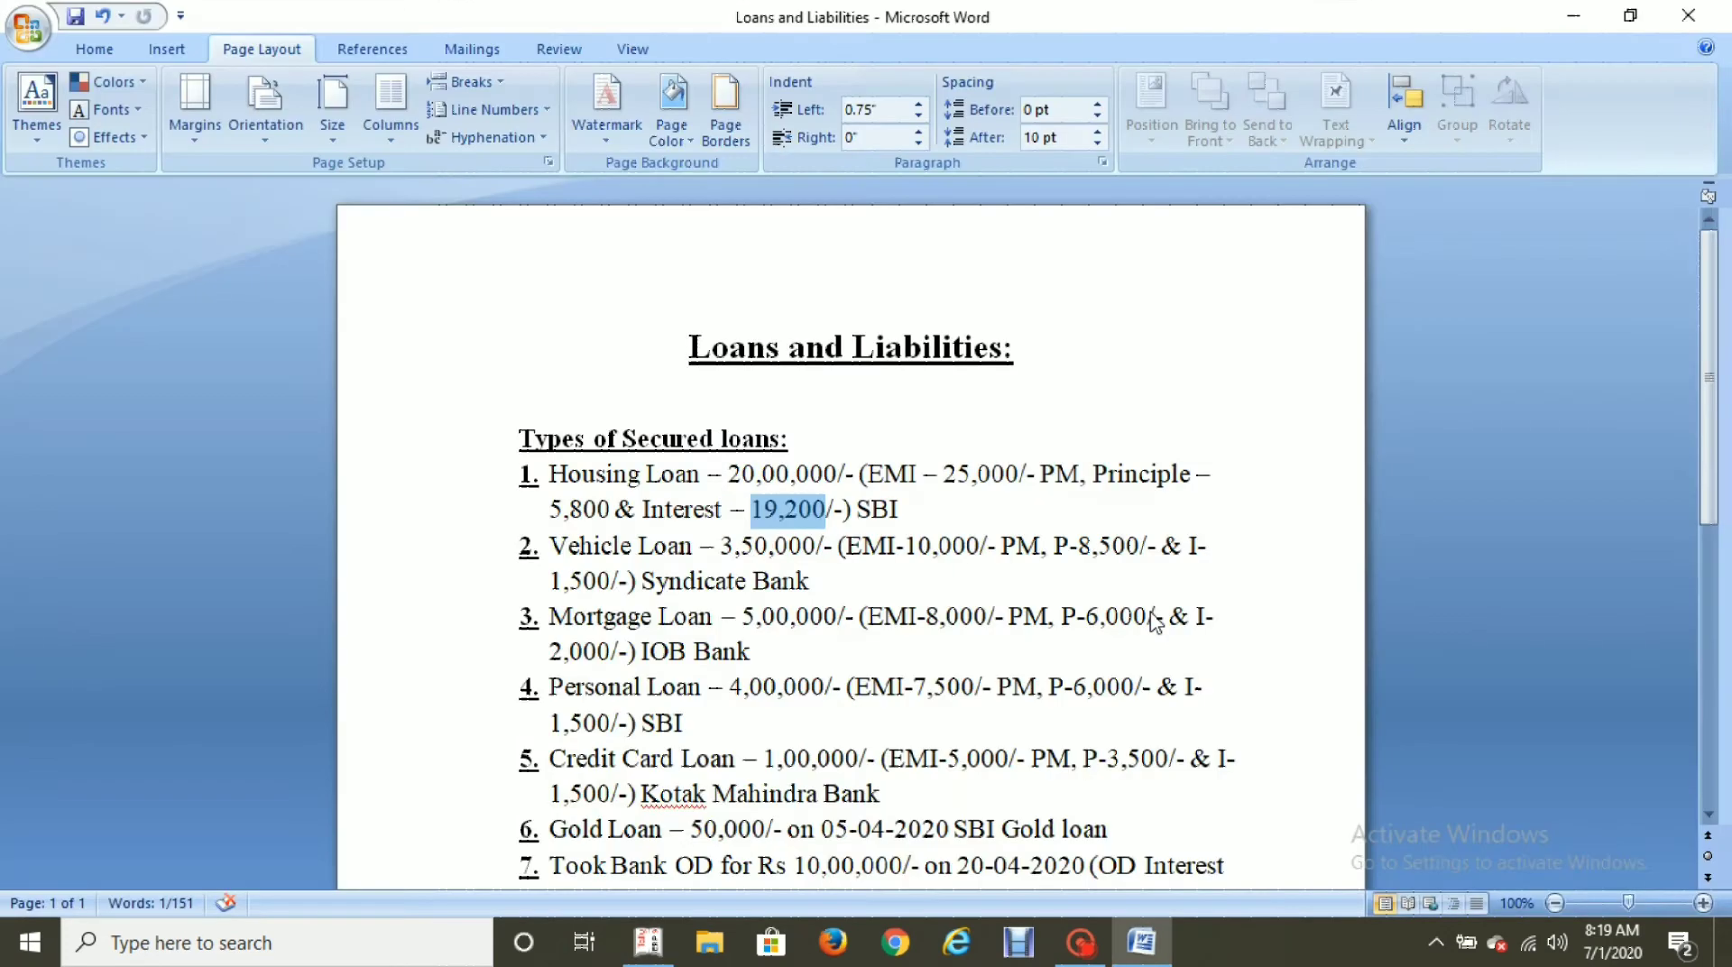
key(alt+Tab)
text(19,200)
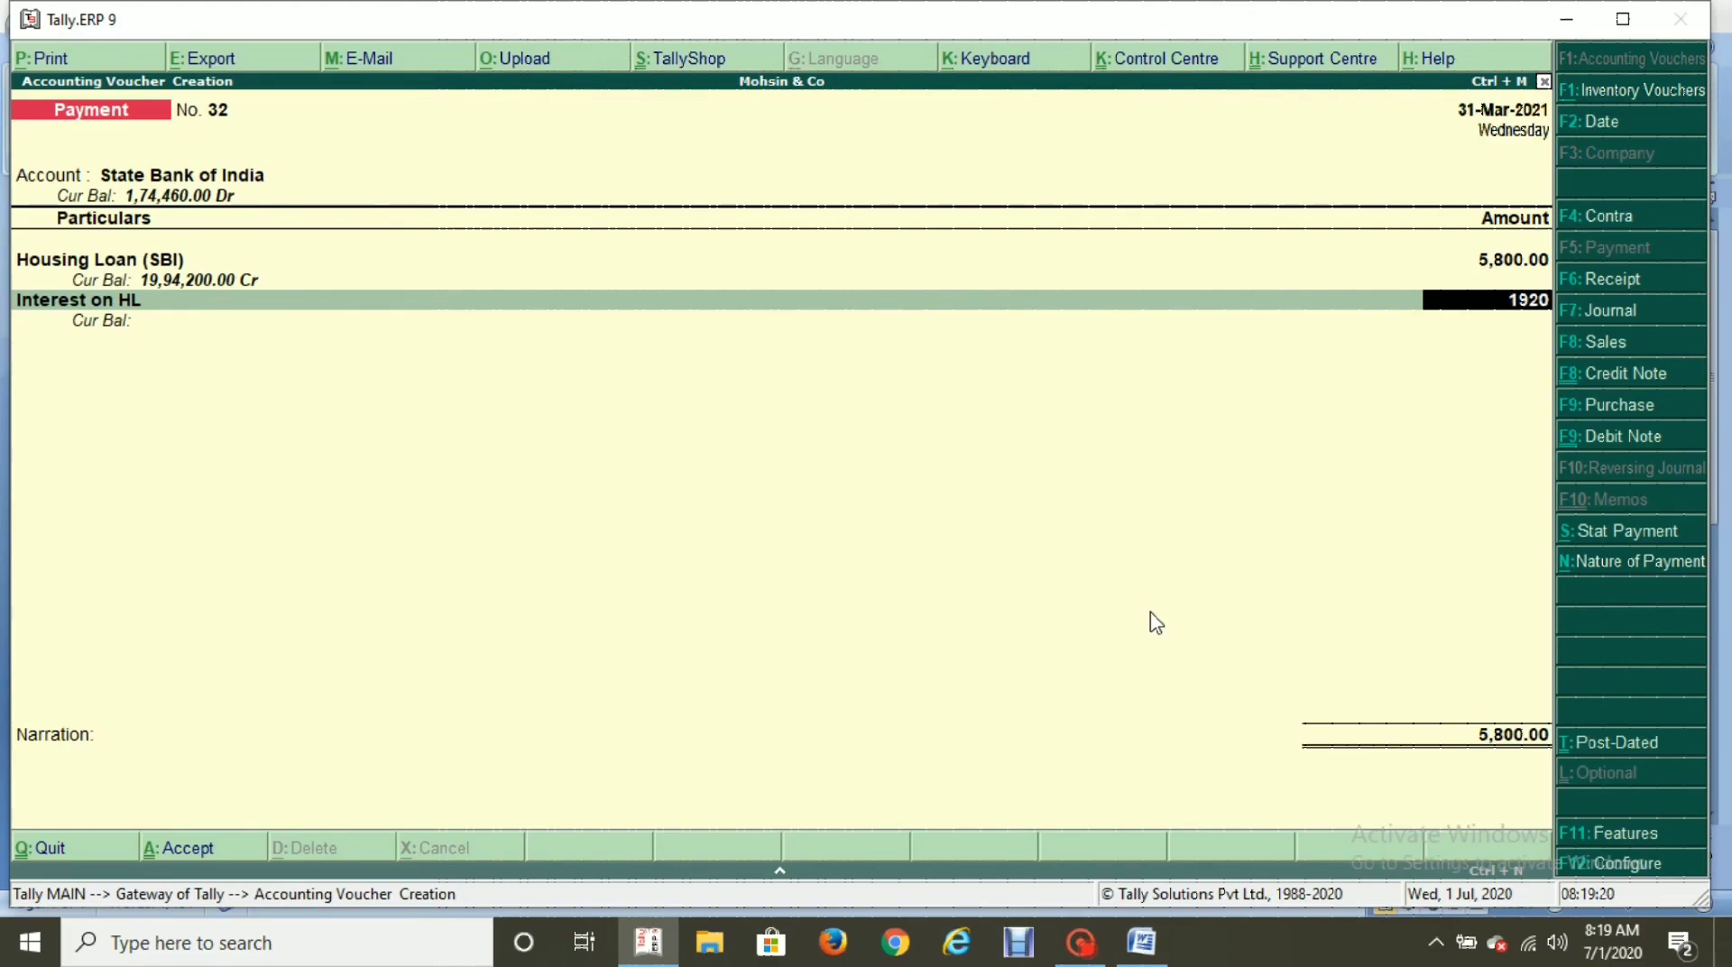
key(Return)
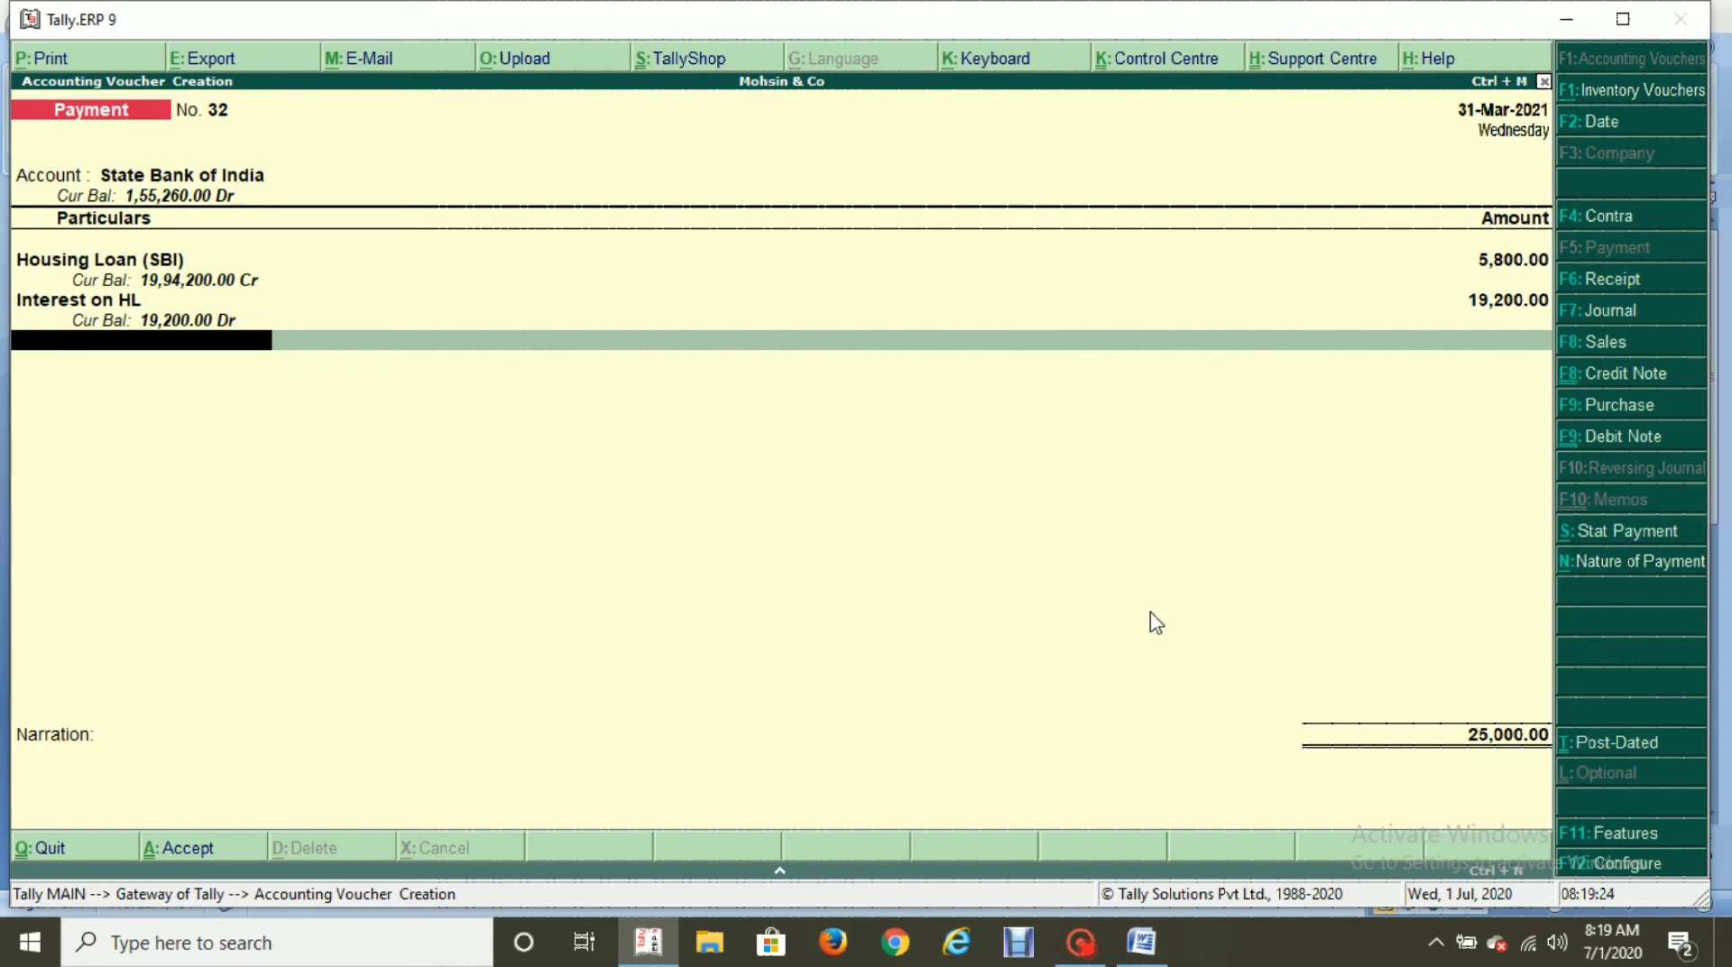
Accept the State Bank of India bank allocation as a cheque without an instrument number and save the housing loan payment voucher.
key(Return)
key(Return)
key(Return)
key(Return)
key(Return)
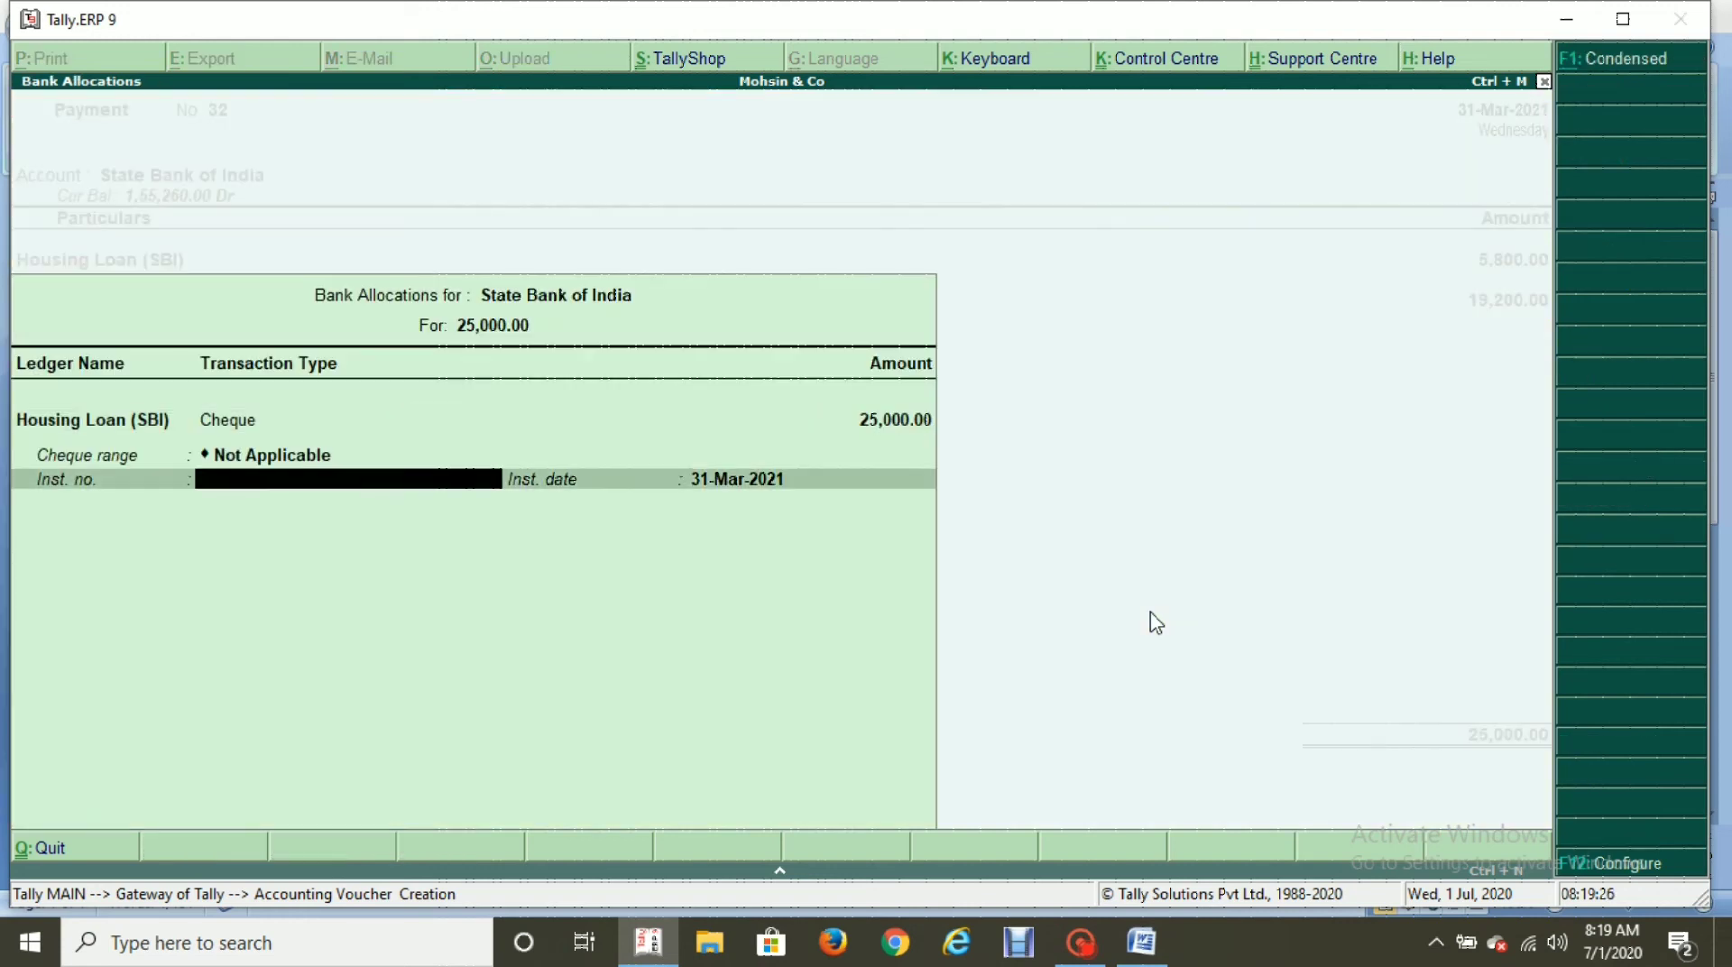
key(Return)
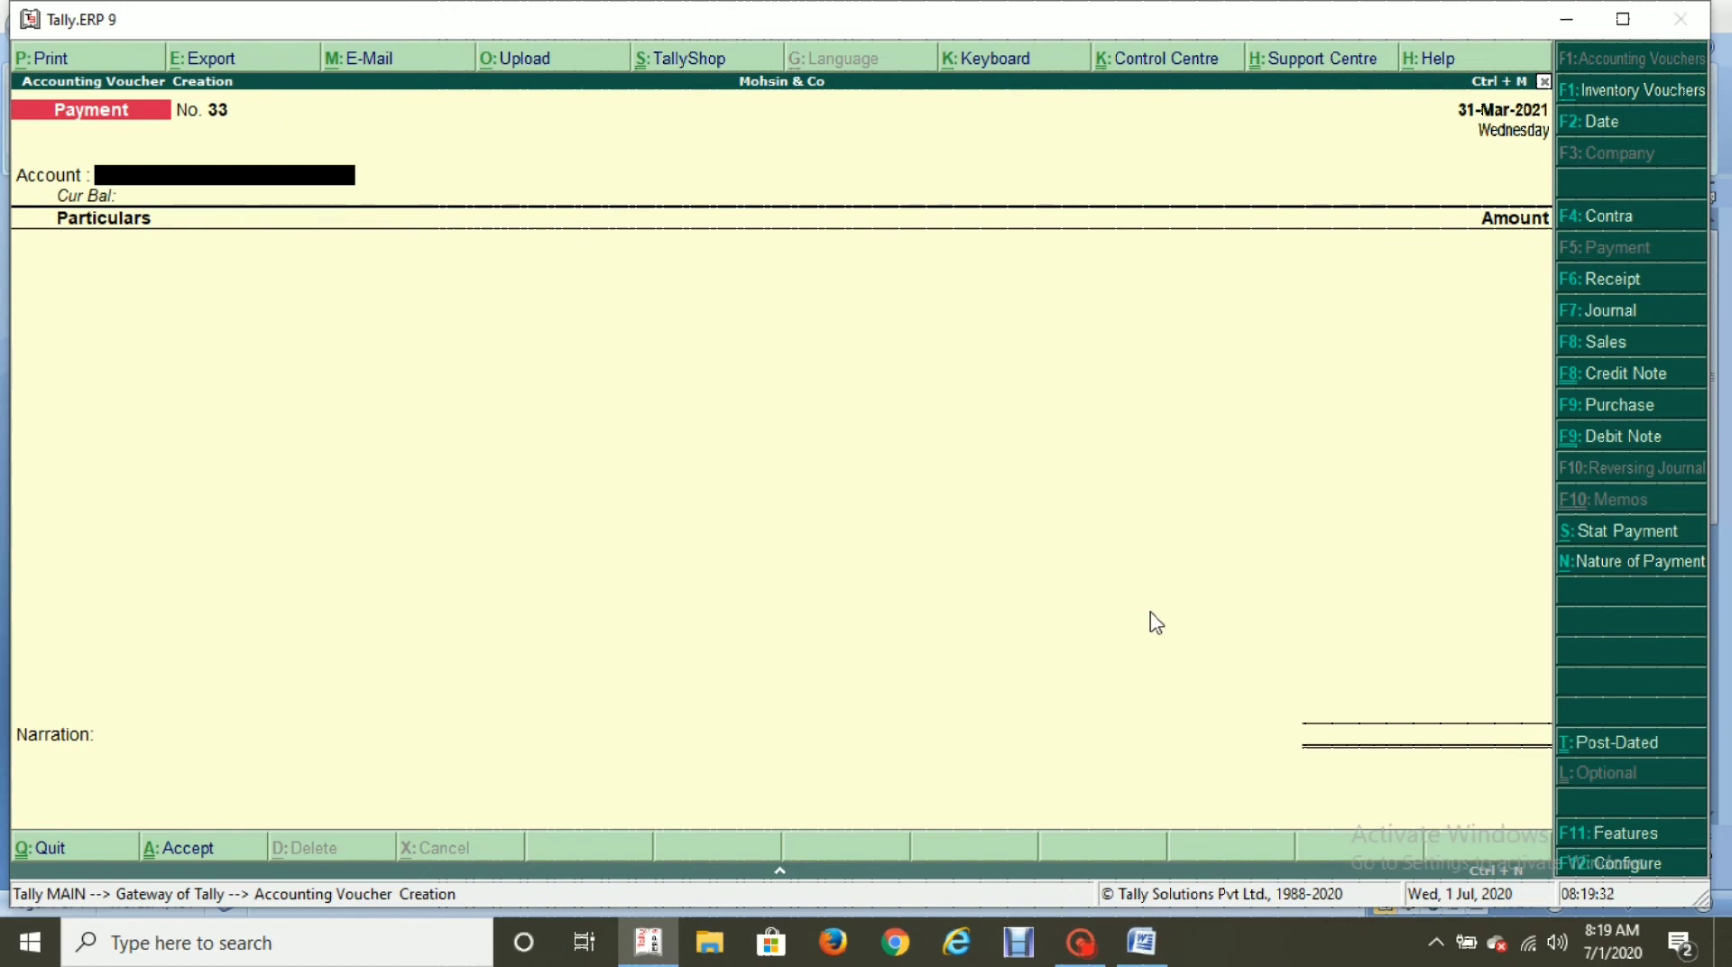
Look up the vehicle loan amount in the Word notes and return to Tally.ERP 9.
key(alt+Tab)
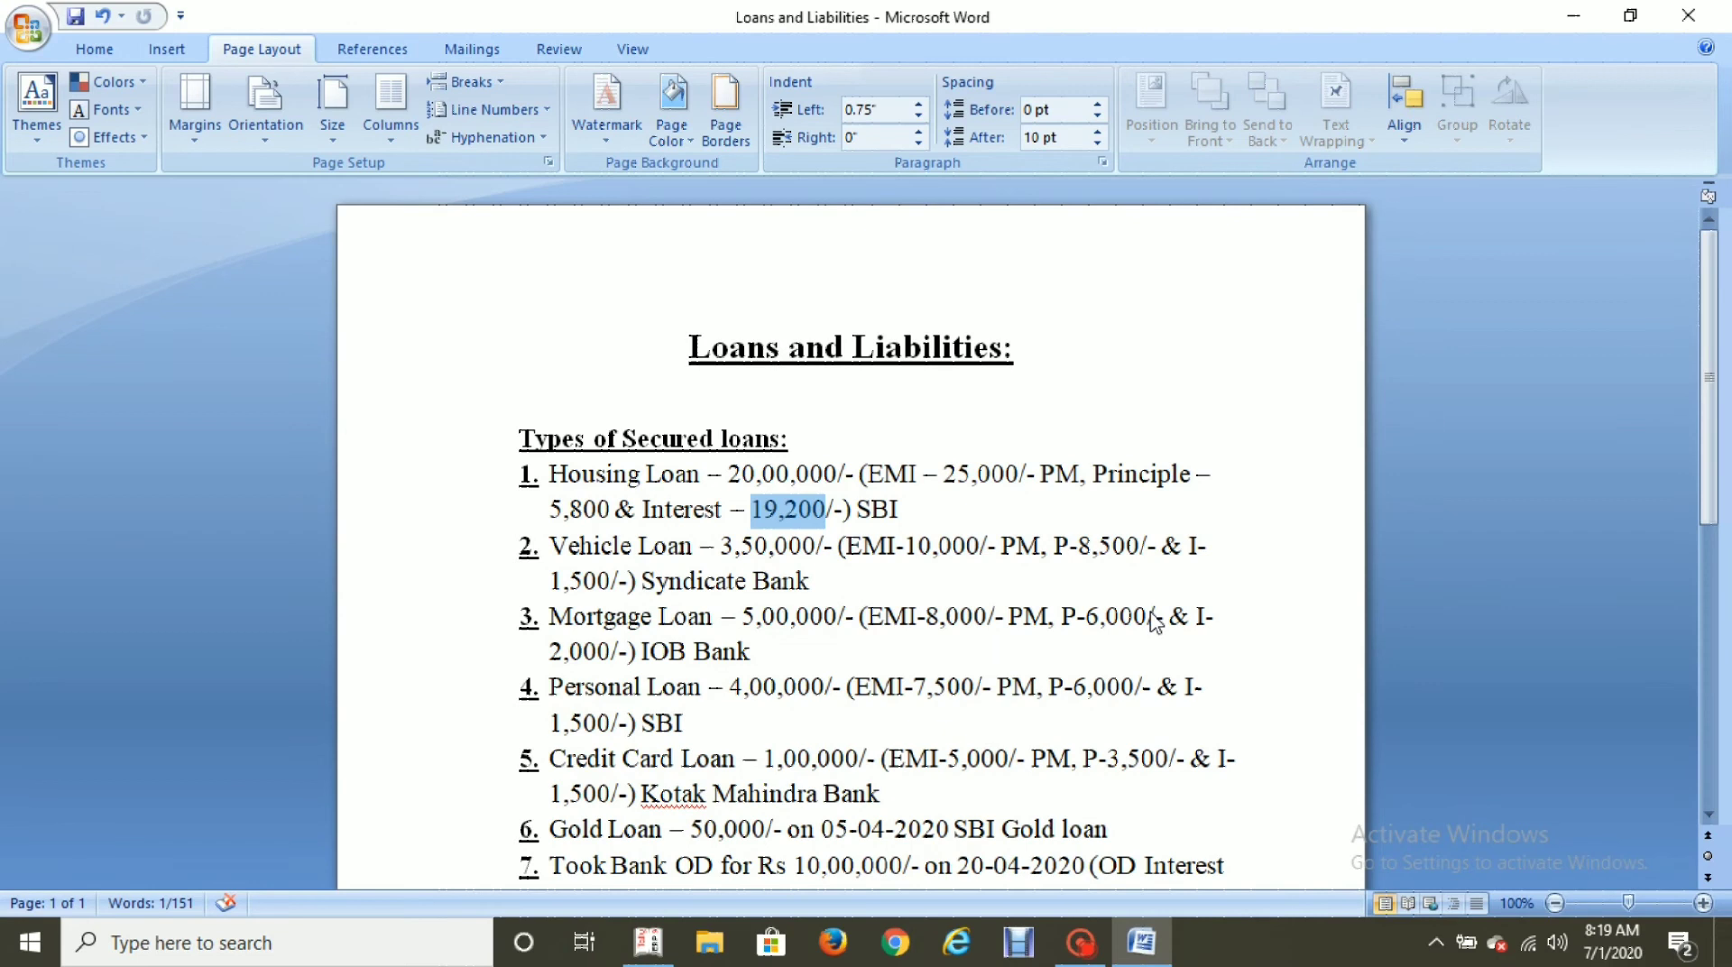
scroll(850, 541, down, 1)
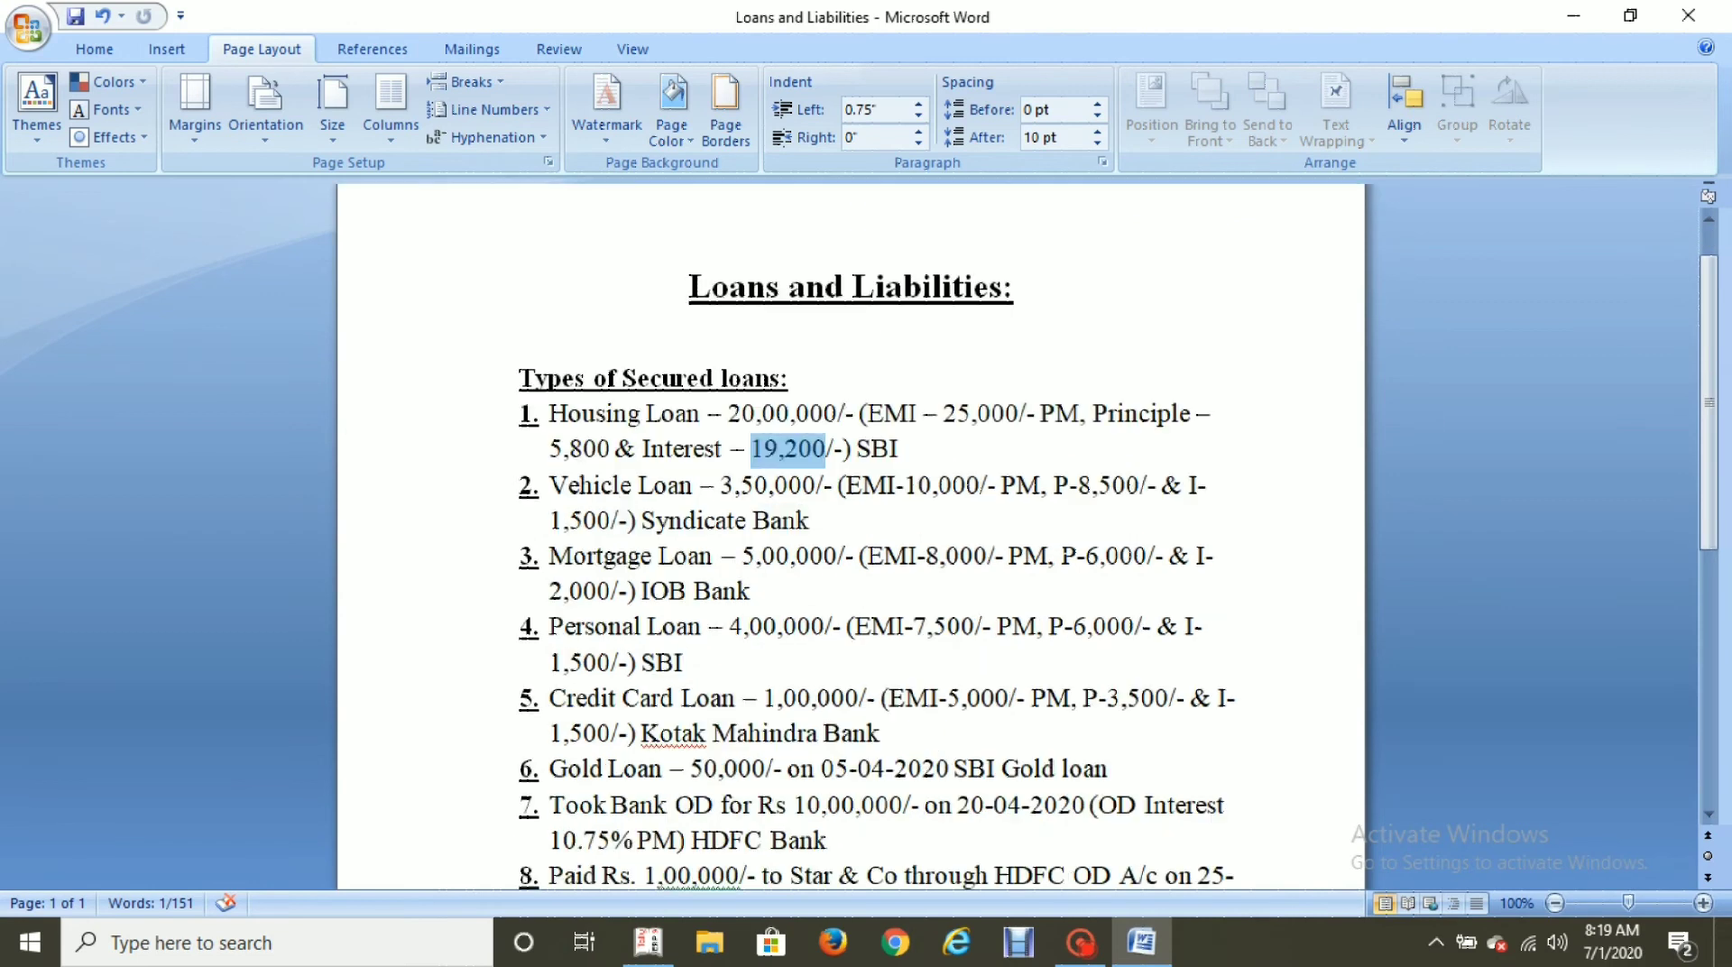
drag(720, 484, 816, 484)
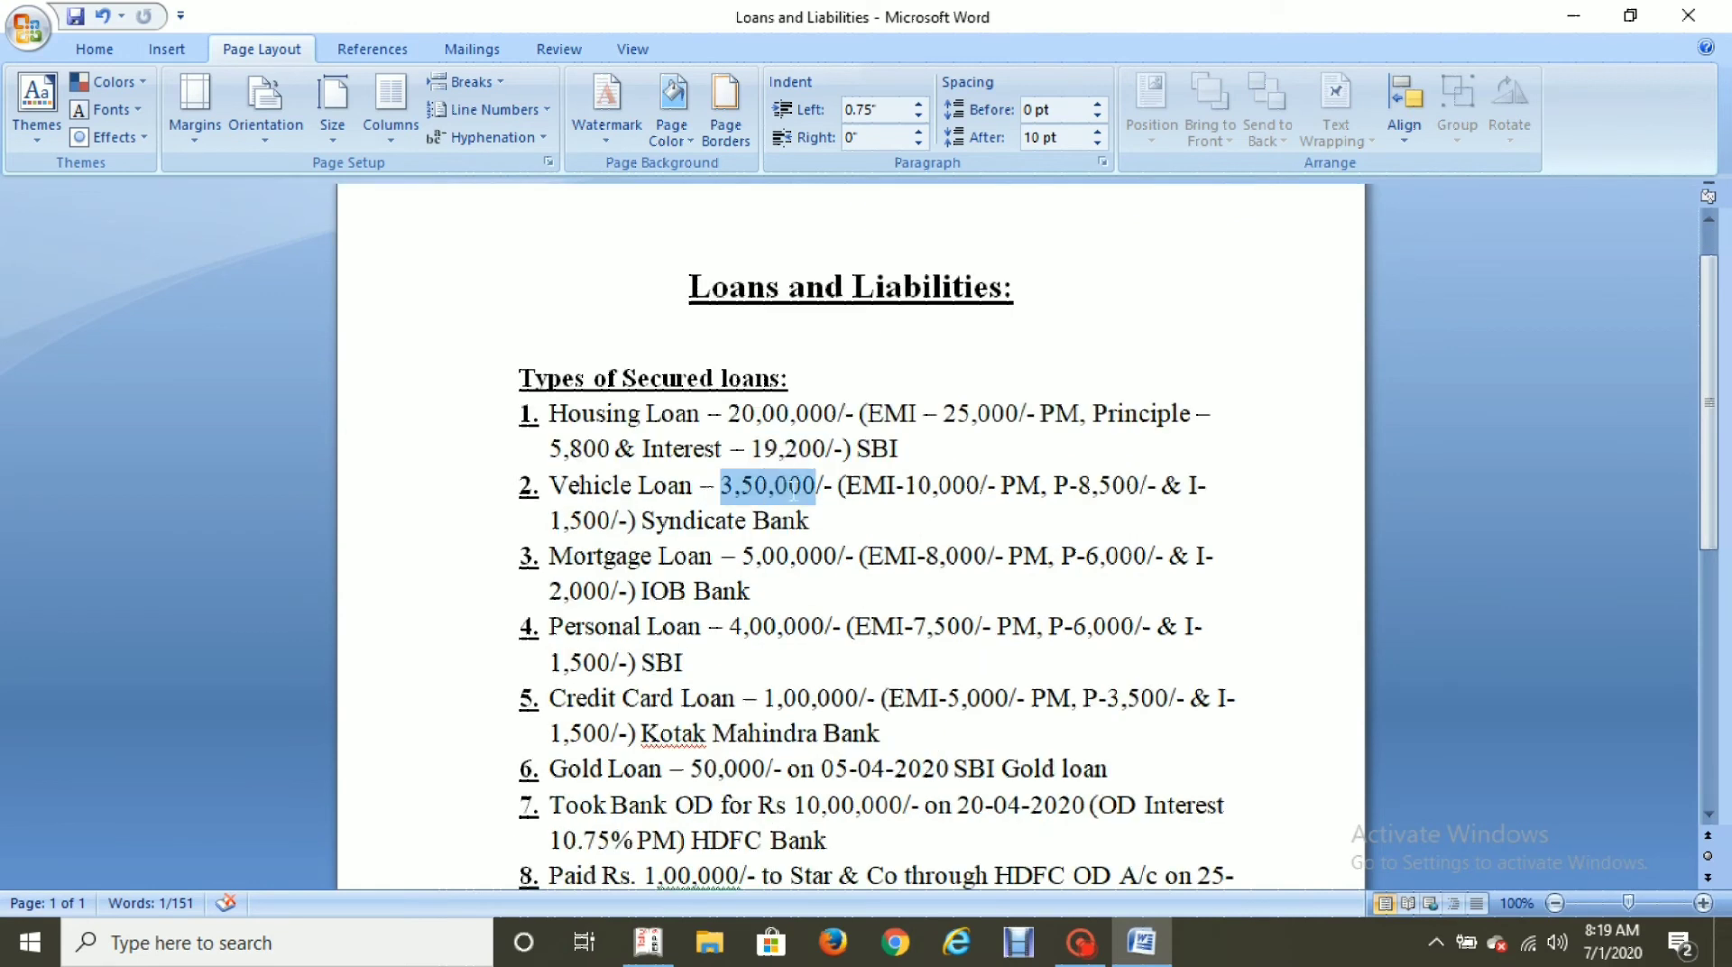
key(alt+Tab)
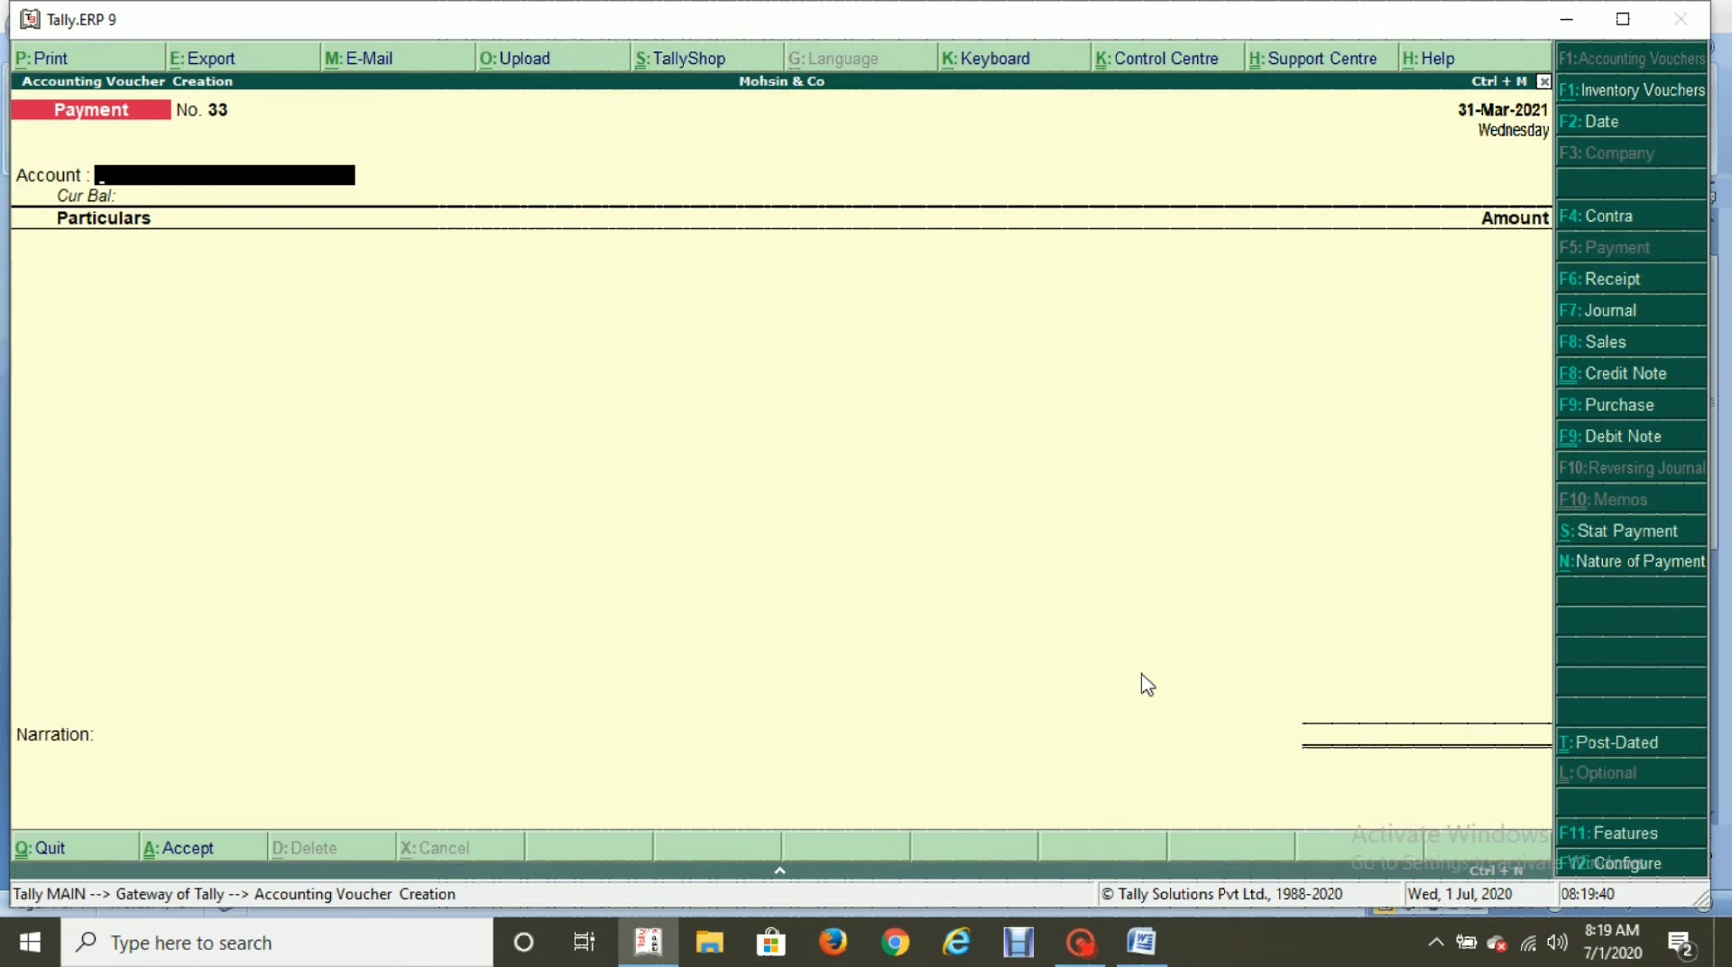
Start a journal voucher and debit the vehicle asset ledger with the loan amount of 3,50,000.
key(F7)
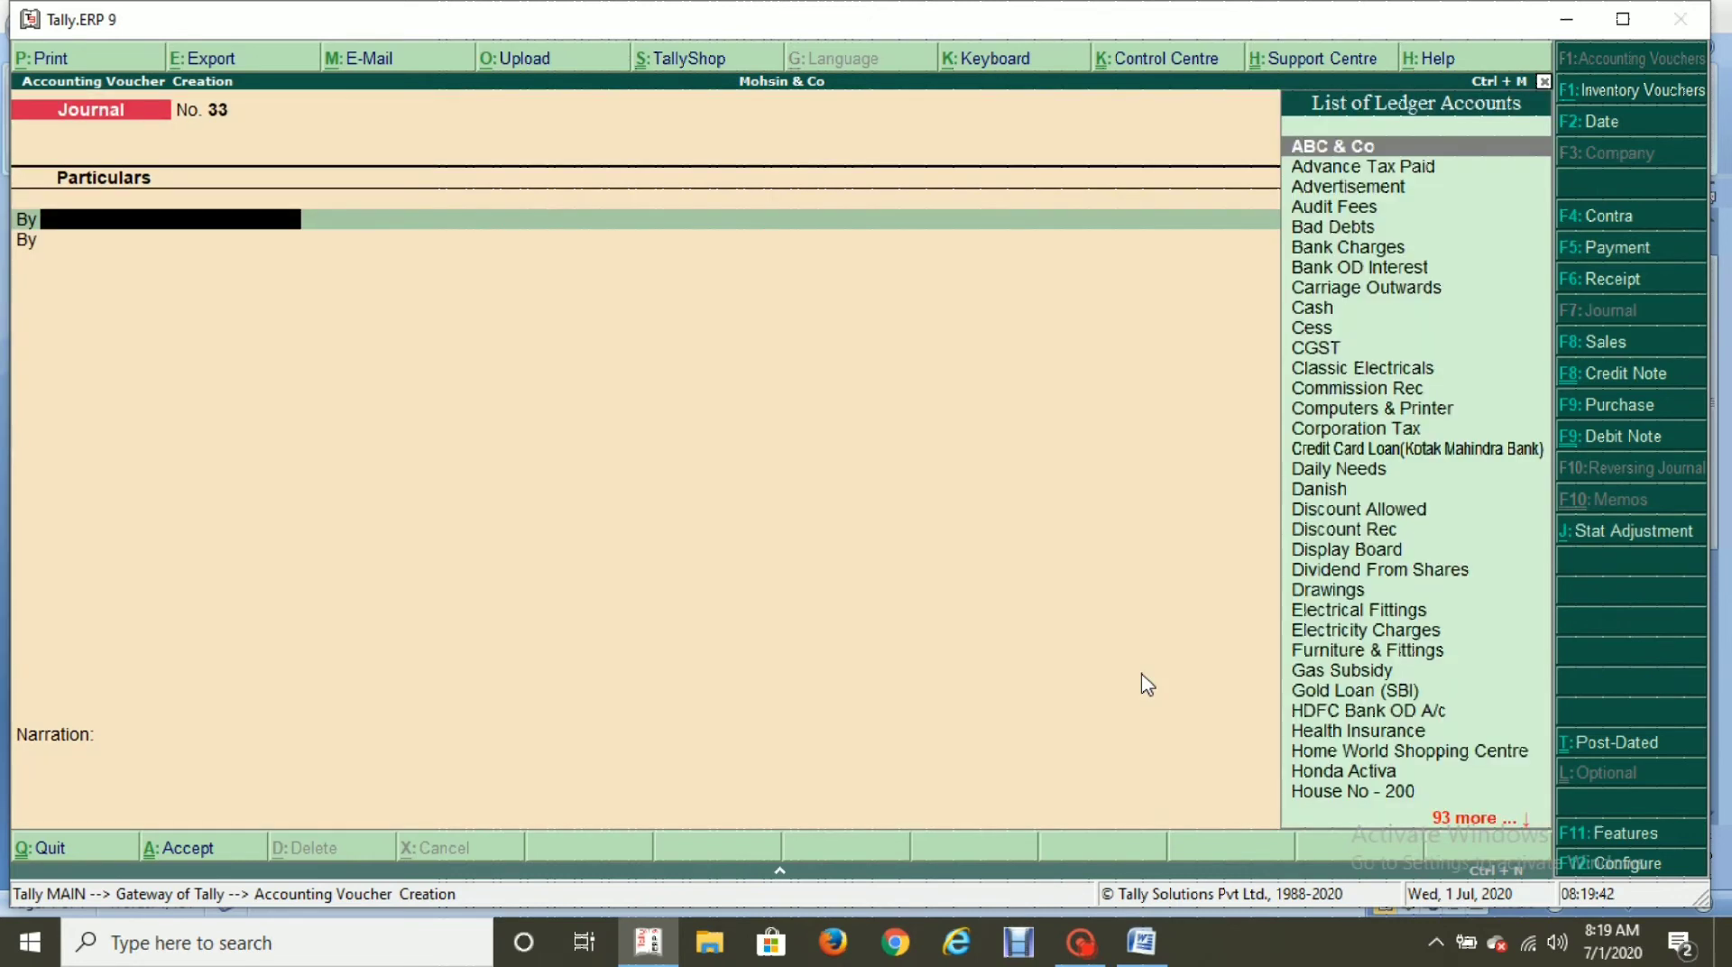
text(Veh)
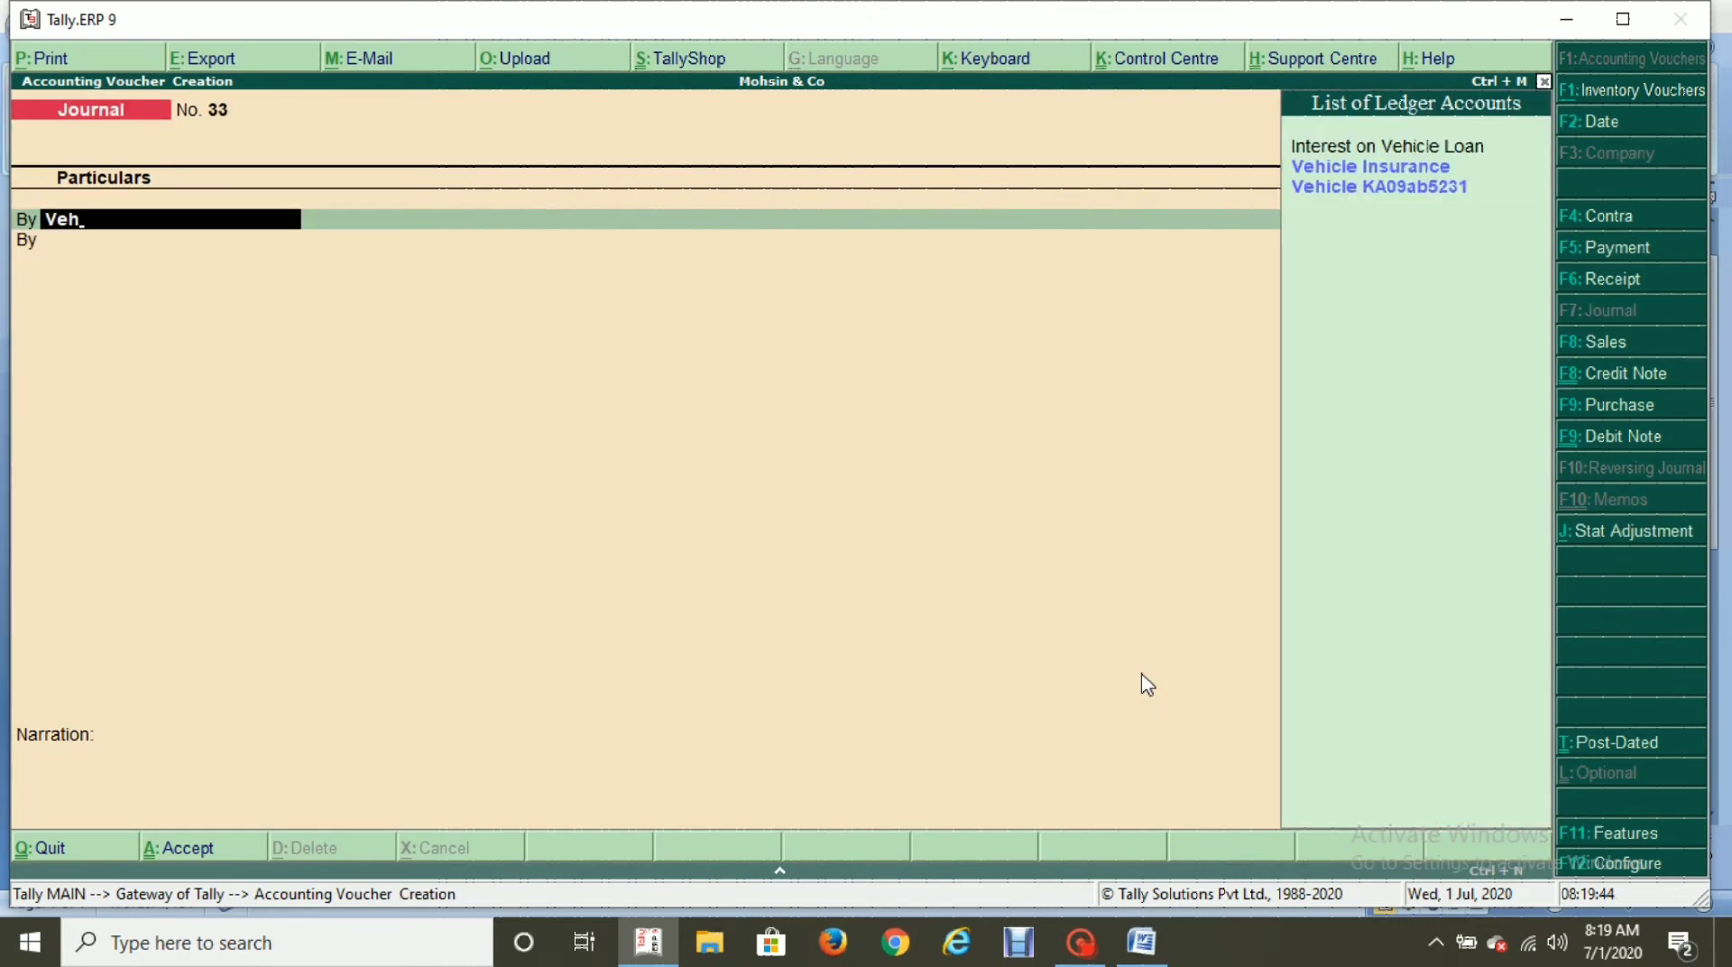
key(Down)
key(Return)
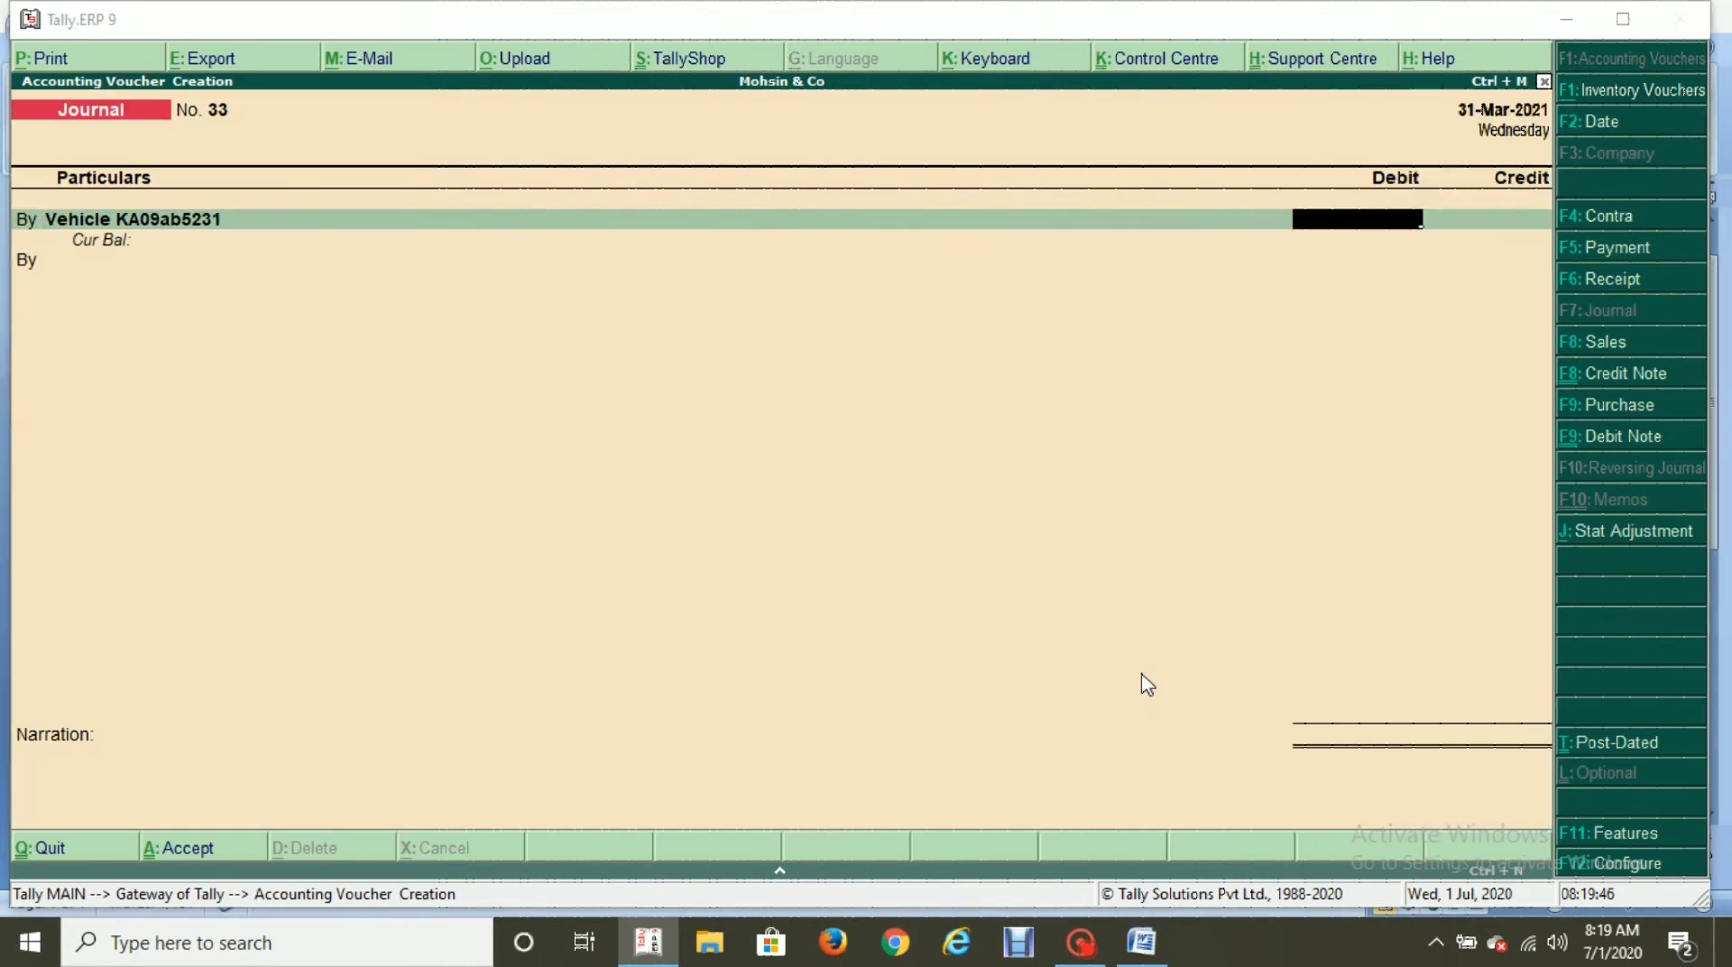
key(alt+Tab)
key(alt+Tab)
text(350000)
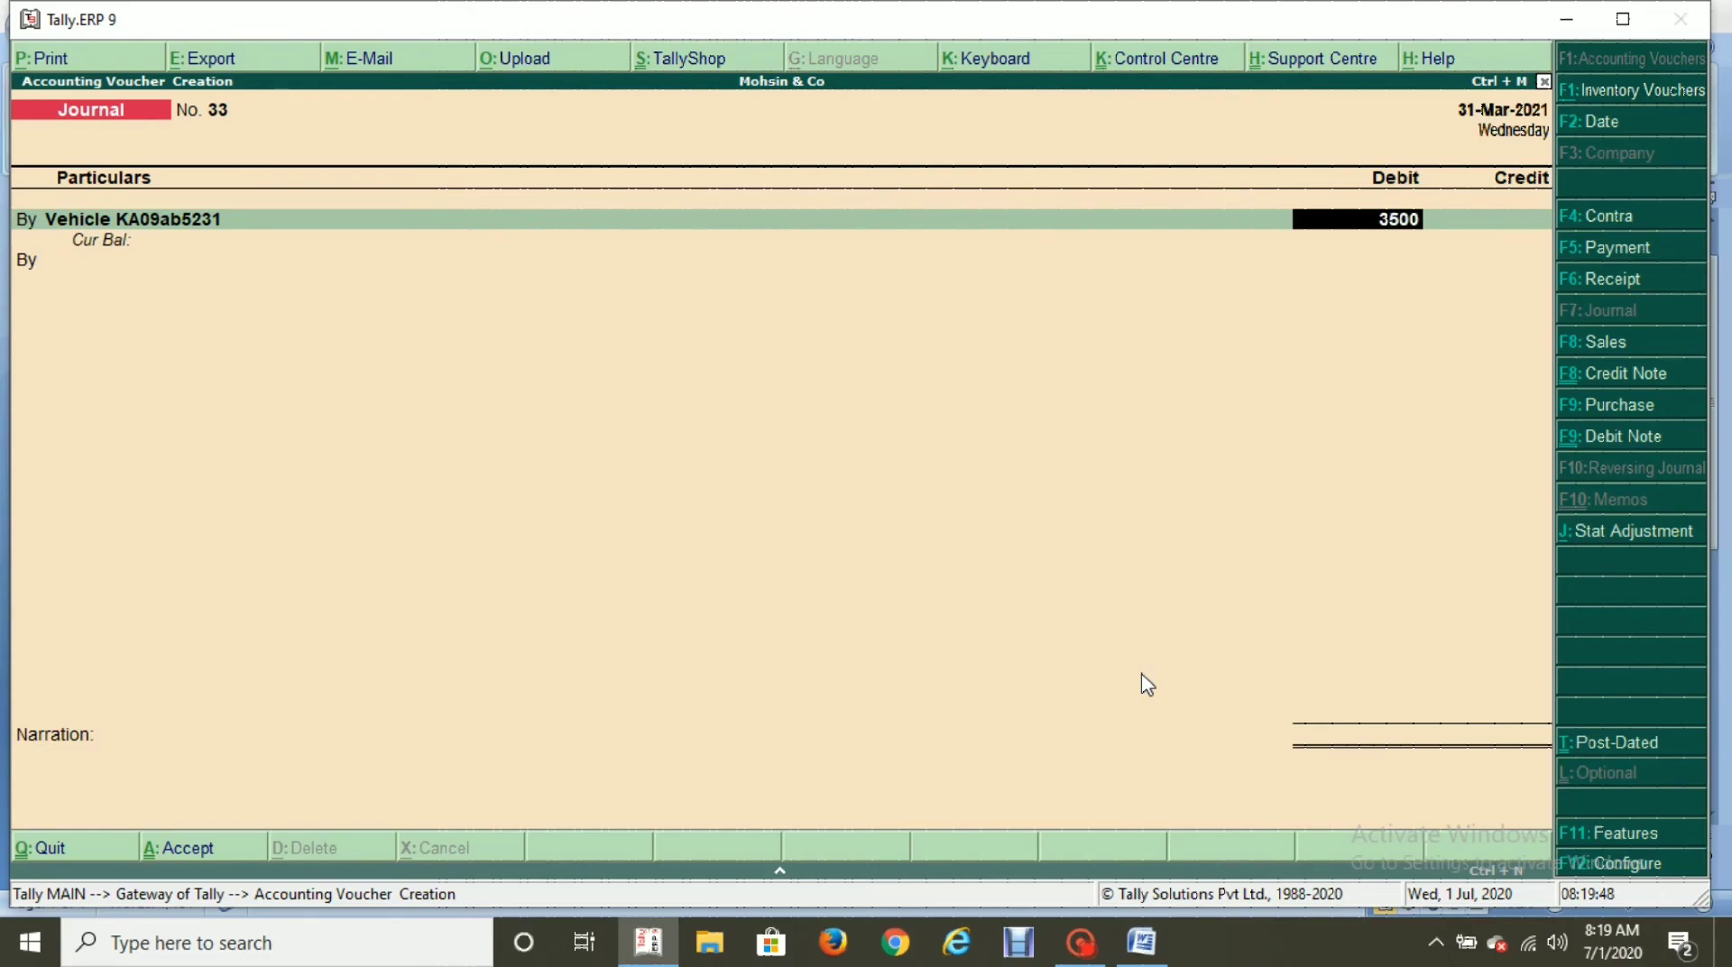
key(Return)
Set Syndiacte Bank Loan A/c as the journal's credit ledger, checking the vehicle loan's lender in the Word notes.
text(t)
key(Return)
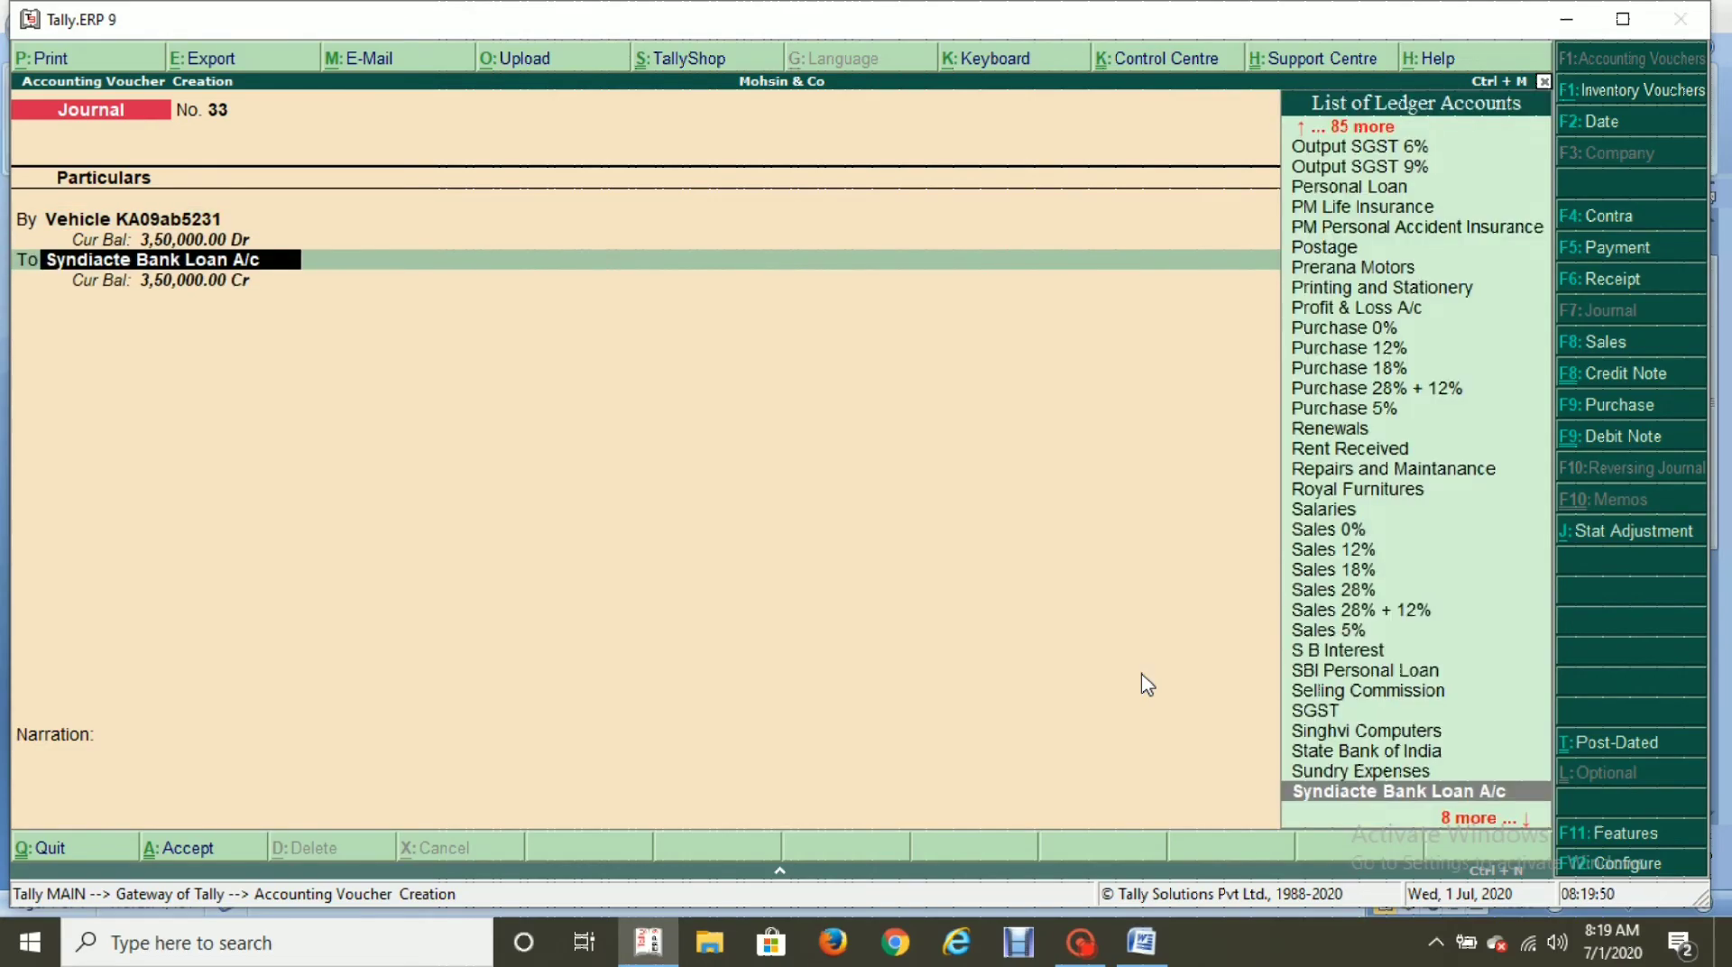
key(alt+Tab)
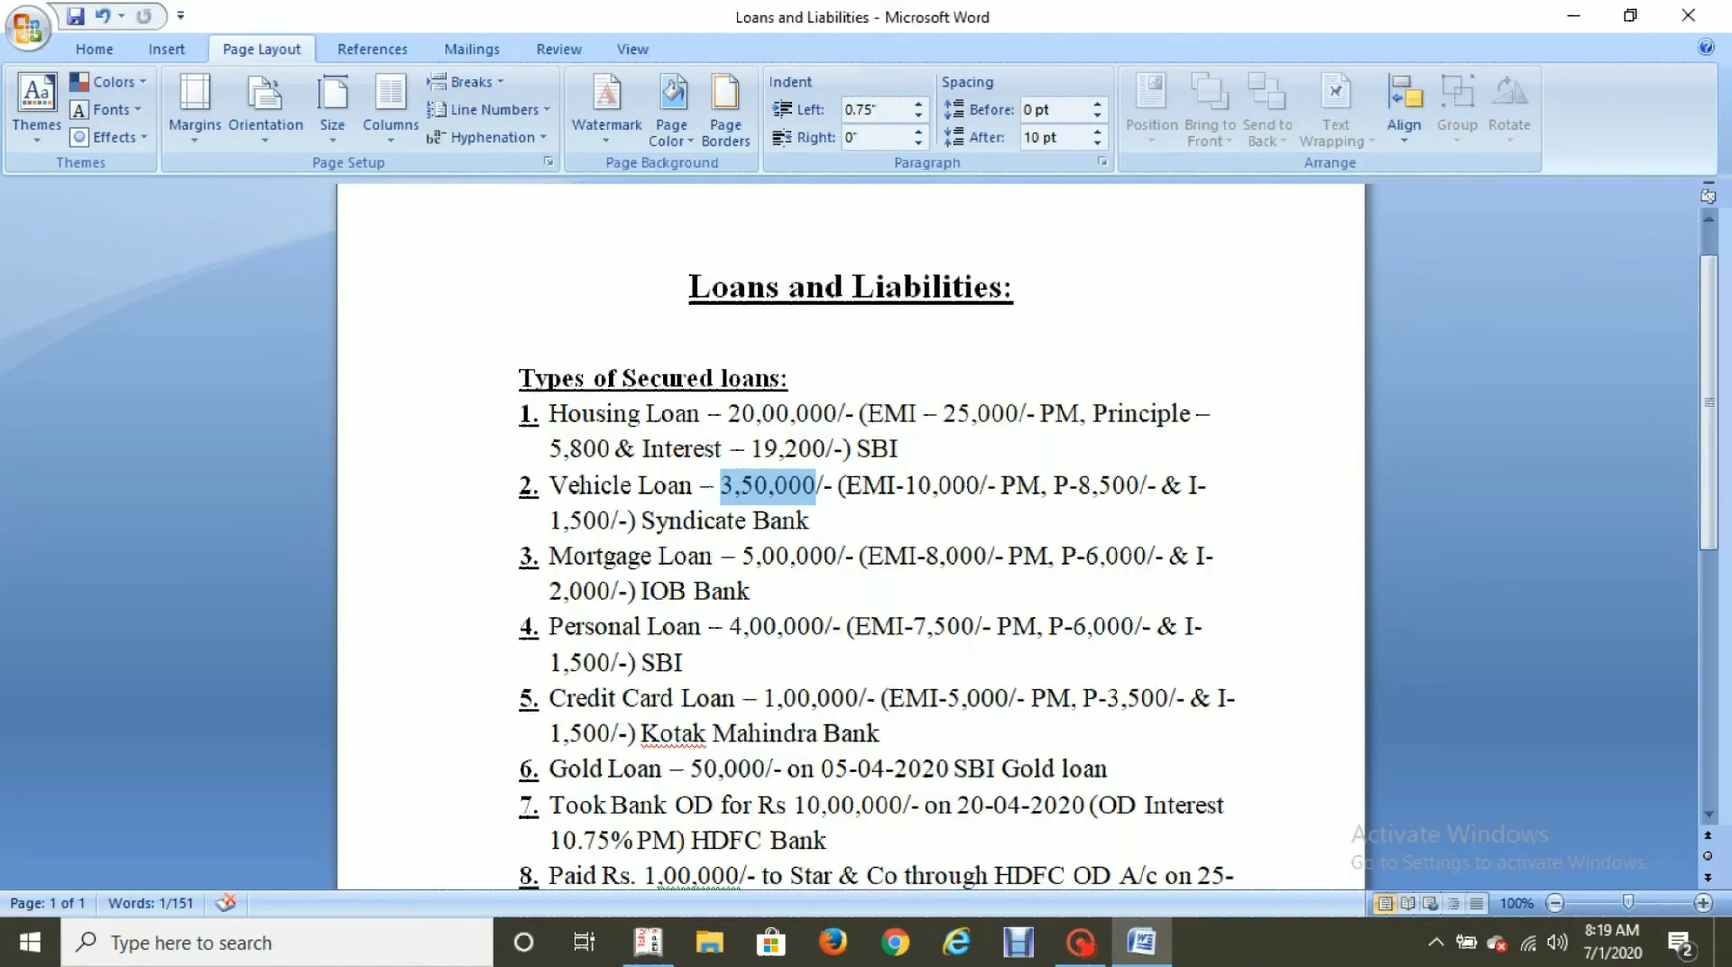
drag(642, 521, 787, 522)
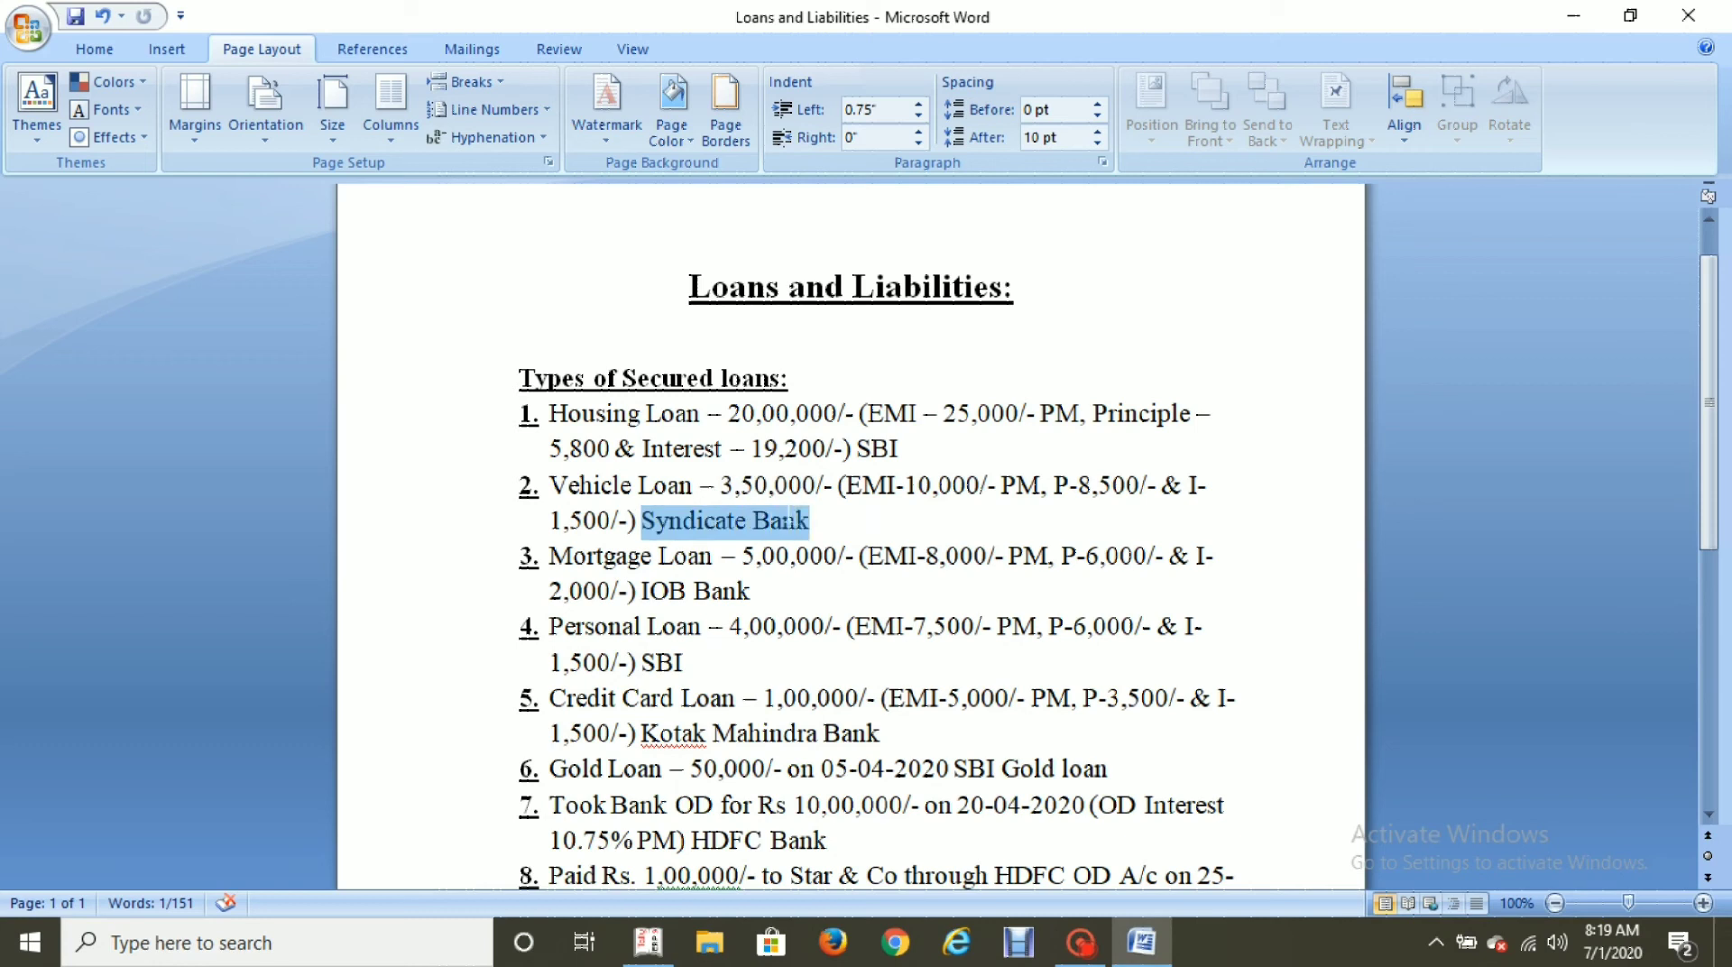
key(alt+Tab)
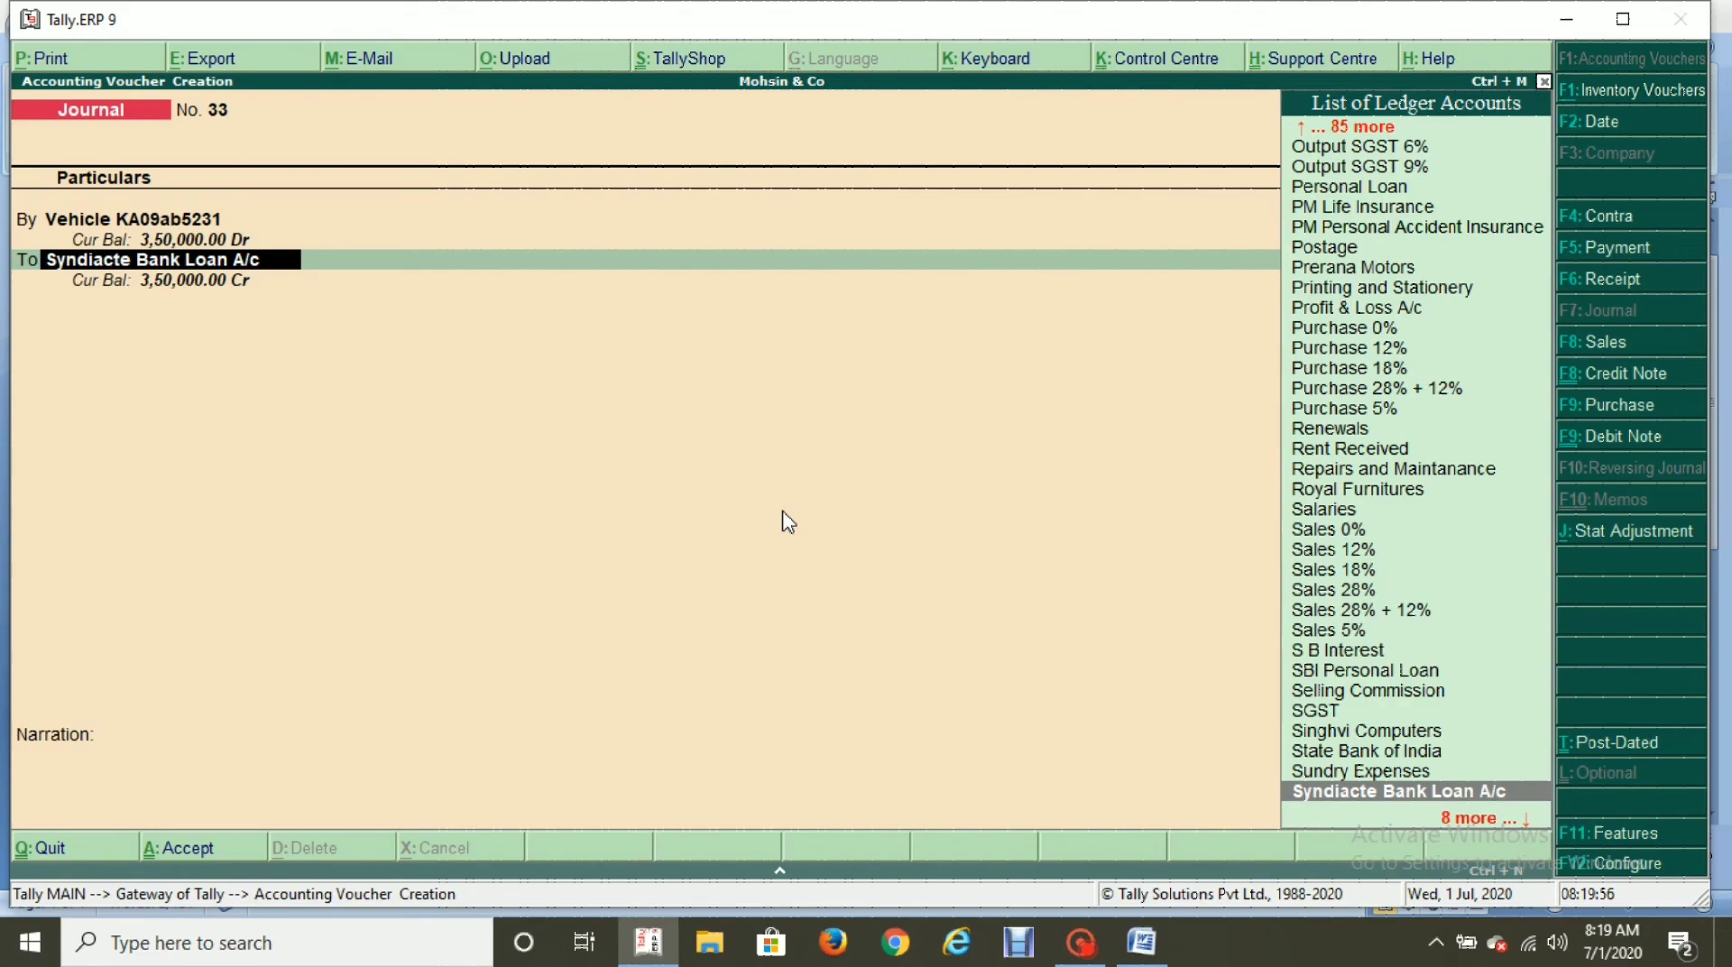
Open the Syndiacte Bank Loan A/c ledger from the journal to check which group it is under and return.
key(ctrl+Return)
key(Return)
key(Return)
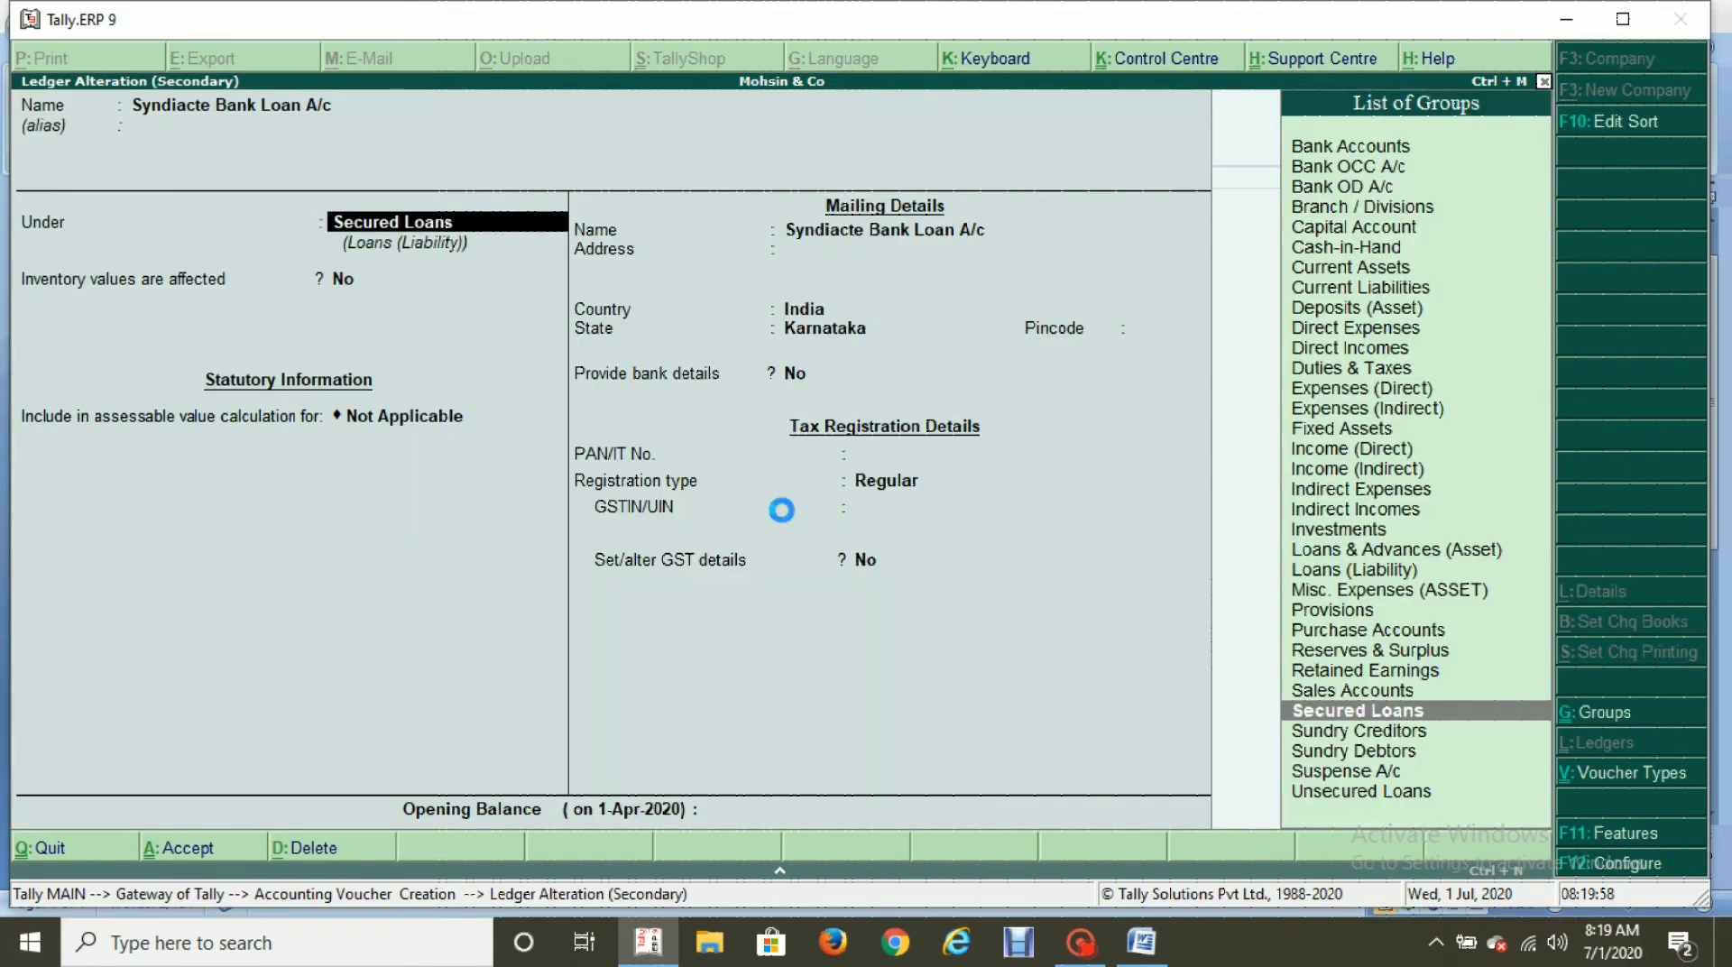
key(ctrl+a)
Credit Syndiacte Bank Loan A/c with 3,50,000 and save the journal voucher without a narration.
key(Return)
key(Return)
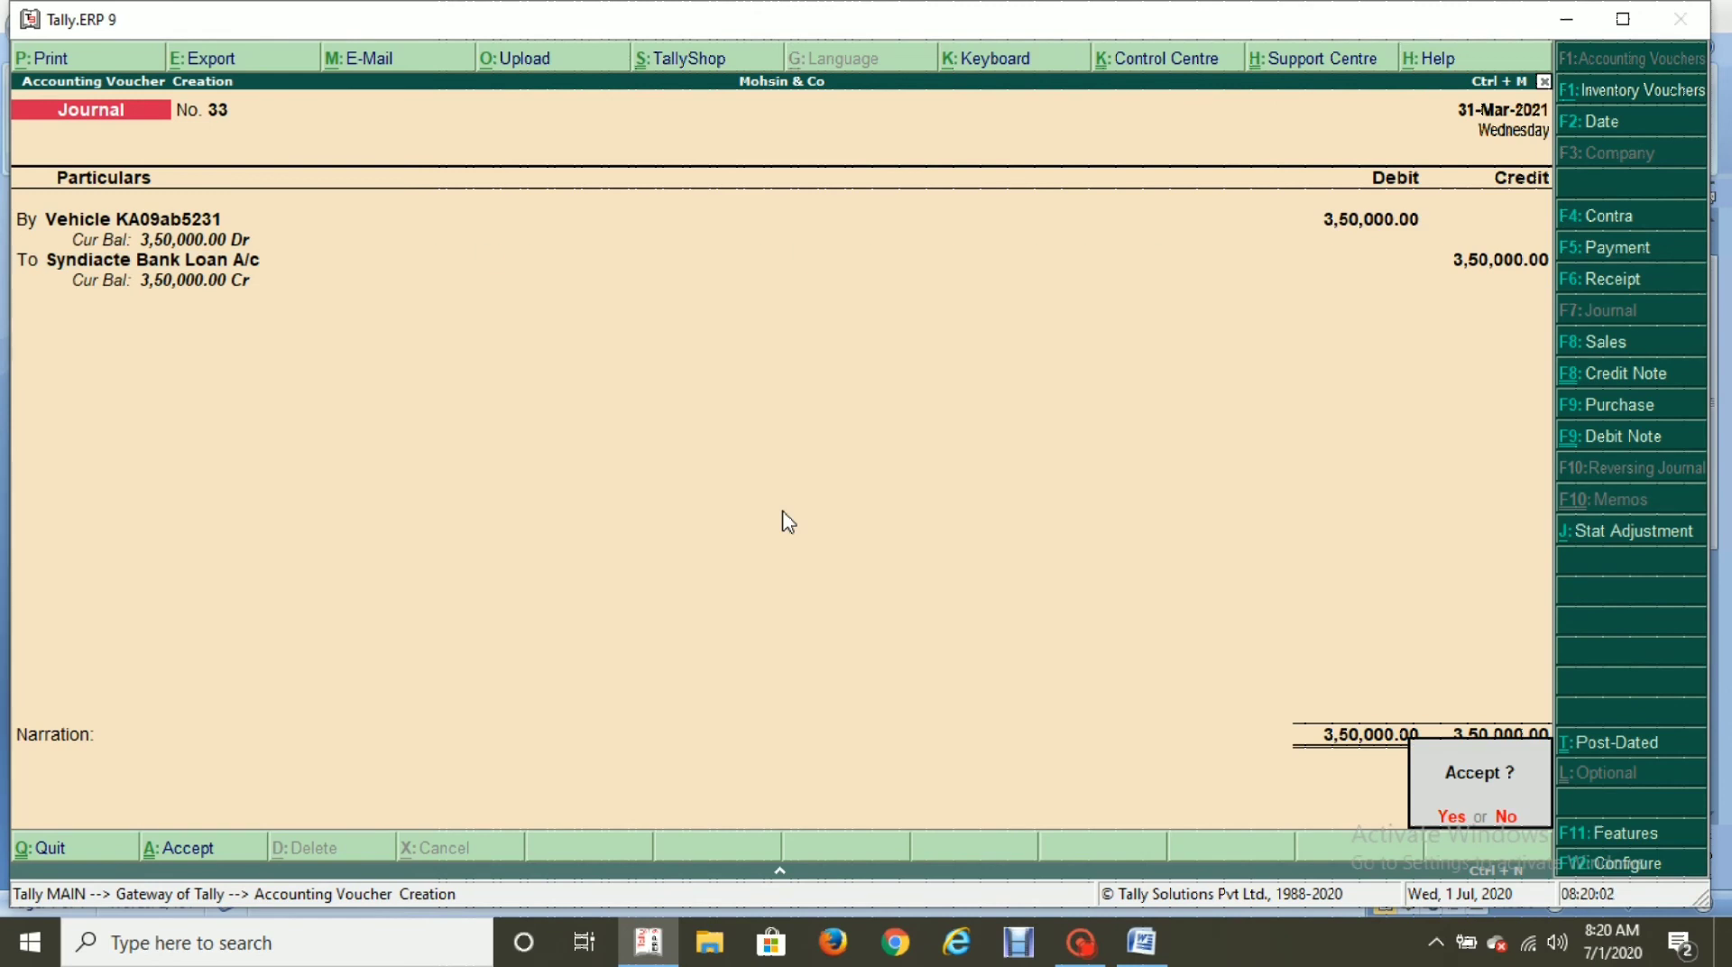
key(Return)
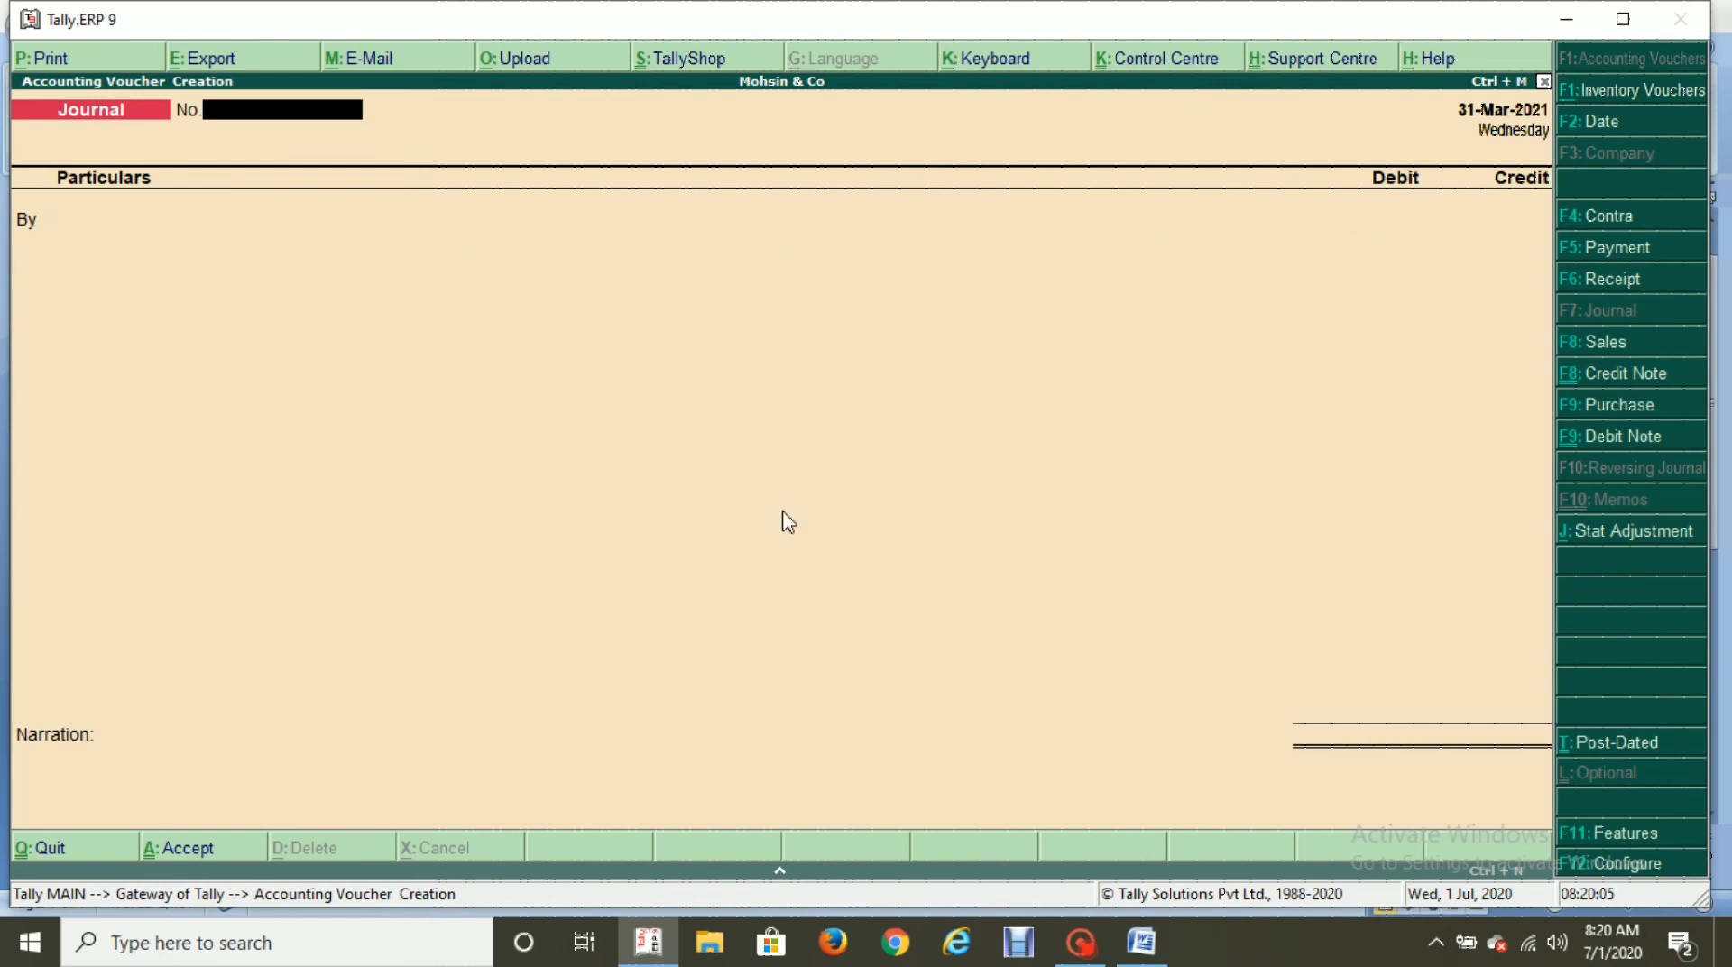
Start a payment voucher and check the vehicle loan's EMI, principal and interest amounts in the Word notes.
key(F5)
key(alt+Tab)
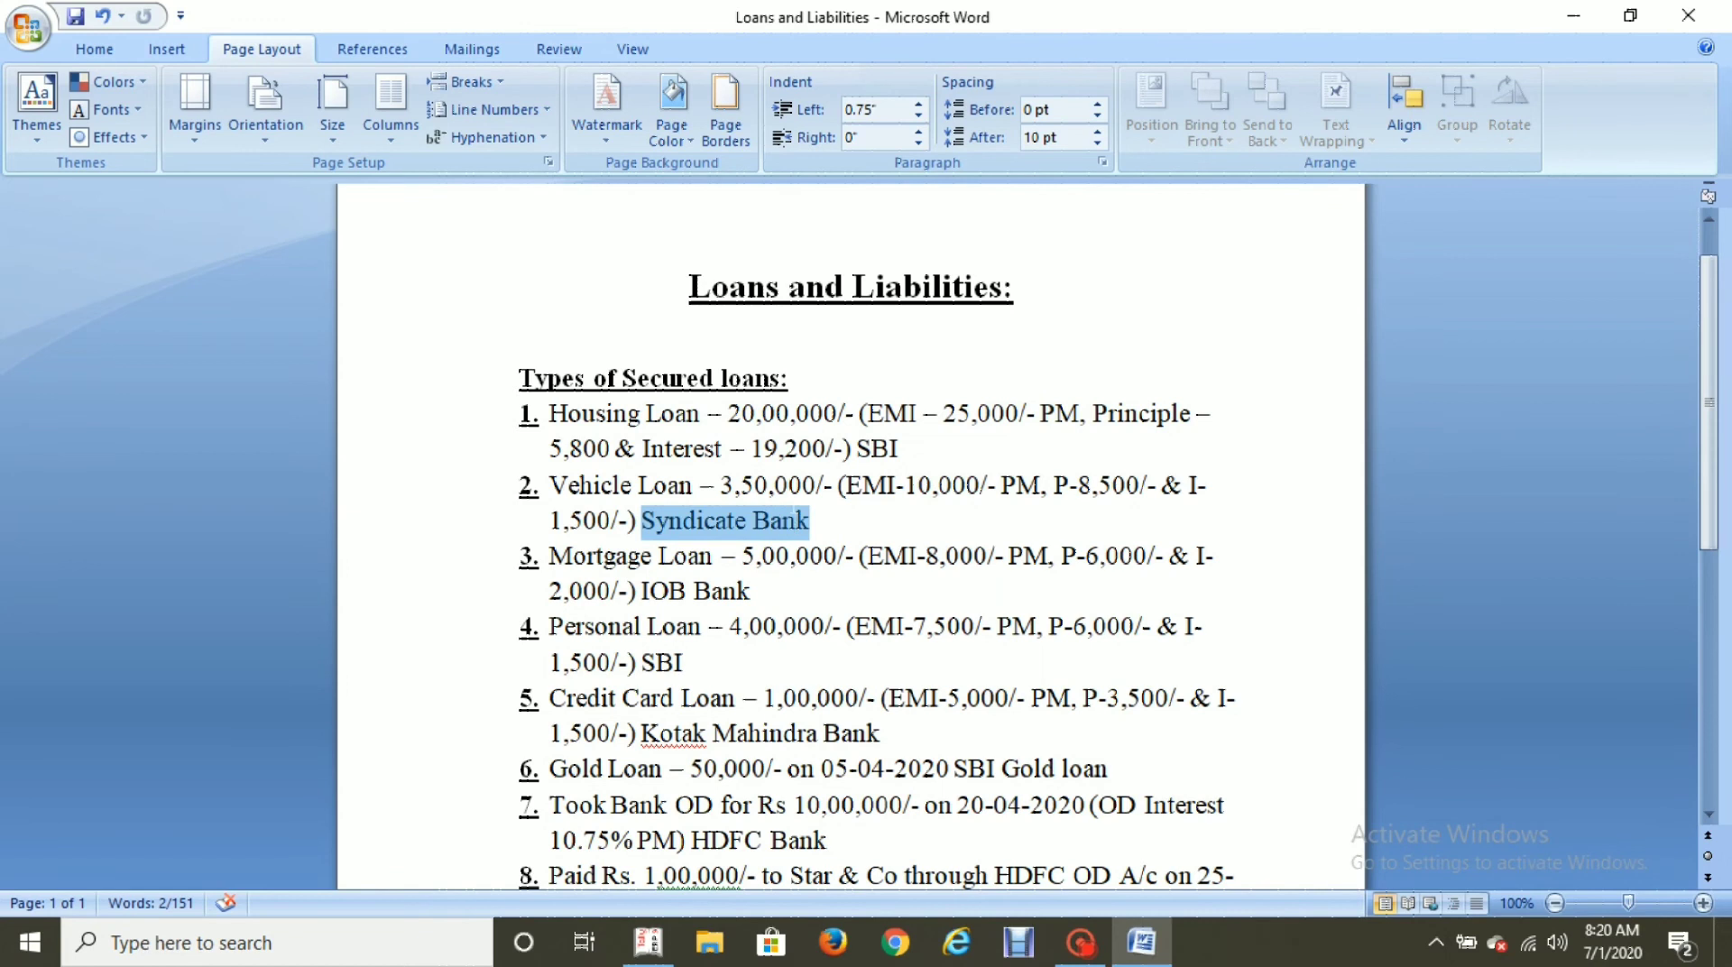
double_click(943, 486)
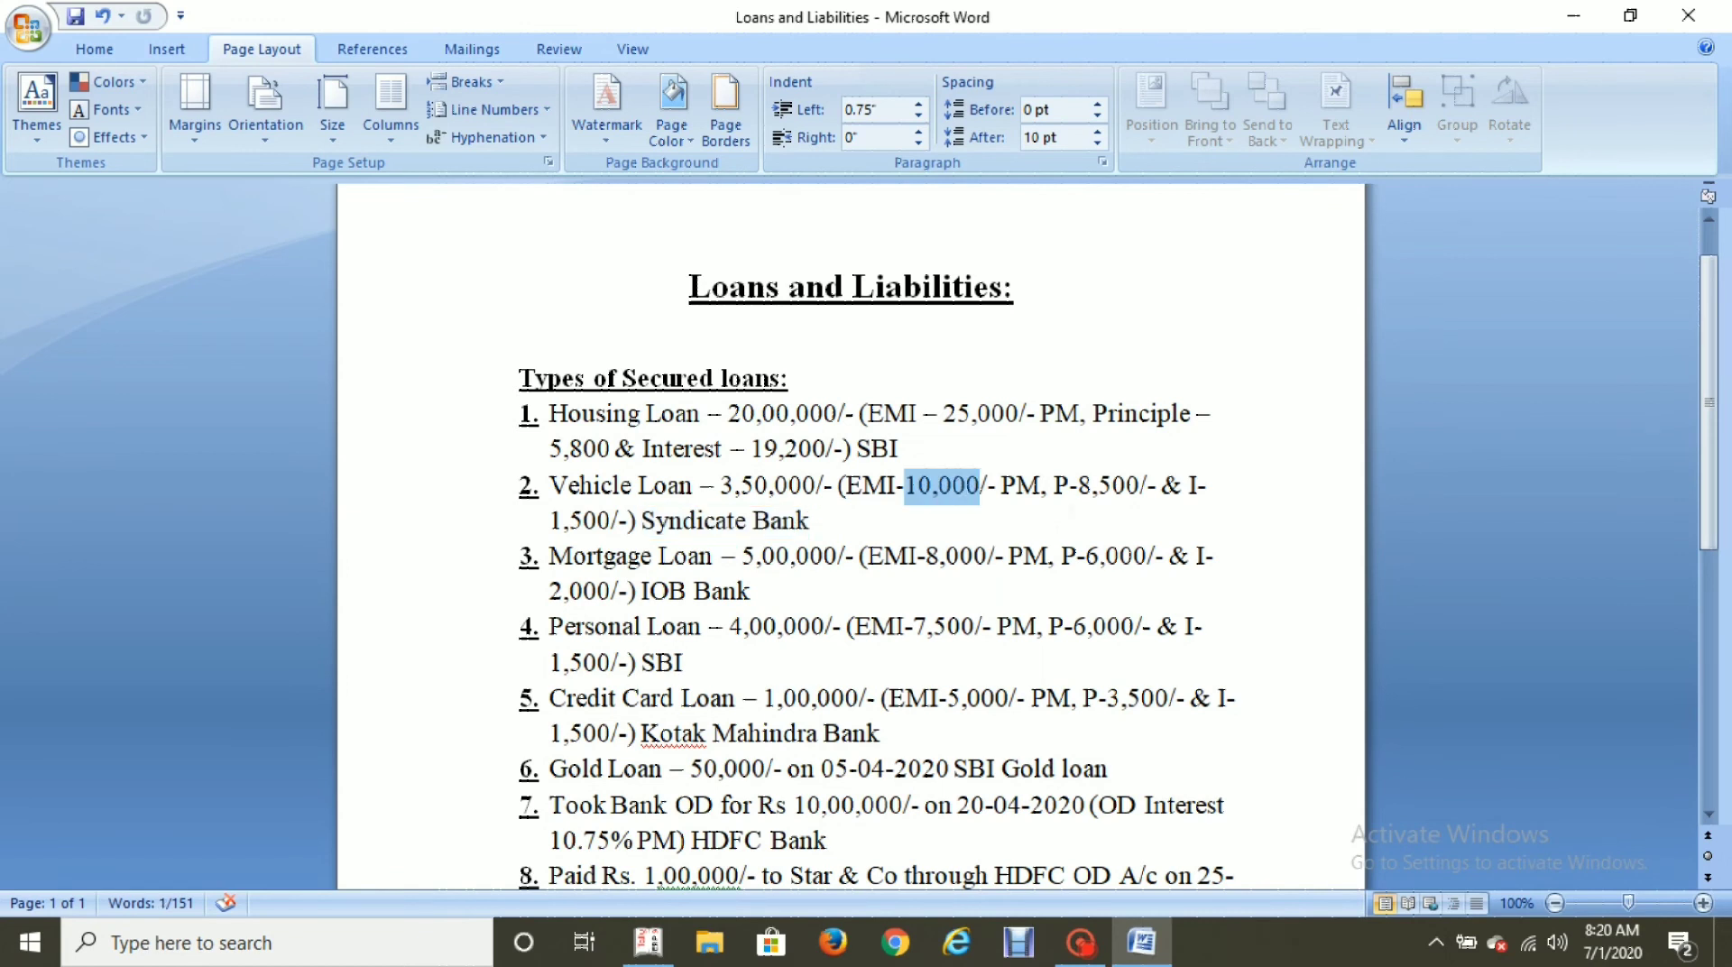
drag(1078, 487, 1139, 488)
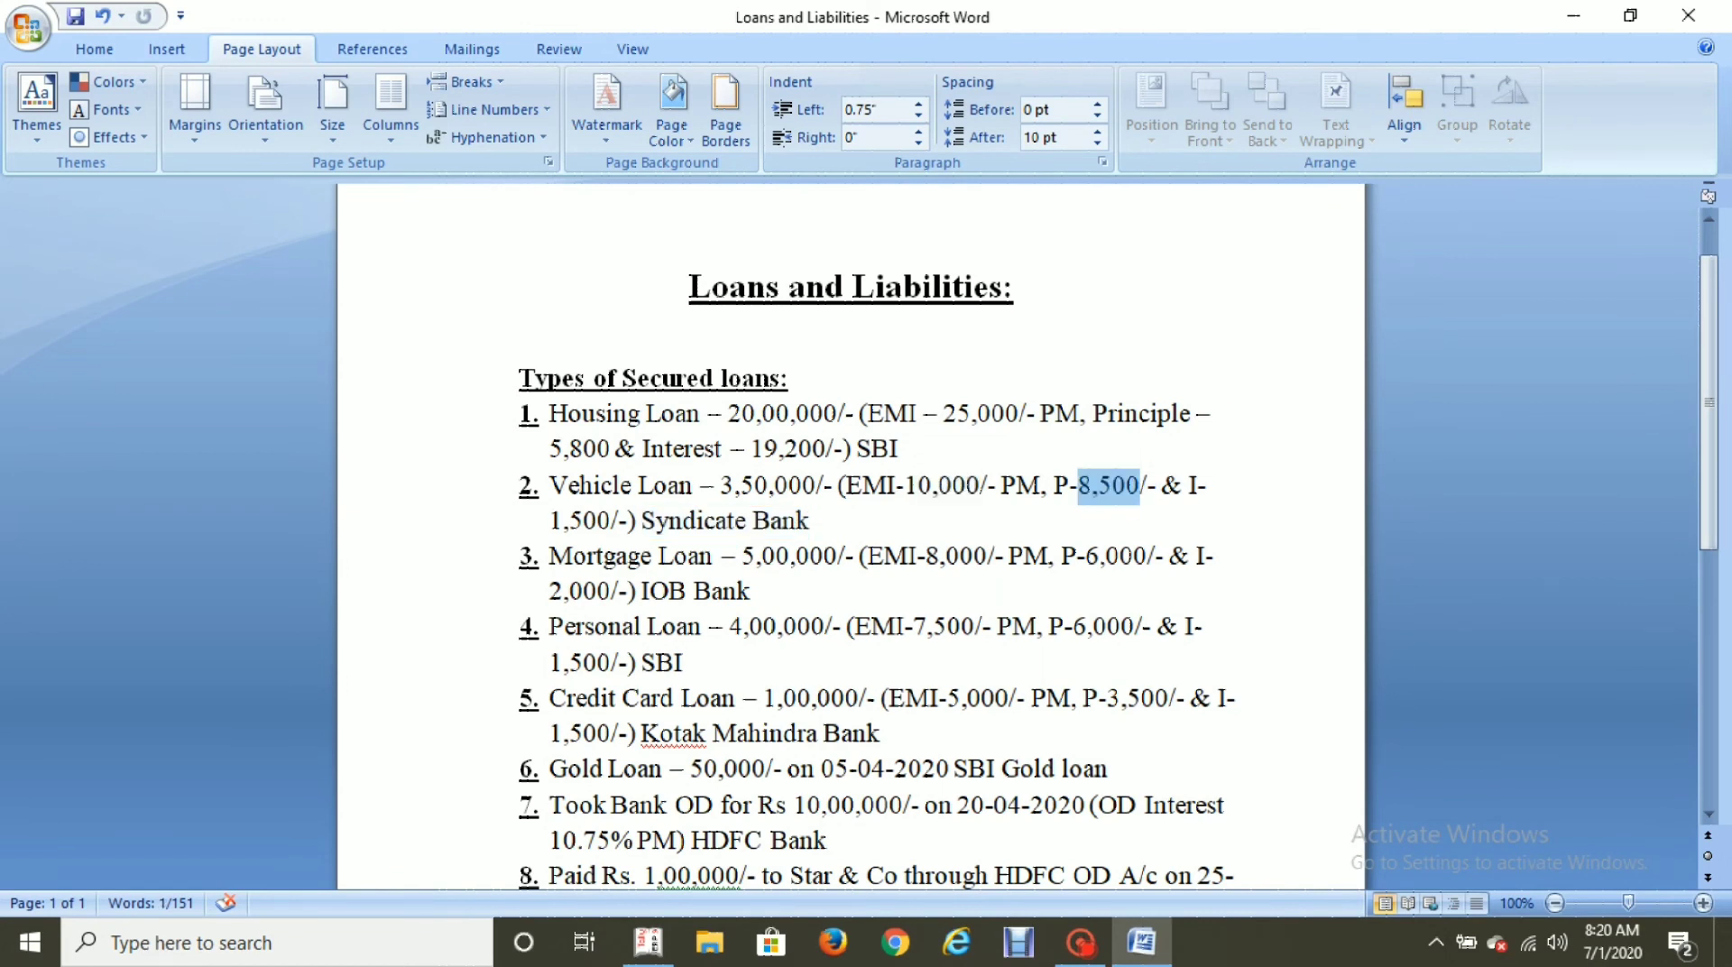
double_click(579, 520)
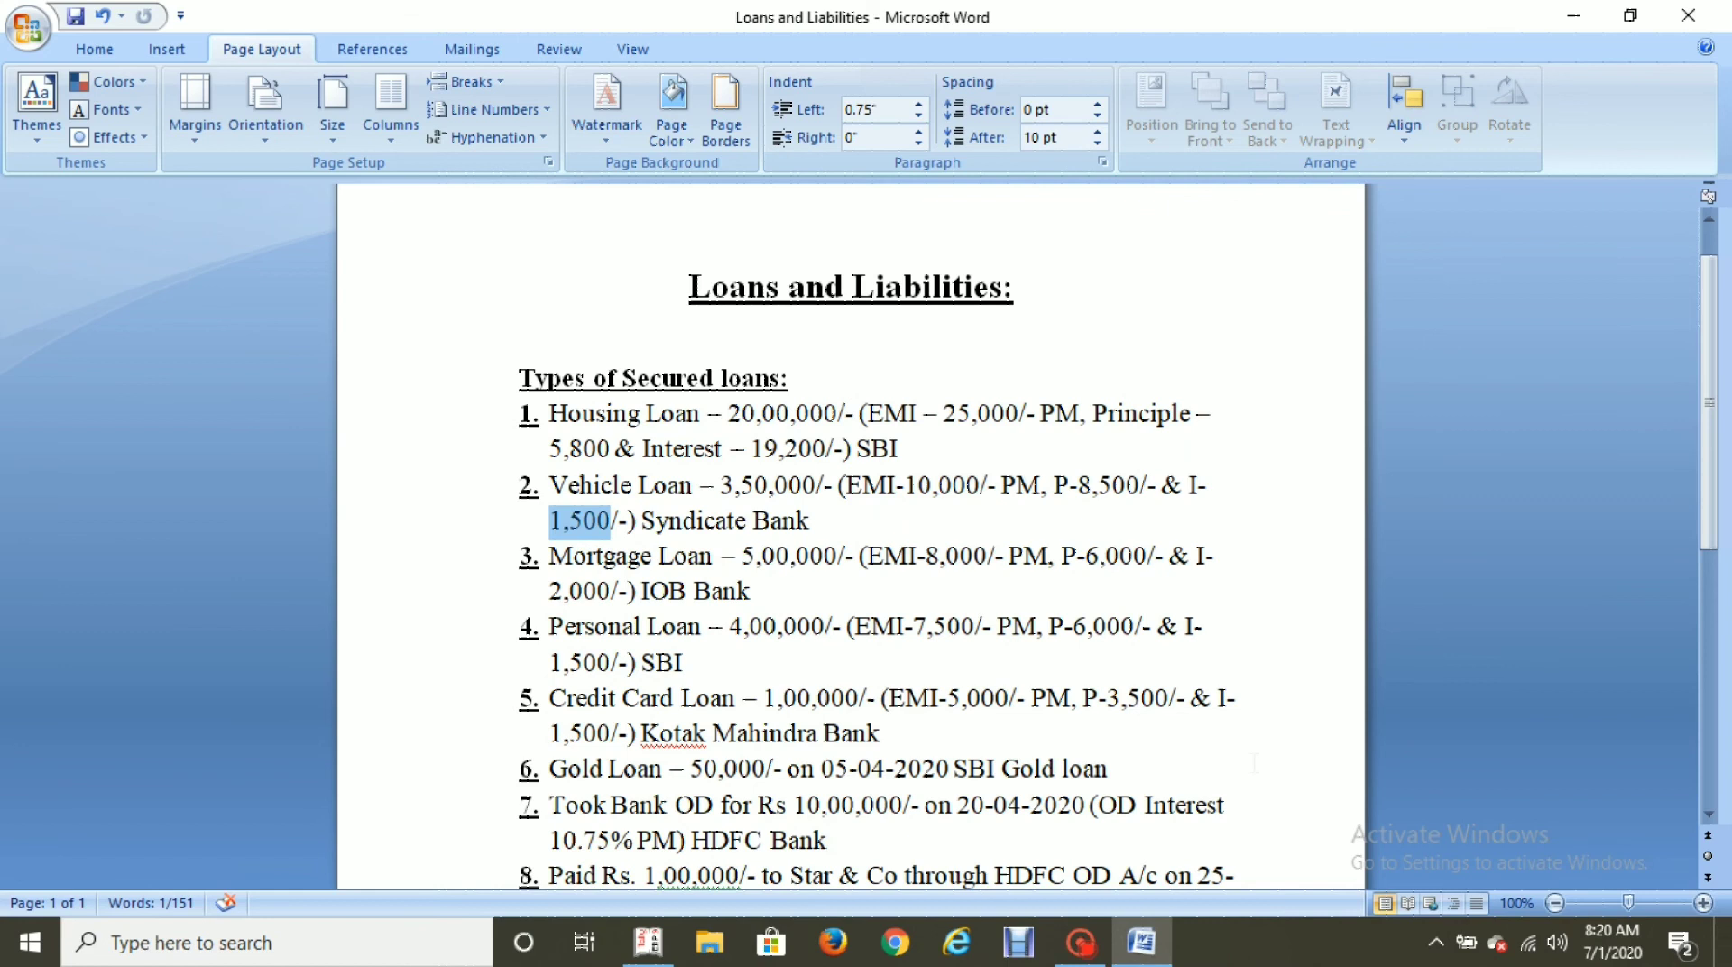
key(alt+Tab)
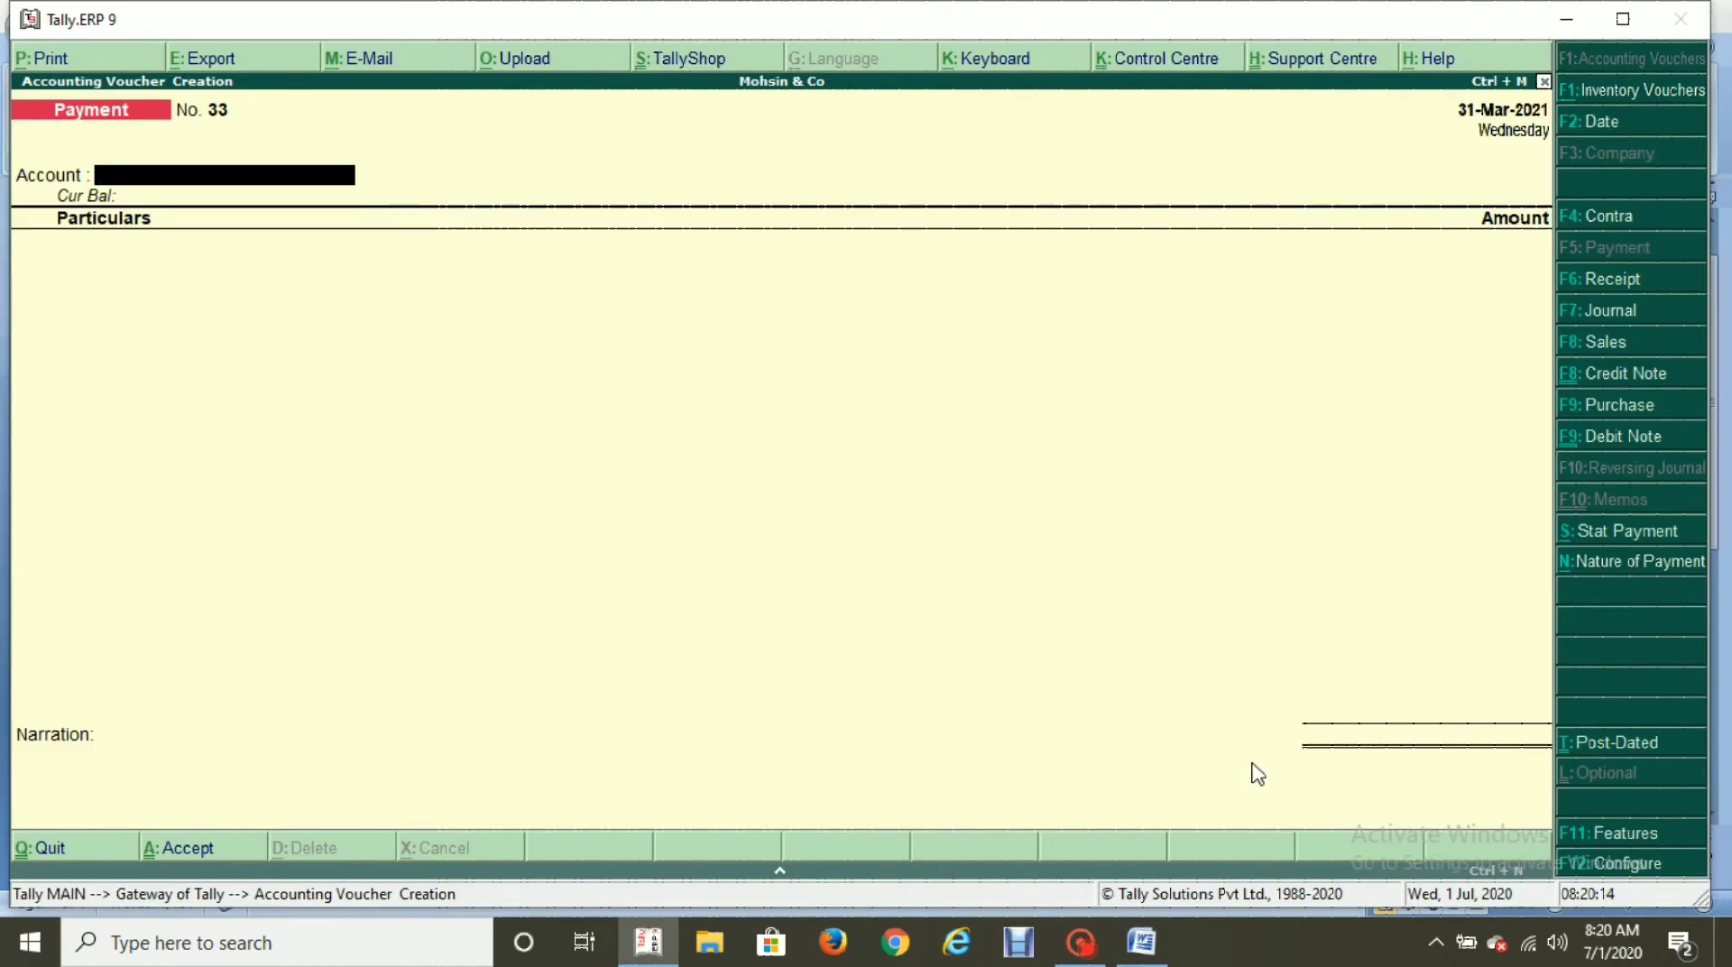
Pay from State Bank of India and add Syndiacte Bank Loan A/c with the principal amount of 8,500.
text(St)
key(Return)
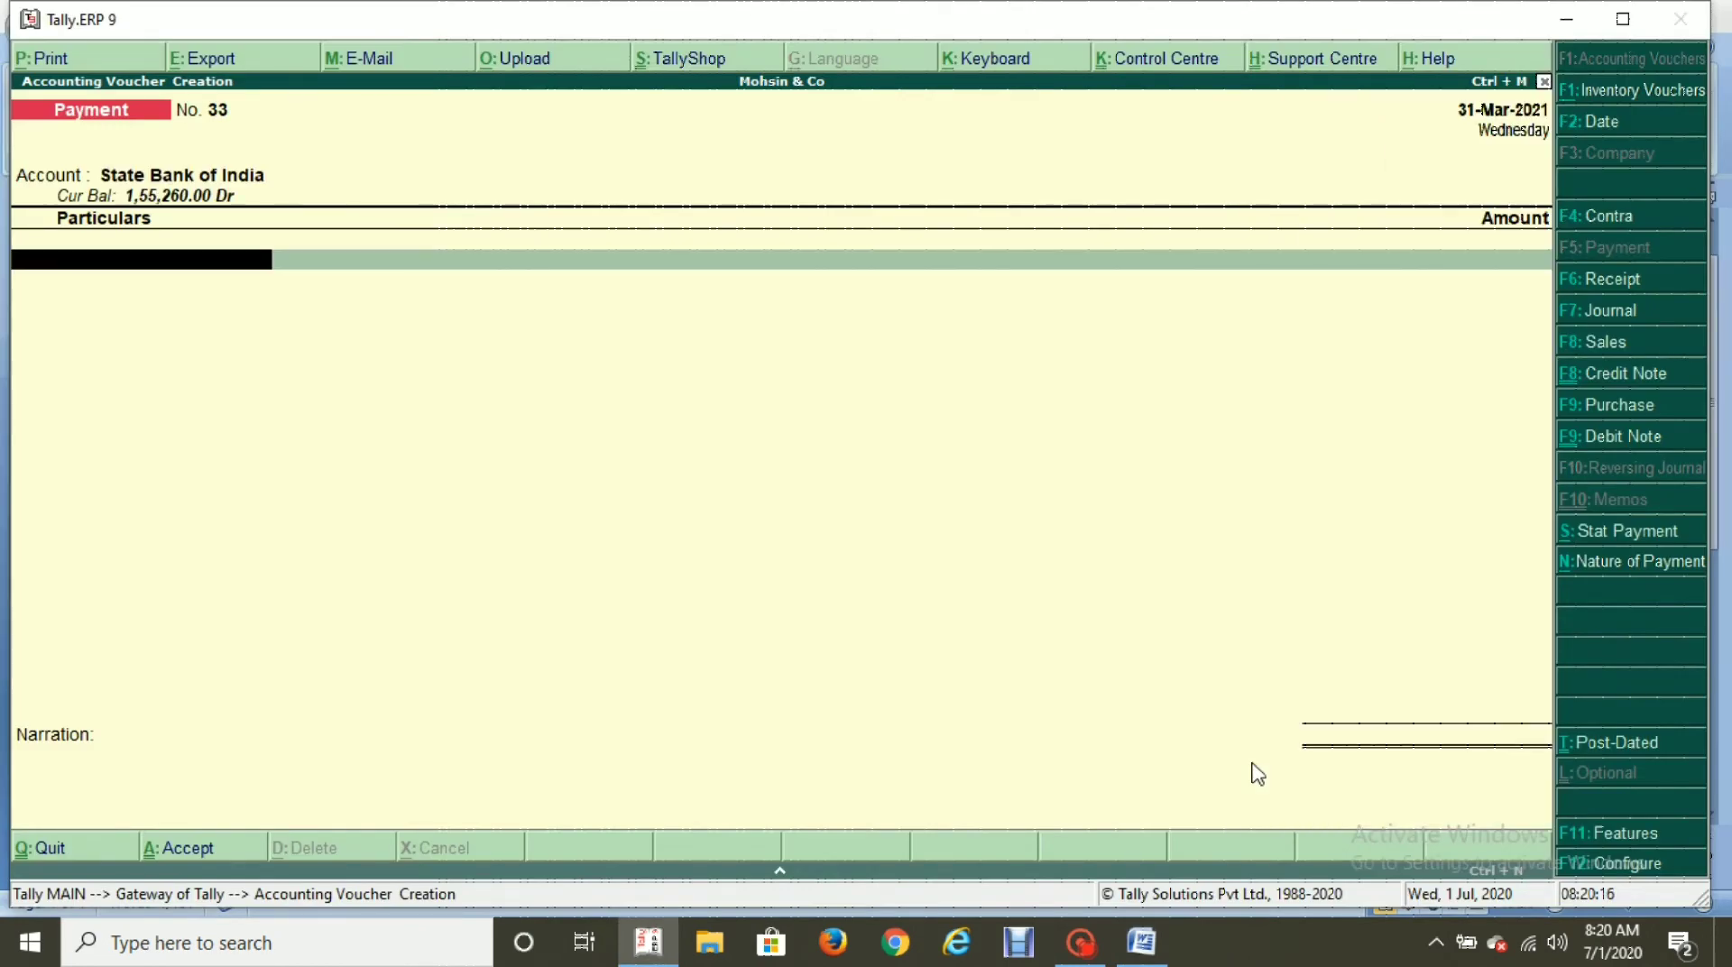
text(Sy)
key(Return)
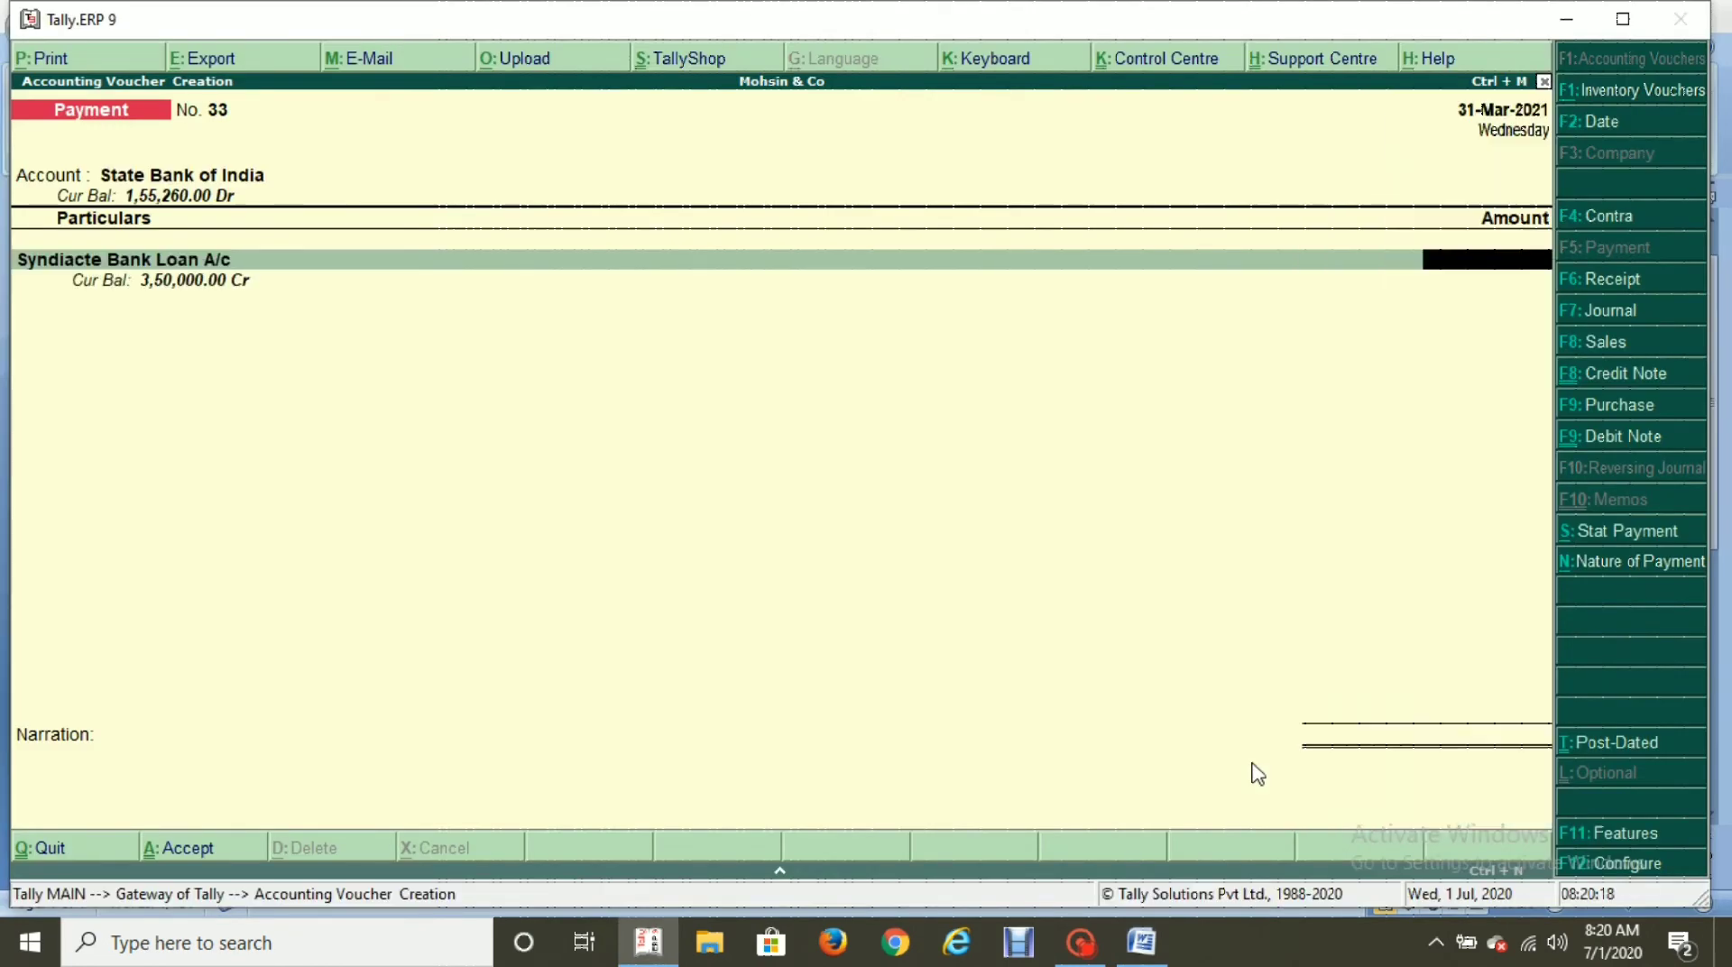
key(alt+Tab)
key(alt+Tab)
text(8500)
key(Return)
Add Interest on Vehicle Loan as the second line of the payment voucher.
text(Inter)
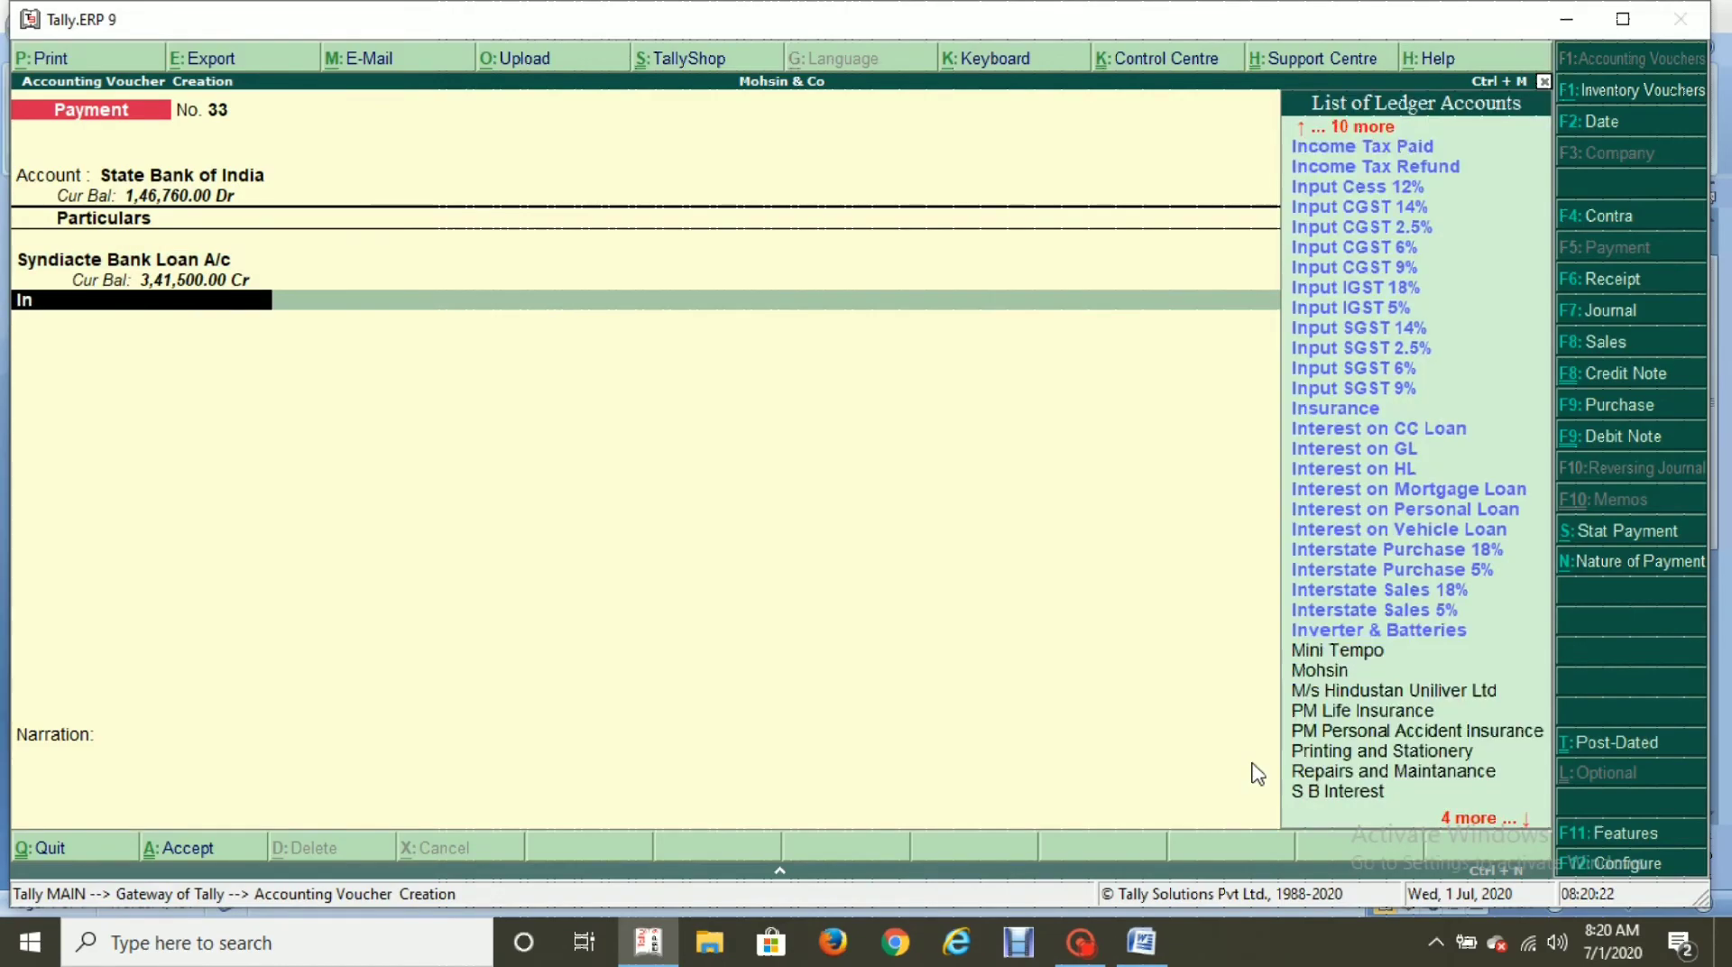
key(Up)
key(Up)
key(Up)
key(Up)
key(Up)
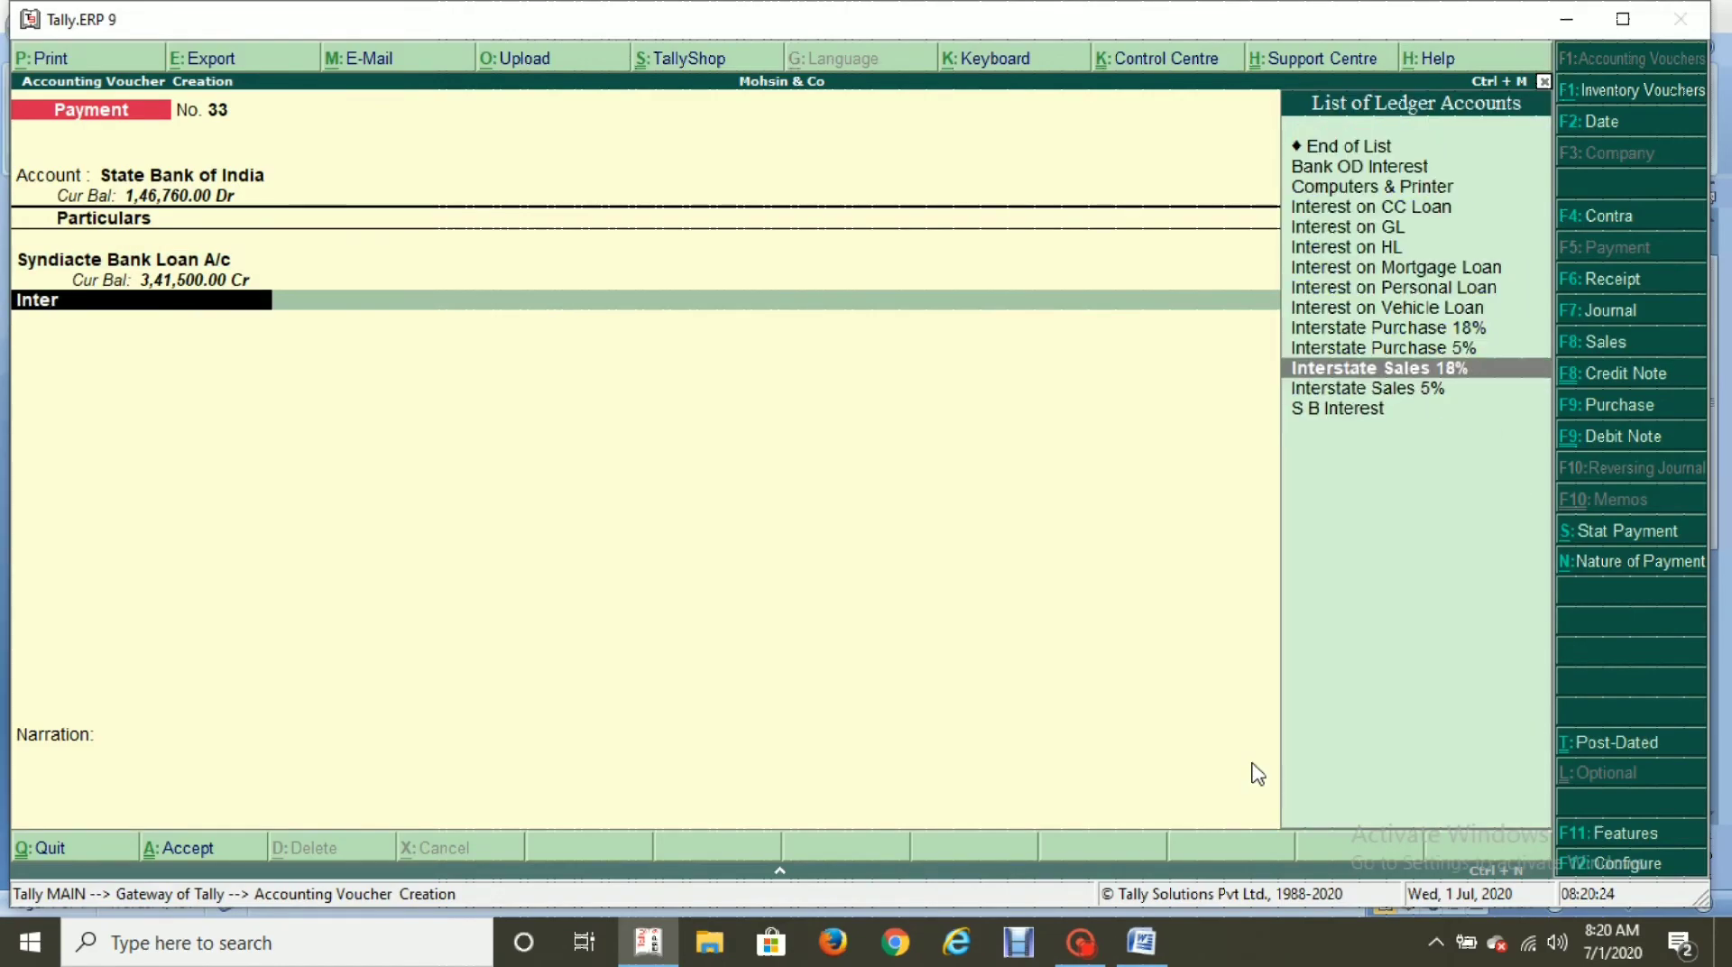
key(Return)
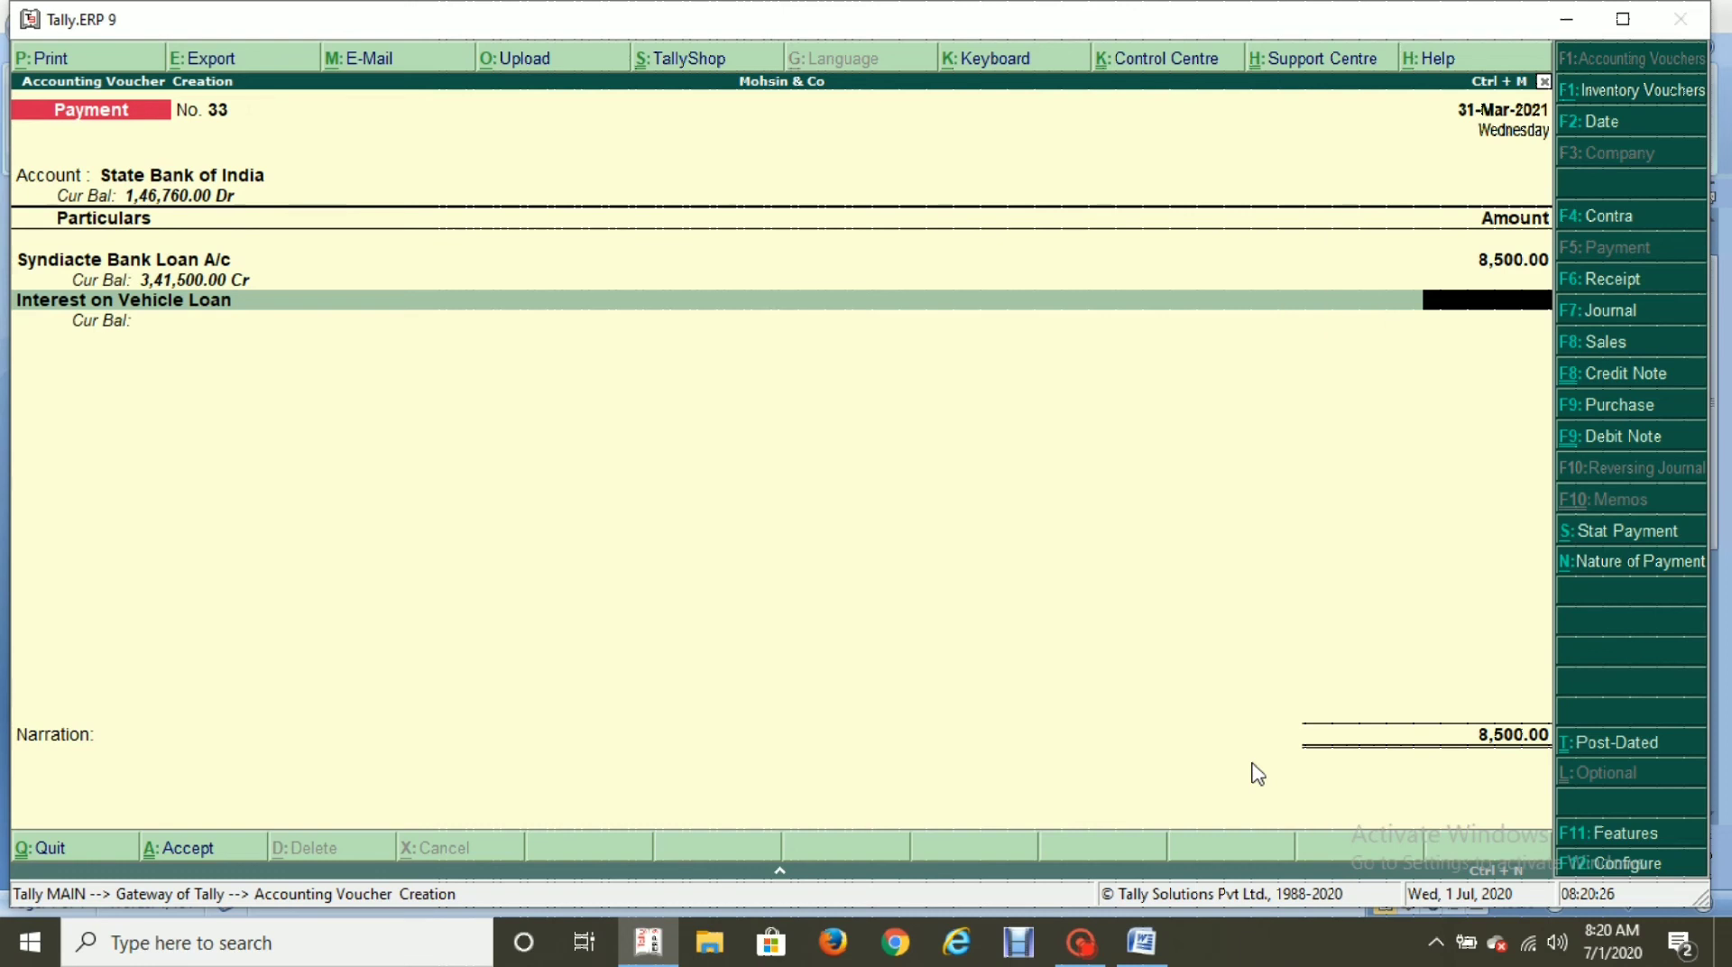
Open the Interest on Vehicle Loan ledger to check which group it is under and return to the voucher.
key(BackSpace)
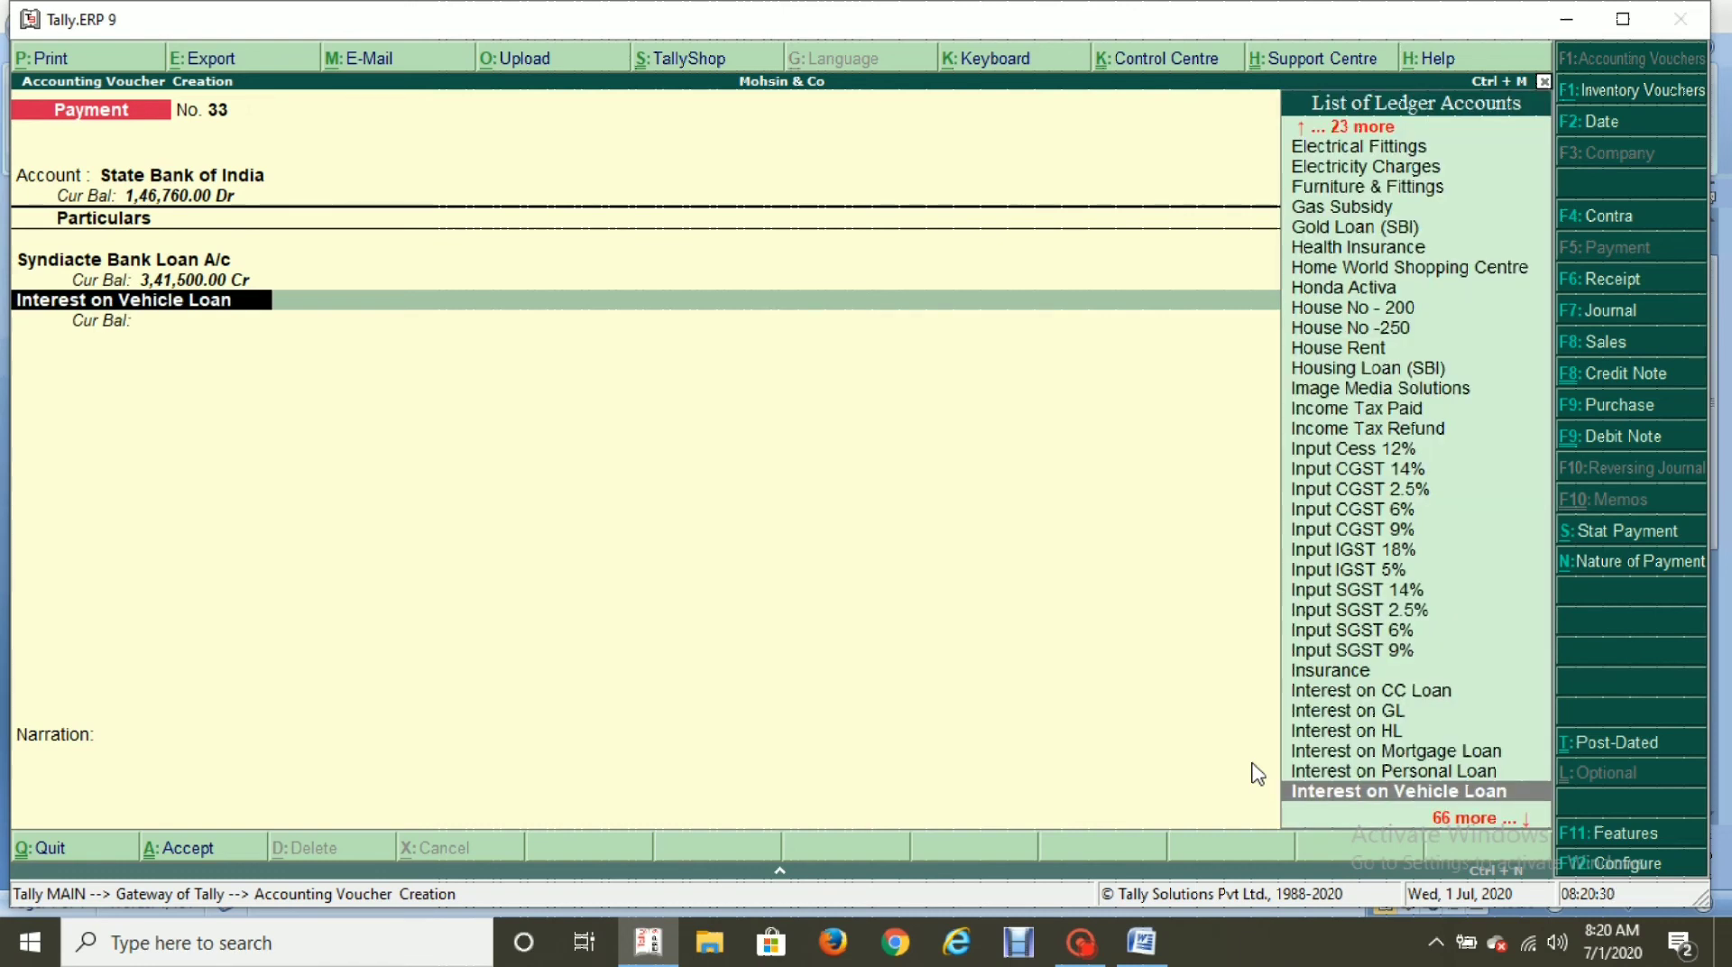
key(ctrl+Return)
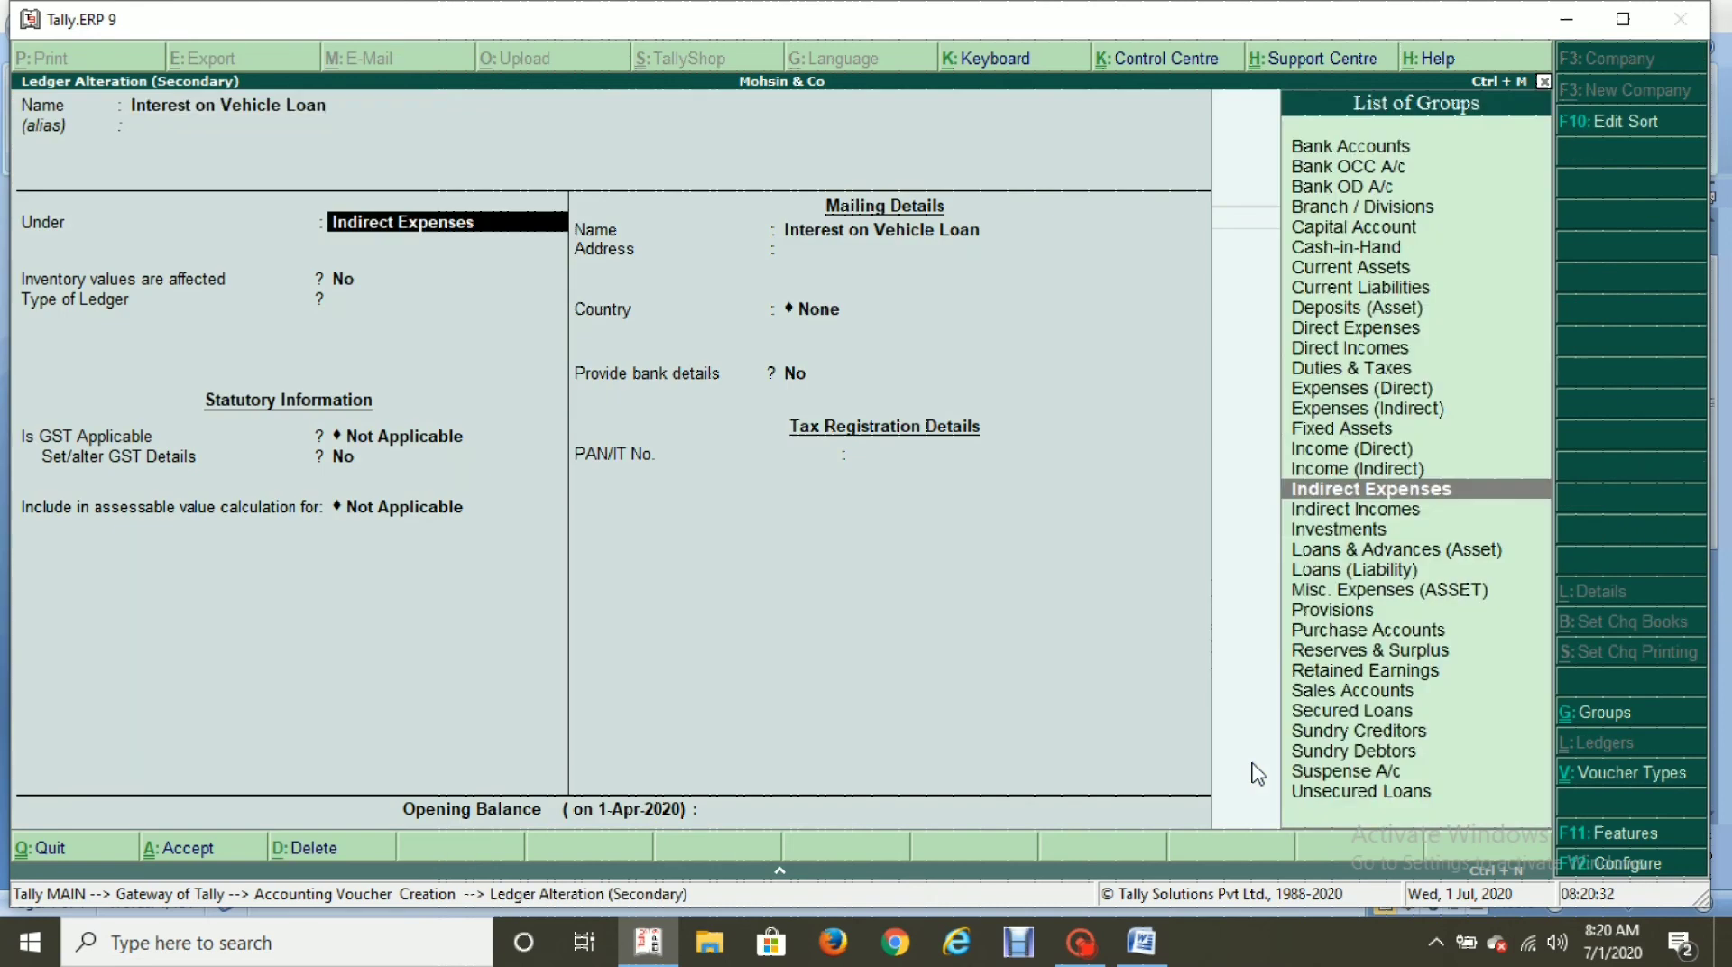
key(ctrl+a)
Check the vehicle loan interest in the Word notes and enter 1,500 for the Interest on Vehicle Loan line.
key(alt+Tab)
key(alt+Tab)
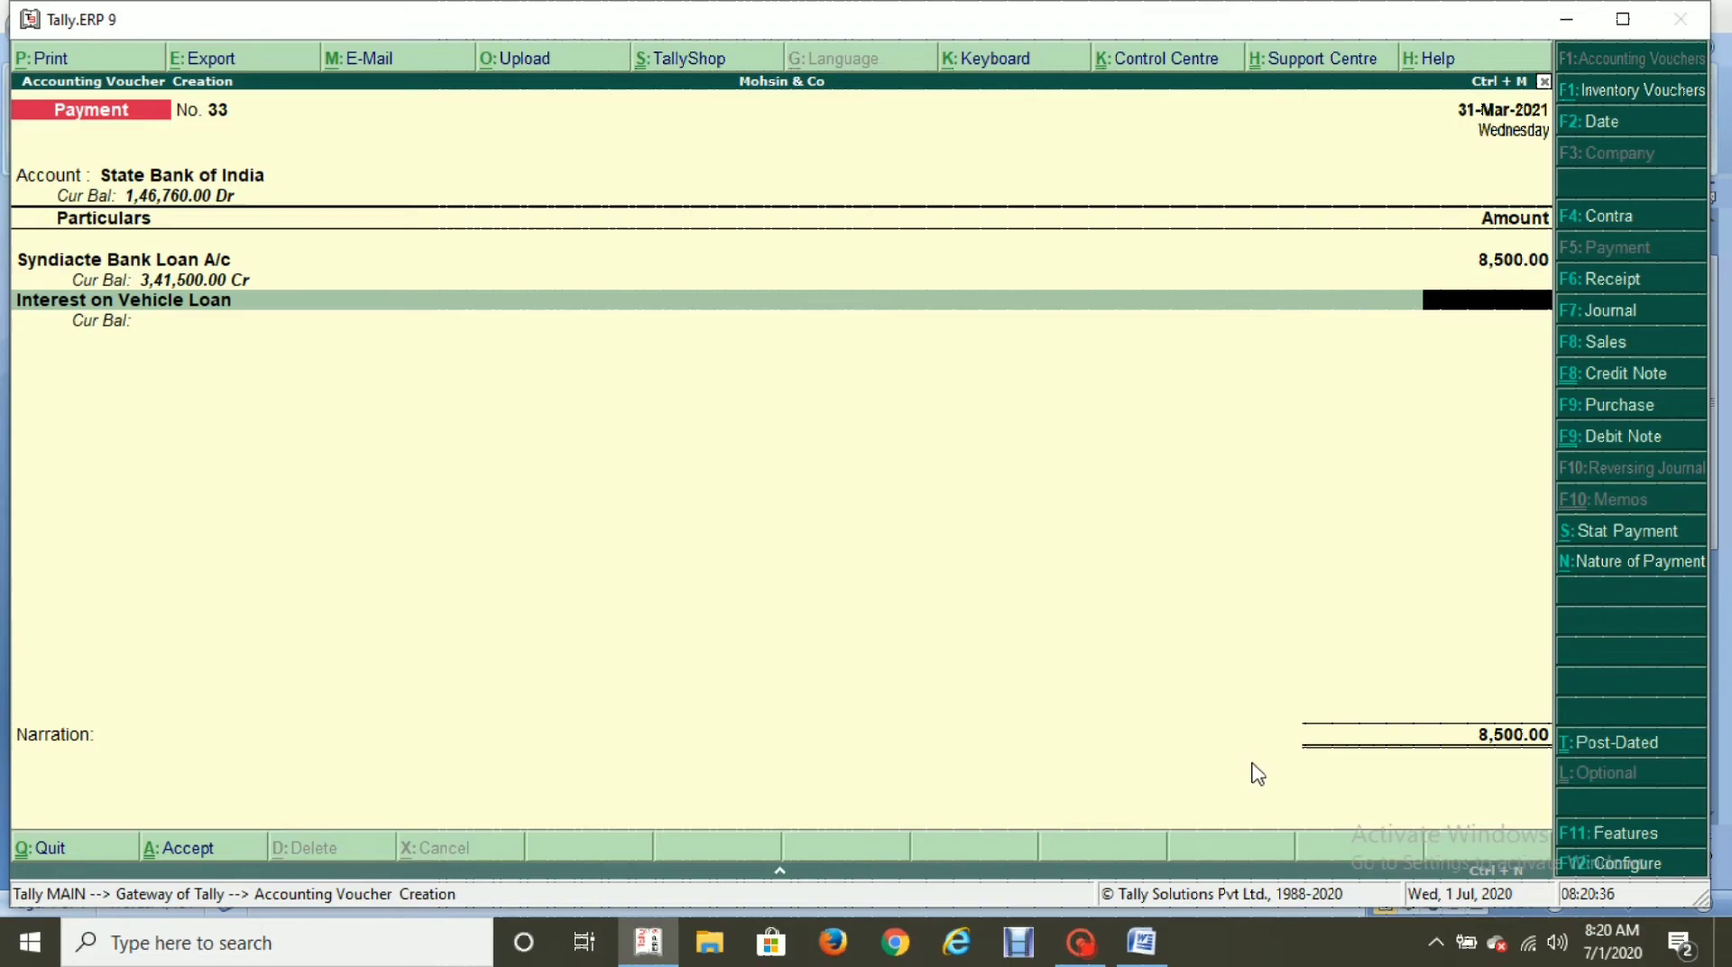
text(1500)
key(Return)
Accept the cheque allocation dated 31-Mar-2021 without an instrument number and save the vehicle loan payment voucher.
key(Return)
key(Return)
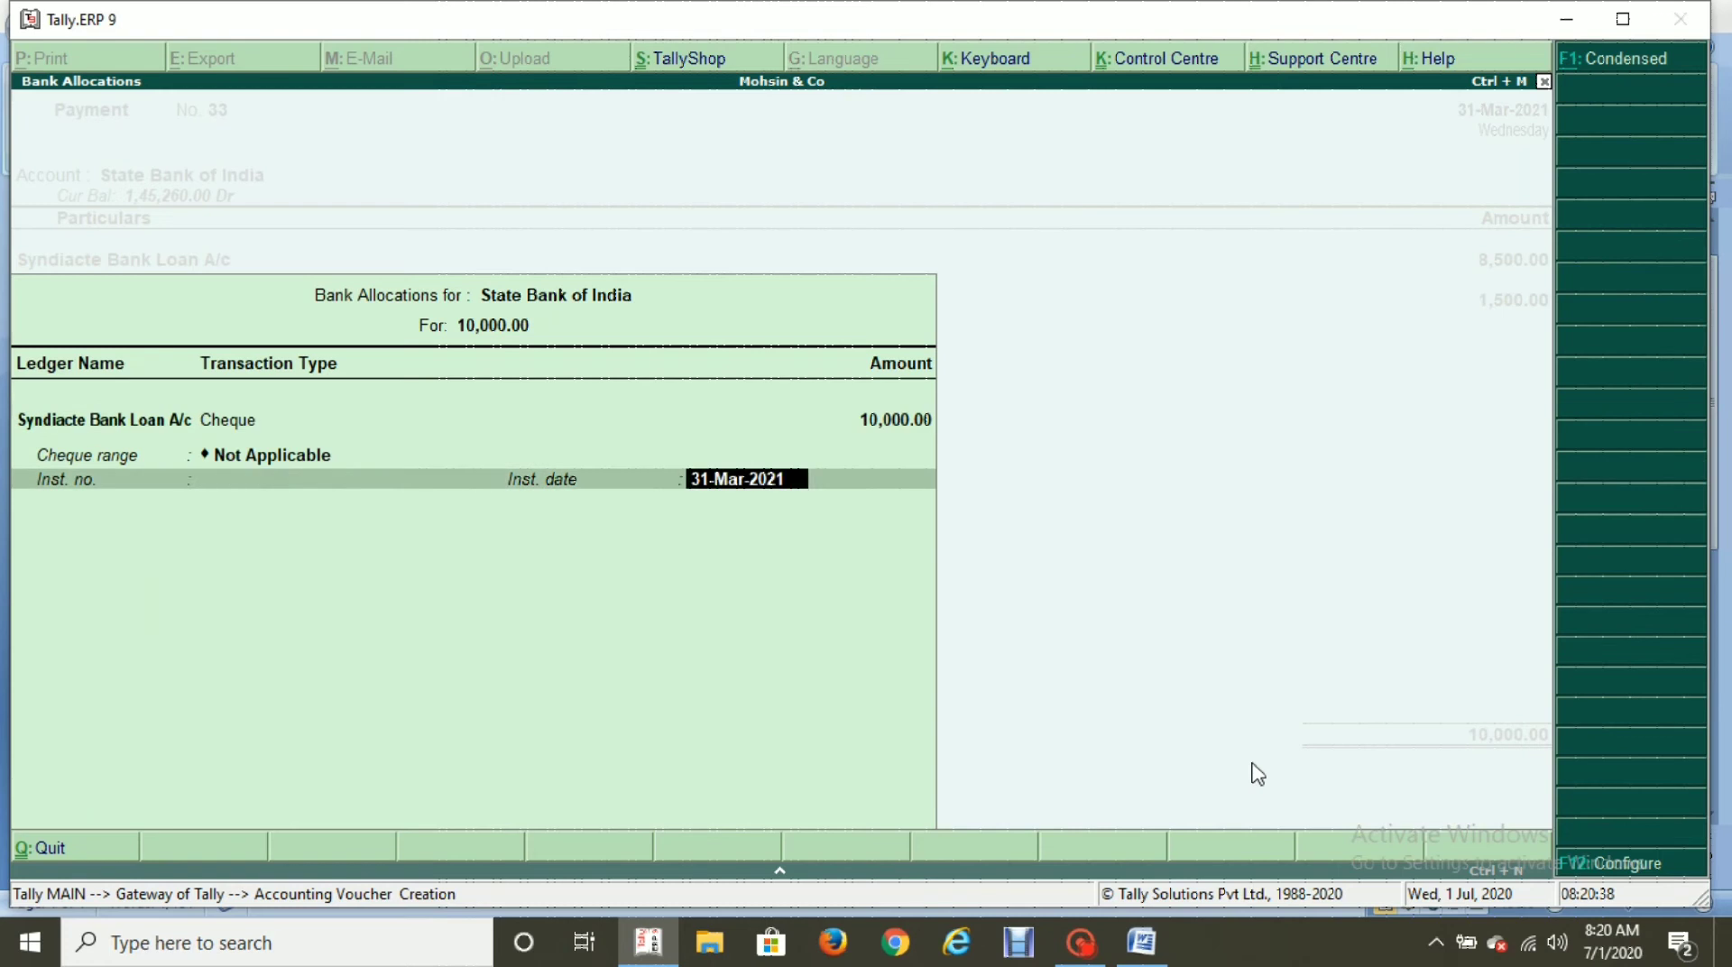
key(Return)
key(Return)
key(Return)
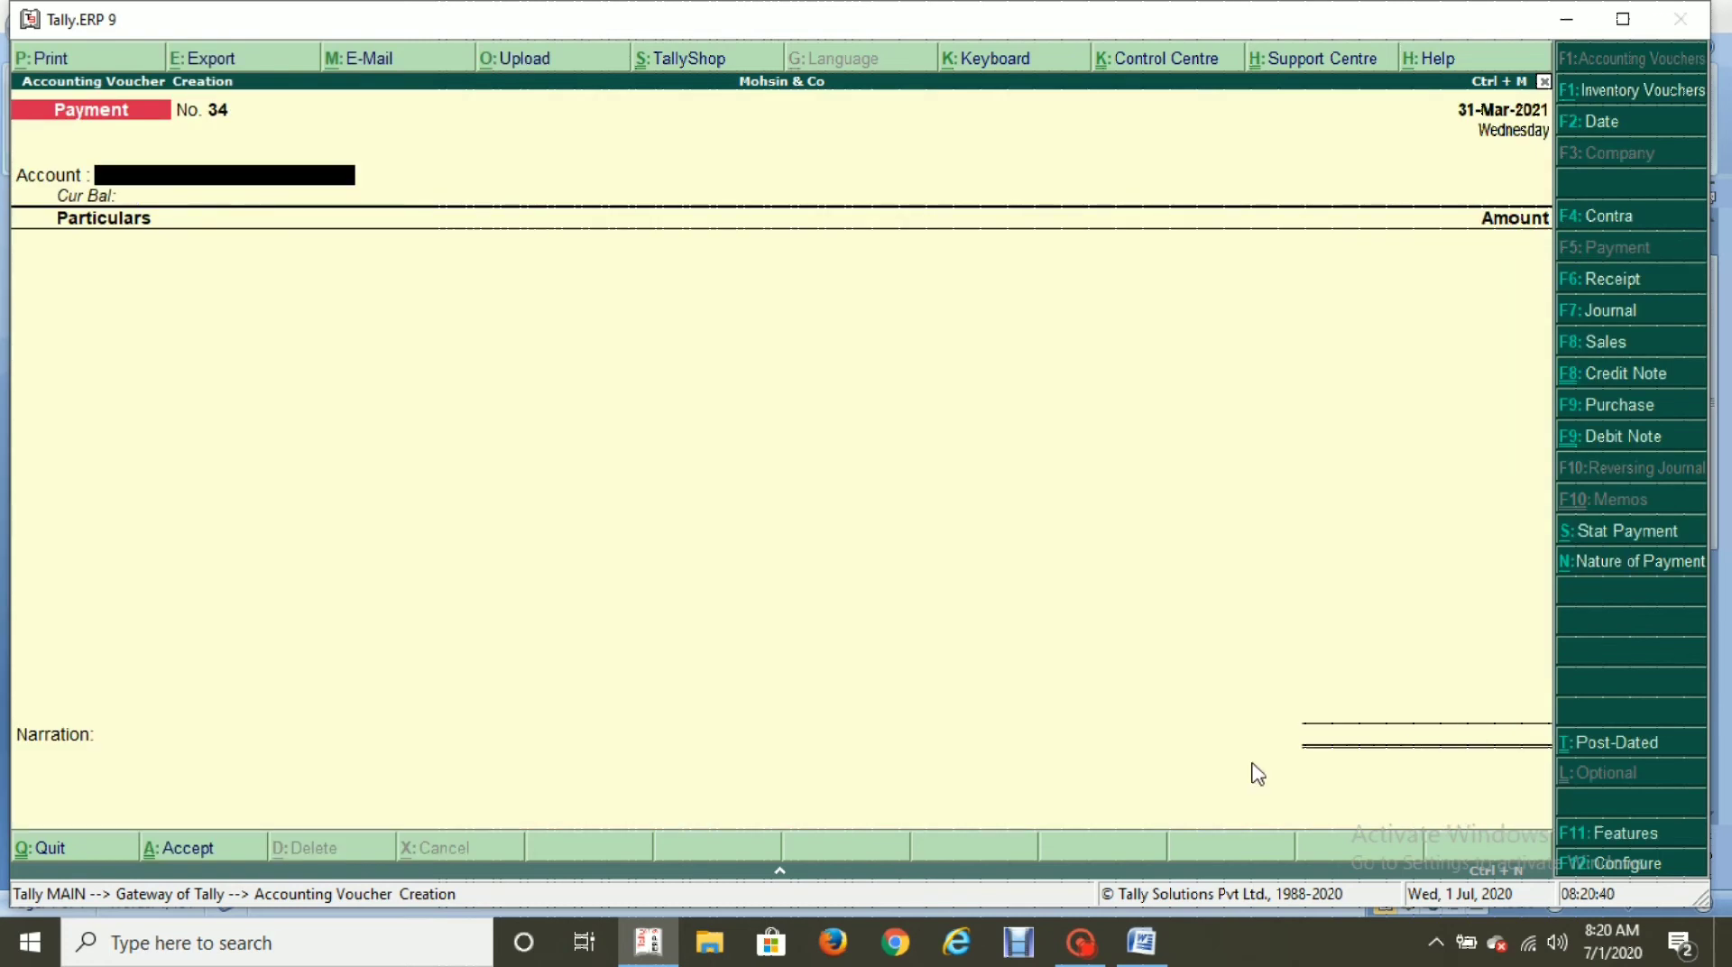
Look up the mortgage loan amount in the Word notes and return to Tally.ERP 9.
key(alt+Tab)
scroll(1256, 773, down, 1)
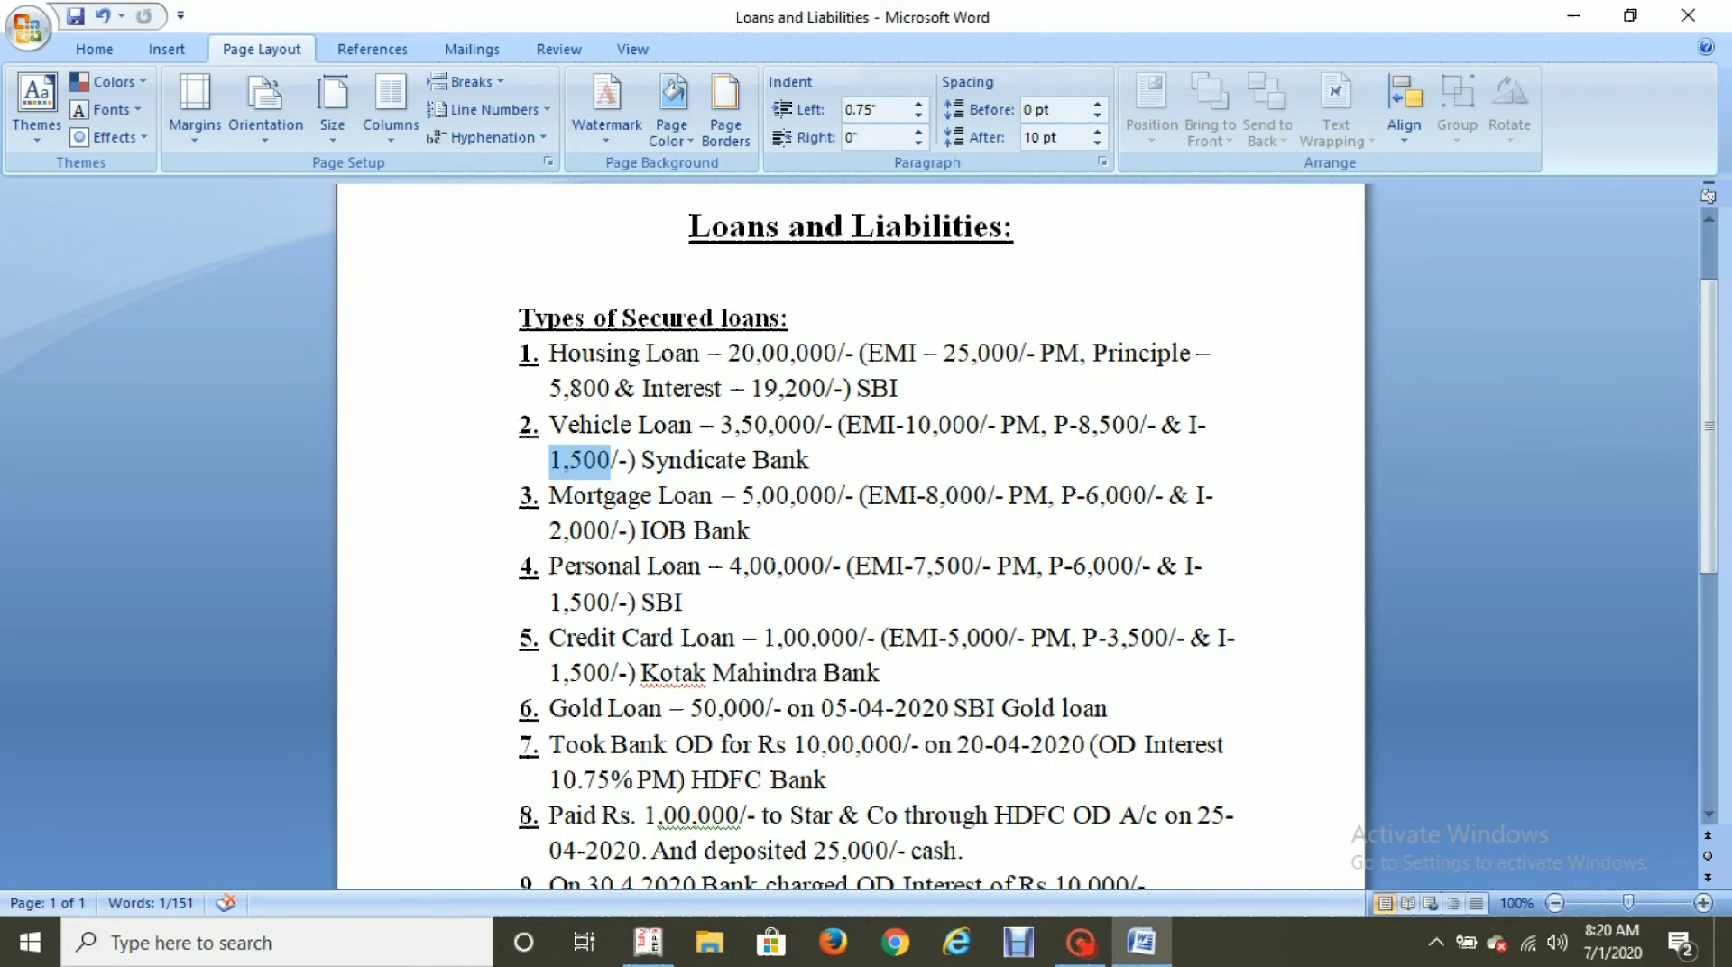
drag(742, 495, 836, 498)
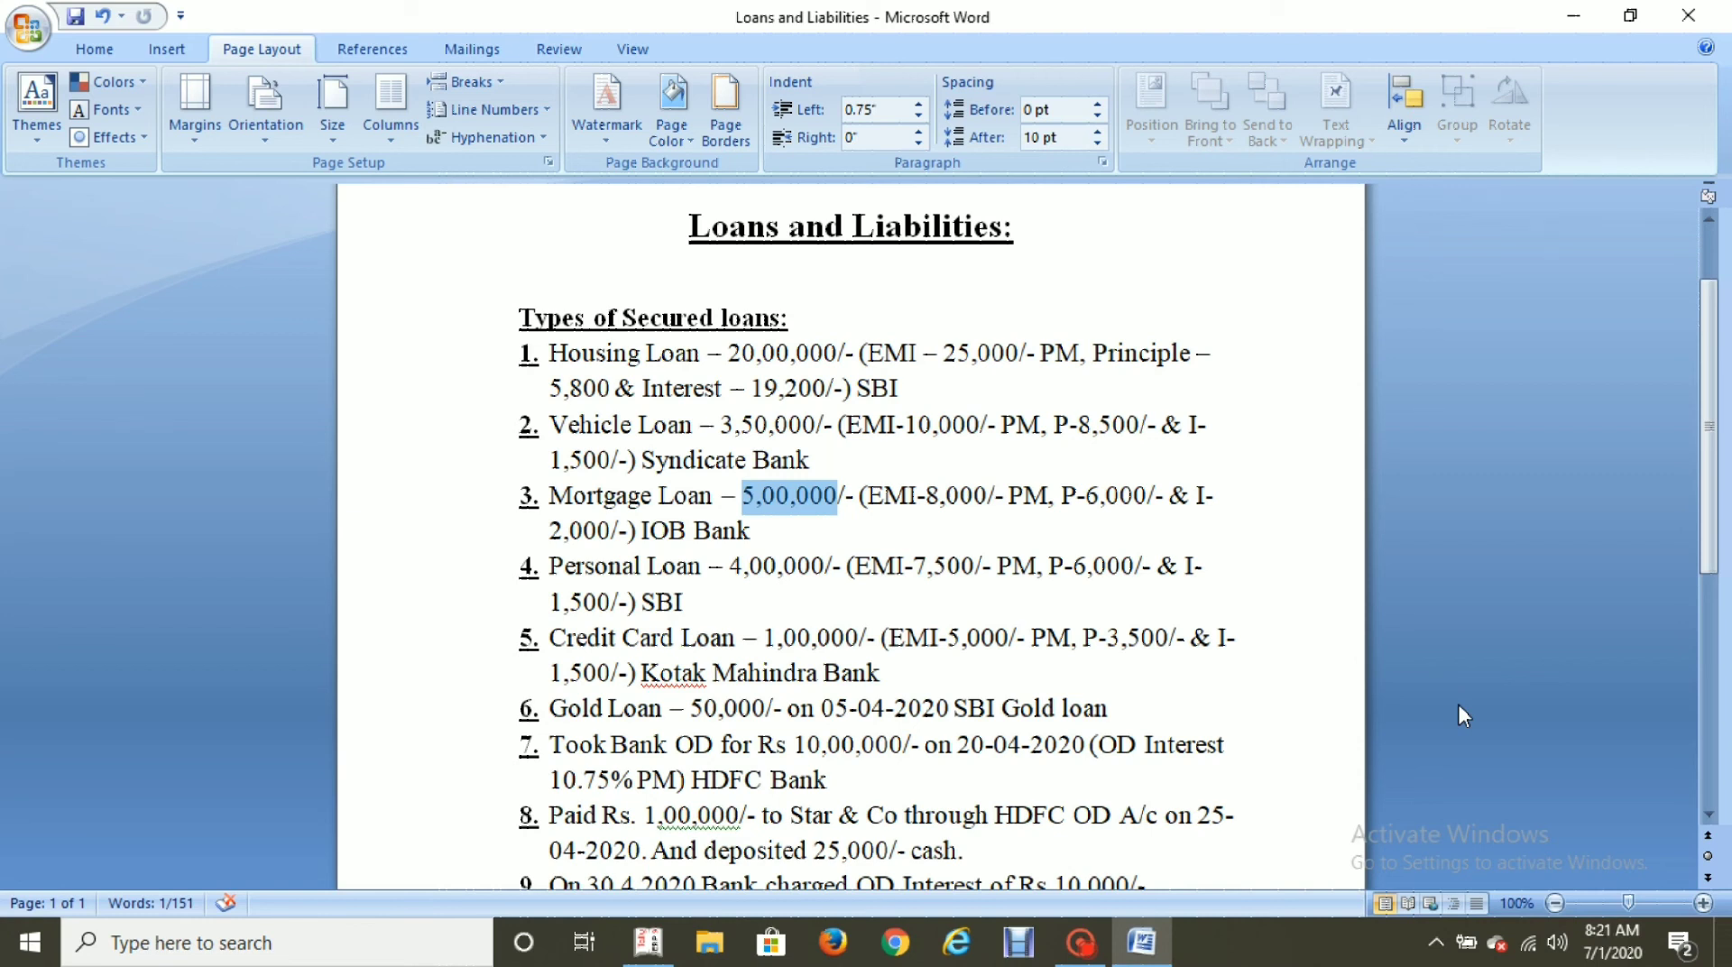
key(alt+Tab)
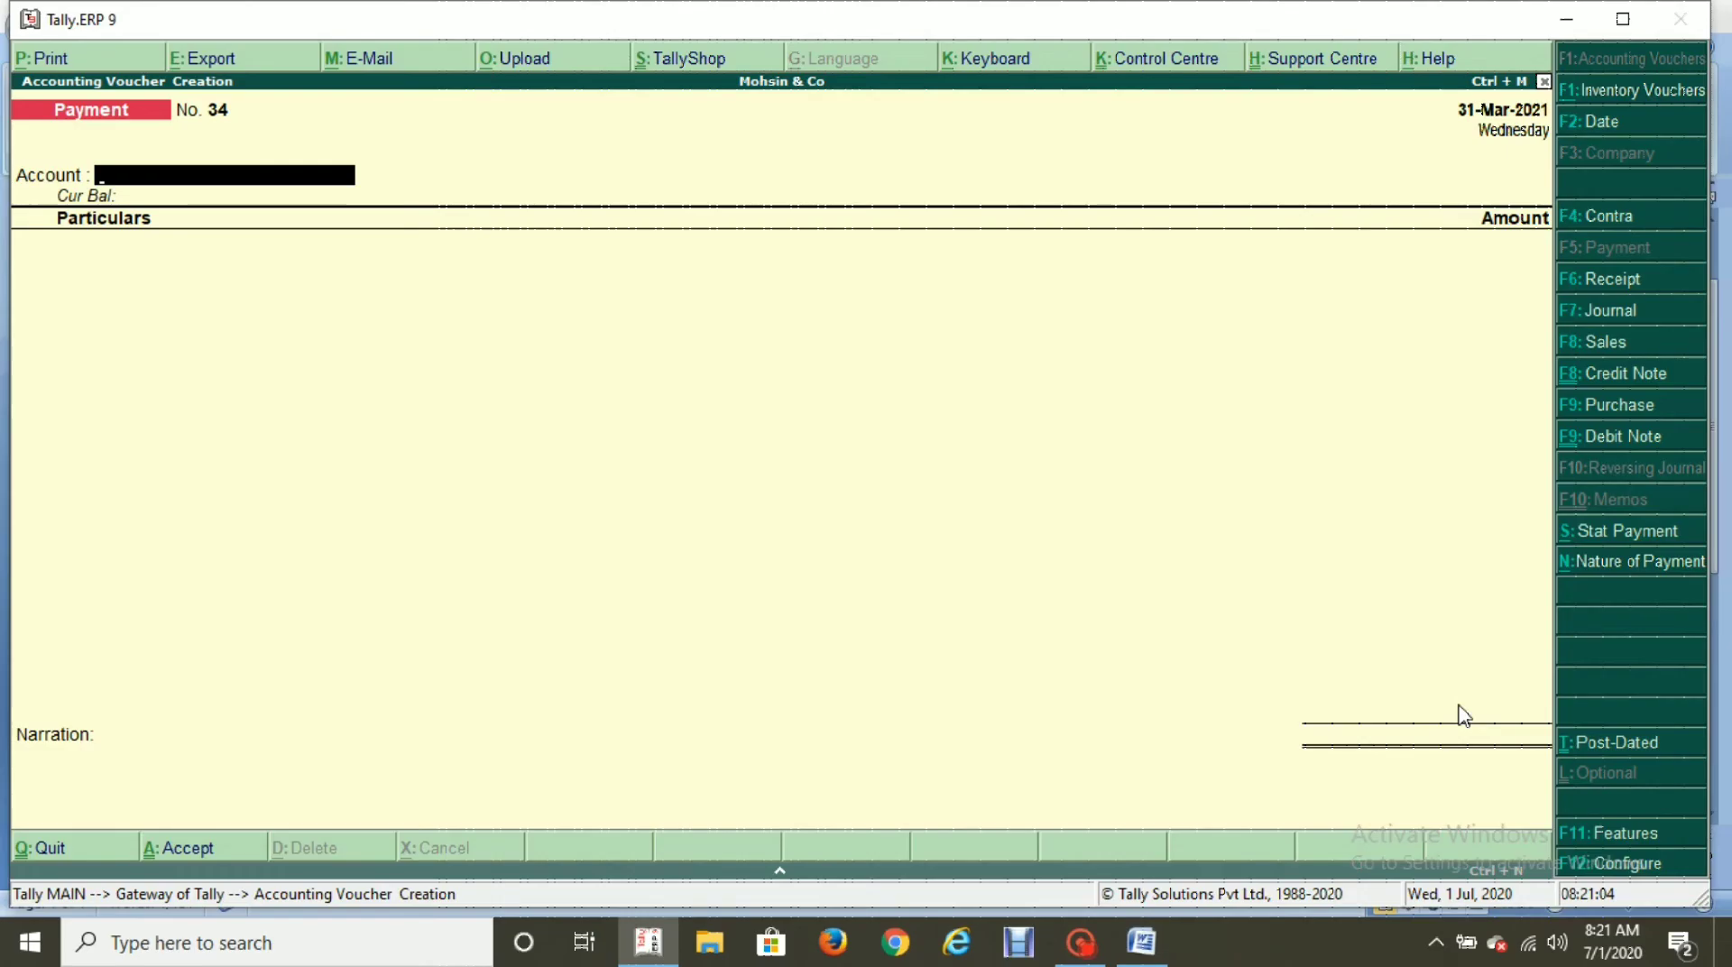
Start a journal voucher and debit House No -250 with the mortgage loan amount of 5,00,000.
key(F7)
key(Return)
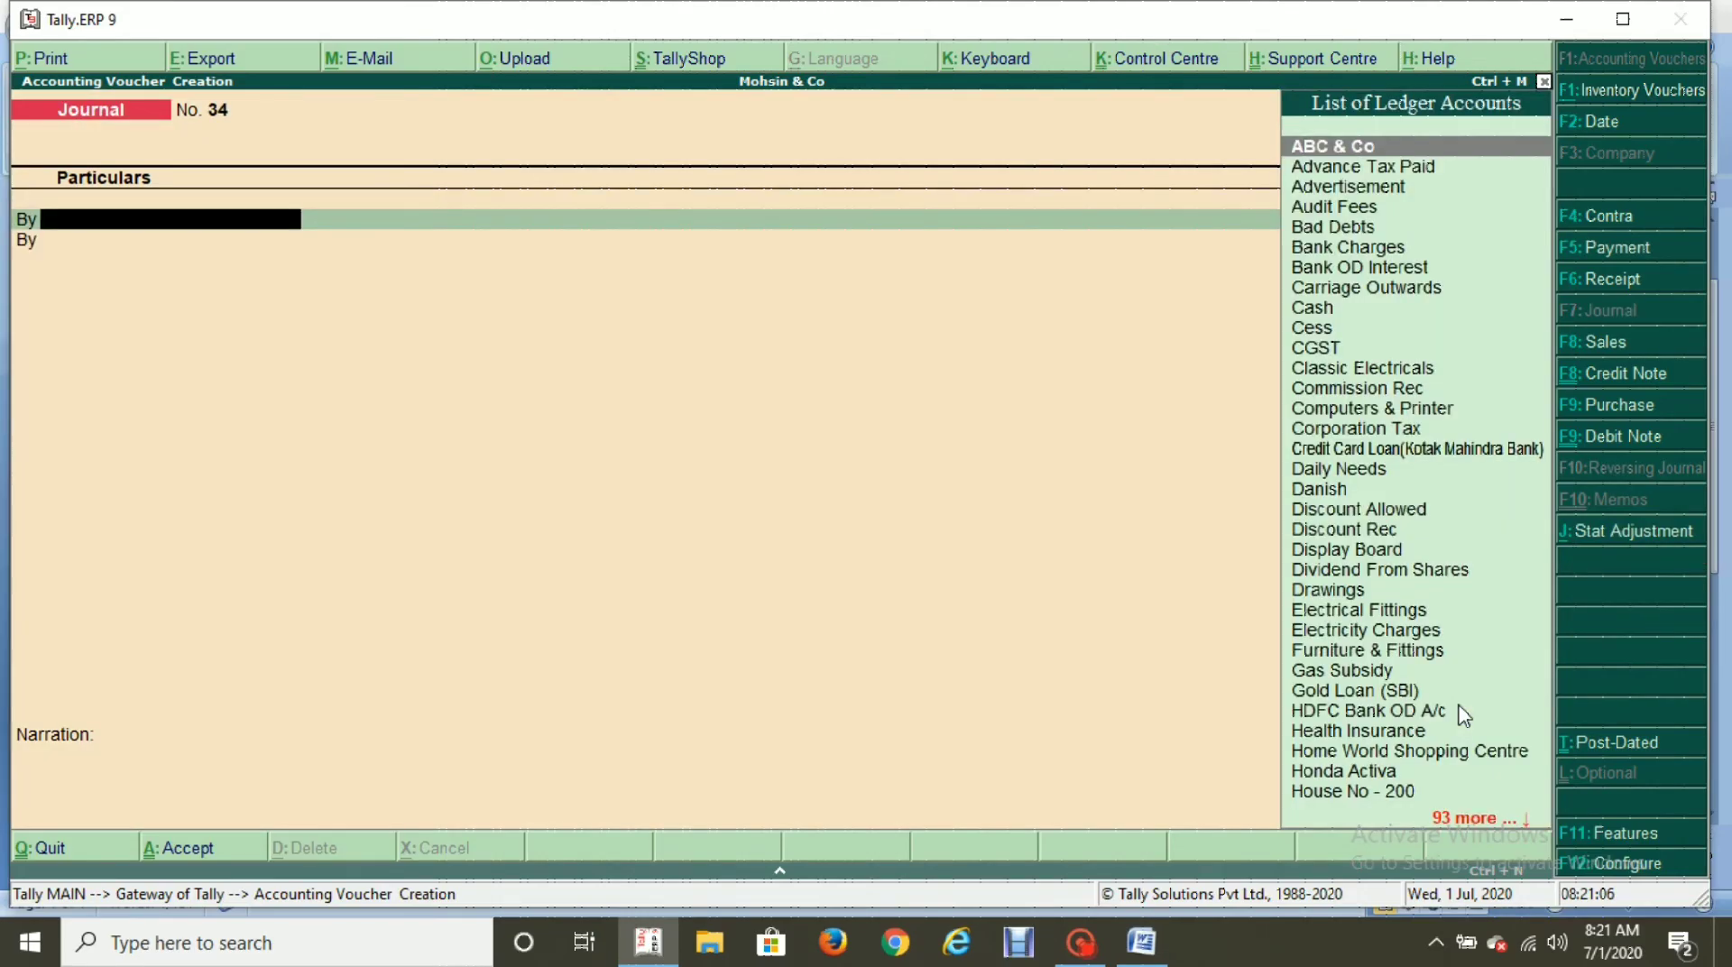
text(Hou)
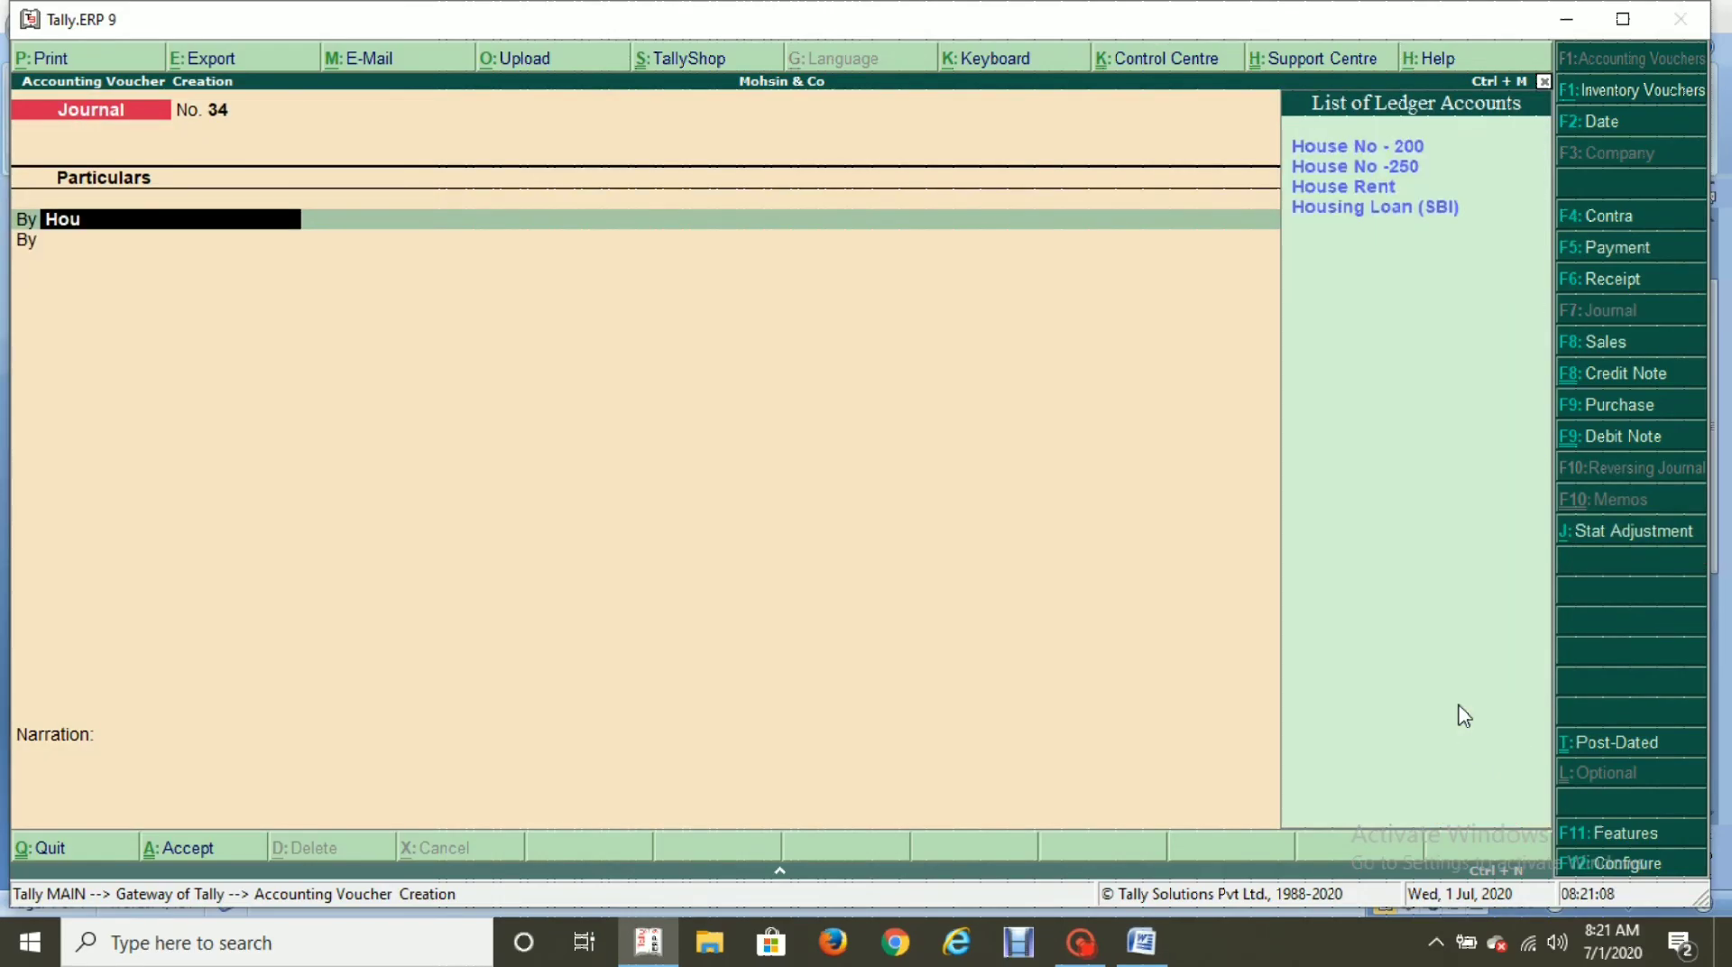
key(Up)
key(Return)
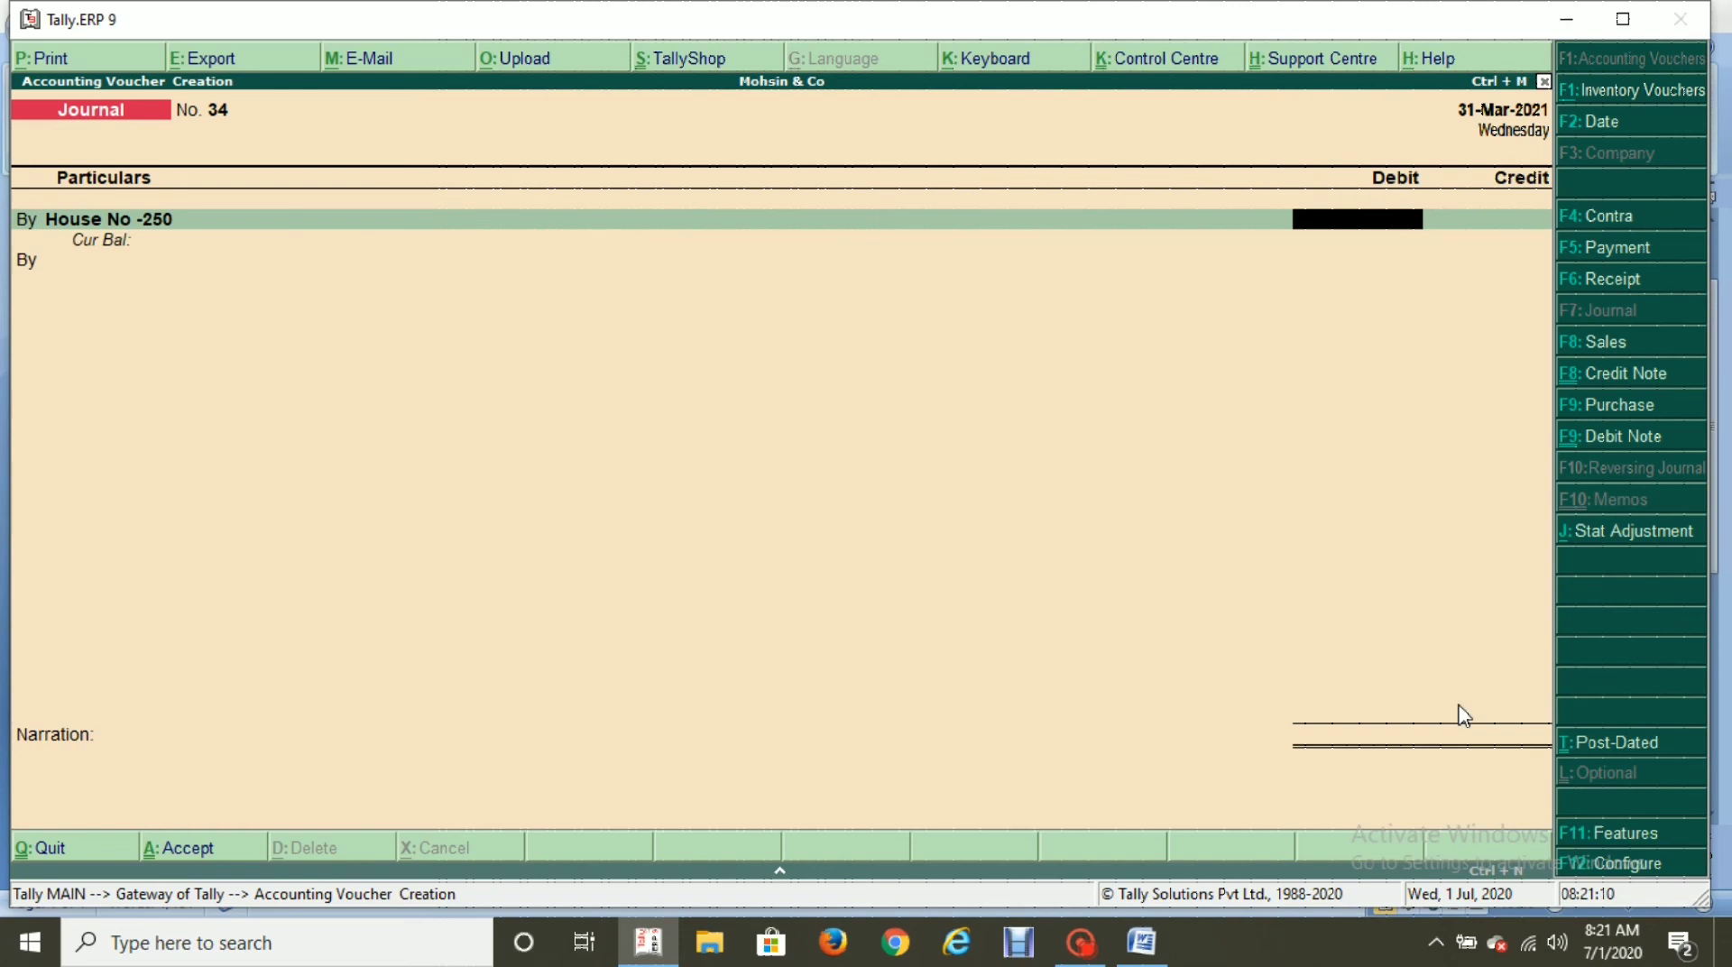
key(alt+Tab)
key(alt+Tab)
text(5,00,000)
key(Return)
Credit Mortgage Loan (IOB) with 5,00,000 and save the journal voucher without a narration.
text(t)
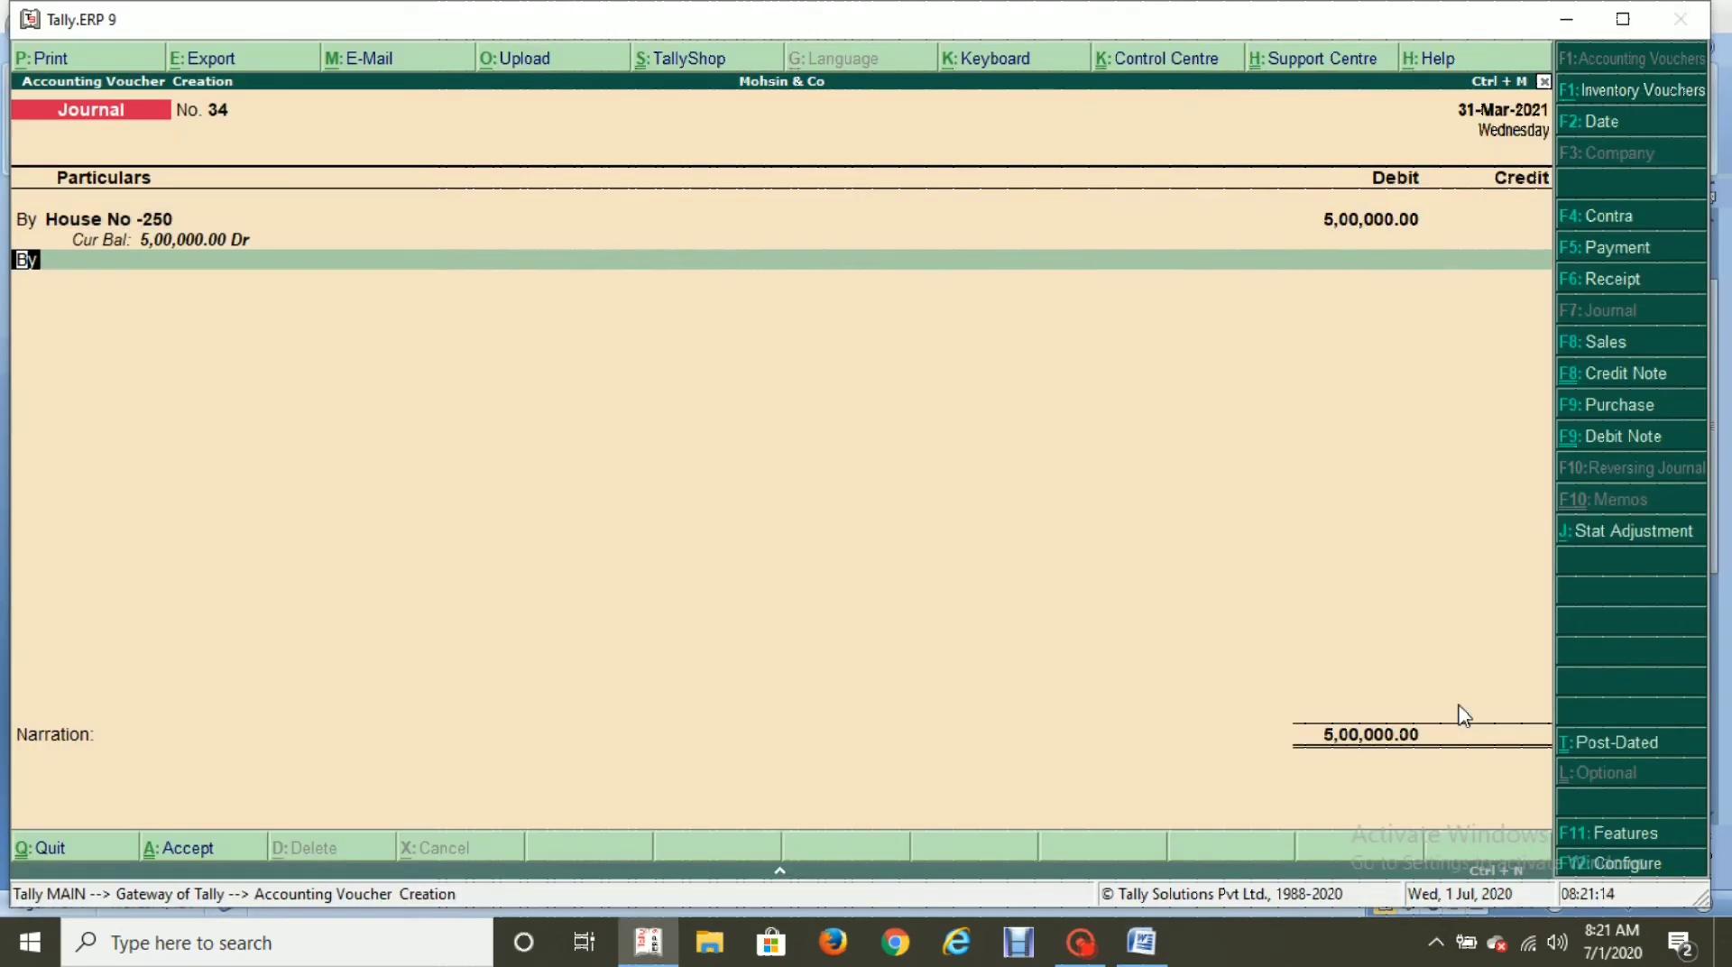
key(Return)
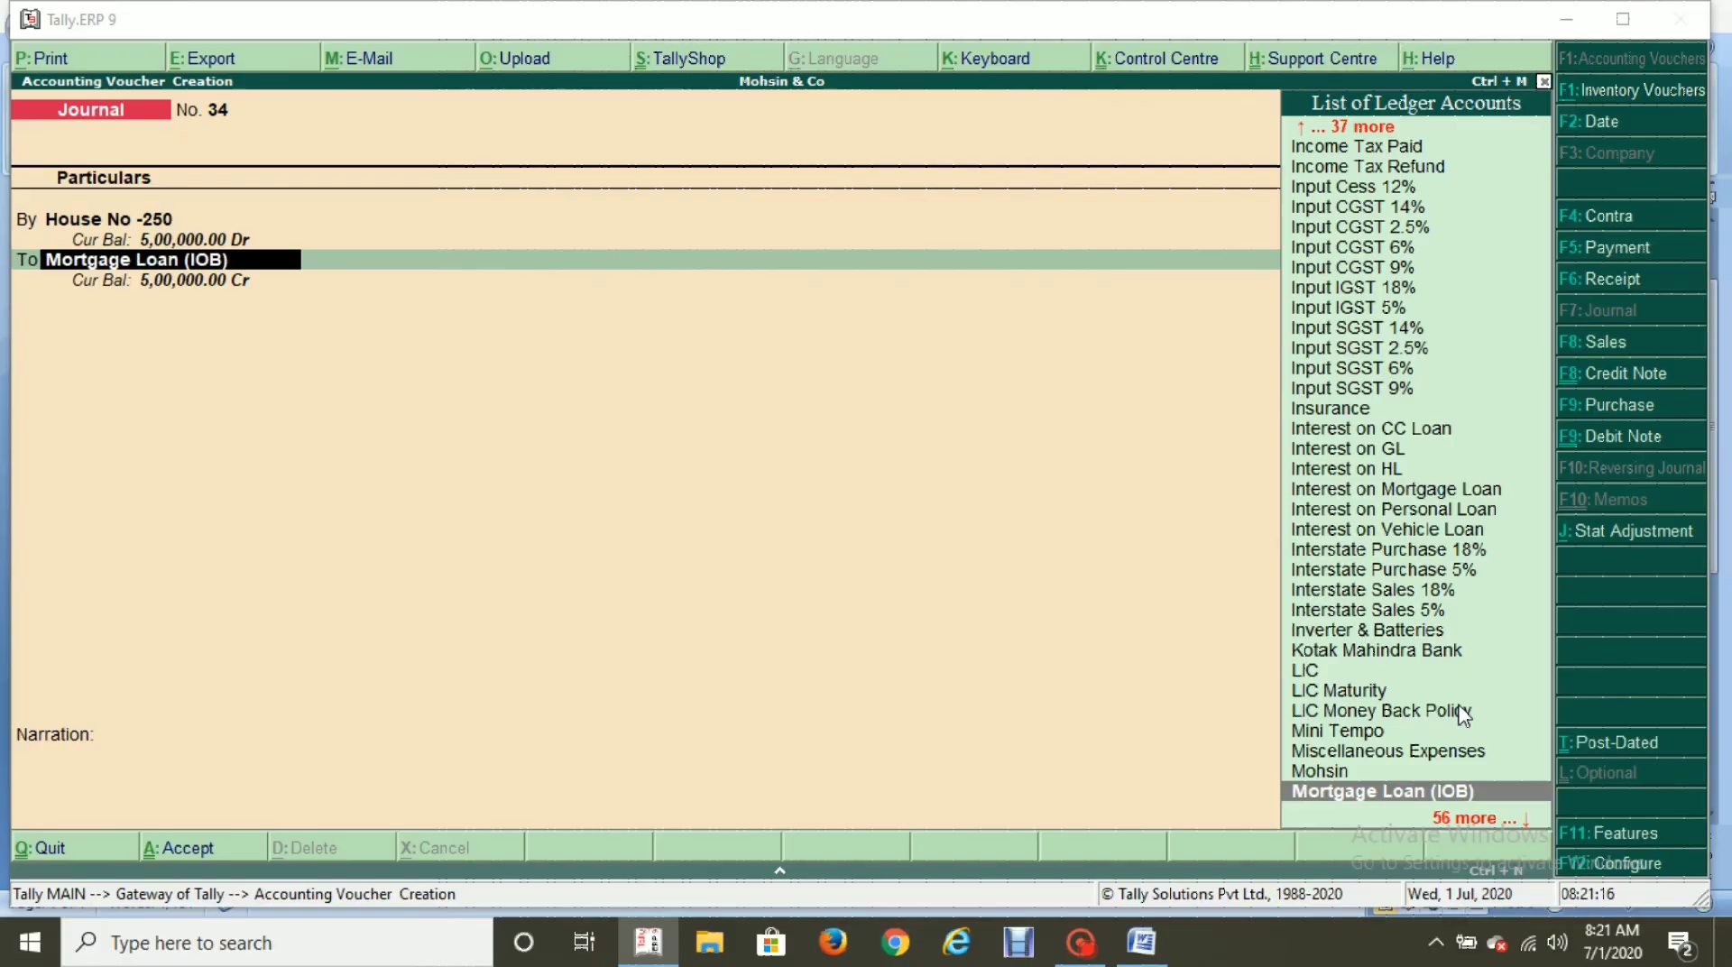
key(alt+Tab)
key(alt+Tab)
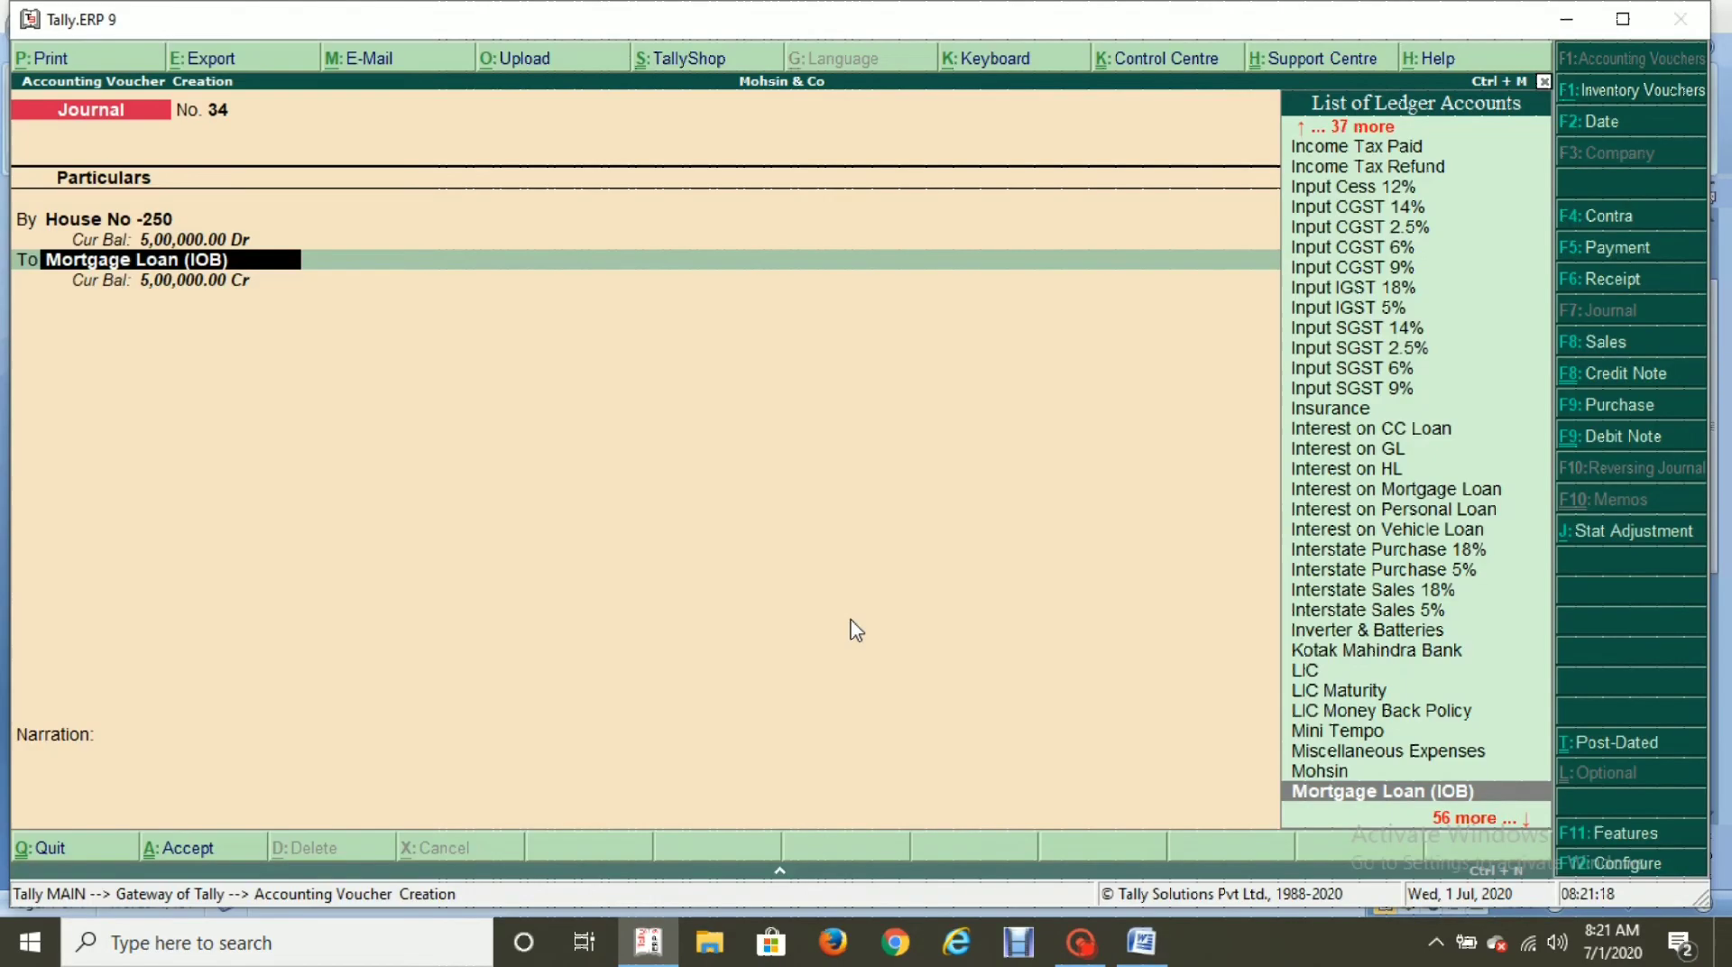
key(Return)
key(Return)
key(Return)
key(Return)
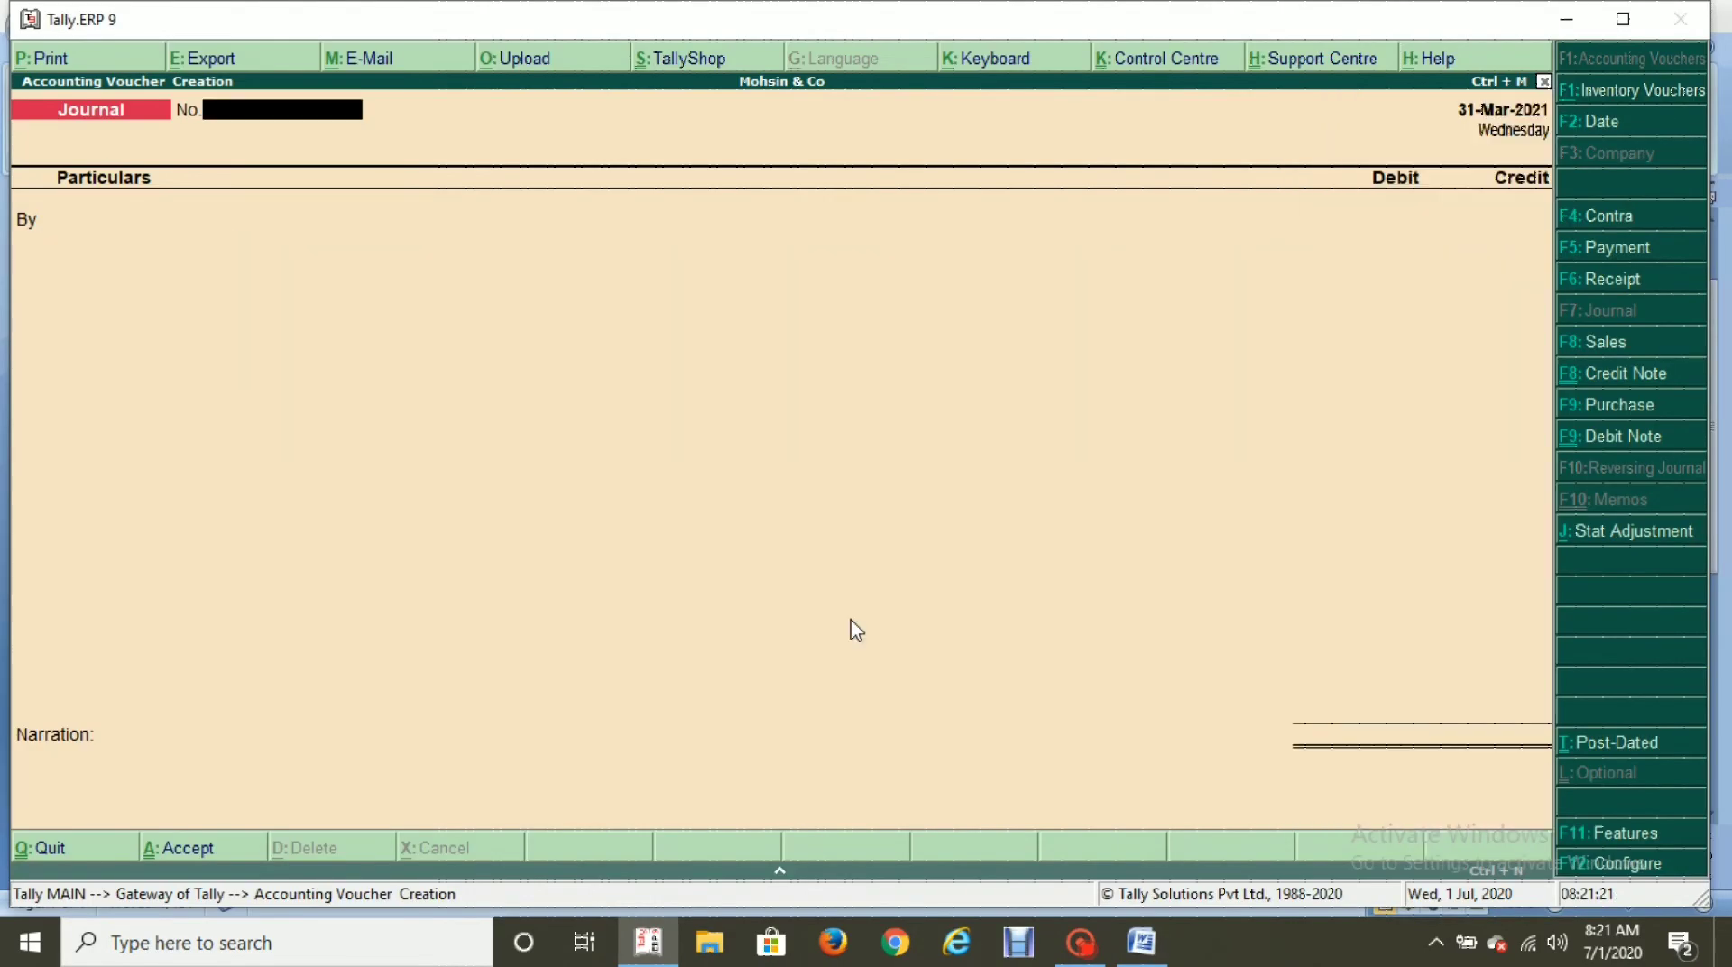
Start a payment voucher from State Bank of India and look up the mortgage loan's principal and interest in the Word notes.
key(F5)
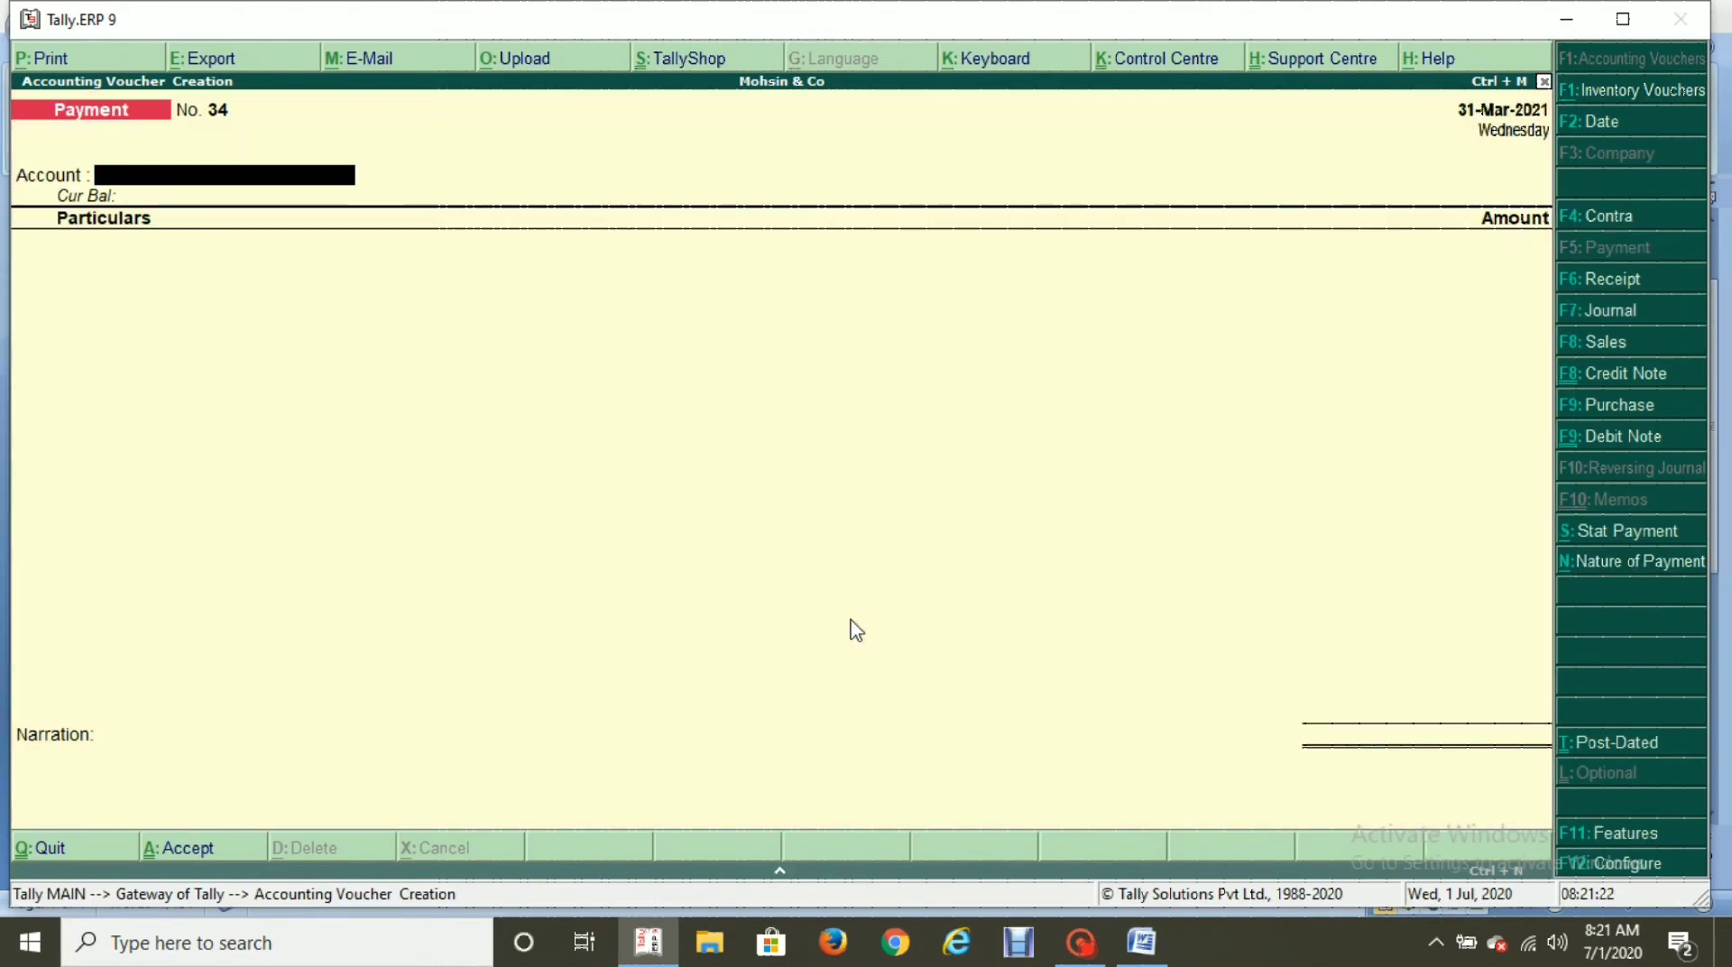
text(Sta)
key(Return)
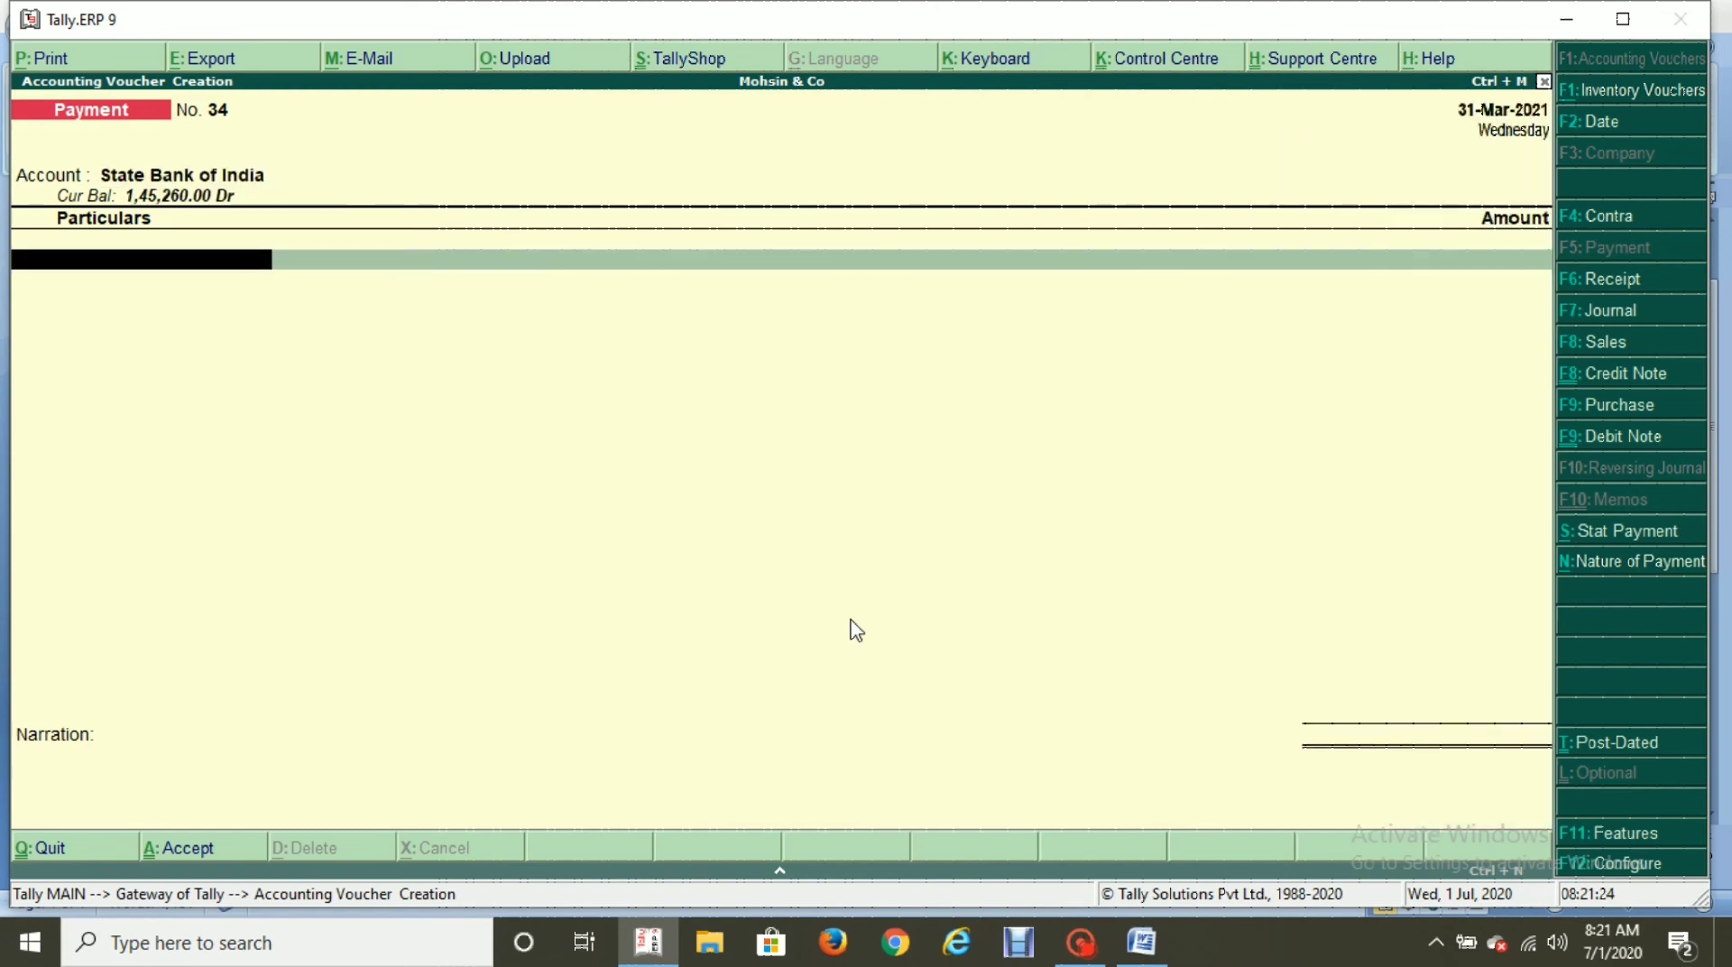
key(alt+Tab)
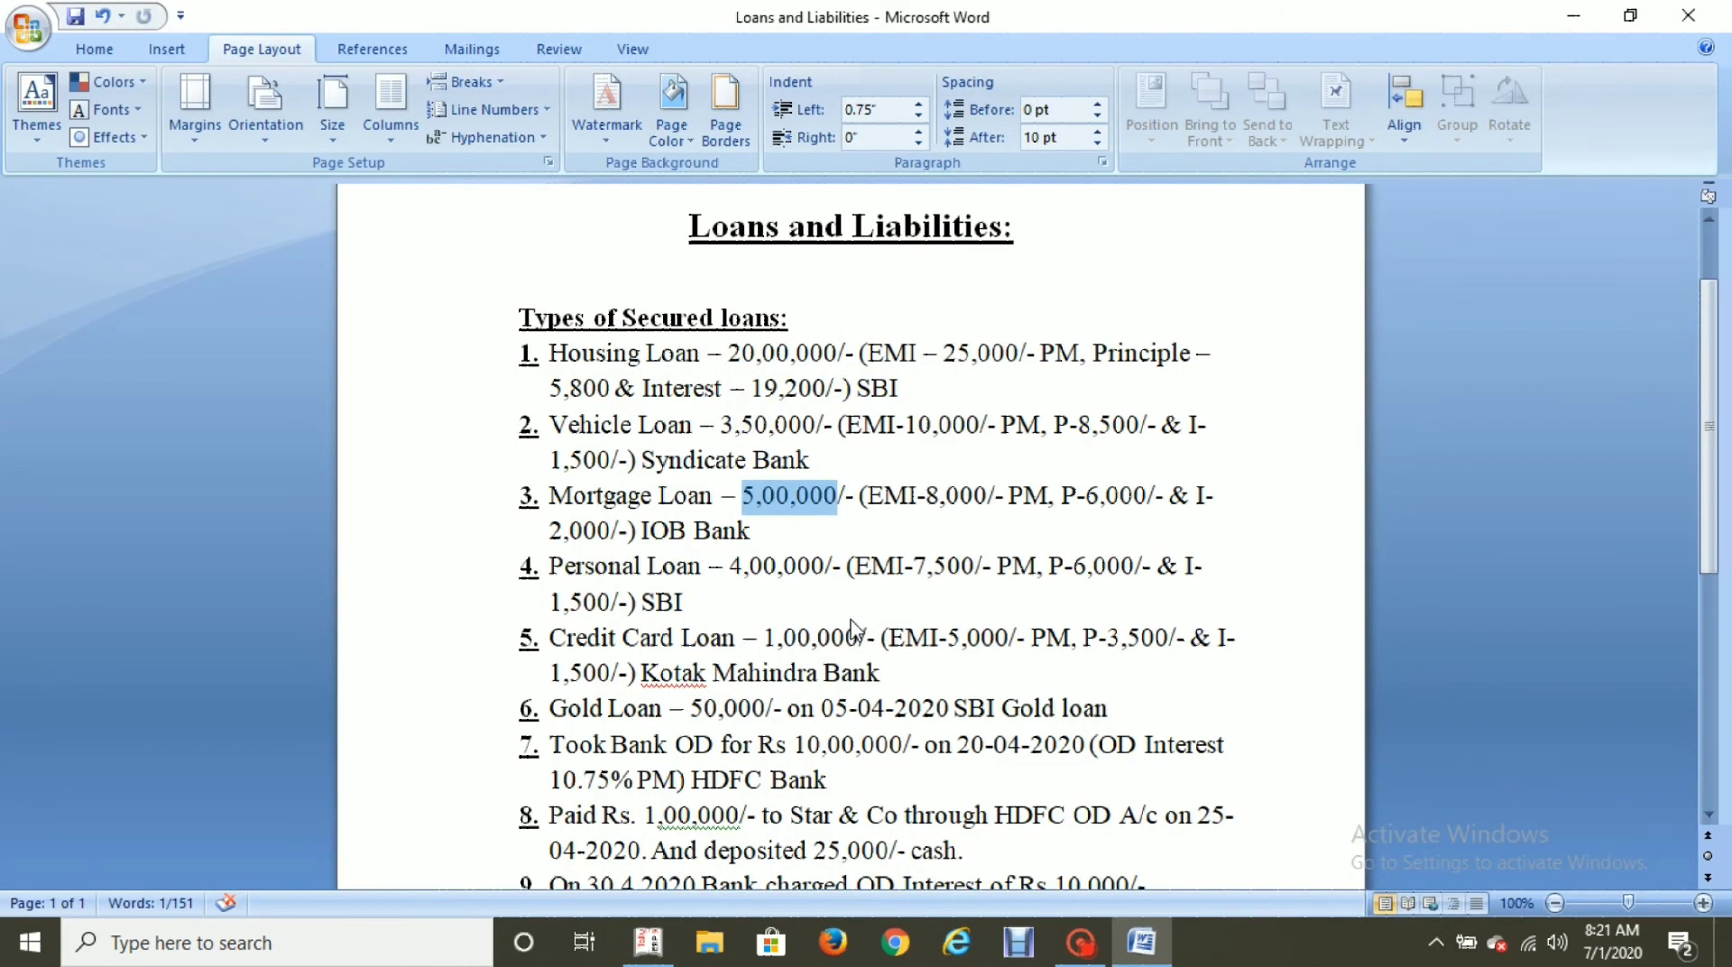
double_click(1118, 496)
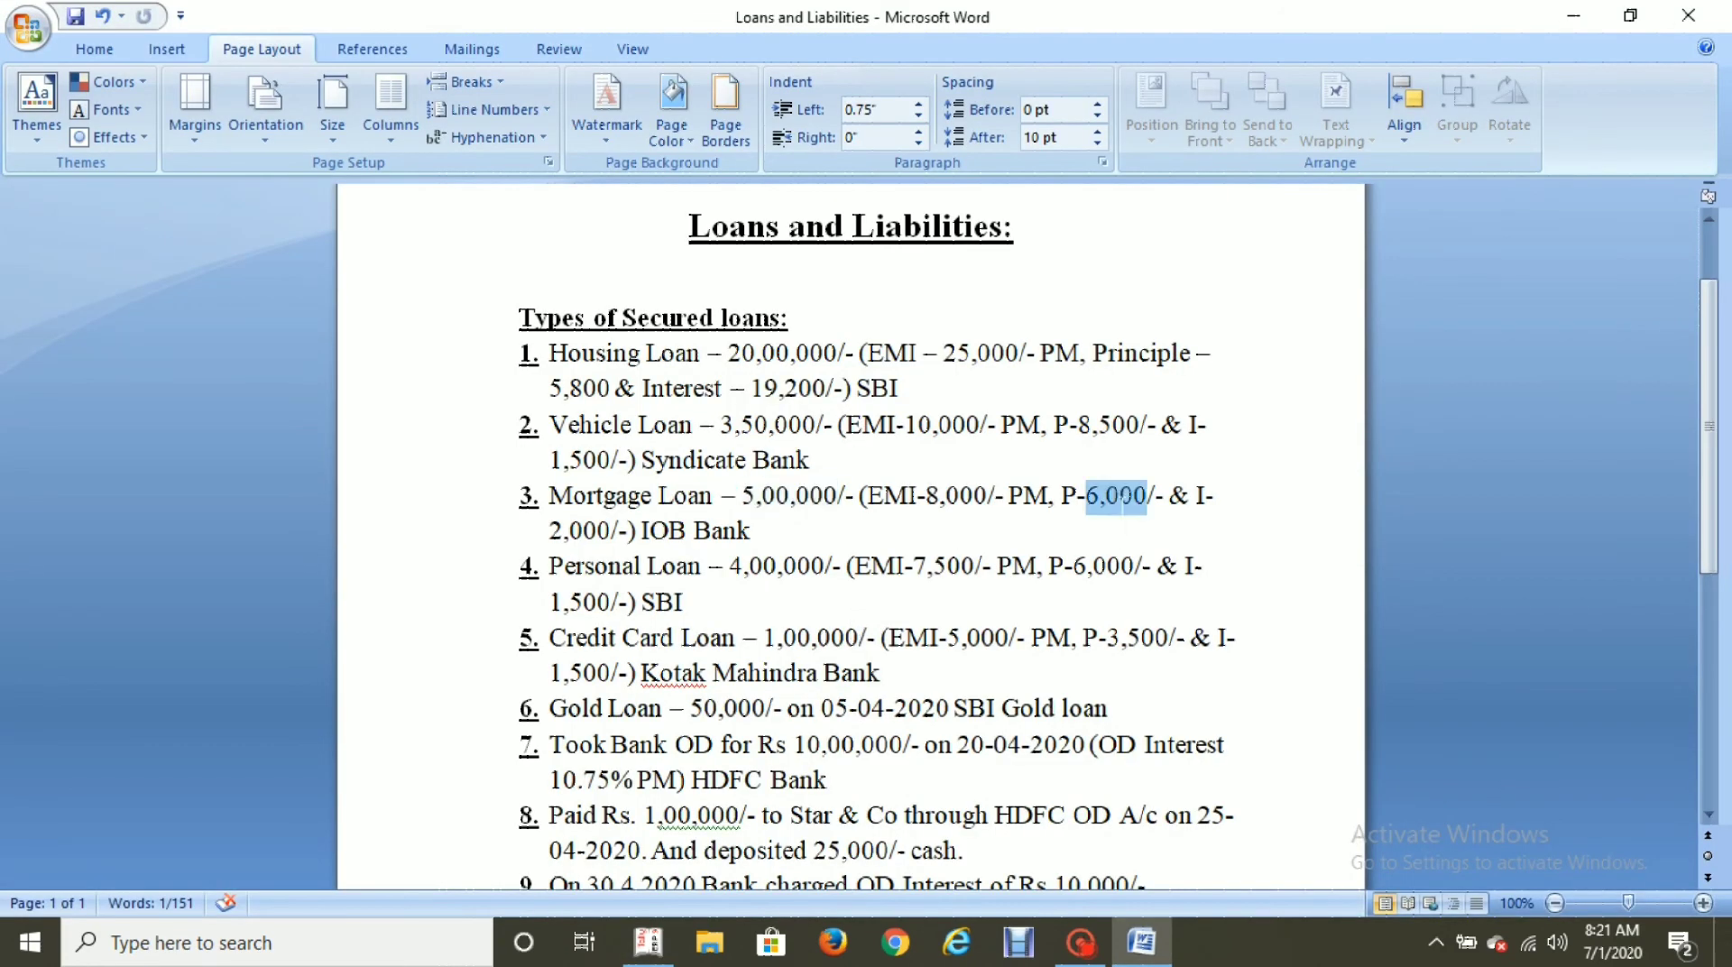
double_click(586, 532)
key(alt+Tab)
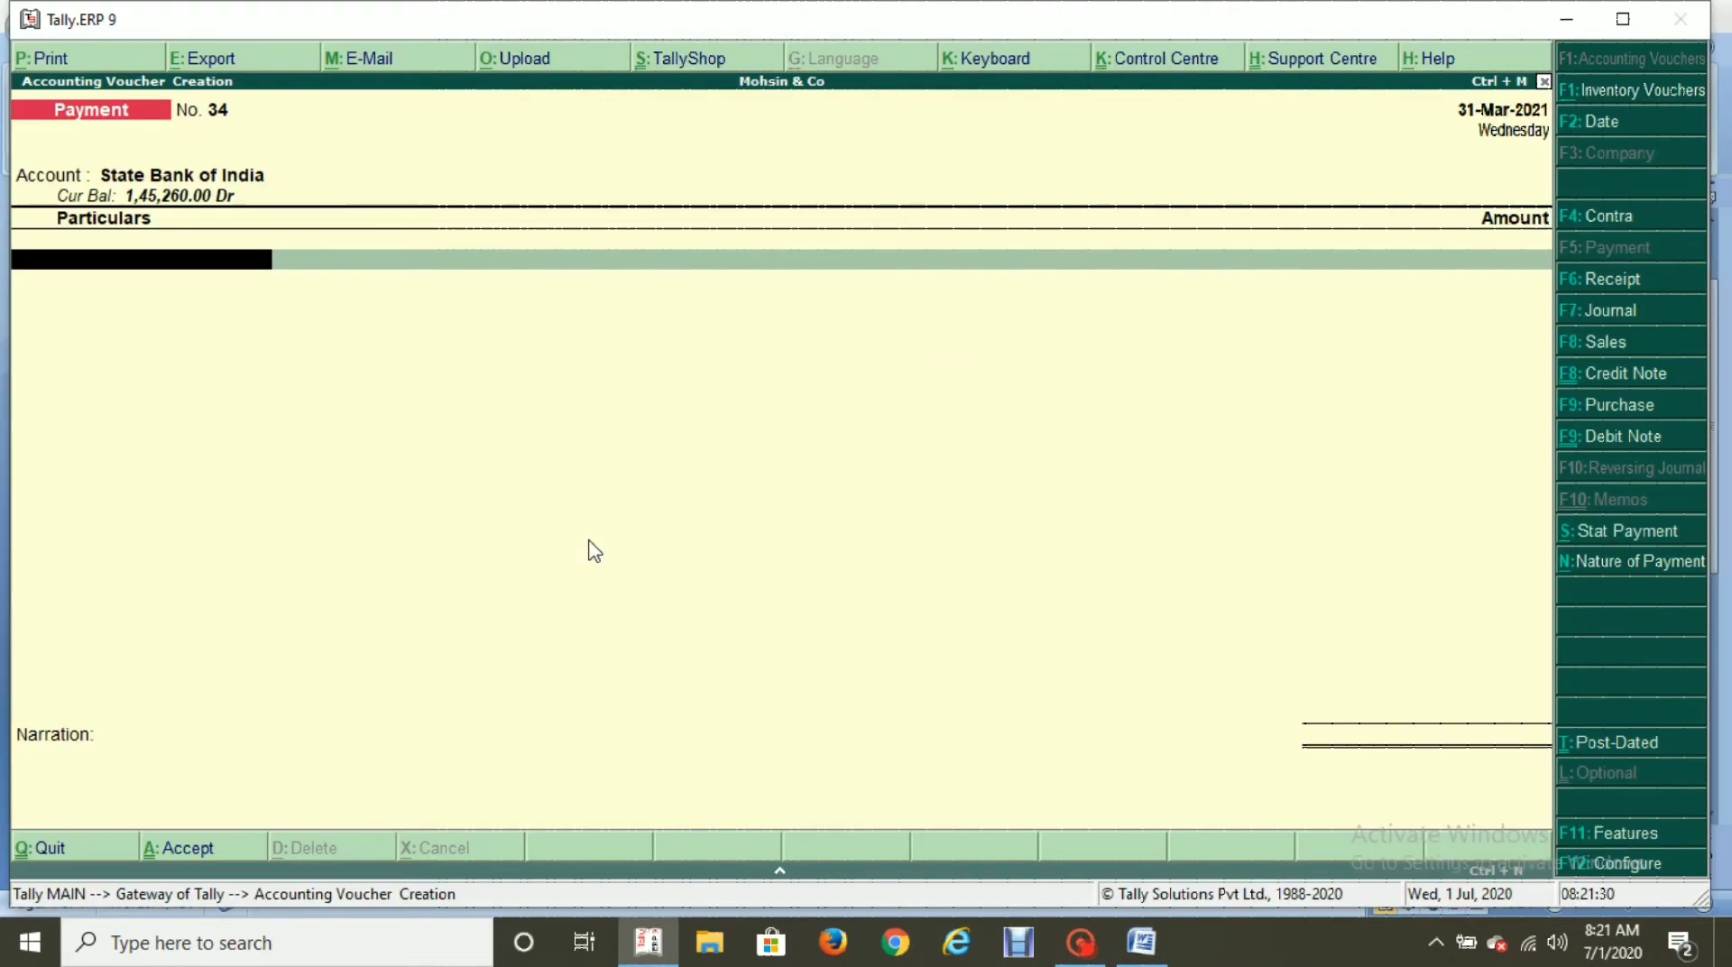
Add Mortgage Loan (IOB) to the payment with the principal of 6,000 from the Word notes.
text(Mor)
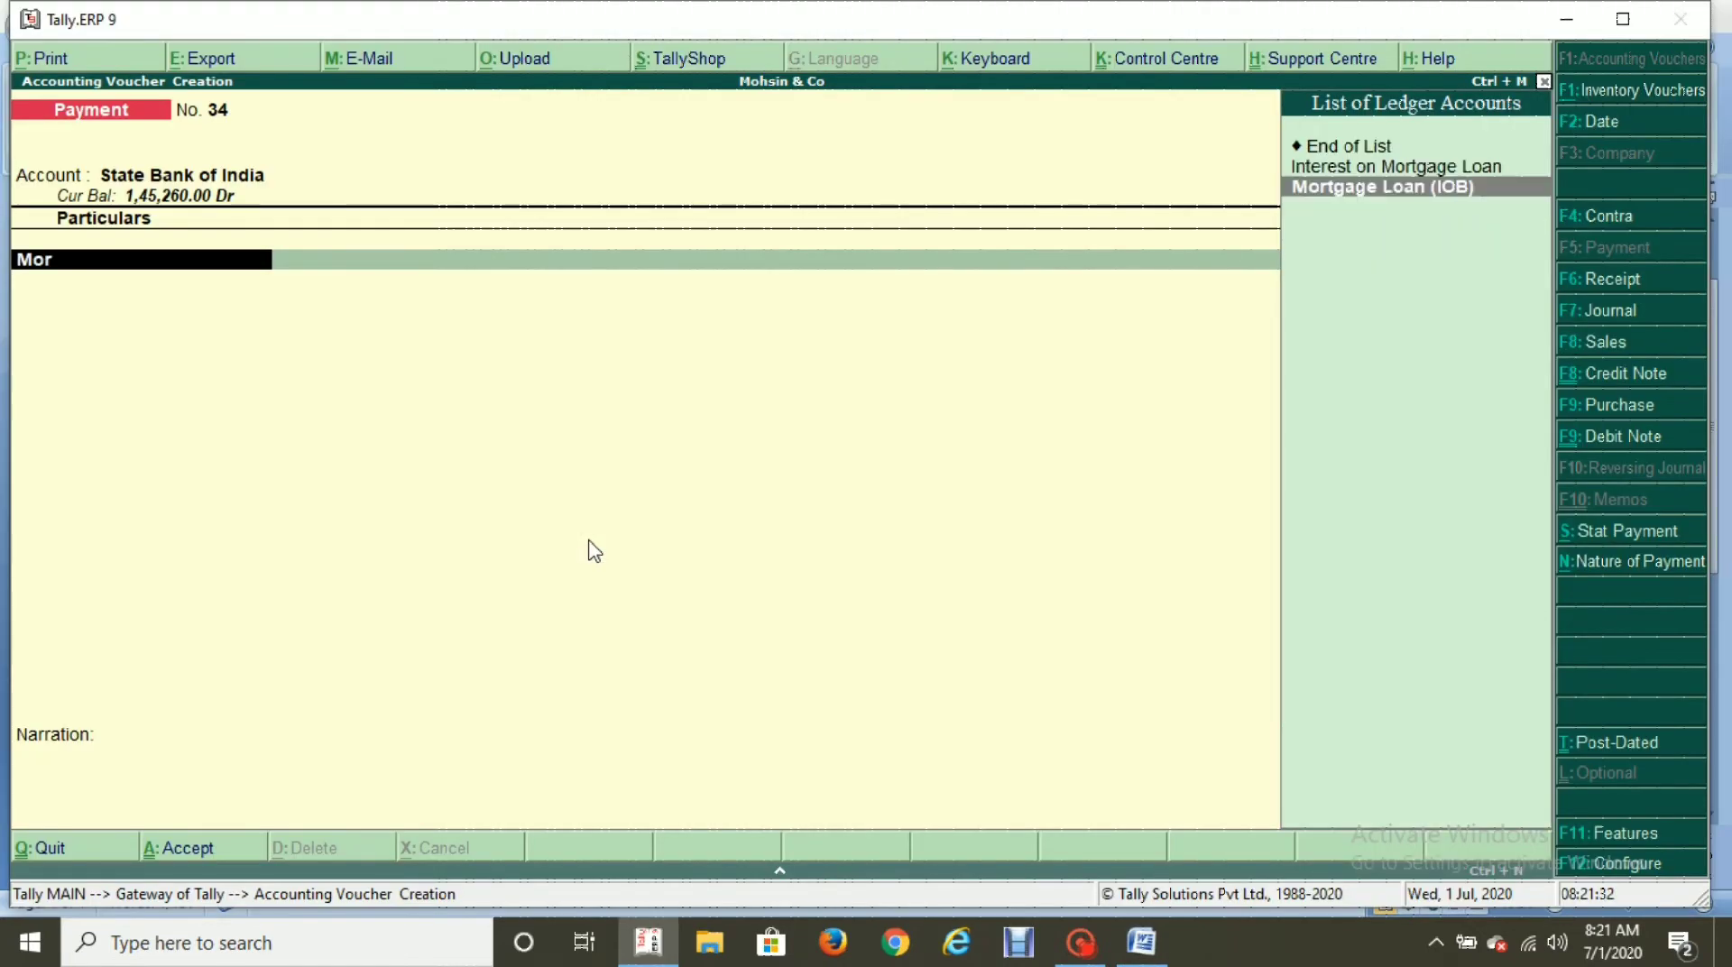
key(Return)
key(alt+Tab)
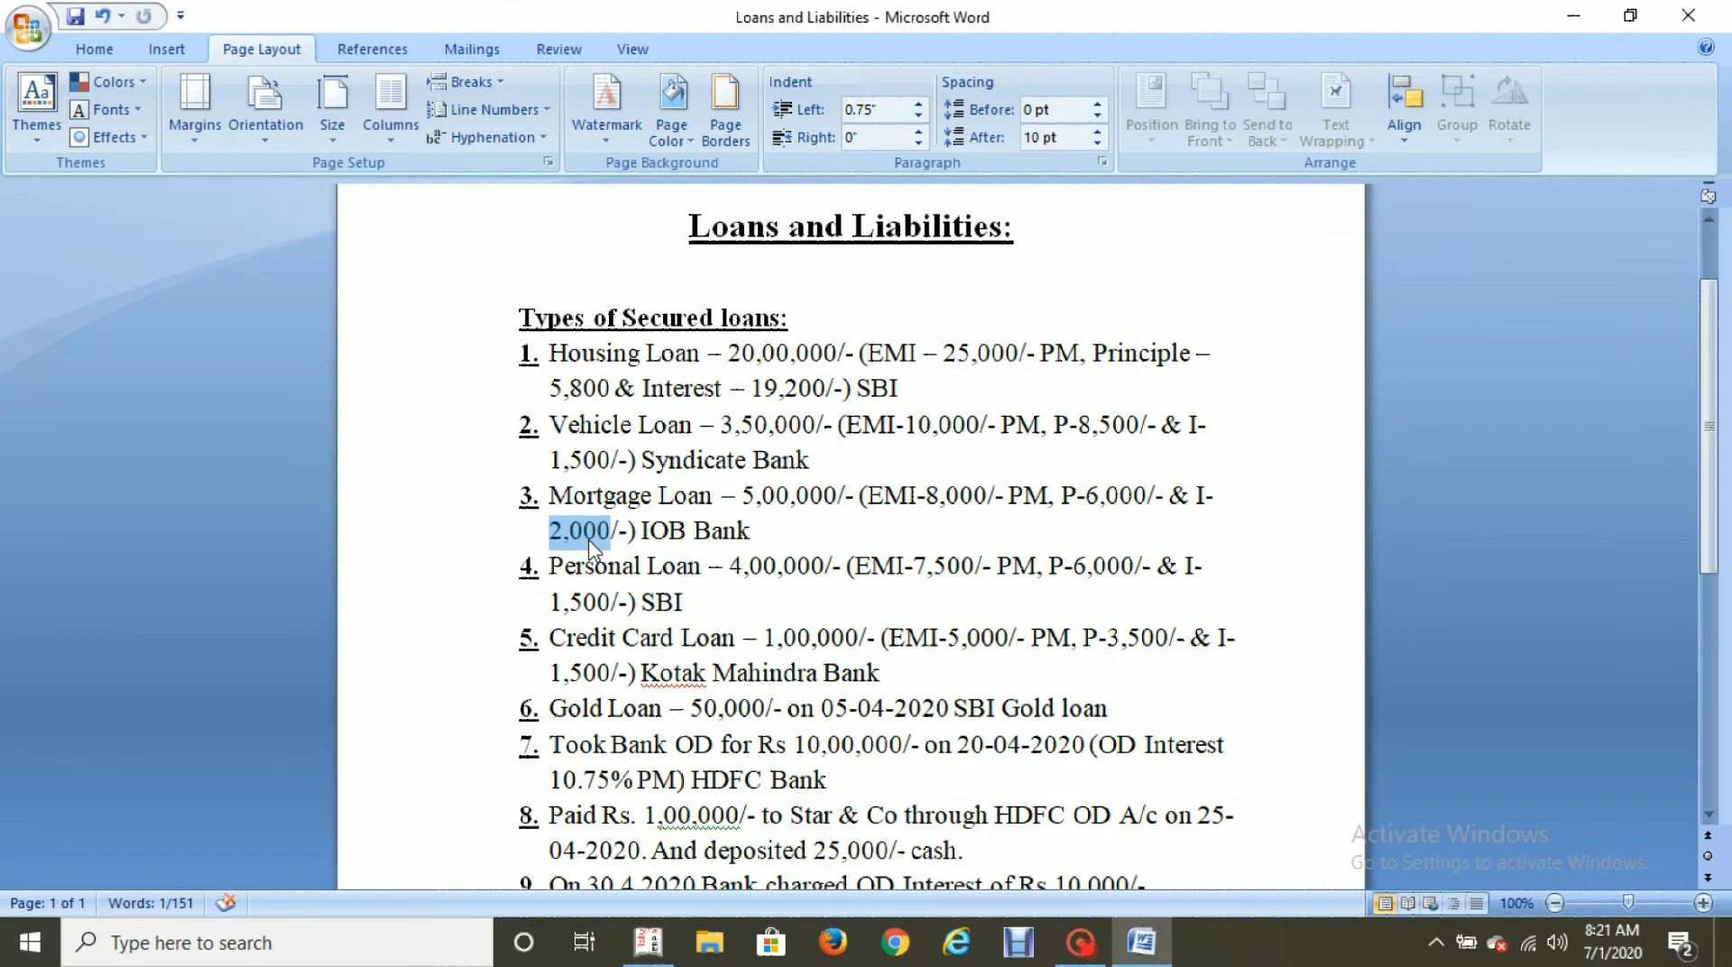
key(alt+Tab)
text(6000)
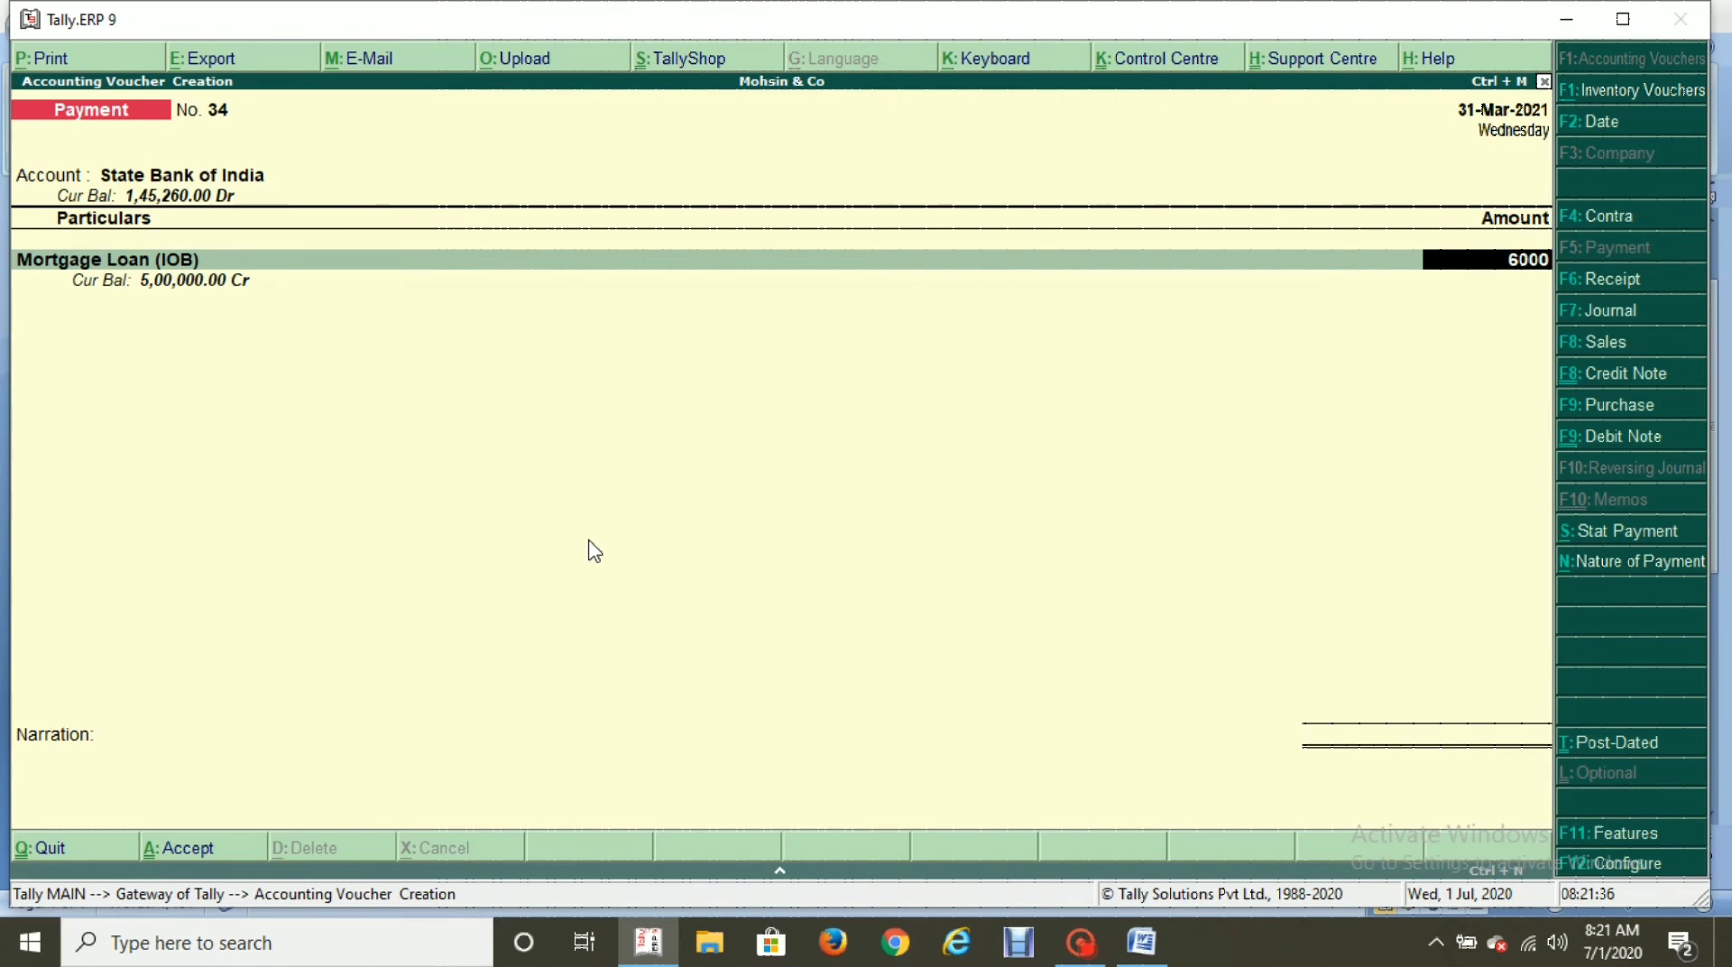
key(Return)
Add Interest on Mortgage Loan to the payment with an amount of 2,000, checking it against the Word notes.
text(Inter)
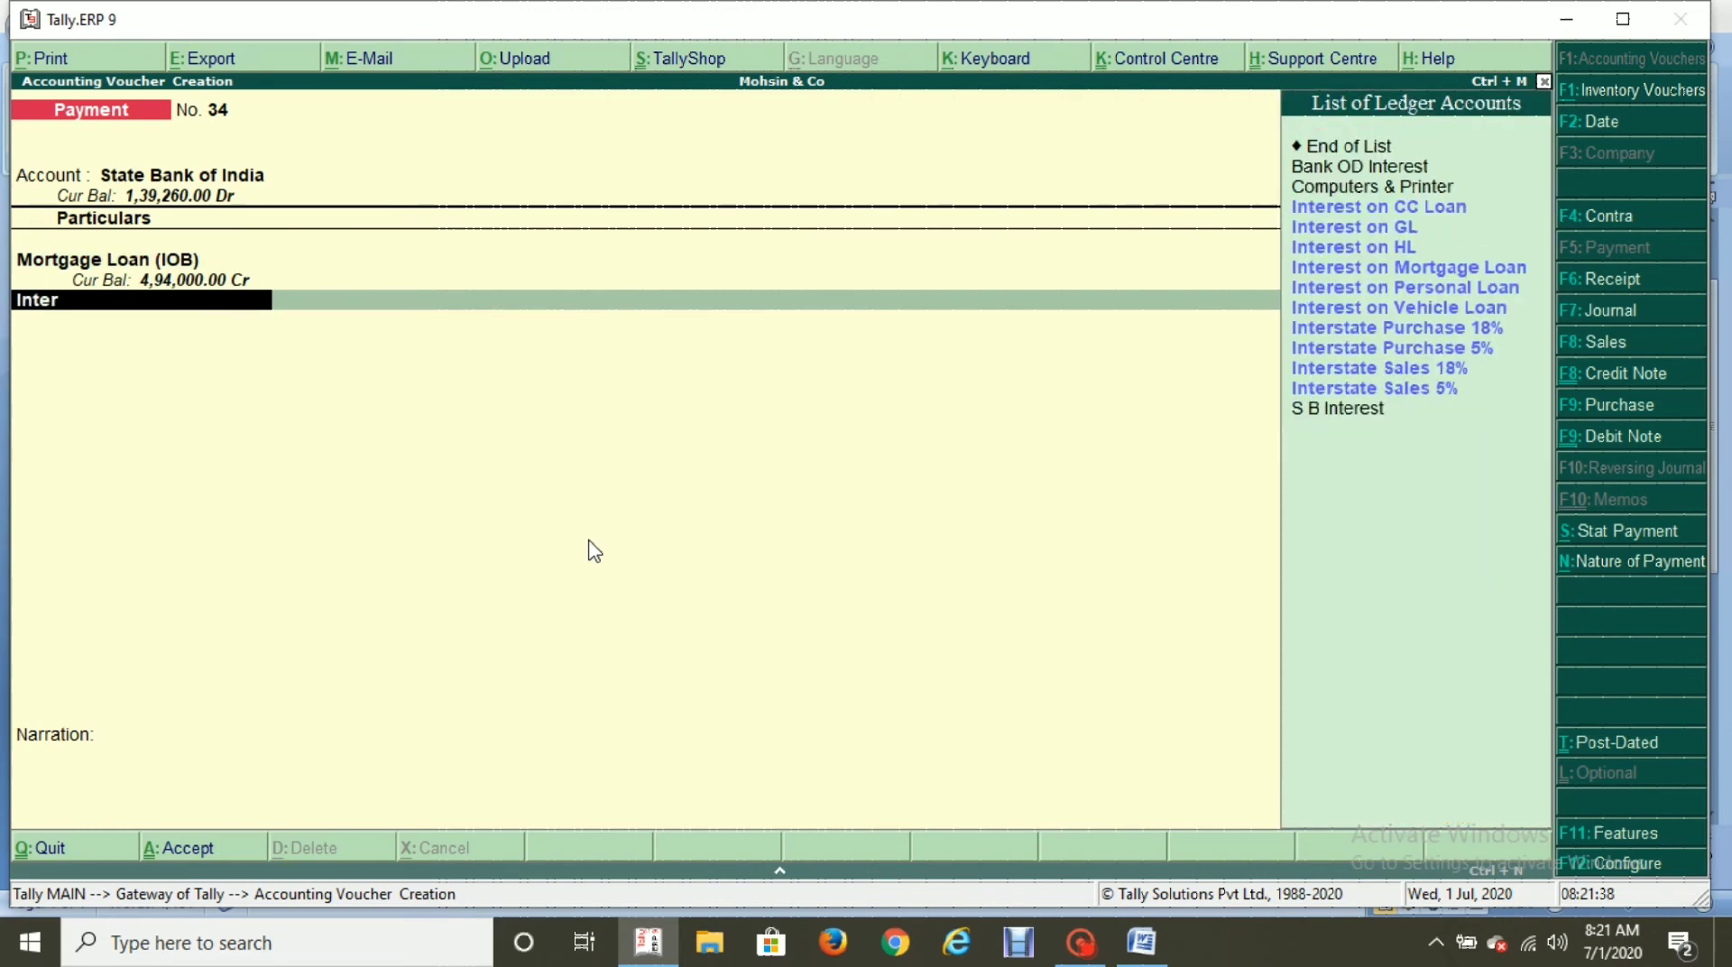
key(Up)
key(Up)
key(Up)
key(Up)
key(Up)
key(Up)
key(Return)
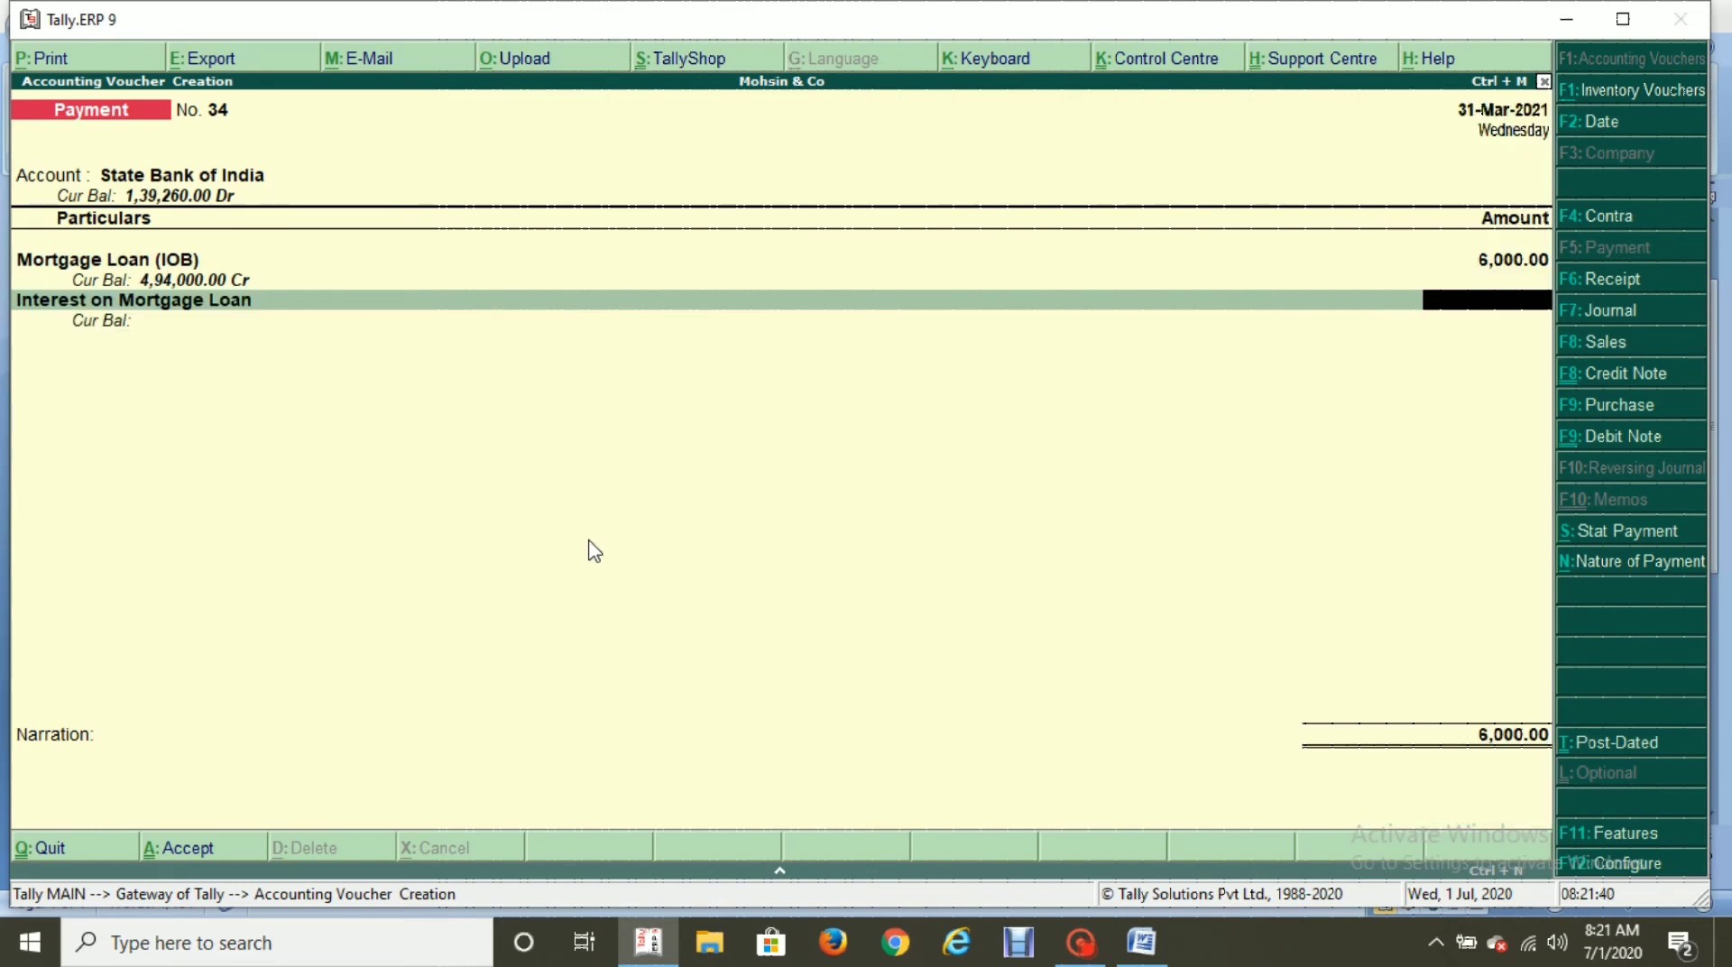
key(alt+Tab)
key(alt+Tab)
text(2000)
key(Return)
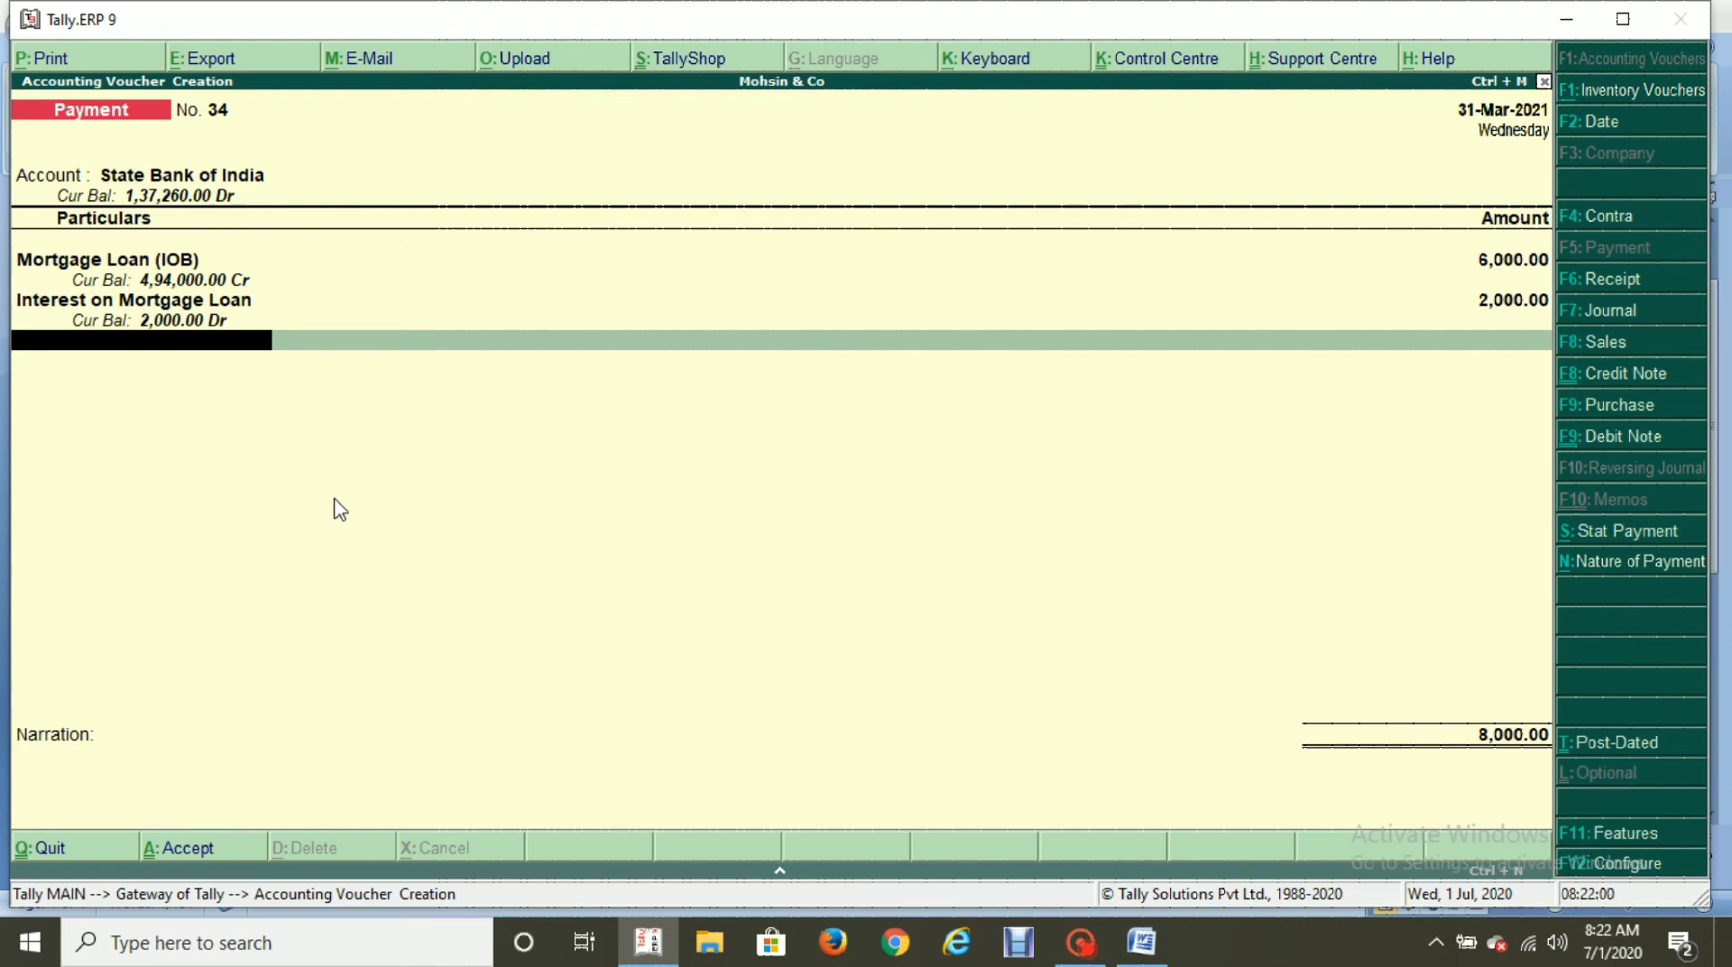
Accept the cheque allocation dated 31-Mar-2021 without an instrument number and save the mortgage loan payment voucher.
key(Return)
key(Return)
key(Return)
key(Return)
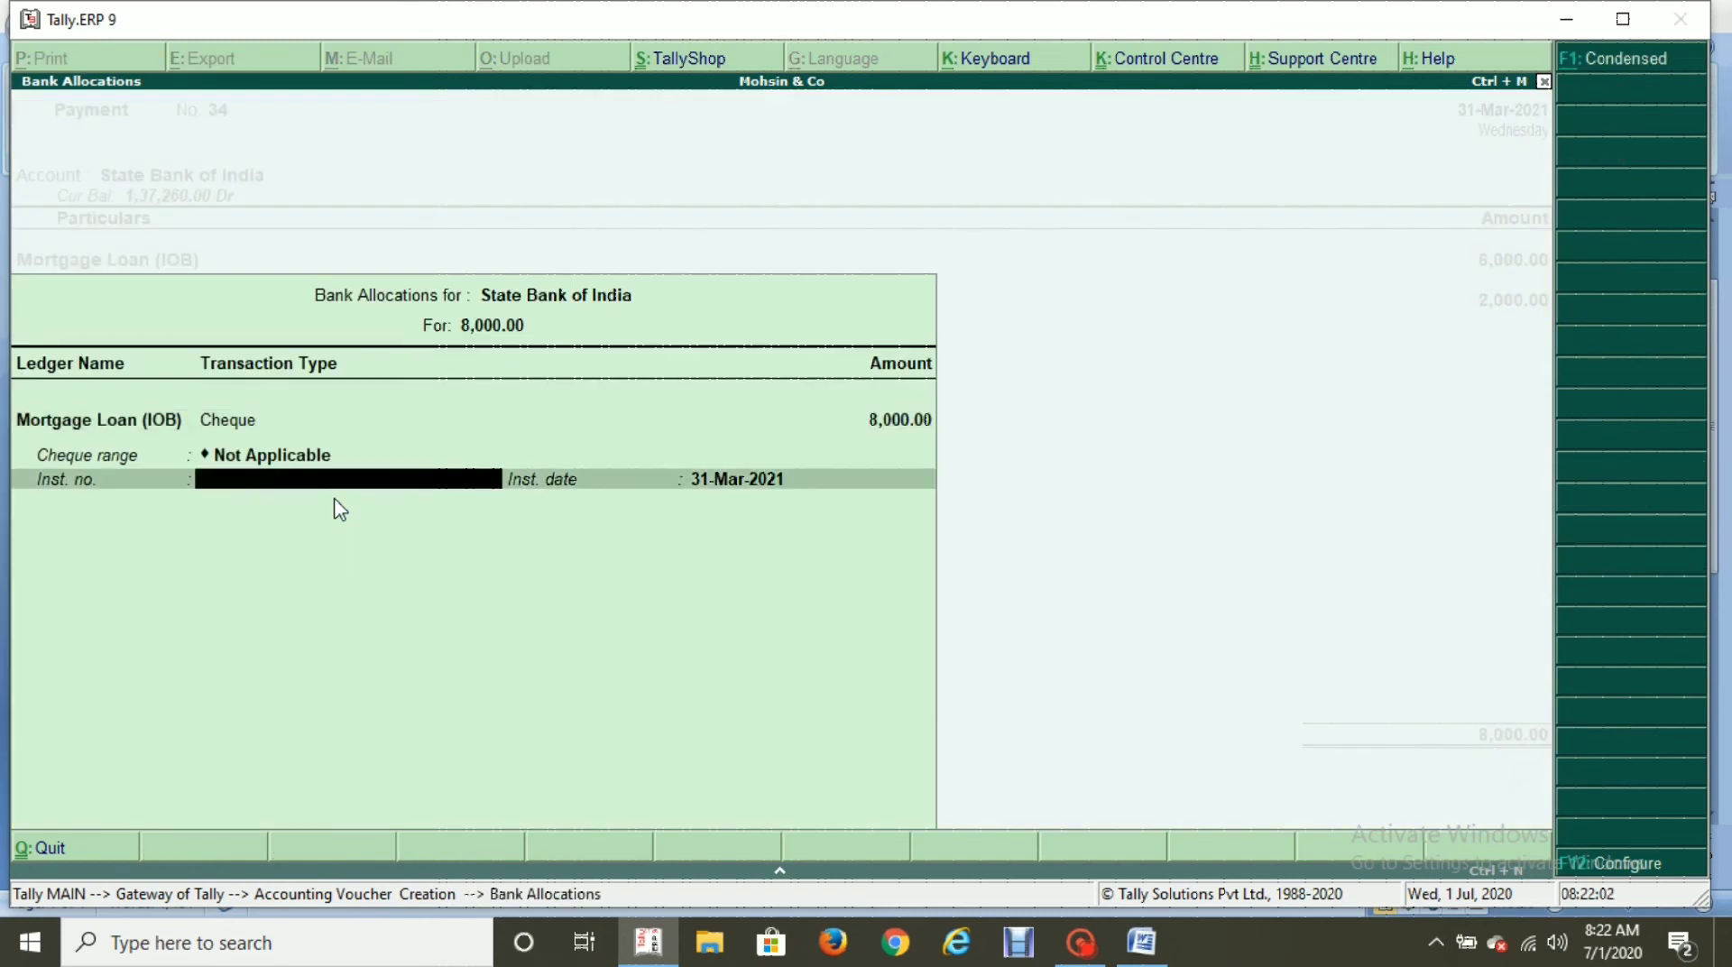
key(Return)
key(Return)
Look up the personal loan amount in the Word notes and return to Tally.ERP 9.
key(alt+Tab)
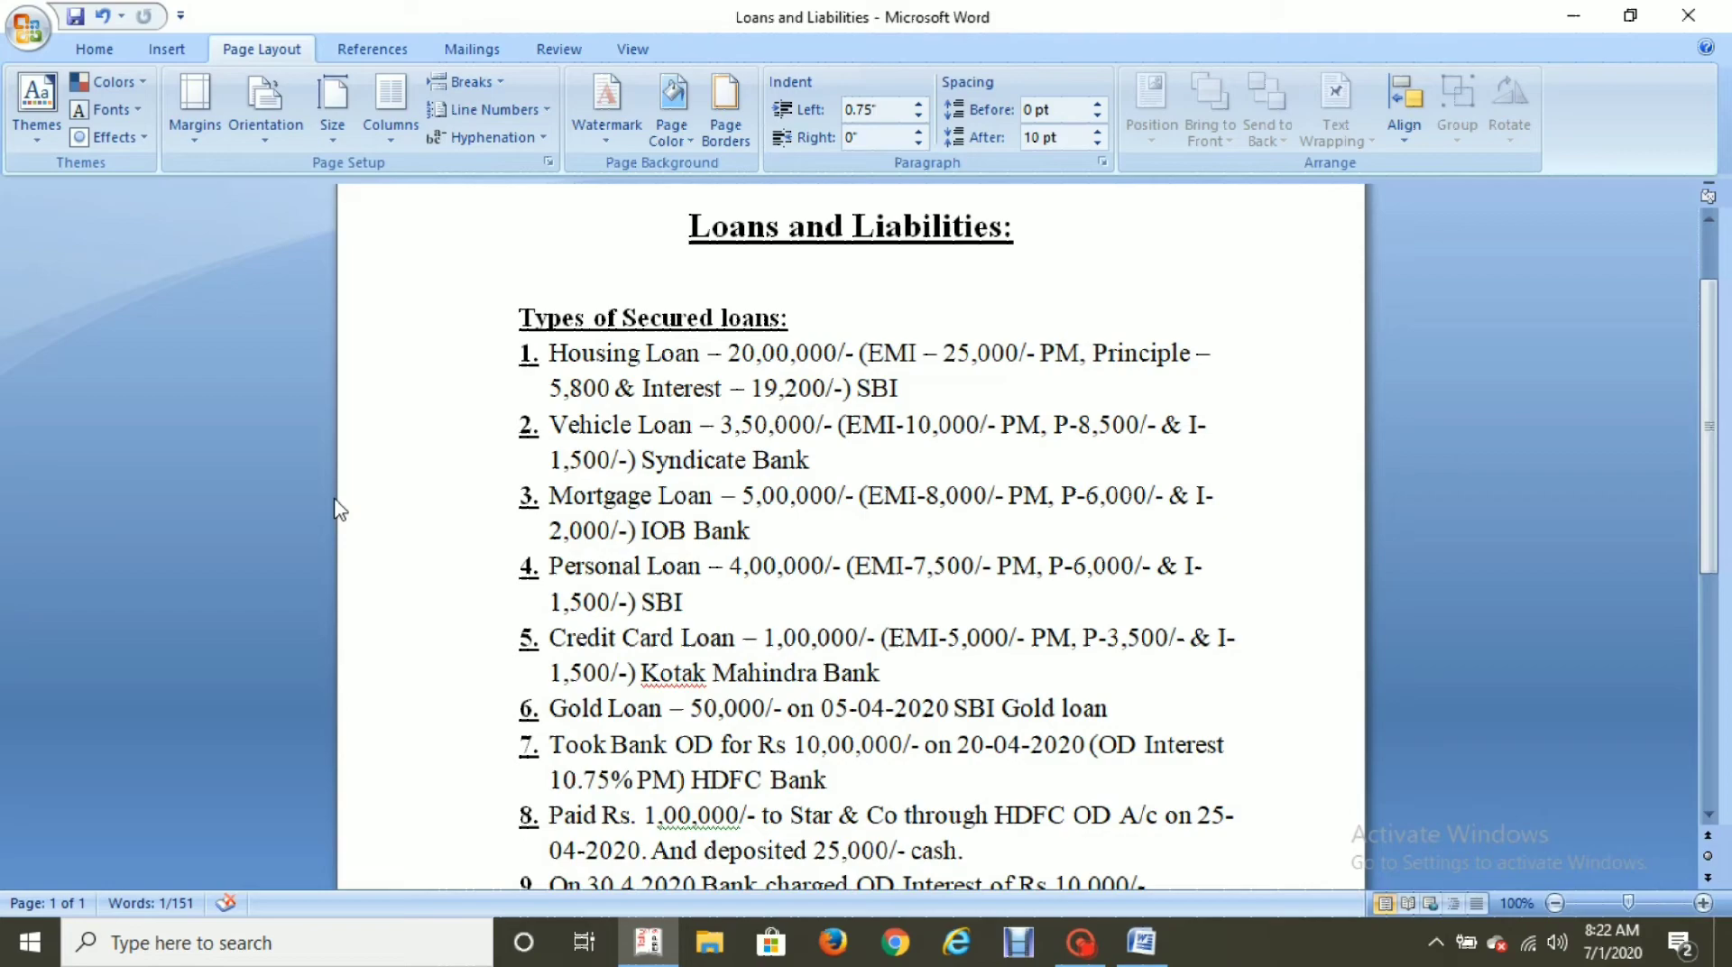
scroll(254, 543, down, 1)
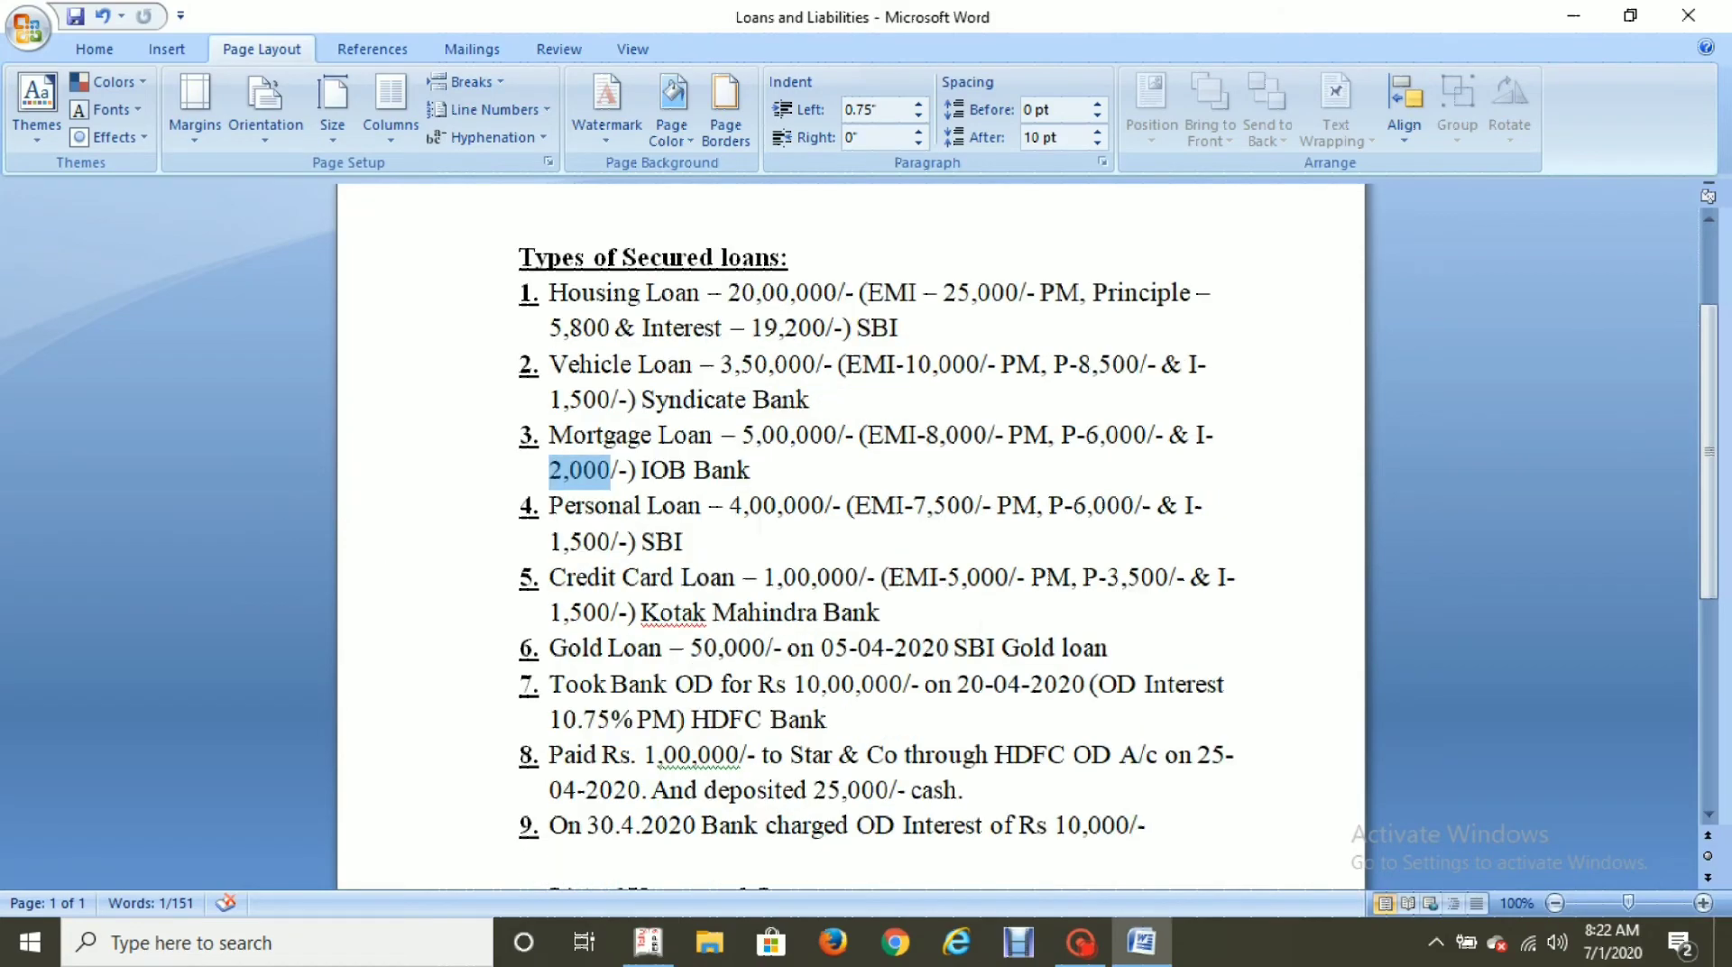
drag(729, 506, 824, 507)
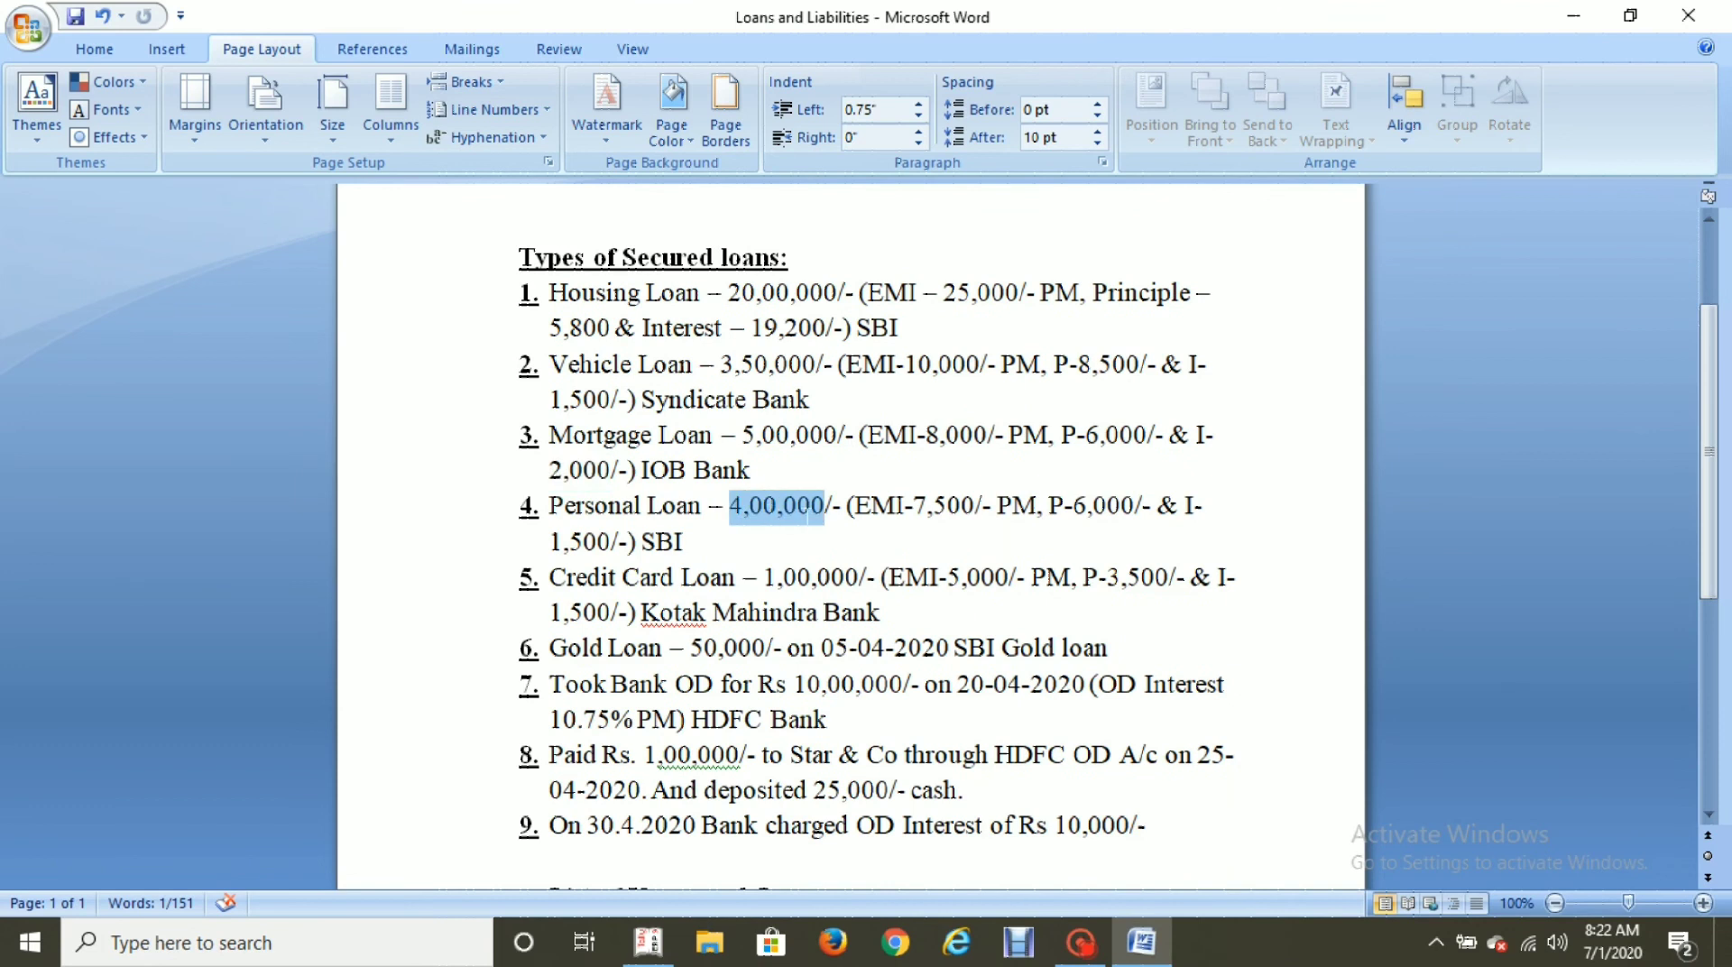
key(alt+Tab)
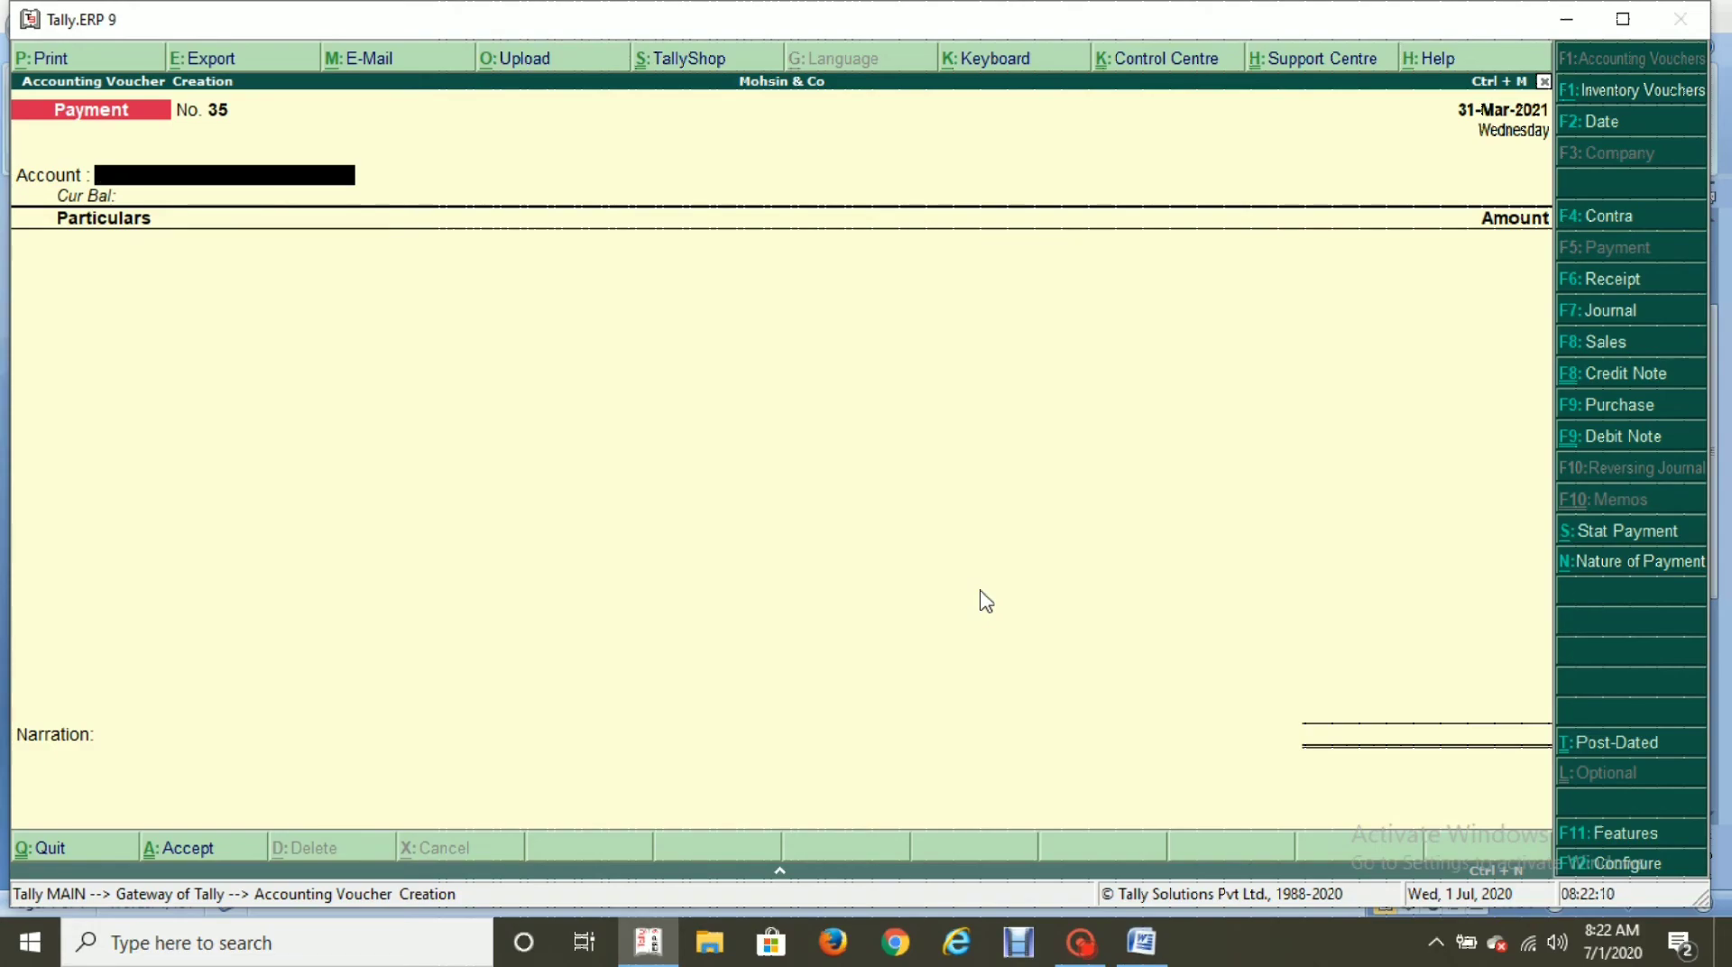
Start a receipt voucher into State Bank of India and choose SBI Personal Loan as the particular.
key(F6)
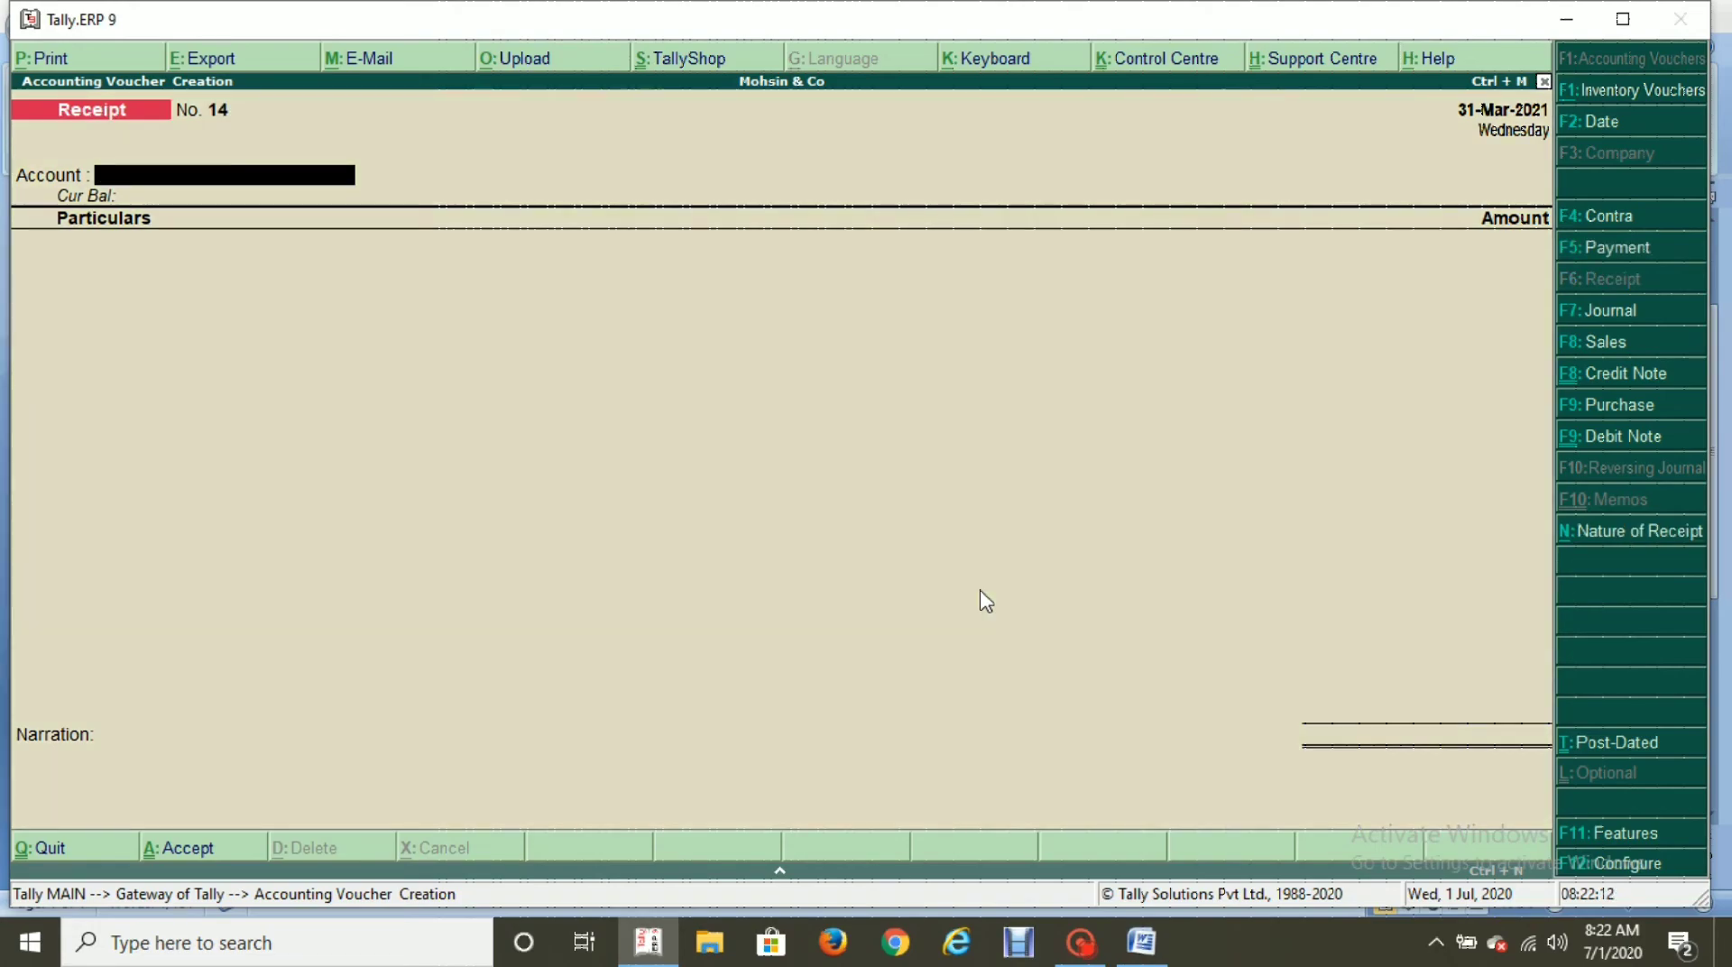
text(Sta)
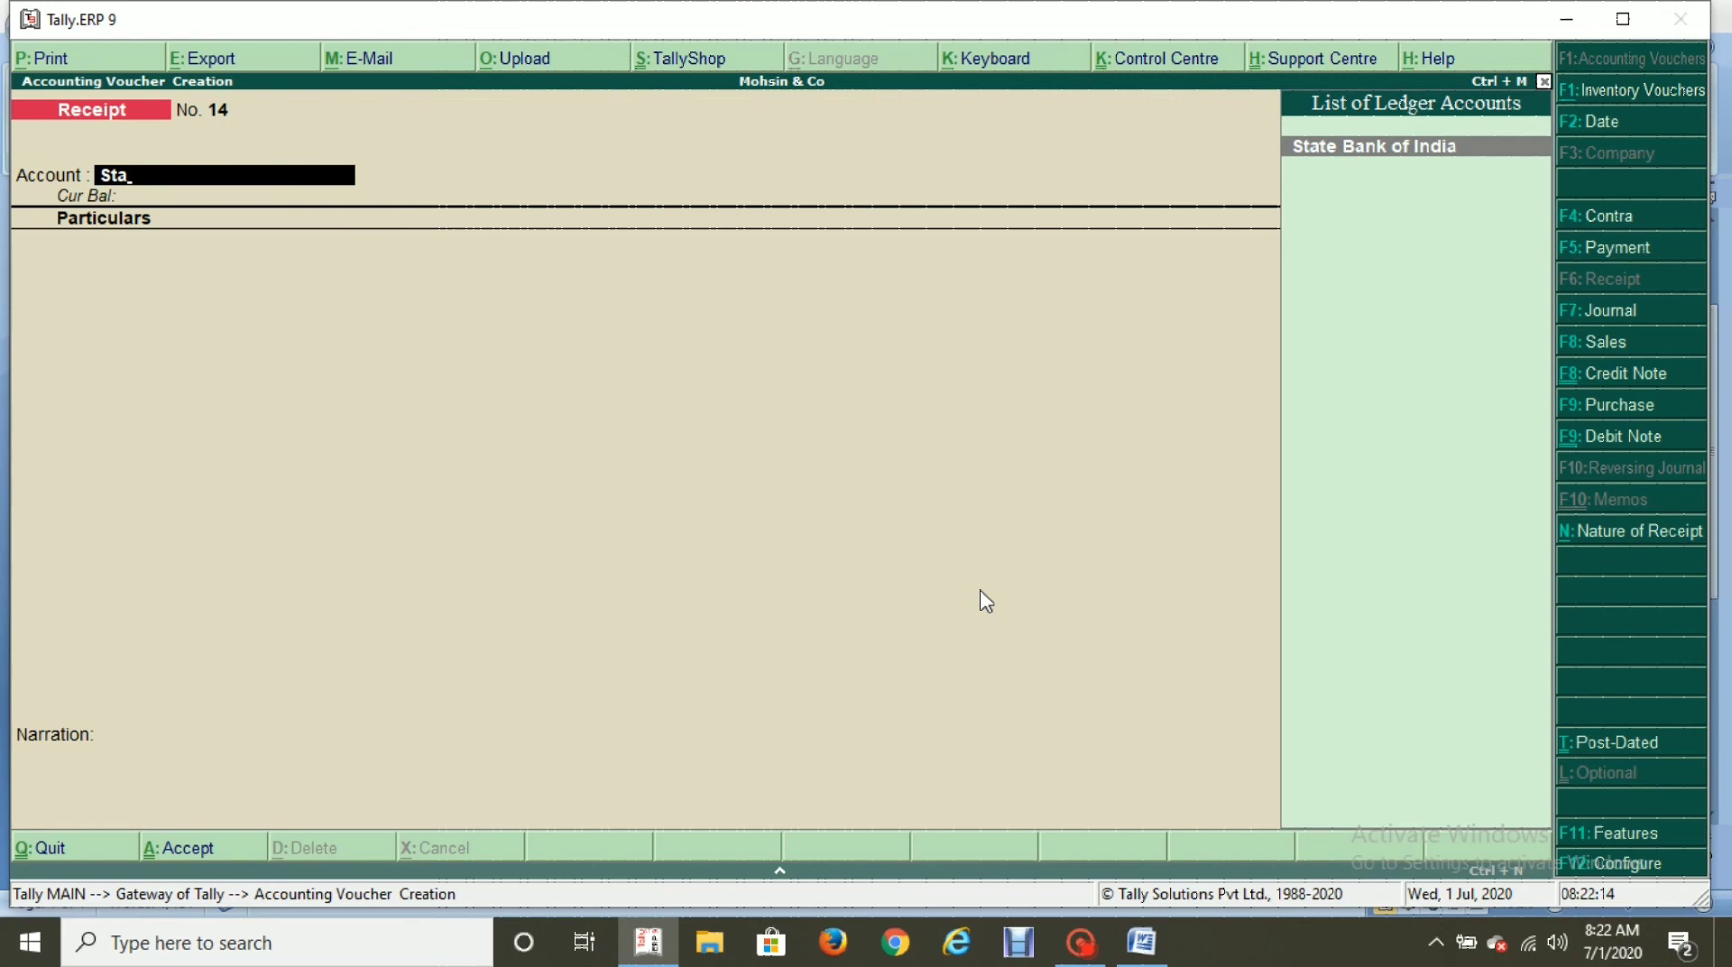
key(Return)
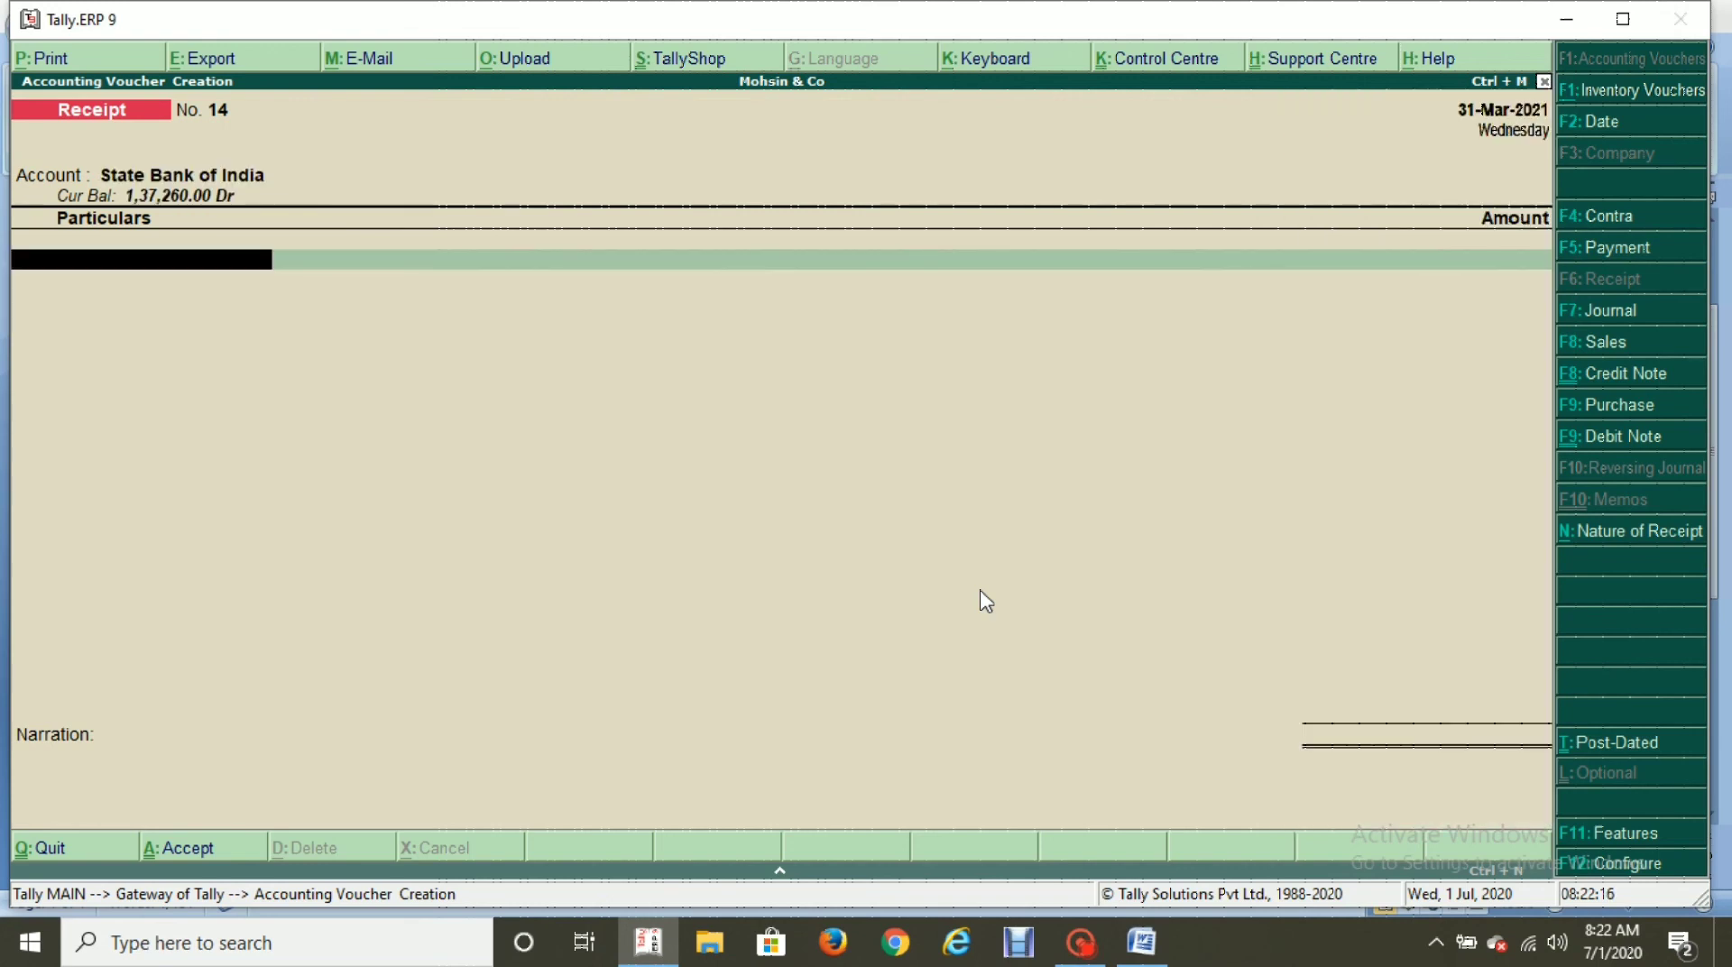
text(Per)
key(Down)
key(Down)
key(Return)
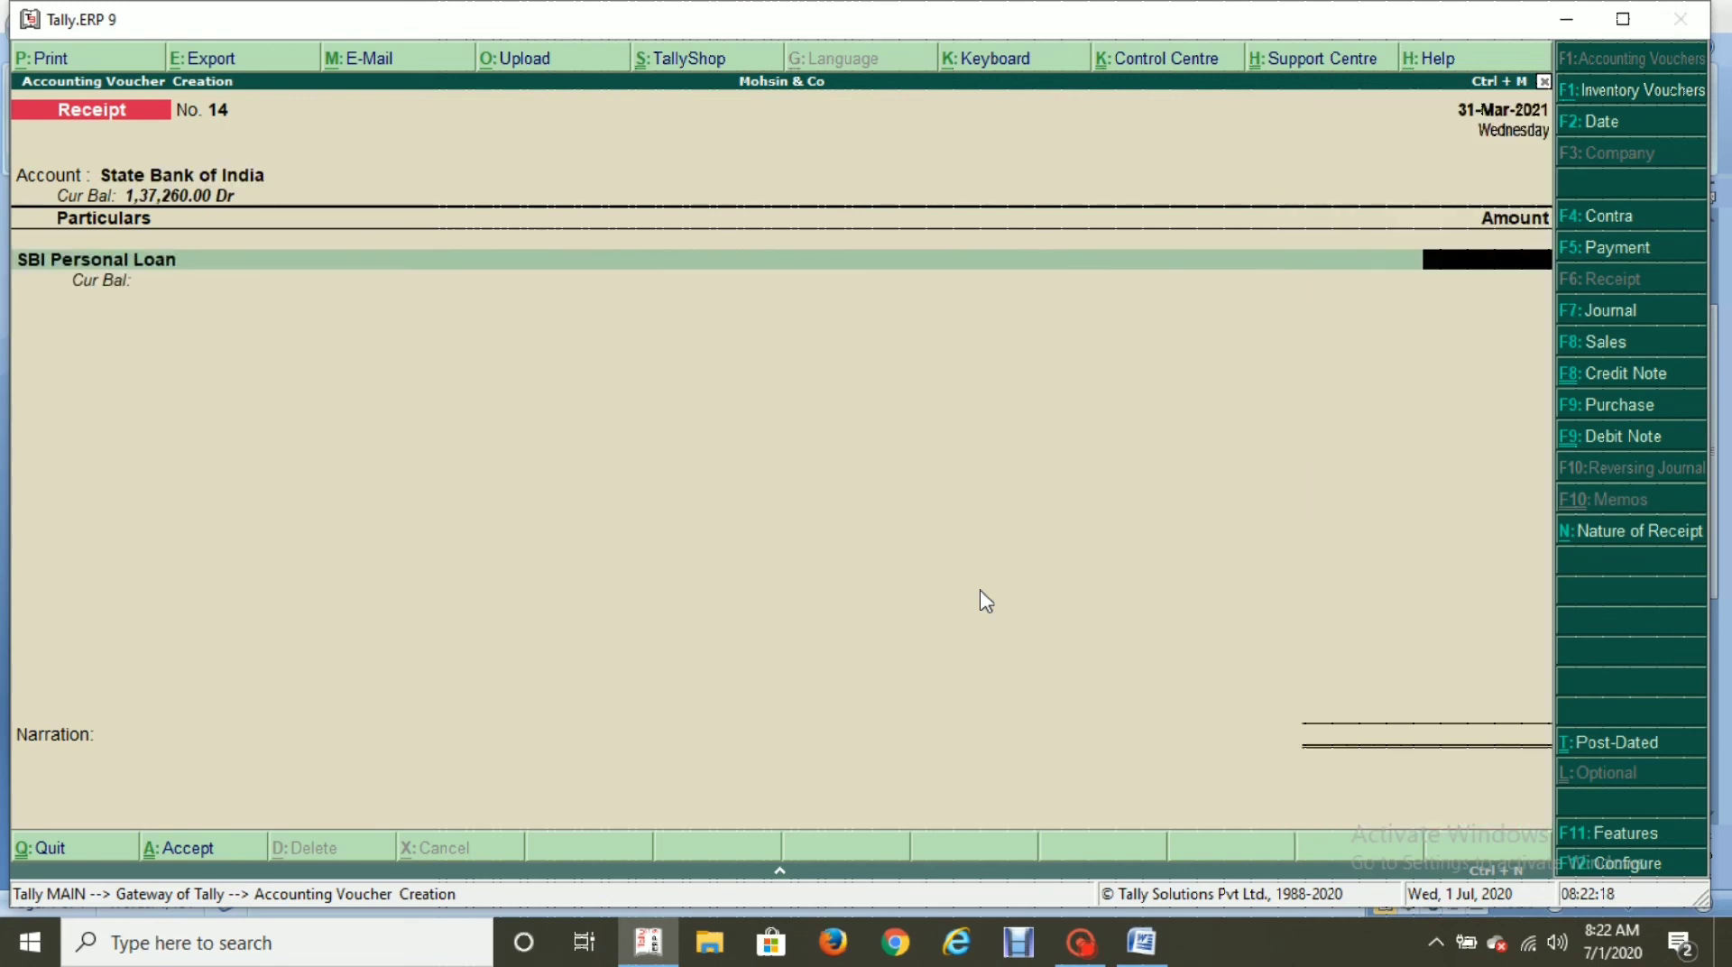
Enter 4,00,000 for SBI Personal Loan after rechecking the Word notes, and save the receipt voucher without a narration.
key(alt+Tab)
key(alt+Tab)
text(4,00,)
text(00000)
key(Return)
key(Return)
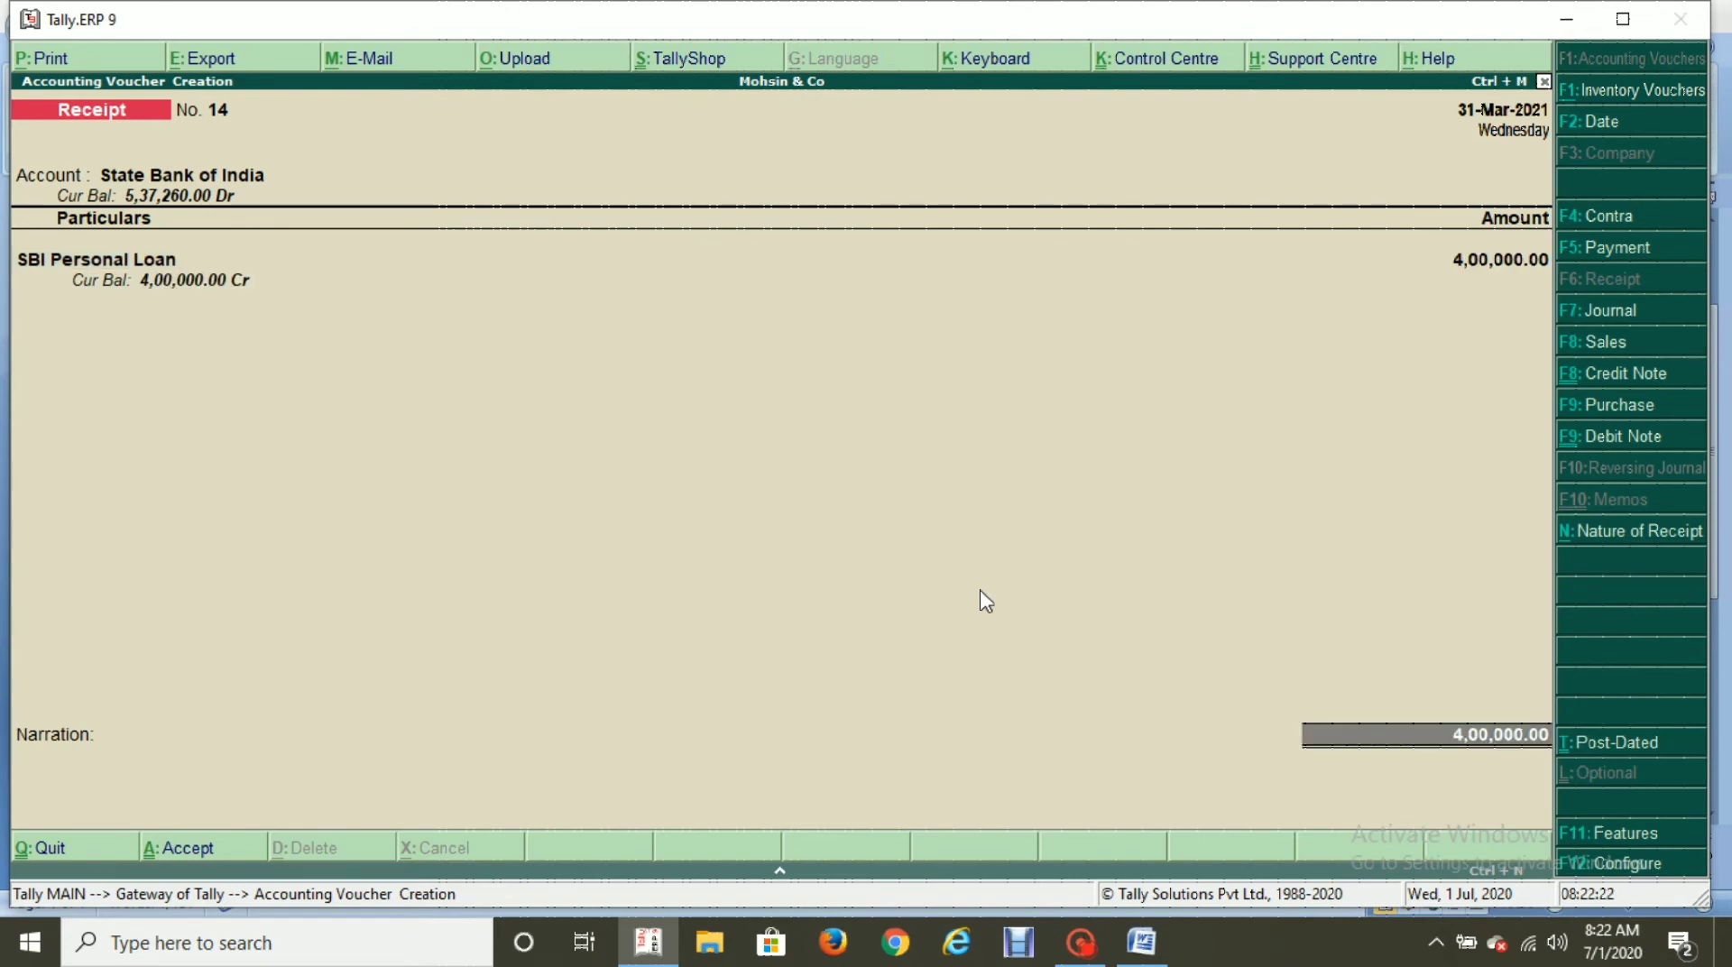
key(Return)
key(Return)
key(Return)
key(Return)
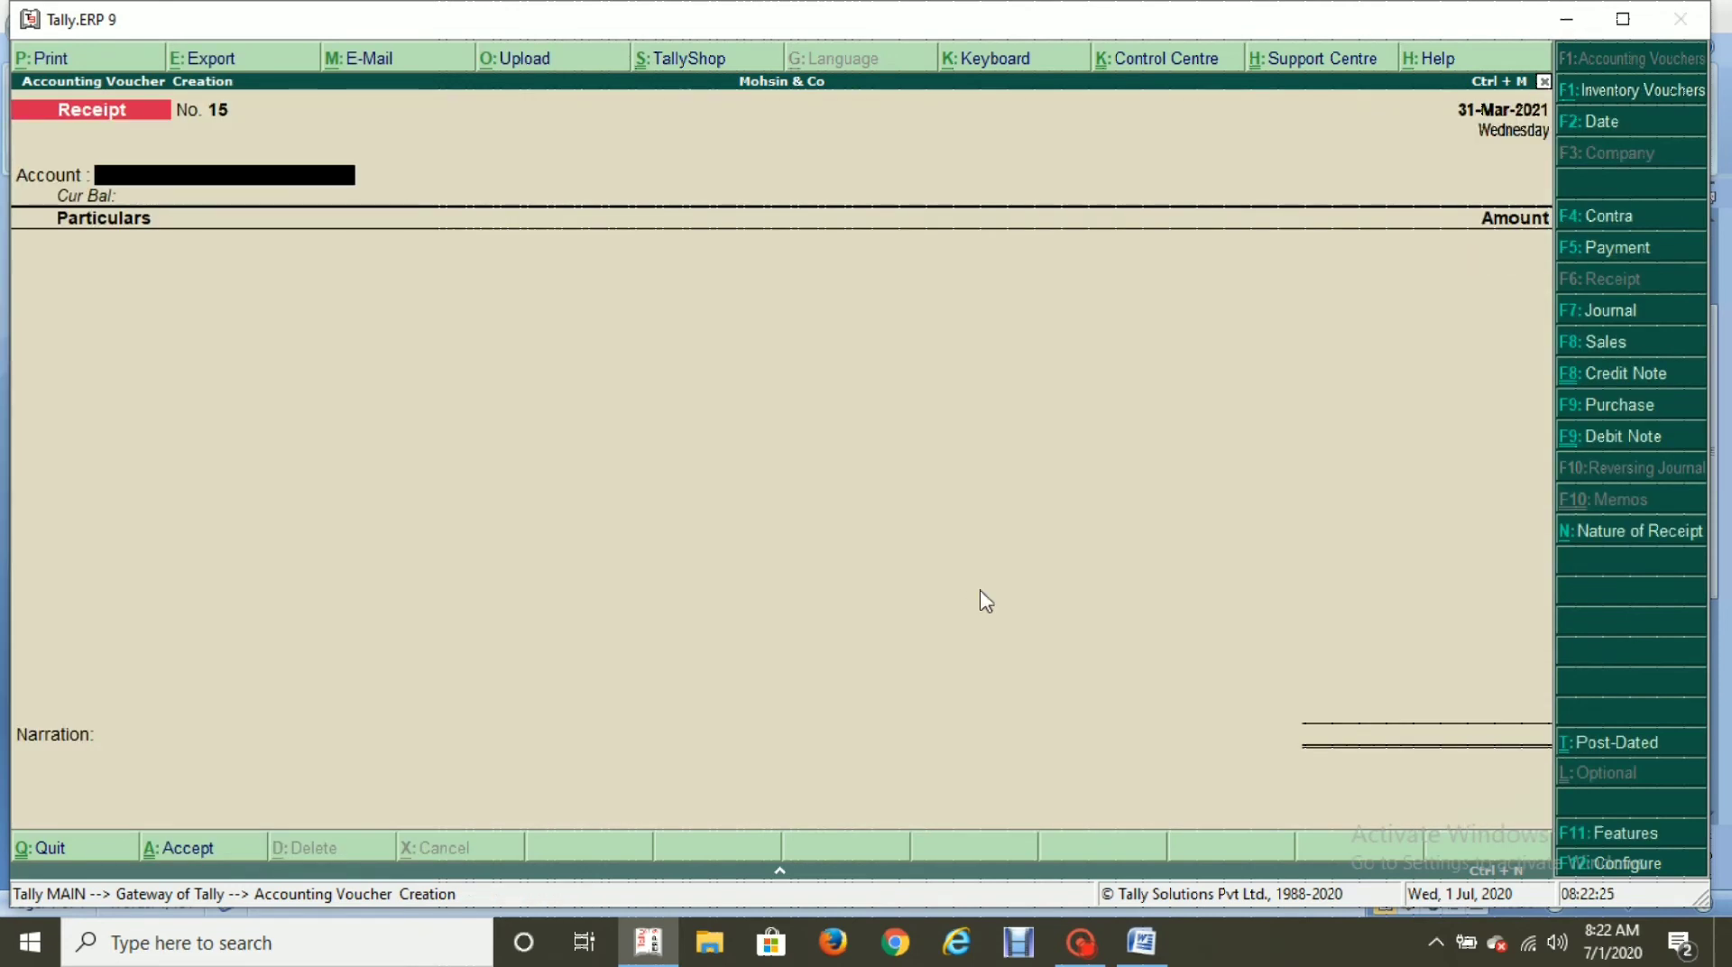
Check the personal loan's EMI, principal and interest in the Word notes and return to Tally.ERP 9.
key(alt+Tab)
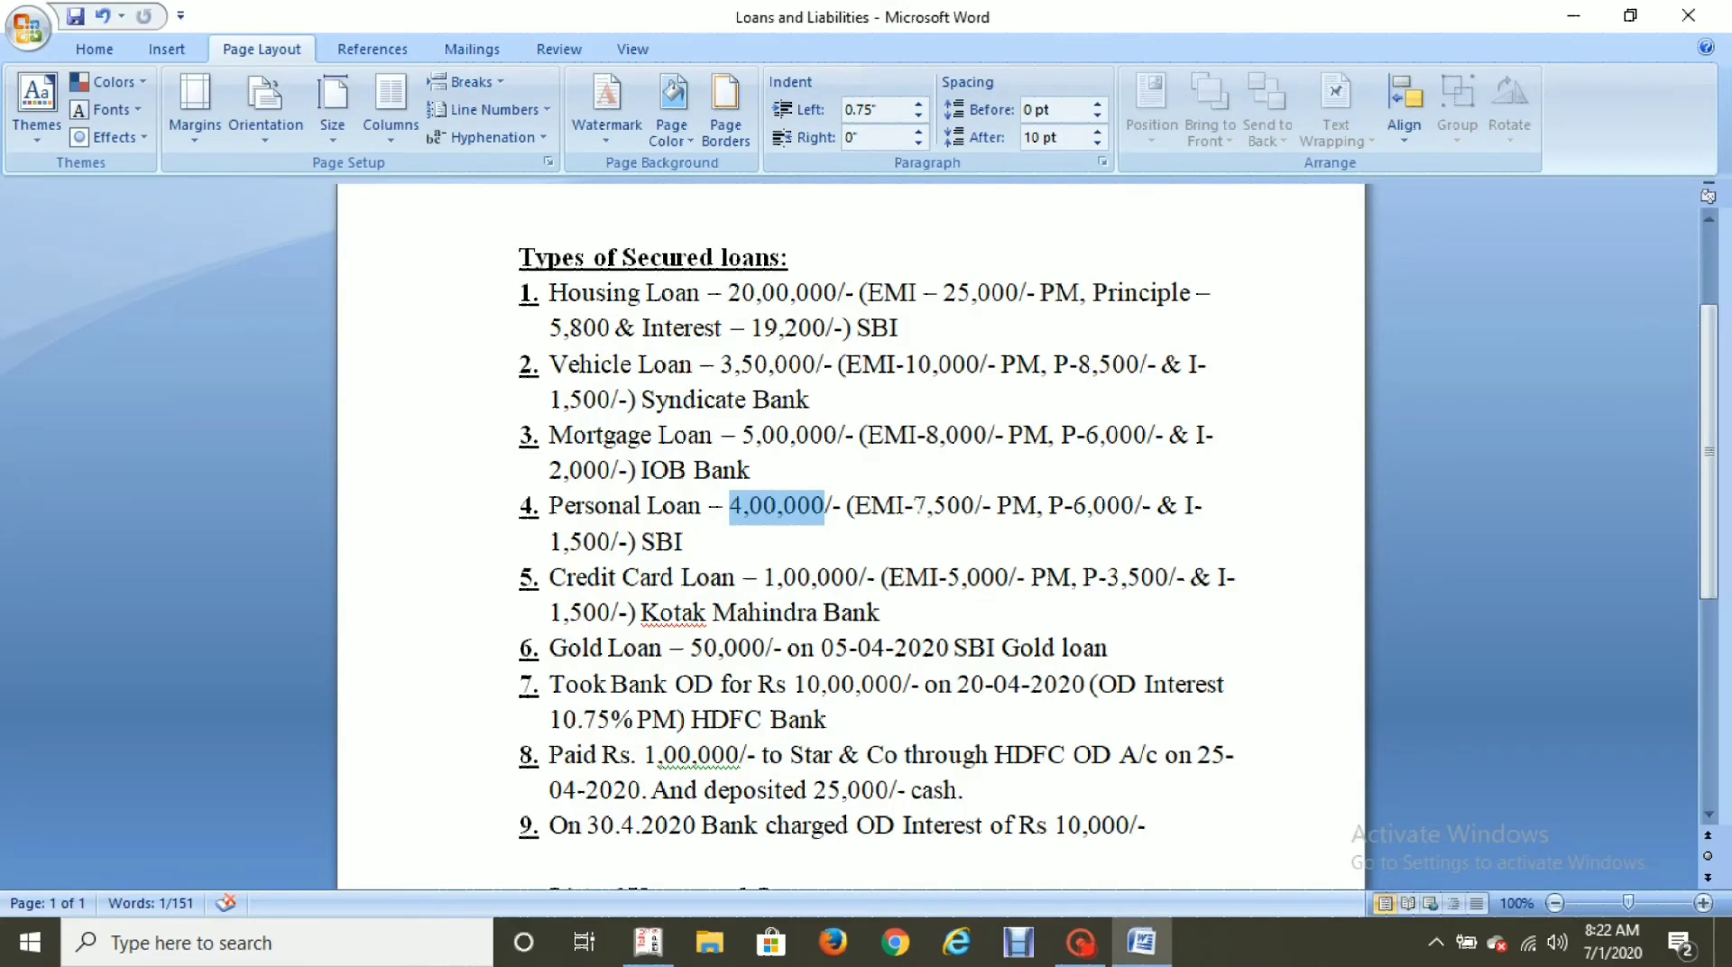
drag(913, 505, 1094, 533)
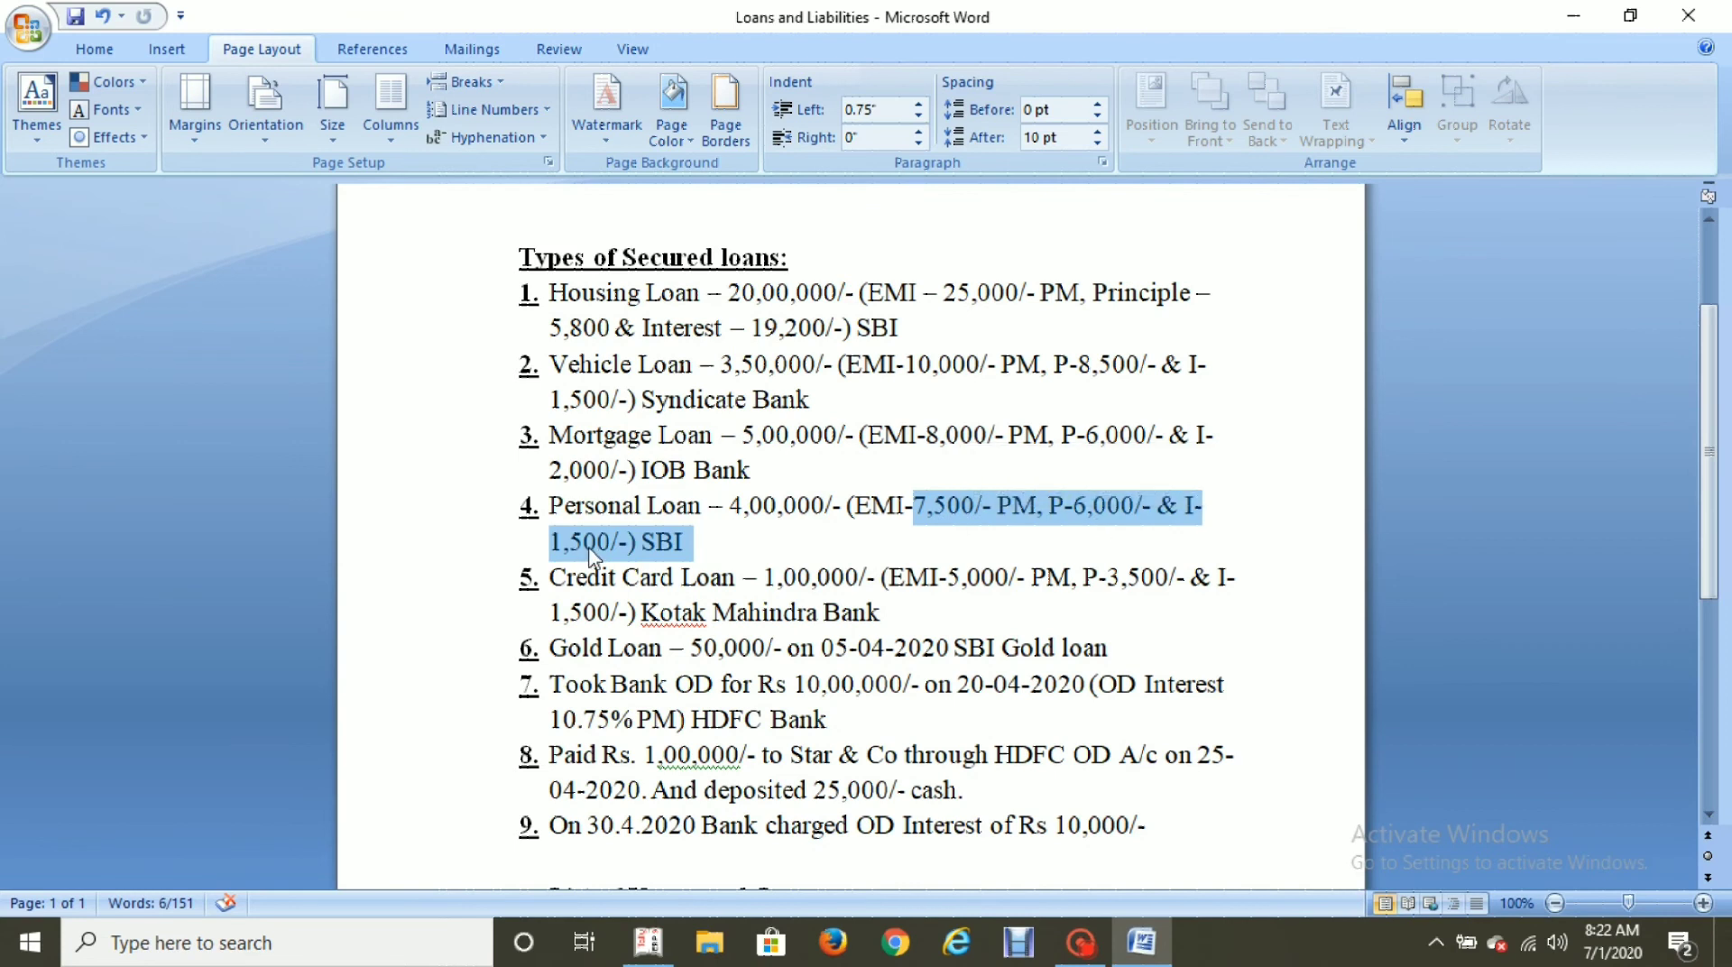
key(alt+Tab)
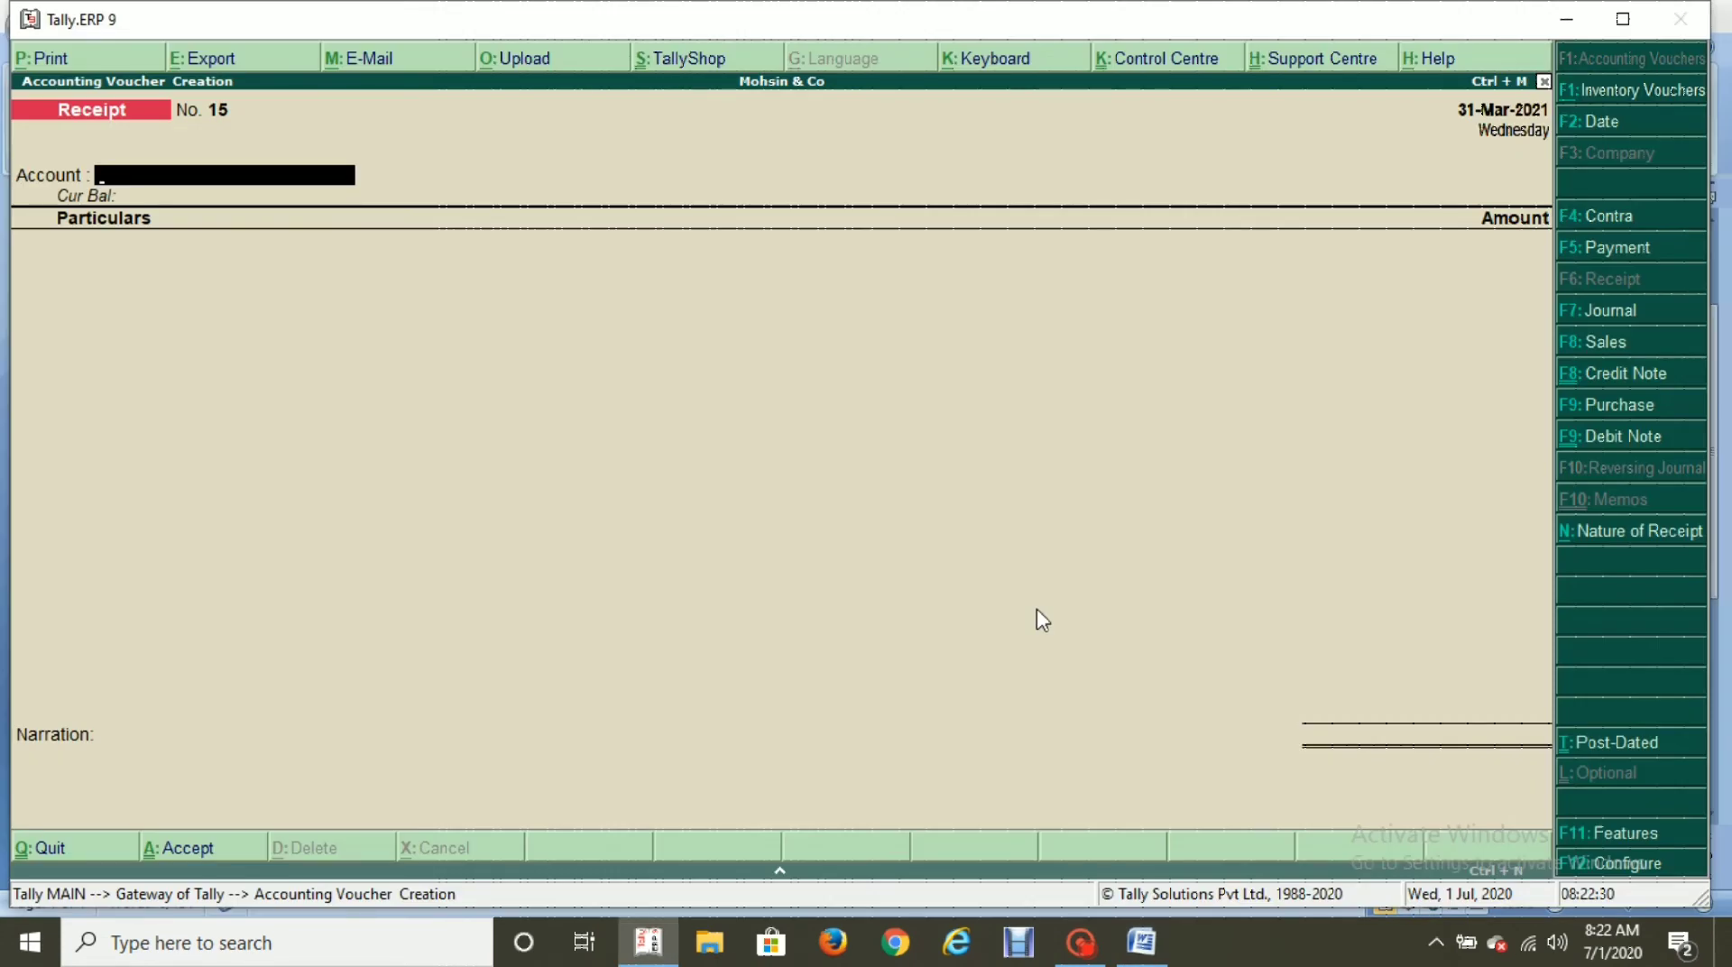
Start a payment voucher from State Bank of India and enter 6,000 for SBI Personal Loan after rechecking the Word notes.
key(F5)
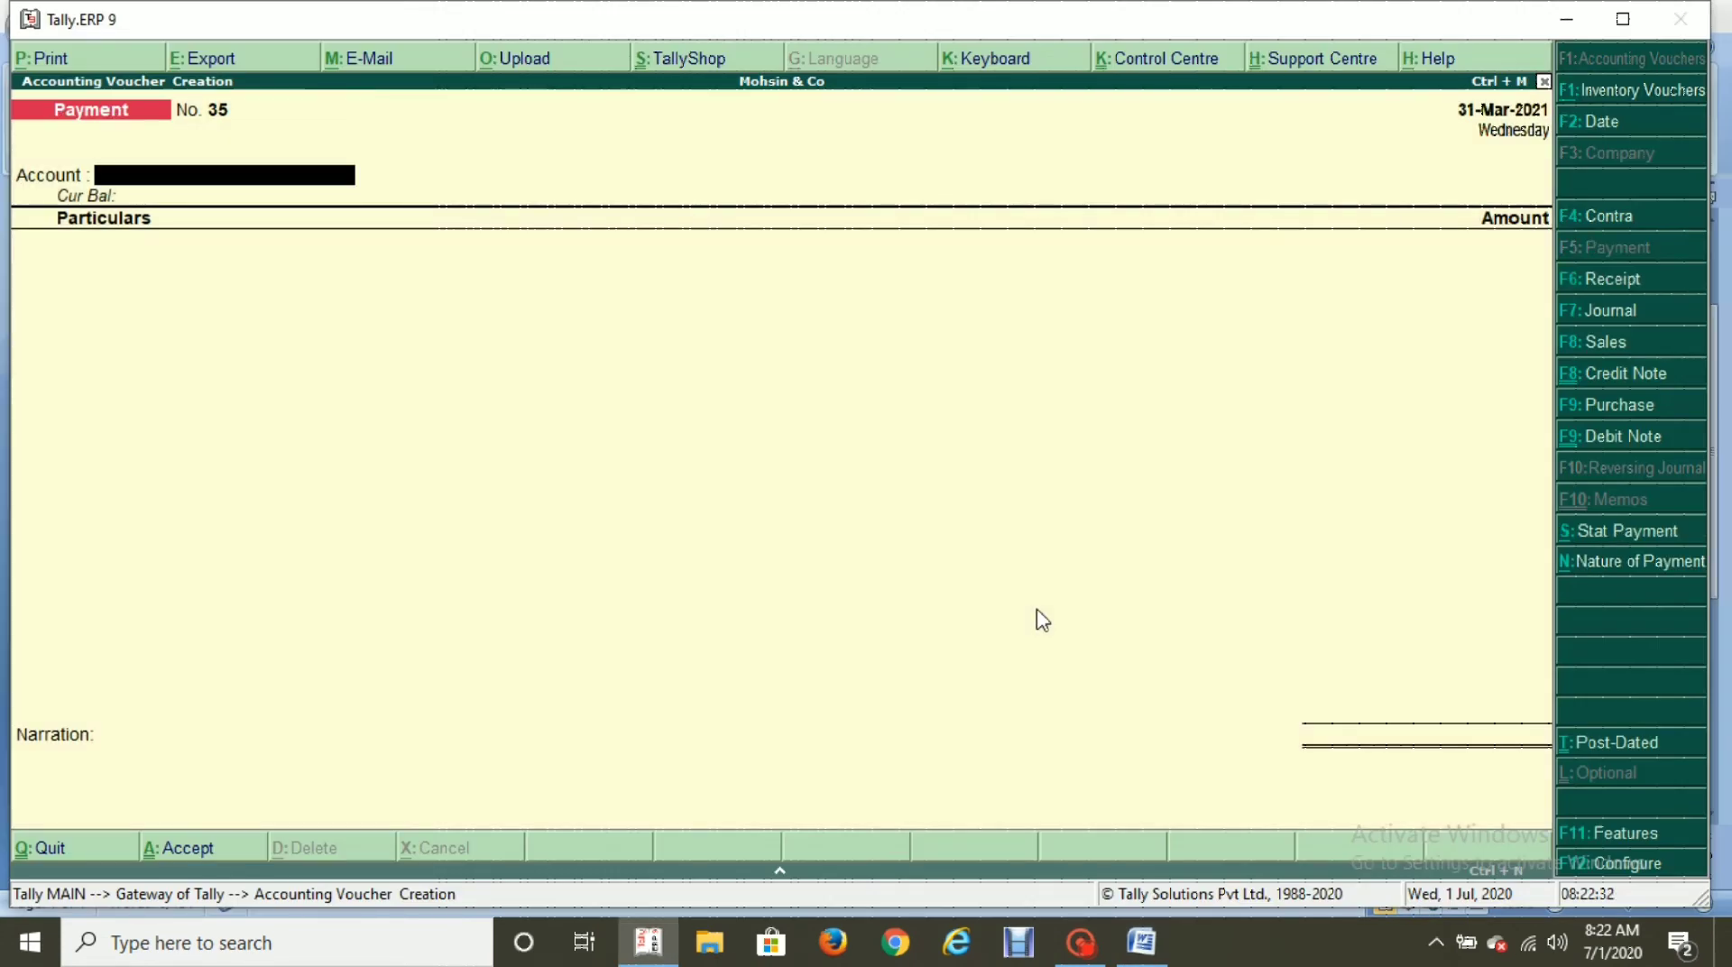
text(sta)
key(Return)
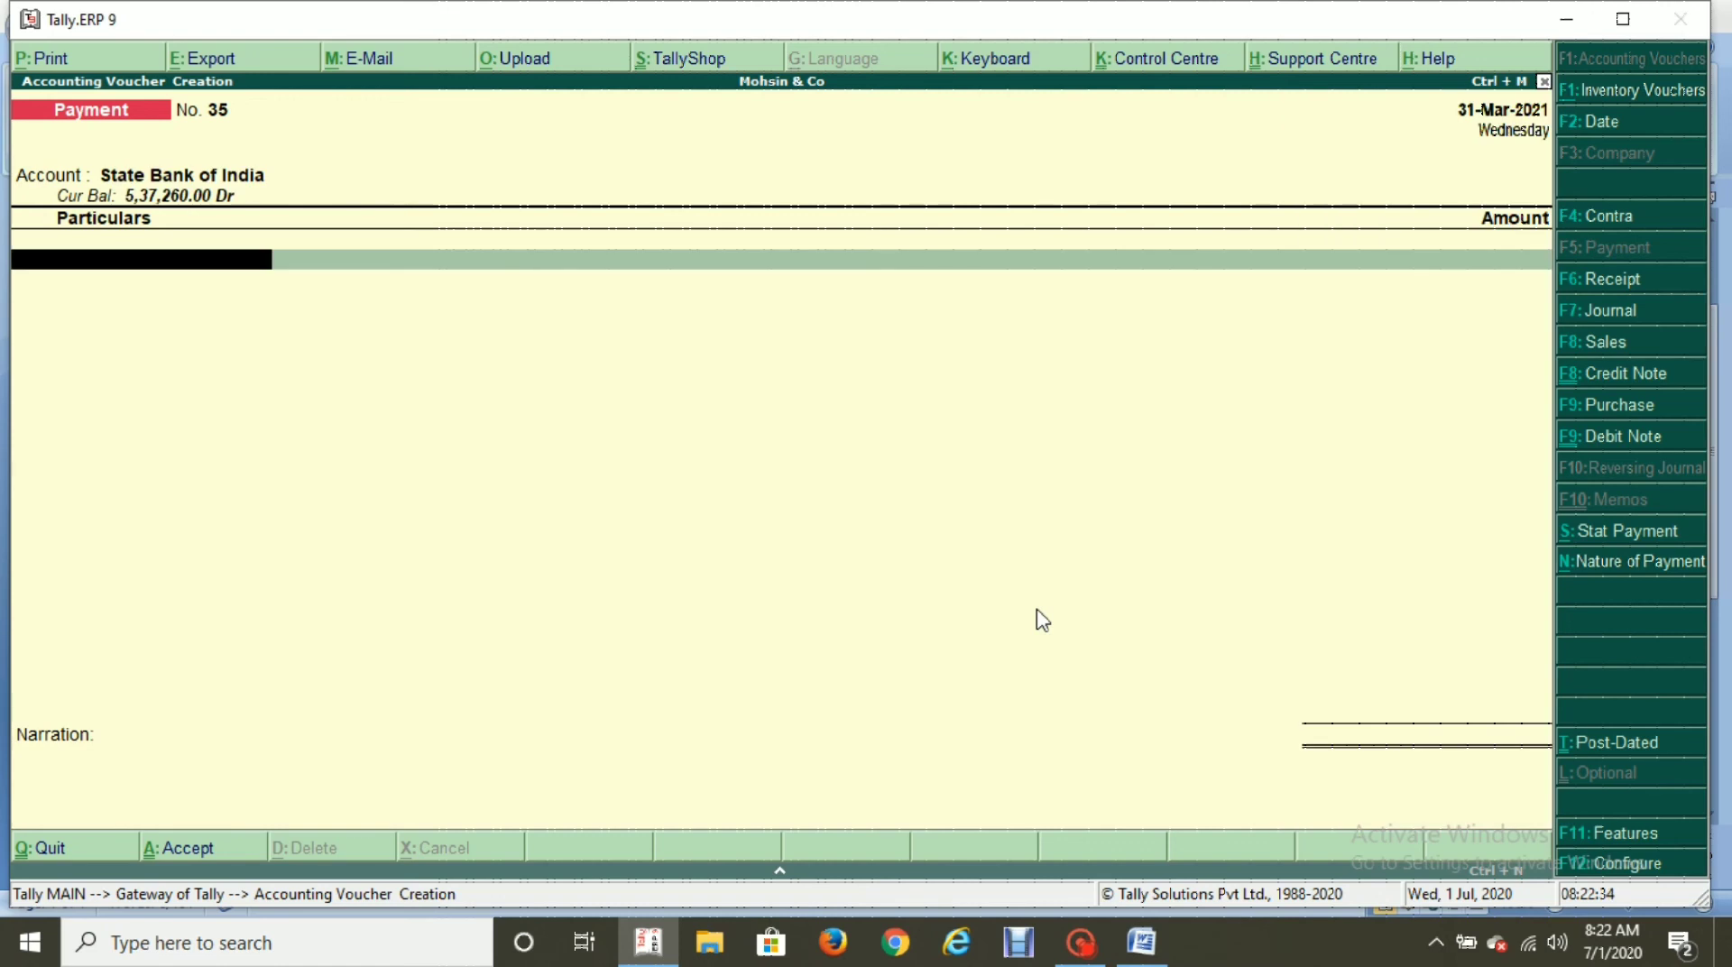
text(Per)
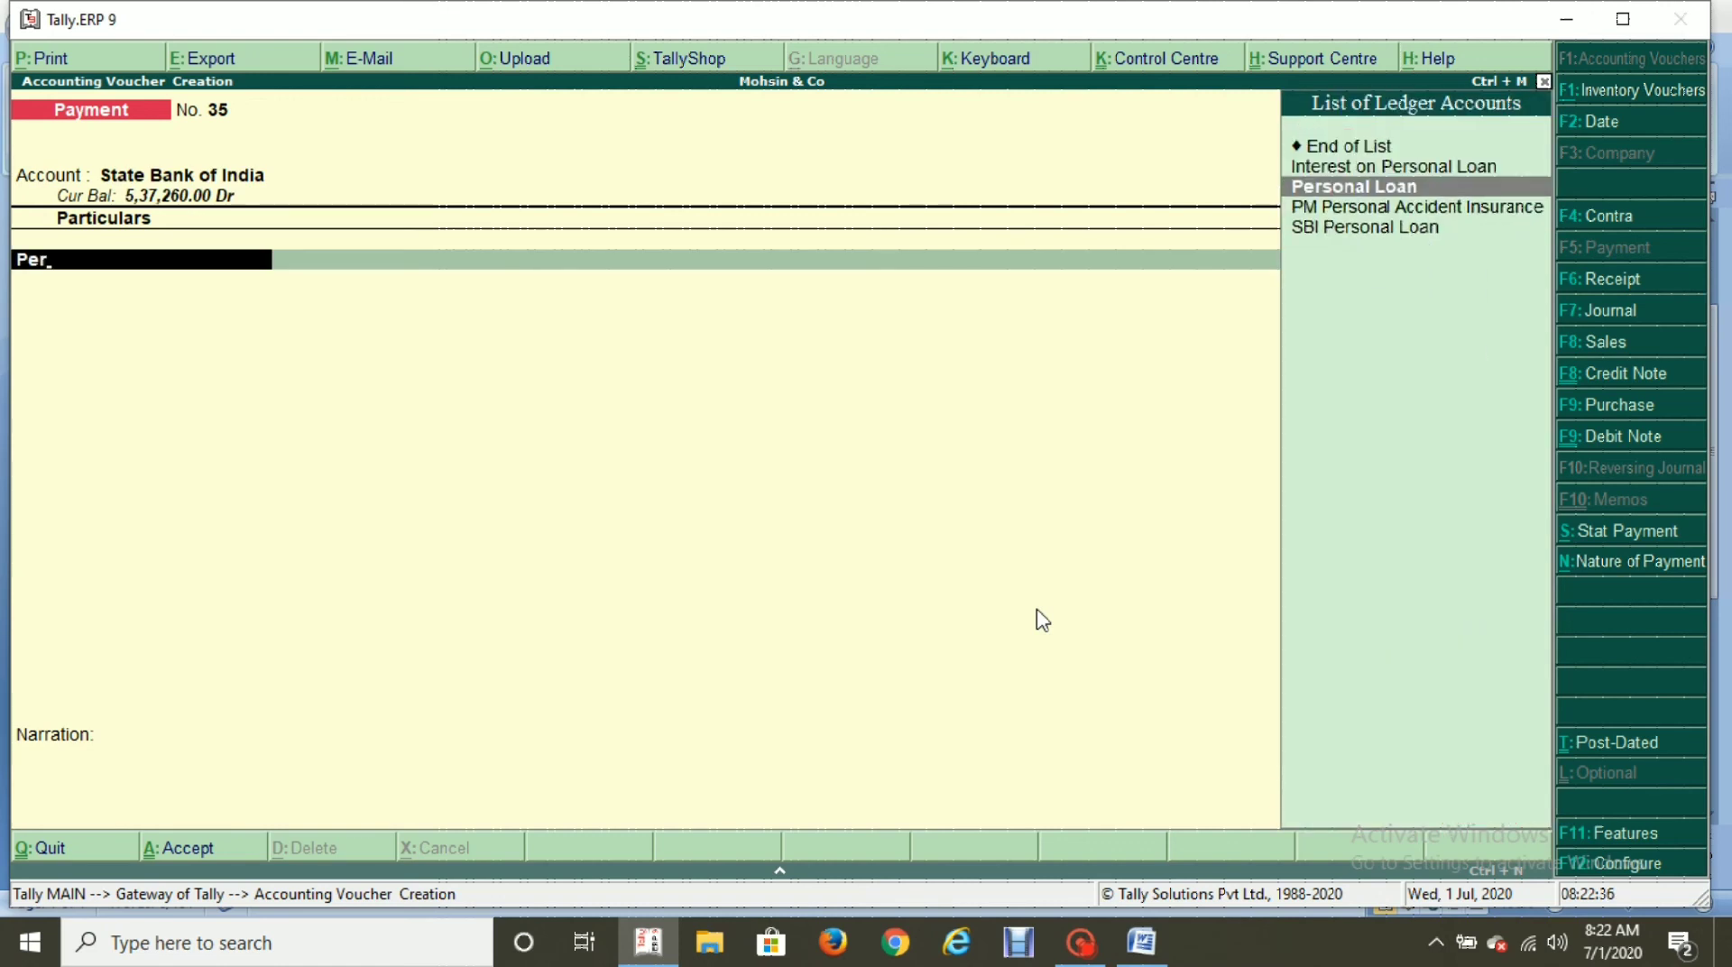
key(Down)
key(Down)
key(Return)
key(alt+Tab)
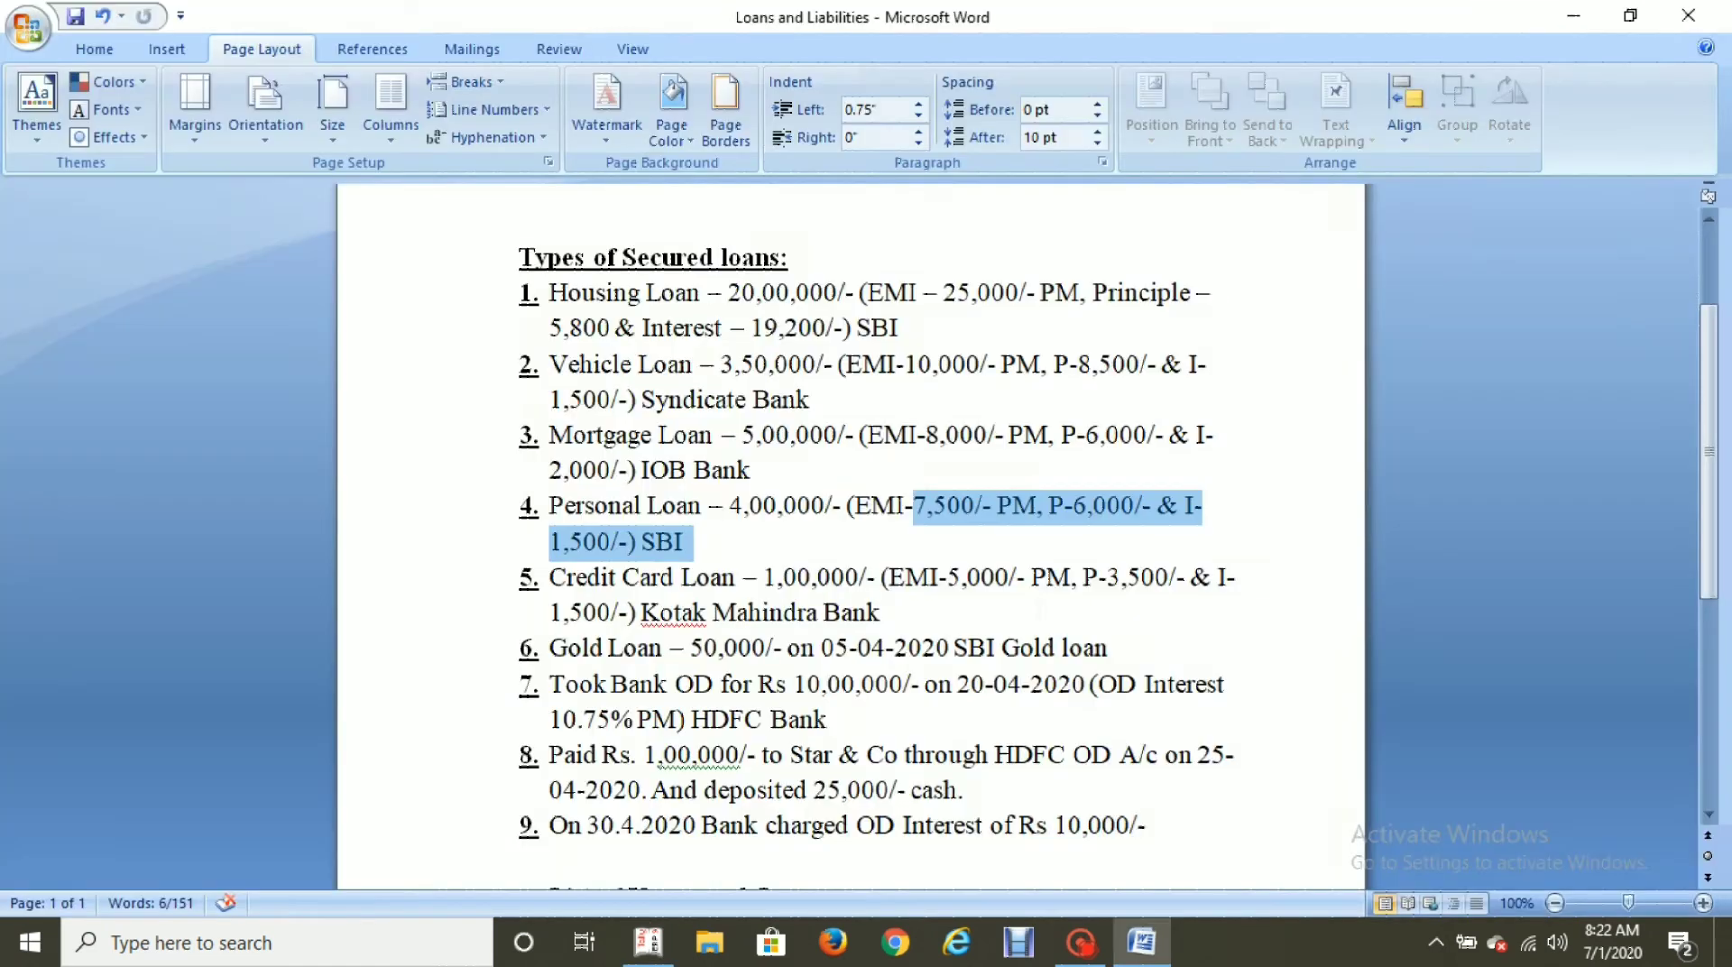
key(alt+Tab)
text(6000)
key(Return)
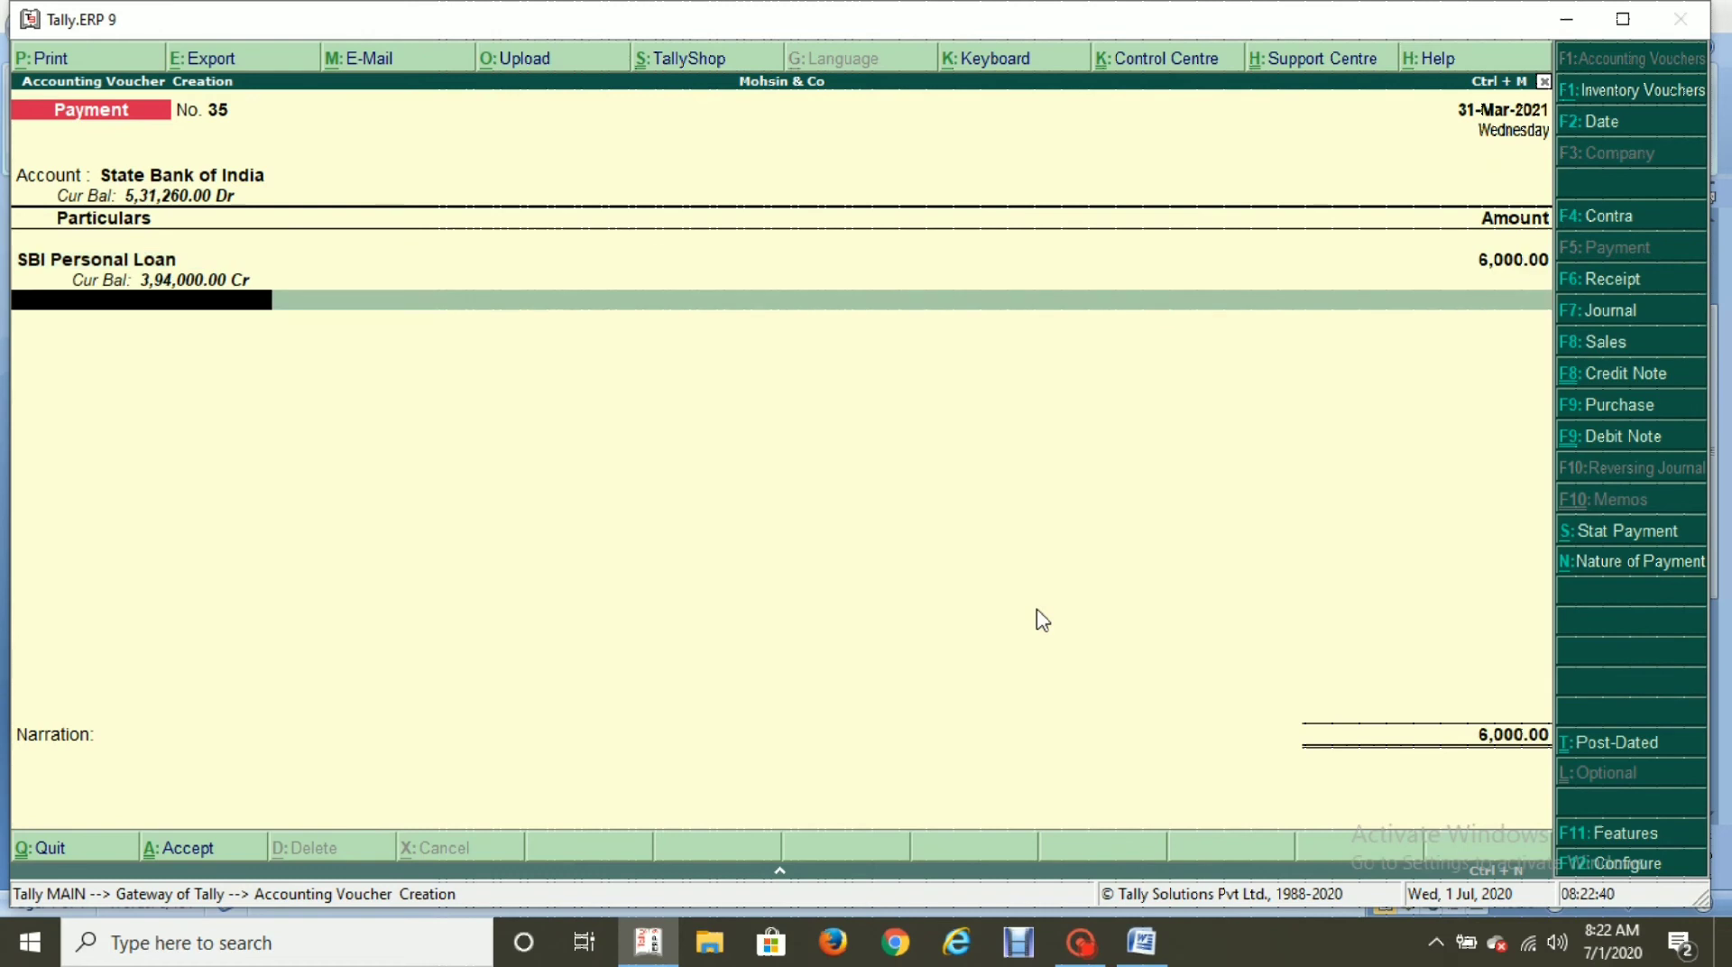
Add Interest on Personal Loan as the second particular of the payment voucher.
text(Inter)
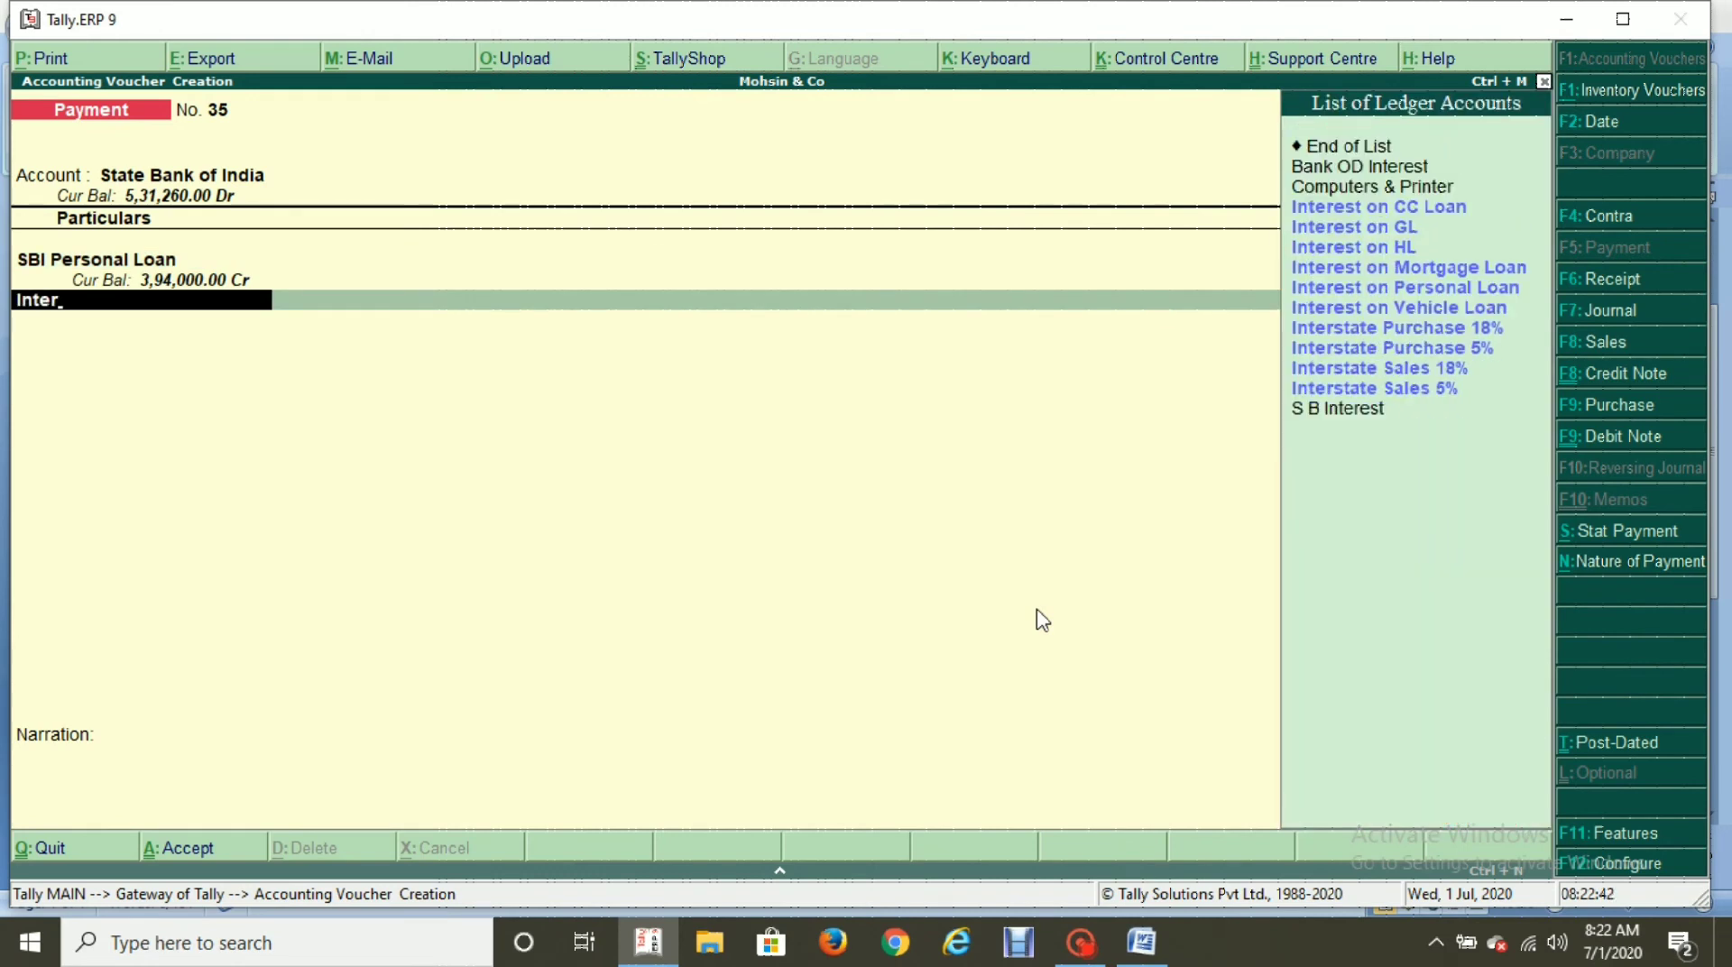
key(Up)
key(Up)
key(Up)
key(Up)
key(Up)
key(Up)
key(Return)
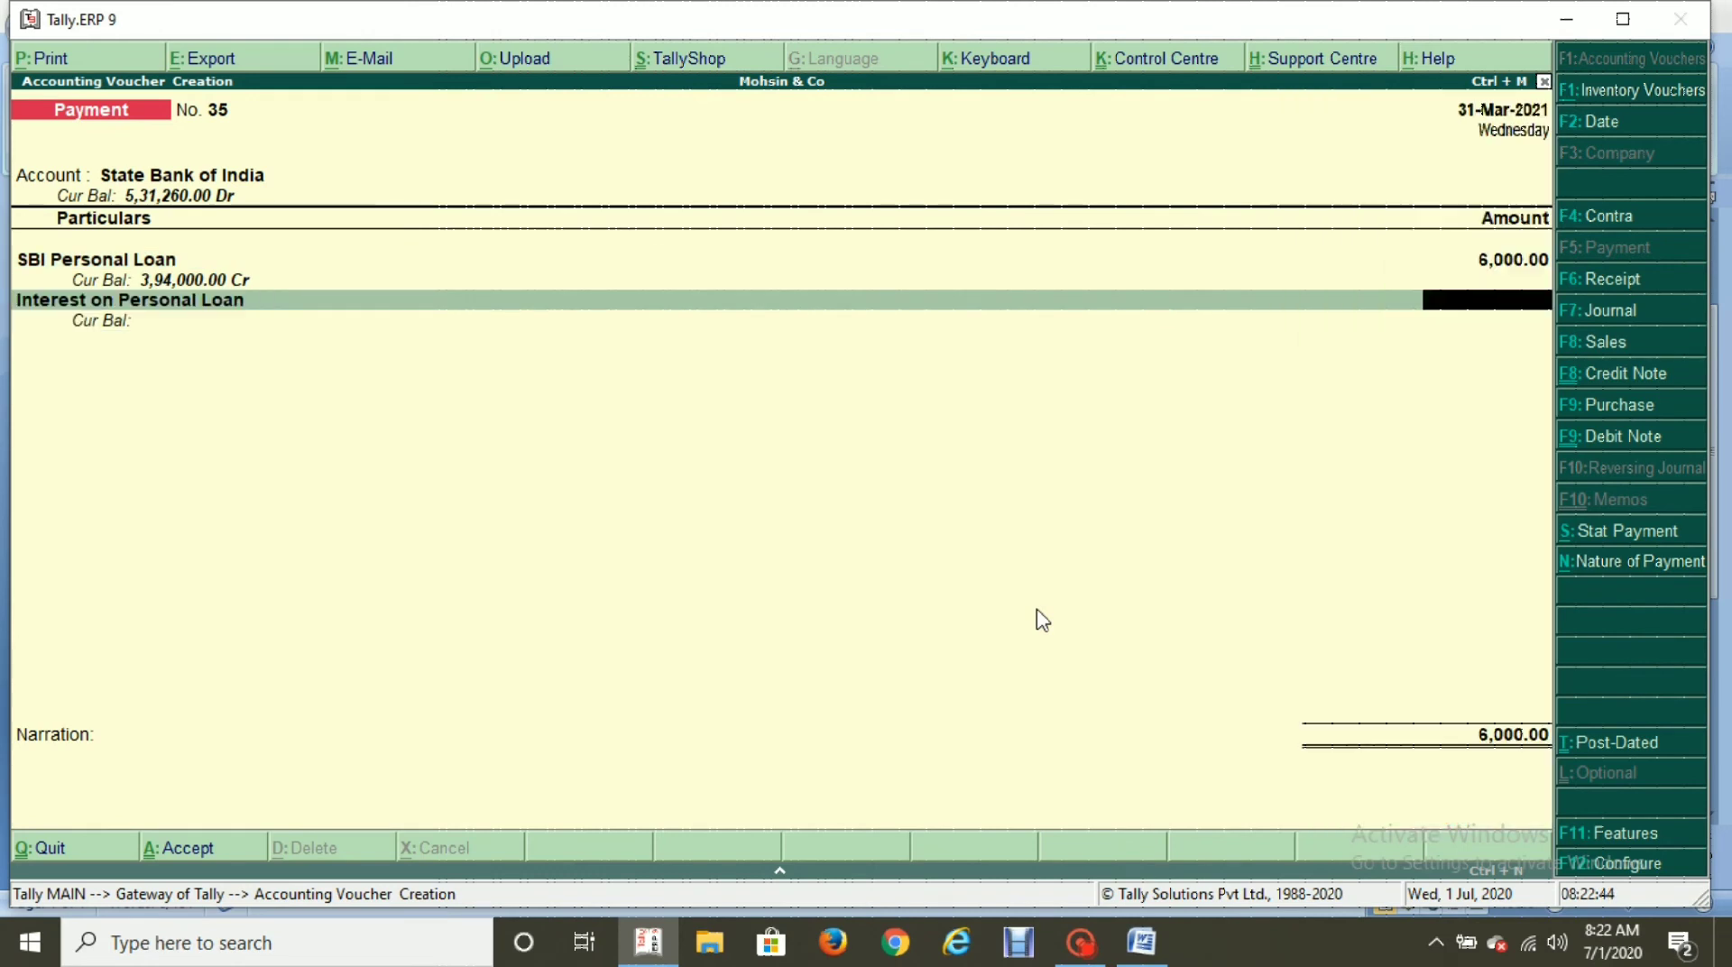
Enter 1,500 for Interest on Personal Loan after rechecking the Word notes, and save the payment voucher without a narration.
key(alt+Tab)
key(alt+Tab)
text(1500)
key(Return)
key(Return)
key(Return)
key(Return)
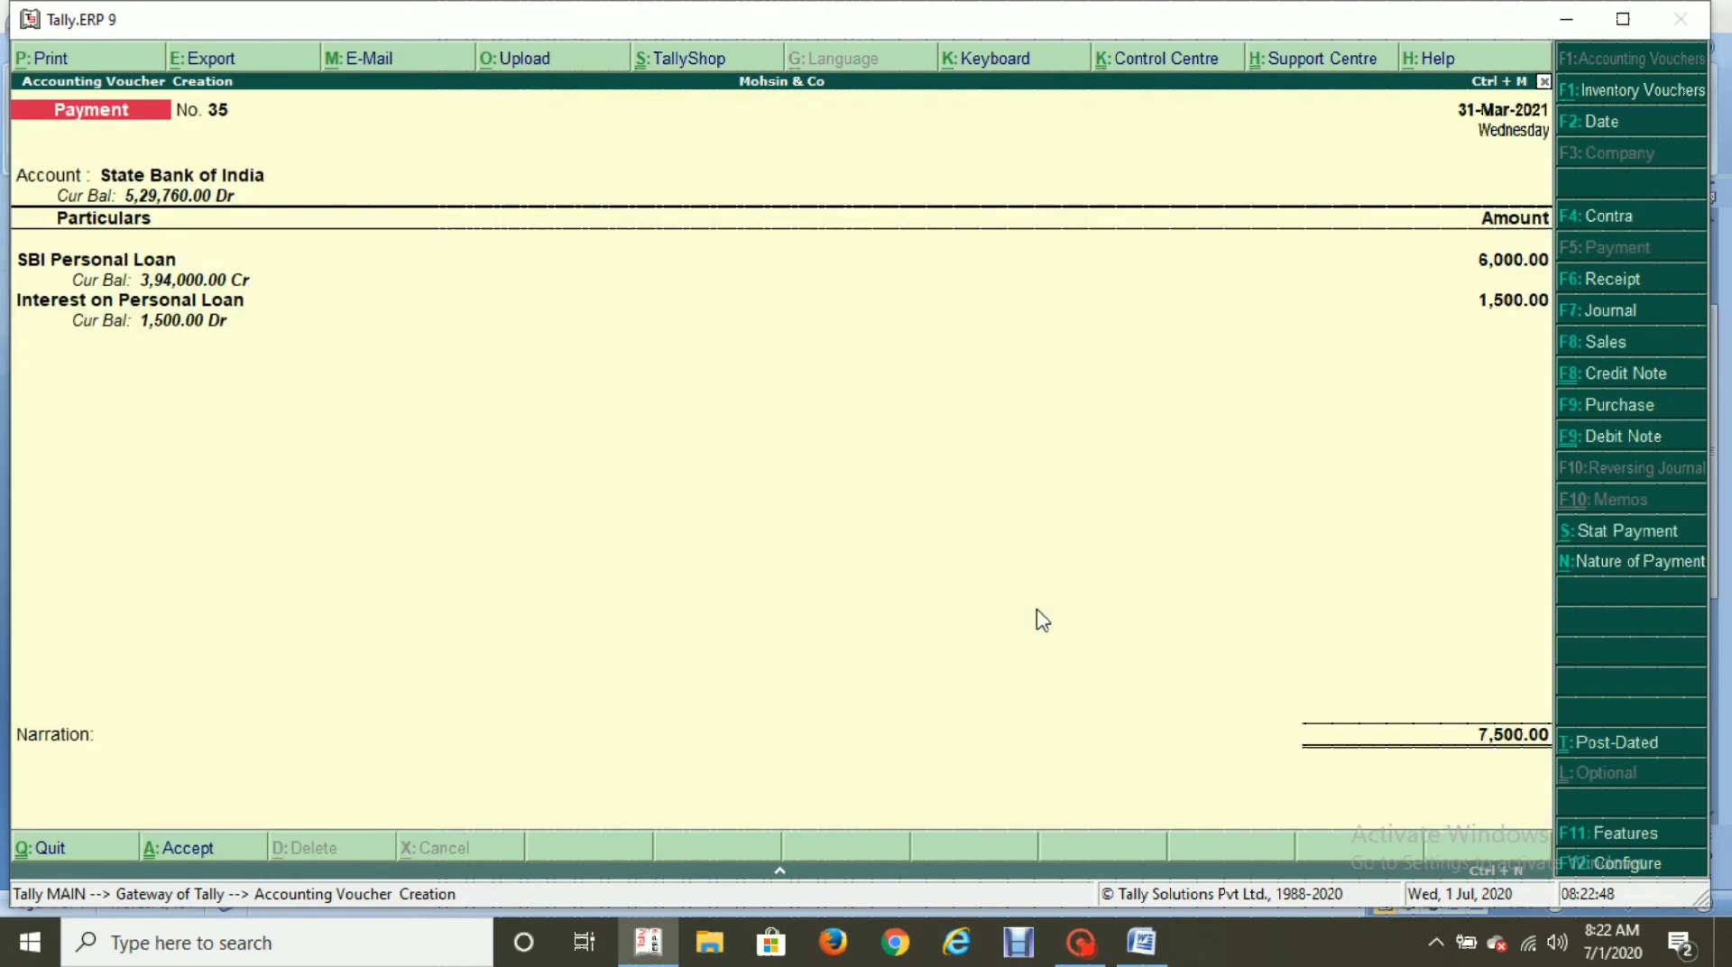
key(Return)
Look up the credit card loan's bank in the Word notes and return to Tally.ERP 9.
key(alt+Tab)
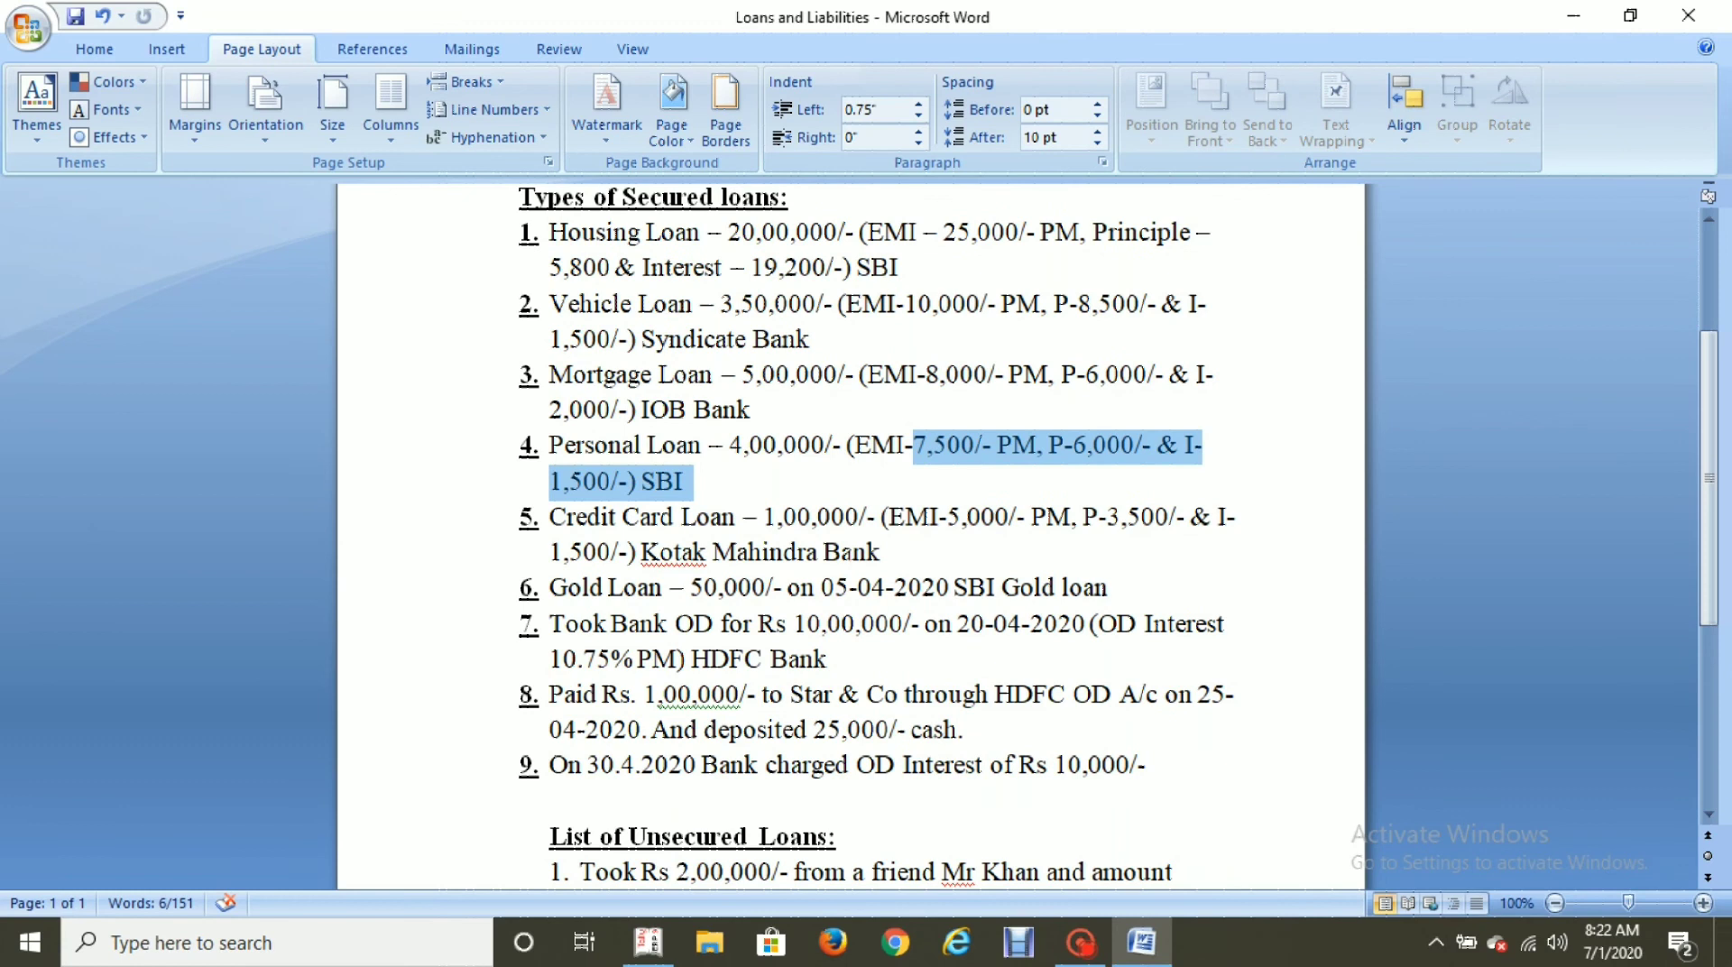
drag(642, 552, 880, 552)
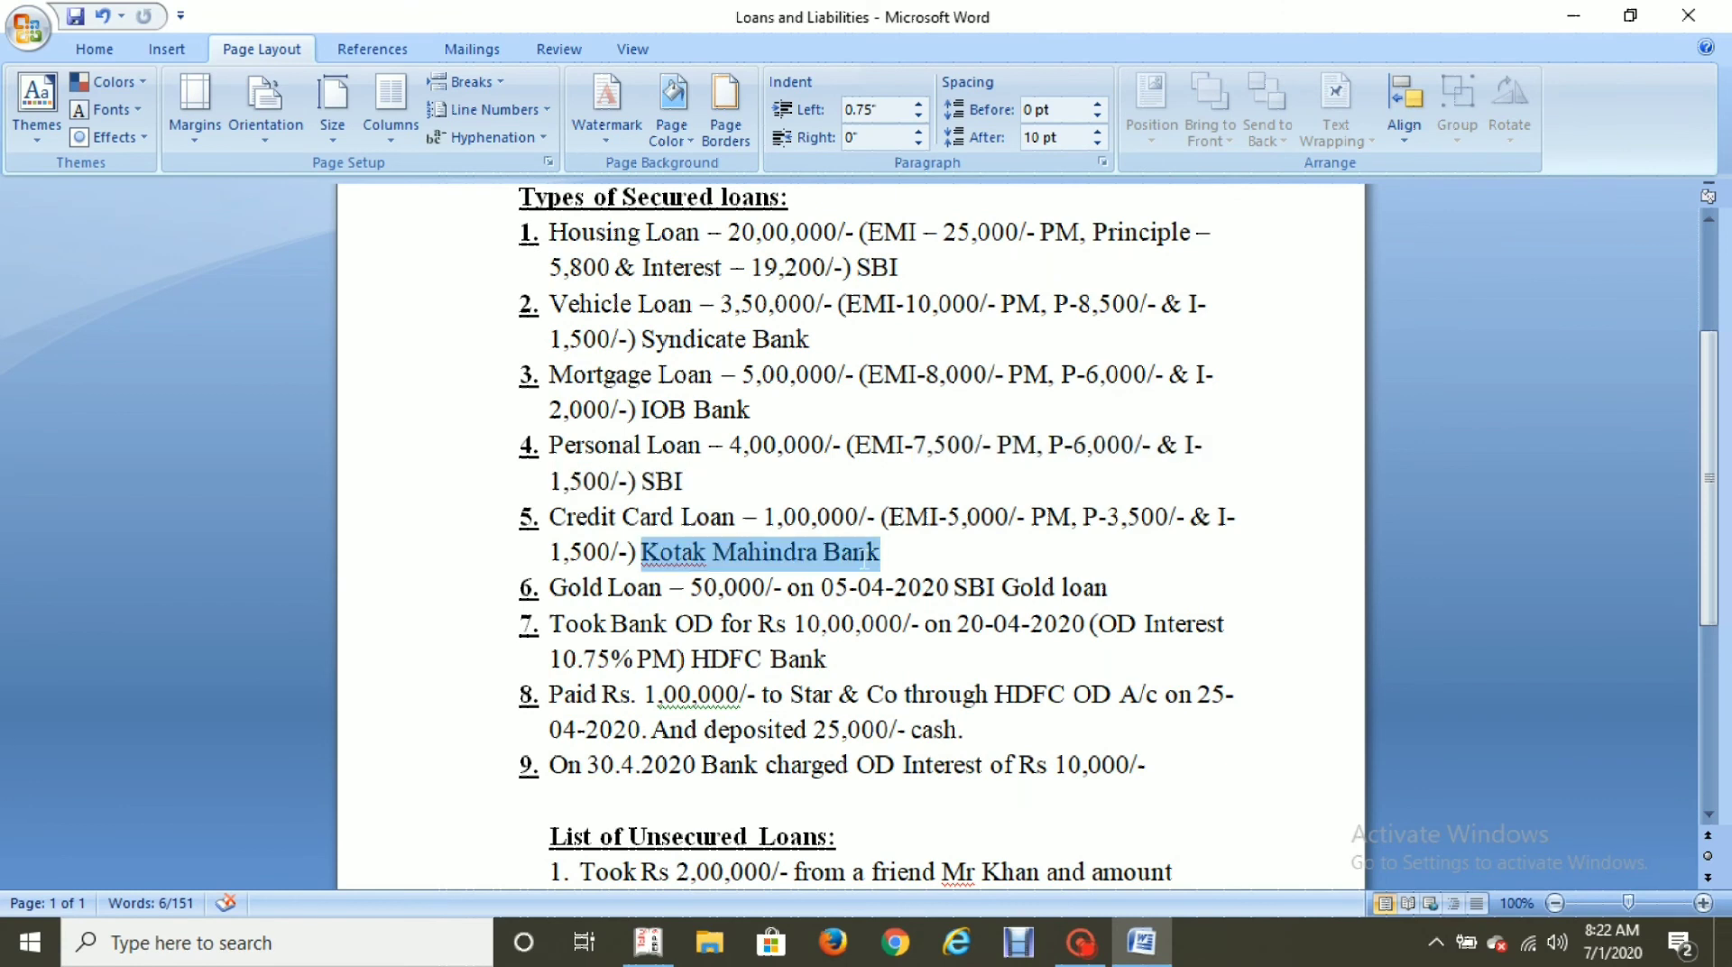
key(alt+Tab)
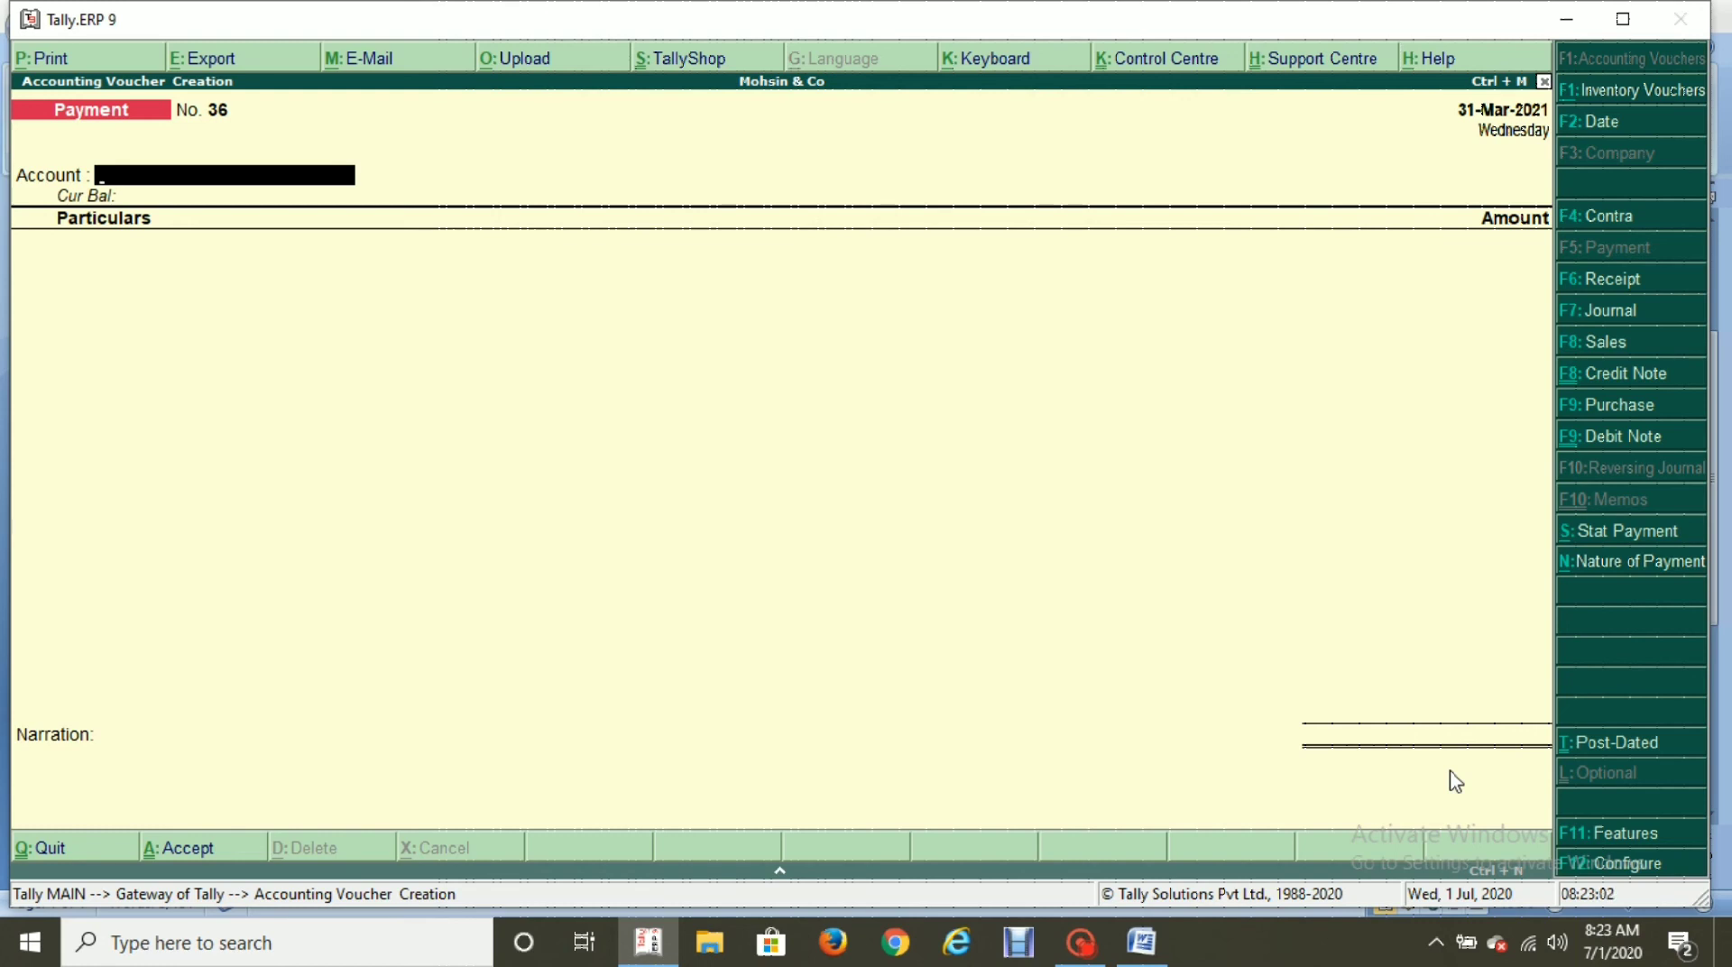
Start a receipt voucher into Kotak Mahindra Bank and choose Credit Card Loan(Kotak Mahindra Bank) as the particular.
key(F6)
text(Ko)
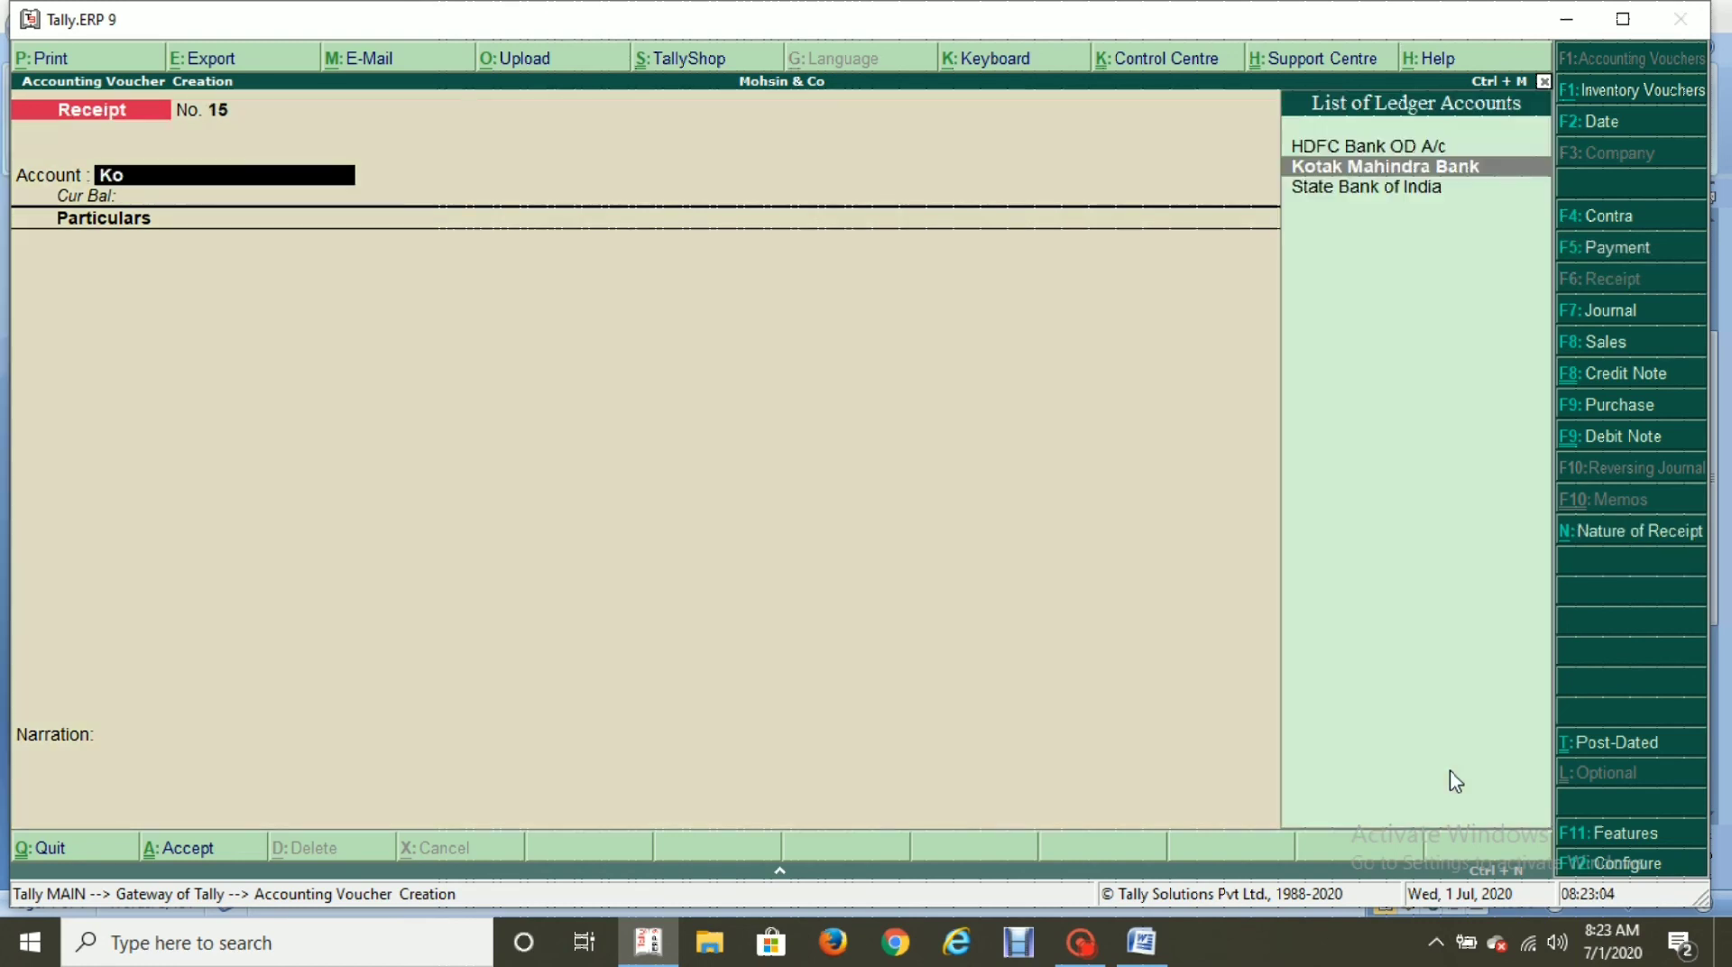
key(Return)
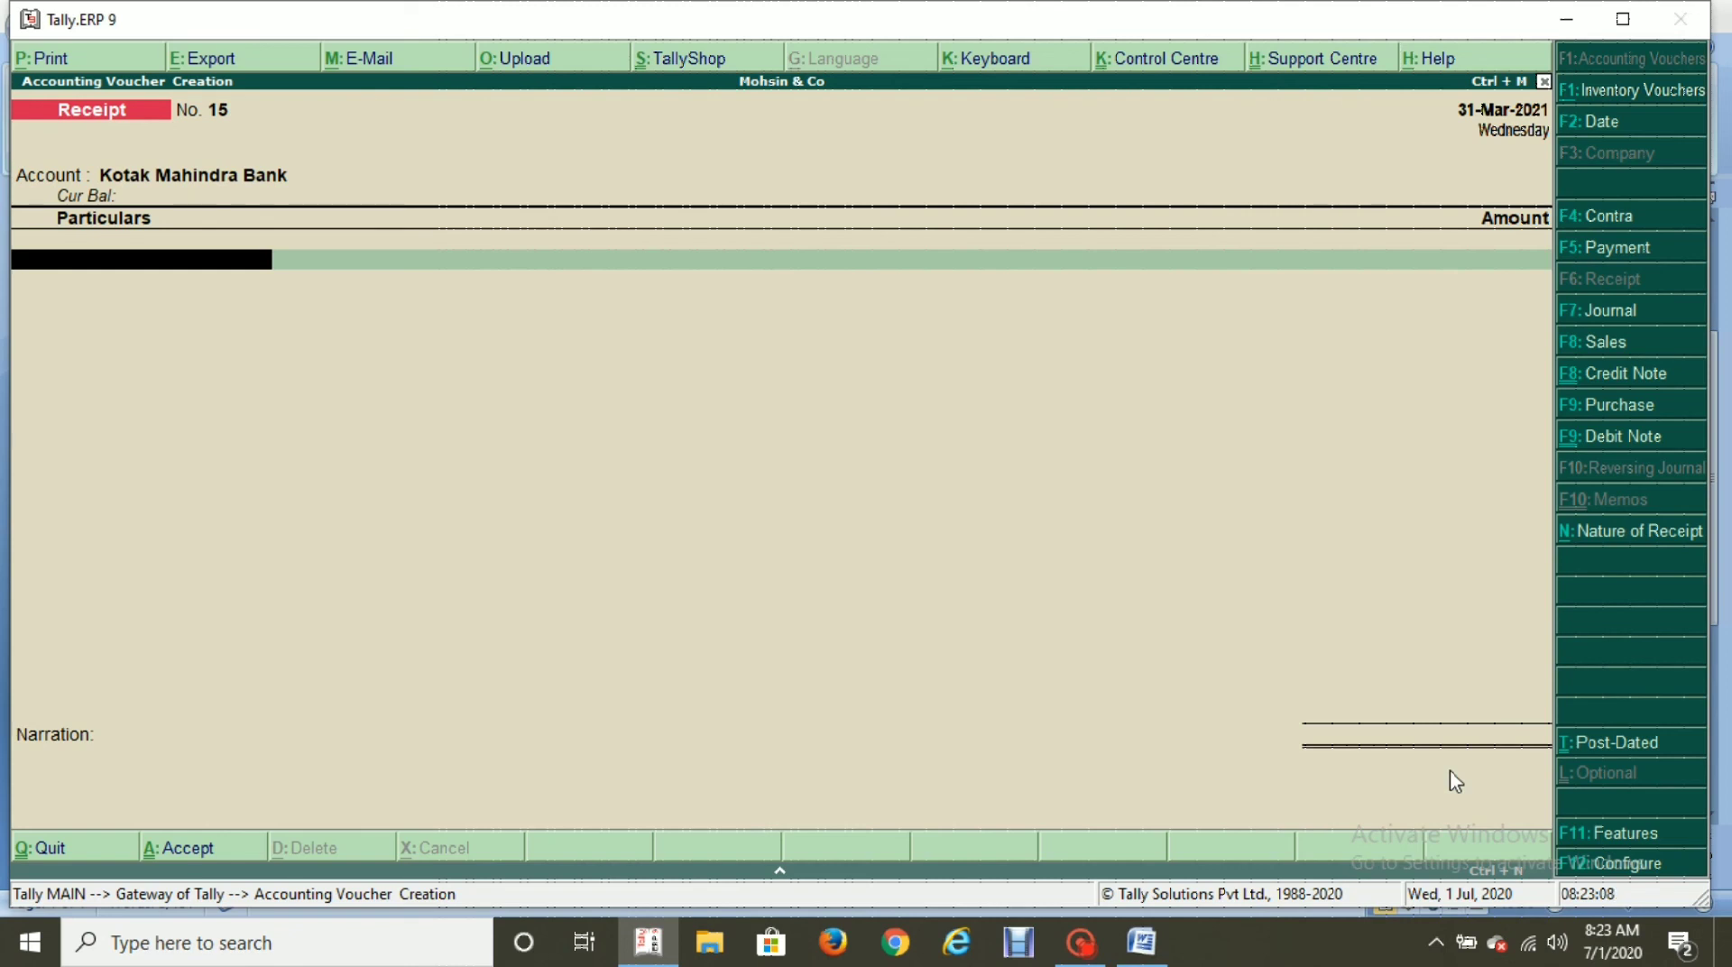
text(Cre)
key(Return)
Enter 1,00,000 for the credit card loan after rechecking the Word notes, and save the receipt voucher without a narration.
key(alt+Tab)
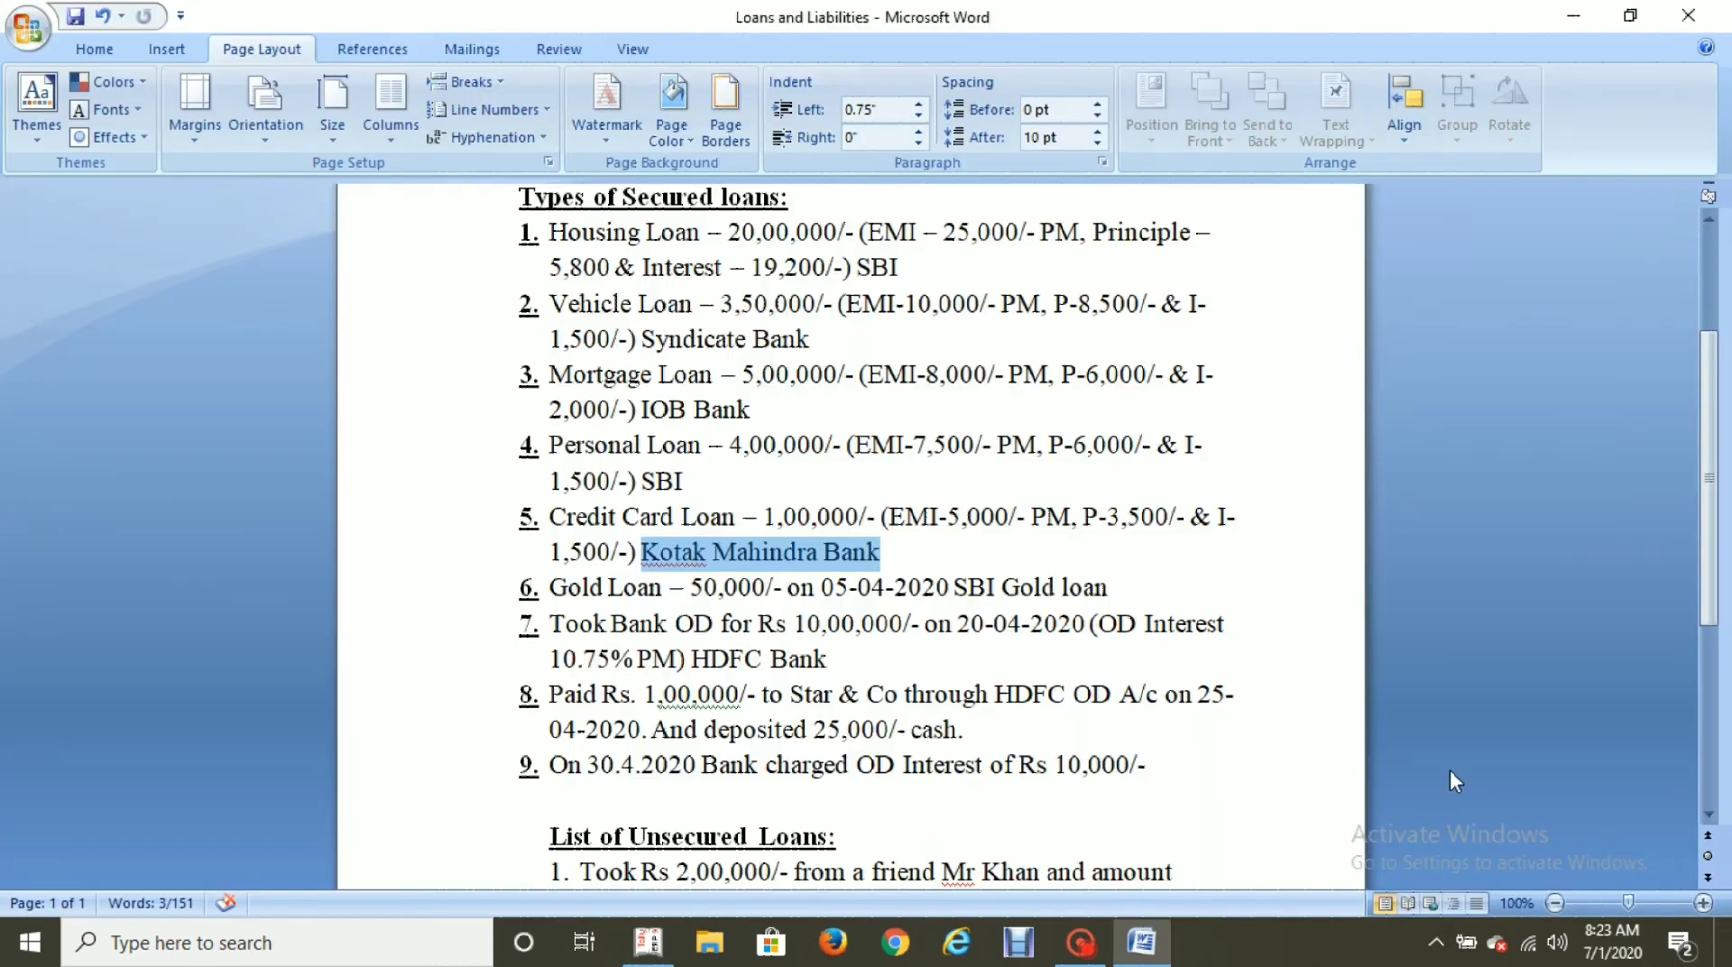
key(alt+Tab)
text(100000)
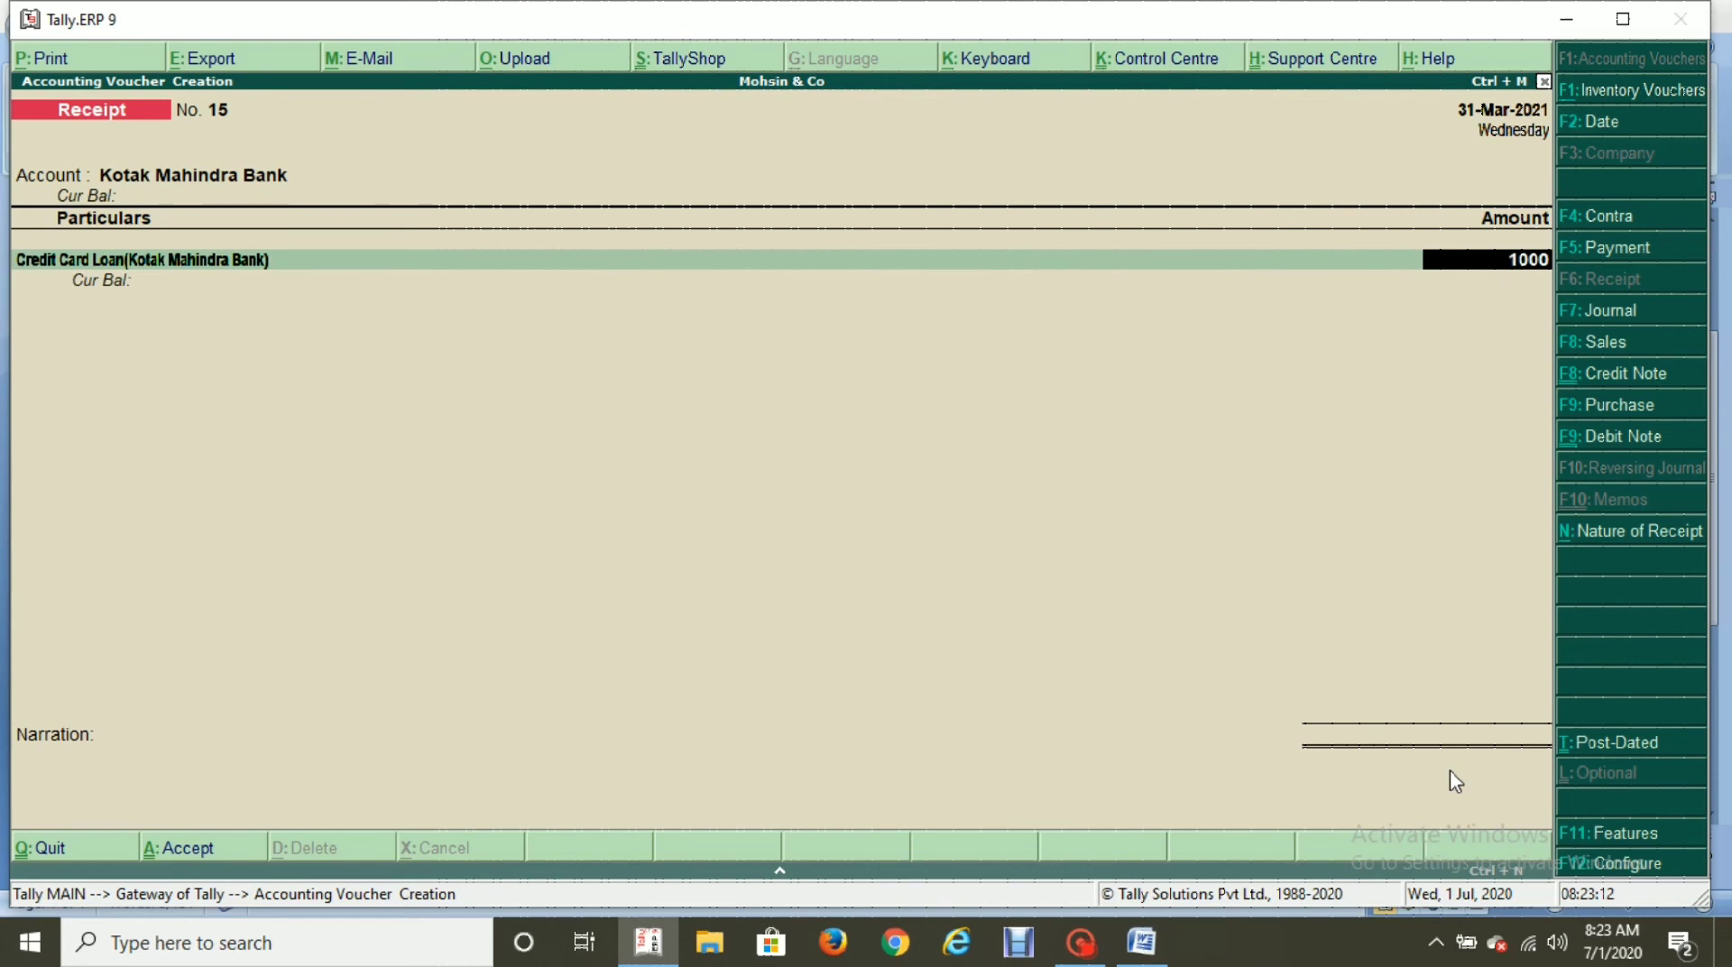
key(Return)
key(Return)
key(Return)
key(Return)
key(Return)
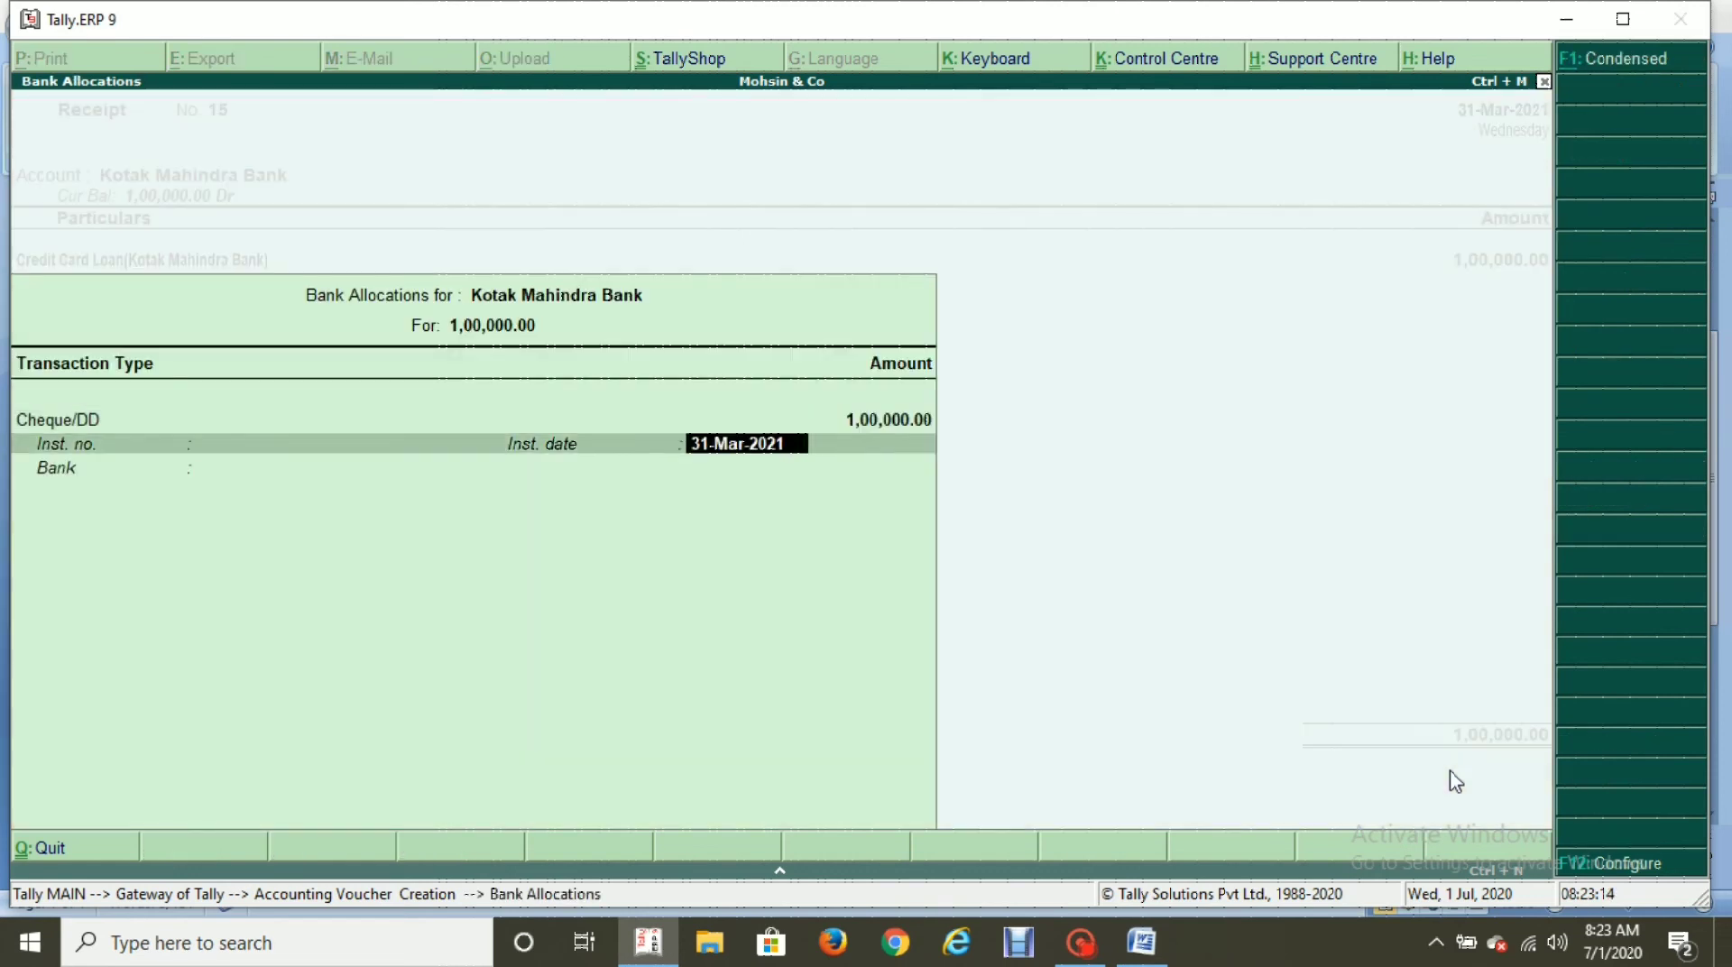
key(Return)
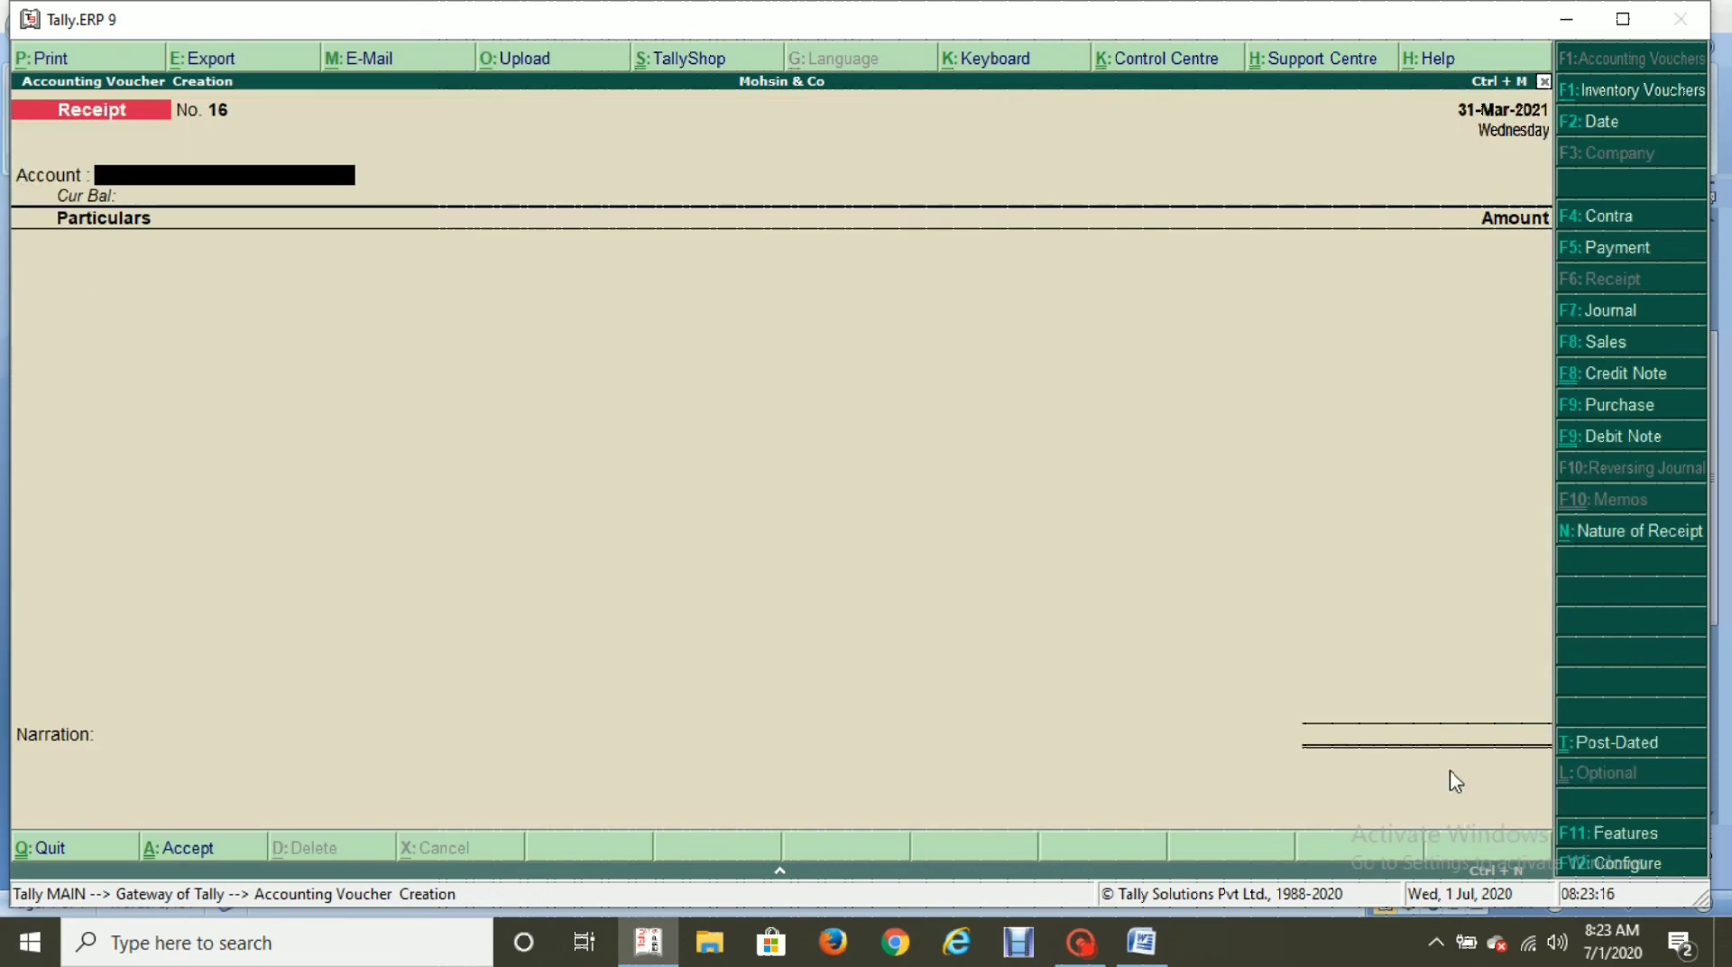
Start a payment voucher from Kotak Mahindra Bank and choose Credit Card Loan(Kotak Mahindra Bank) as the particular.
key(F5)
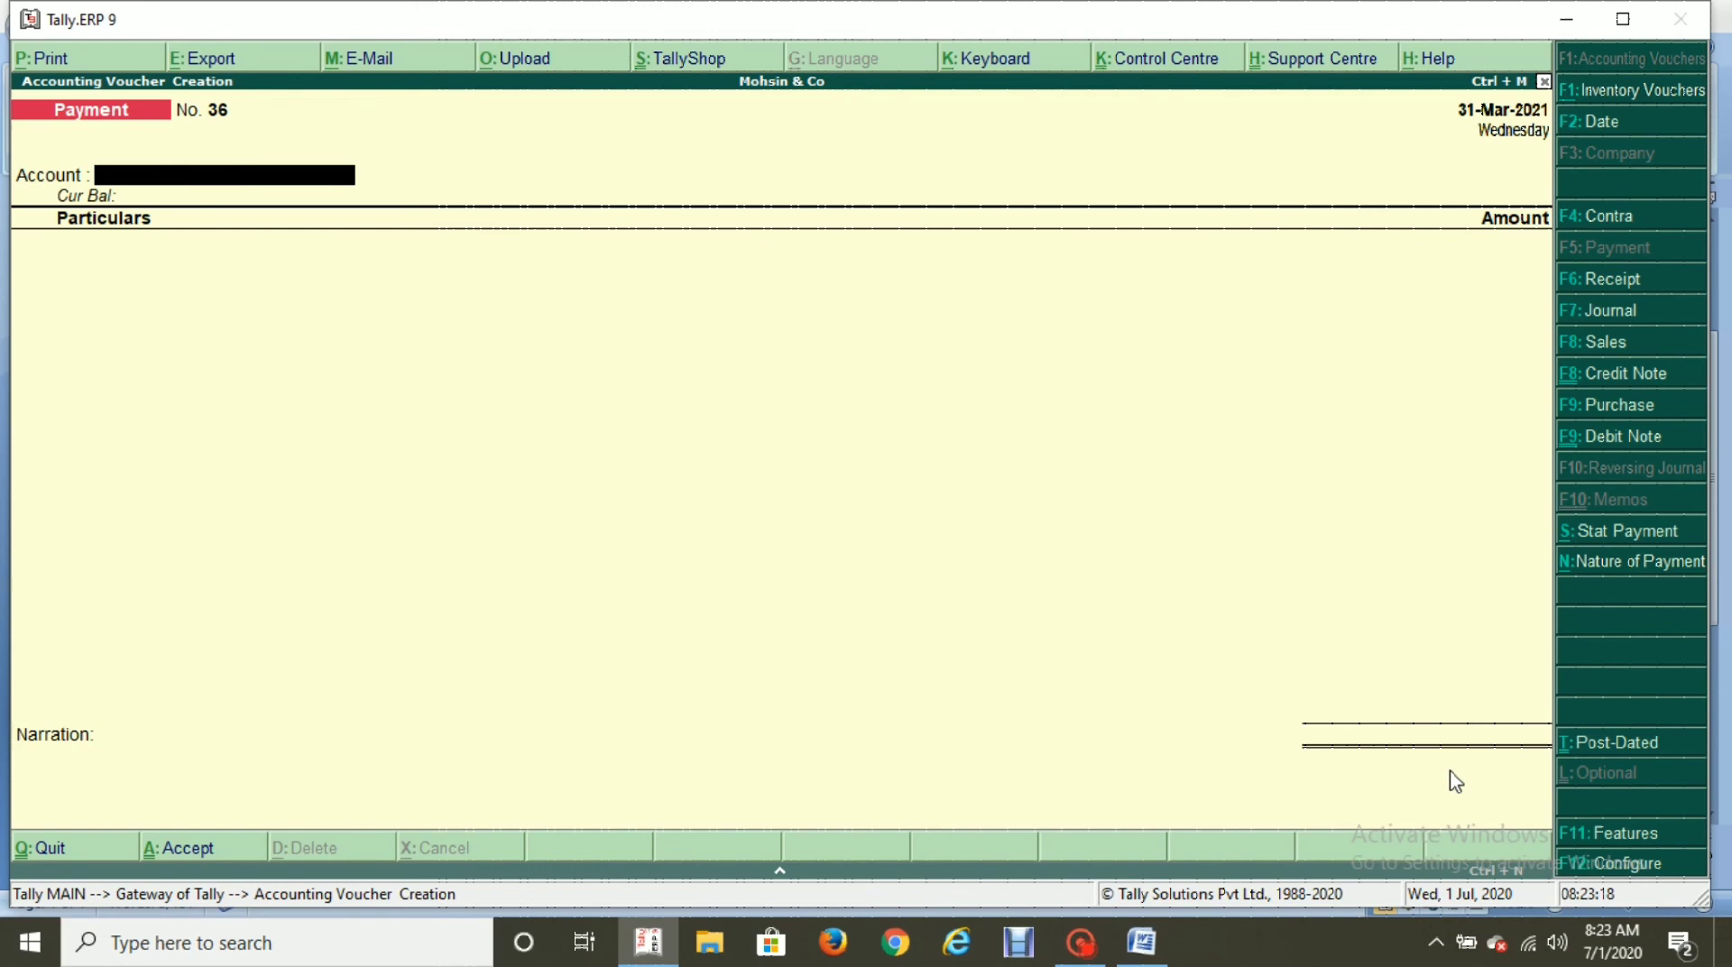
text(k)
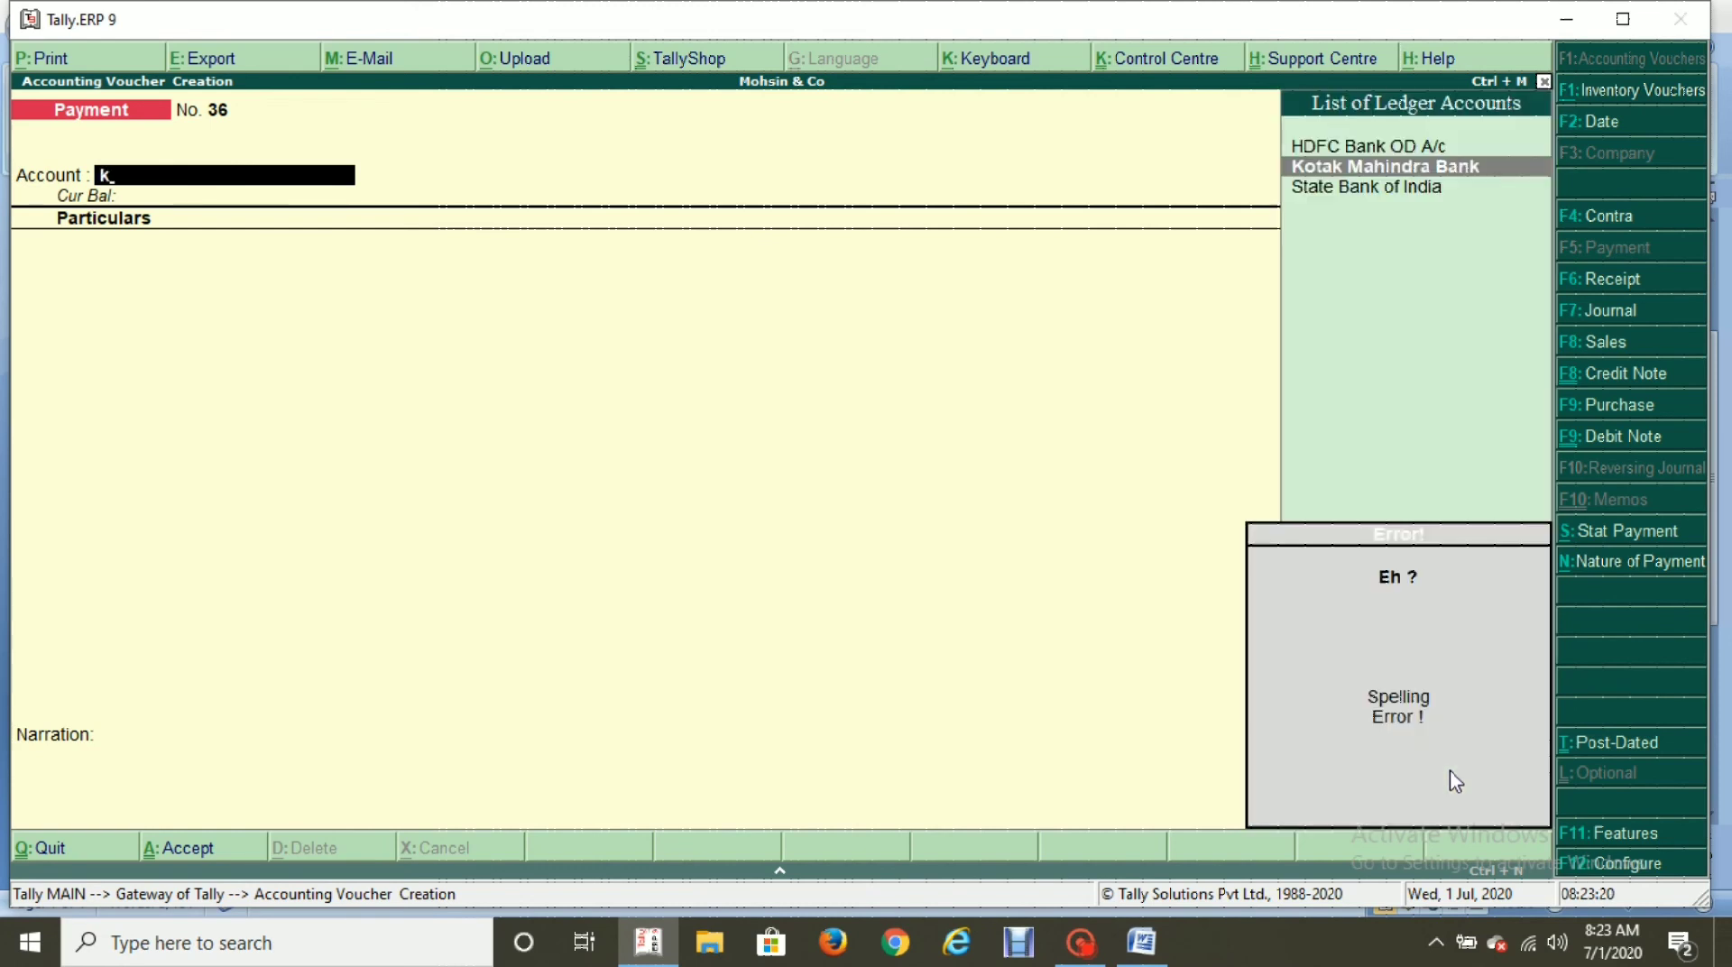
key(Return)
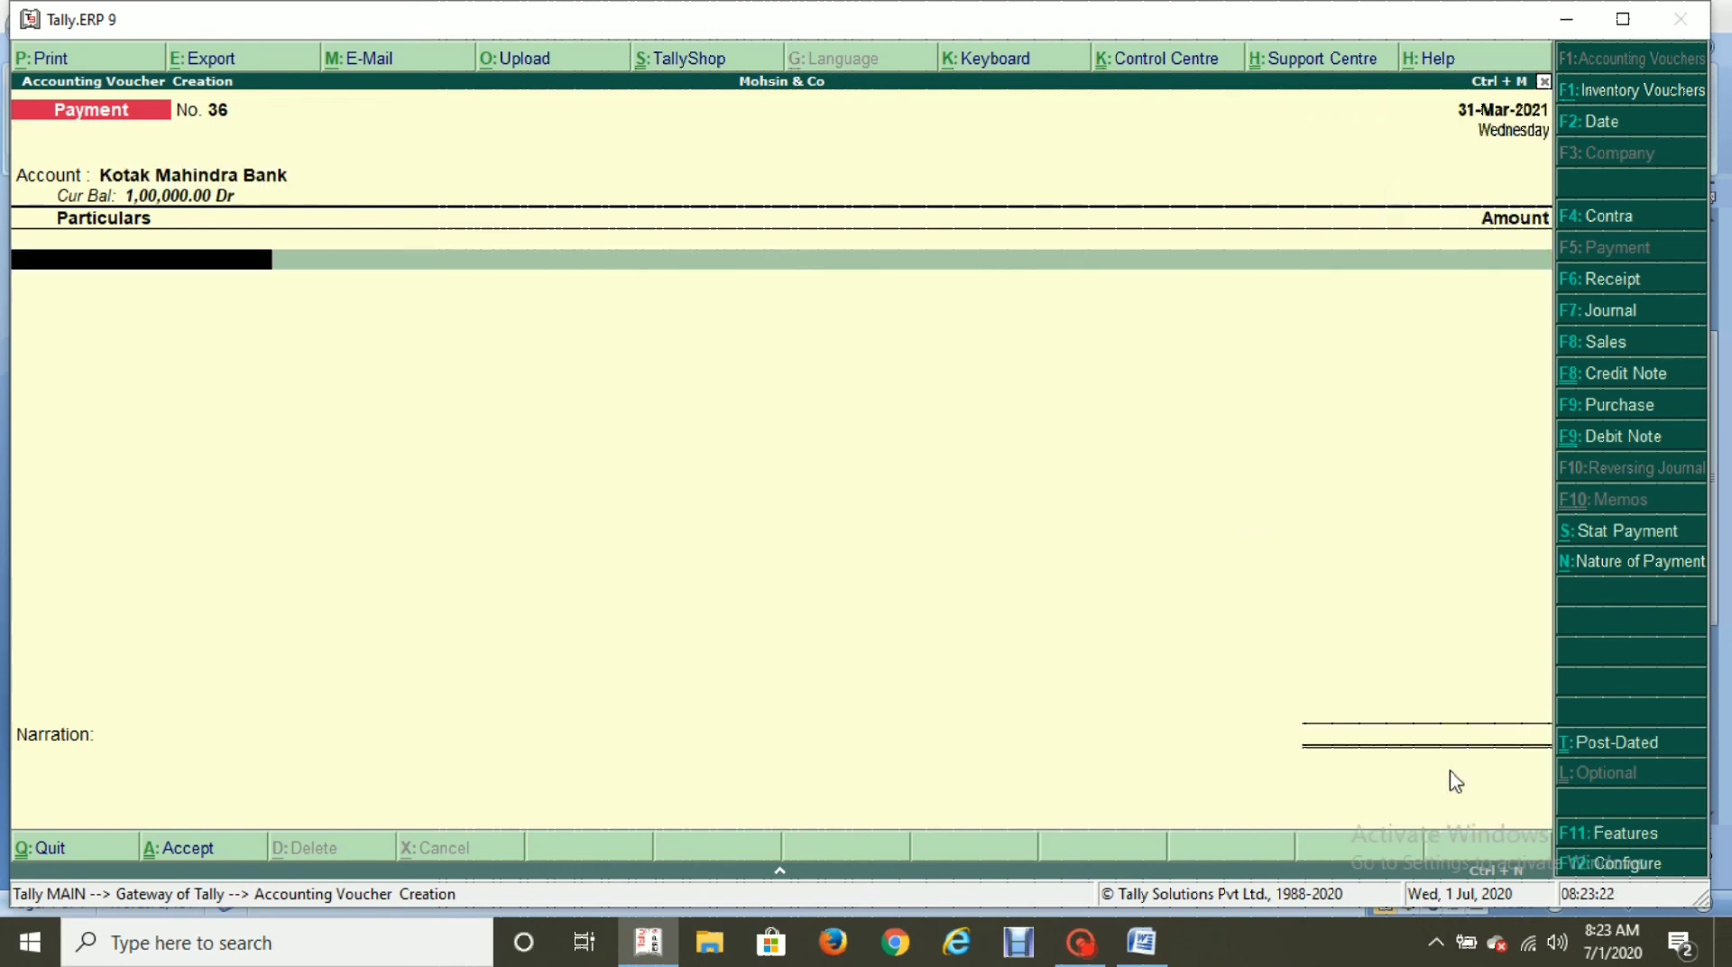
text(cre)
key(Return)
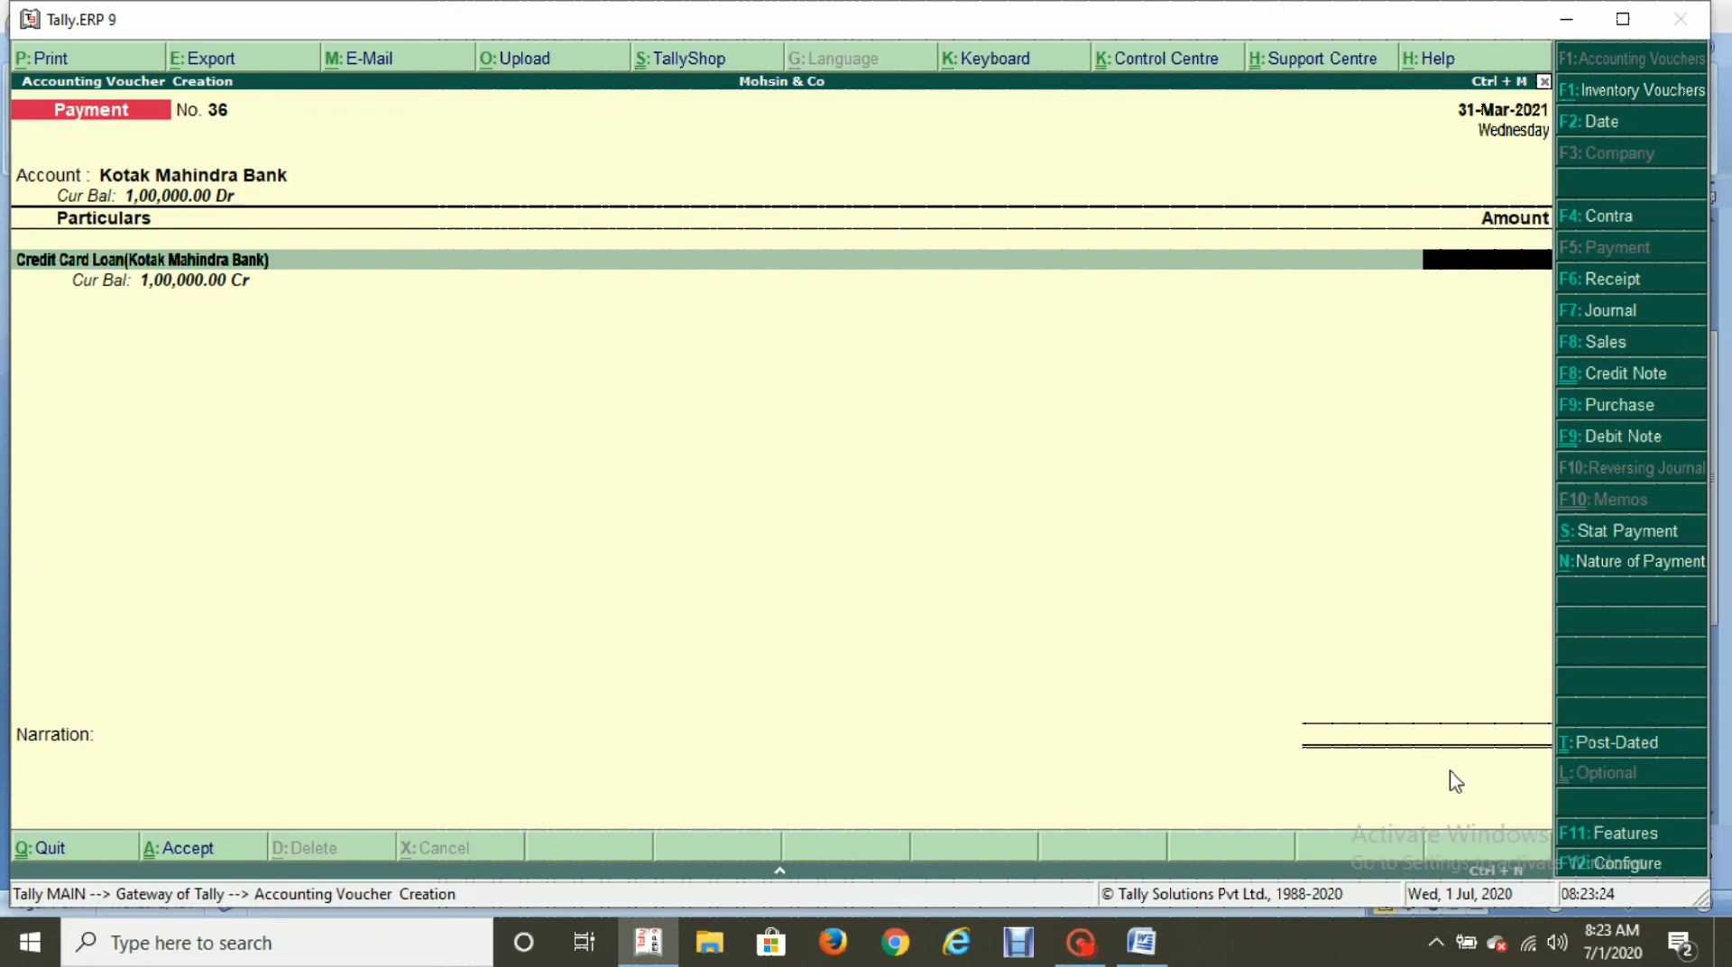
Check the credit card loan's principal in the Word notes and enter 3,500 as its amount in the payment voucher.
key(alt+Tab)
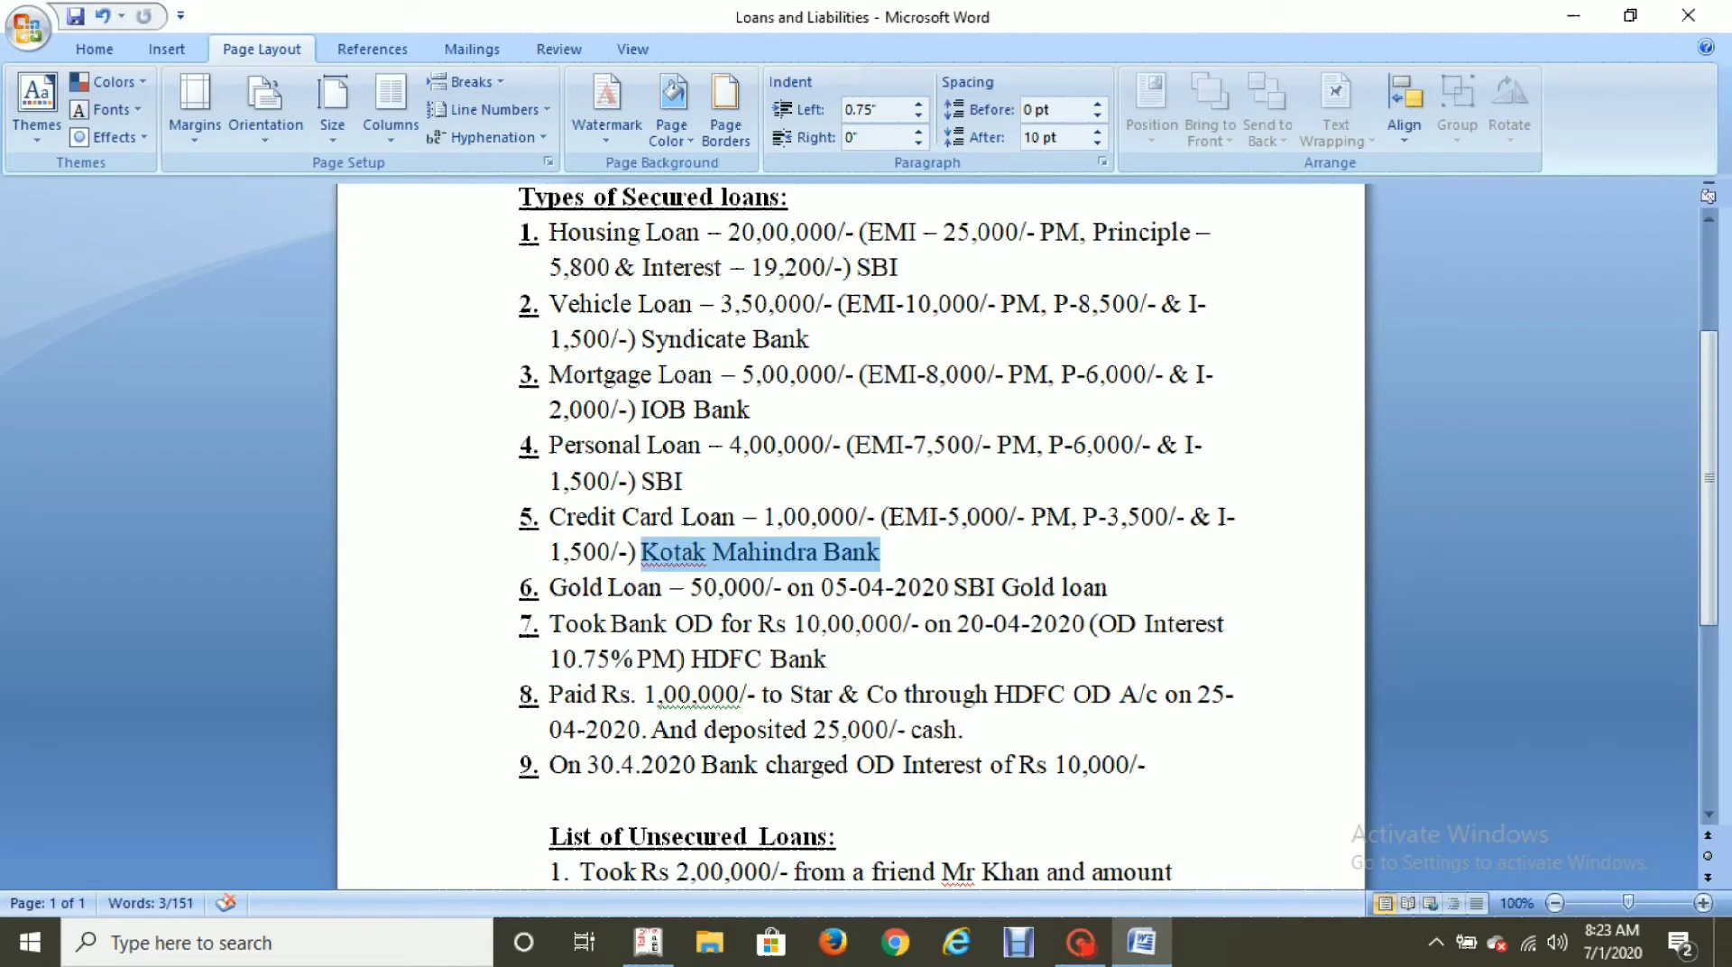
drag(1106, 518, 1153, 523)
key(alt+Tab)
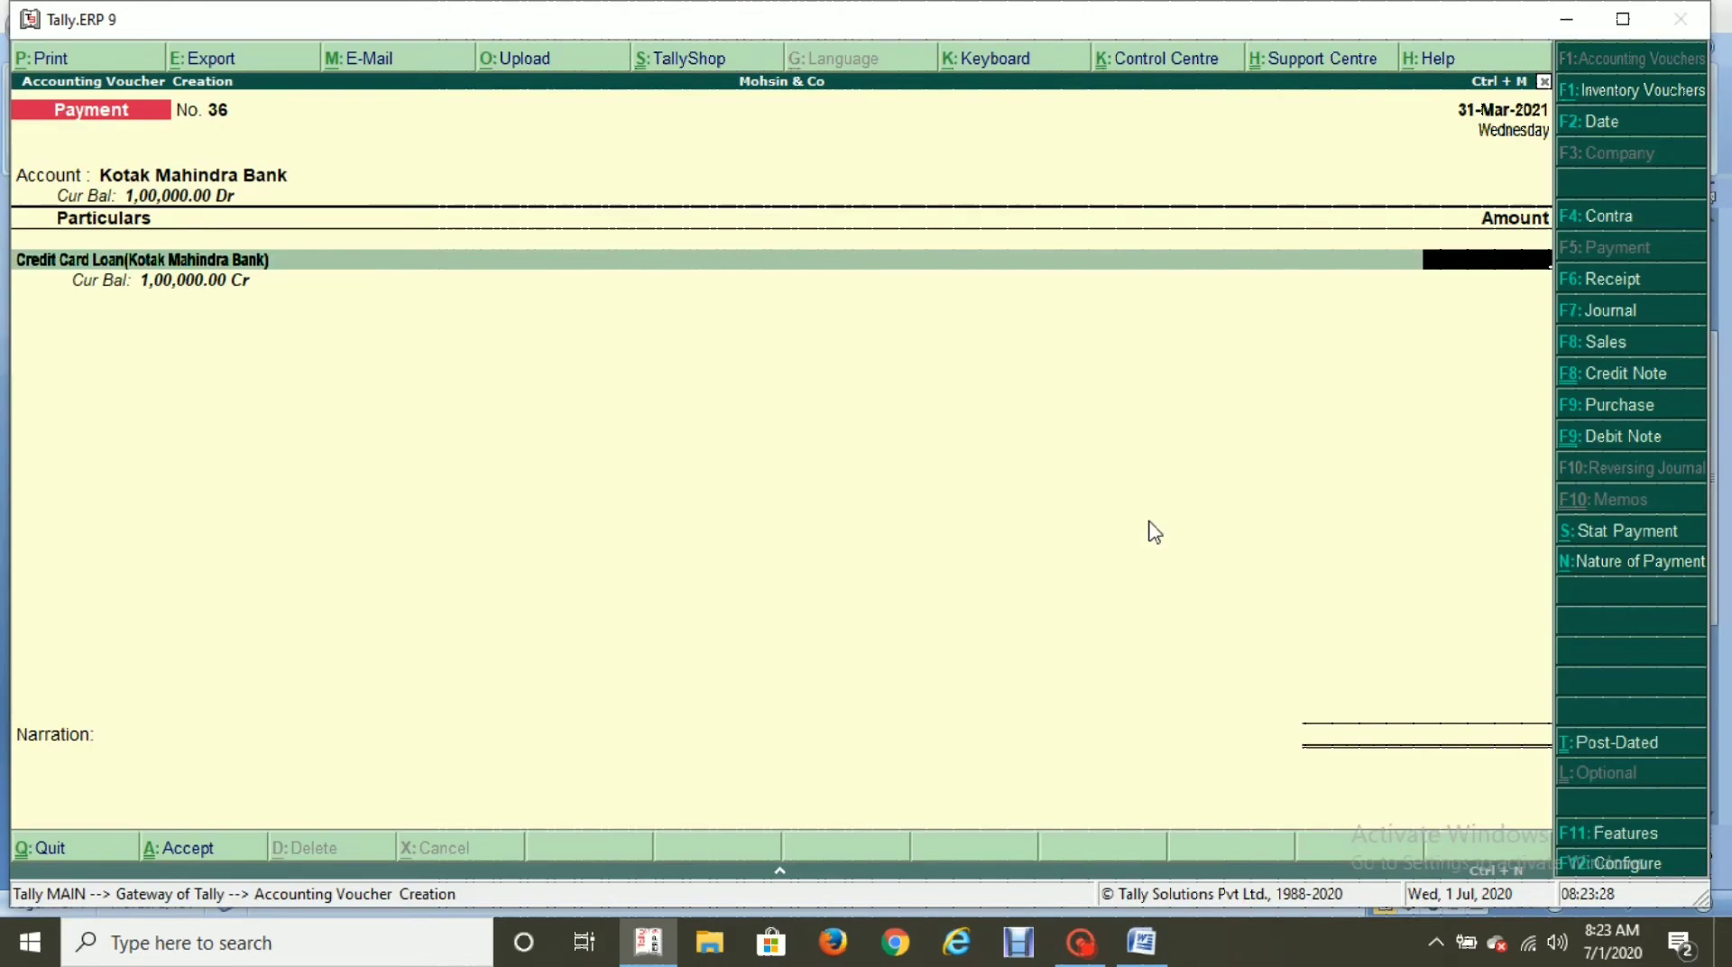
text(3500)
key(Return)
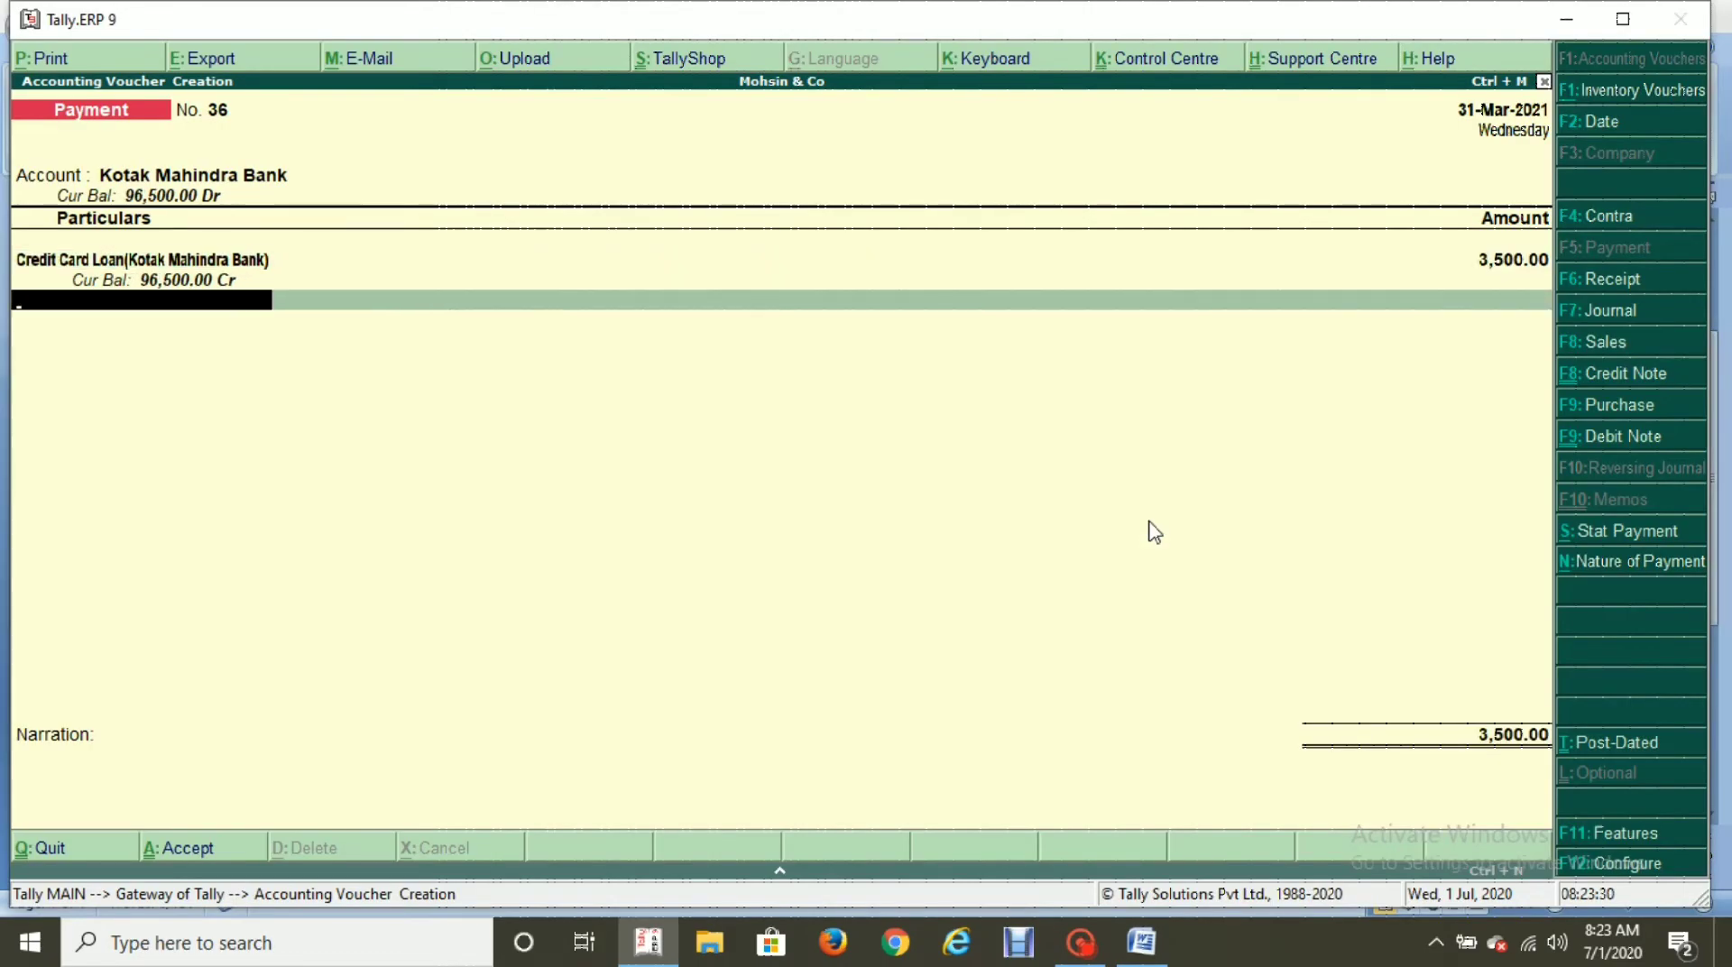
Add Interest on CC Loan with 1,500 after rechecking the Word notes, and save the payment voucher without a narration.
text(interest on CC Loan)
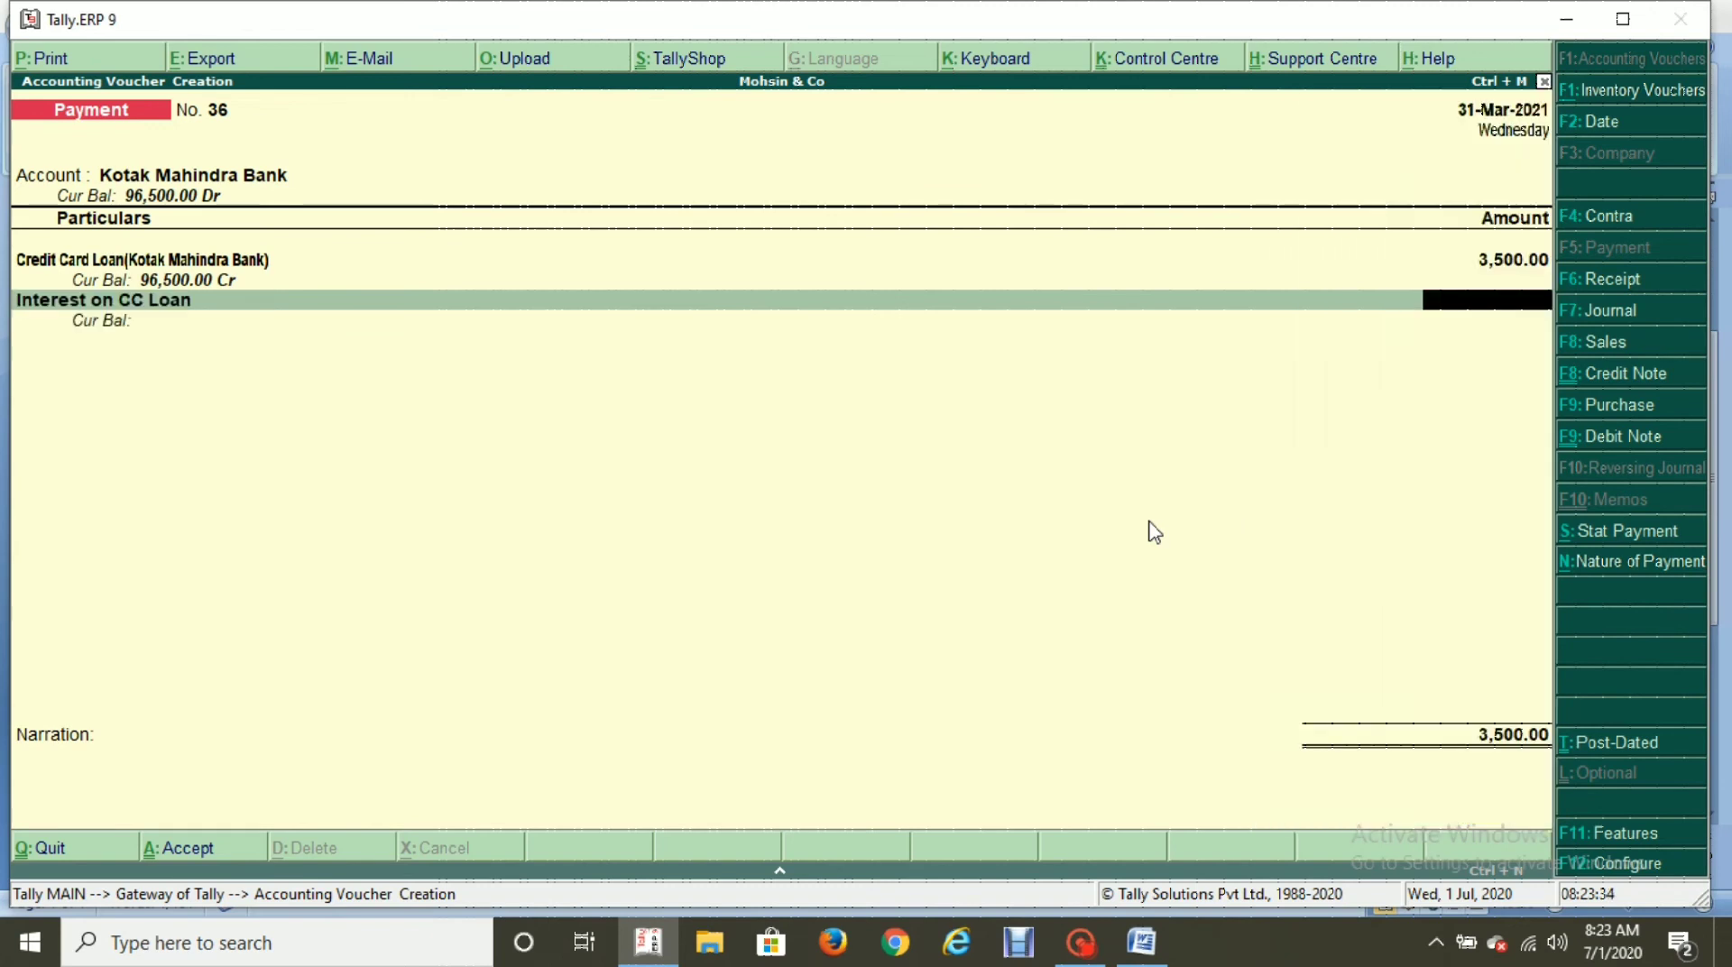
key(alt+Tab)
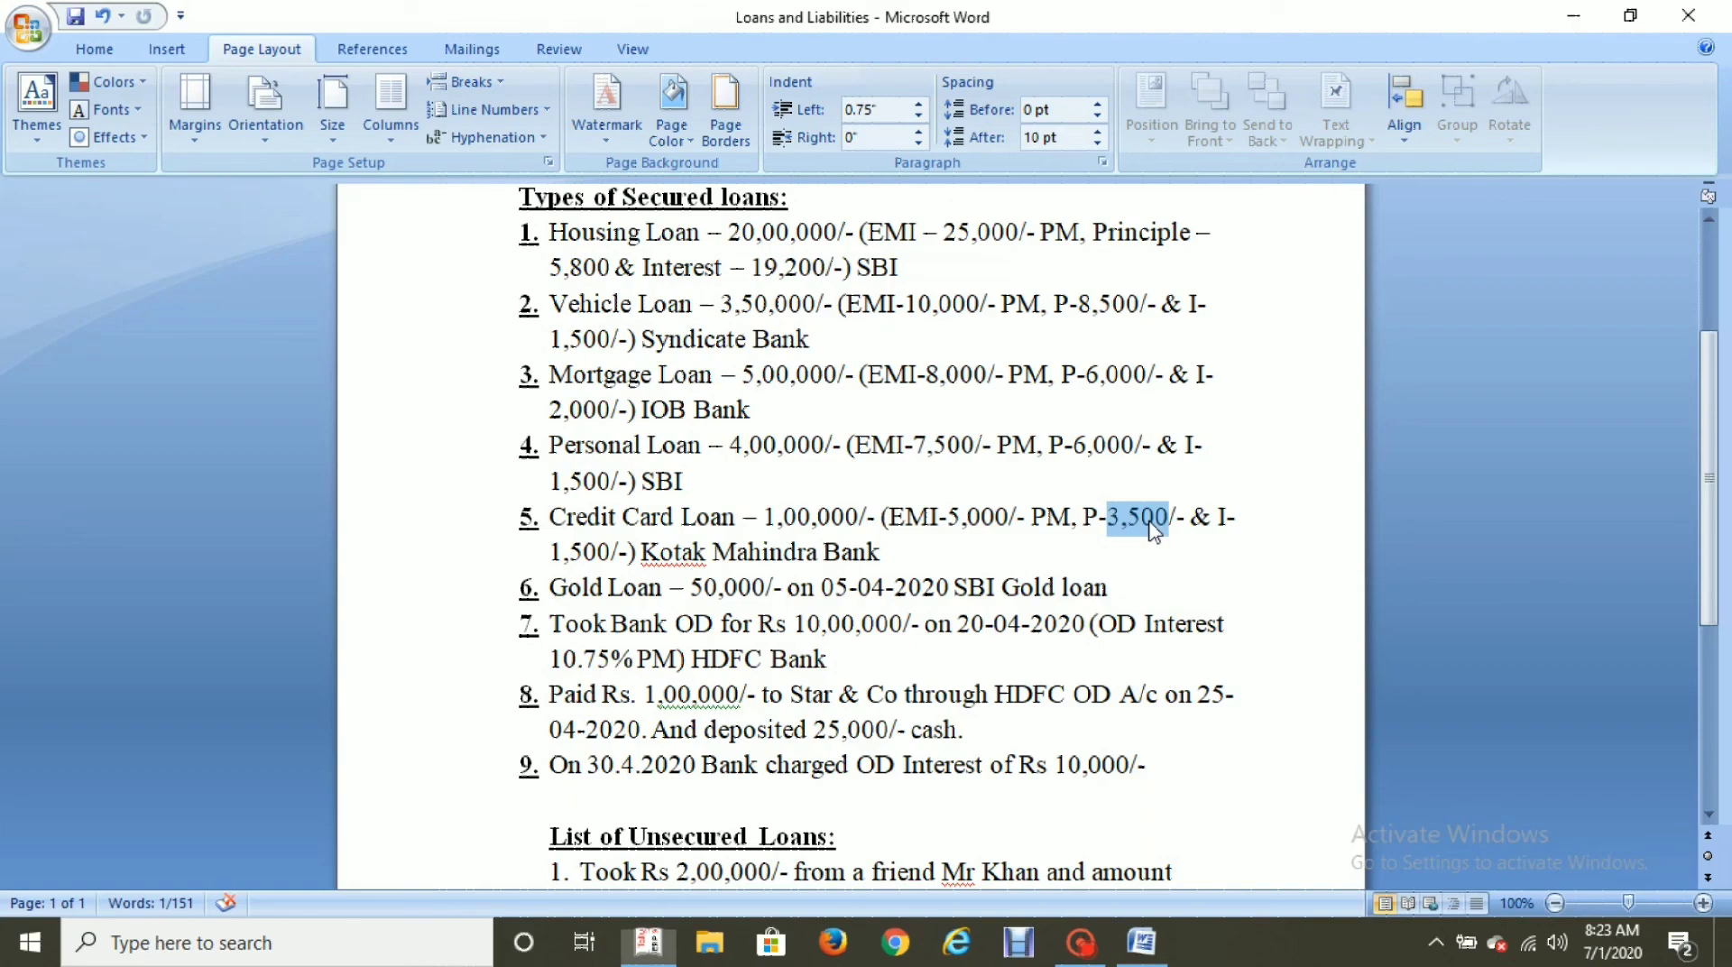
key(alt+Tab)
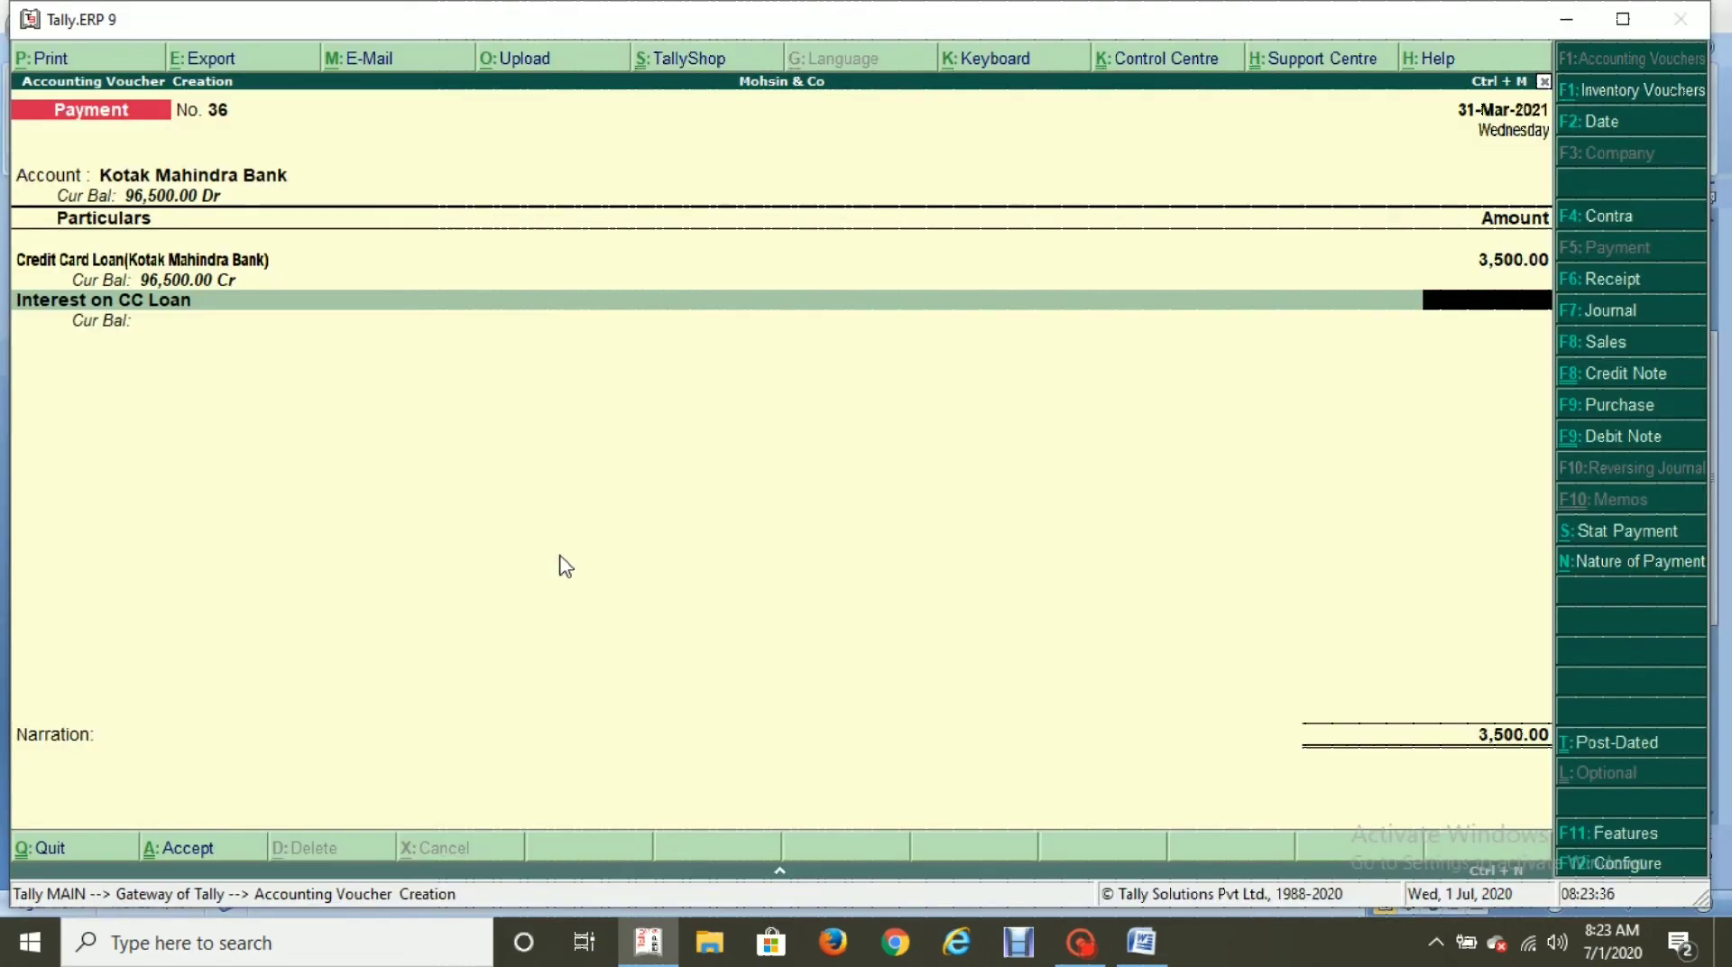
text(1500)
key(Return)
key(Return)
key(Return)
key(Return)
key(Return)
key(Return)
key(Return)
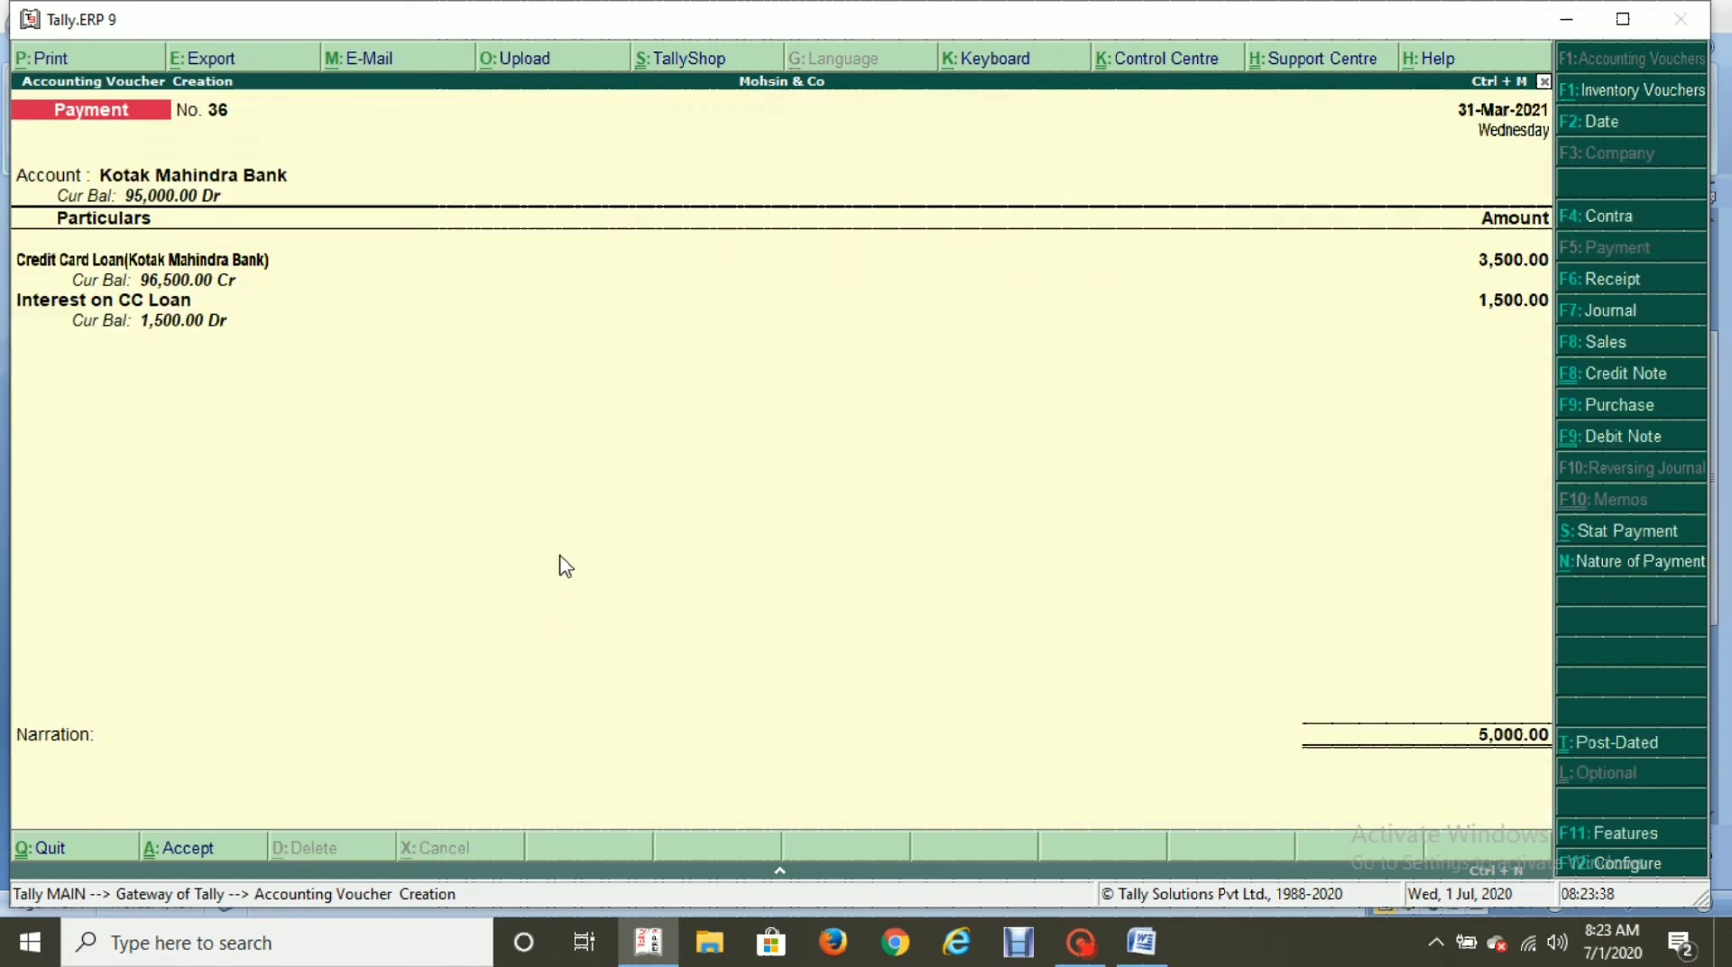
Look up the gold loan amount in the Word notes and return to Tally.ERP 9.
key(alt+Tab)
scroll(850, 532, down, 3)
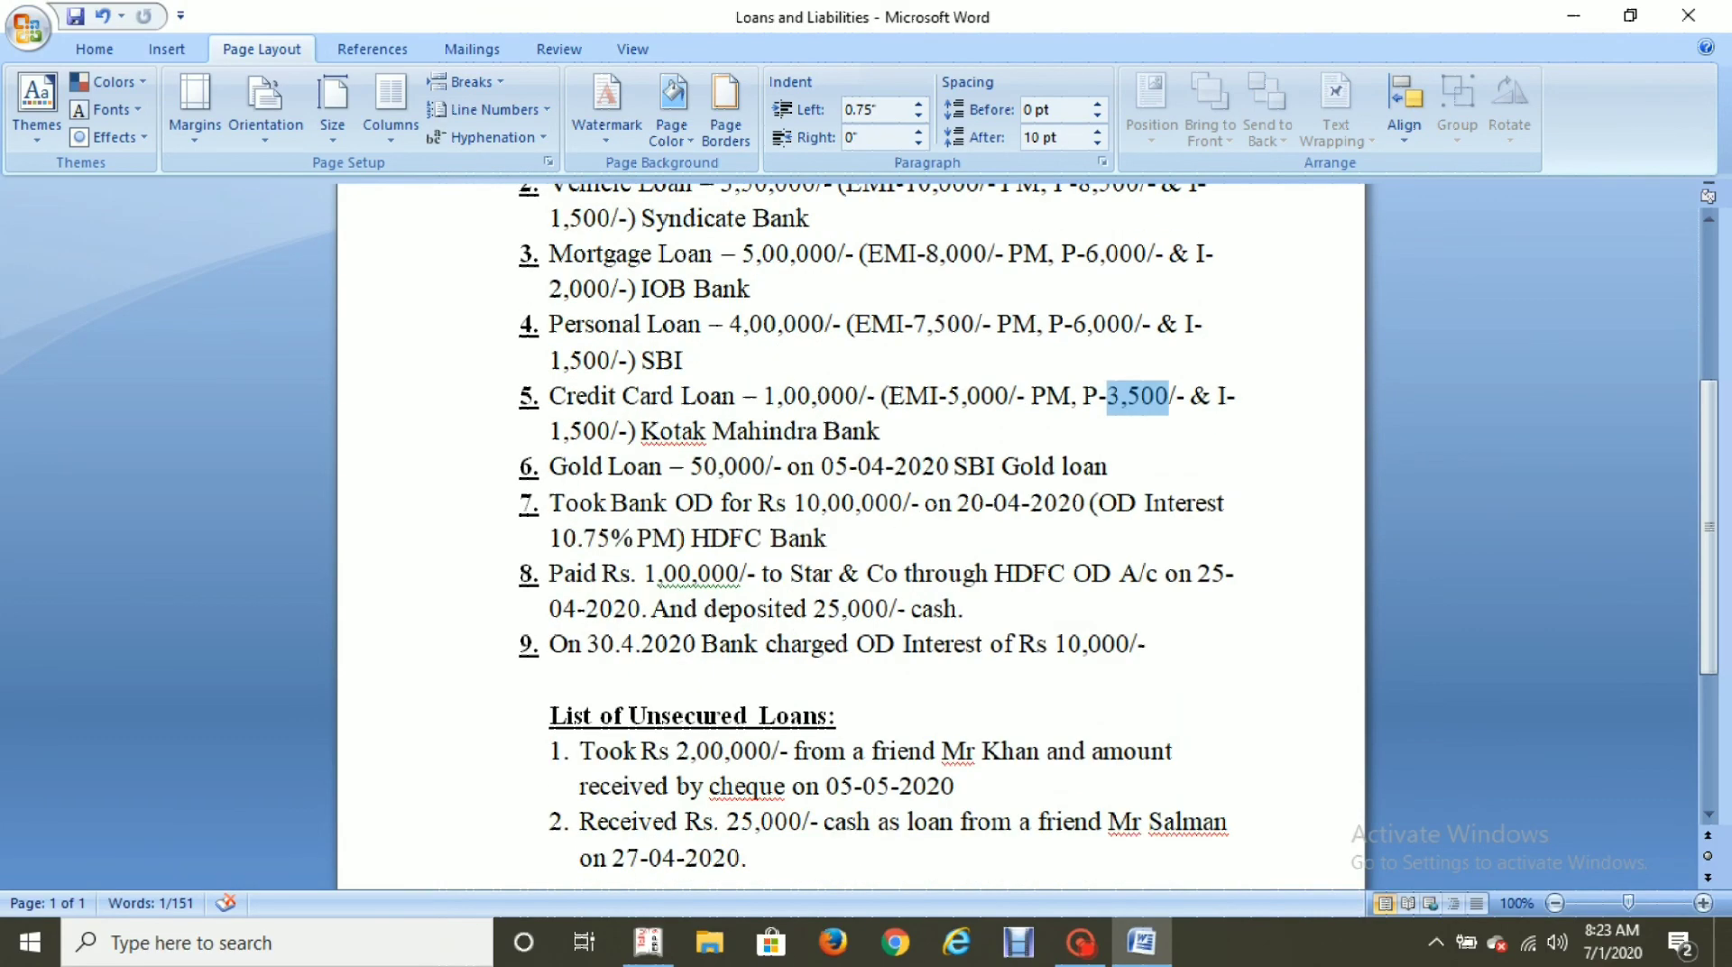
drag(691, 467, 765, 469)
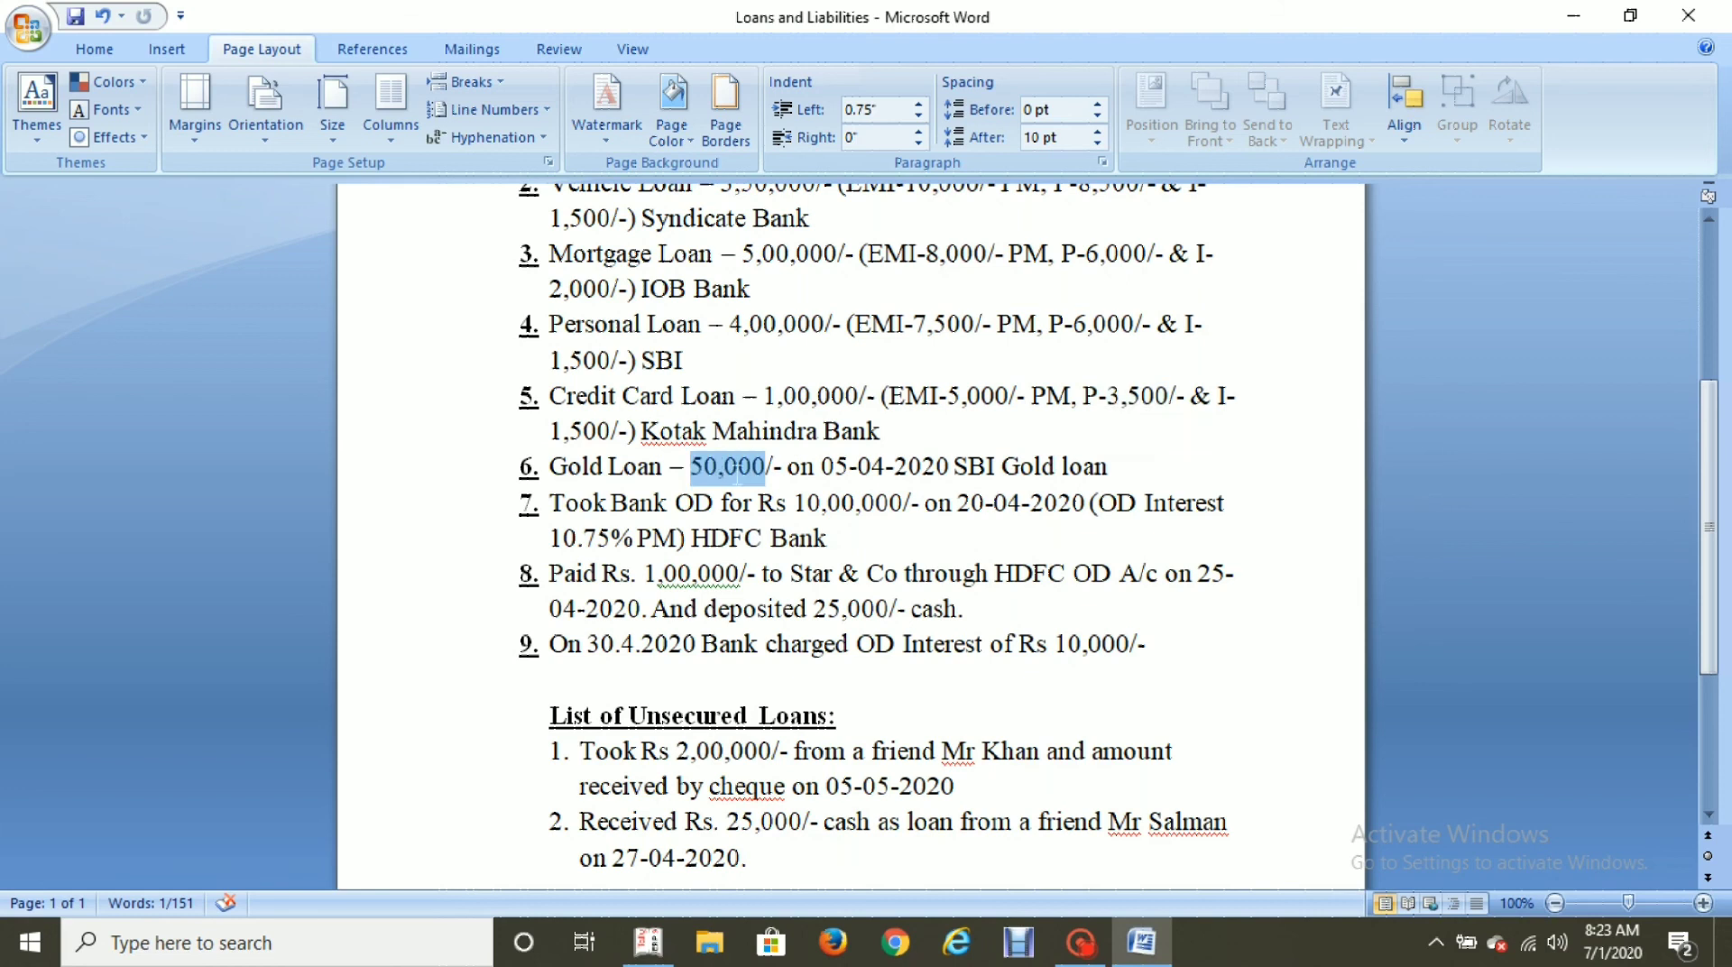
key(alt+Tab)
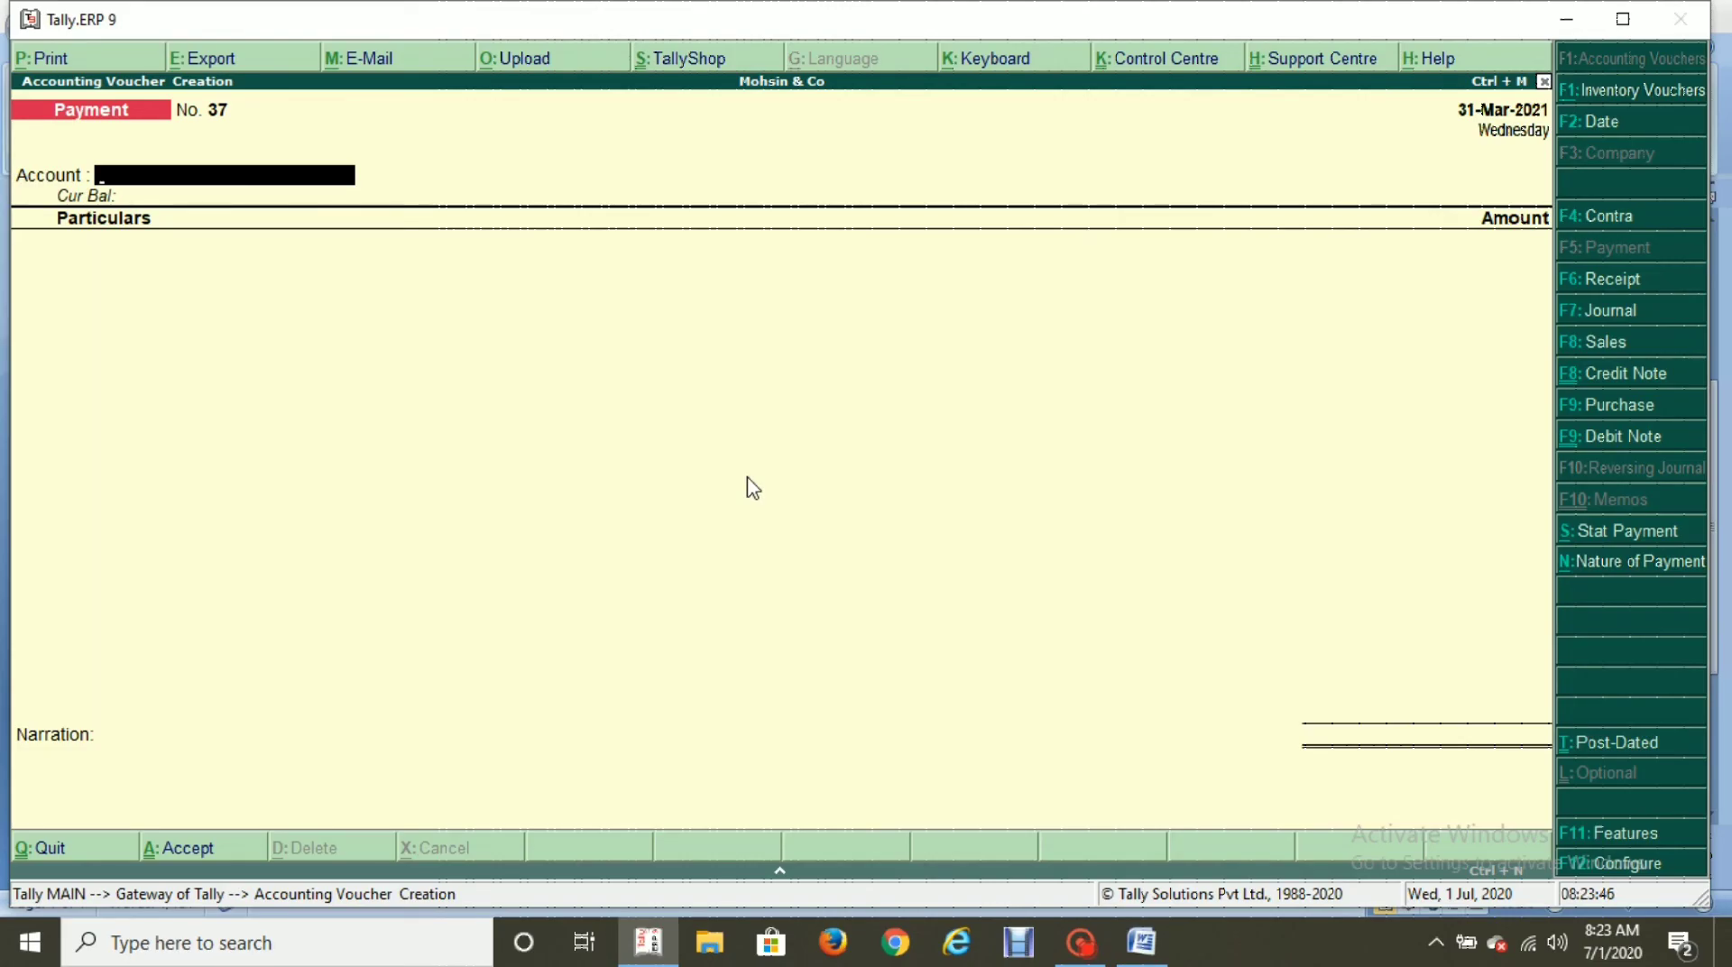
Start a receipt voucher into State Bank of India and choose Gold Loan (SBI) as the particular.
key(F6)
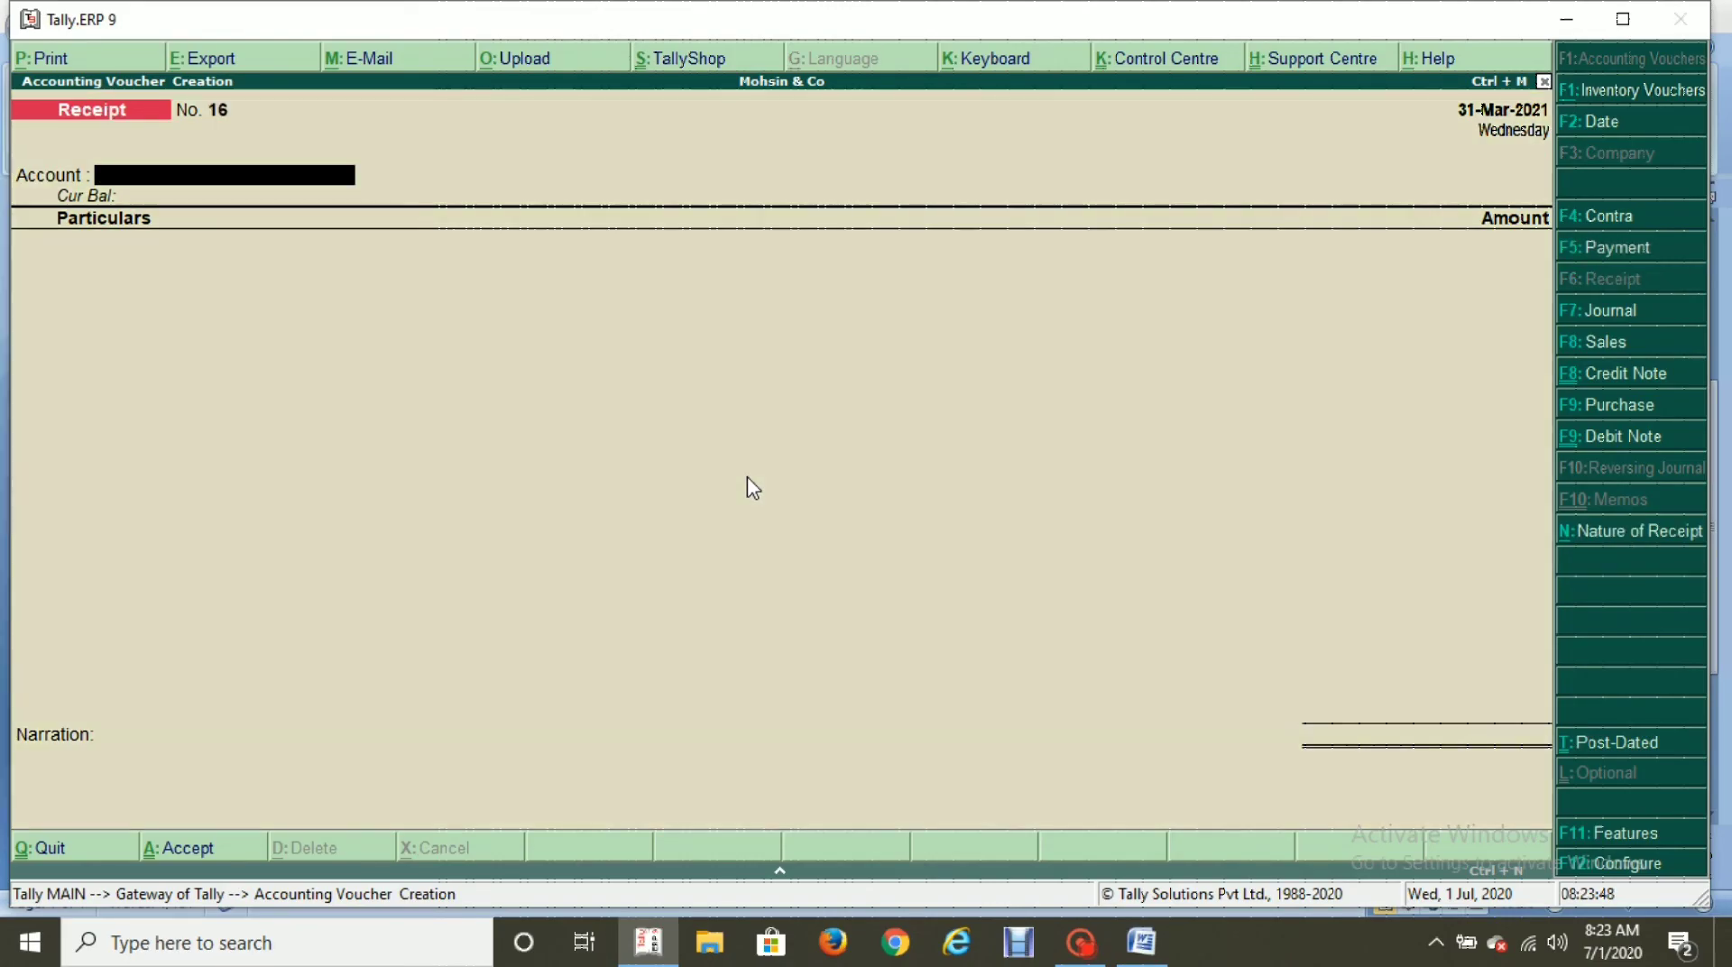
text(sta)
key(Return)
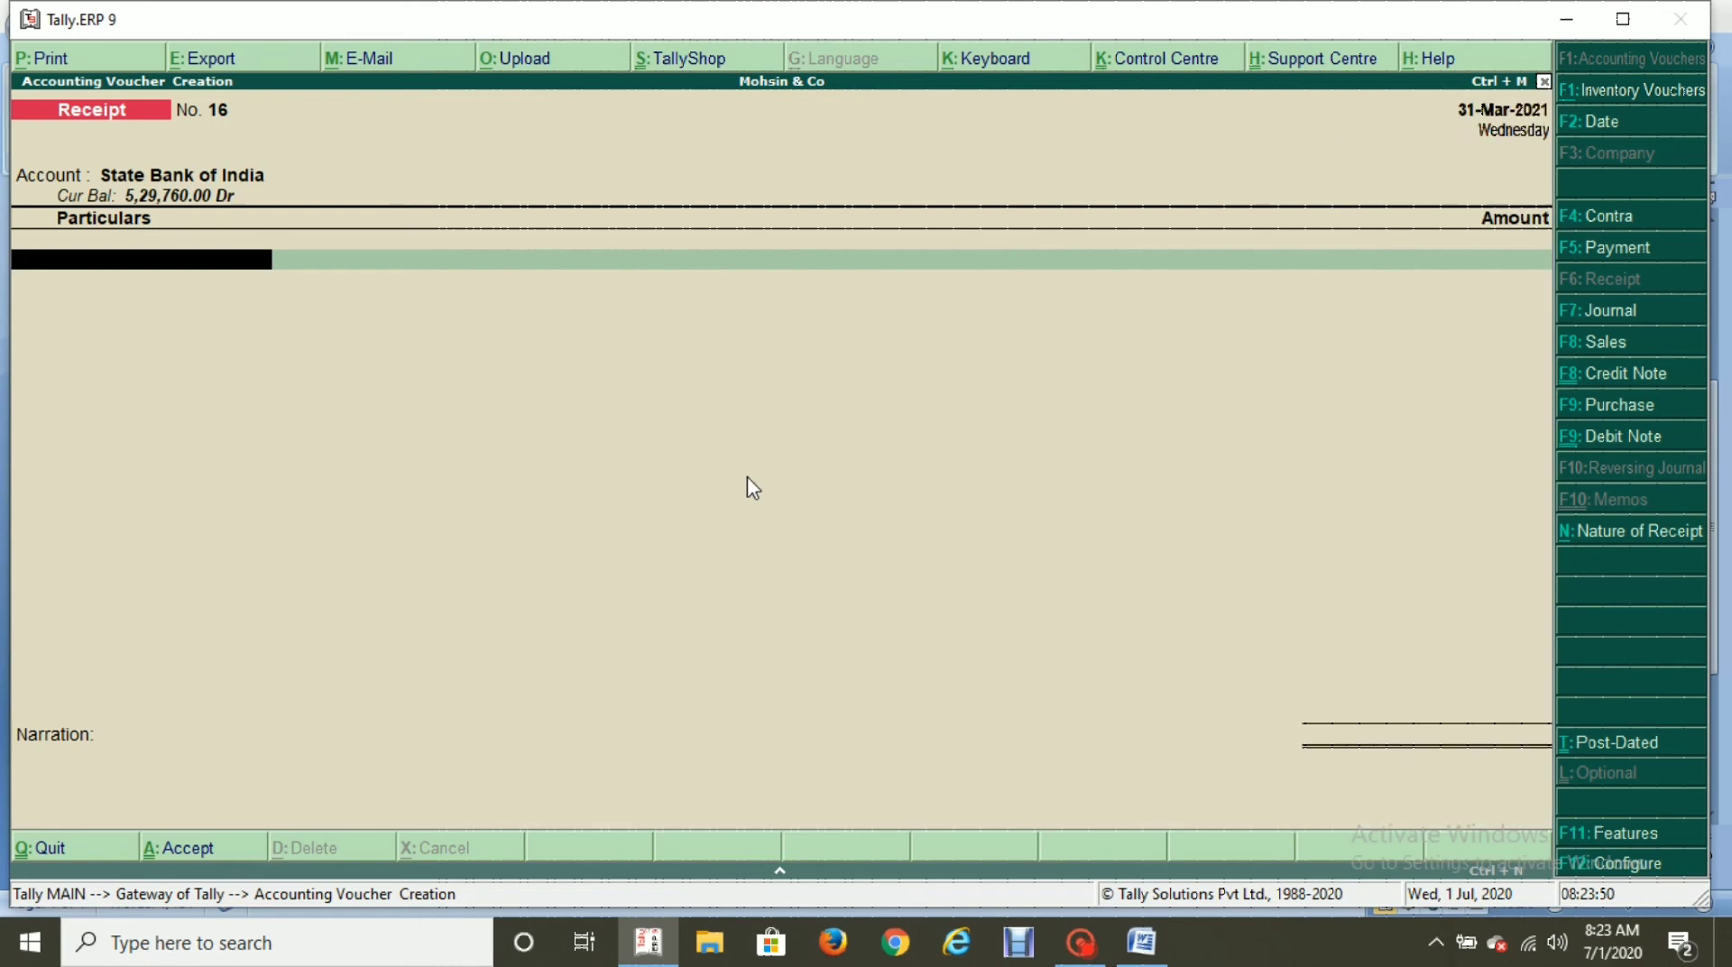
text(Gol)
key(Return)
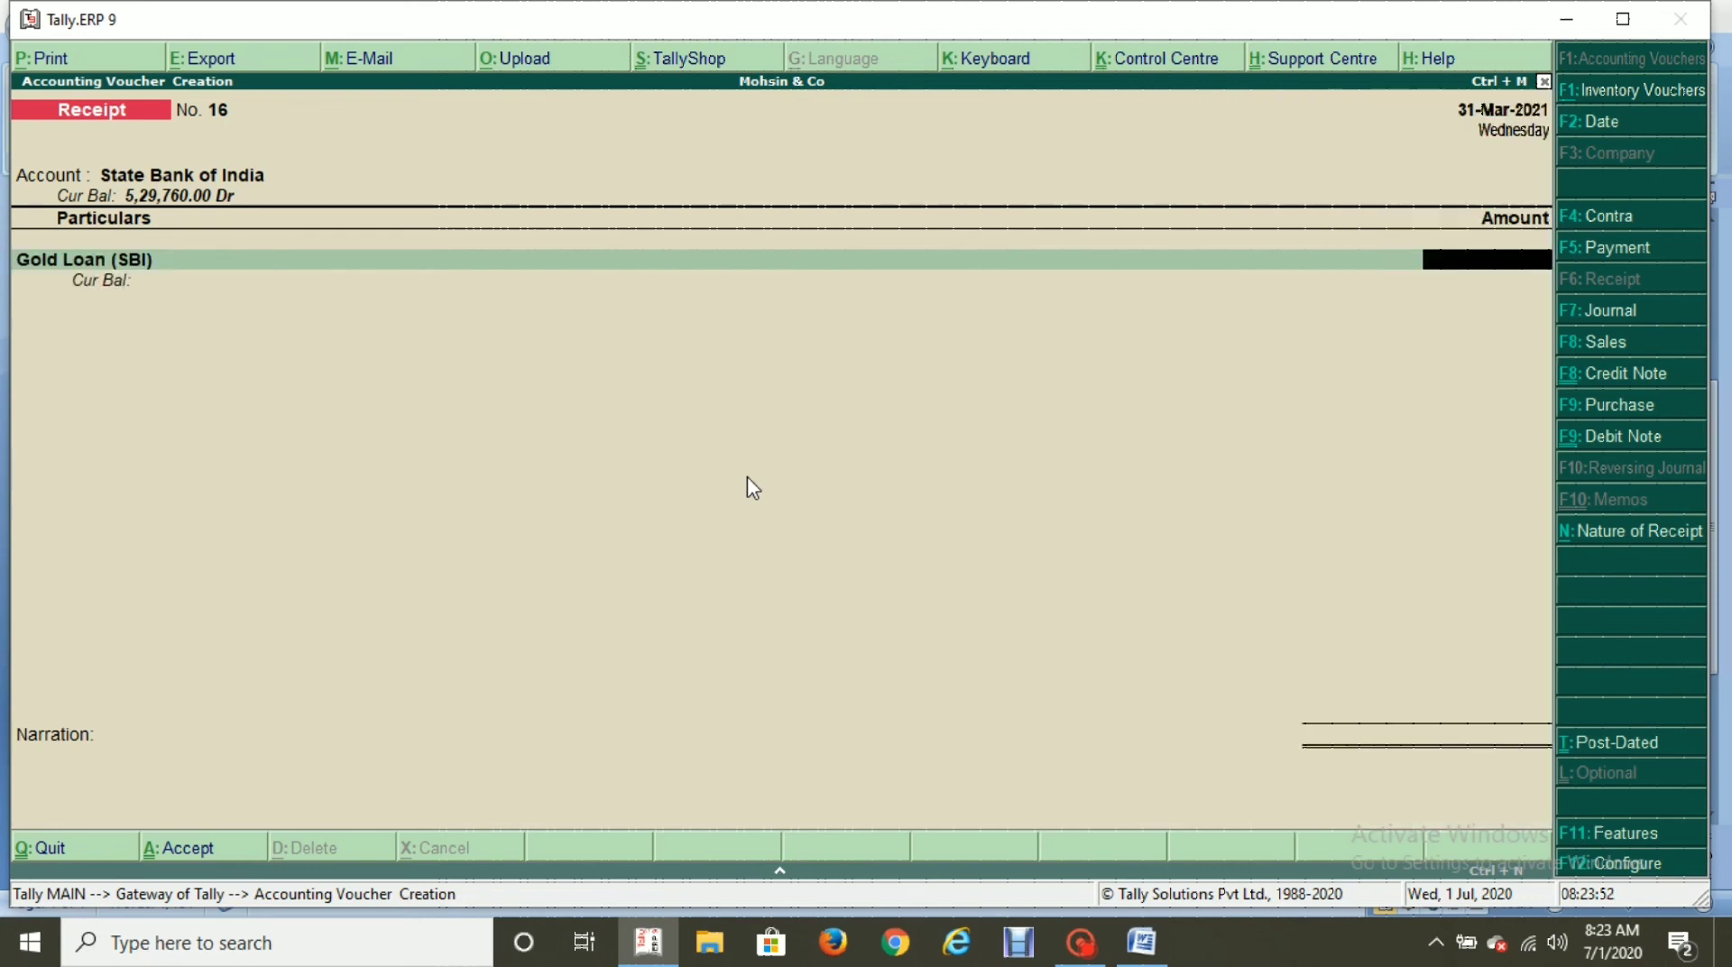
Enter 50,000 as the Gold Loan (SBI) receipt amount, keep the default Cheque/DD allocation and save the voucher without a narration.
key(alt+Tab)
key(alt+Tab)
text(50,000)
key(Return)
key(Return)
key(Return)
key(Return)
key(Return)
key(Return)
key(Return)
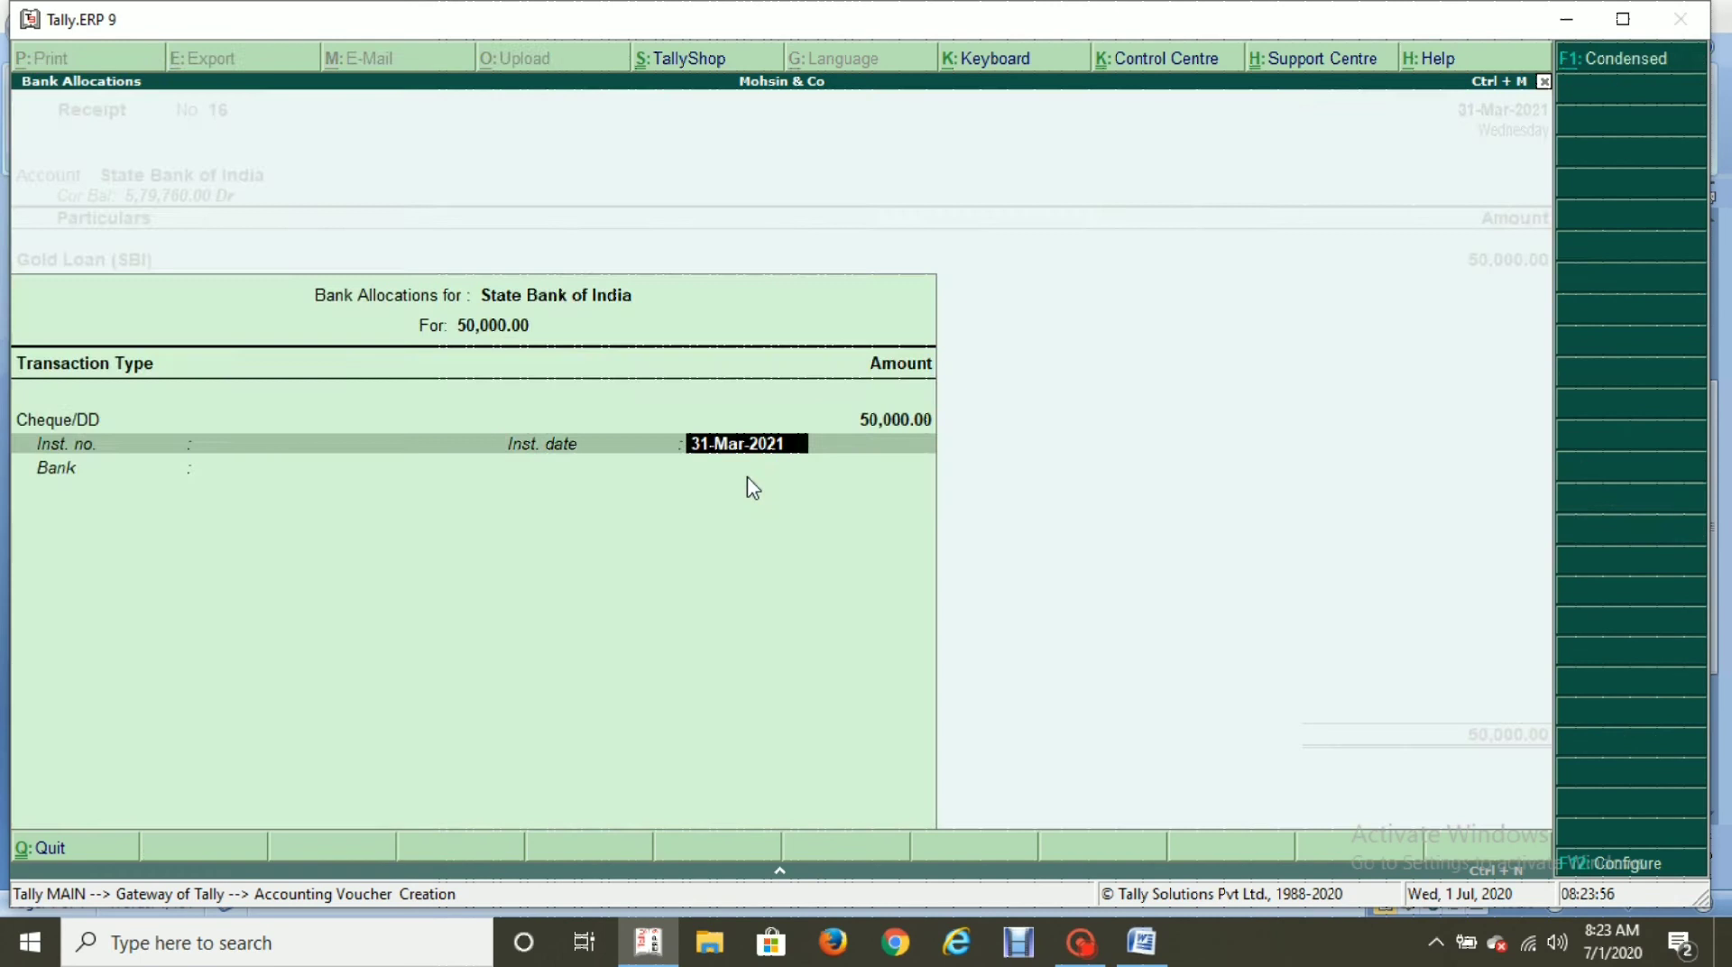
key(Return)
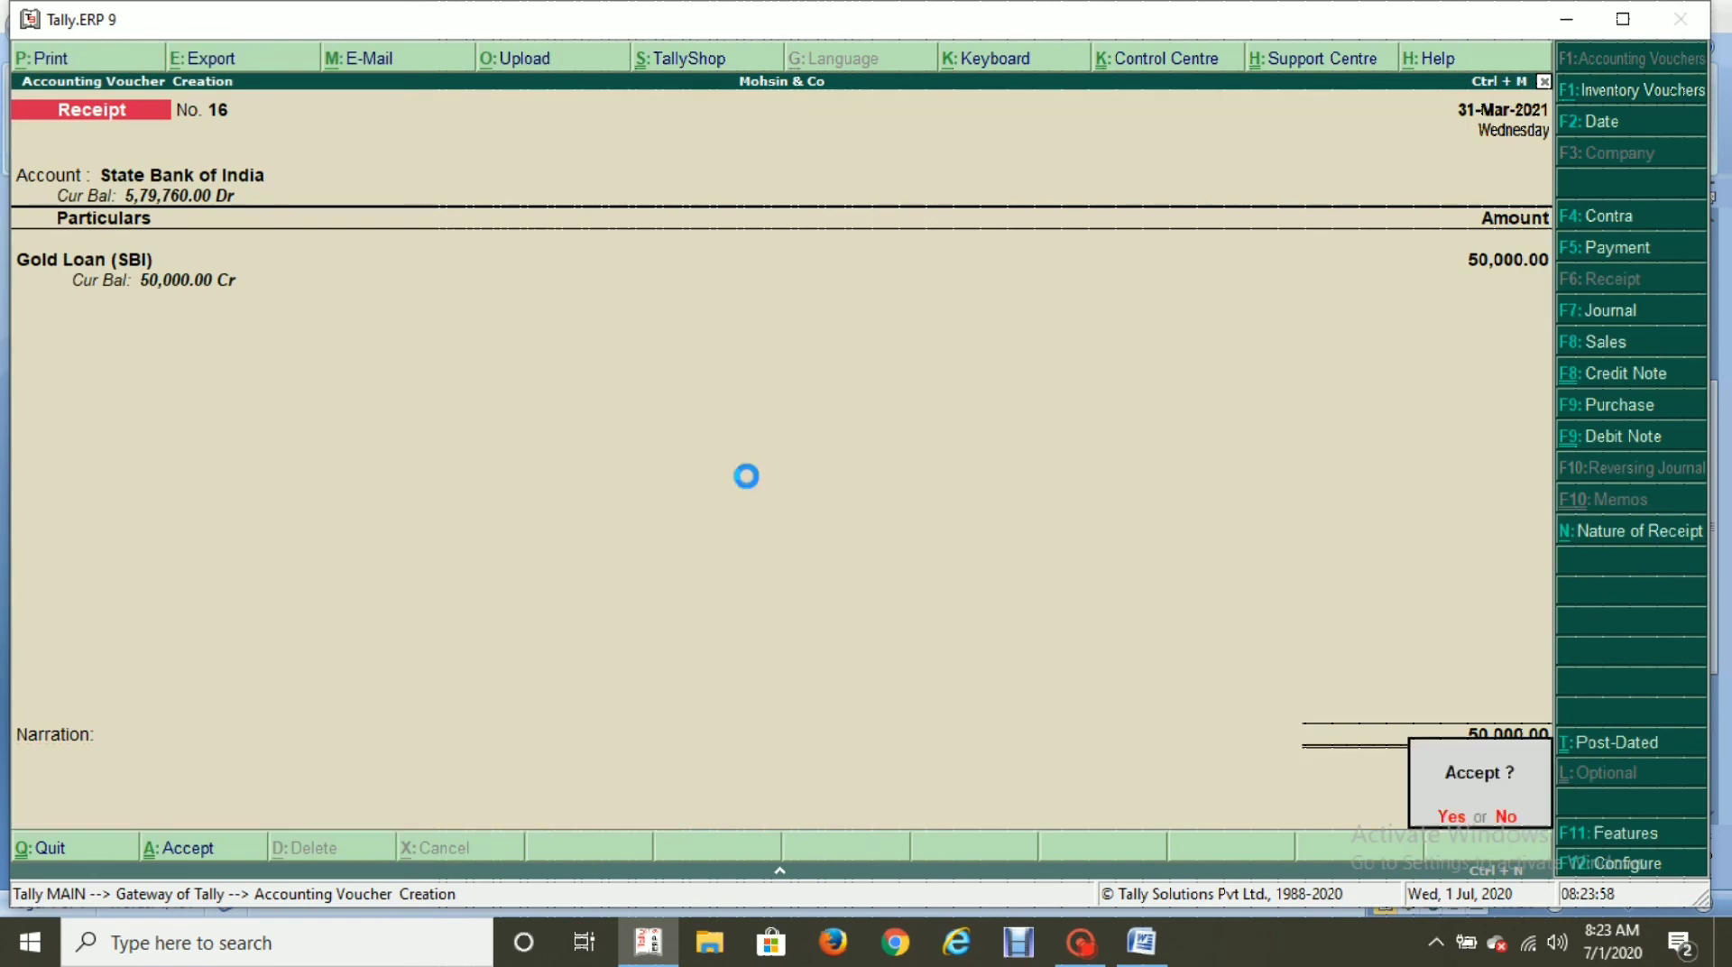
key(Return)
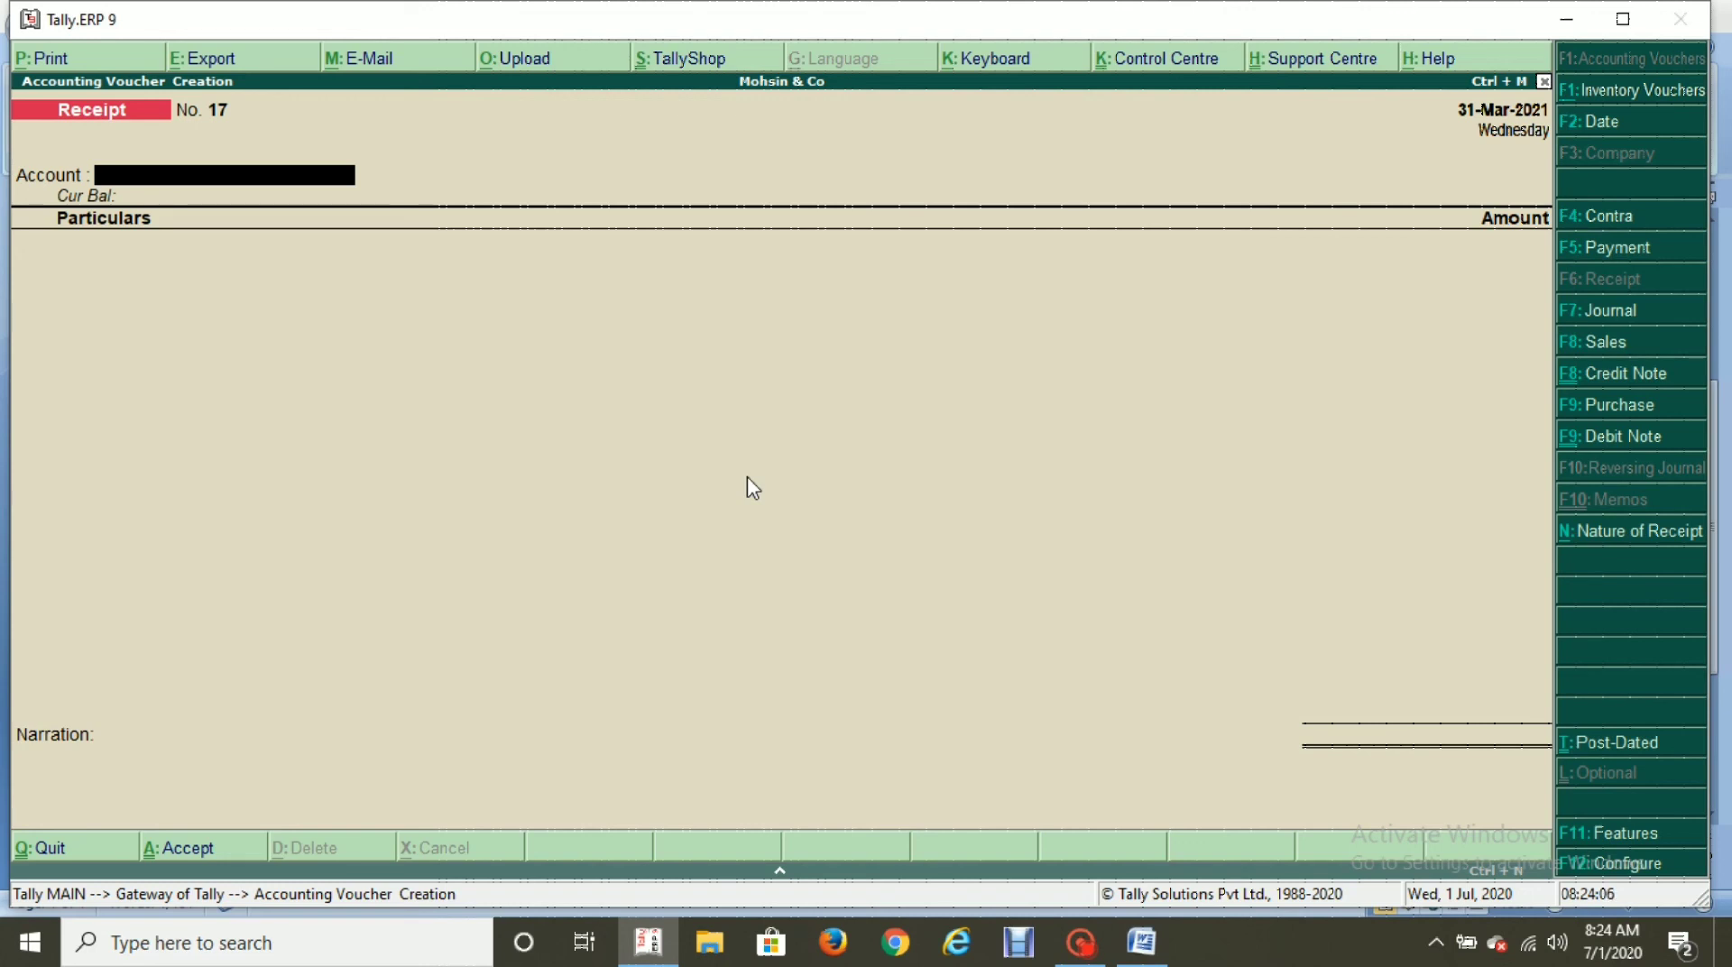
Start a payment voucher from State Bank of India and choose Interest on GL as the particular.
key(F5)
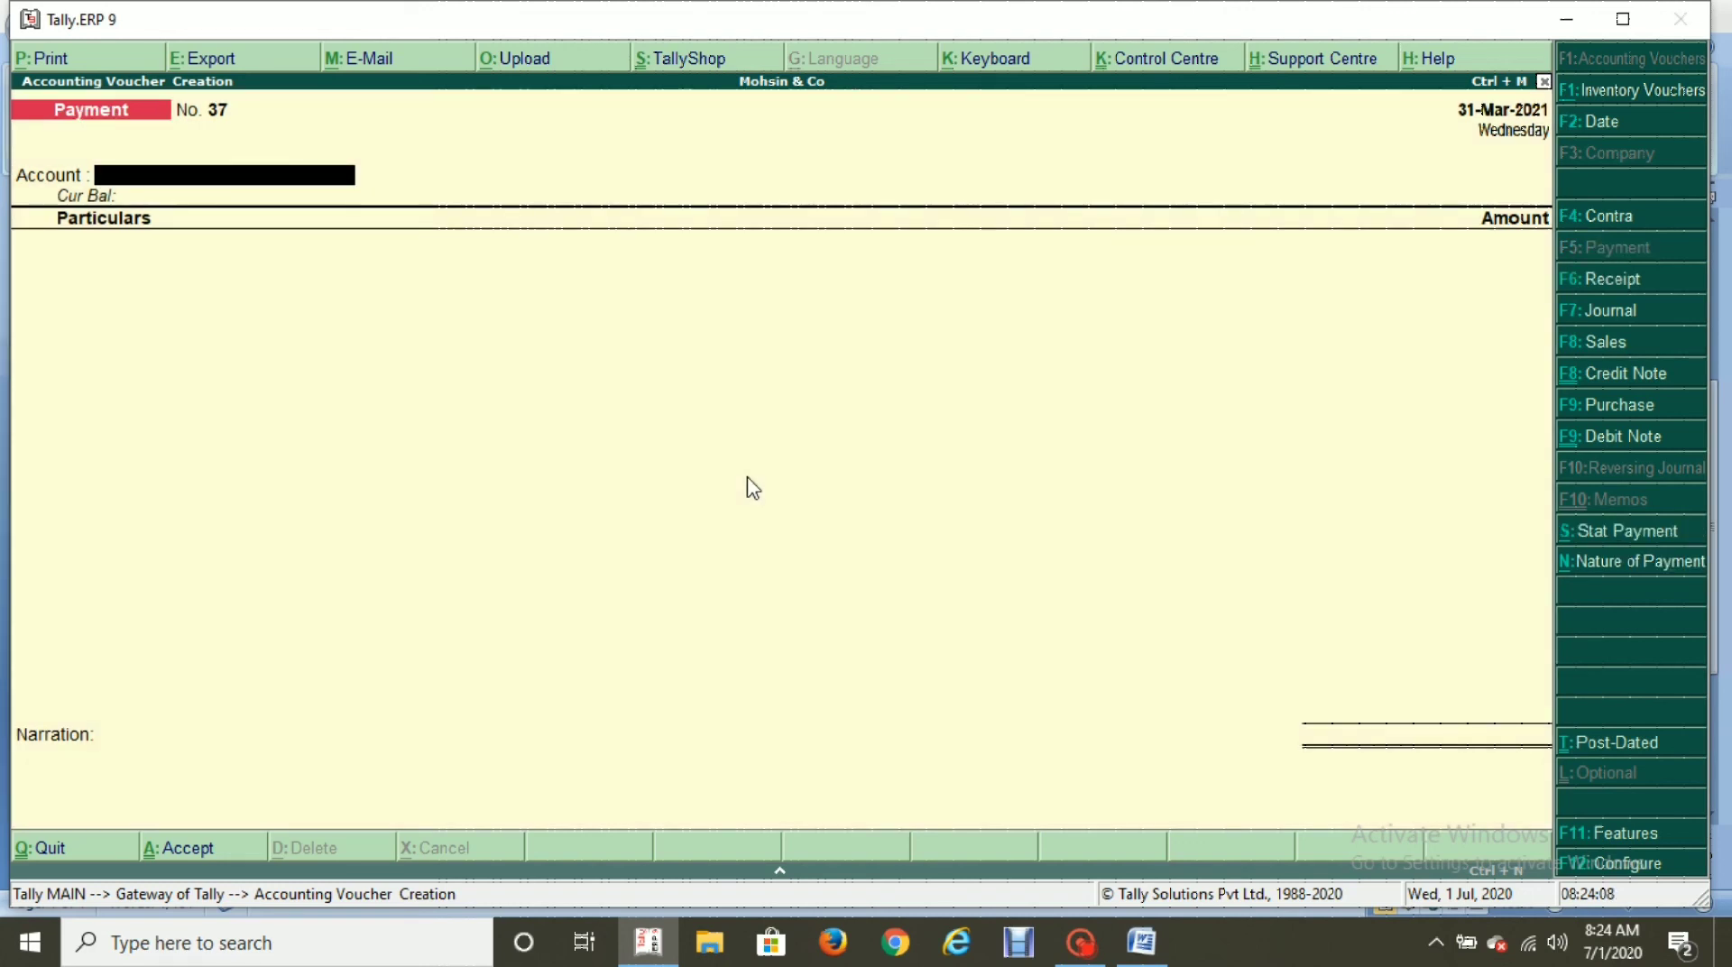
text(sta)
key(Return)
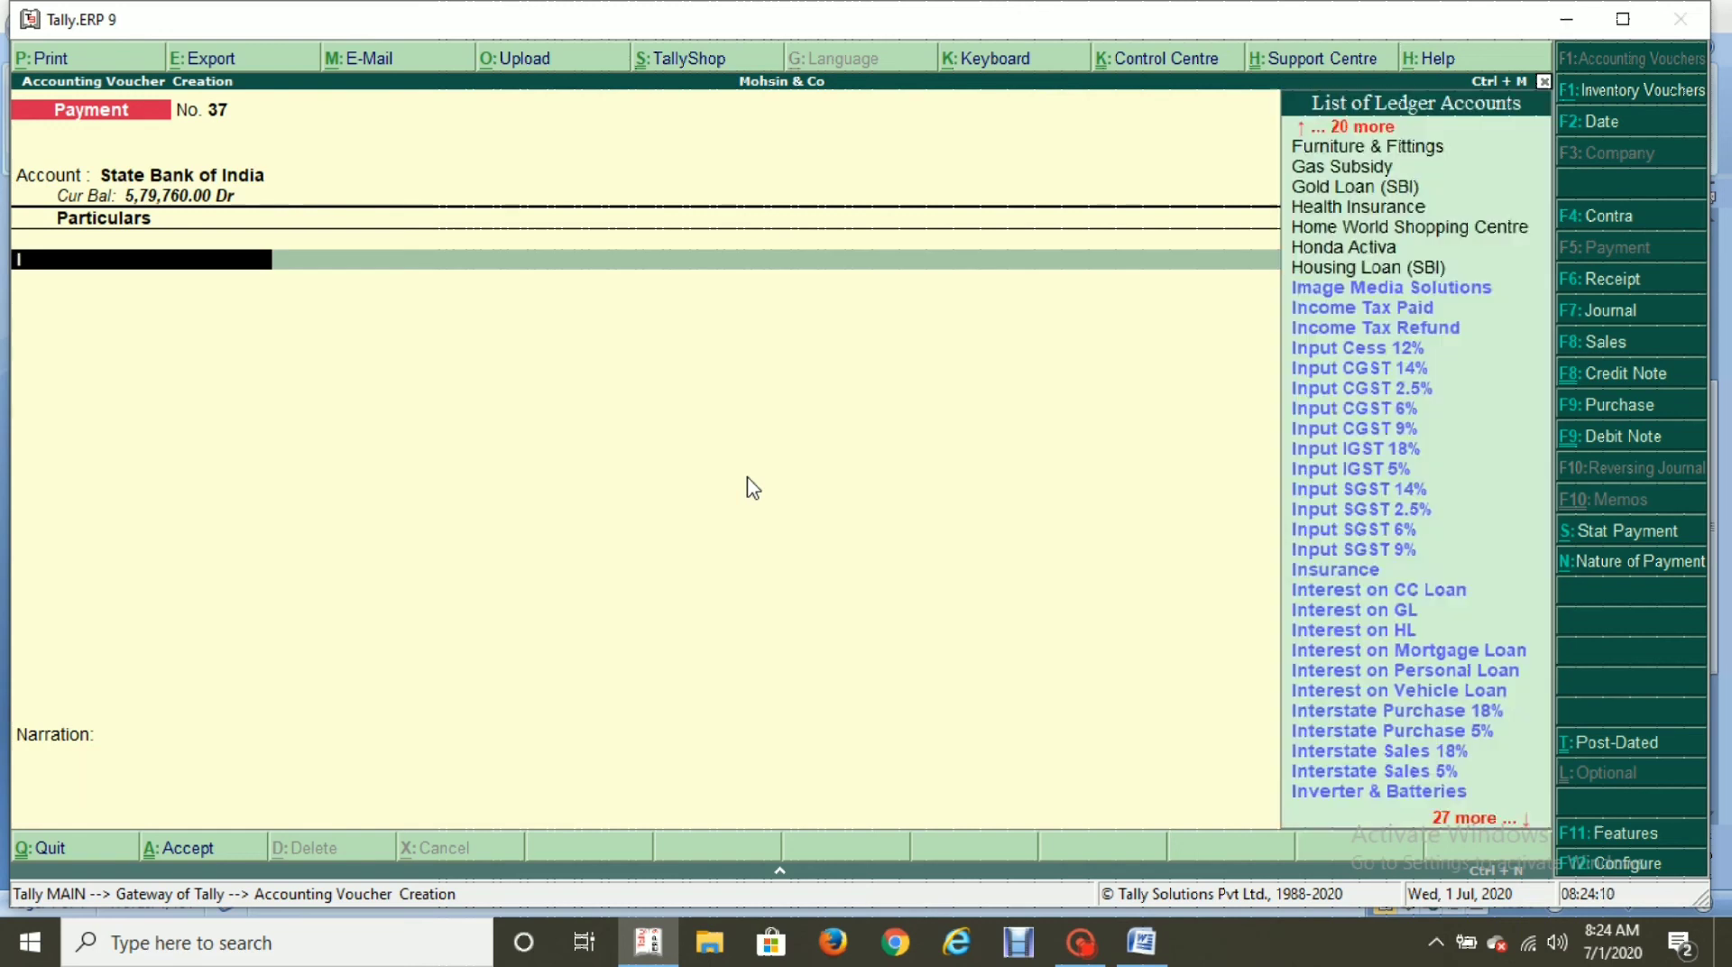
text(Inter)
key(Down)
key(Down)
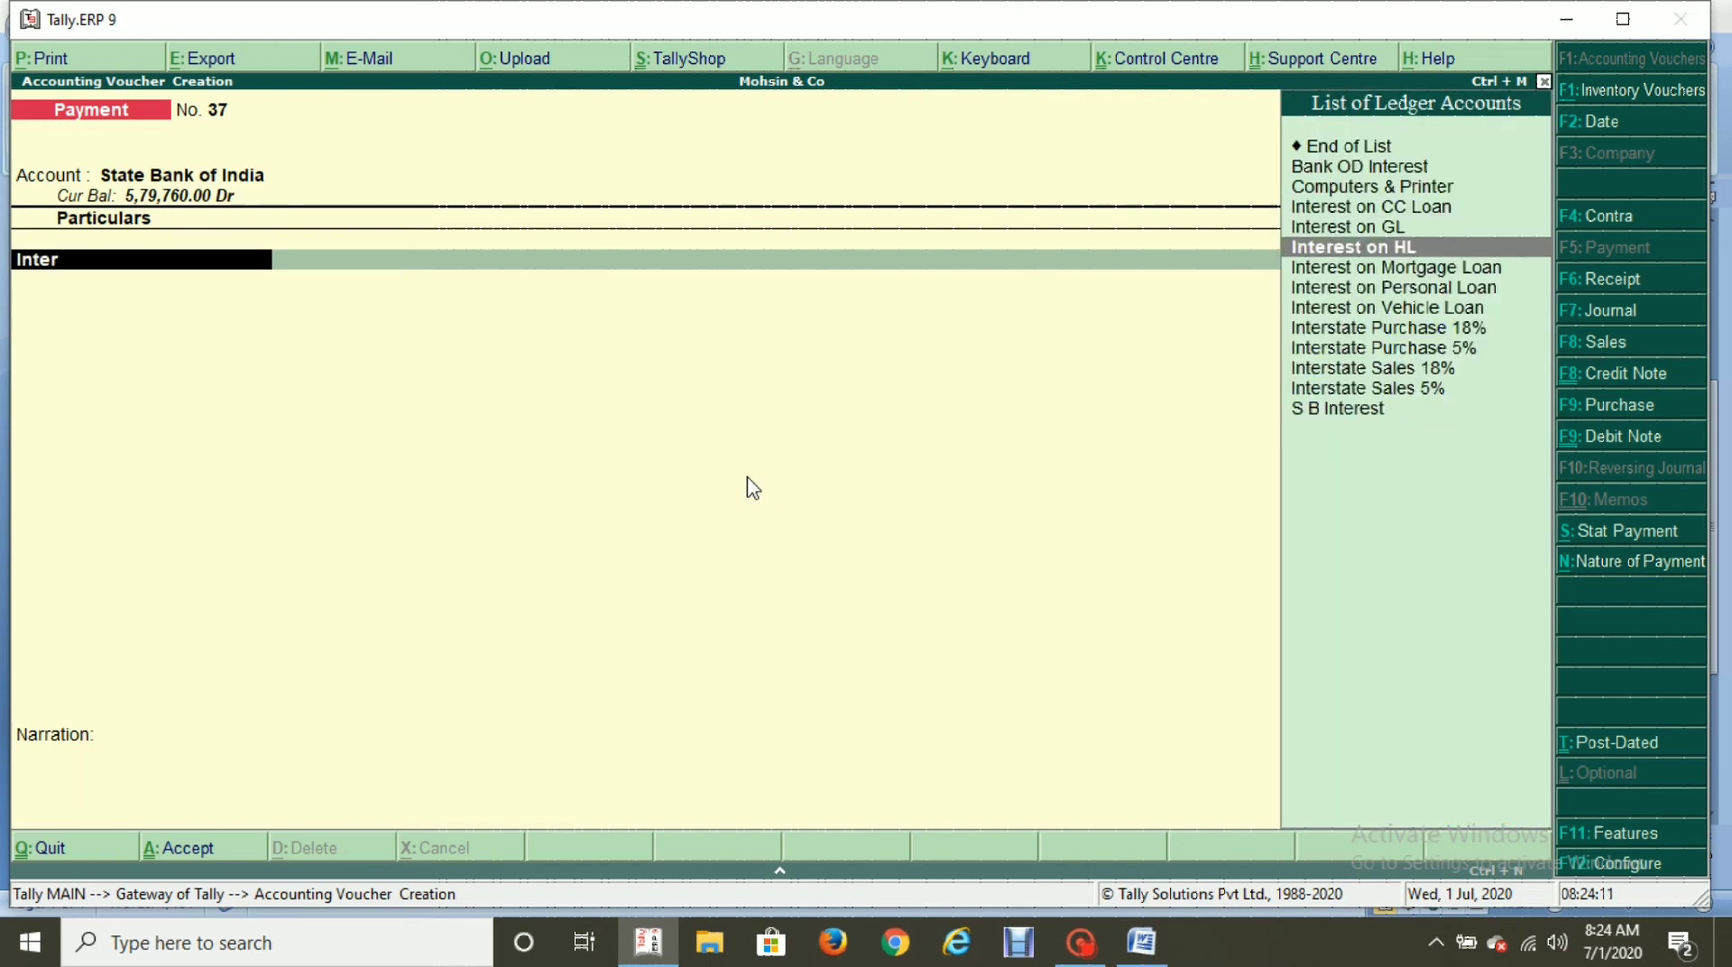
key(Up)
key(Return)
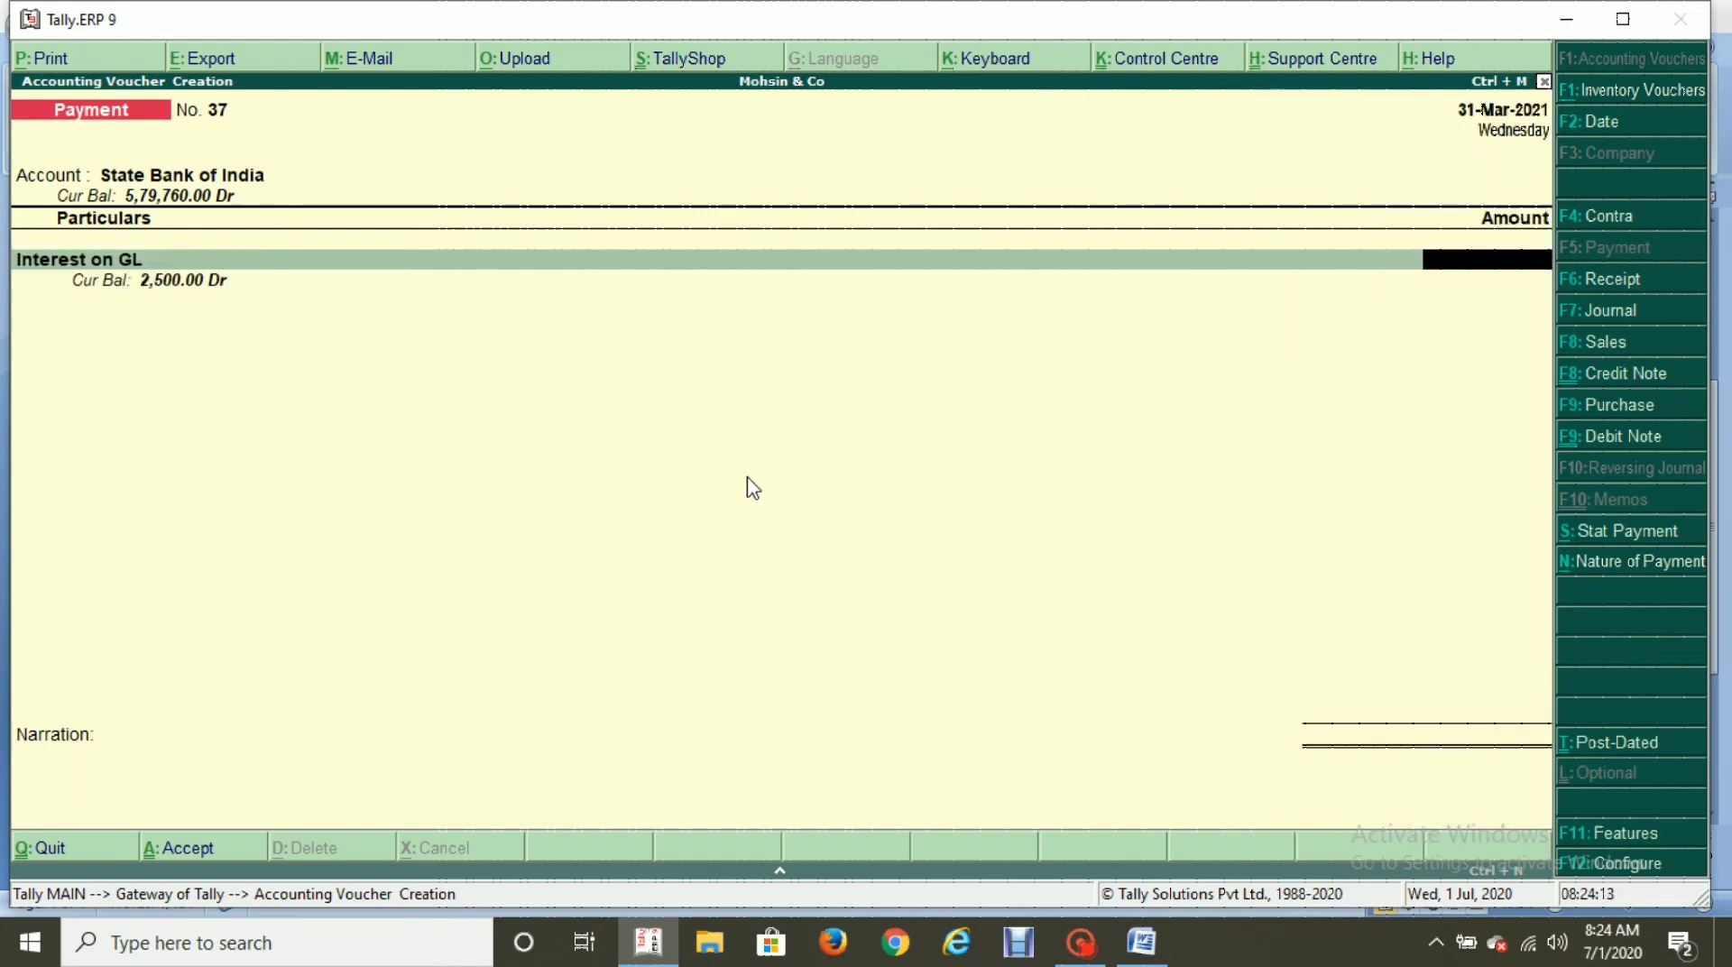
Enter 2,500 as the gold loan interest, keep the default cheque allocation and save the payment voucher.
text(2500)
key(Return)
key(Return)
key(Return)
key(Return)
key(Return)
key(Return)
key(Return)
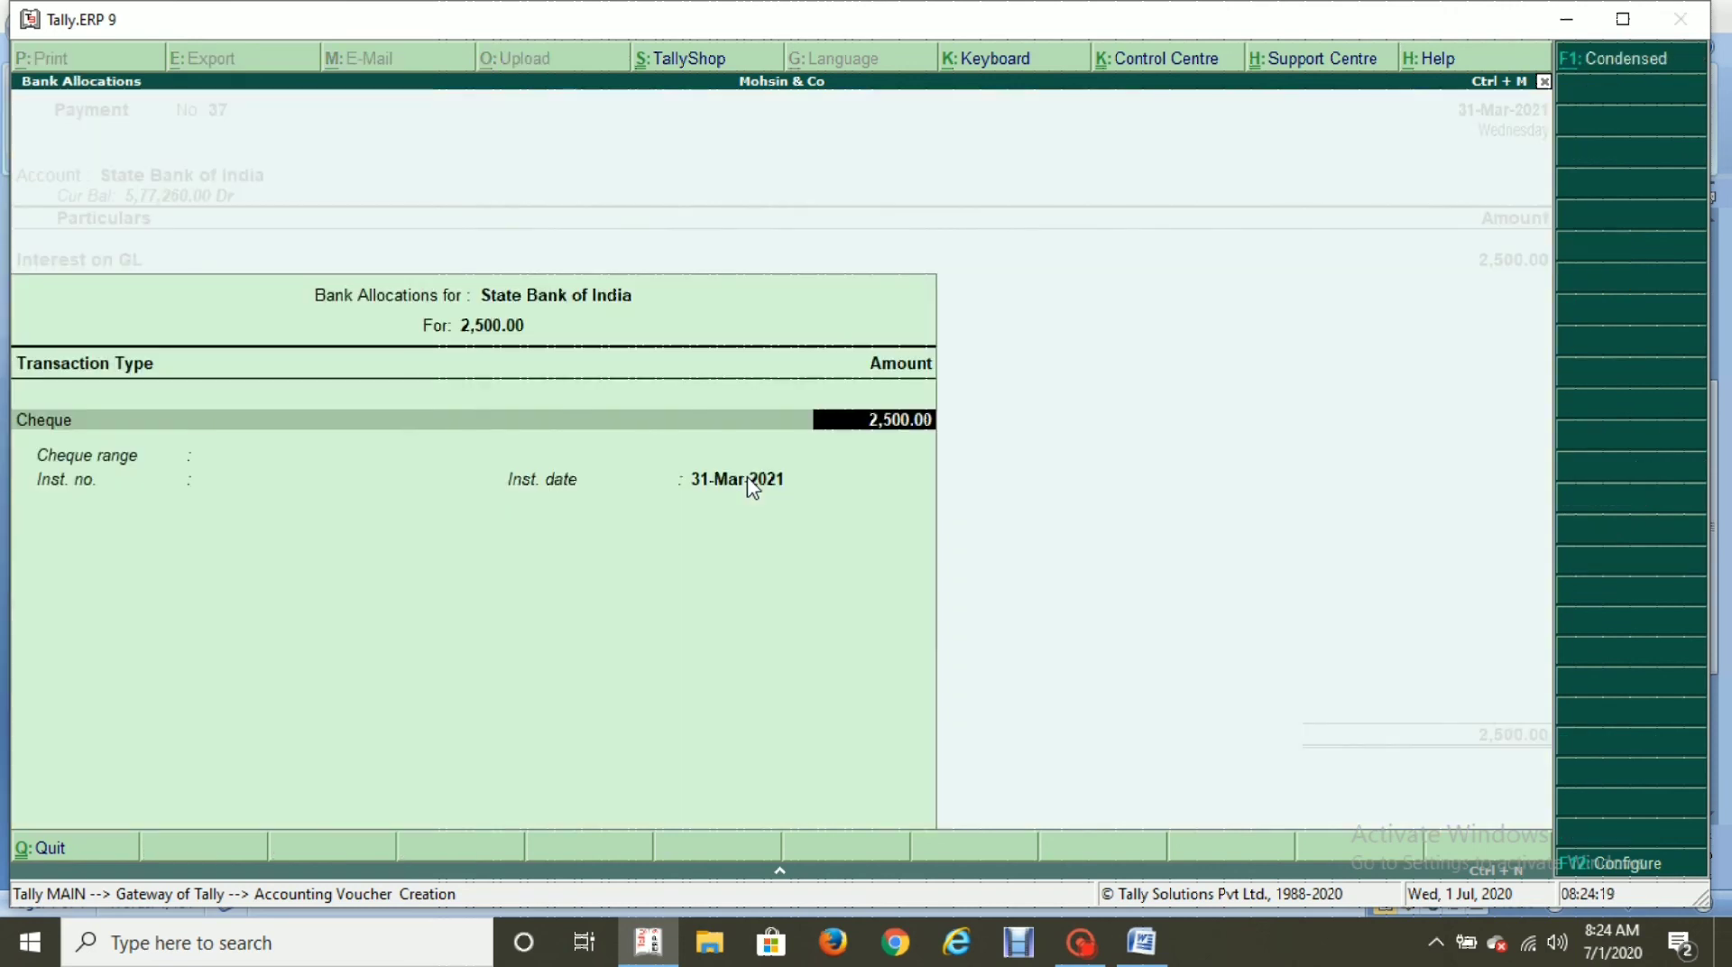
key(Return)
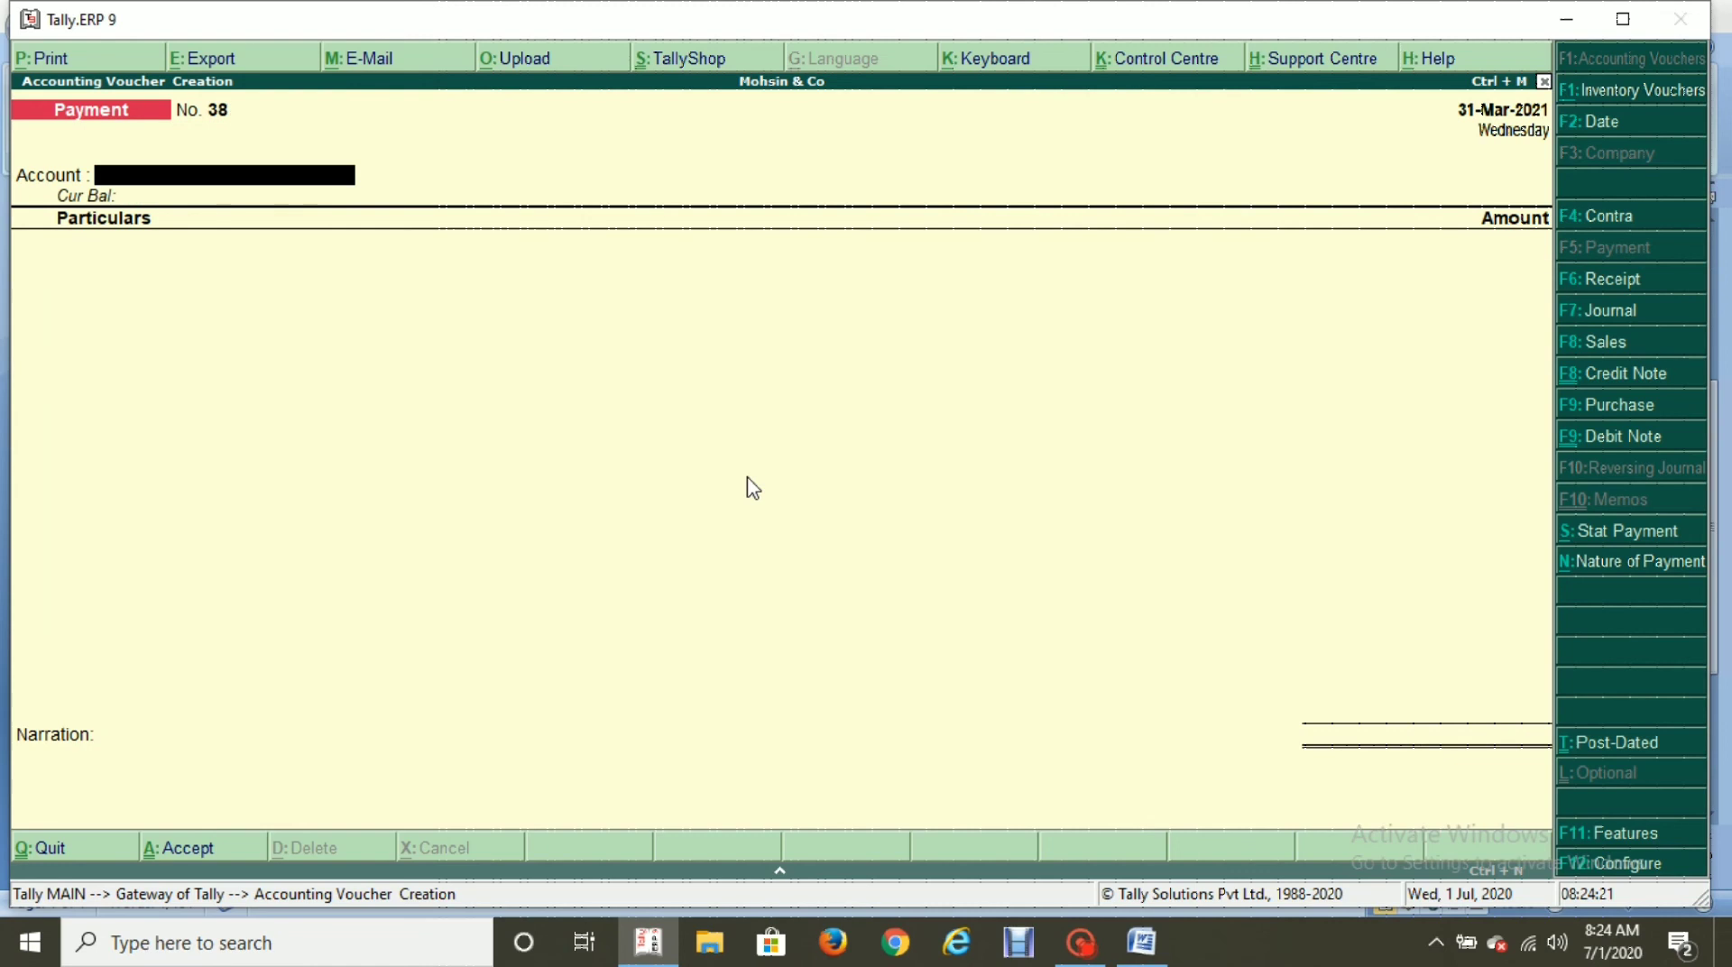
Record a 5,000 payment from State Bank of India against Gold Loan (SBI) and save the voucher without a narration.
text(sta)
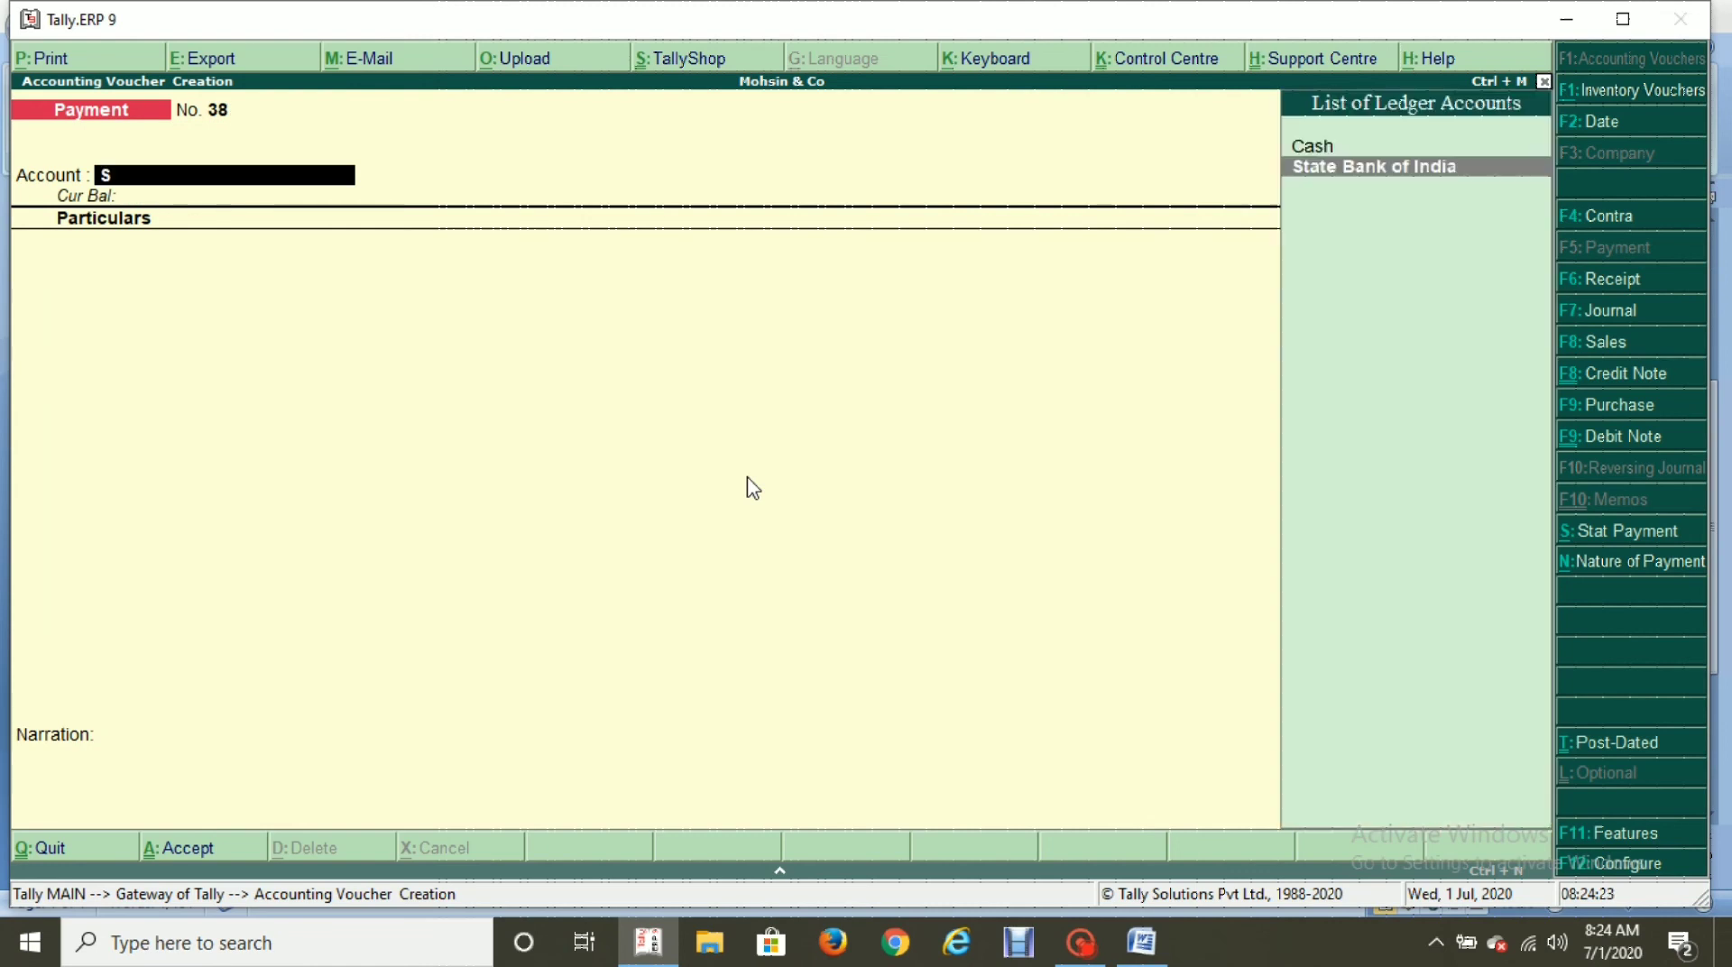
key(Return)
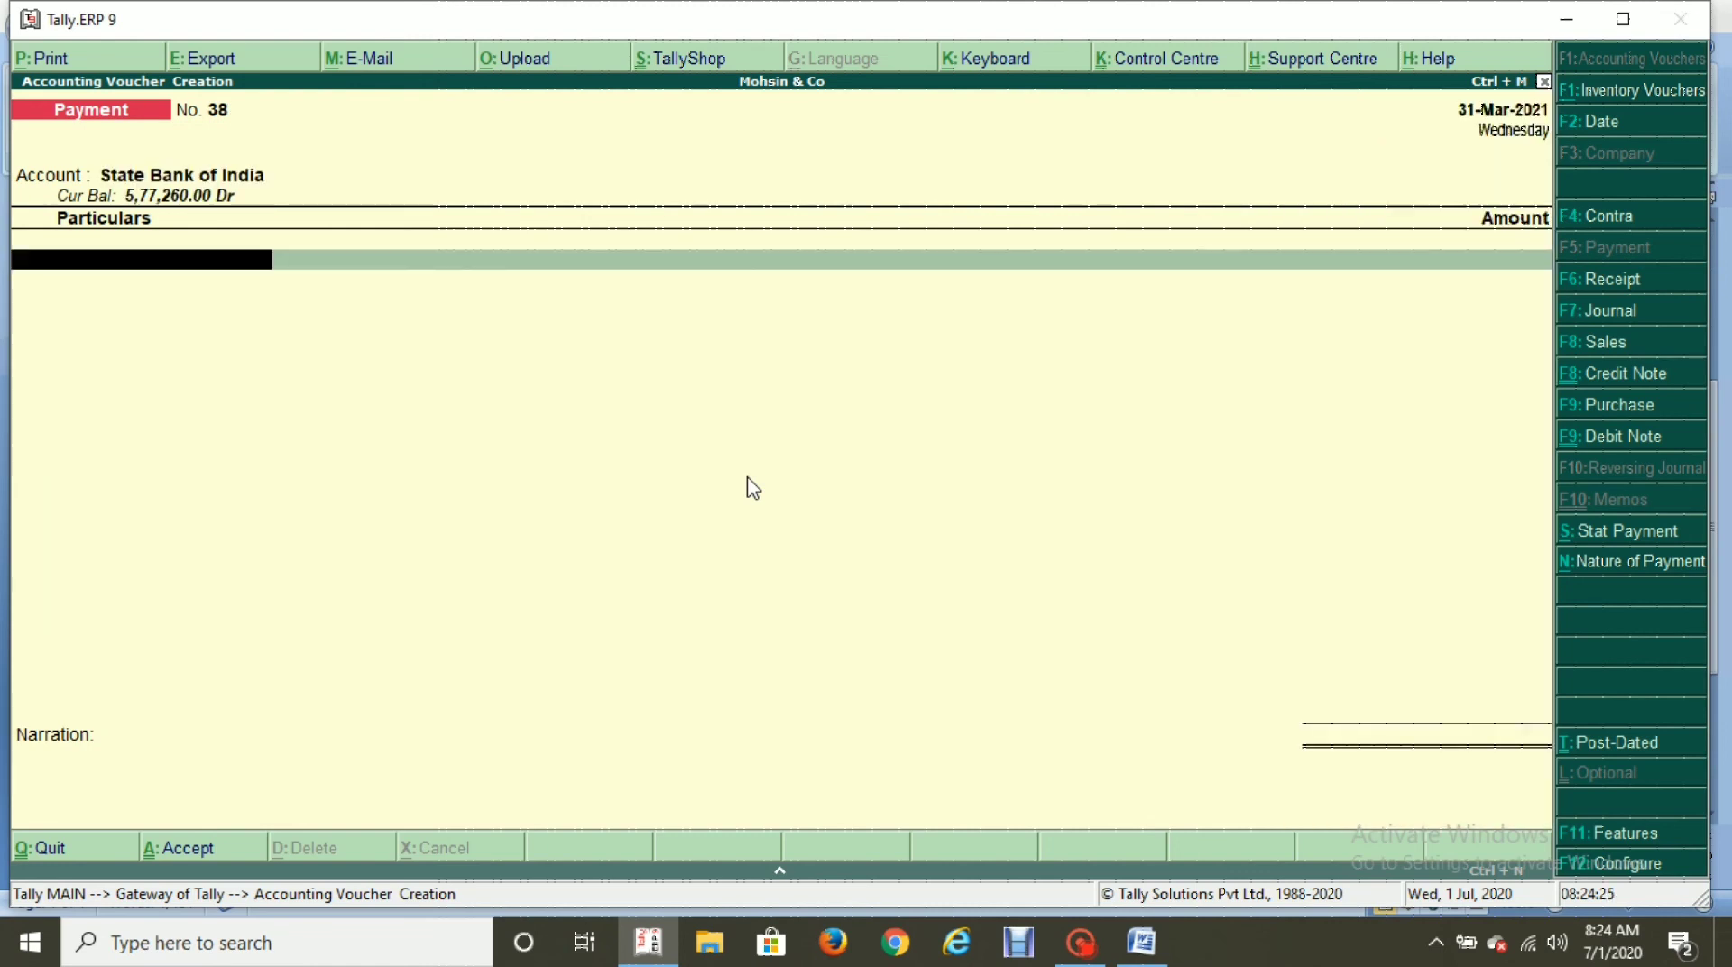
text(gol)
key(Return)
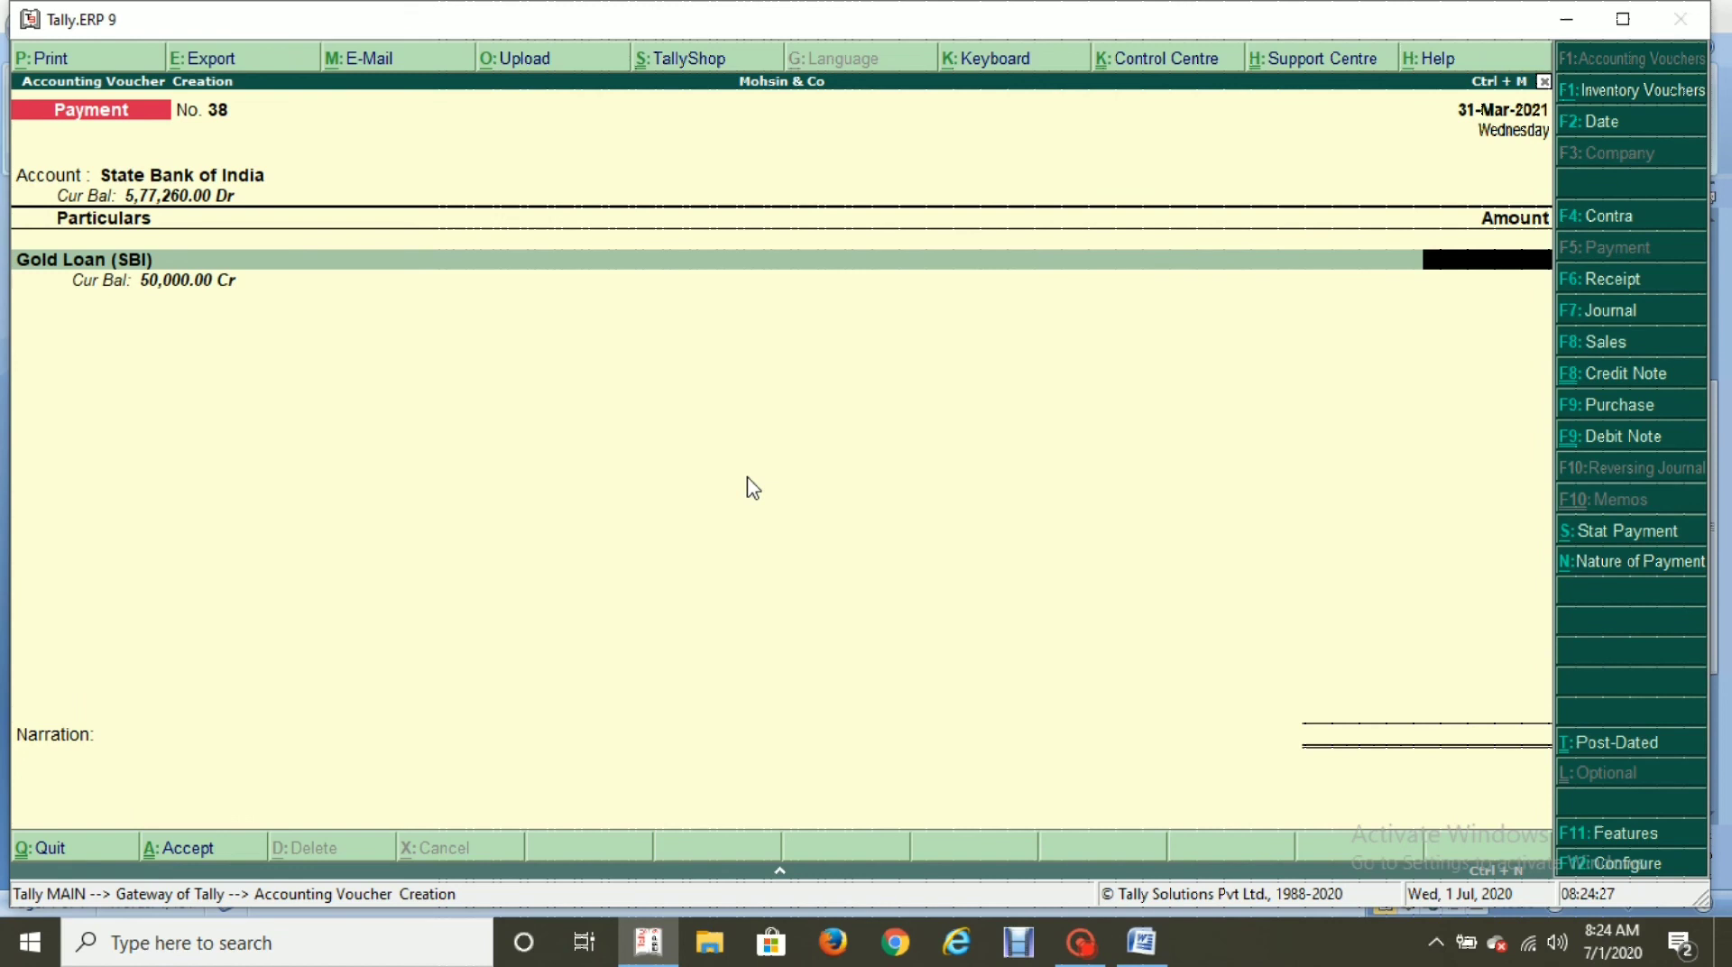
text(5,000)
key(Return)
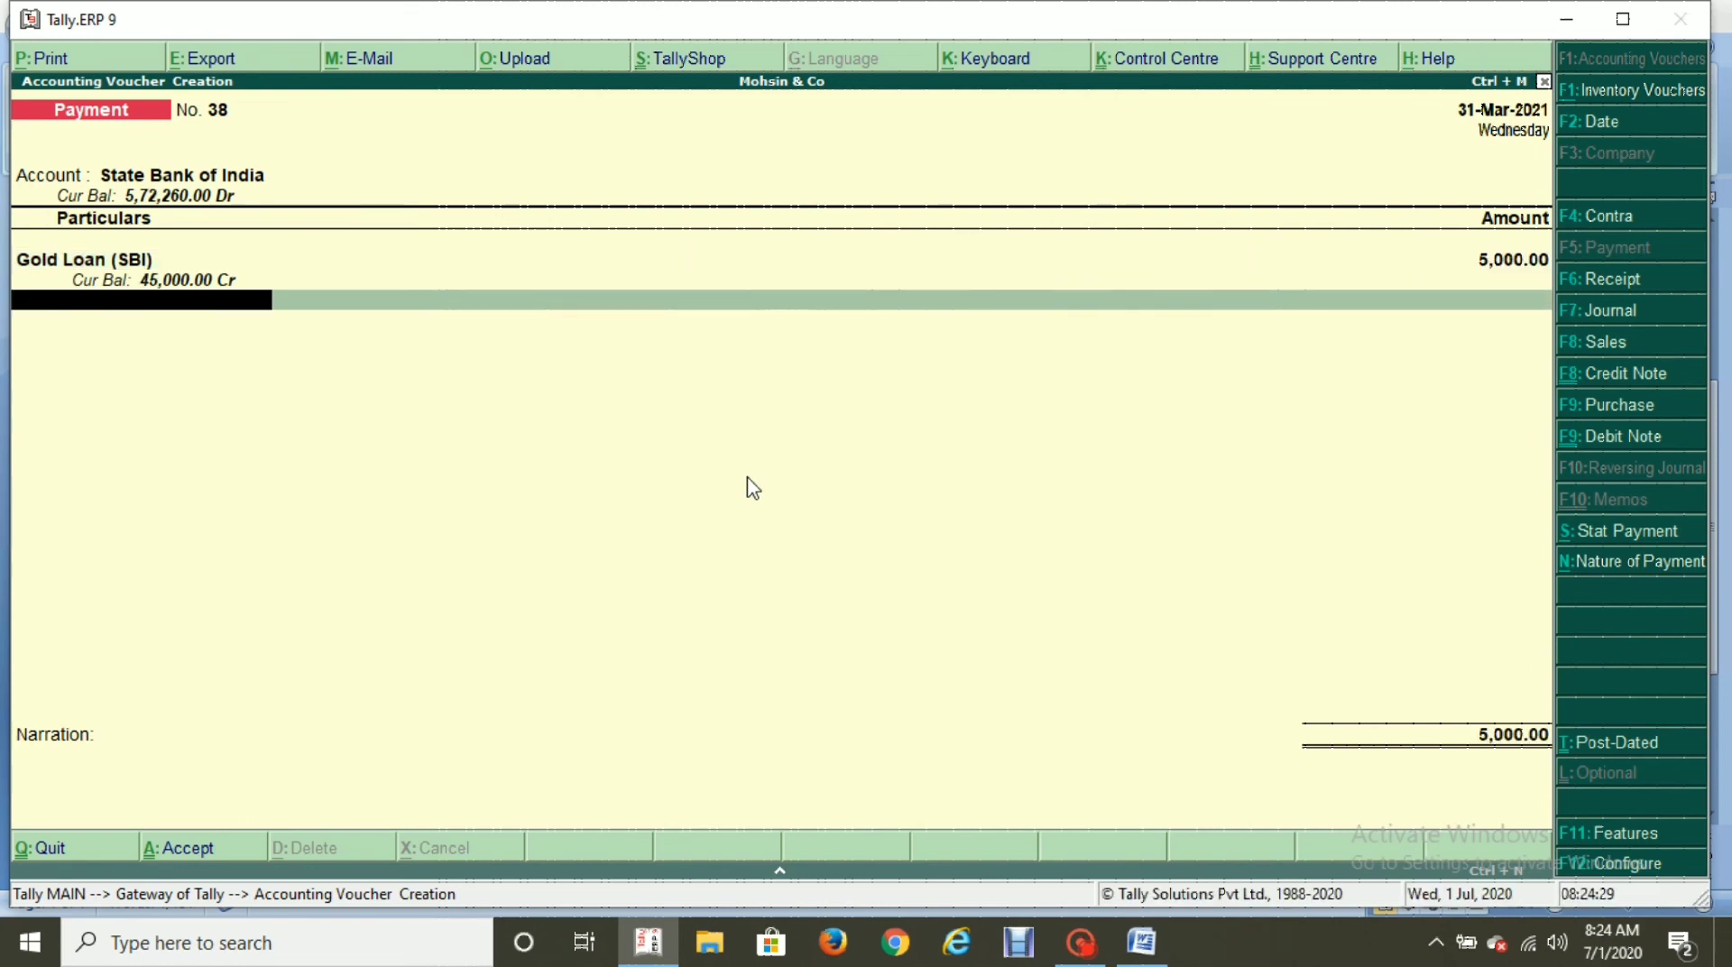
key(Return)
key(Return)
key(Return)
key(Return)
key(Return)
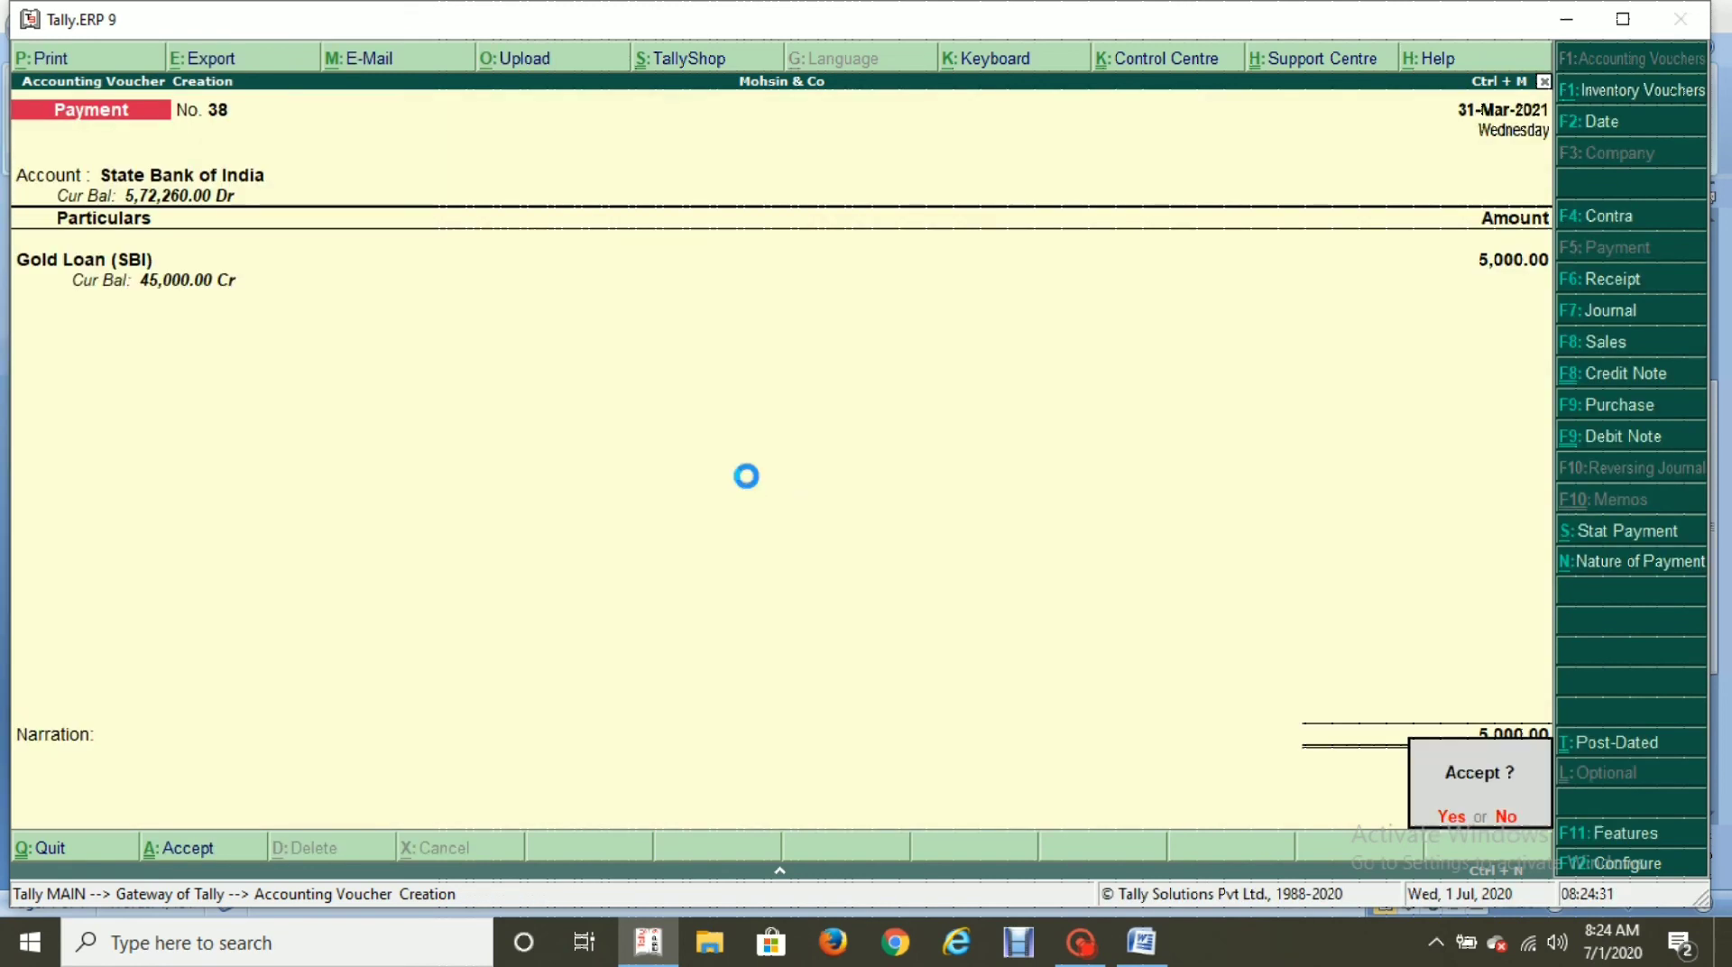
Switch to the Word notes and look up the amount of the bank OD taken from HDFC Bank.
key(alt+Tab)
double_click(750, 476)
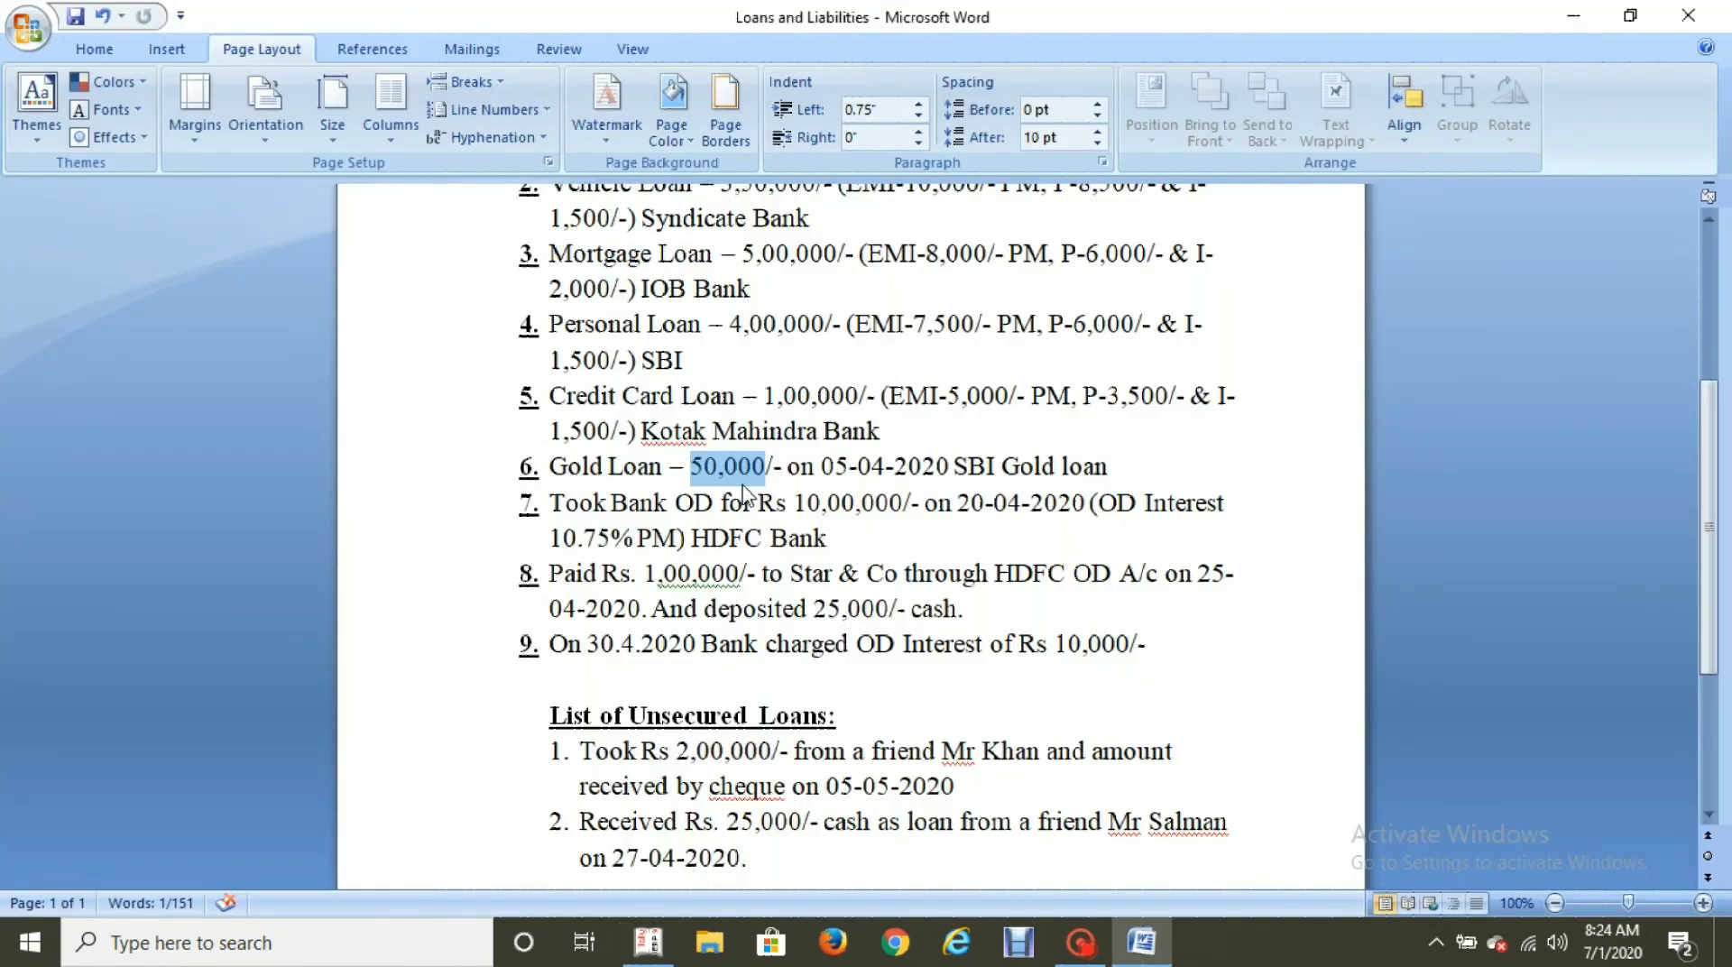
scroll(750, 476, down, 1)
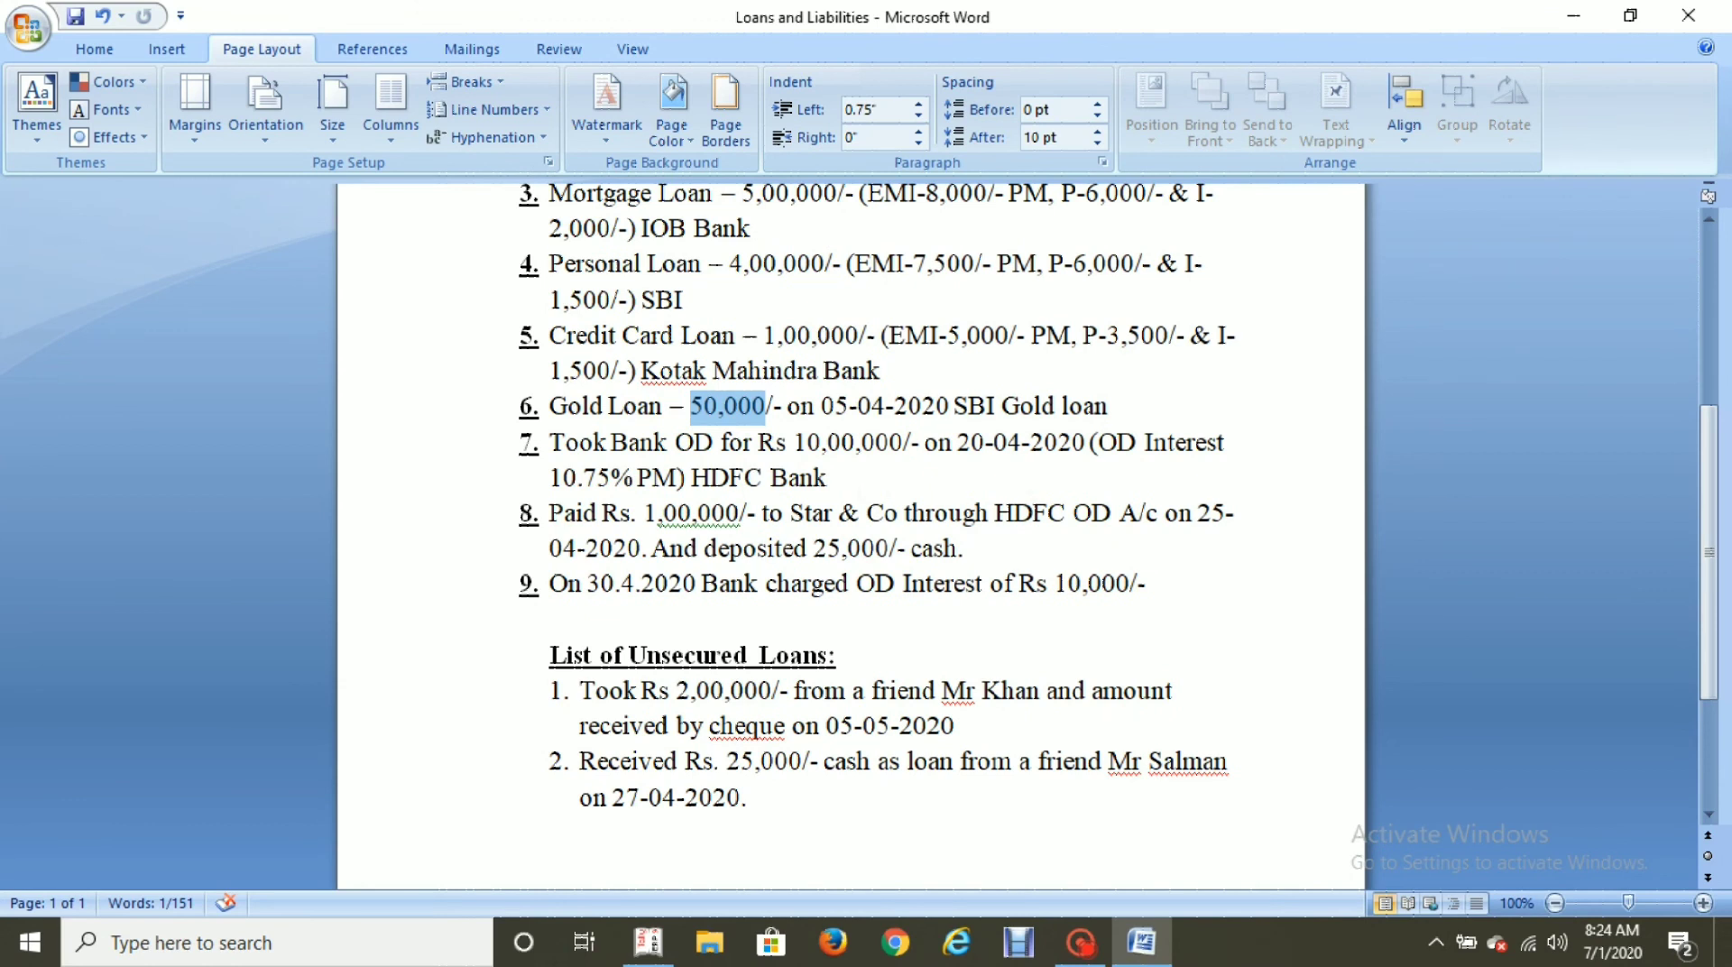
drag(693, 478, 881, 454)
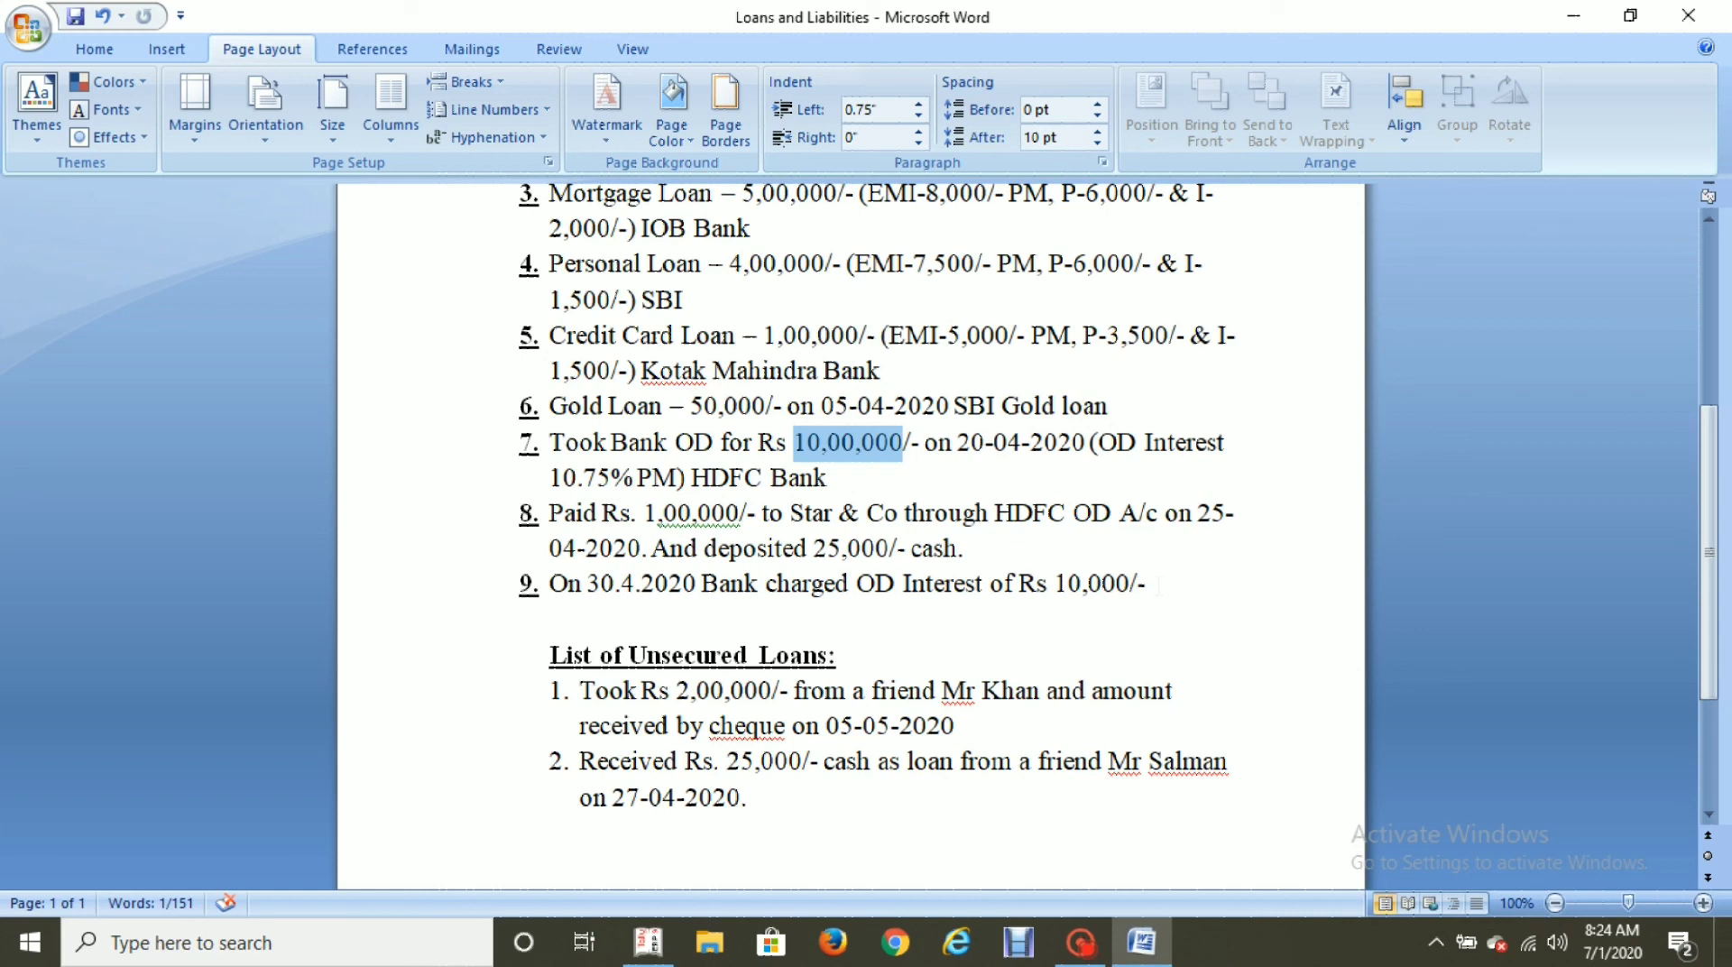
Return to Tally.ERP 9, leave voucher entry and open the single-ledger display selection.
key(alt+Tab)
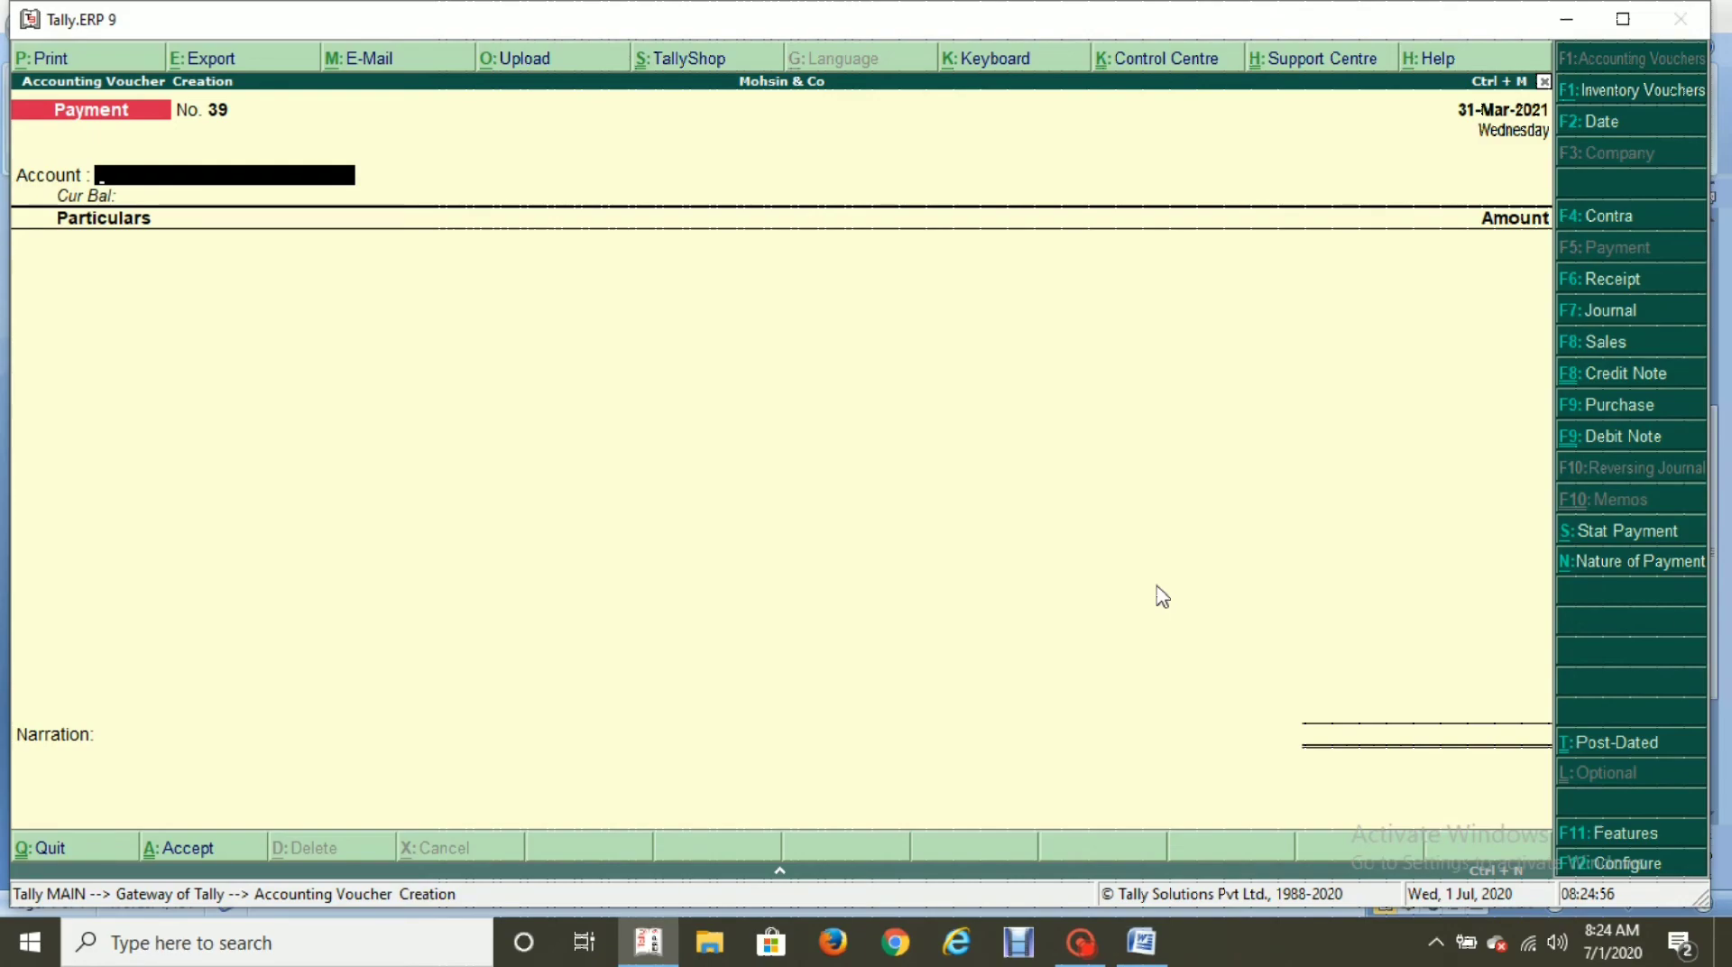
key(Escape)
key(y)
key(Up)
key(Up)
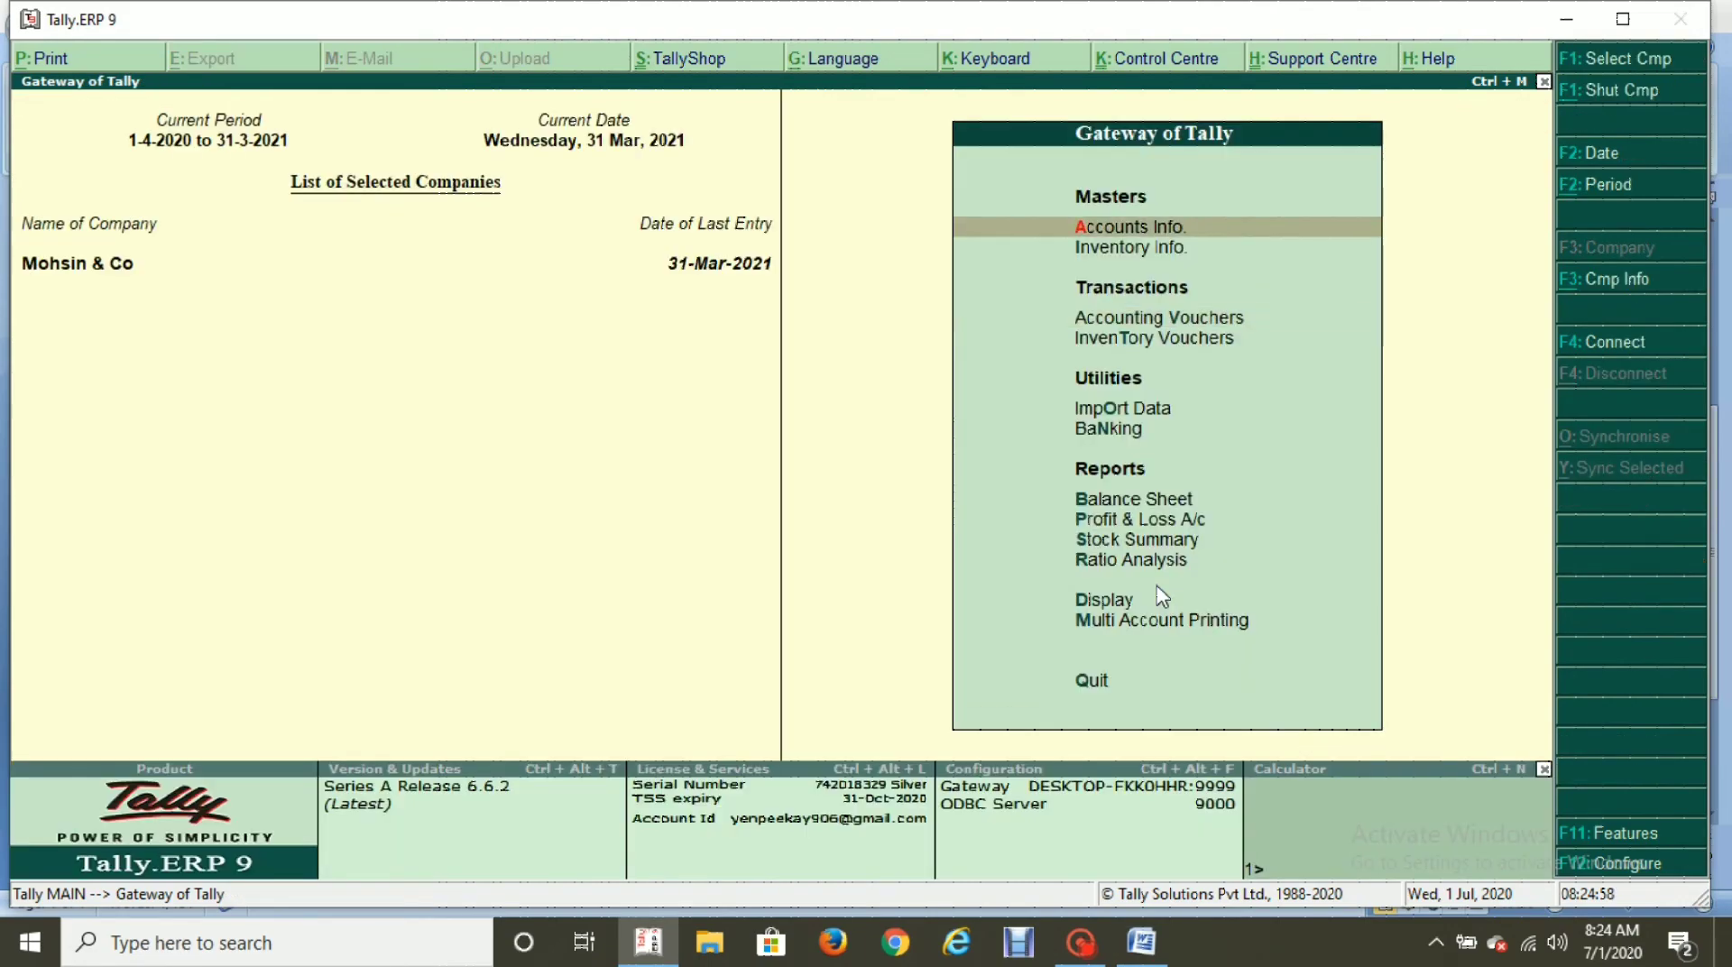
key(Return)
key(Down)
key(Return)
key(Down)
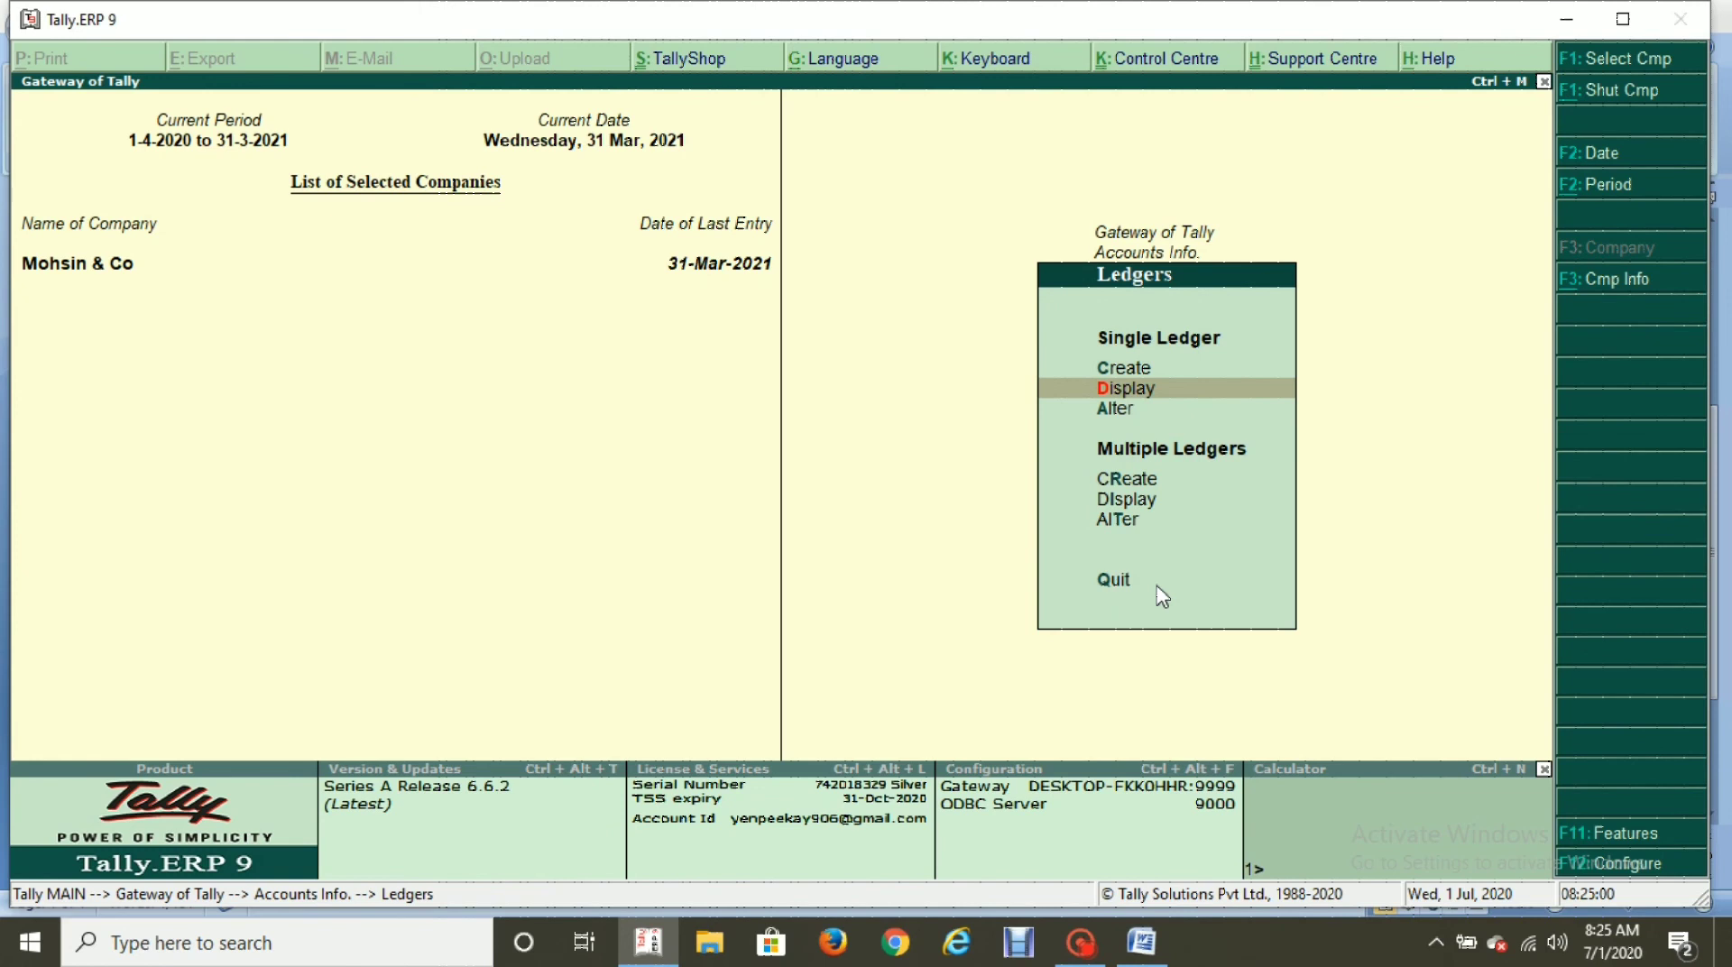
key(Return)
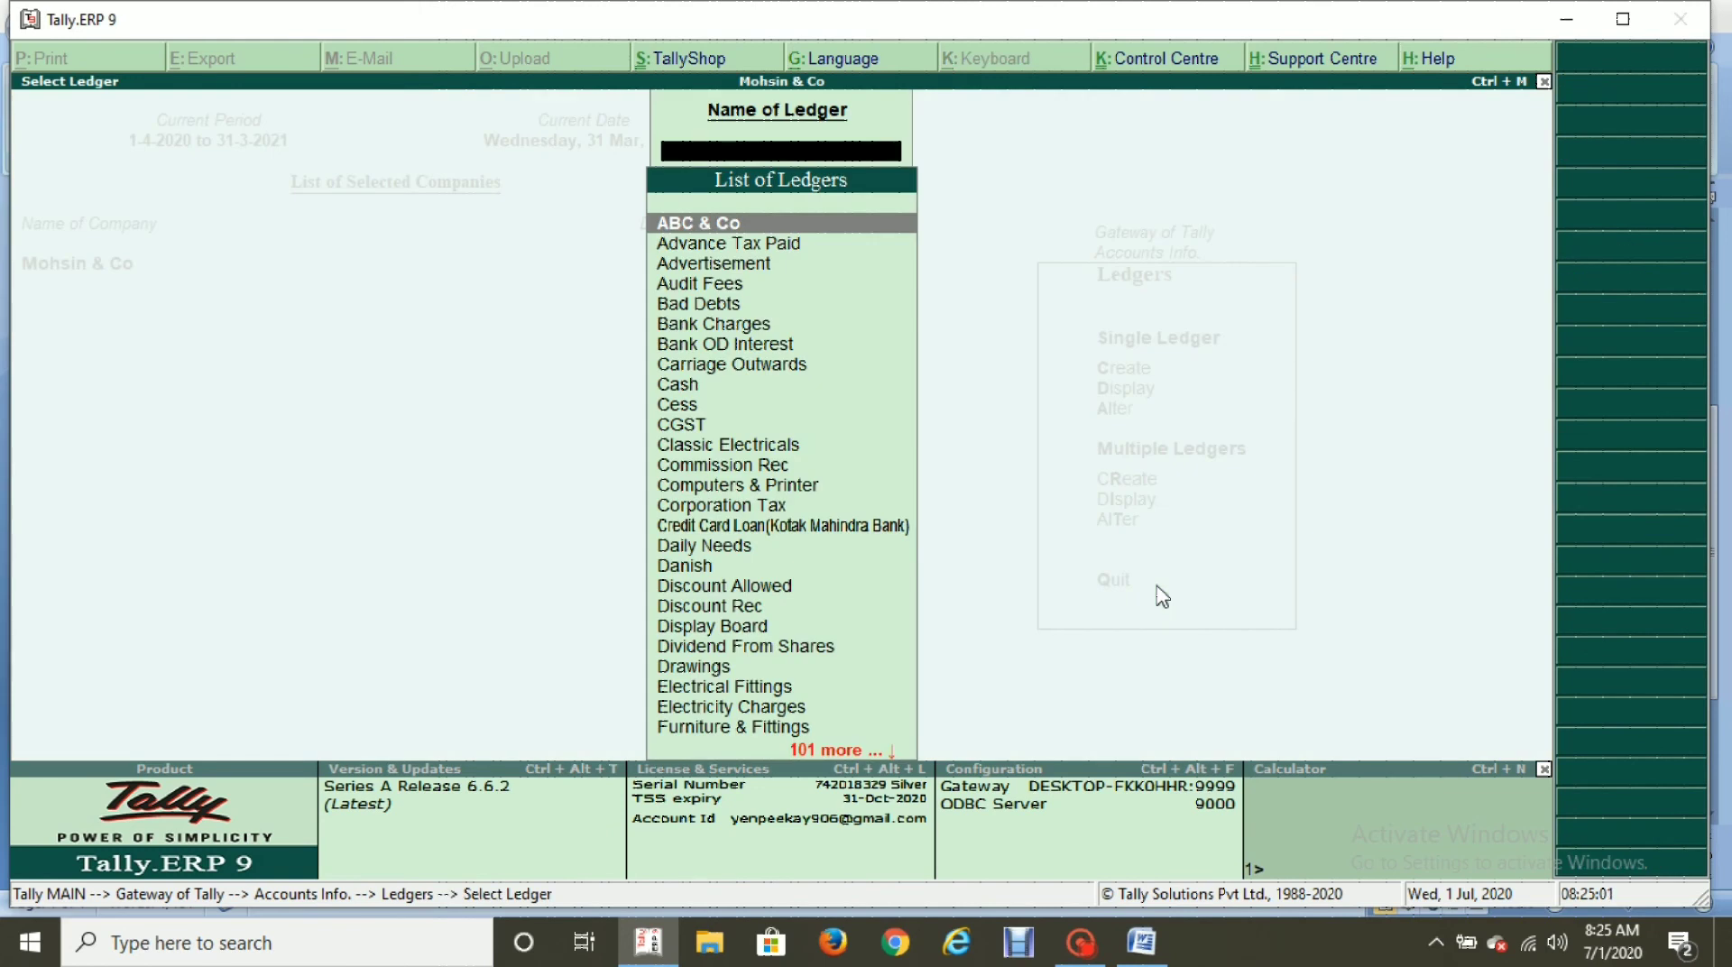
Display the HDFC Bank OD A/c ledger to check its parent group, then return to the Gateway of Tally.
text(Ban)
key(Down)
key(Down)
key(Down)
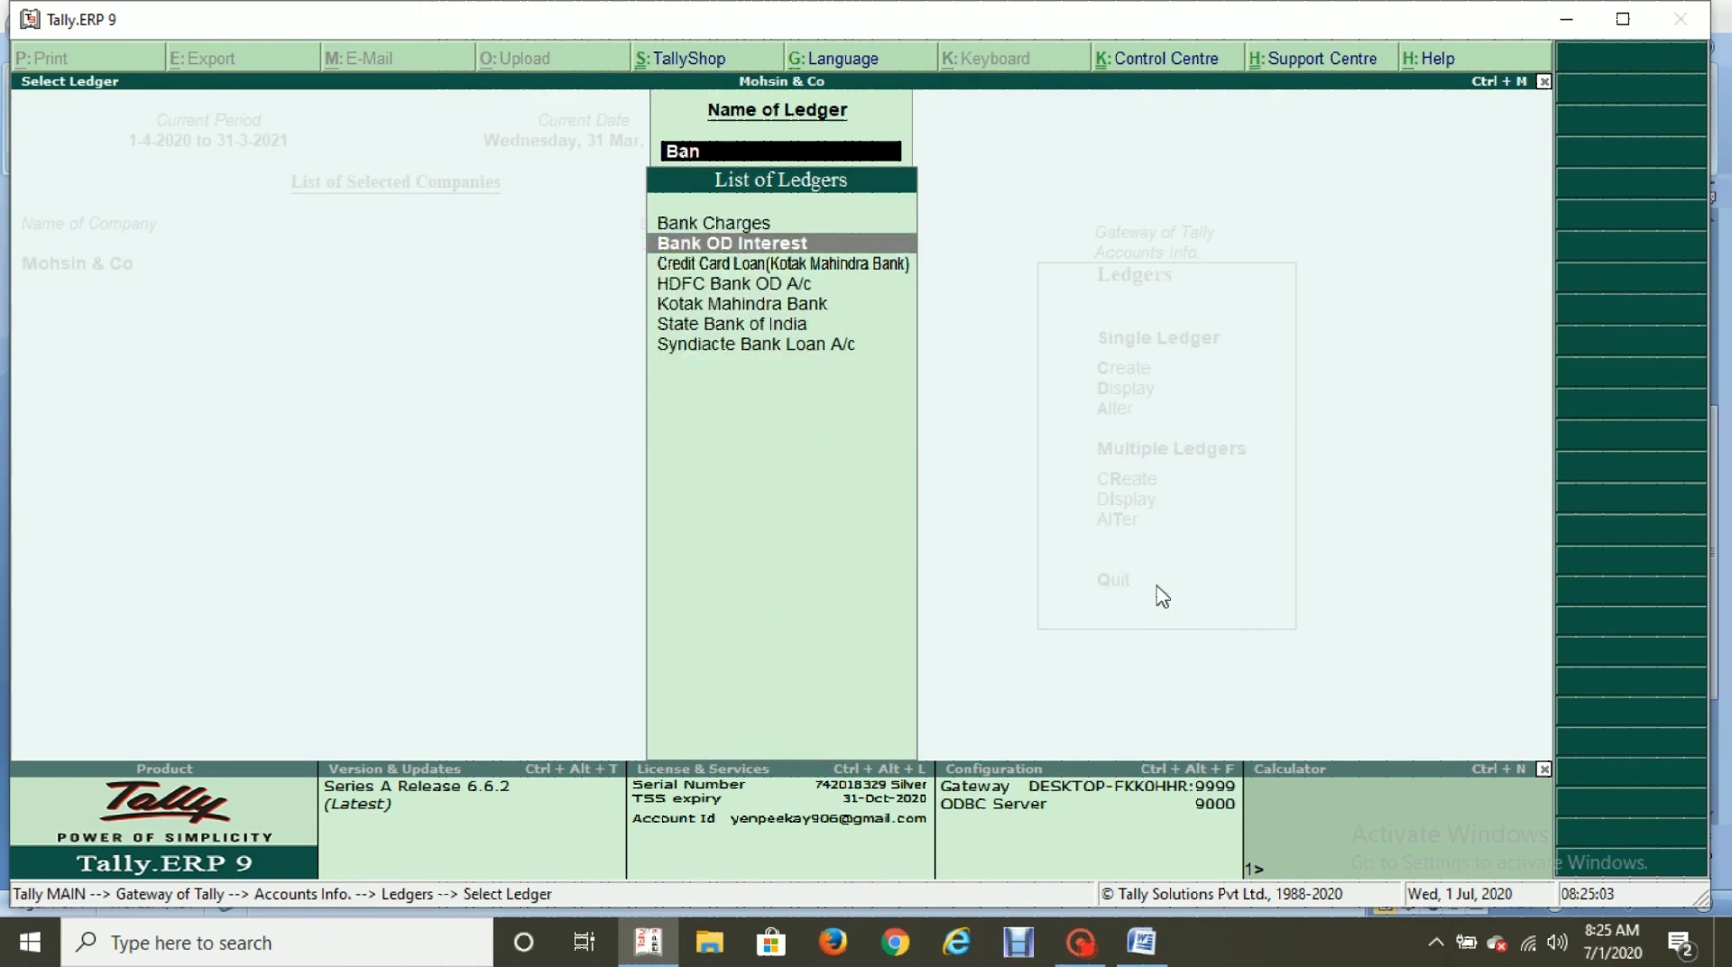
key(Return)
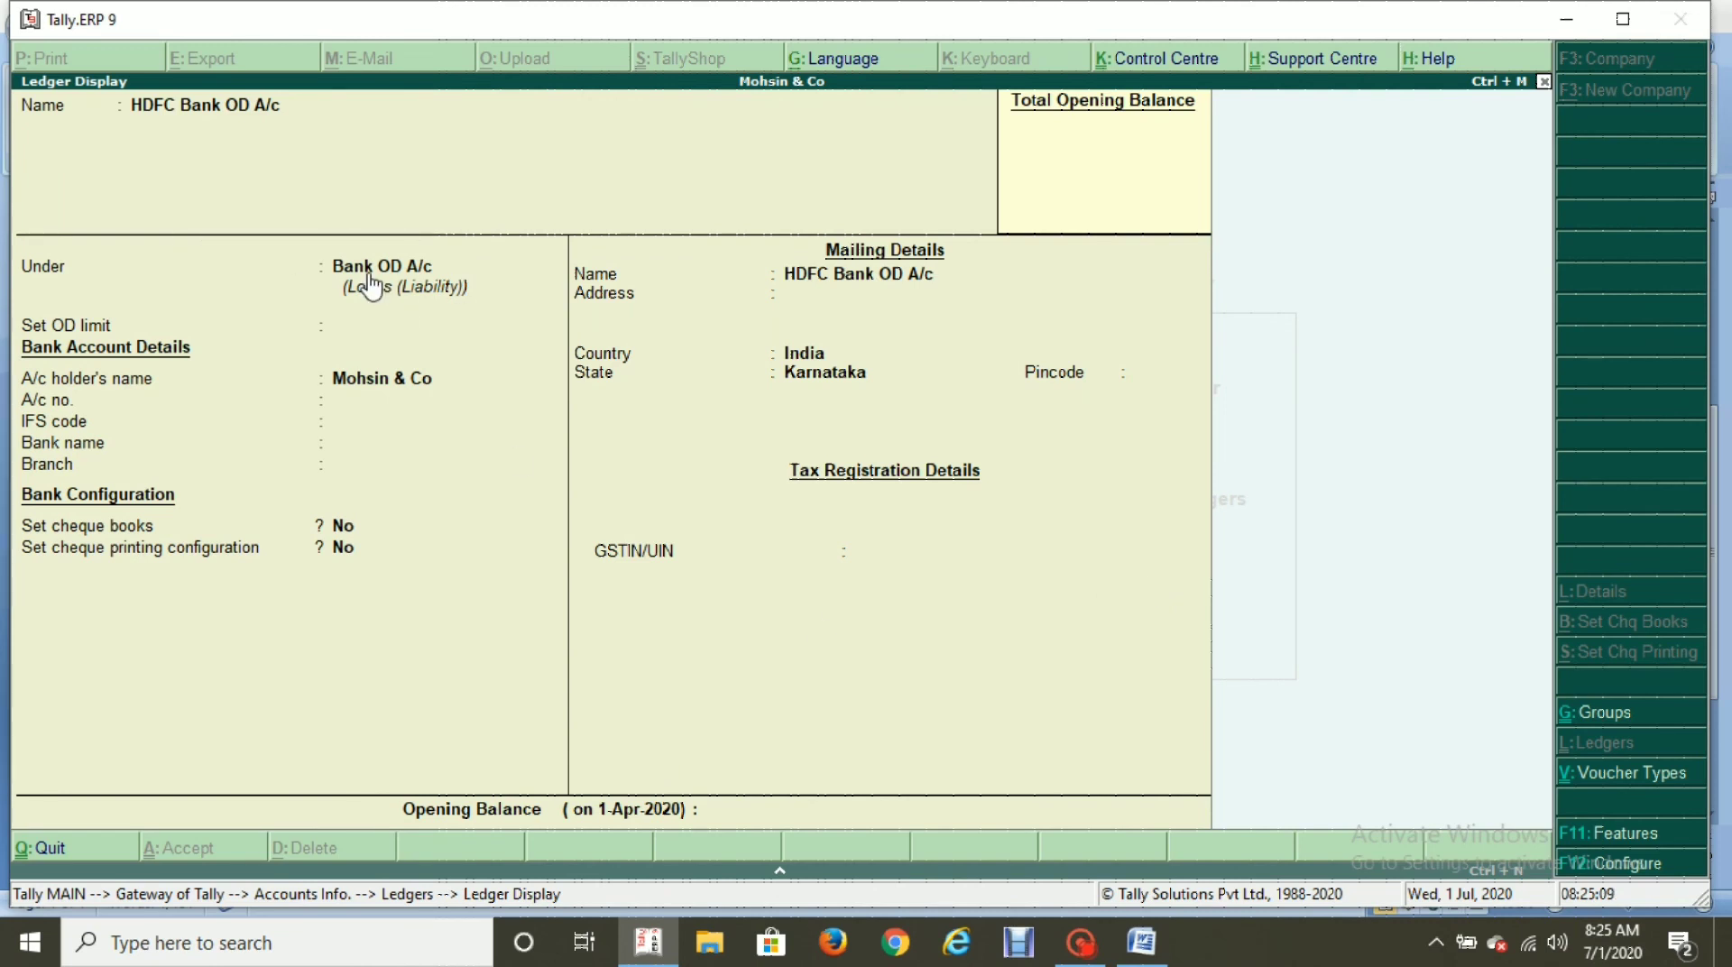
key(Escape)
key(Escape)
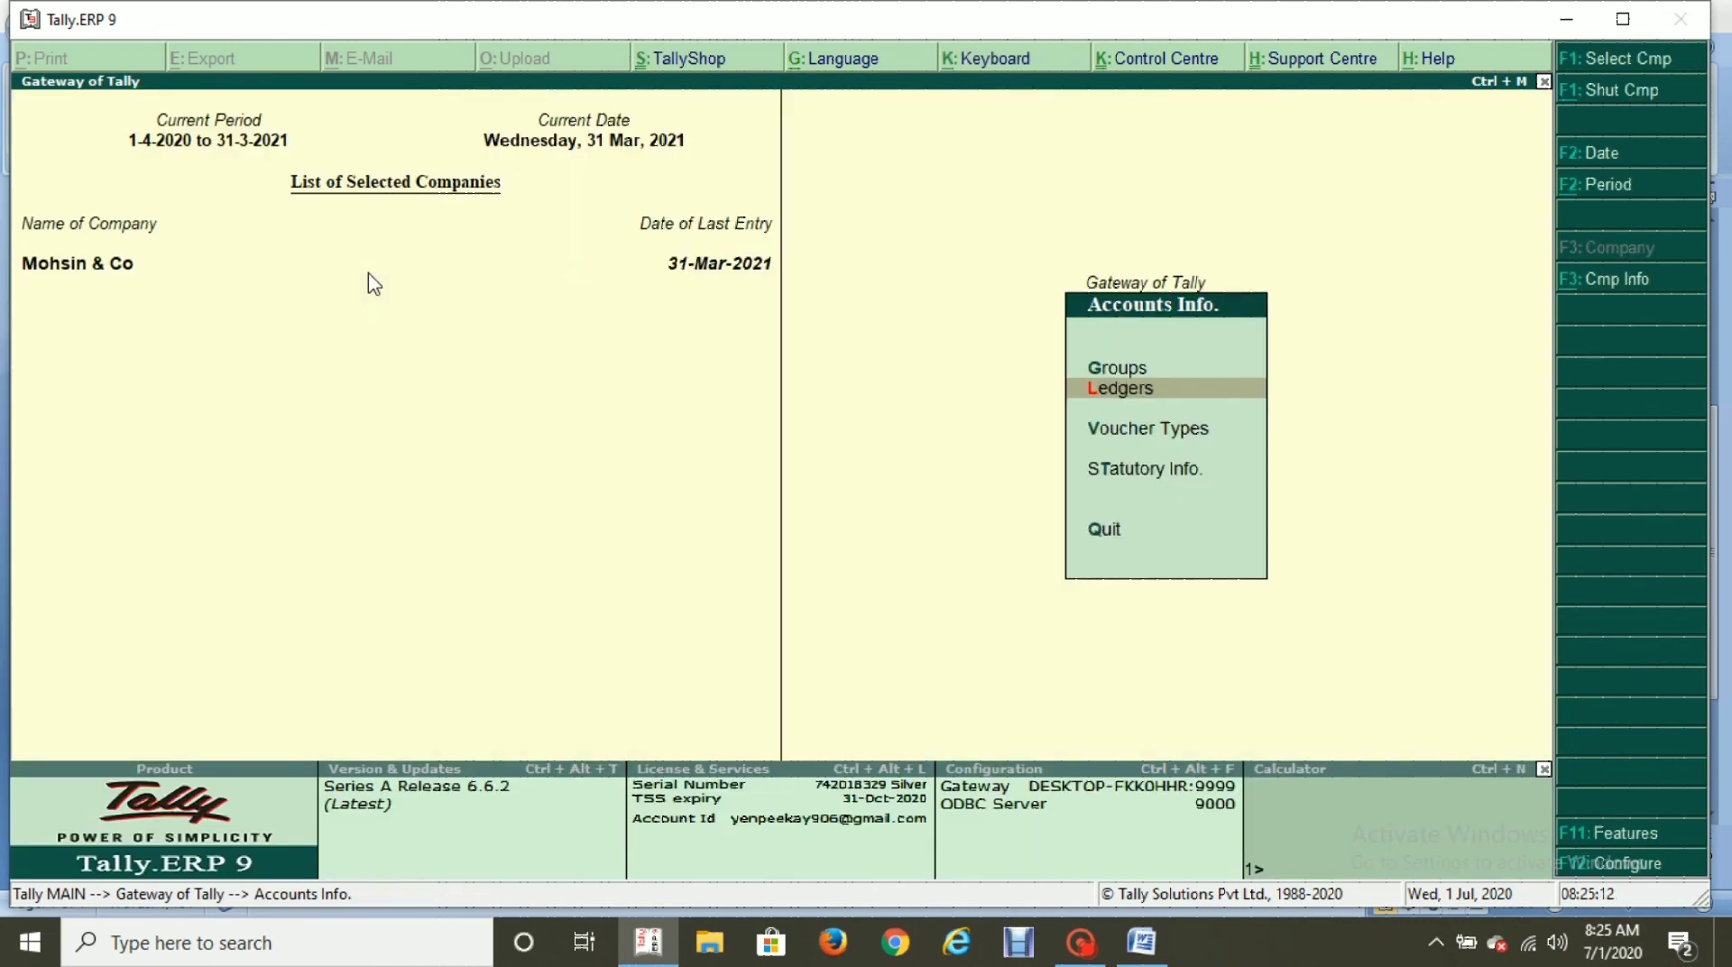
key(Escape)
Check the Star & Co payment in the Word notes, and open a payment voucher in Tally.ERP 9 dated 25-4-2020.
key(alt+Tab)
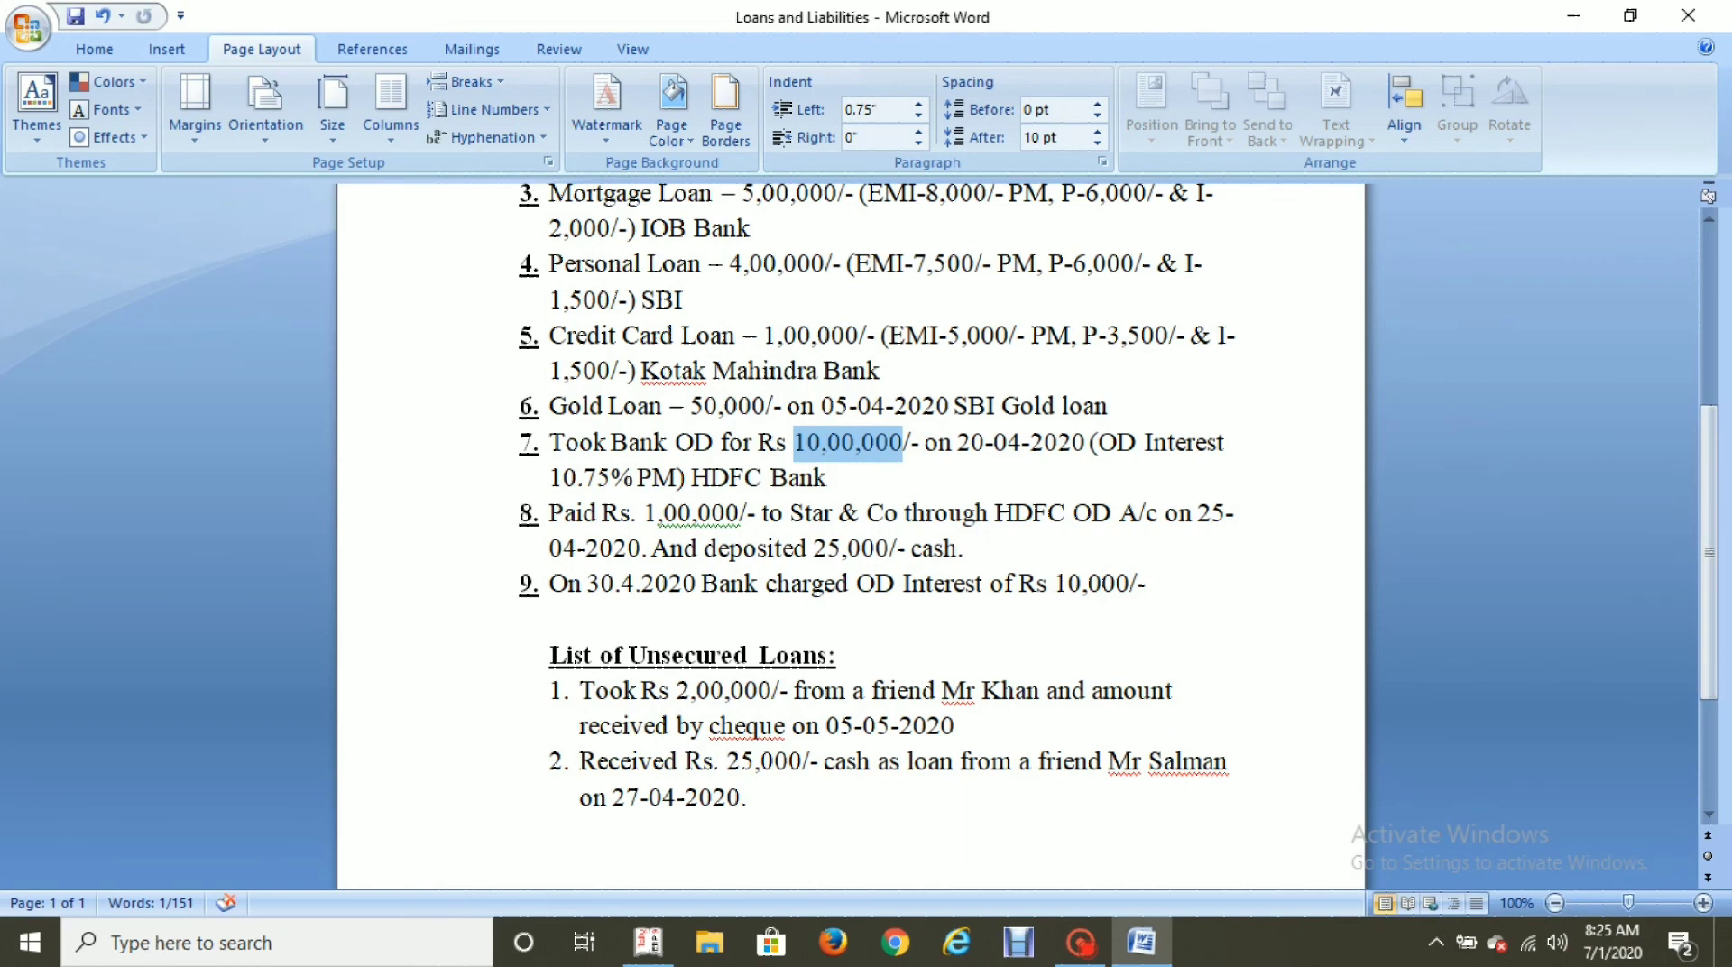
drag(646, 513, 719, 510)
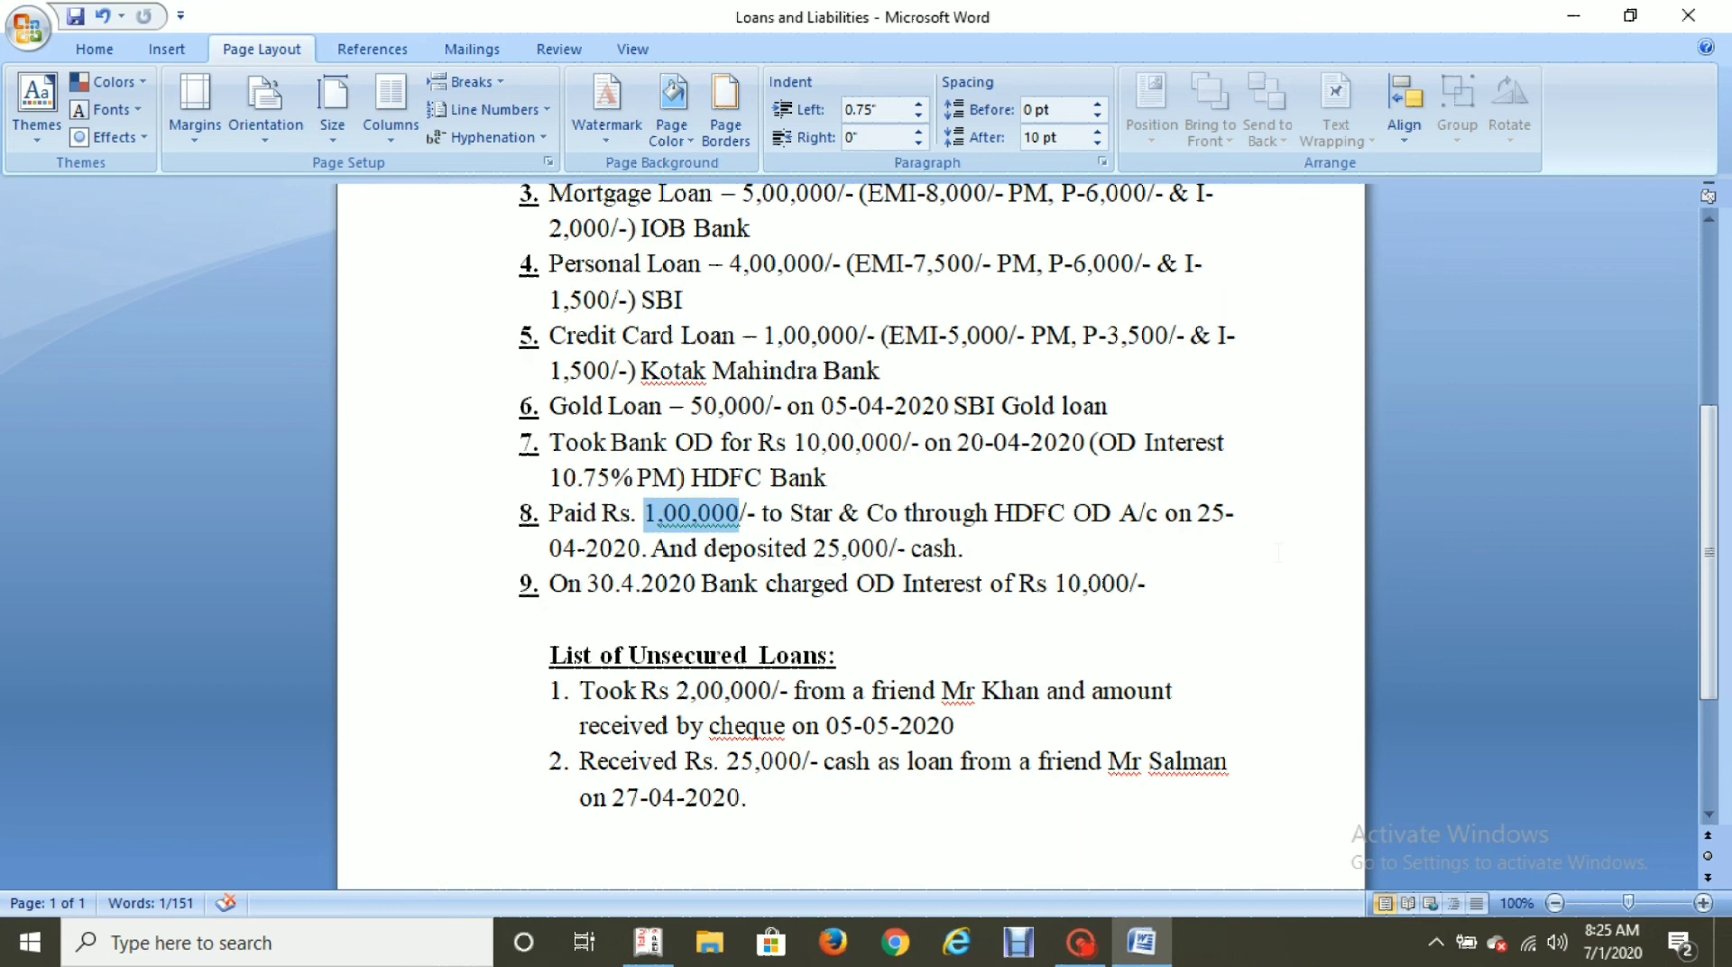
key(alt+Tab)
key(Down)
key(Down)
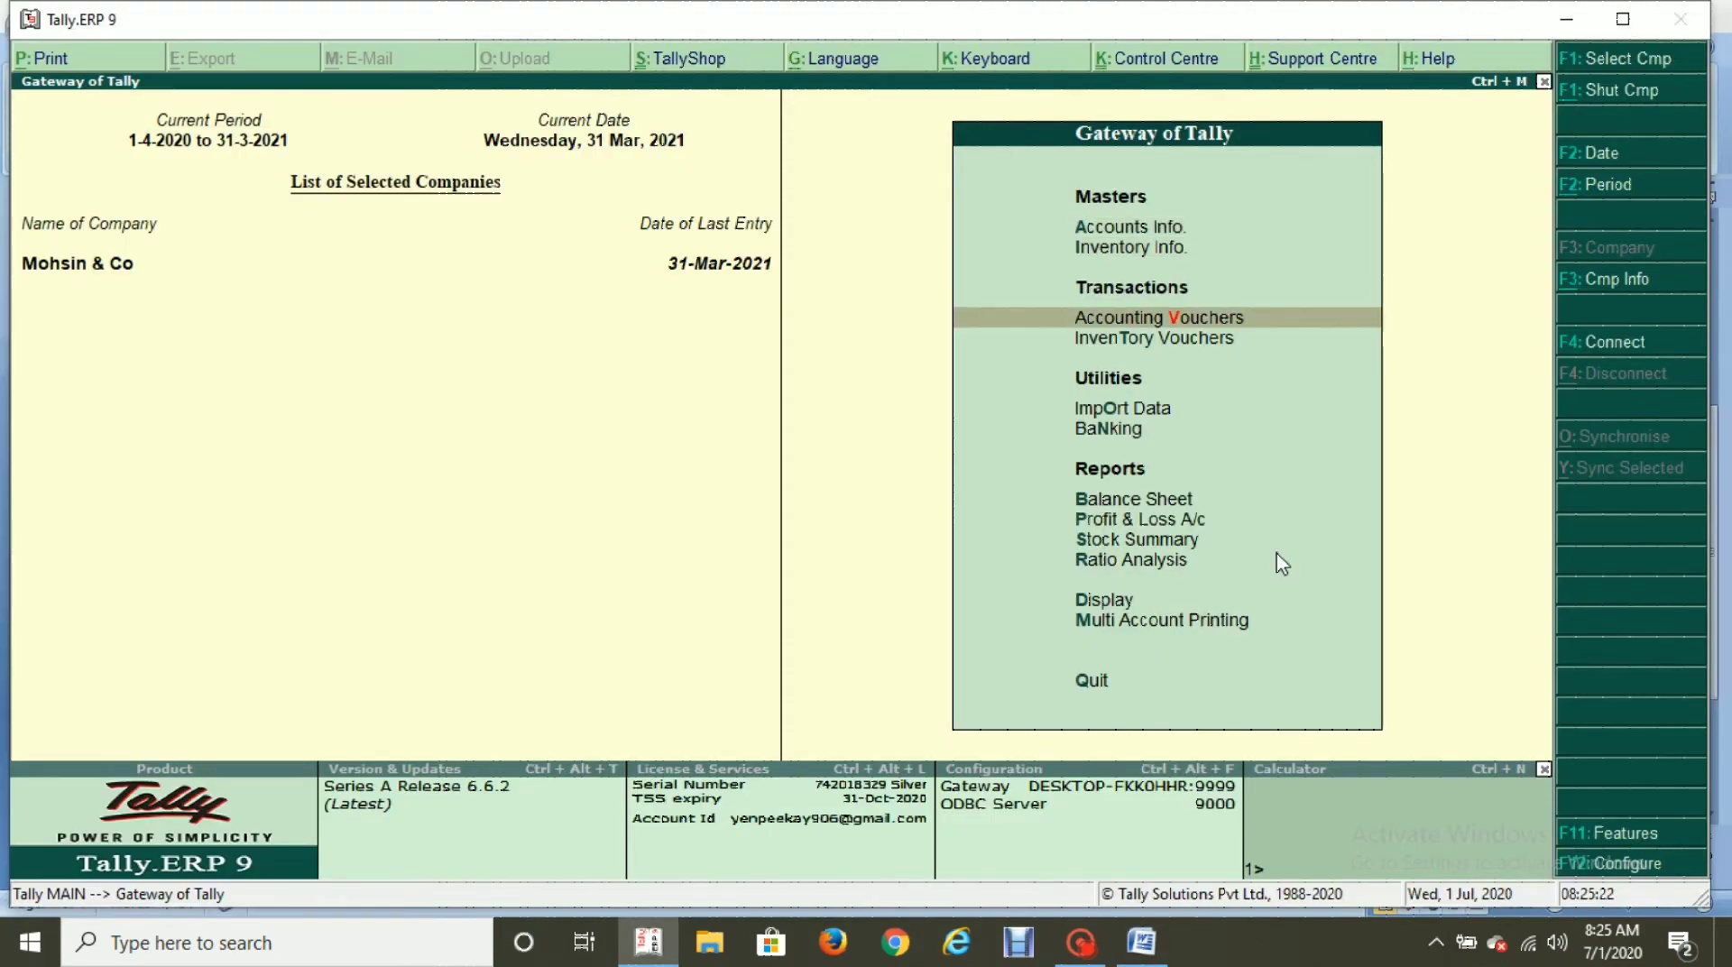
key(Down)
key(Up)
key(Return)
key(F2)
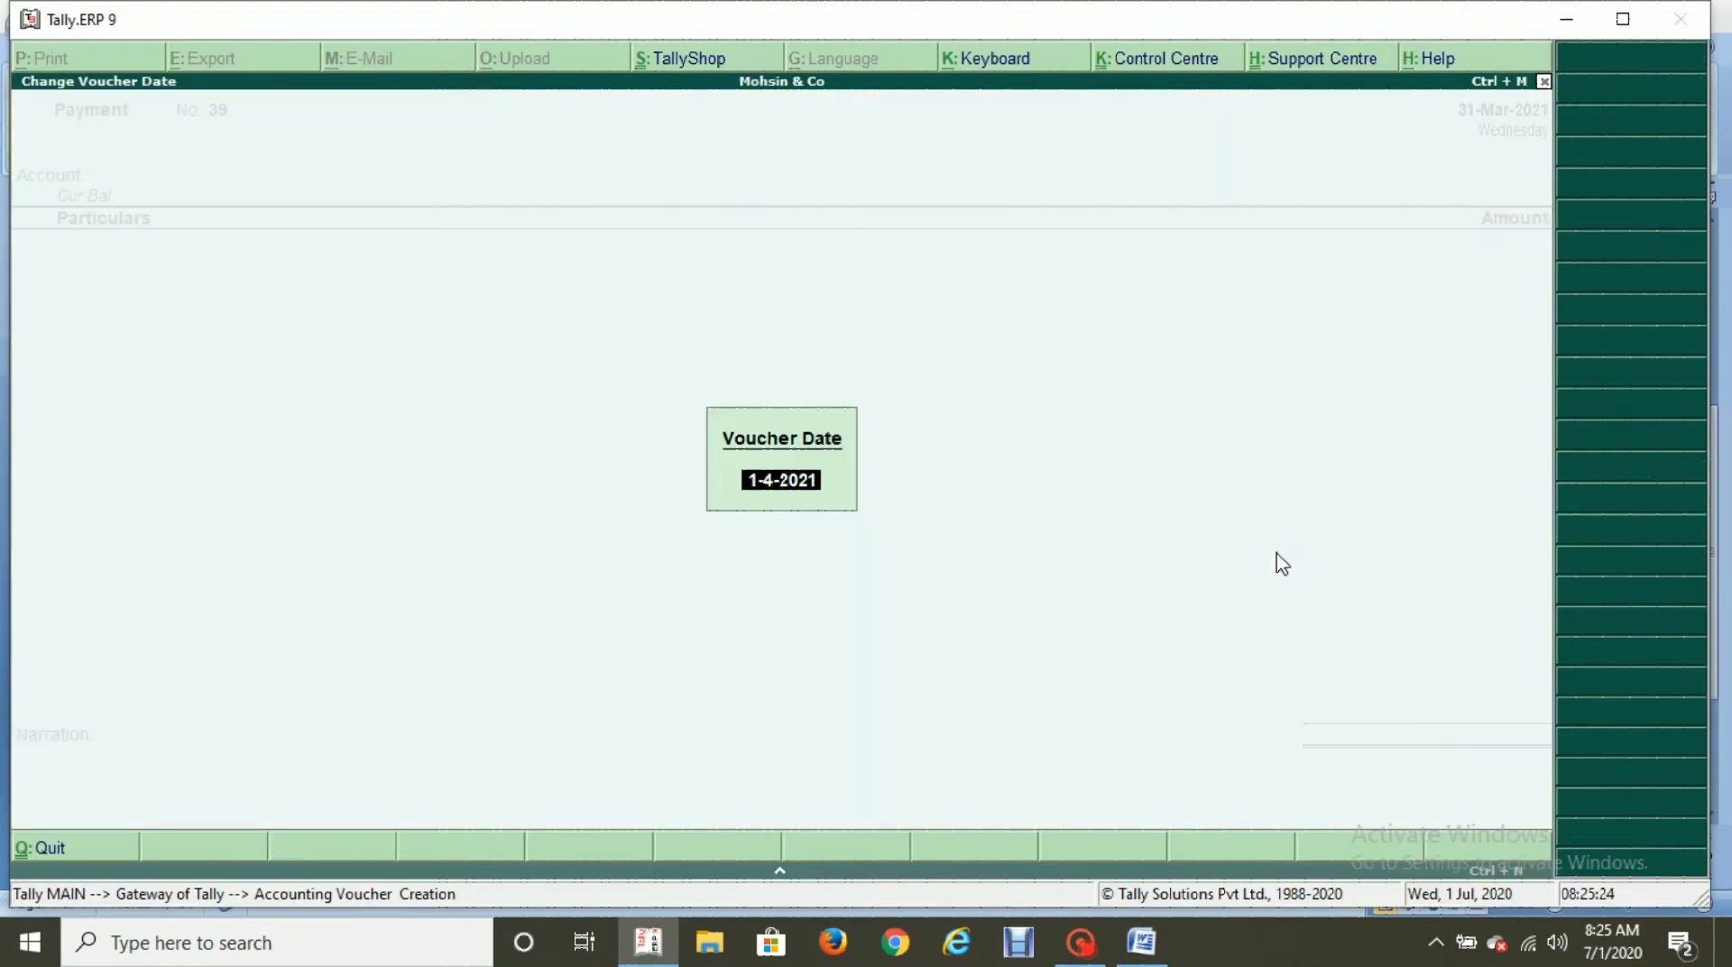
text(25-4-2020)
key(Return)
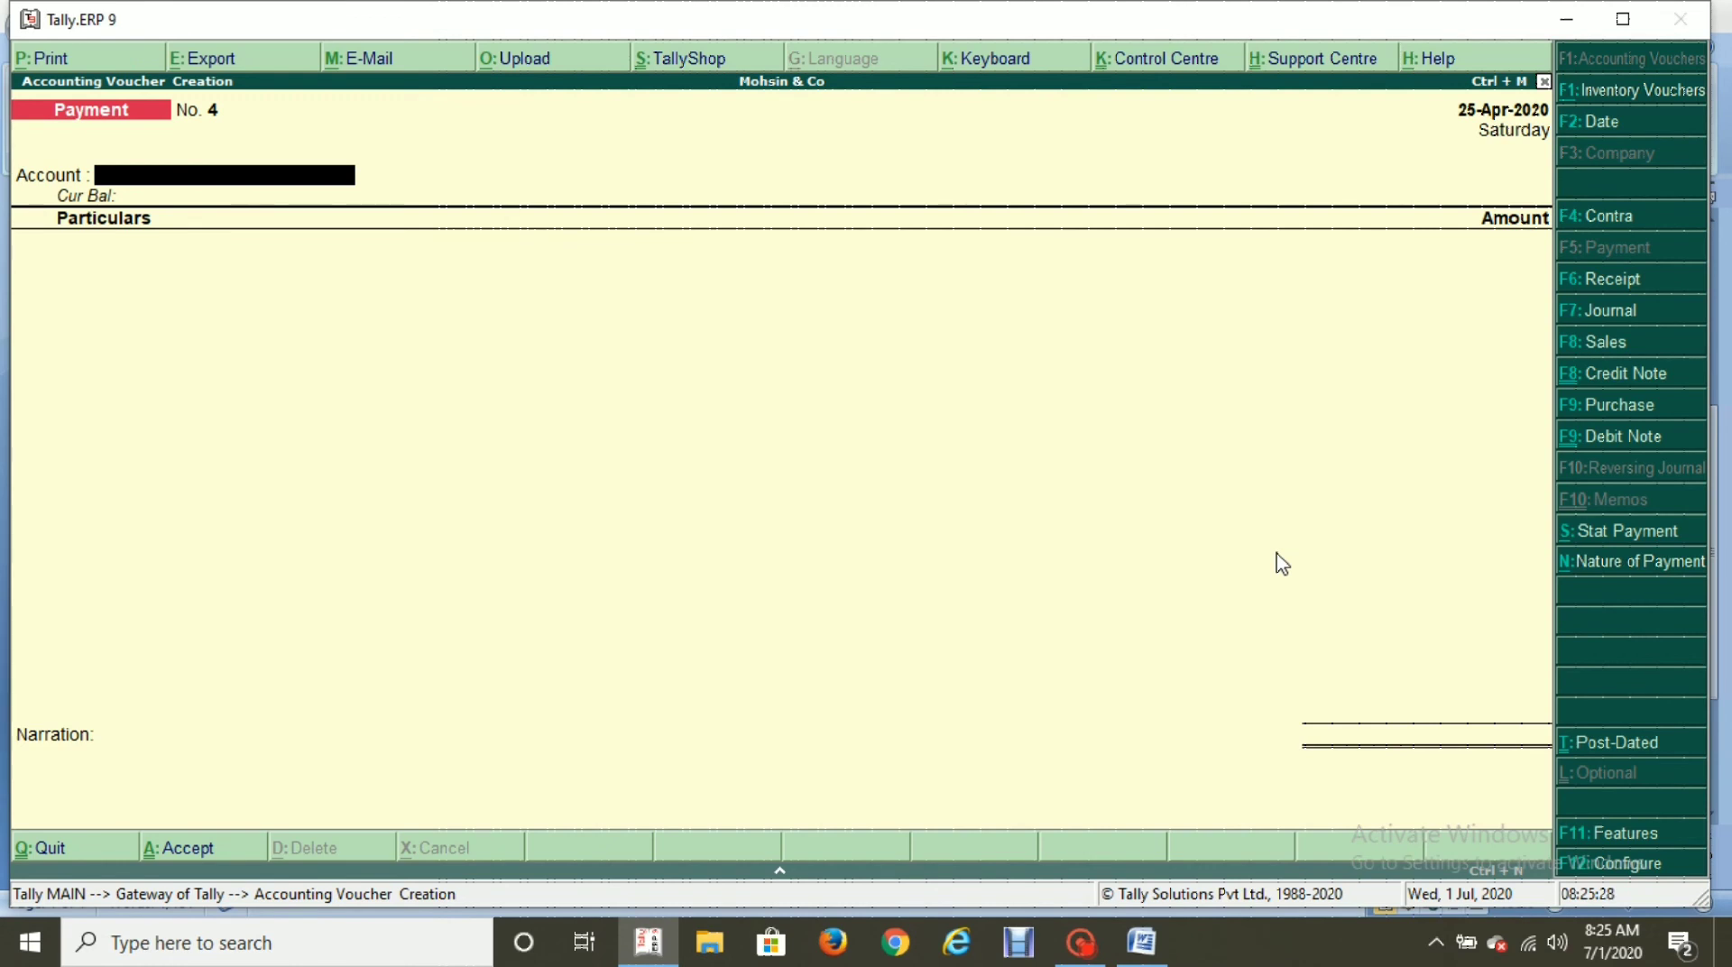
Pay from HDFC Bank OD A/c to M/s Star Co Ltd with an amount of 1,00,000.
text(Bank)
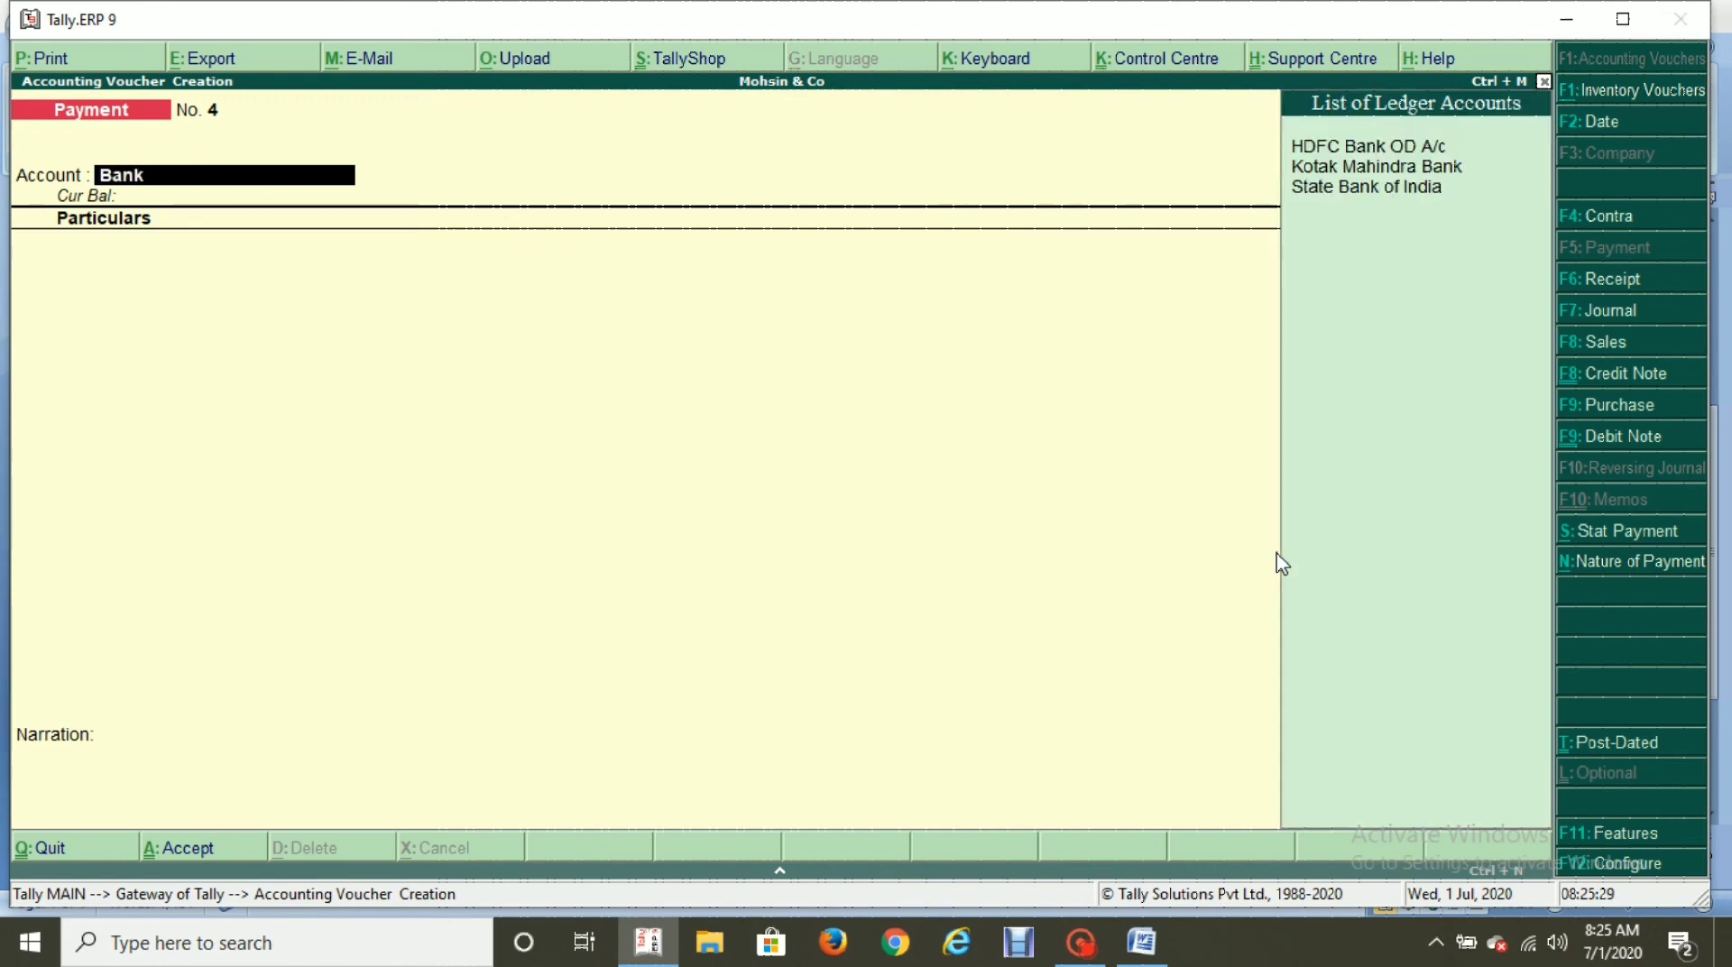
key(Return)
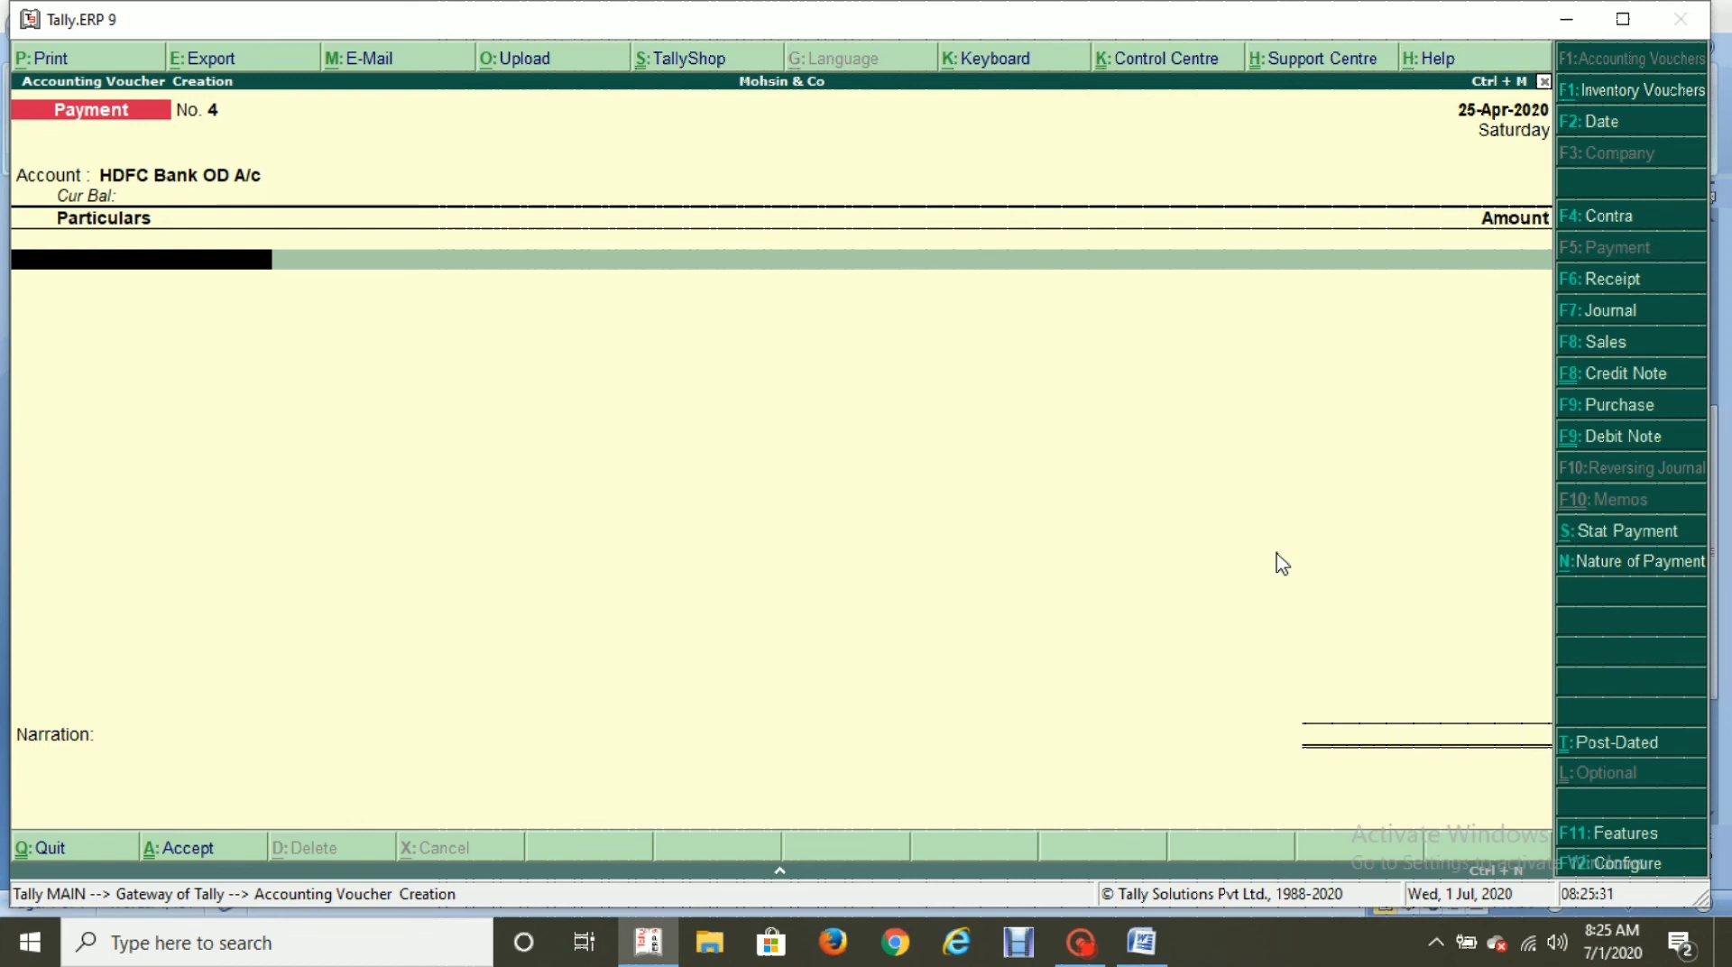
text(Star)
key(Return)
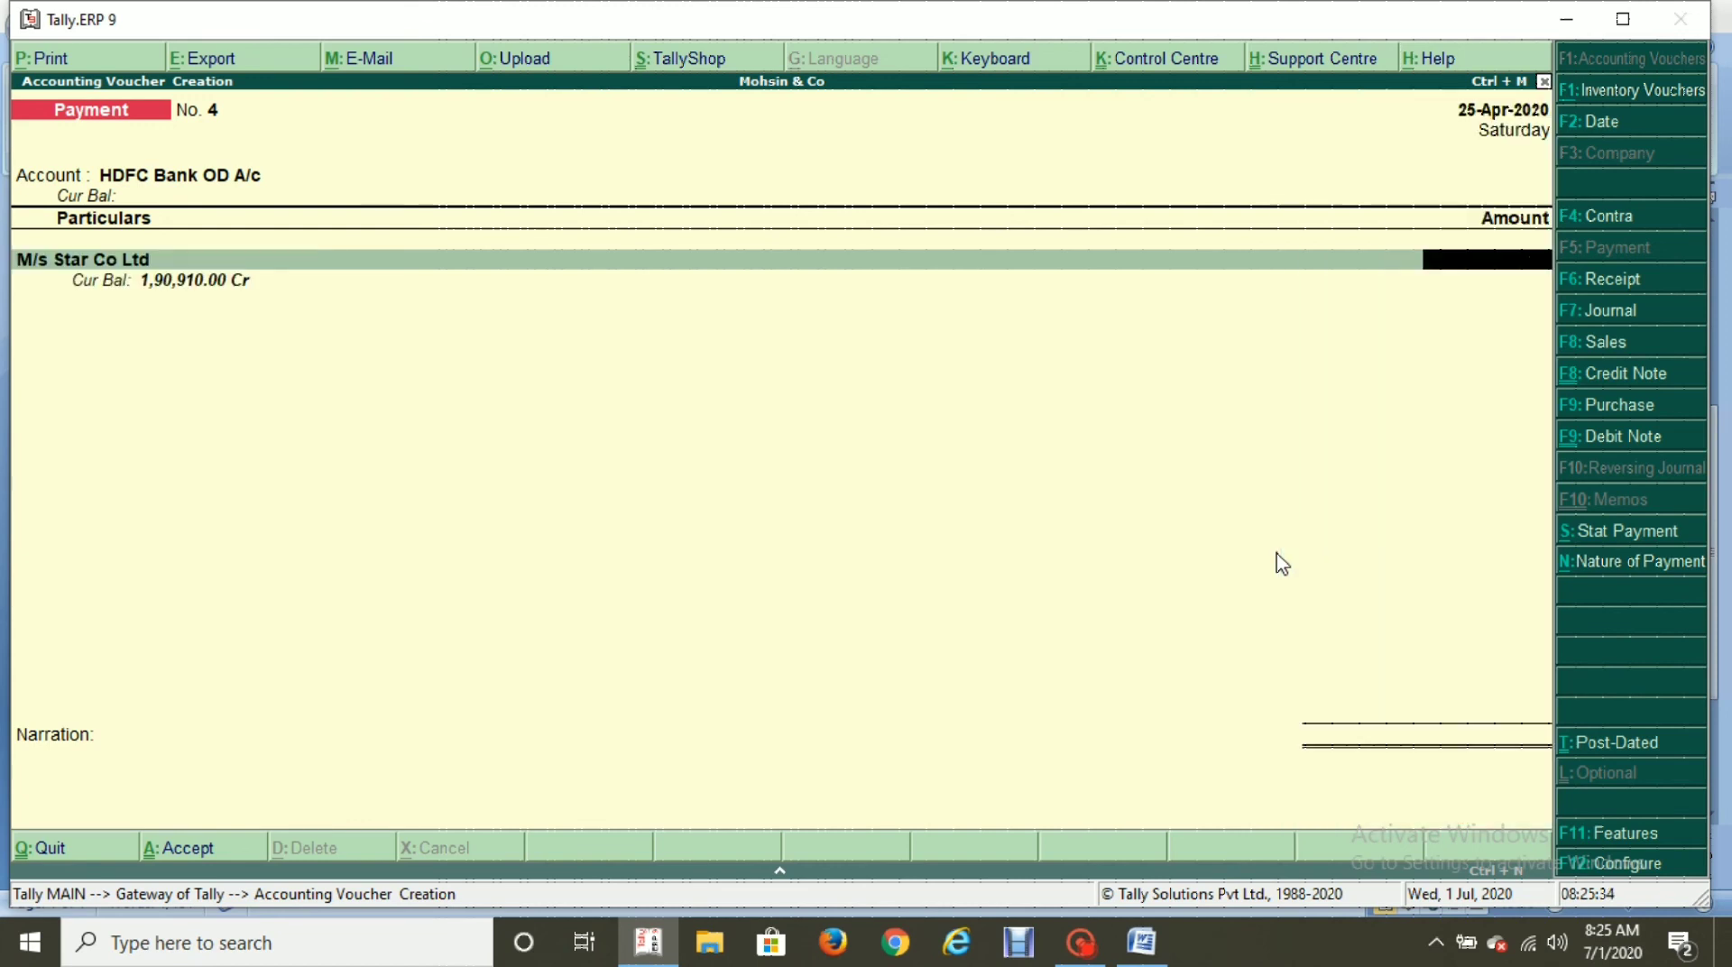
text(1,00,000)
Allocate the full Star Co payment against bill reference 36 and save the voucher without a narration.
key(Return)
key(Return)
key(Return)
key(Return)
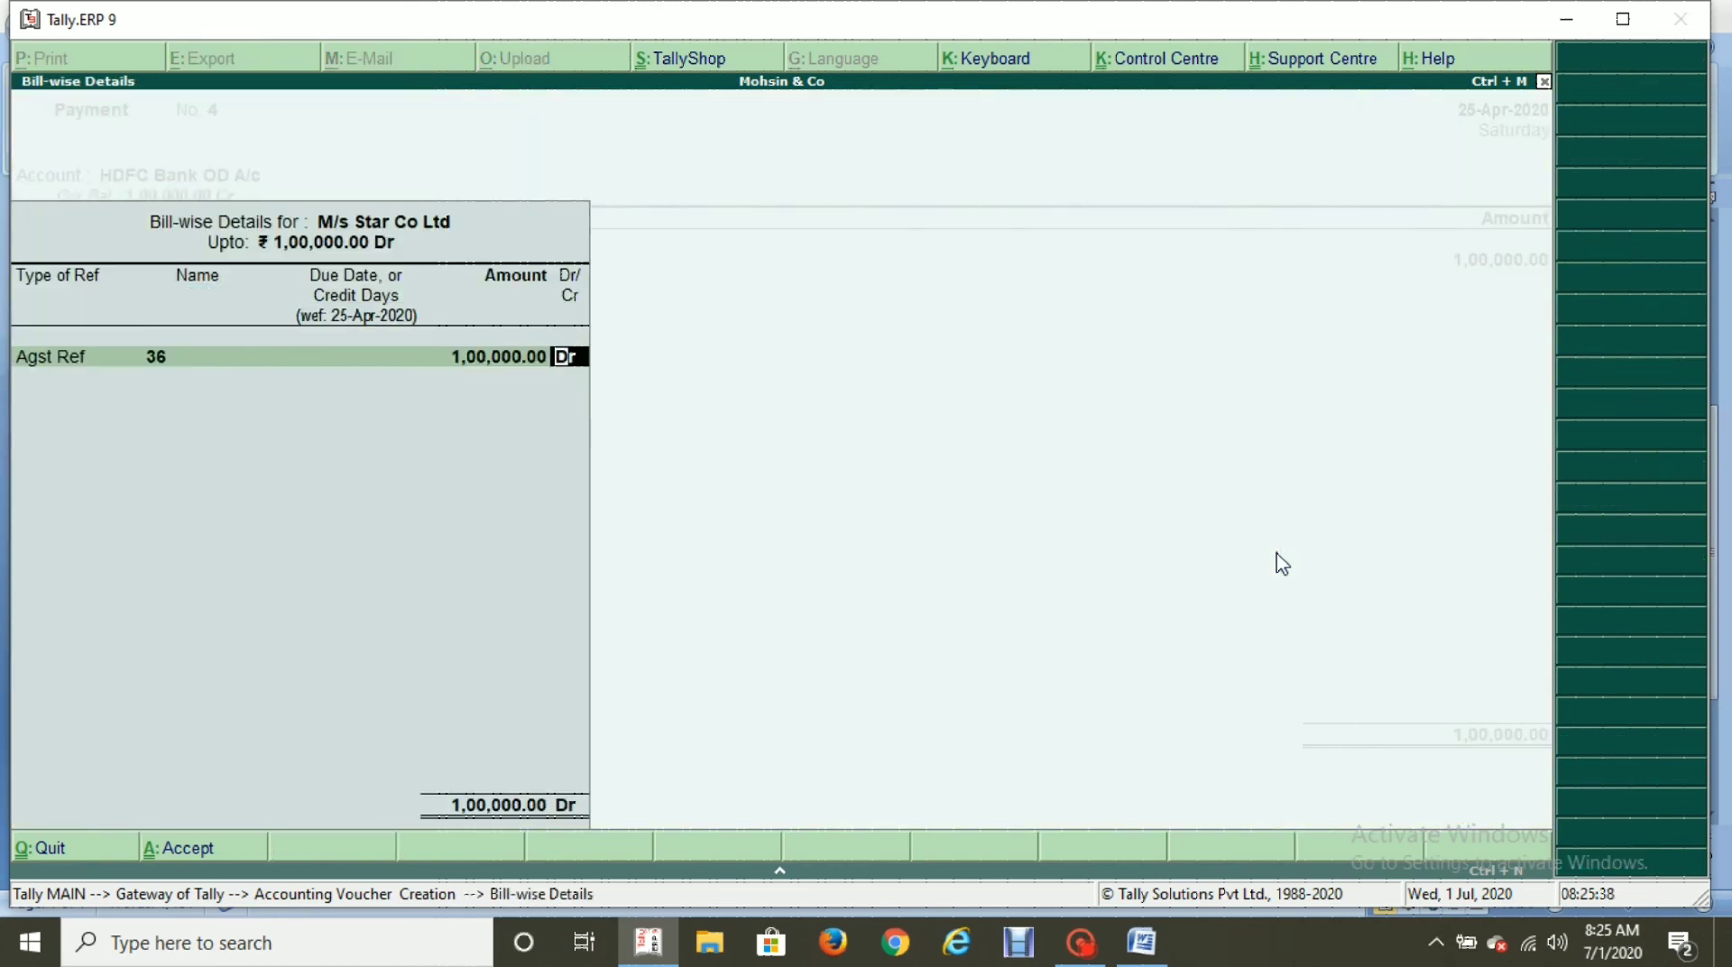
key(Return)
key(Return)
key(Return)
key(Return)
key(Return)
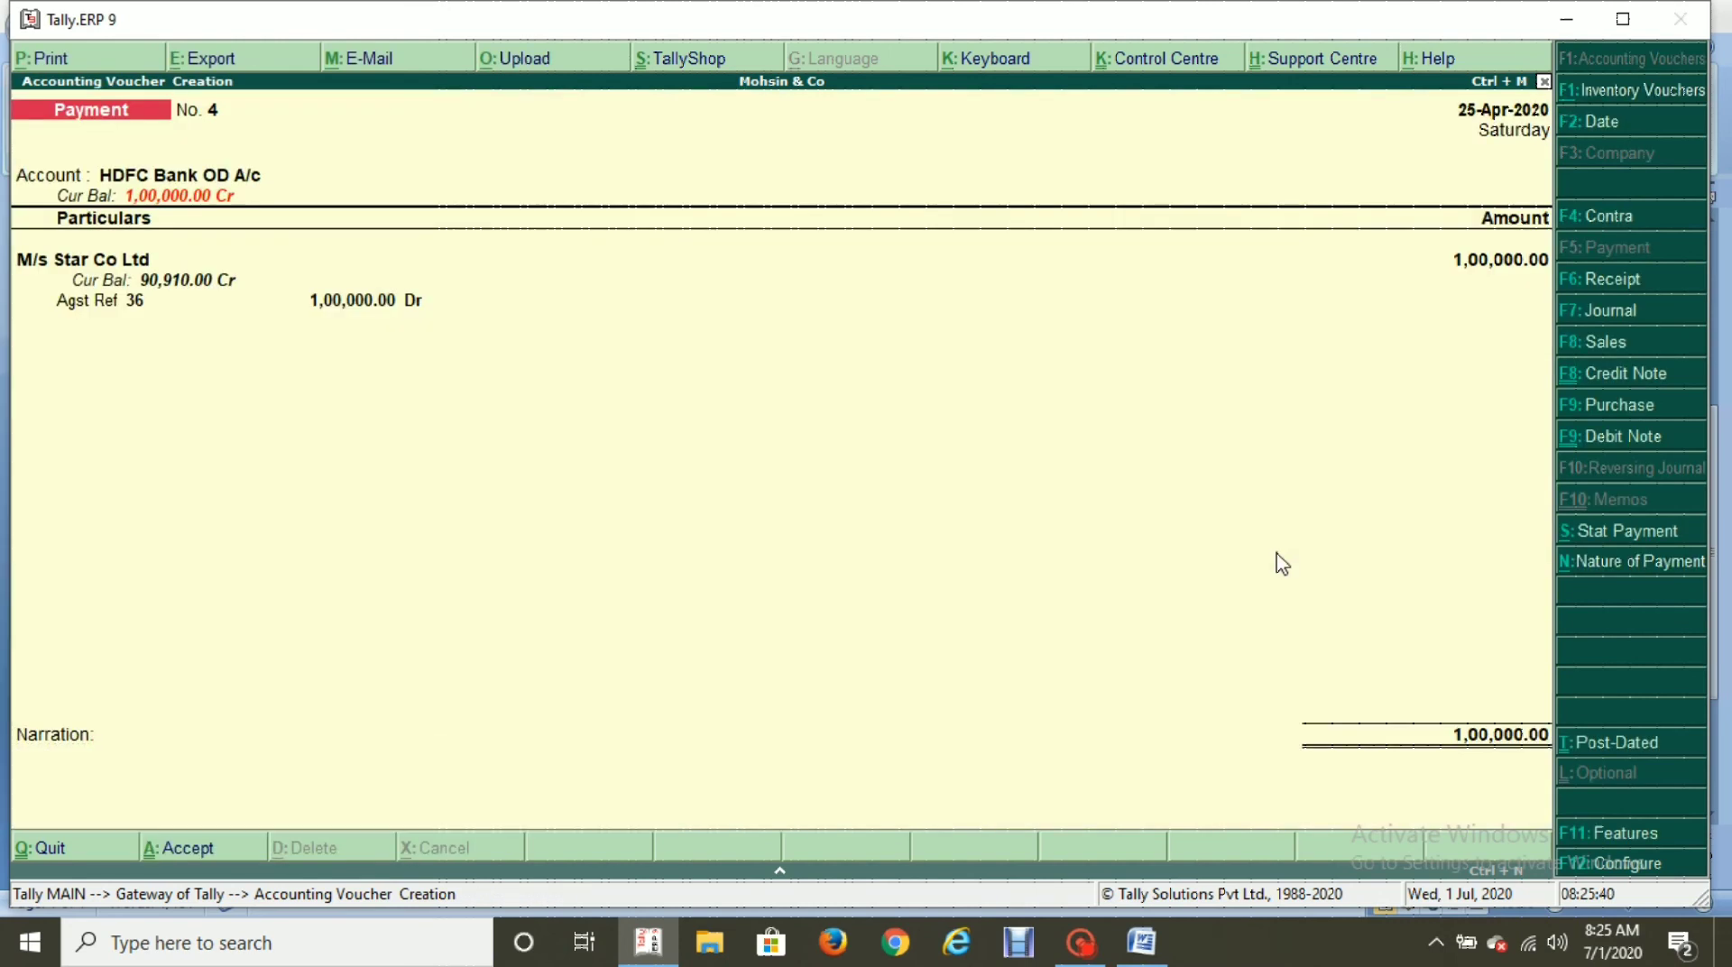
key(Return)
key(Return)
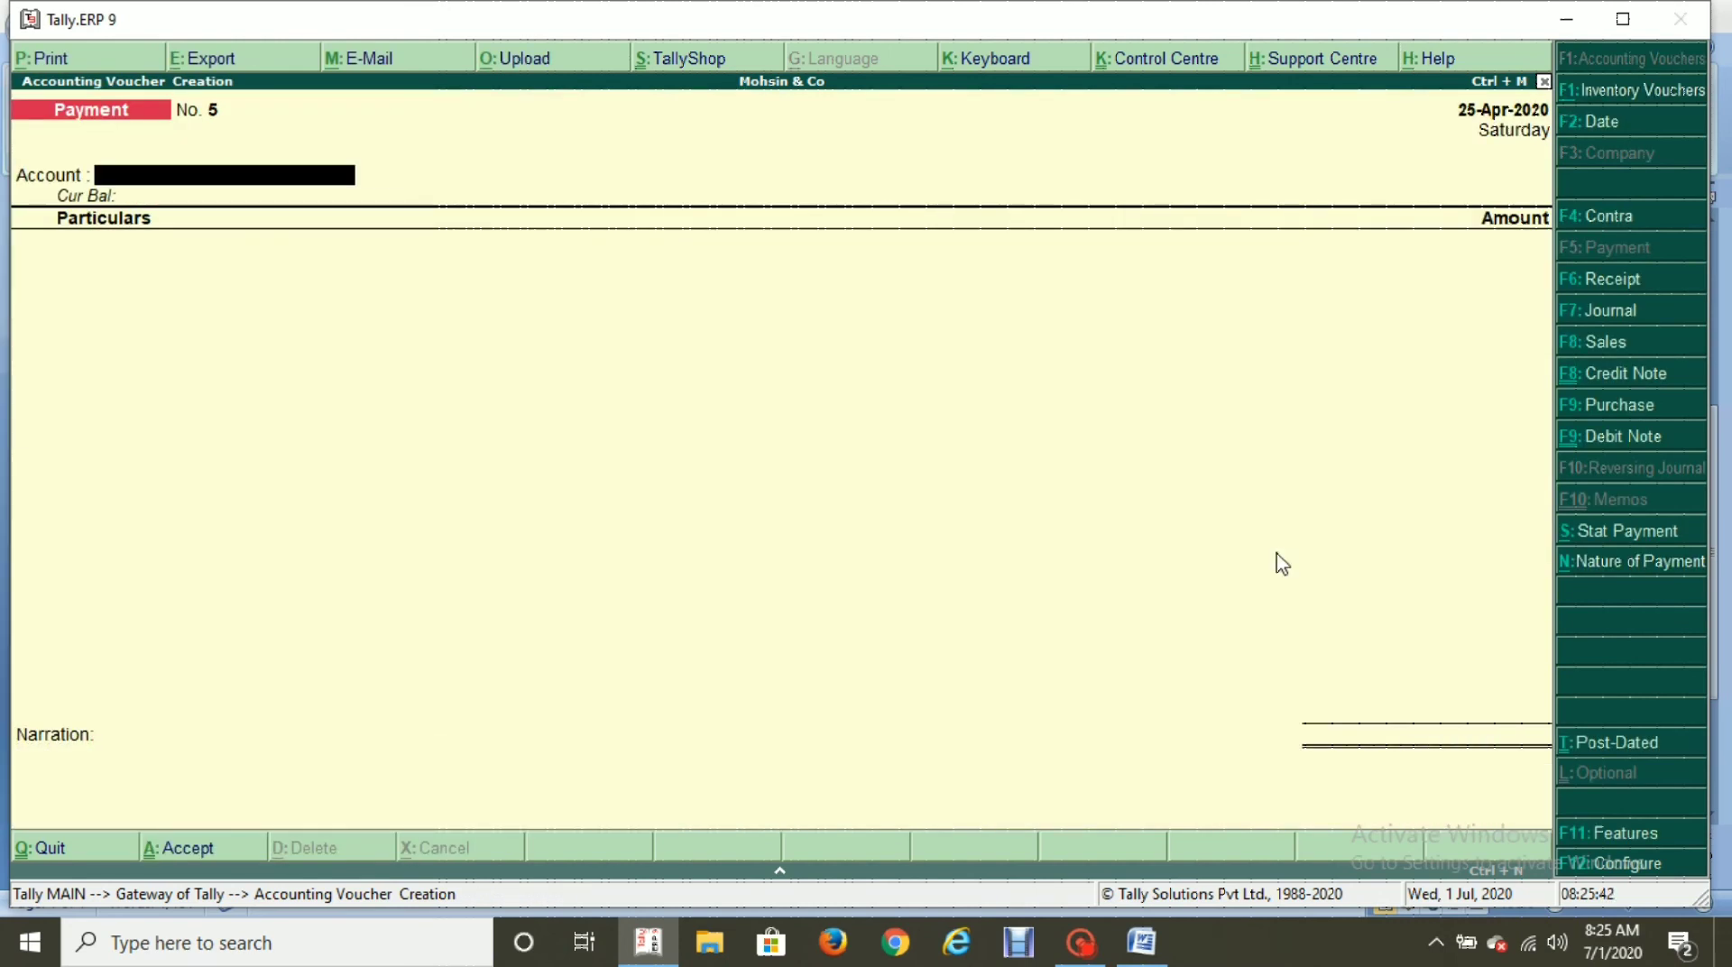
Open the Balance Sheet from the Gateway of Tally and drill down into the Loans (Liability) group.
key(alt+Tab)
key(alt+Tab)
key(Escape)
key(Return)
key(Down)
key(Down)
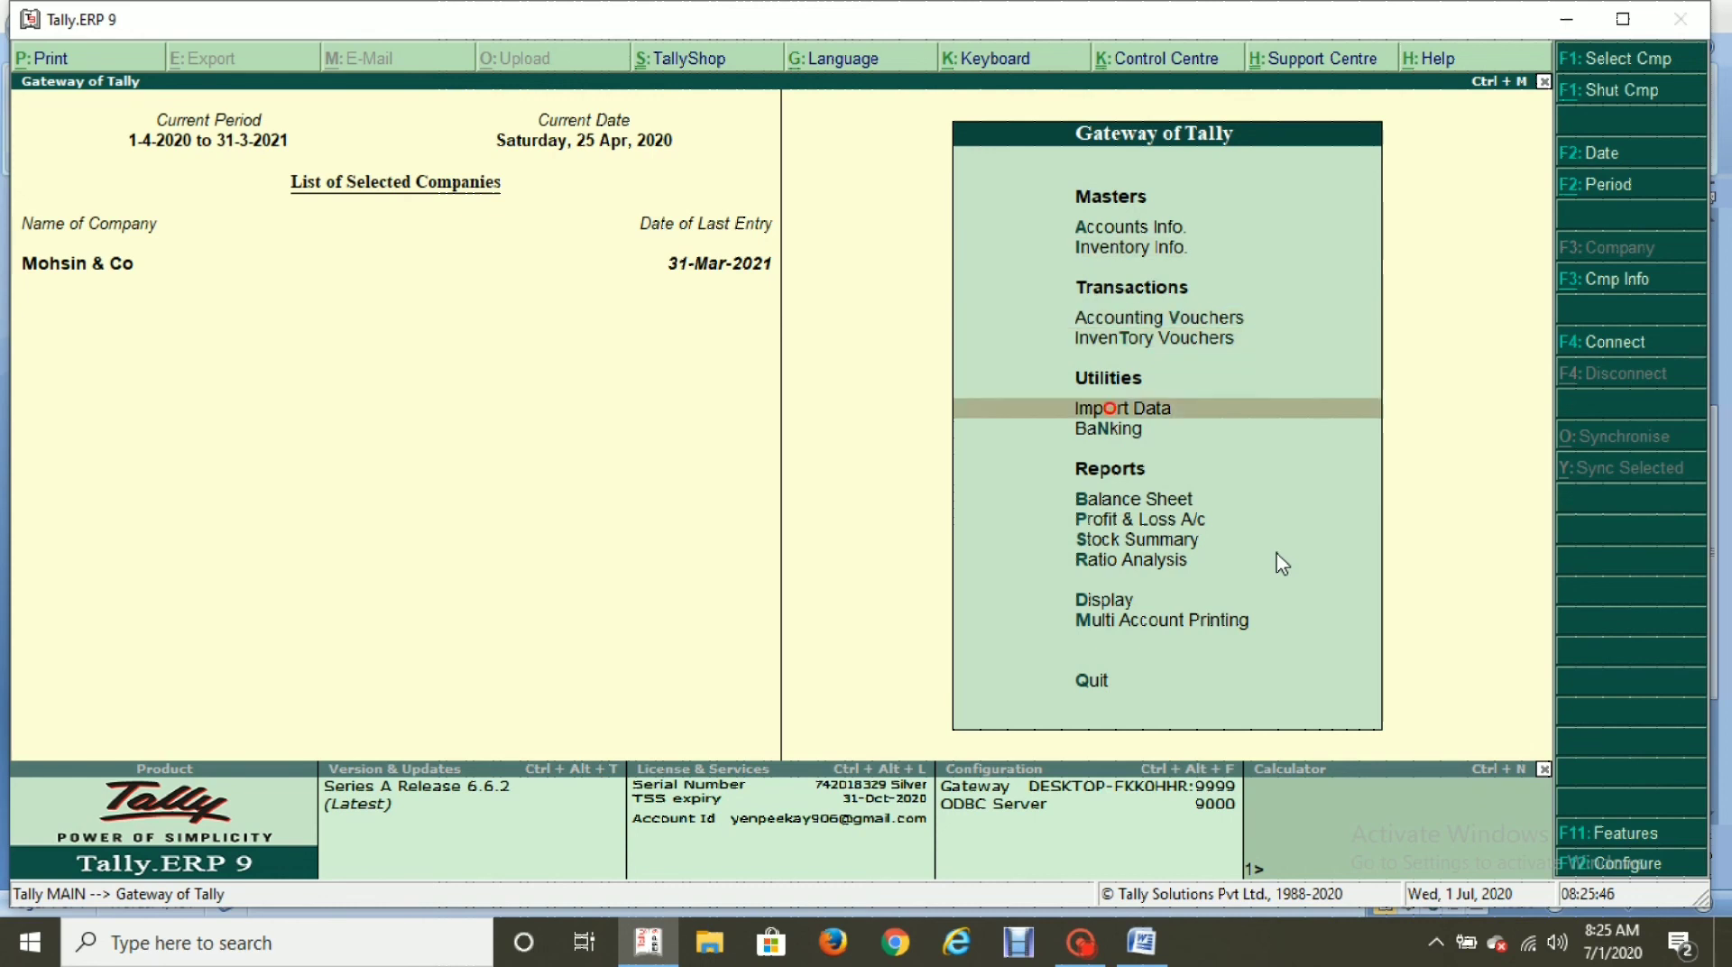
key(Down)
key(Down)
key(Return)
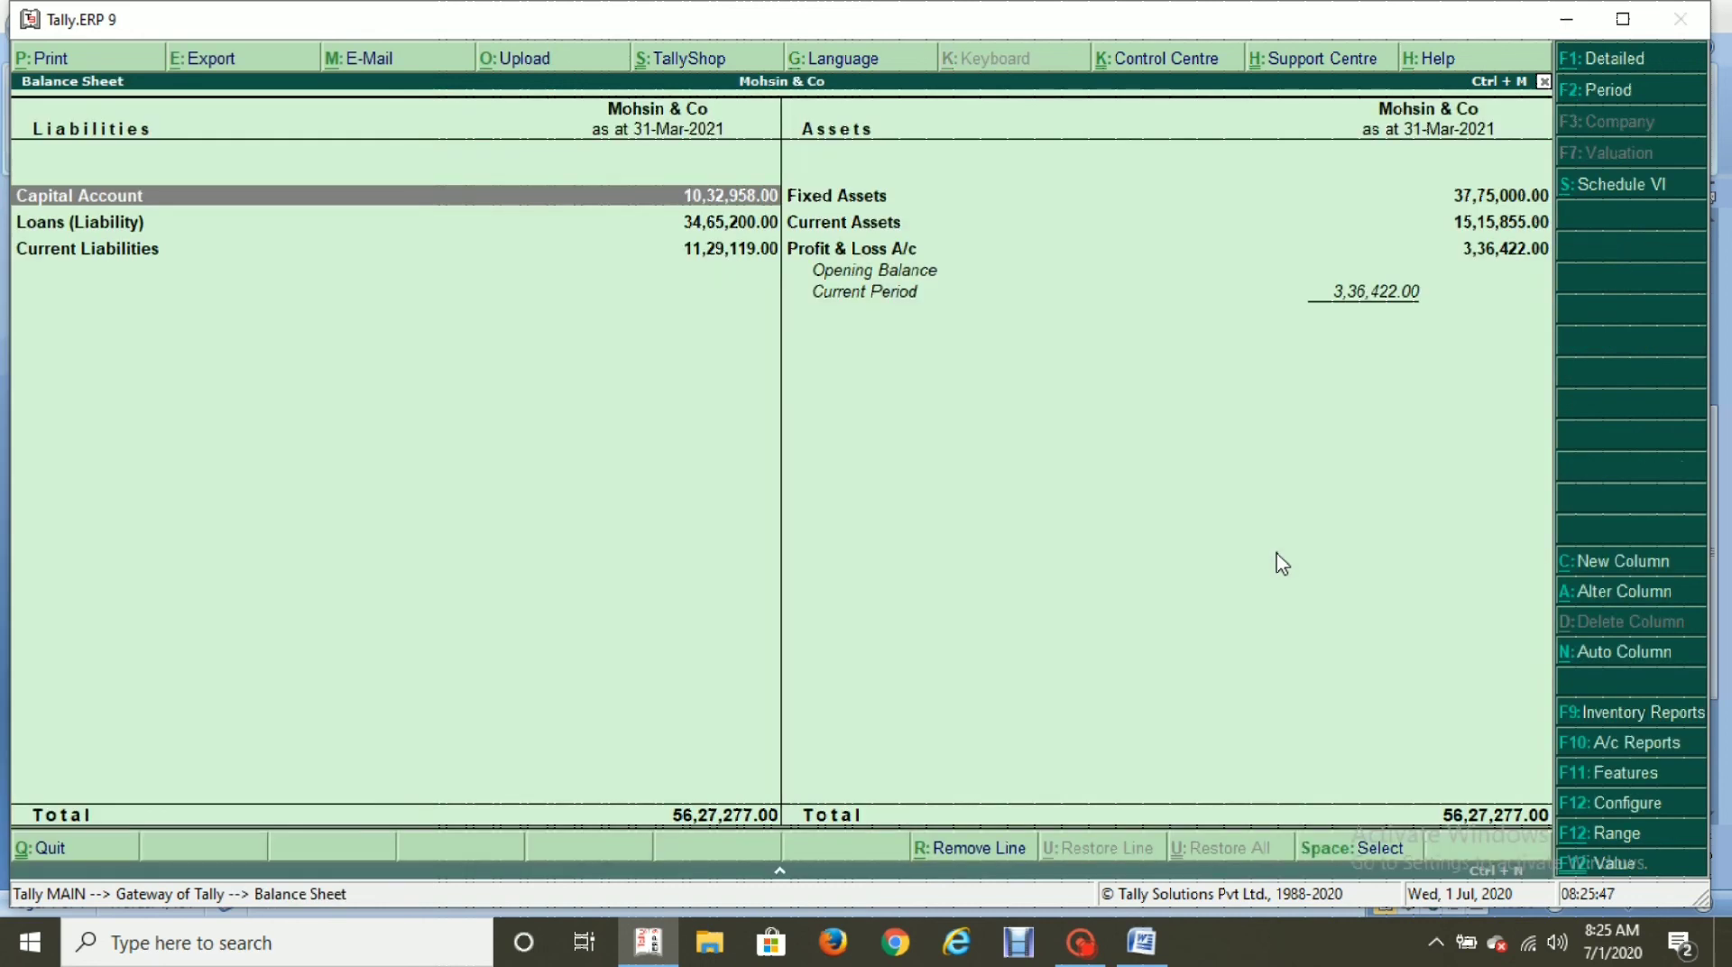
key(Down)
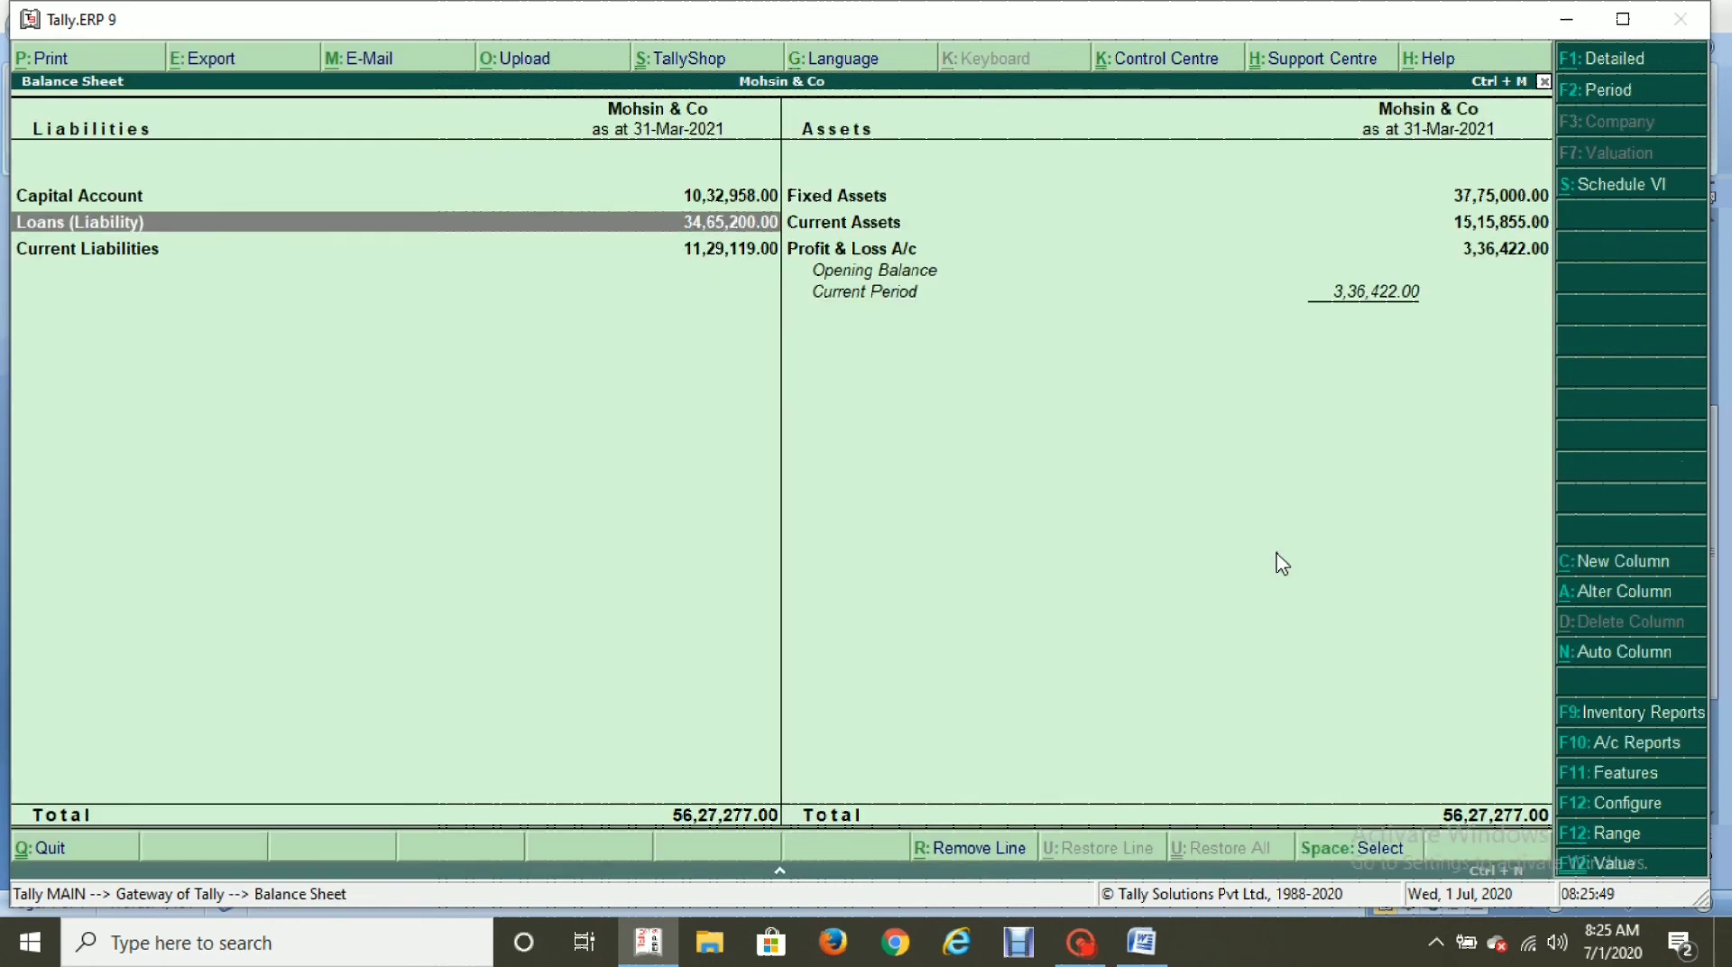
key(Return)
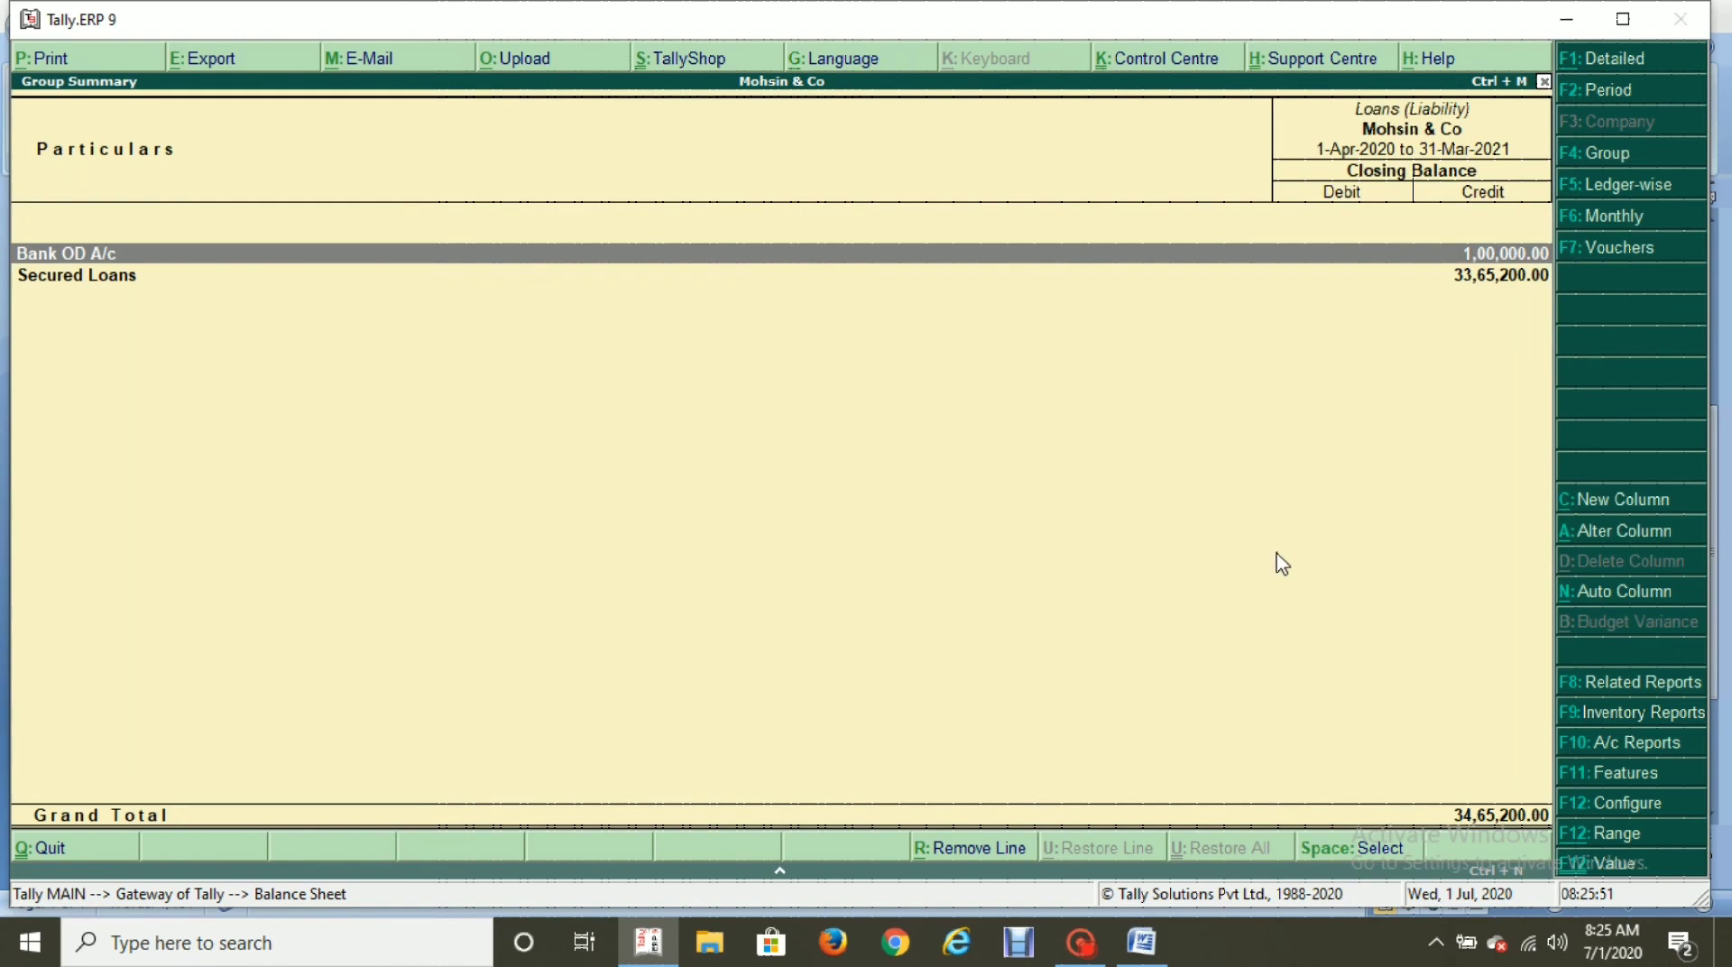
Drill down through Bank OD A/c to the HDFC Bank OD A/c monthly summary and examine its April transactions.
key(Return)
key(Return)
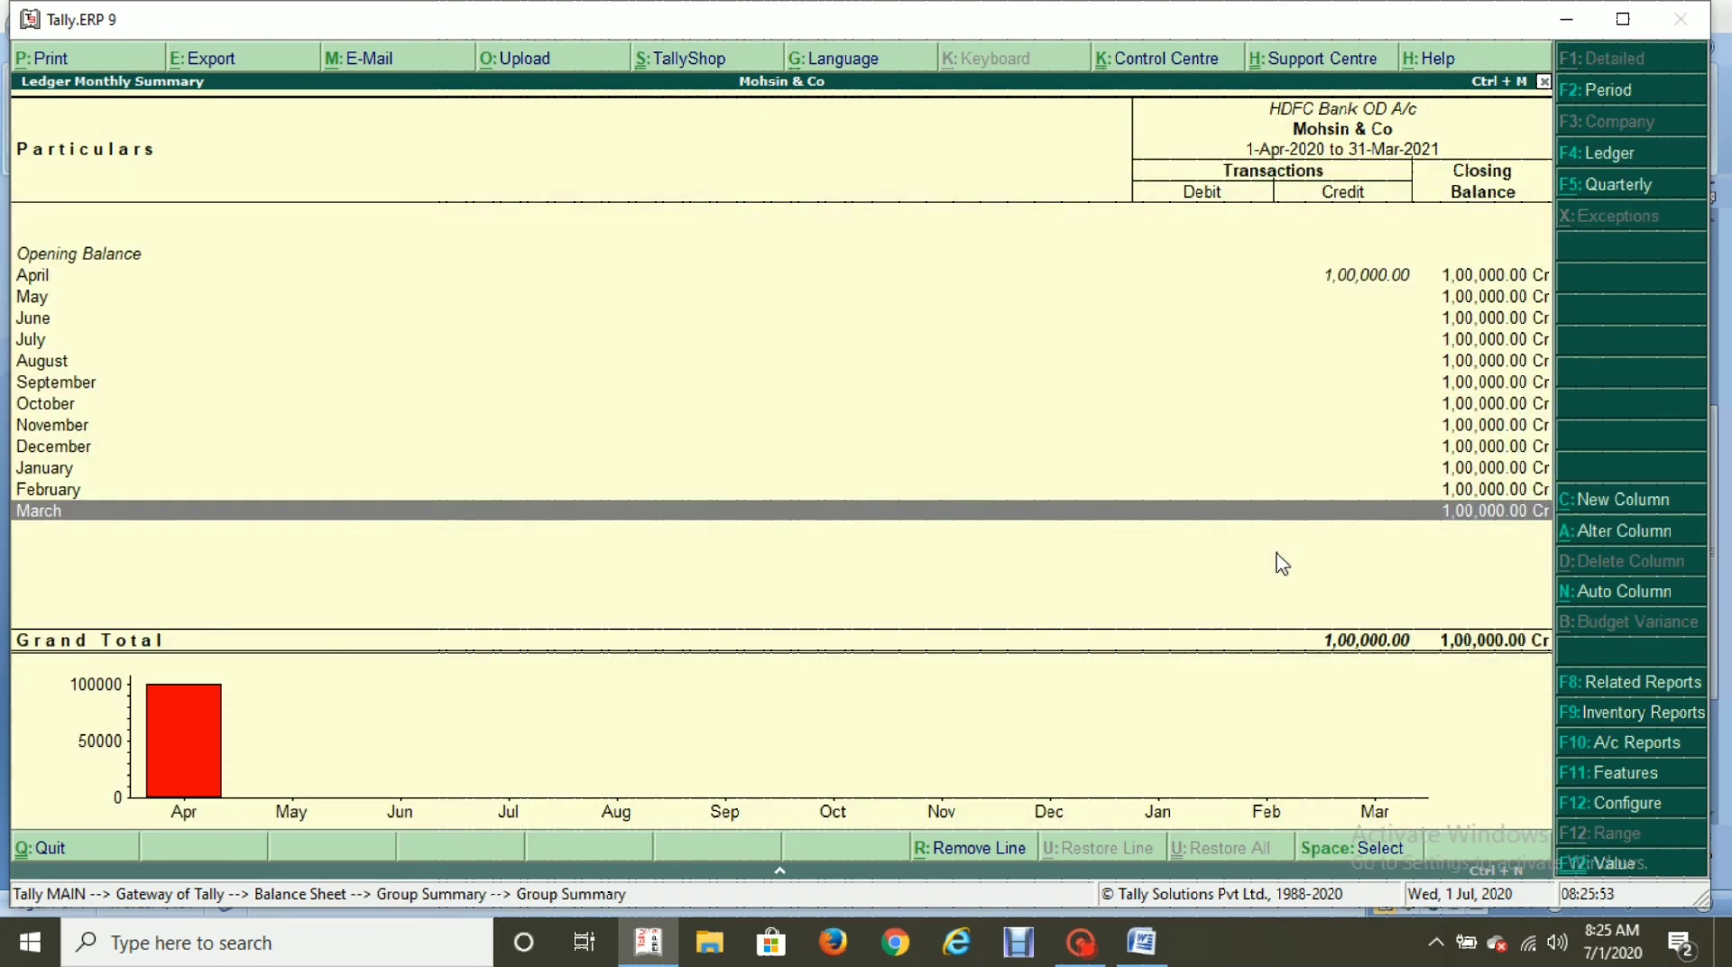
key(Up)
key(Up)
key(Up)
key(Up)
key(Up)
key(Up)
key(Up)
key(Up)
key(Up)
key(Up)
key(Up)
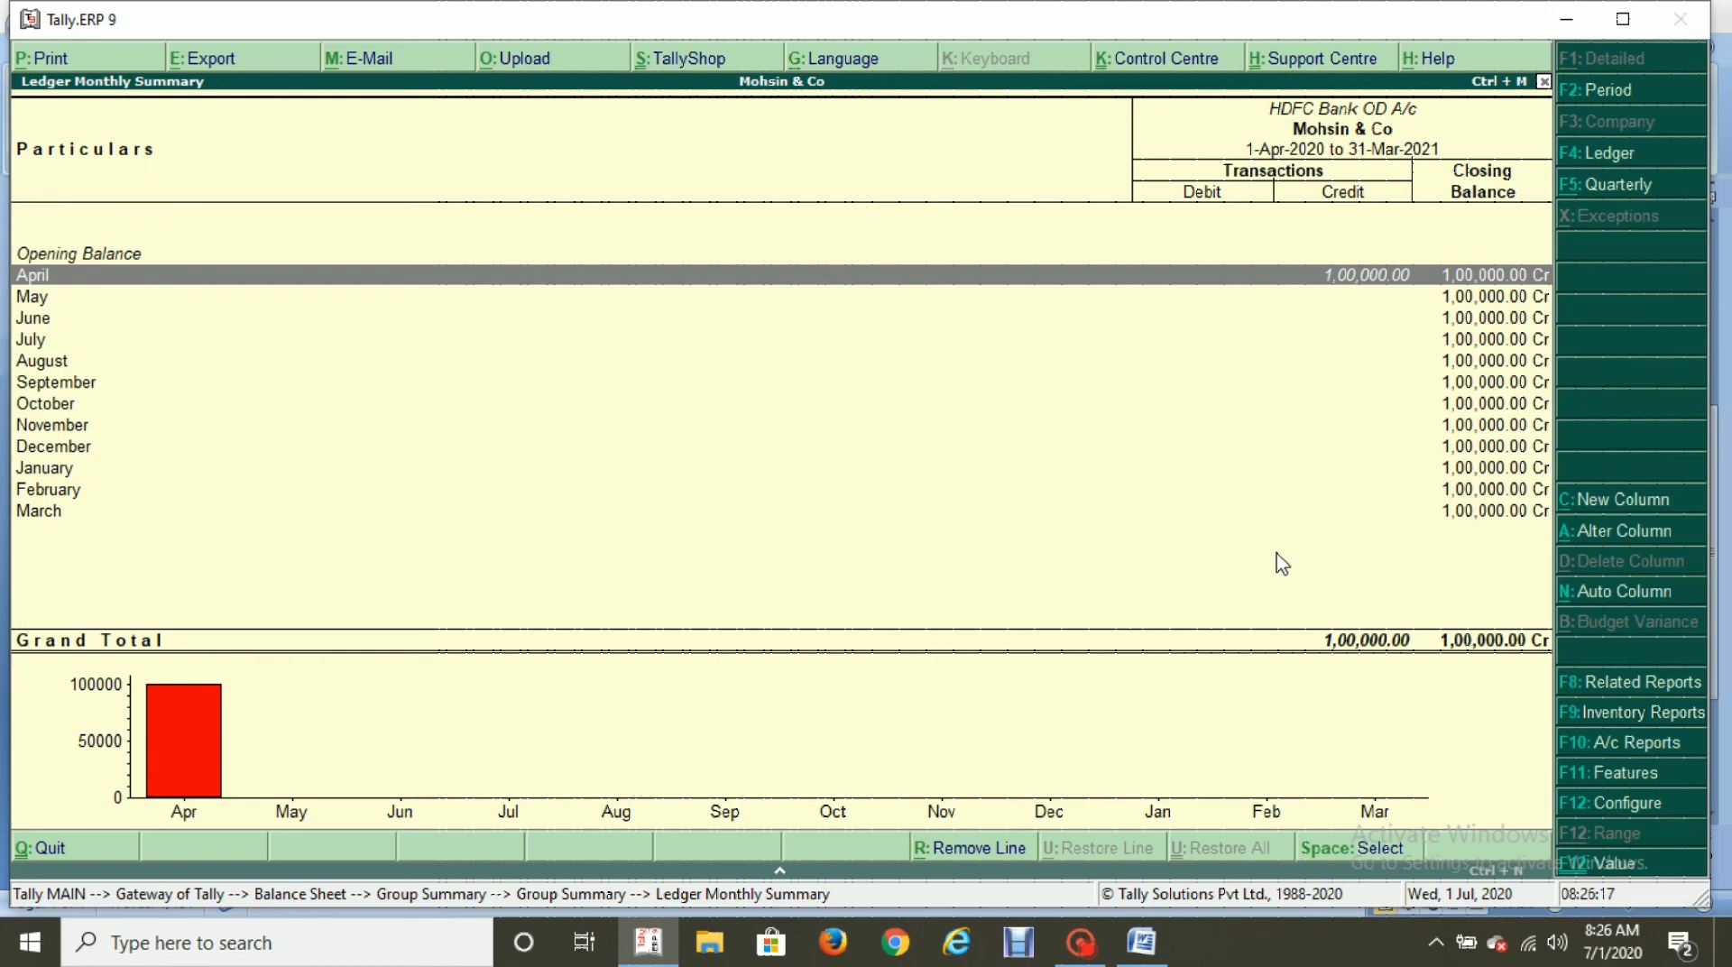
Check the cash deposit in the Word notes and open a contra voucher in Tally.ERP 9.
key(Escape)
key(Escape)
key(Escape)
key(Escape)
key(Escape)
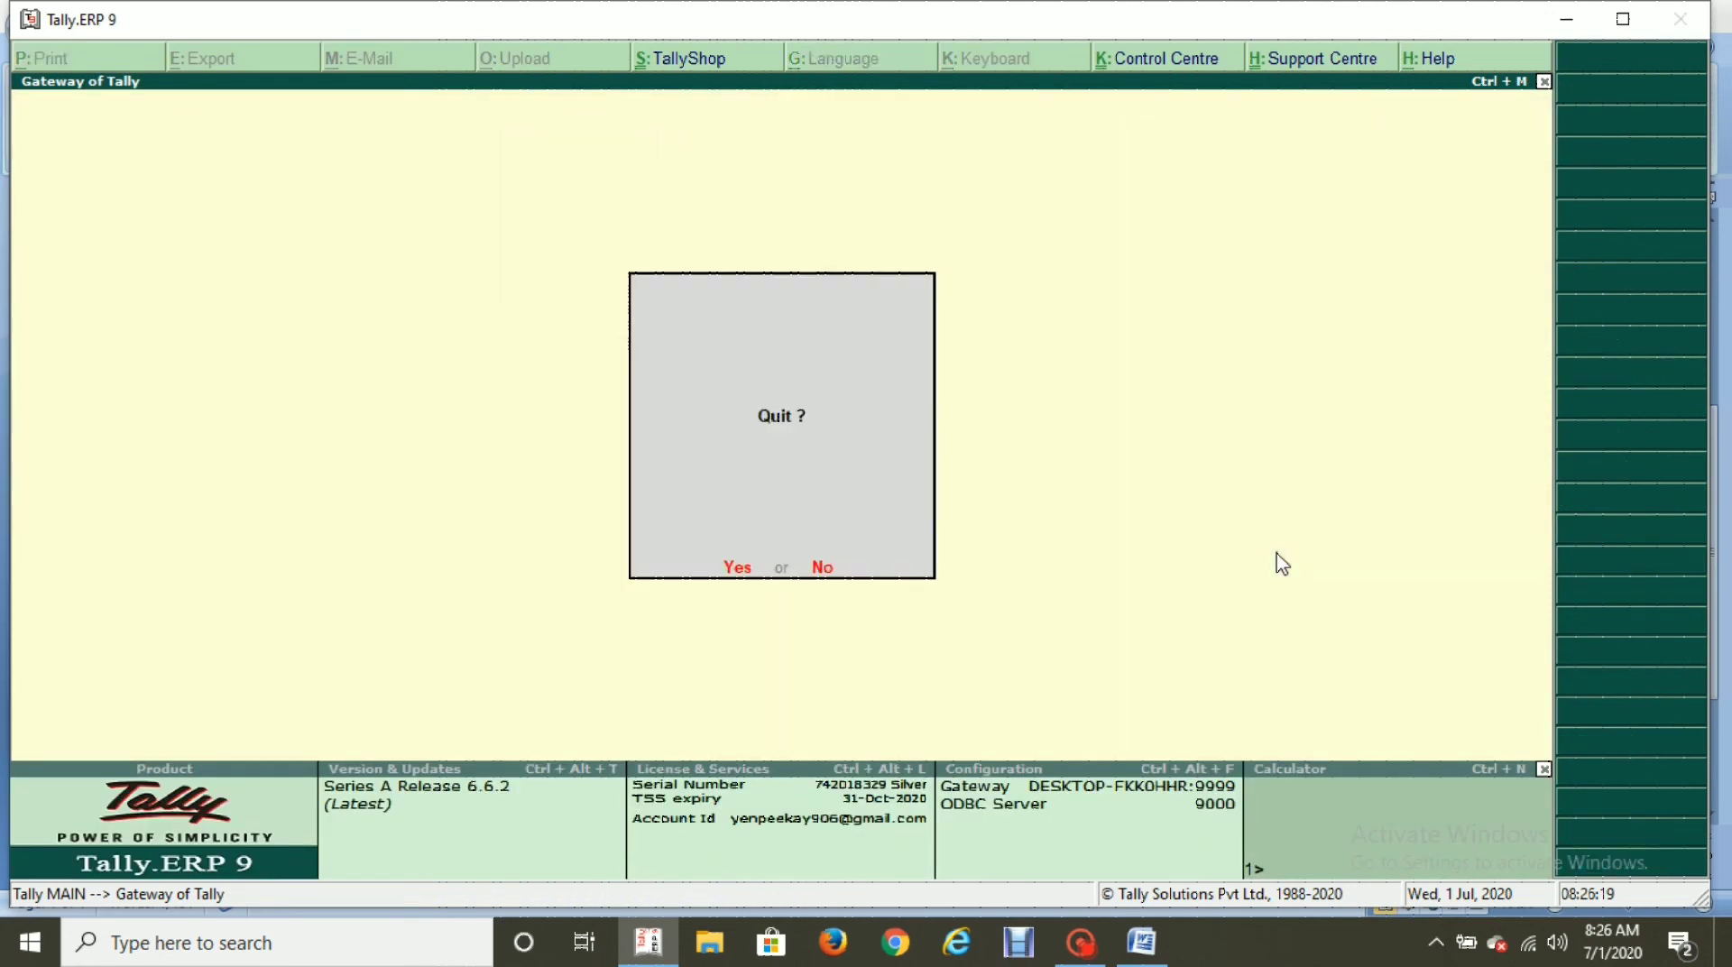
key(n)
key(Down)
key(Down)
key(Return)
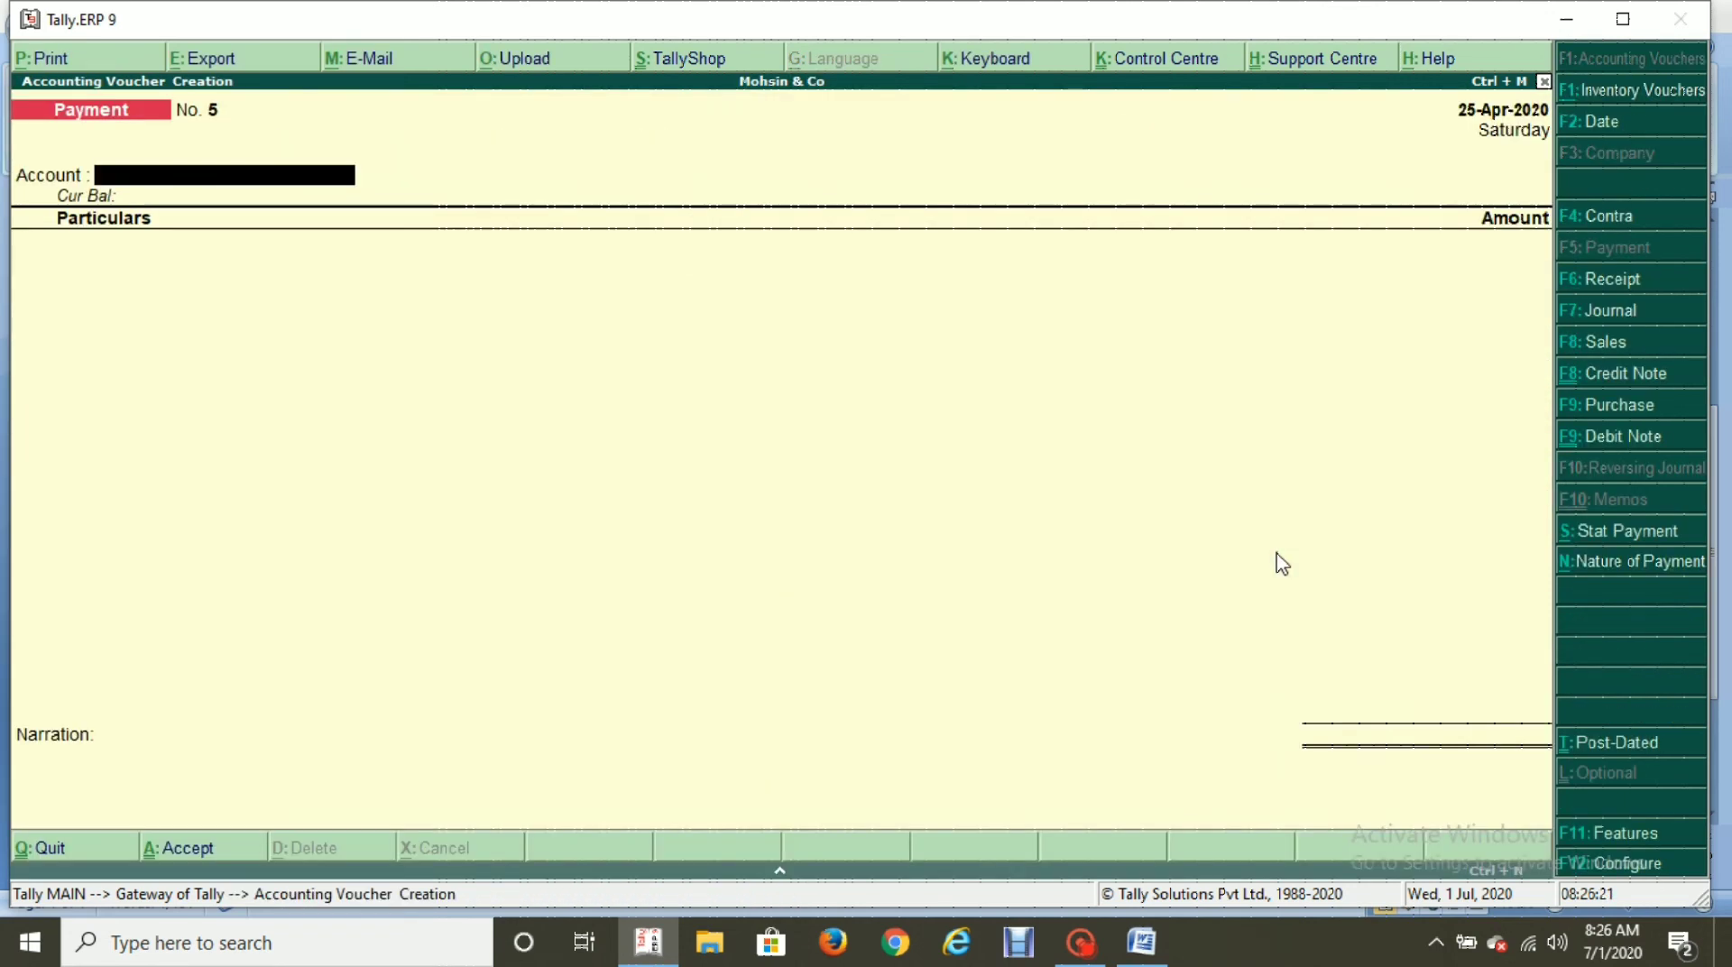
key(alt+Tab)
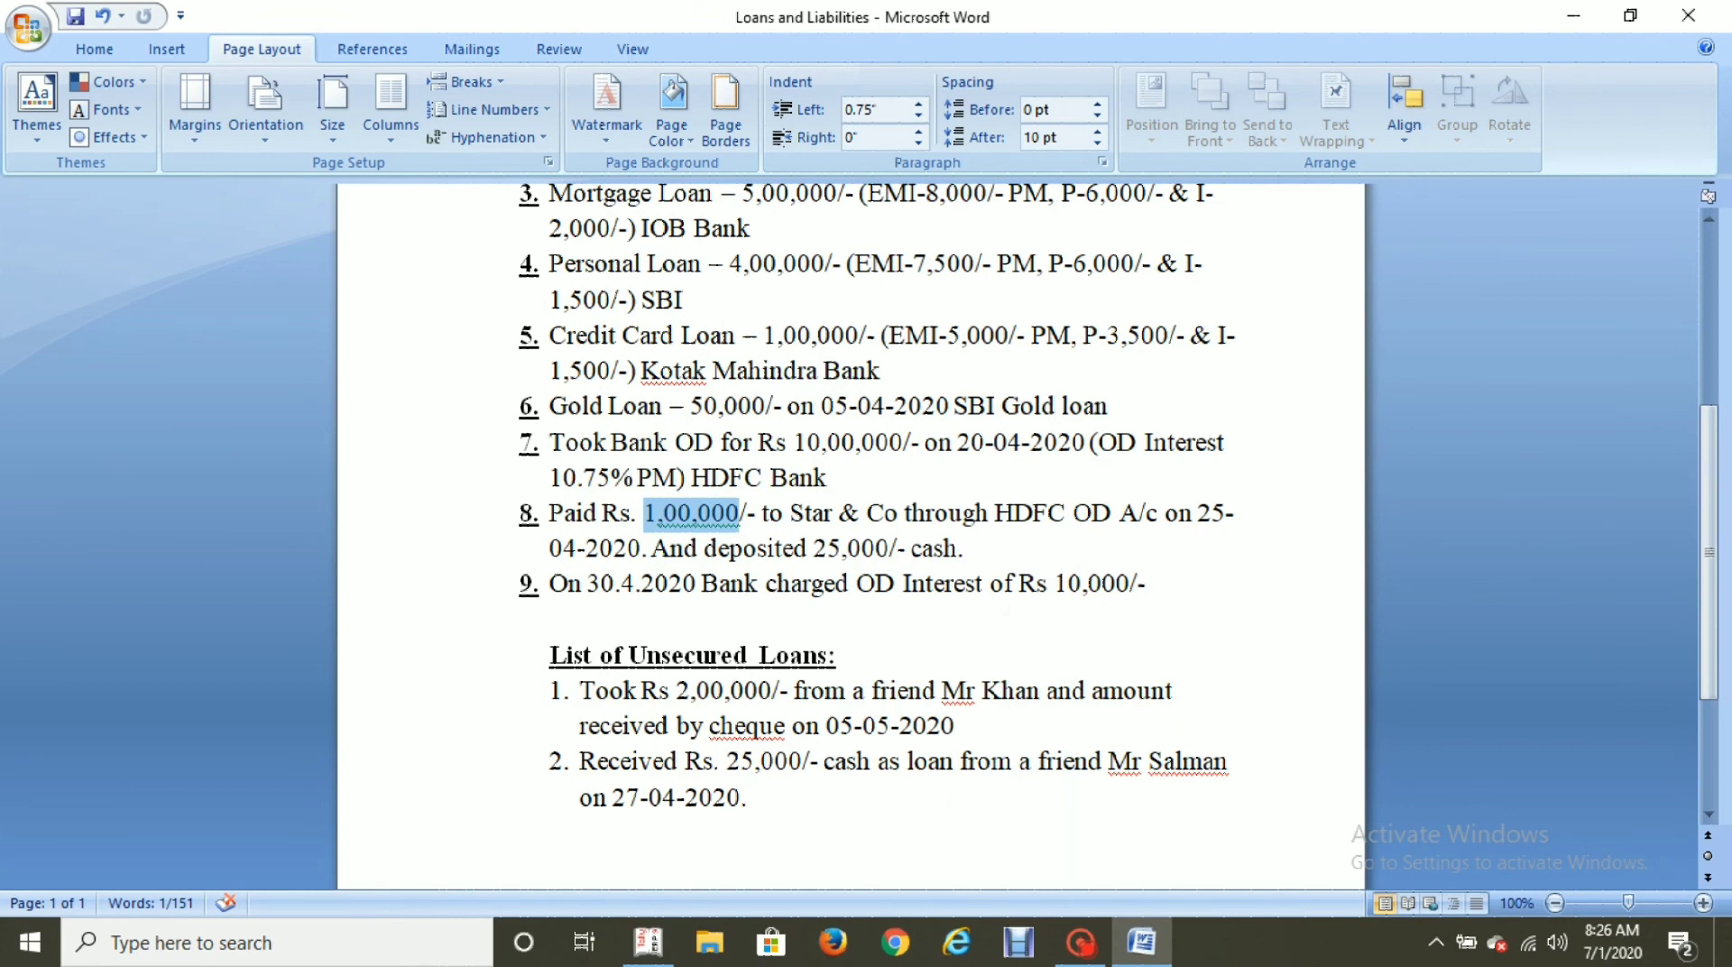
key(alt+Tab)
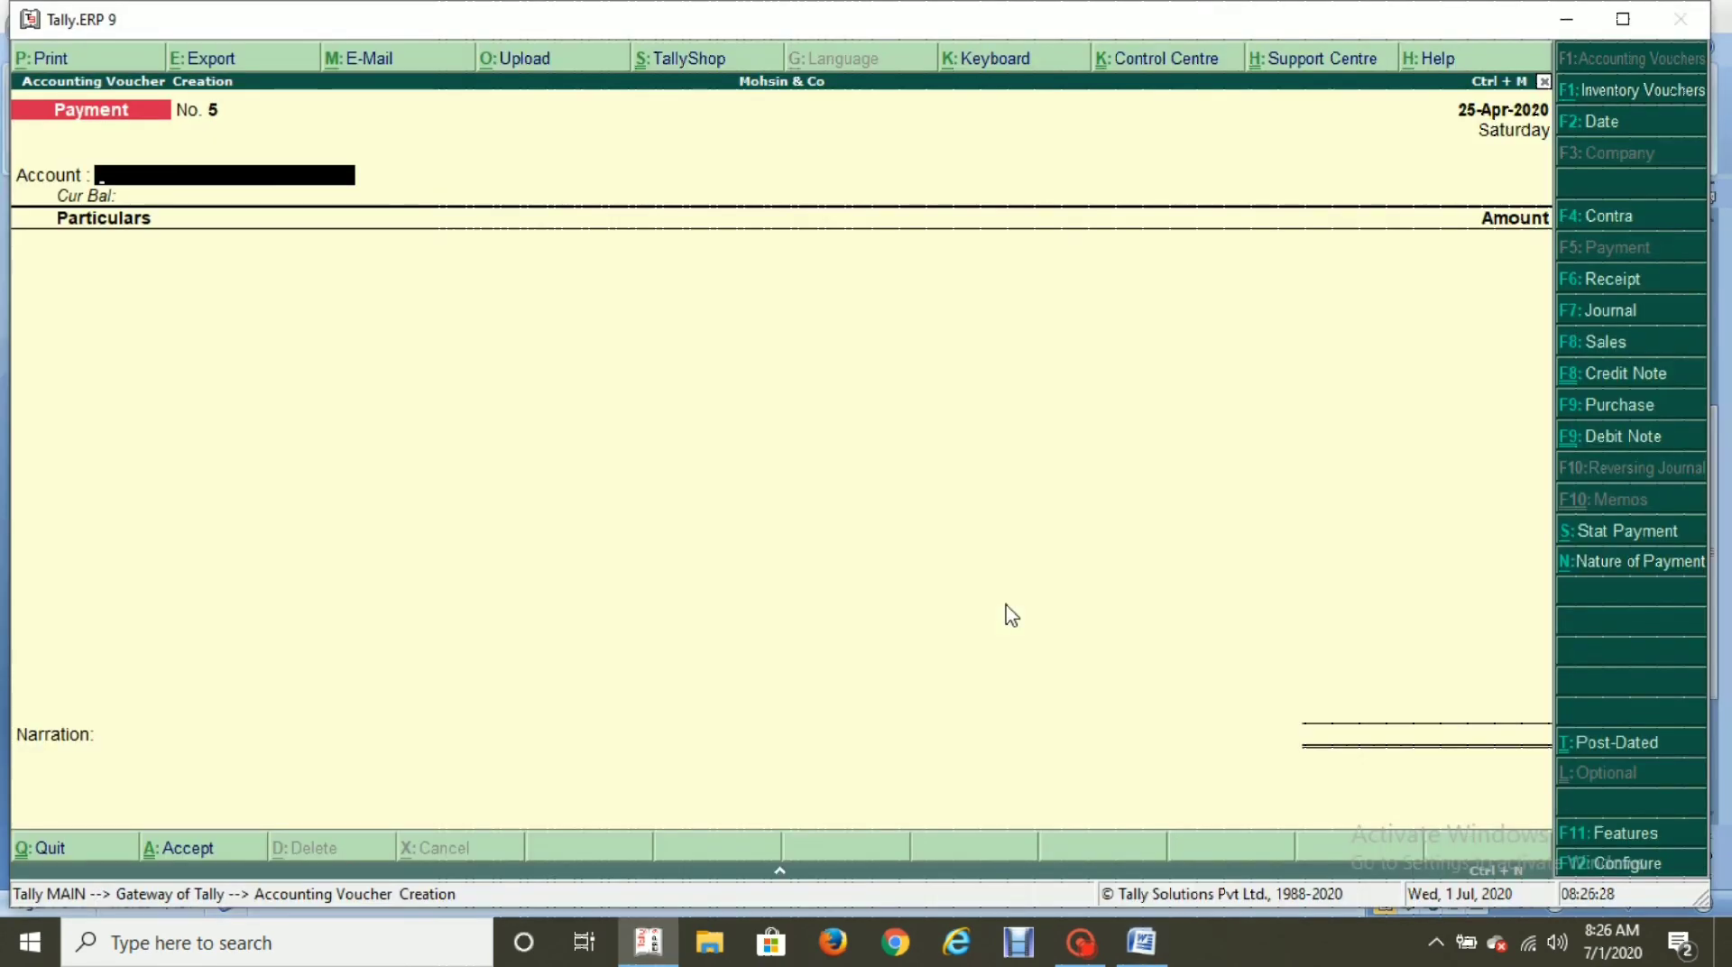
key(F4)
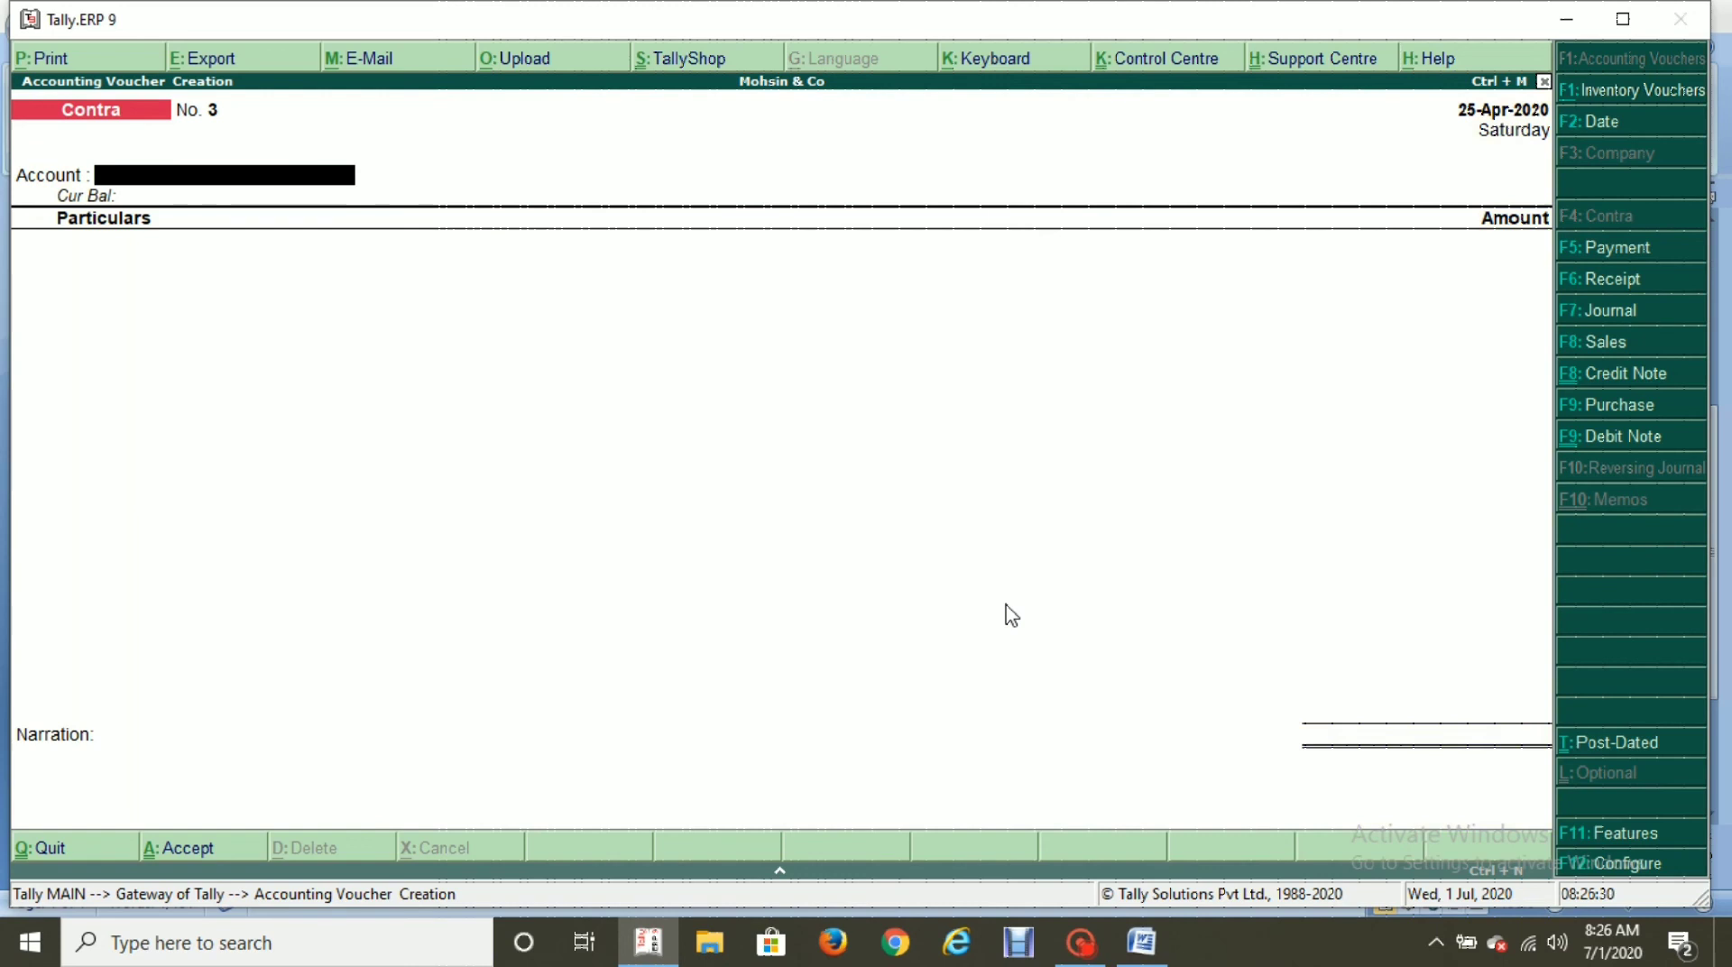
Record a cash deposit of 25,000 into HDFC Bank OD A/c and save the contra voucher without a narration.
text(Hd)
key(Return)
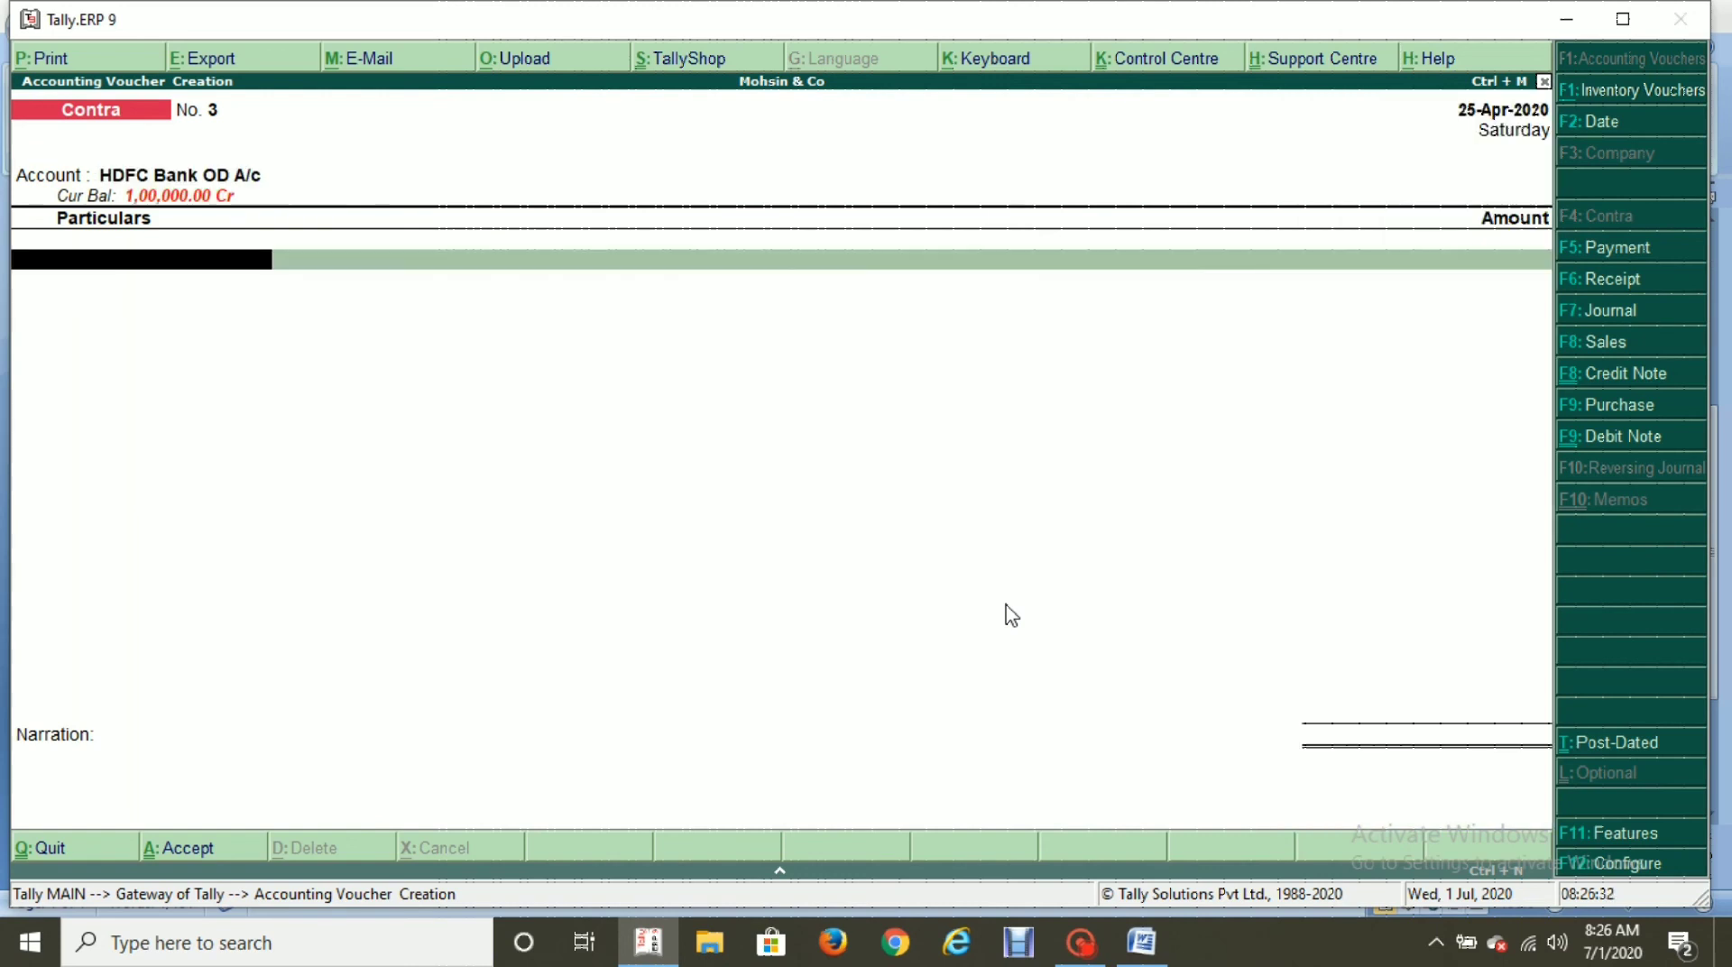
text(Cas)
key(Return)
text(25)
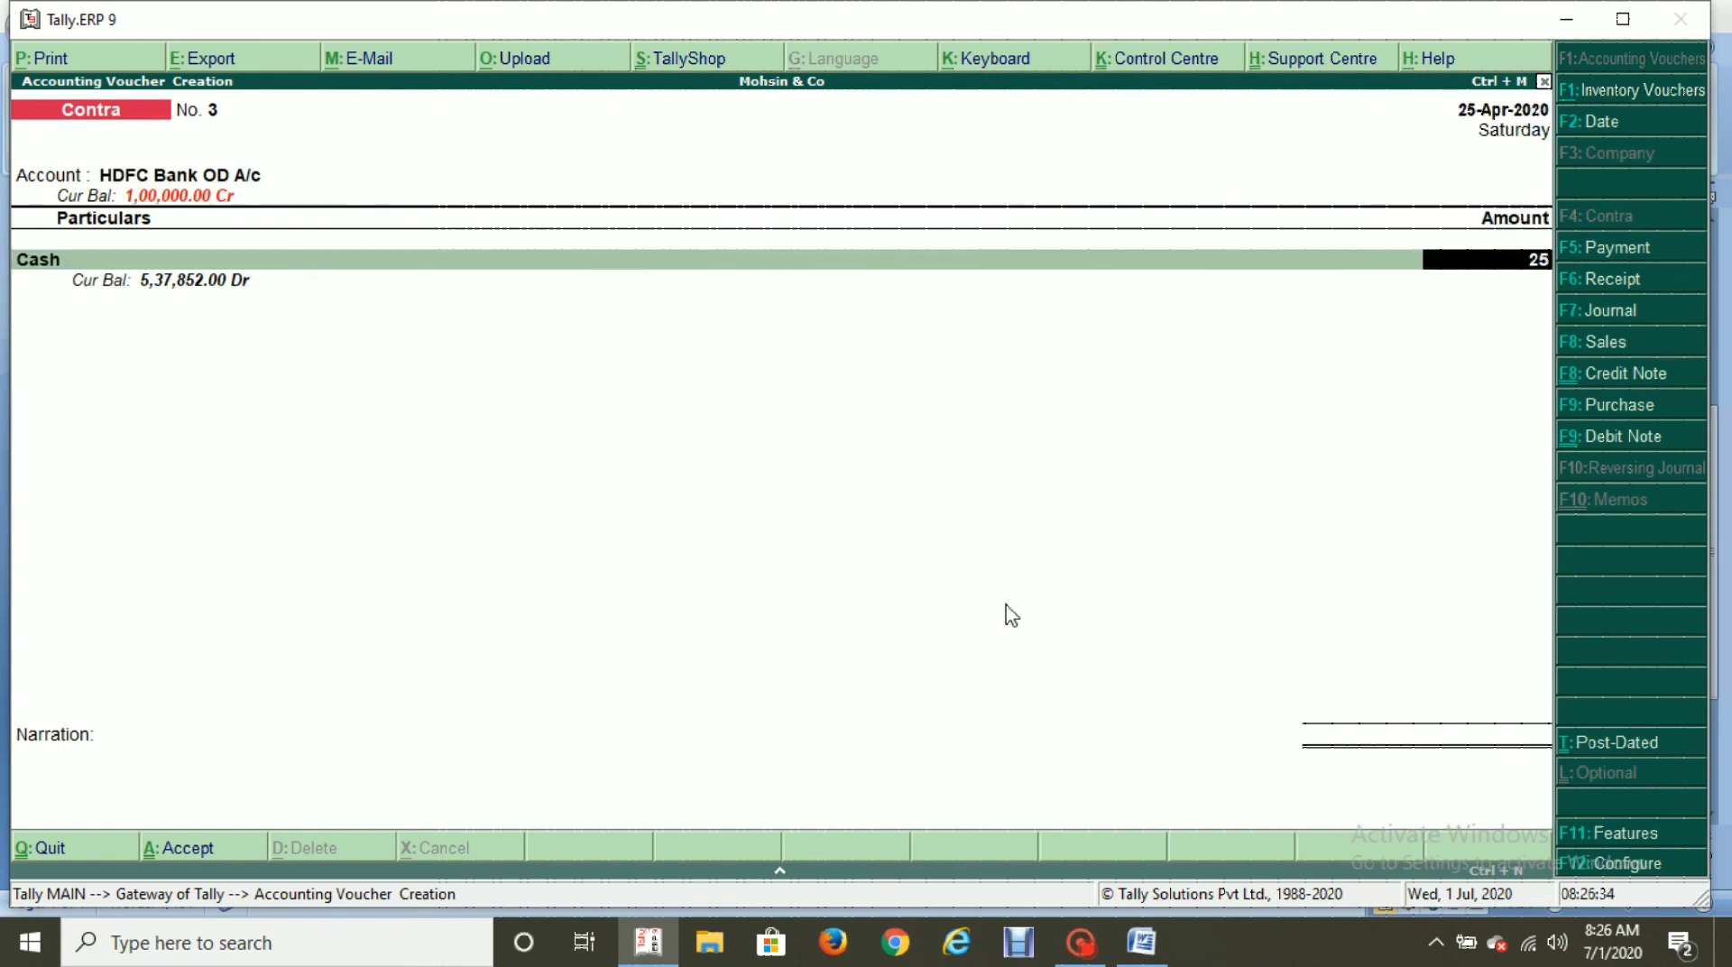
text(,000)
key(Return)
key(Return)
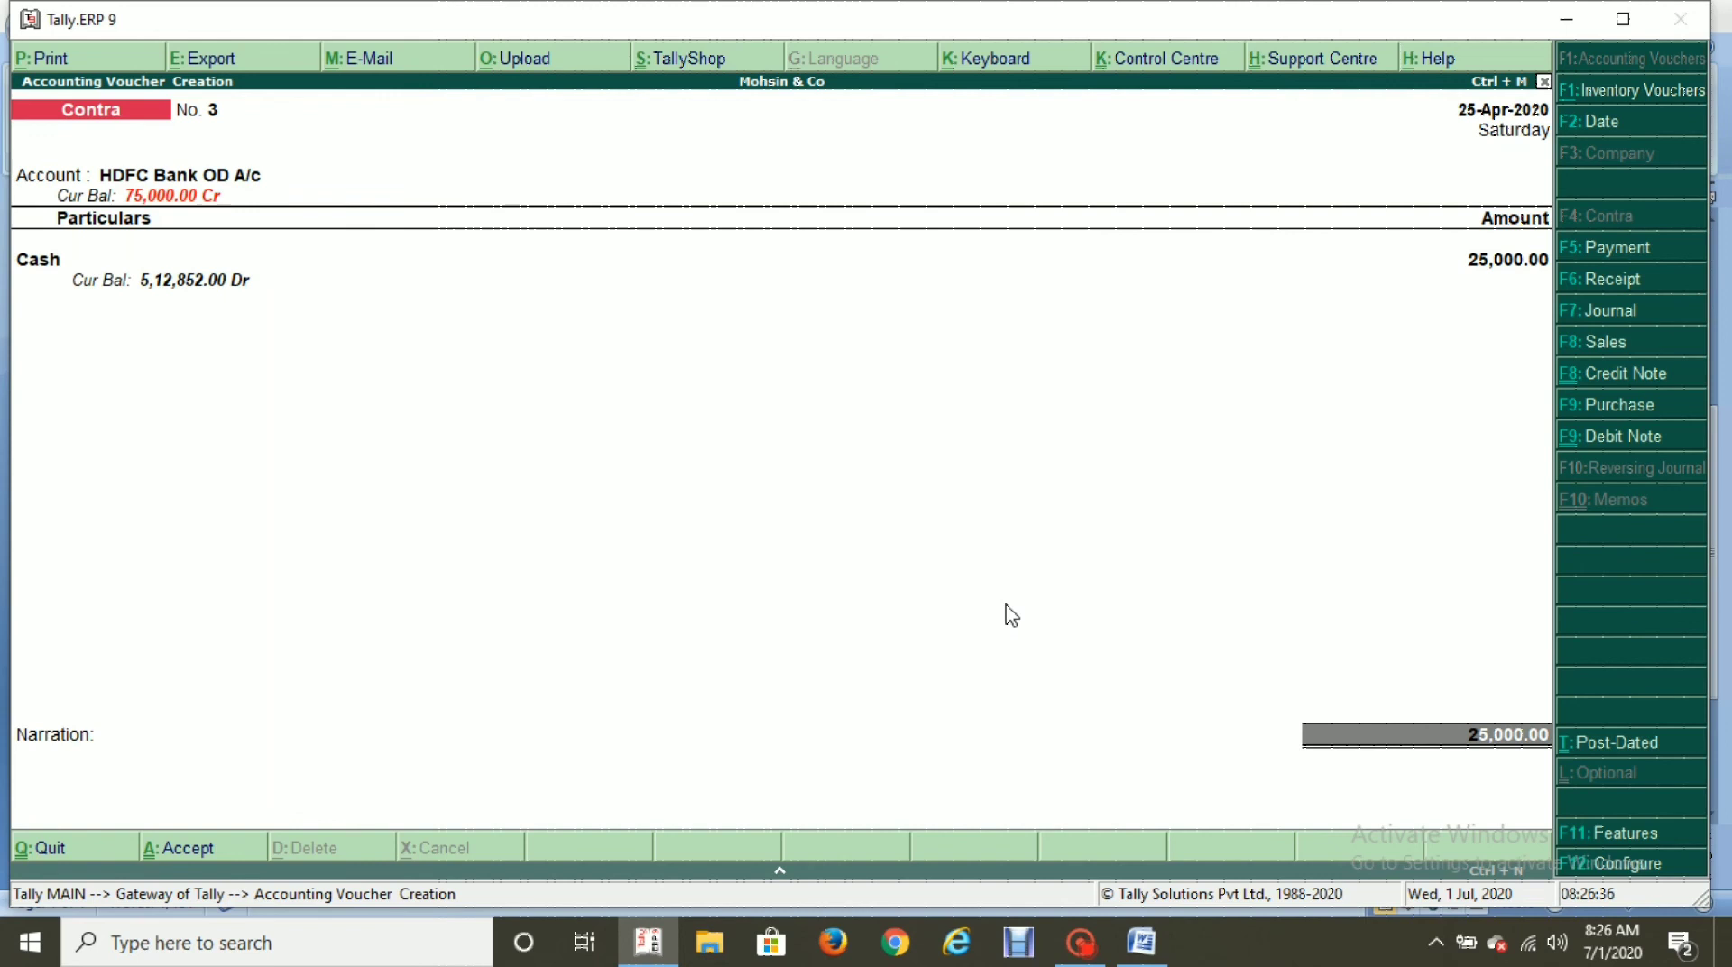
key(Return)
key(ctrl+a)
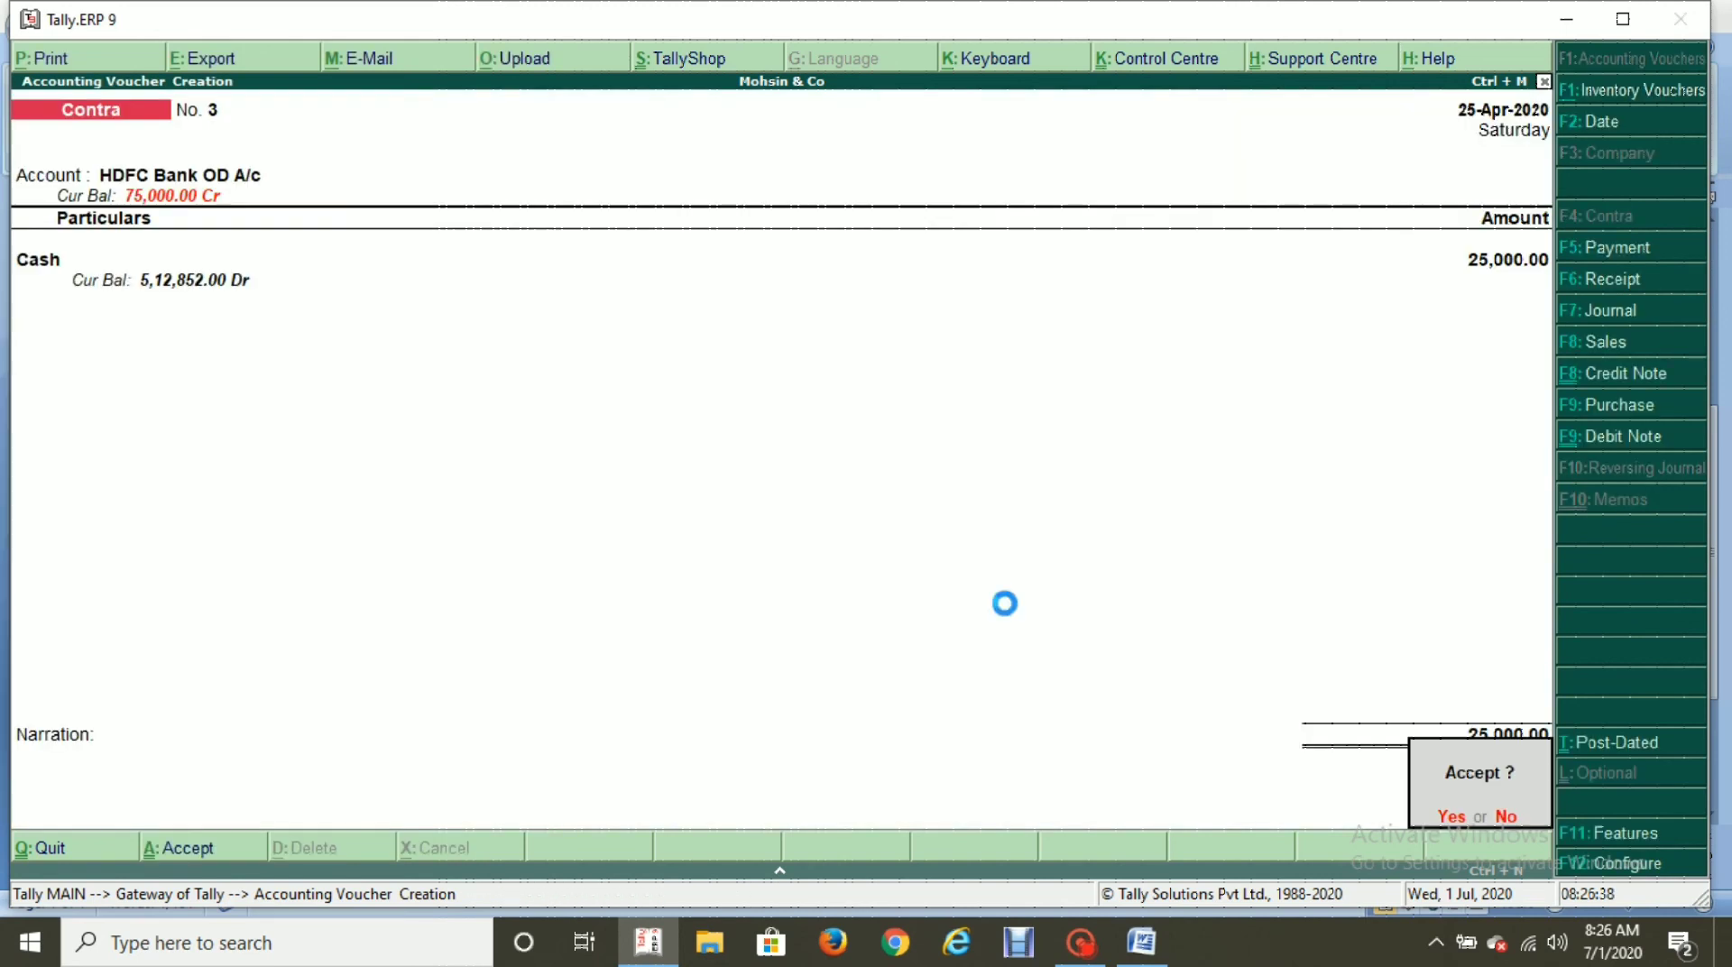
Open the Balance Sheet again and drill down through Loans (Liability) to the Bank OD A/c group.
key(Escape)
key(Down)
key(Down)
key(Down)
key(Down)
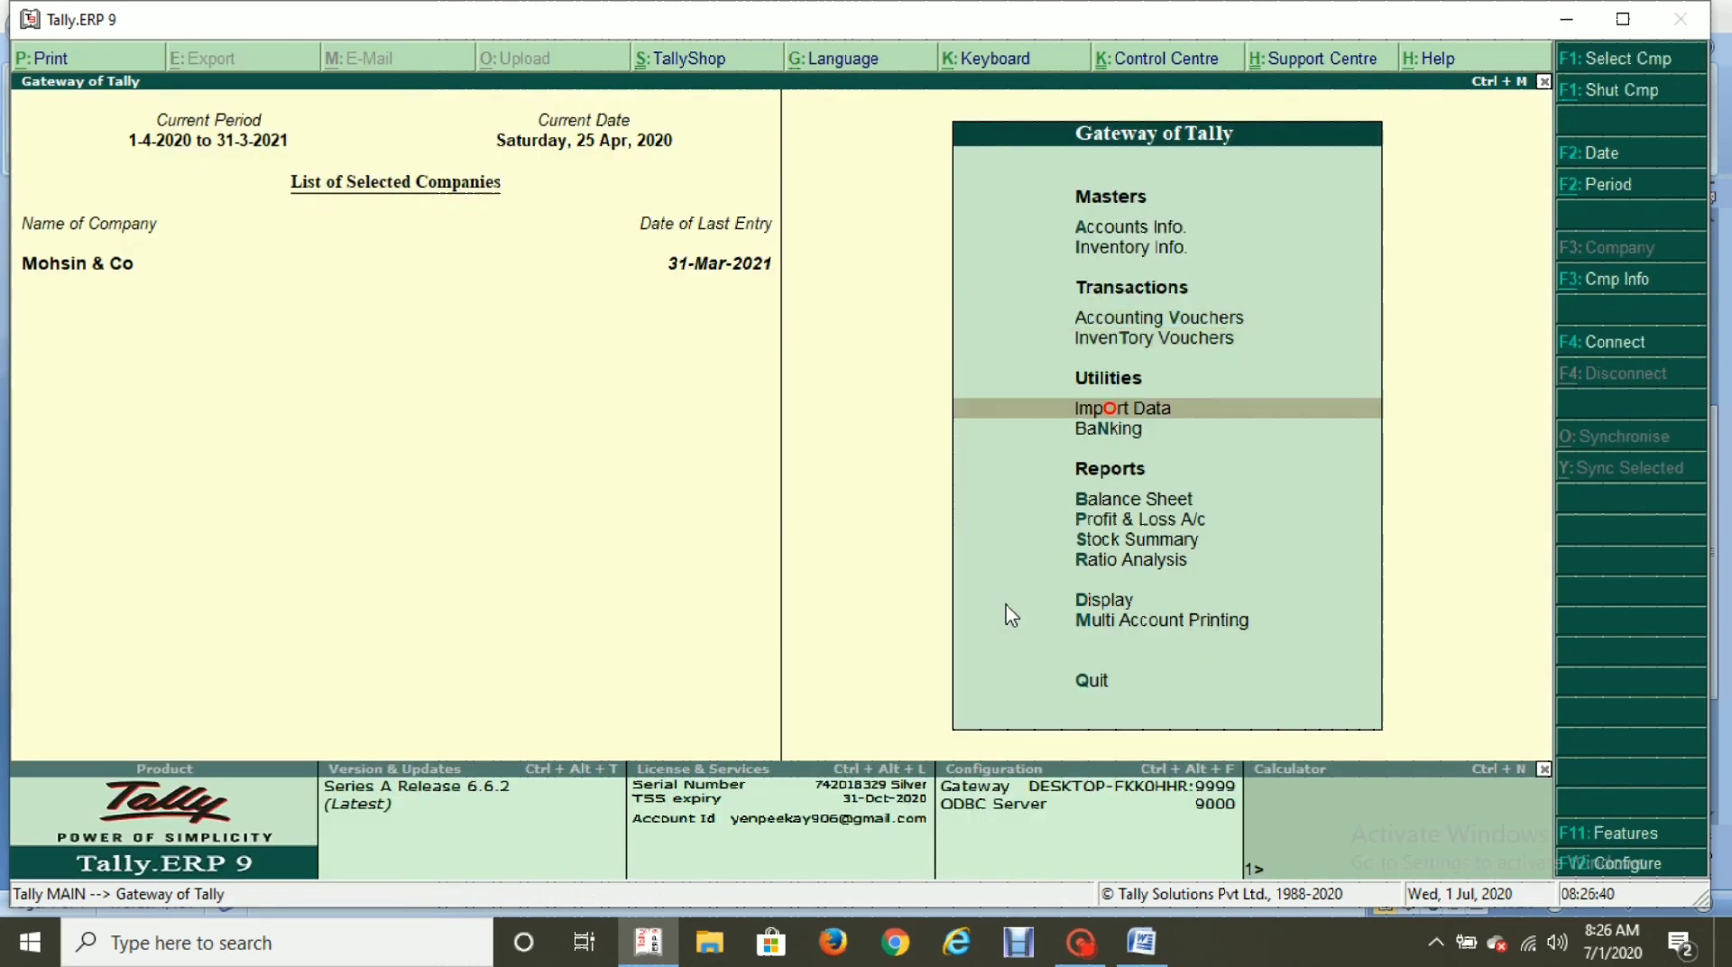
key(Return)
key(Down)
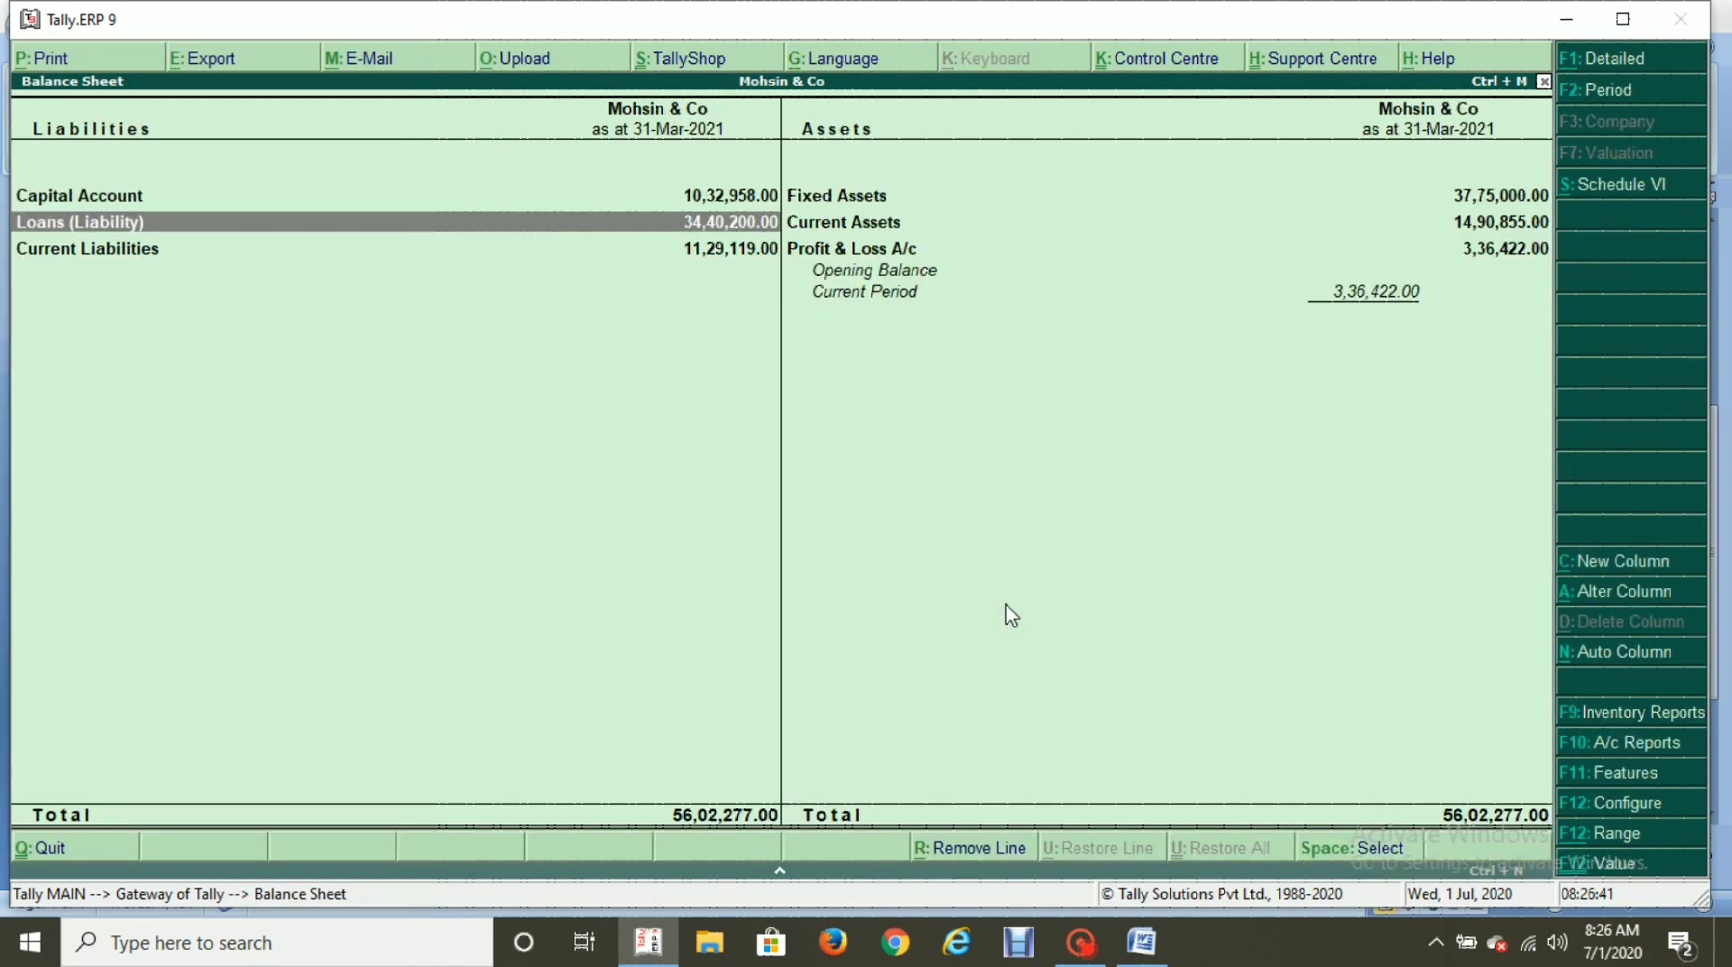
key(Return)
key(Return)
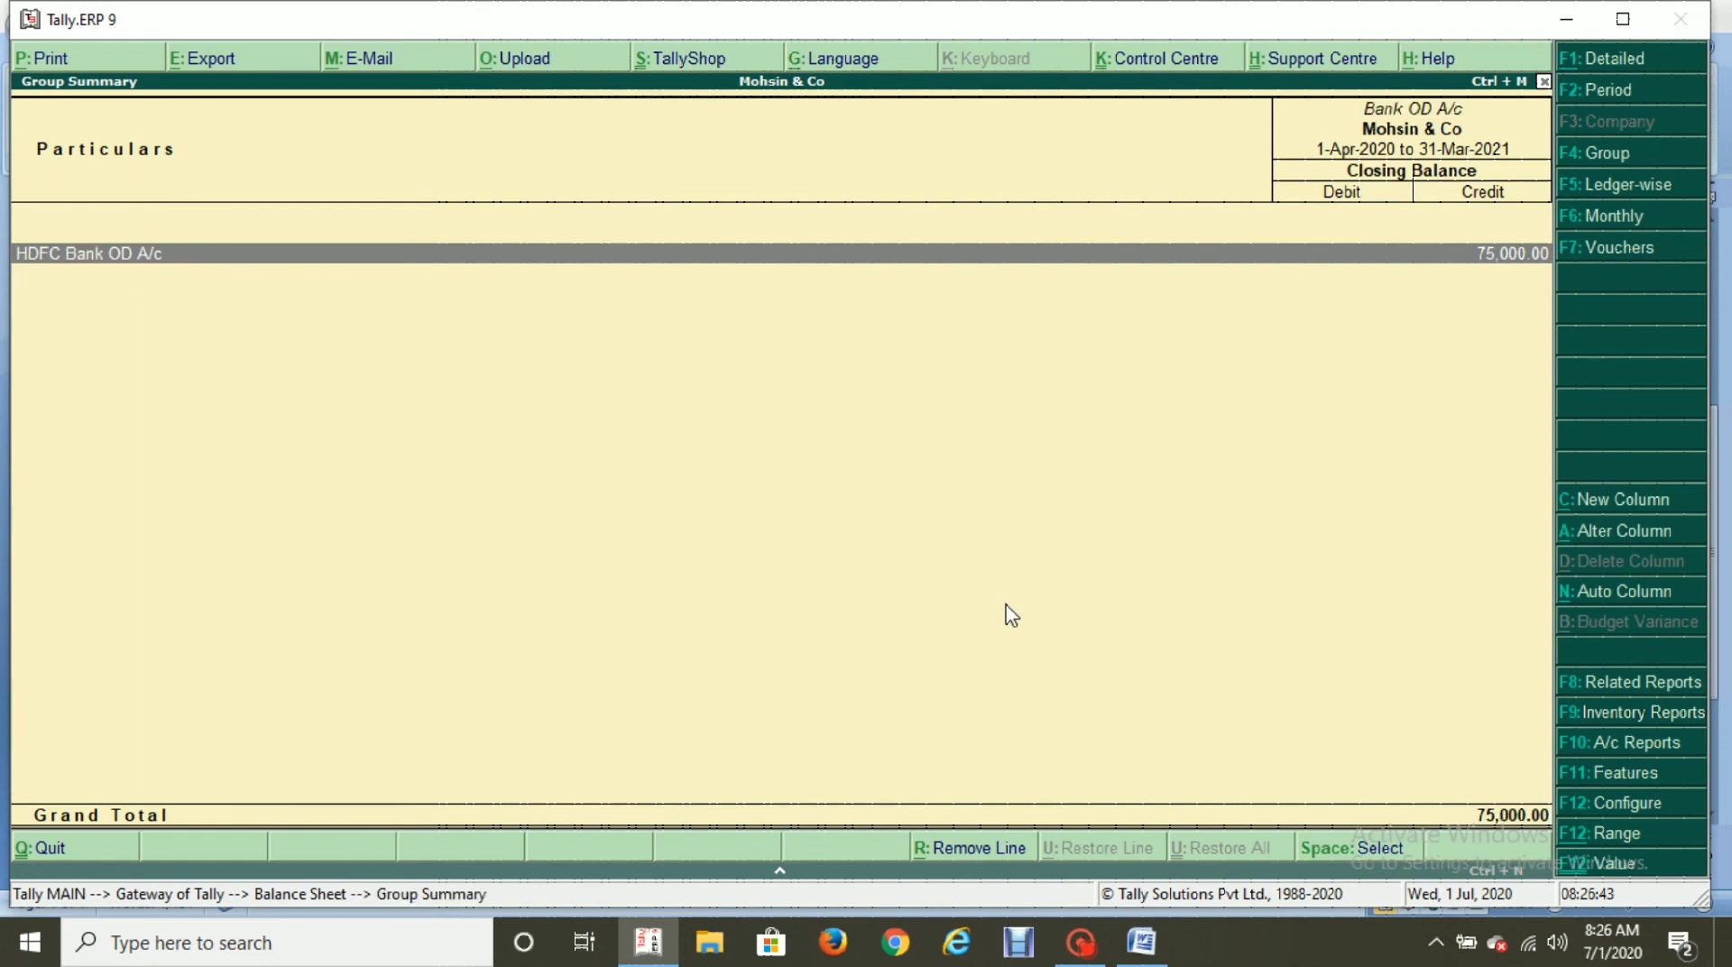
Display the April ledger vouchers of HDFC Bank OD A/c to review them, then return to its monthly summary.
key(Return)
key(Up)
key(Up)
key(Up)
key(Up)
key(Up)
key(Up)
key(Up)
key(Up)
key(Up)
key(Up)
key(Up)
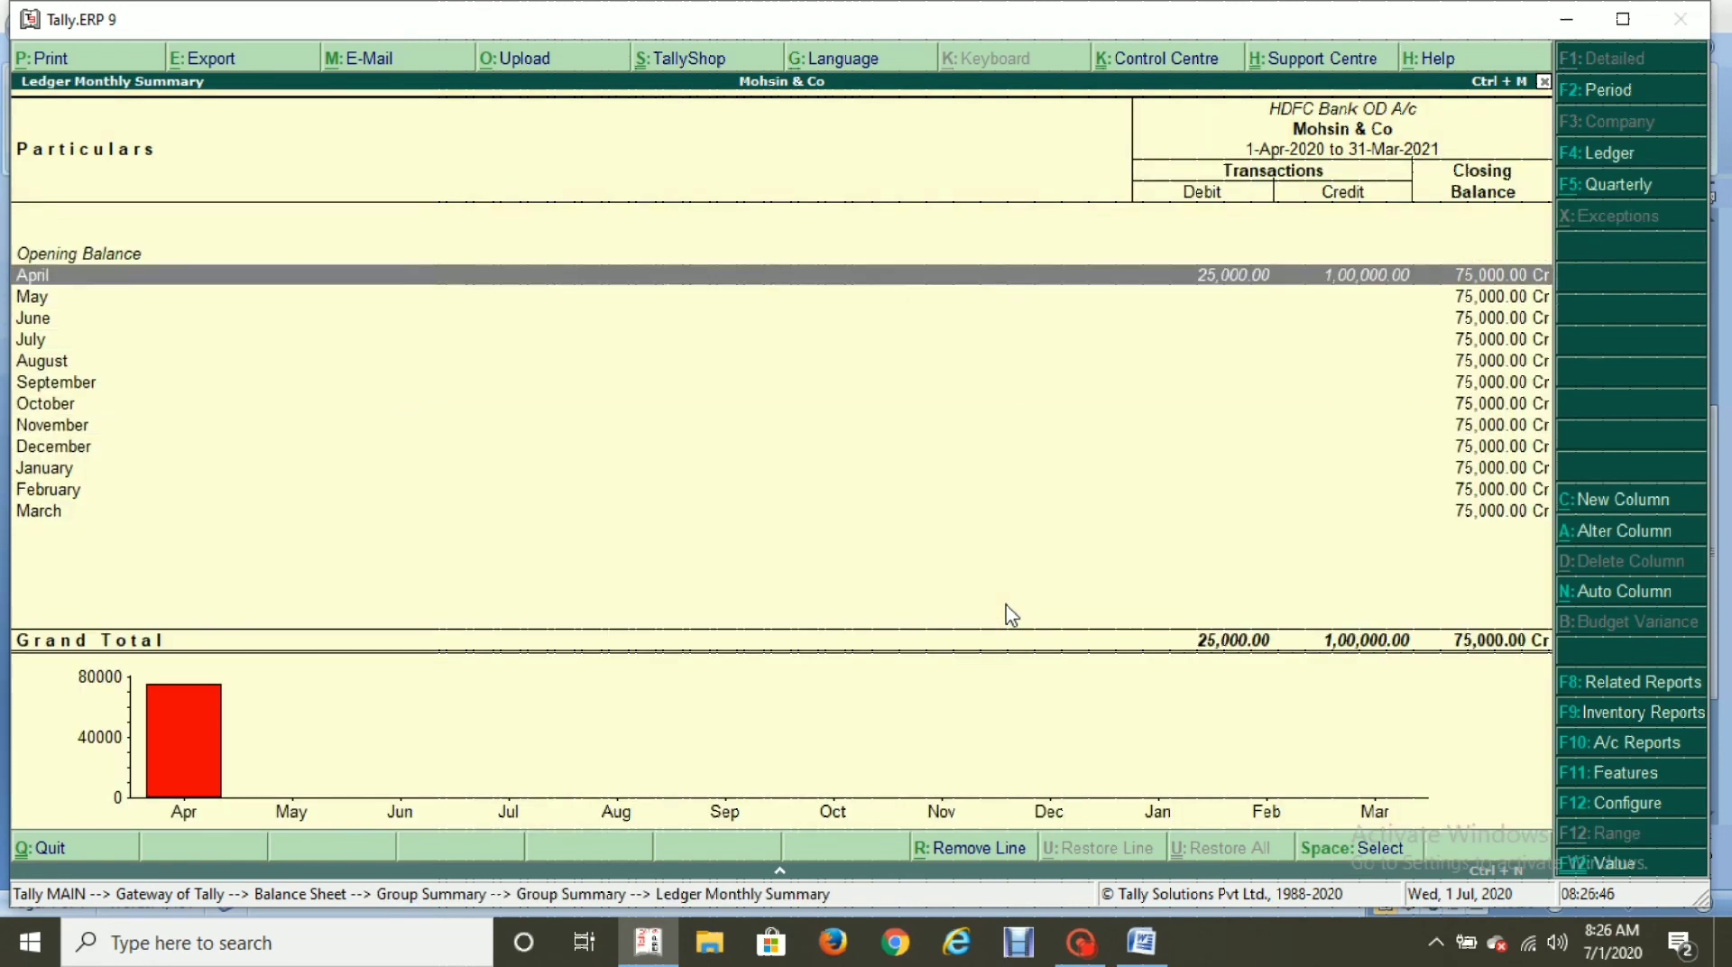
key(Return)
key(Down)
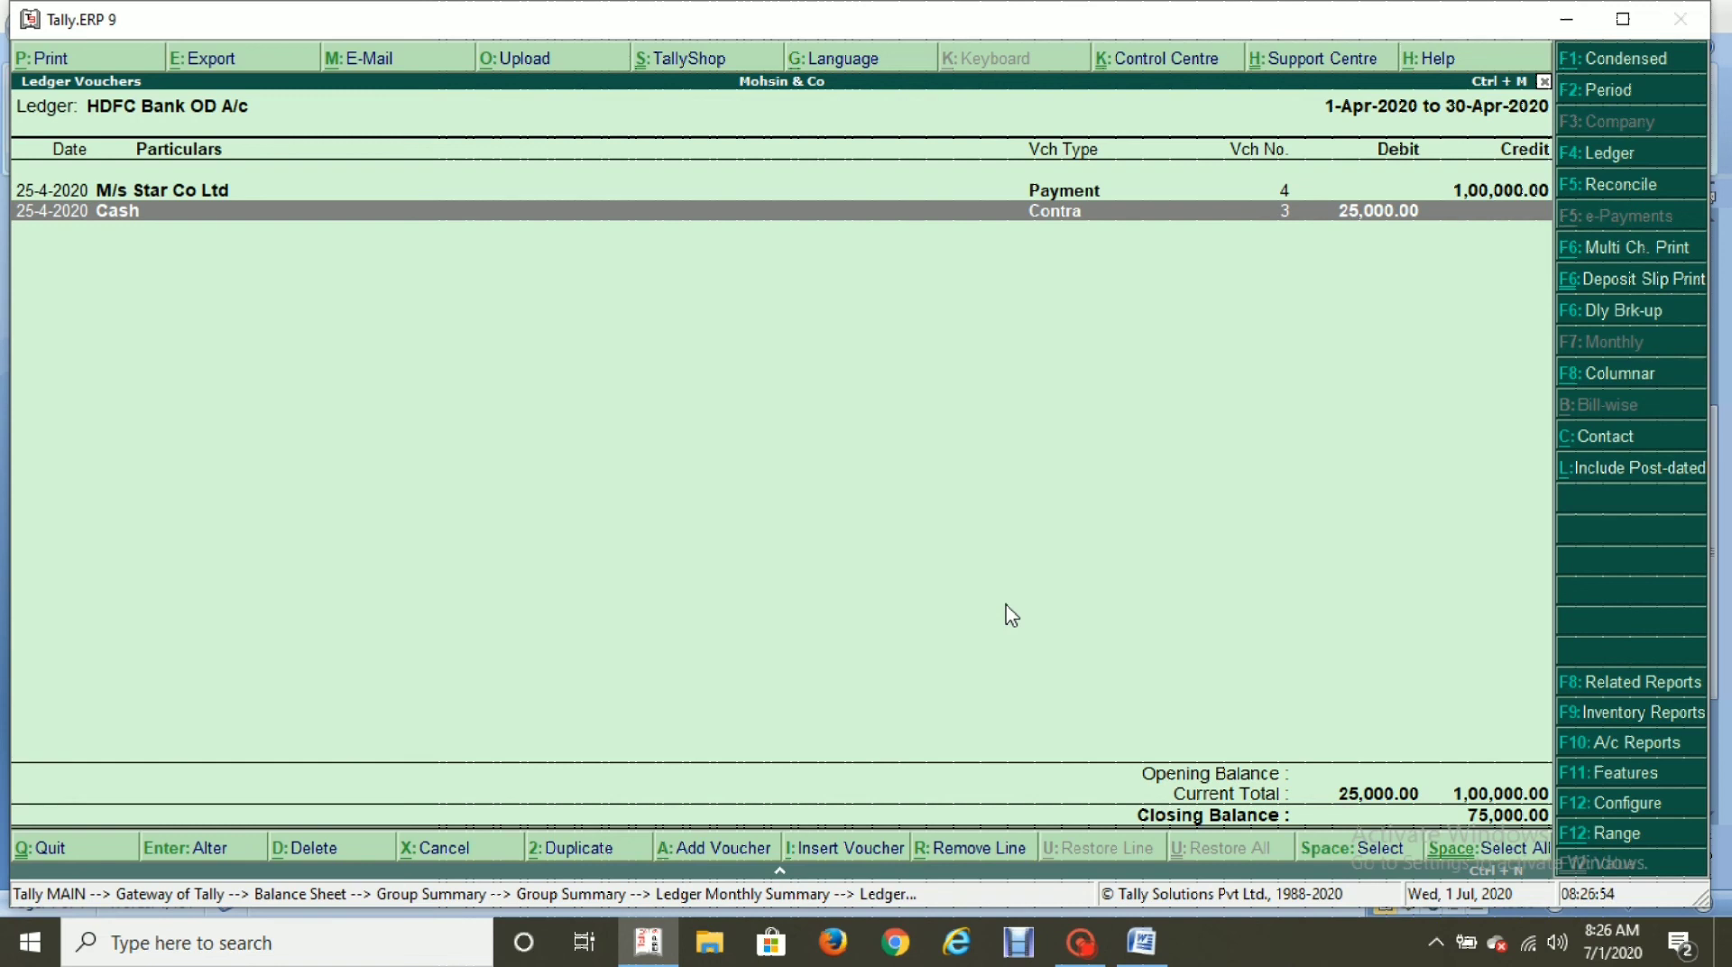
key(Up)
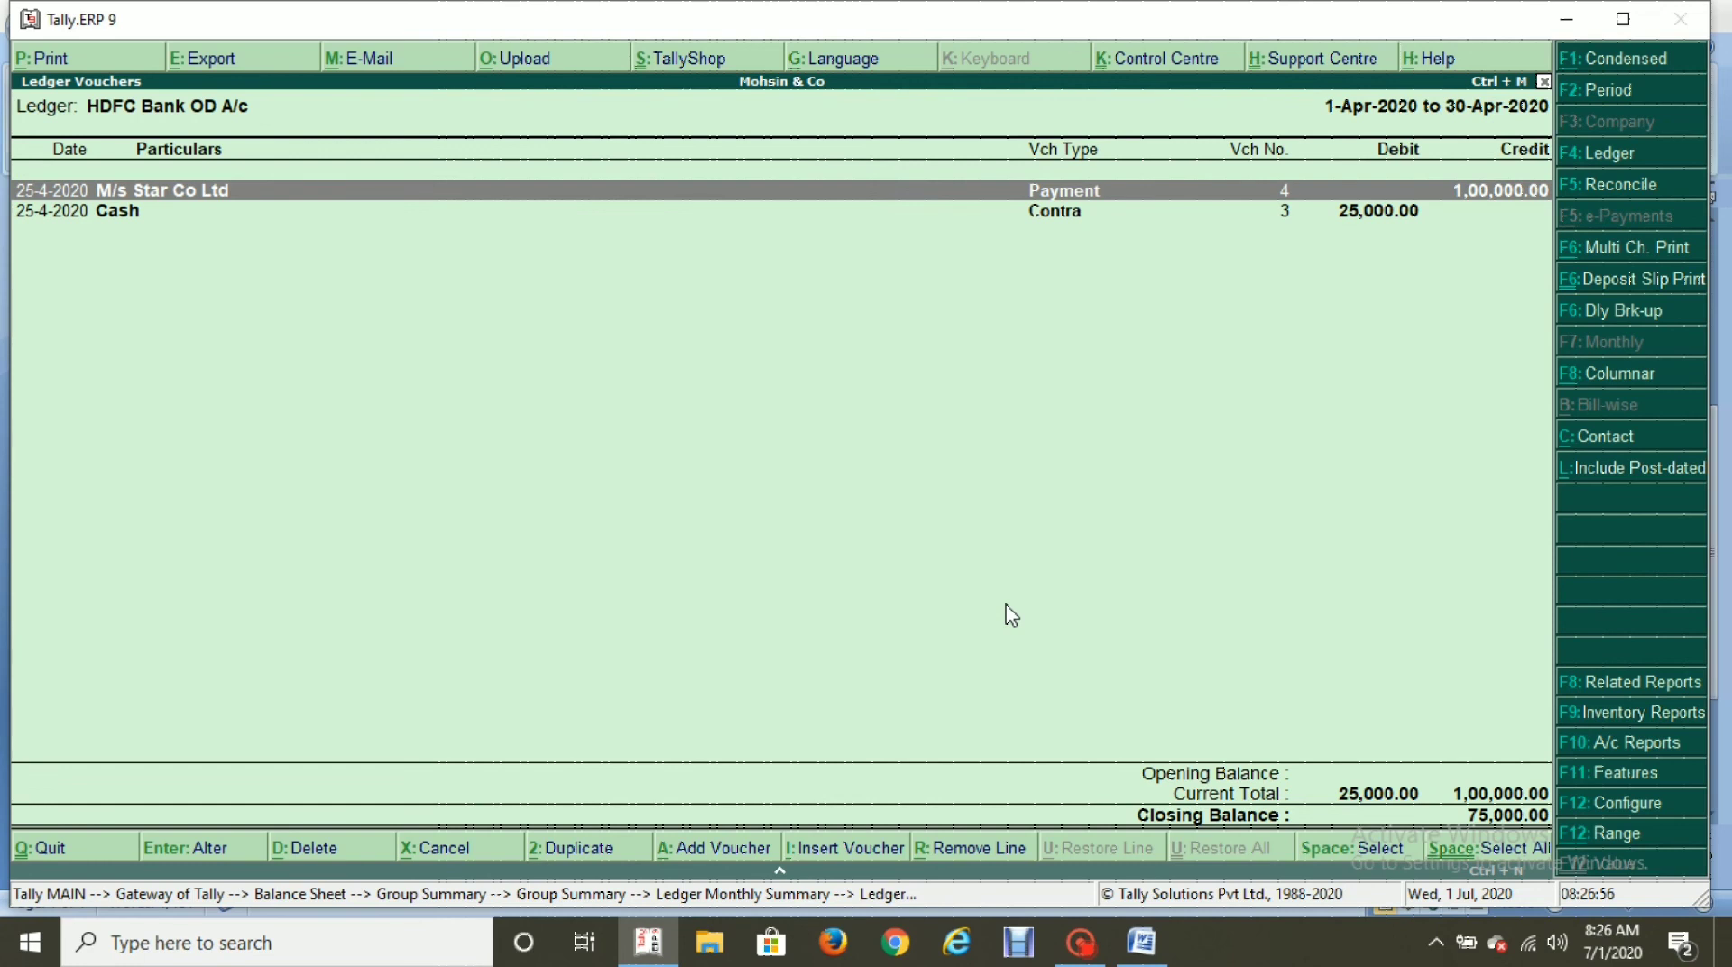
key(Escape)
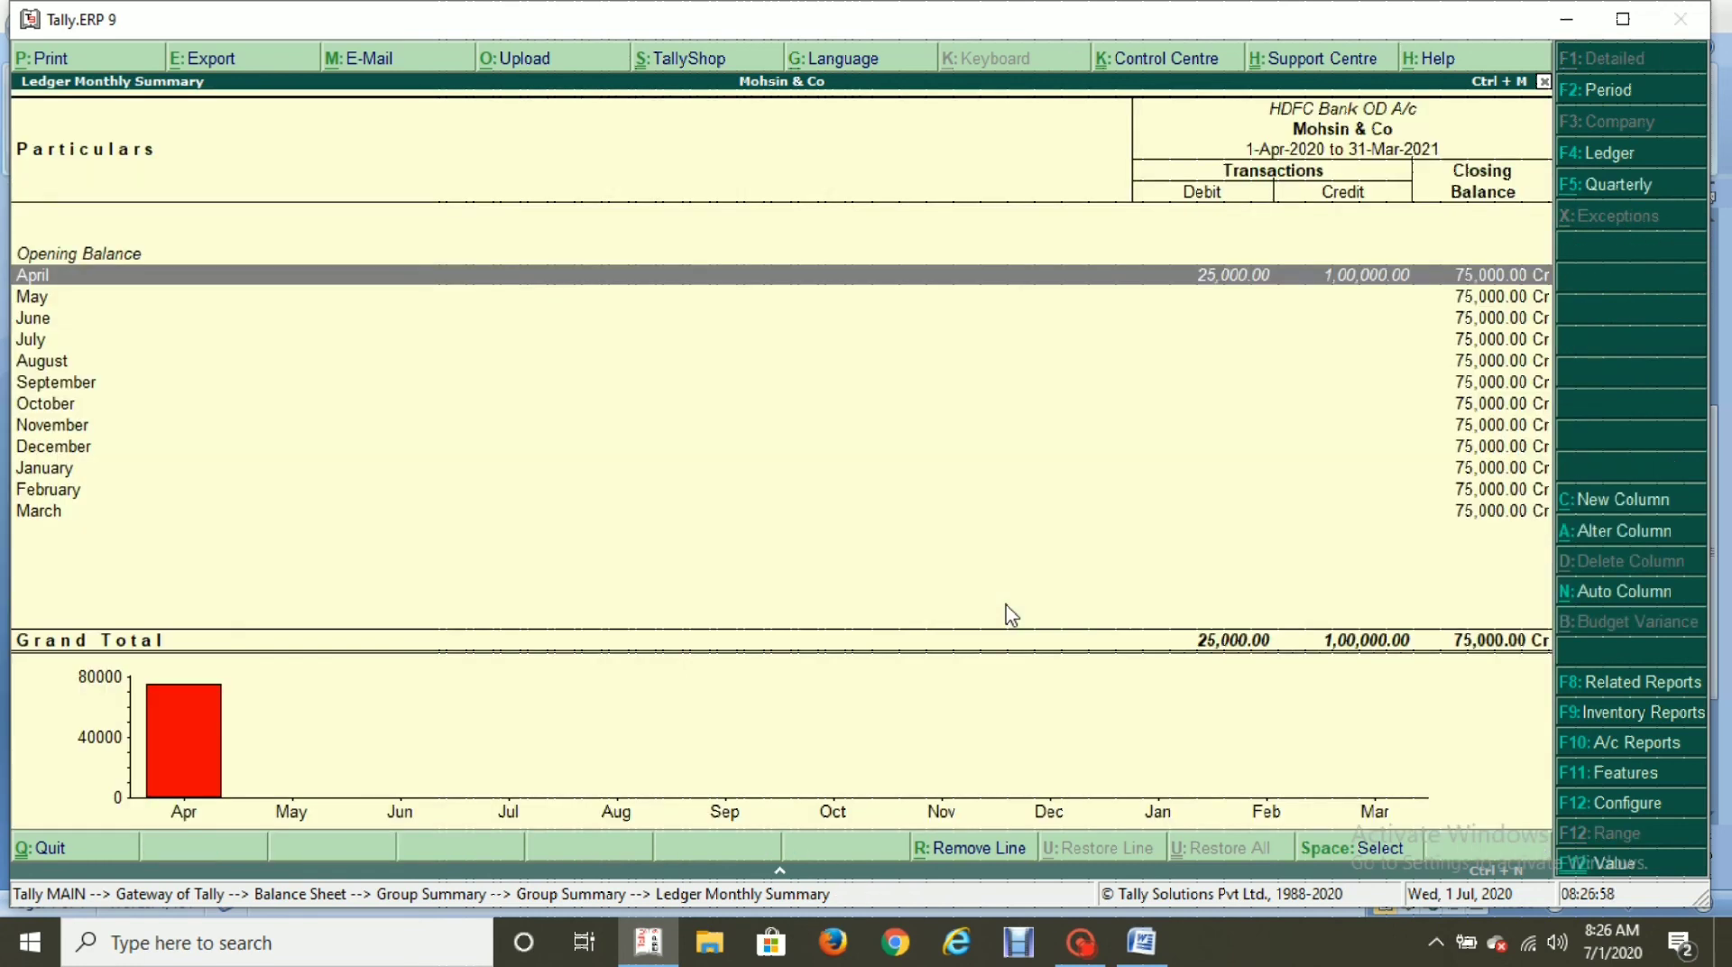
Check the date of the OD interest charge in the Word notes and reopen accounting voucher entry in Tally.ERP 9.
key(alt+Tab)
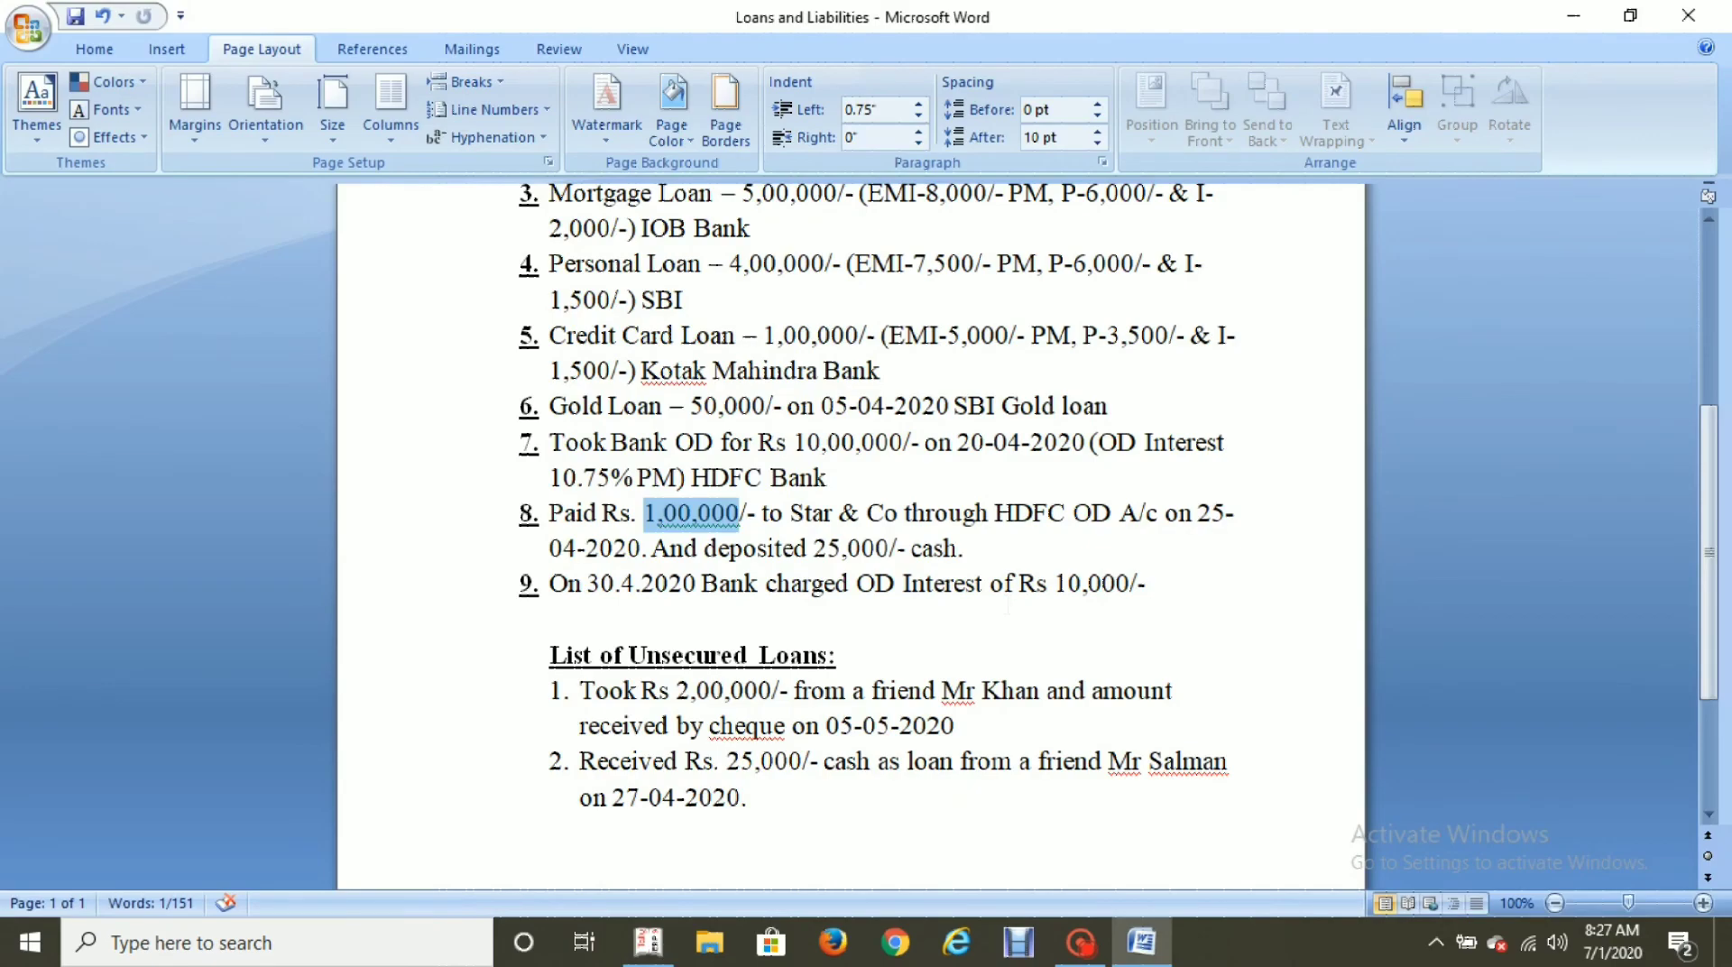
drag(586, 584, 699, 584)
click(667, 607)
key(alt+Tab)
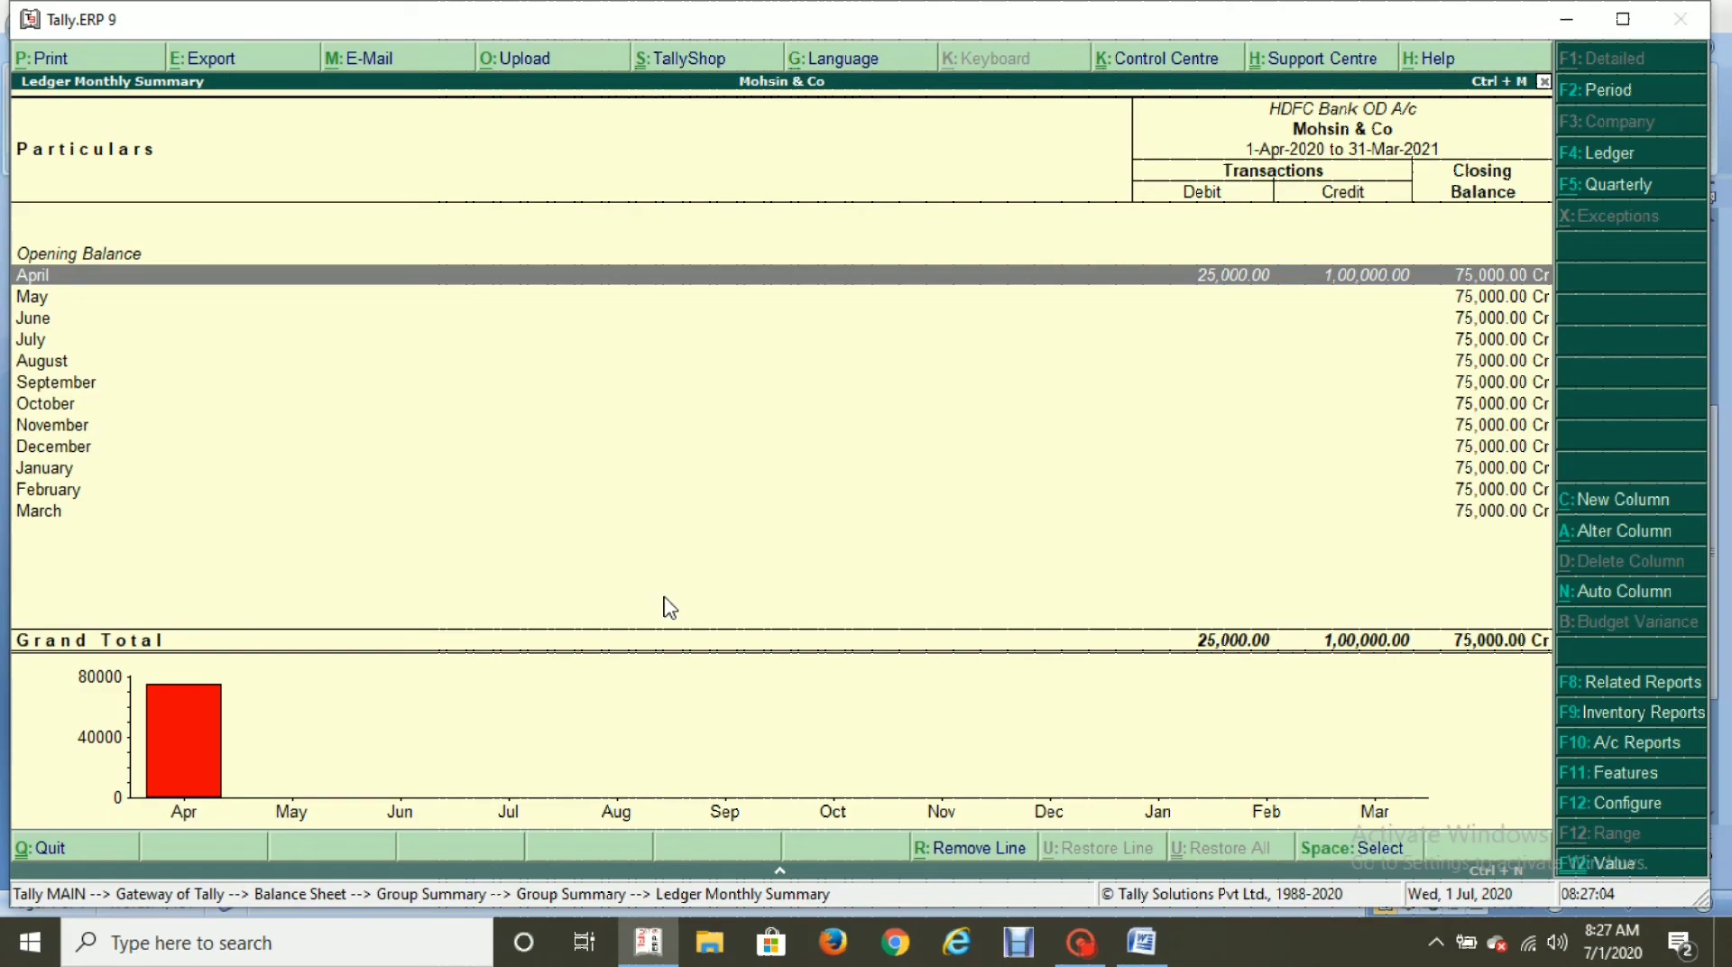
key(Escape)
key(Escape)
key(Escape)
key(Up)
key(Up)
key(Up)
key(Up)
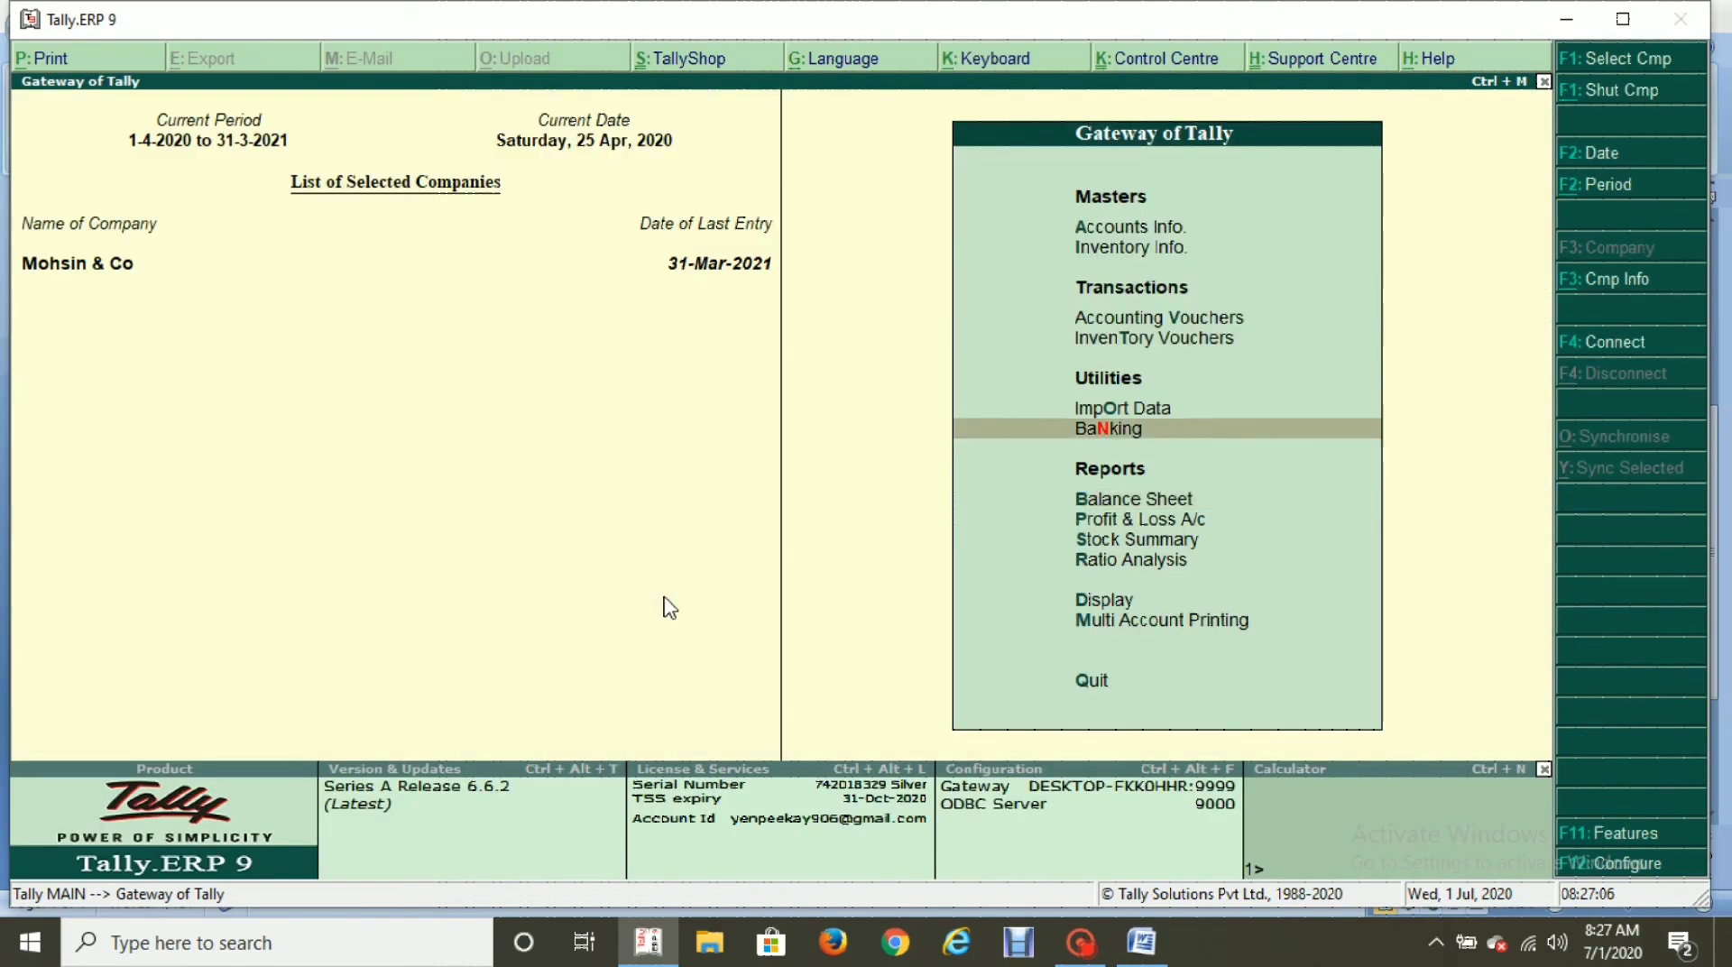
key(Return)
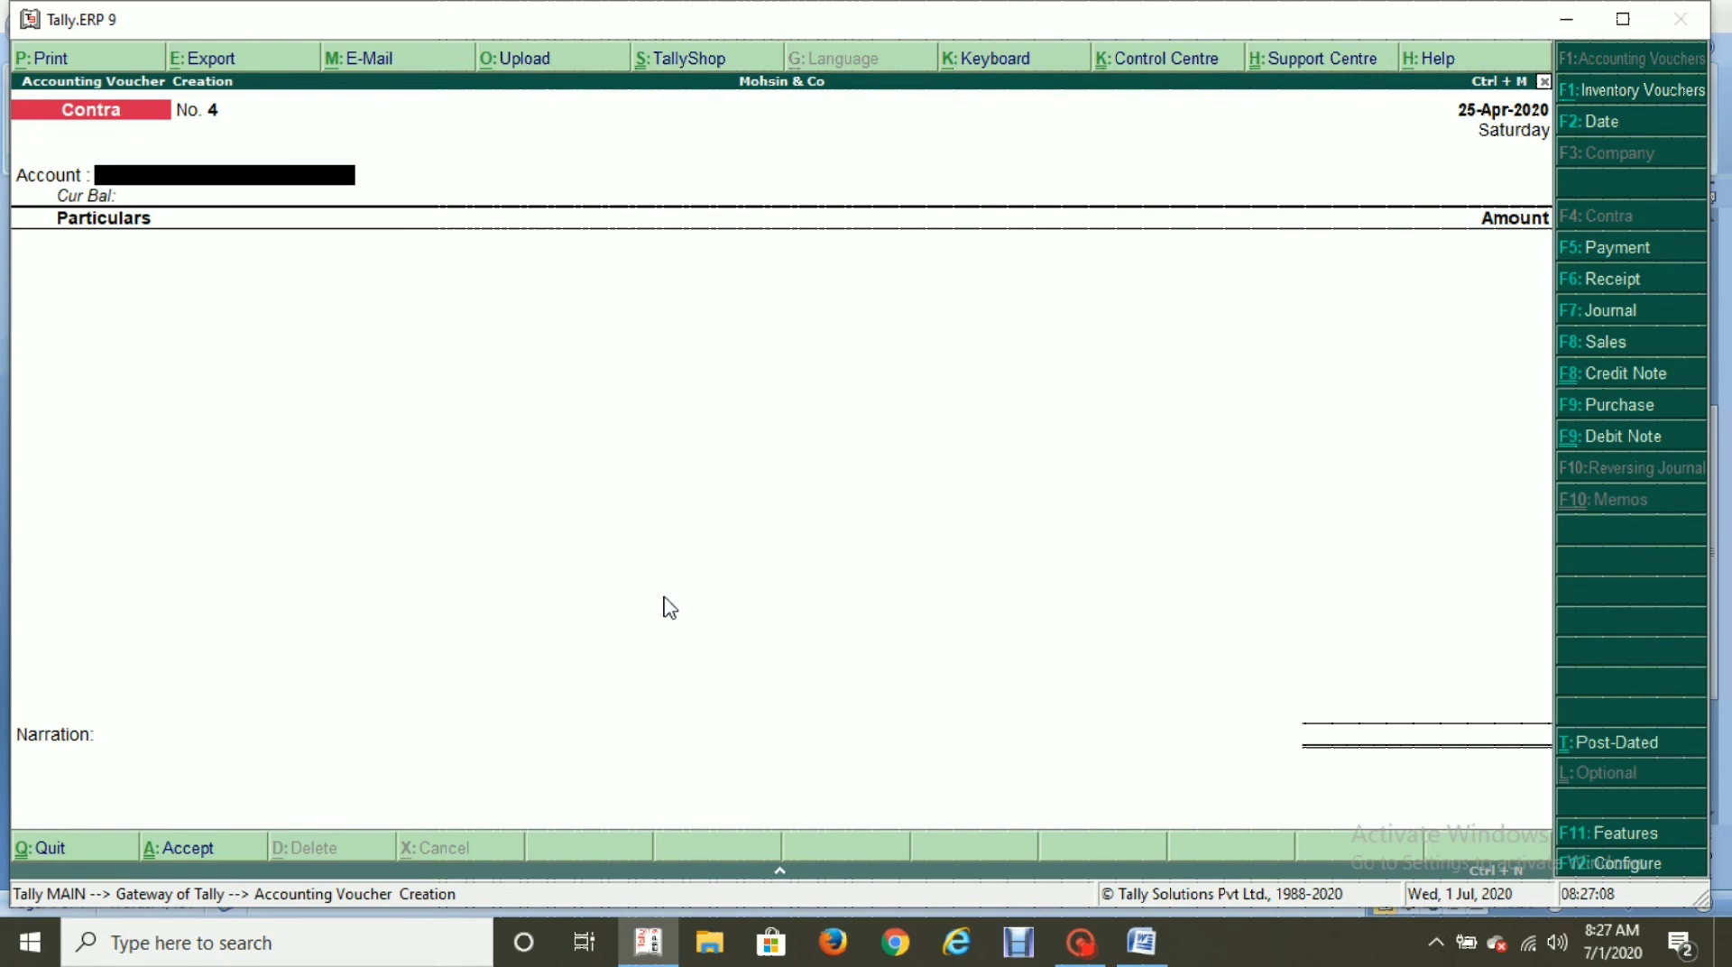
Start a payment voucher dated 30-4-2020 from HDFC Bank OD A/c to the Bank OD Interest ledger.
key(F2)
text(30)
key(Return)
key(F5)
text(HDF)
key(Return)
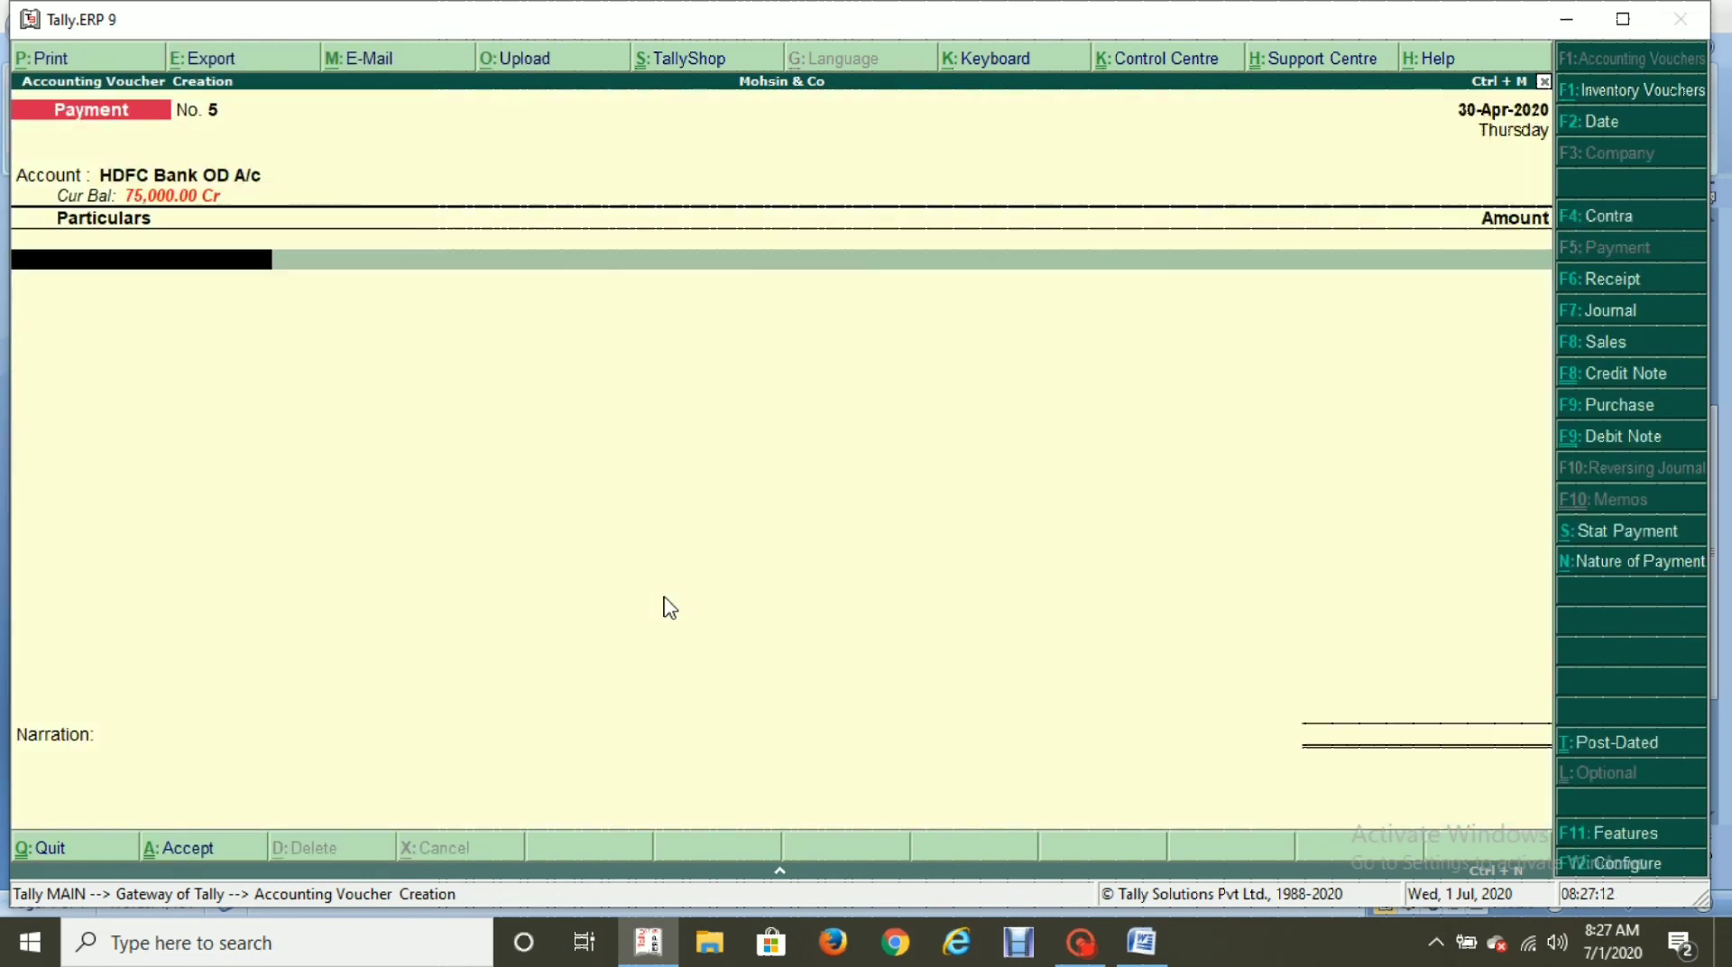
text(Bank)
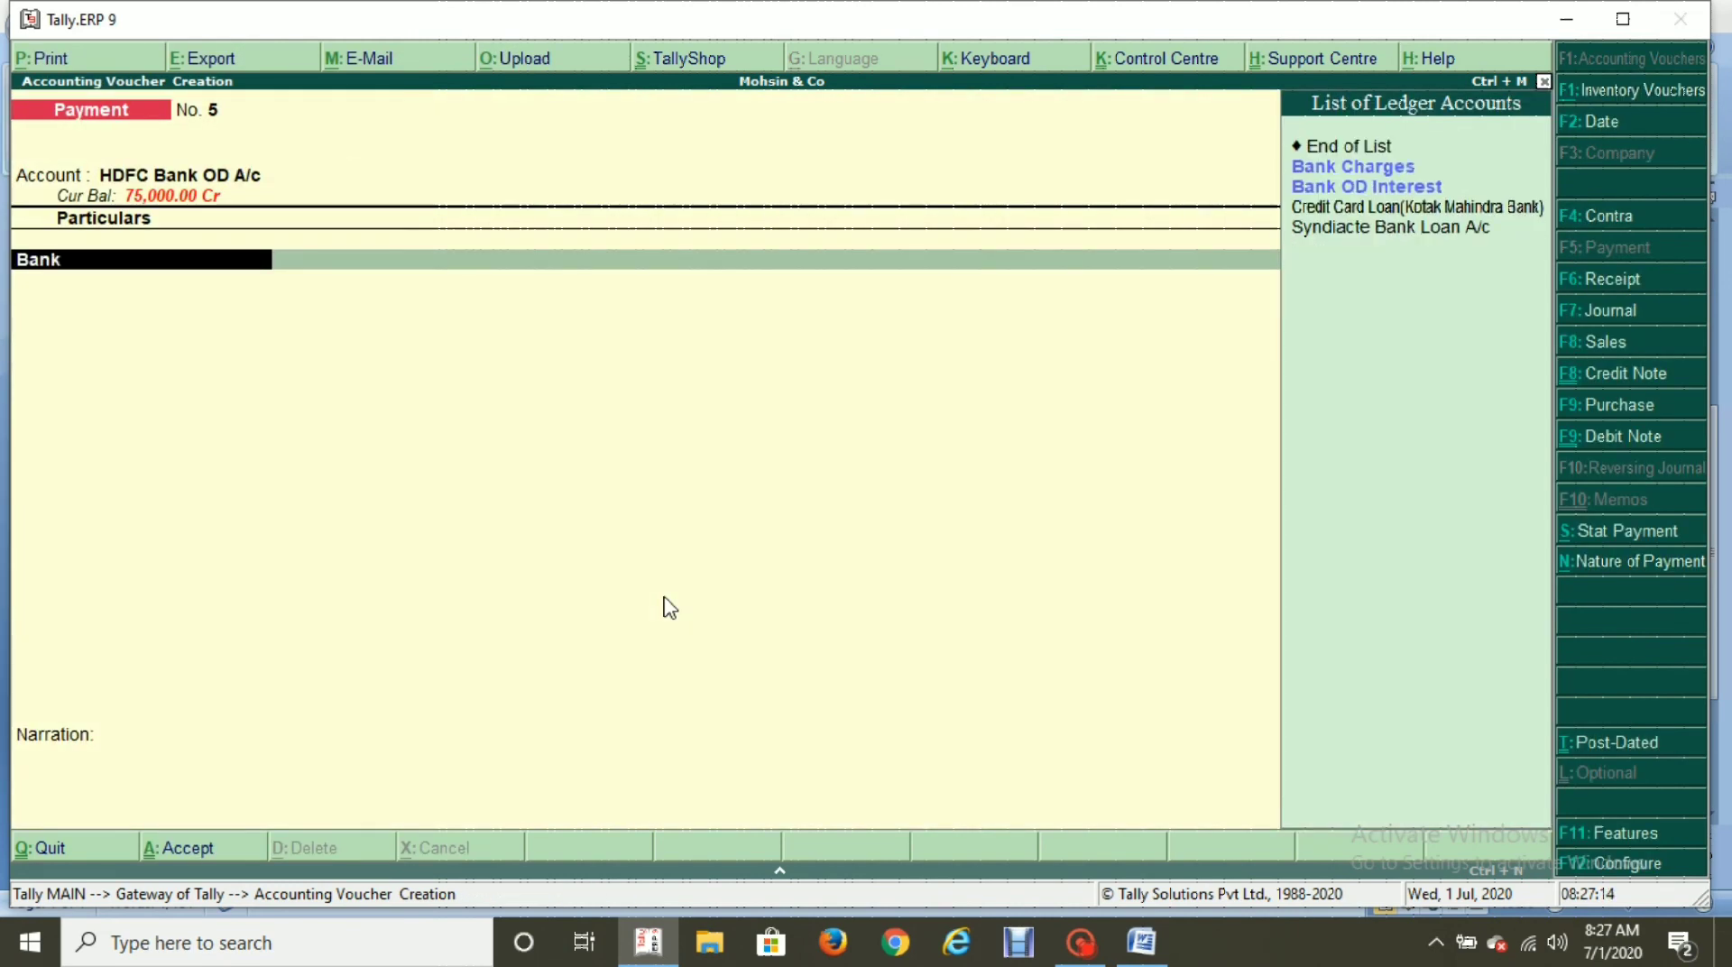
key(Down)
key(Return)
Check the interest amount in the Word notes, enter 10,000 for Bank OD Interest, and save the voucher without a narration.
key(alt+Tab)
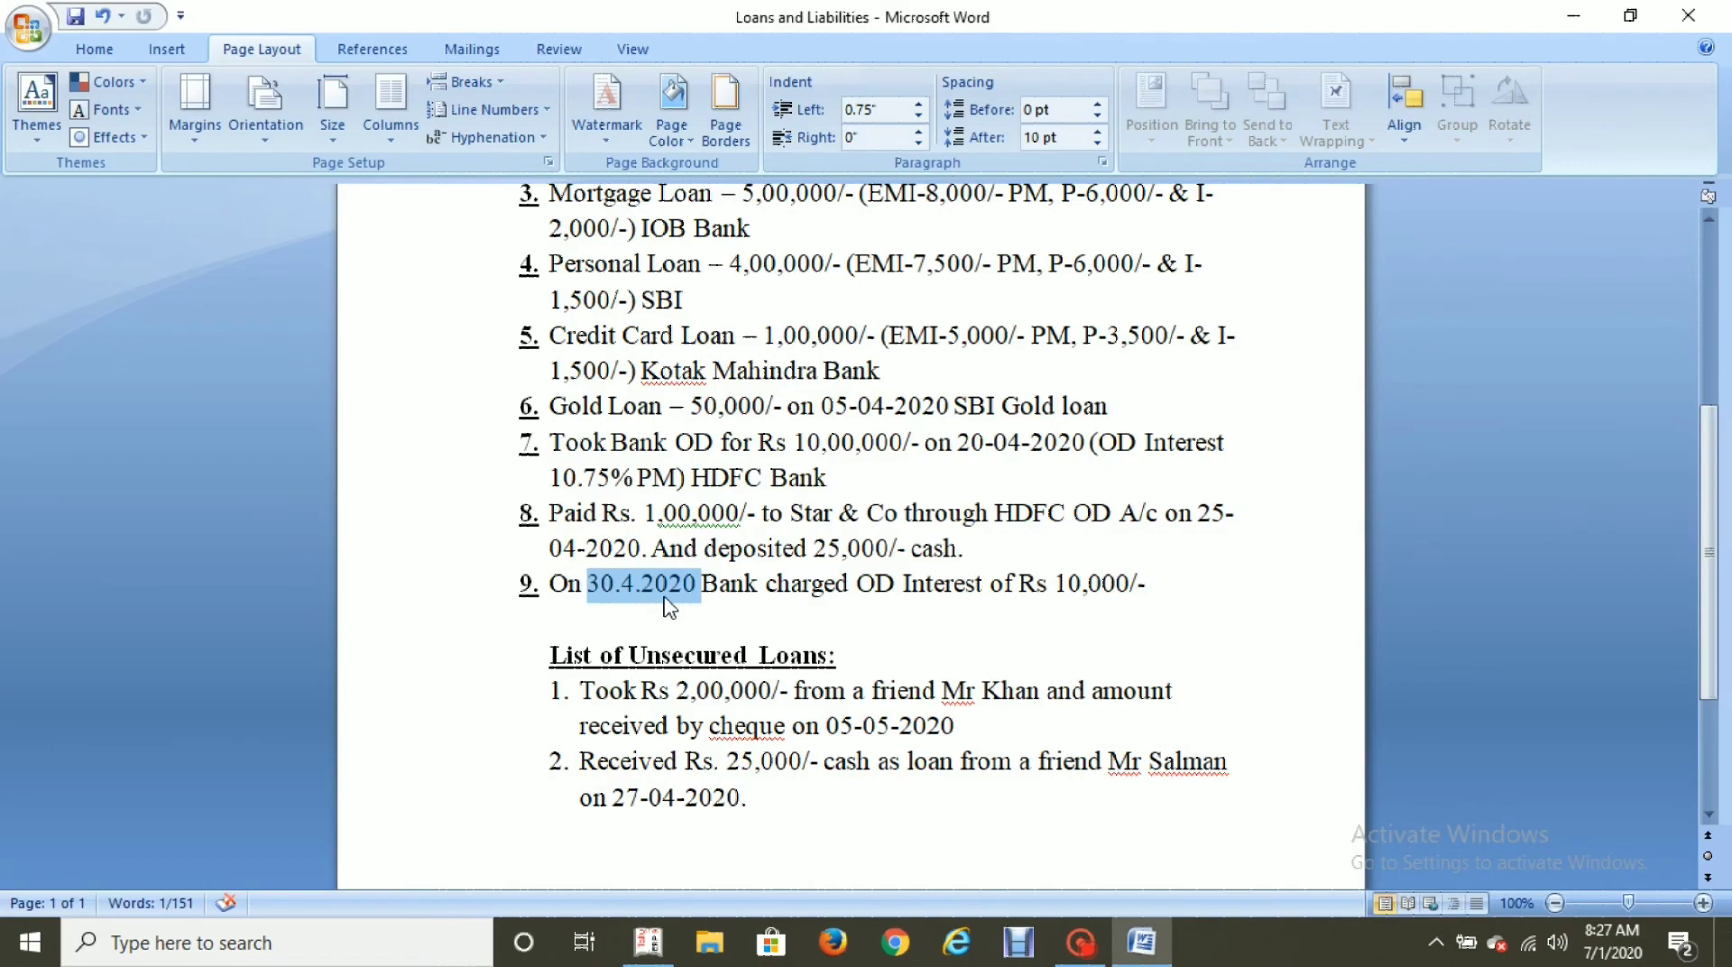
drag(1054, 585, 1129, 587)
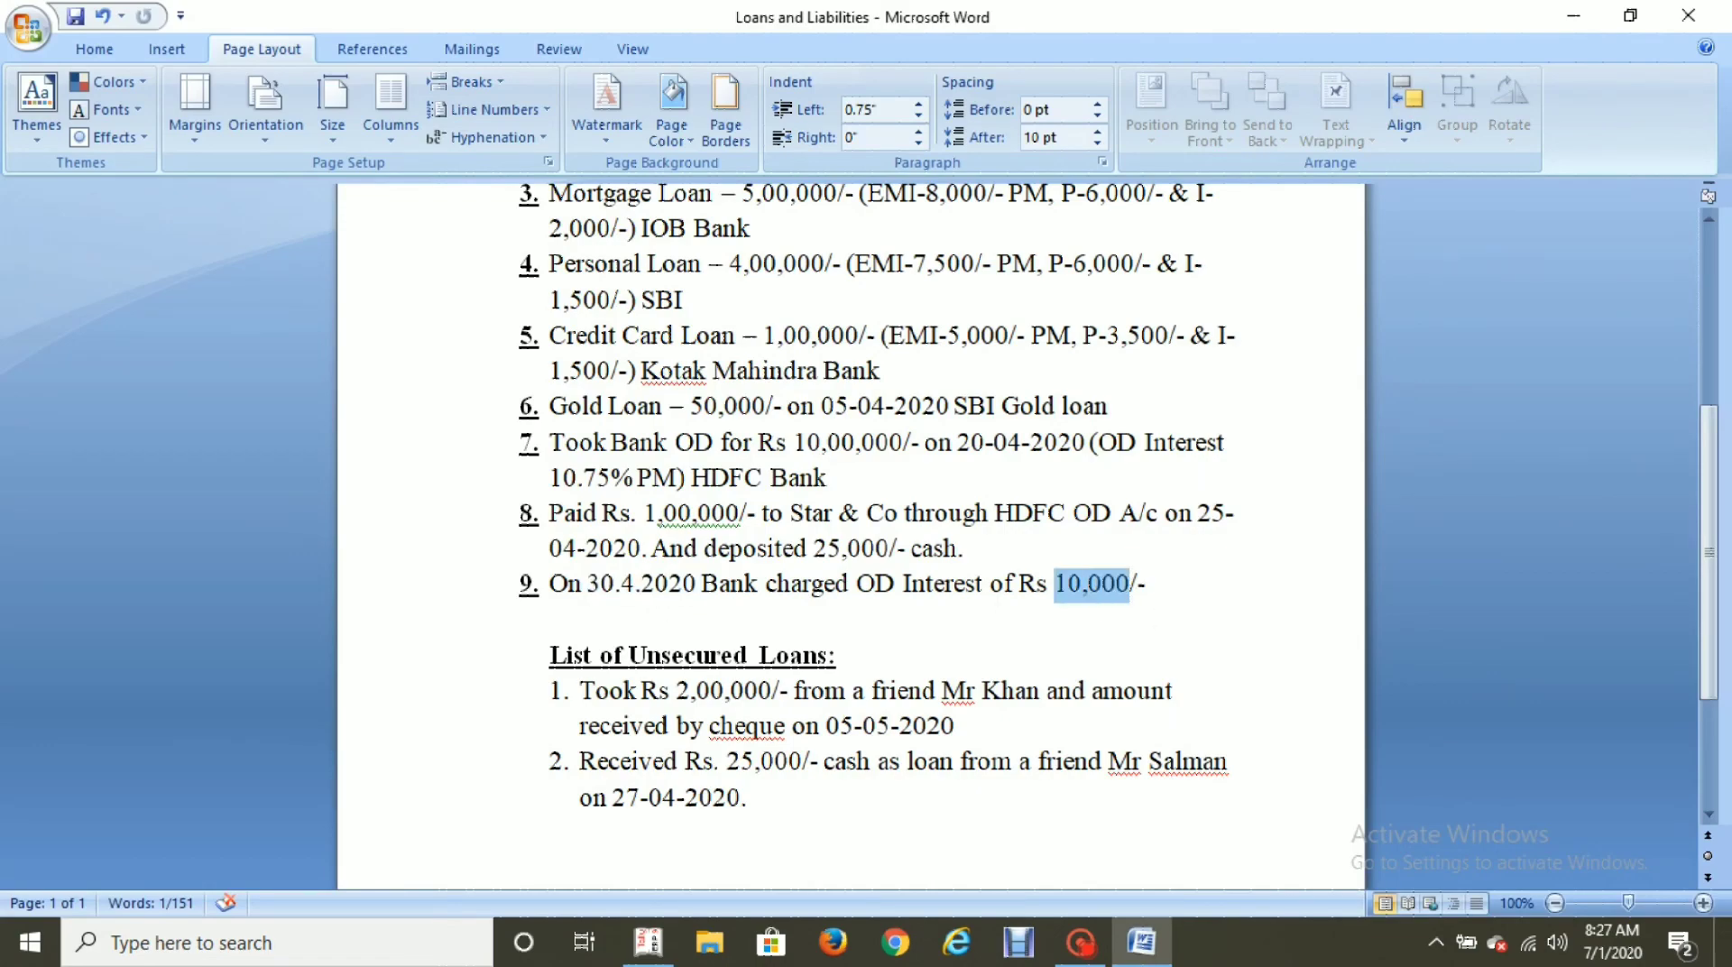
key(alt+Tab)
text(10,000)
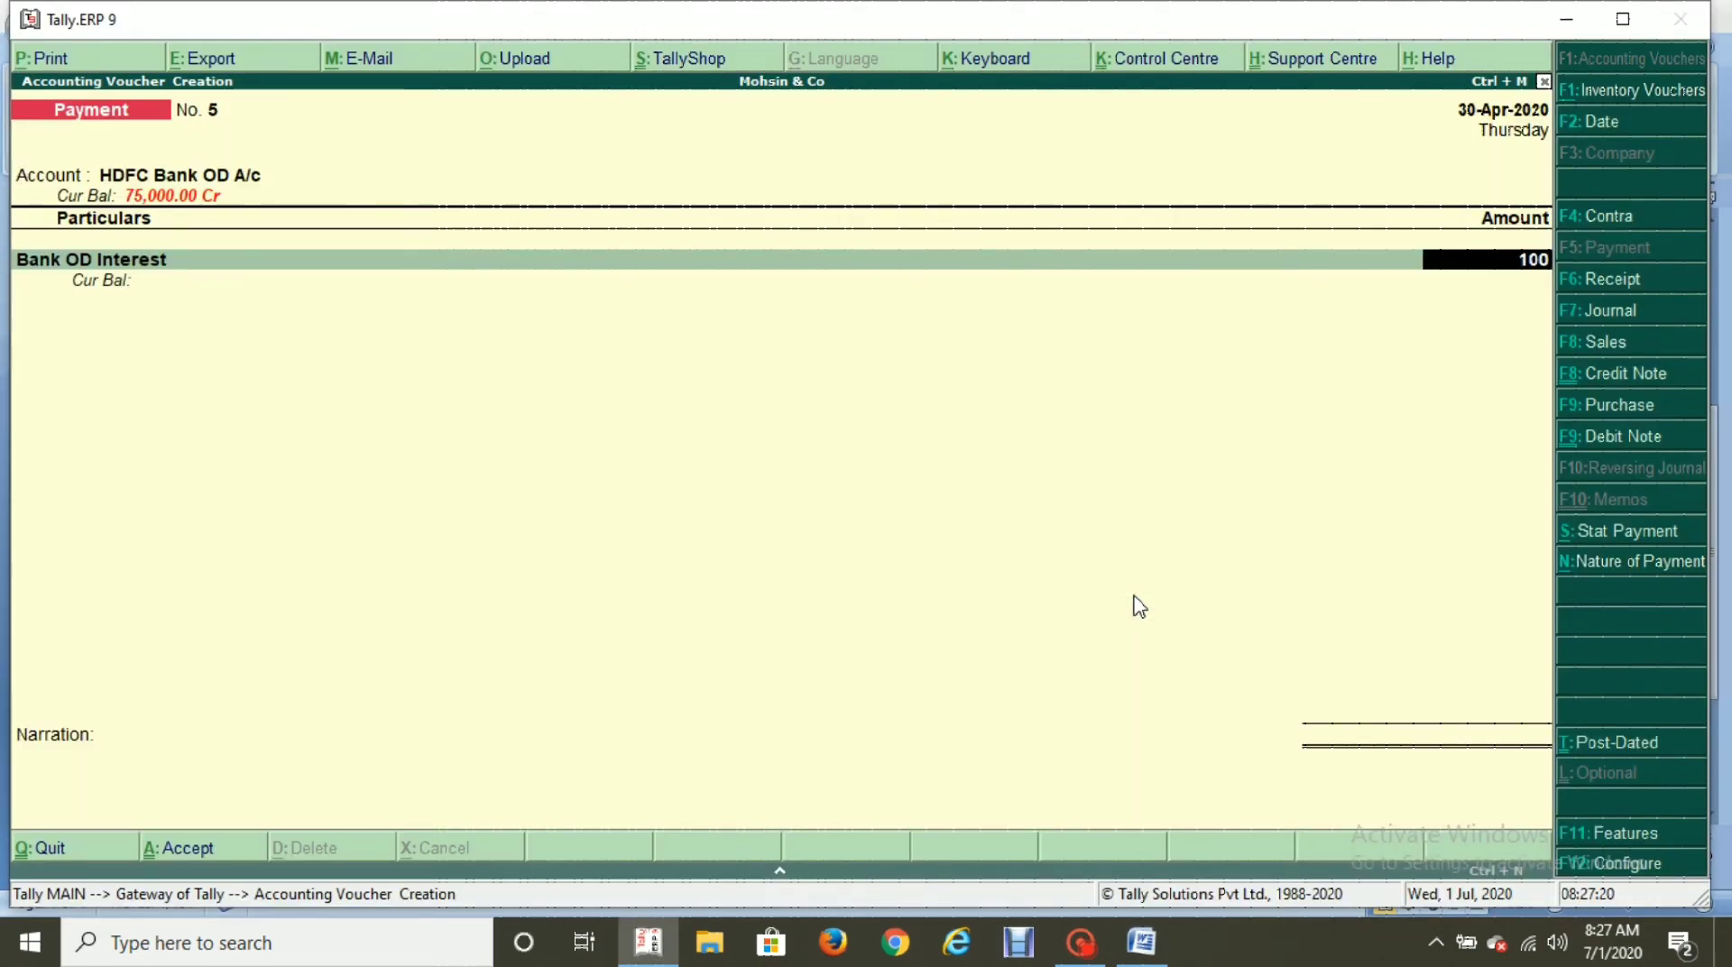
key(Return)
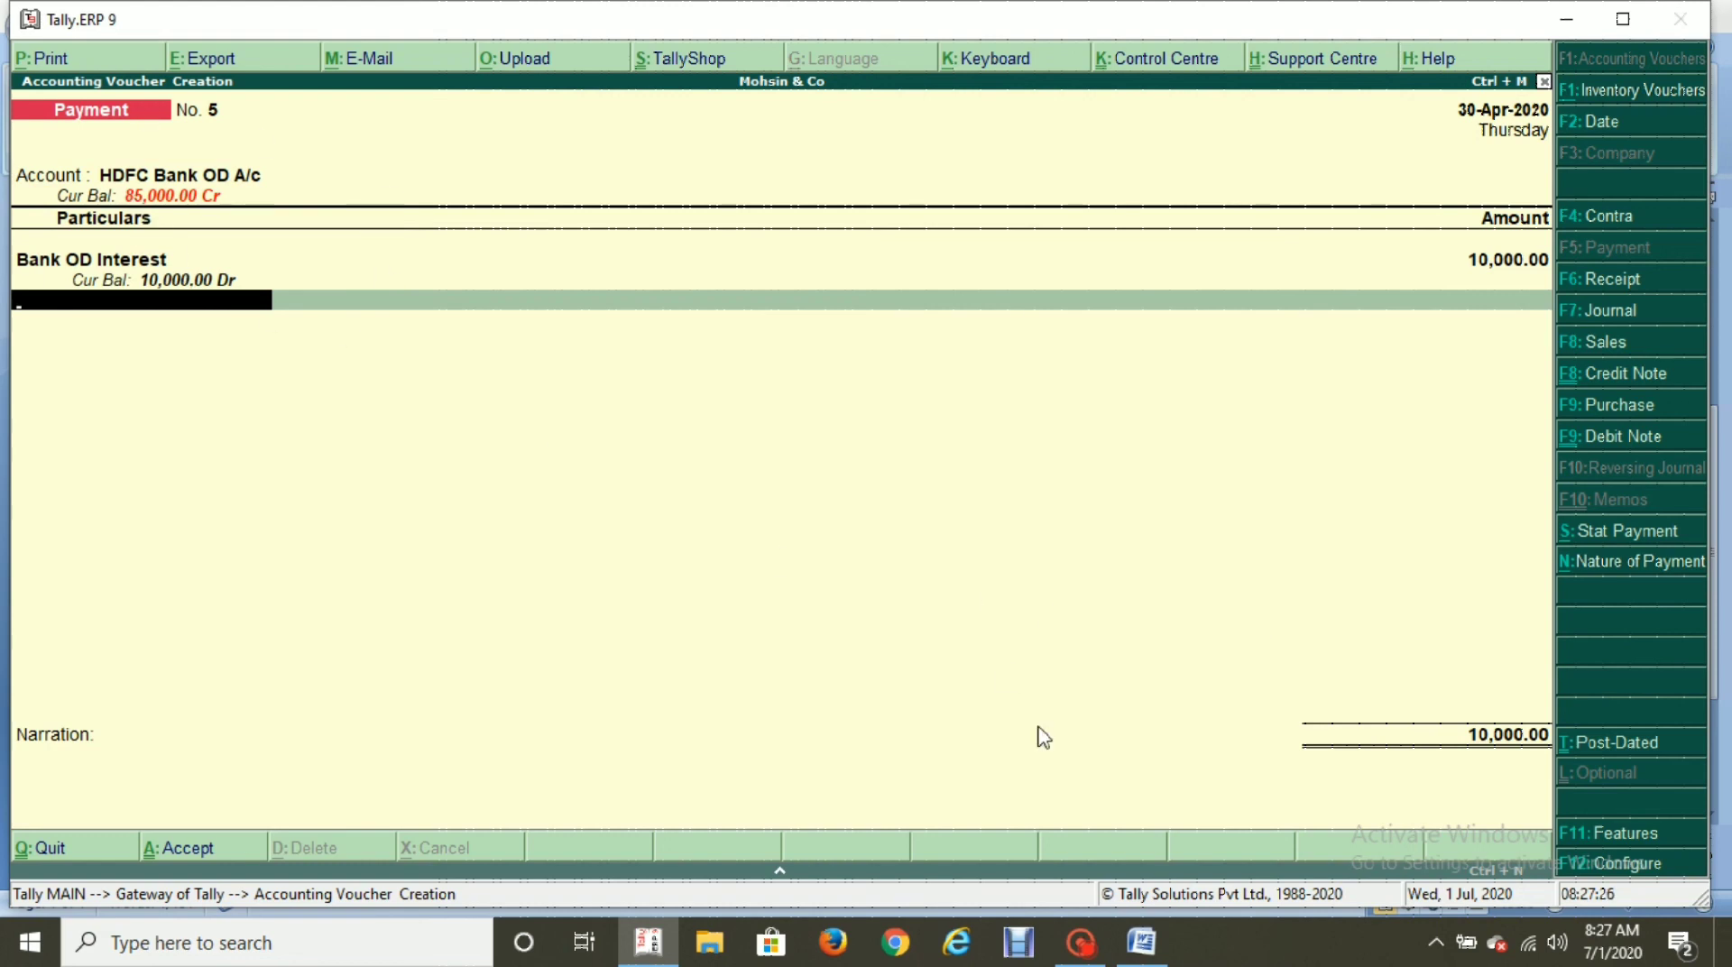
key(Return)
key(Return)
key(Return)
key(Return)
key(Return)
key(Return)
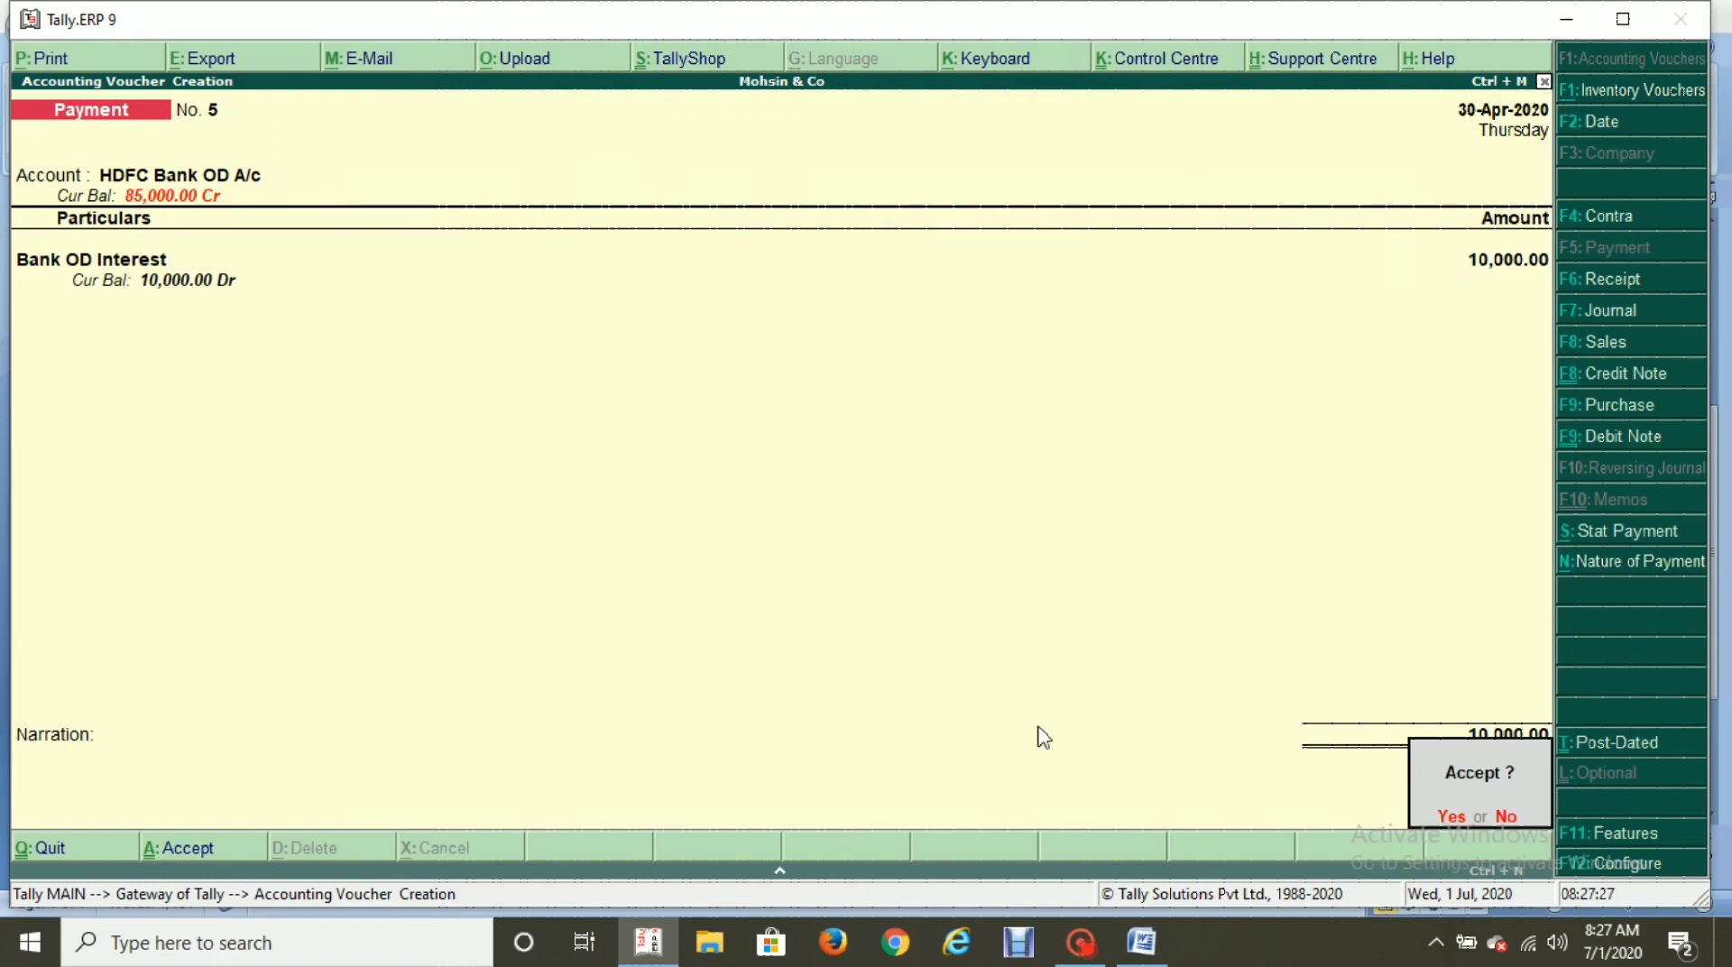
Check the lender, amount and cheque receipt date of the first unsecured loan in the Word notes.
key(alt+Tab)
scroll(893, 451, down, 1)
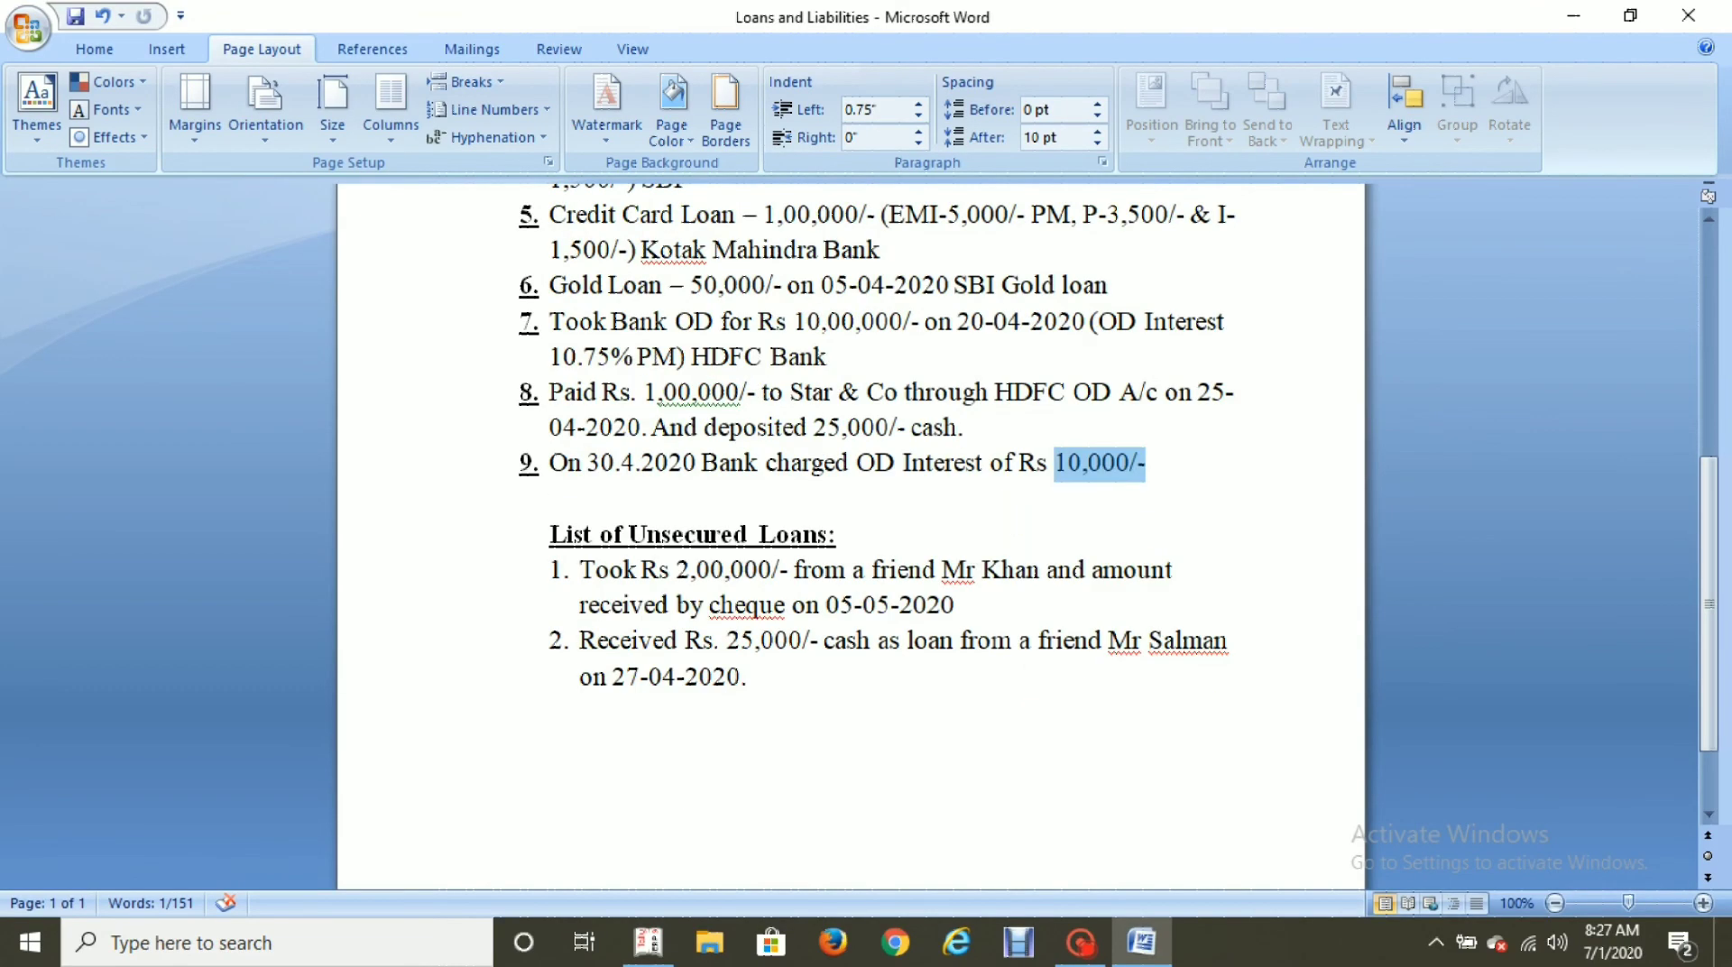
drag(940, 570, 1046, 578)
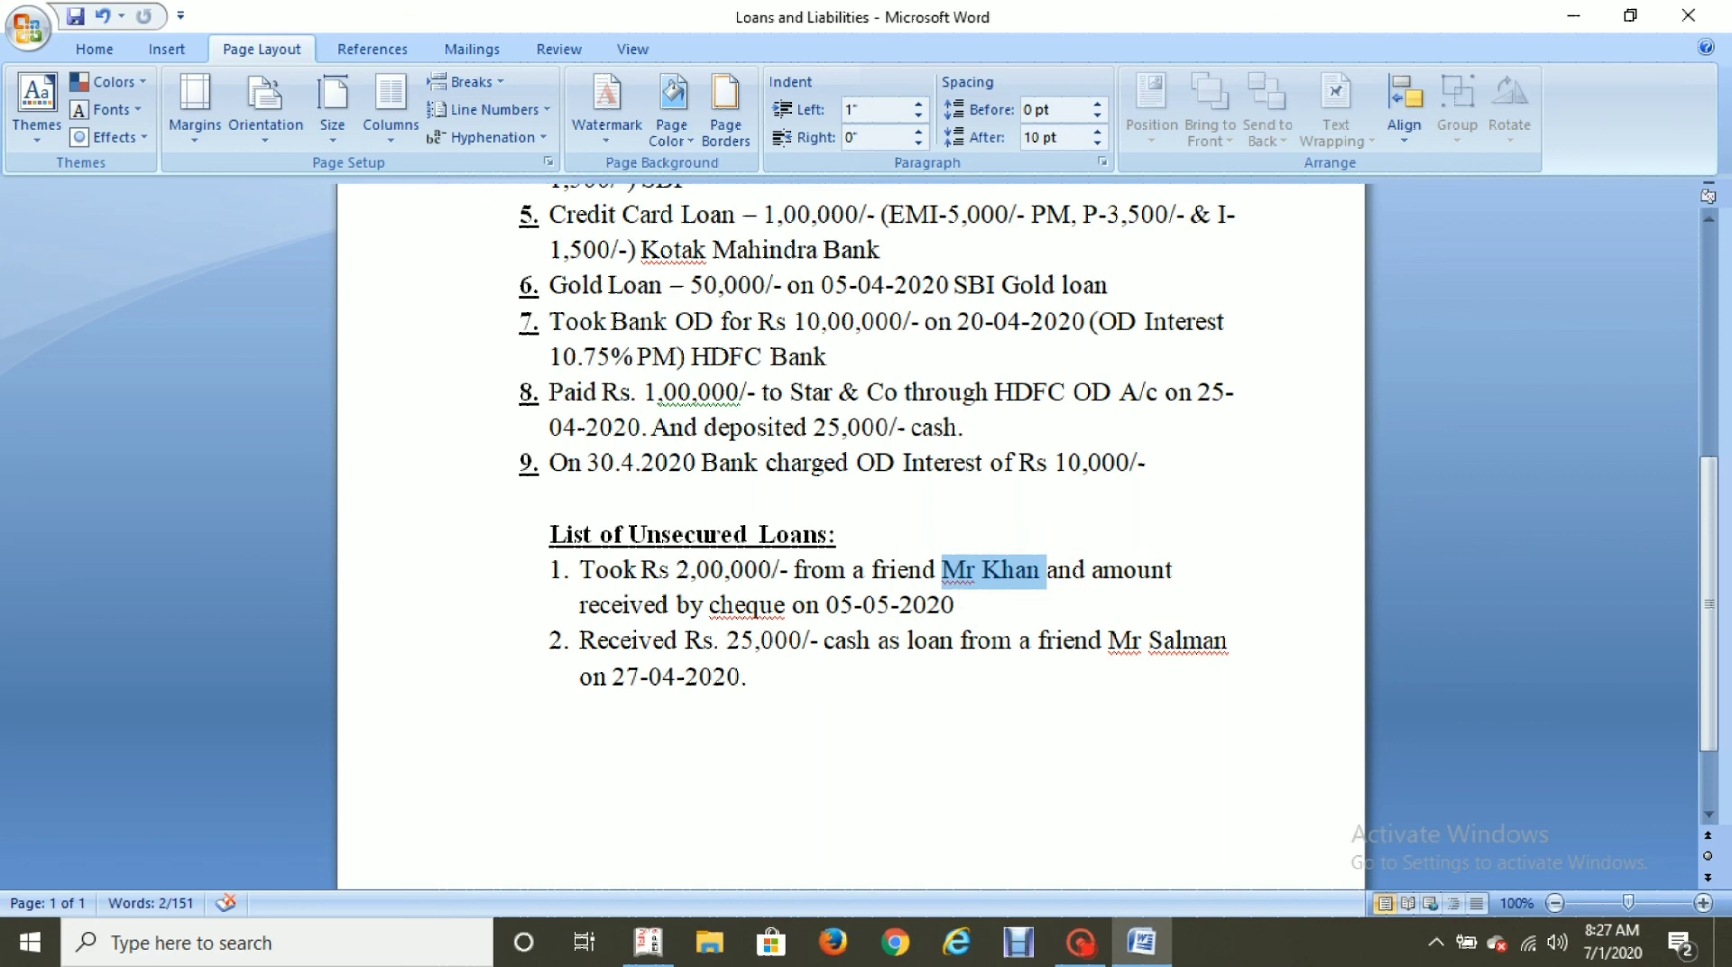
drag(675, 570, 771, 572)
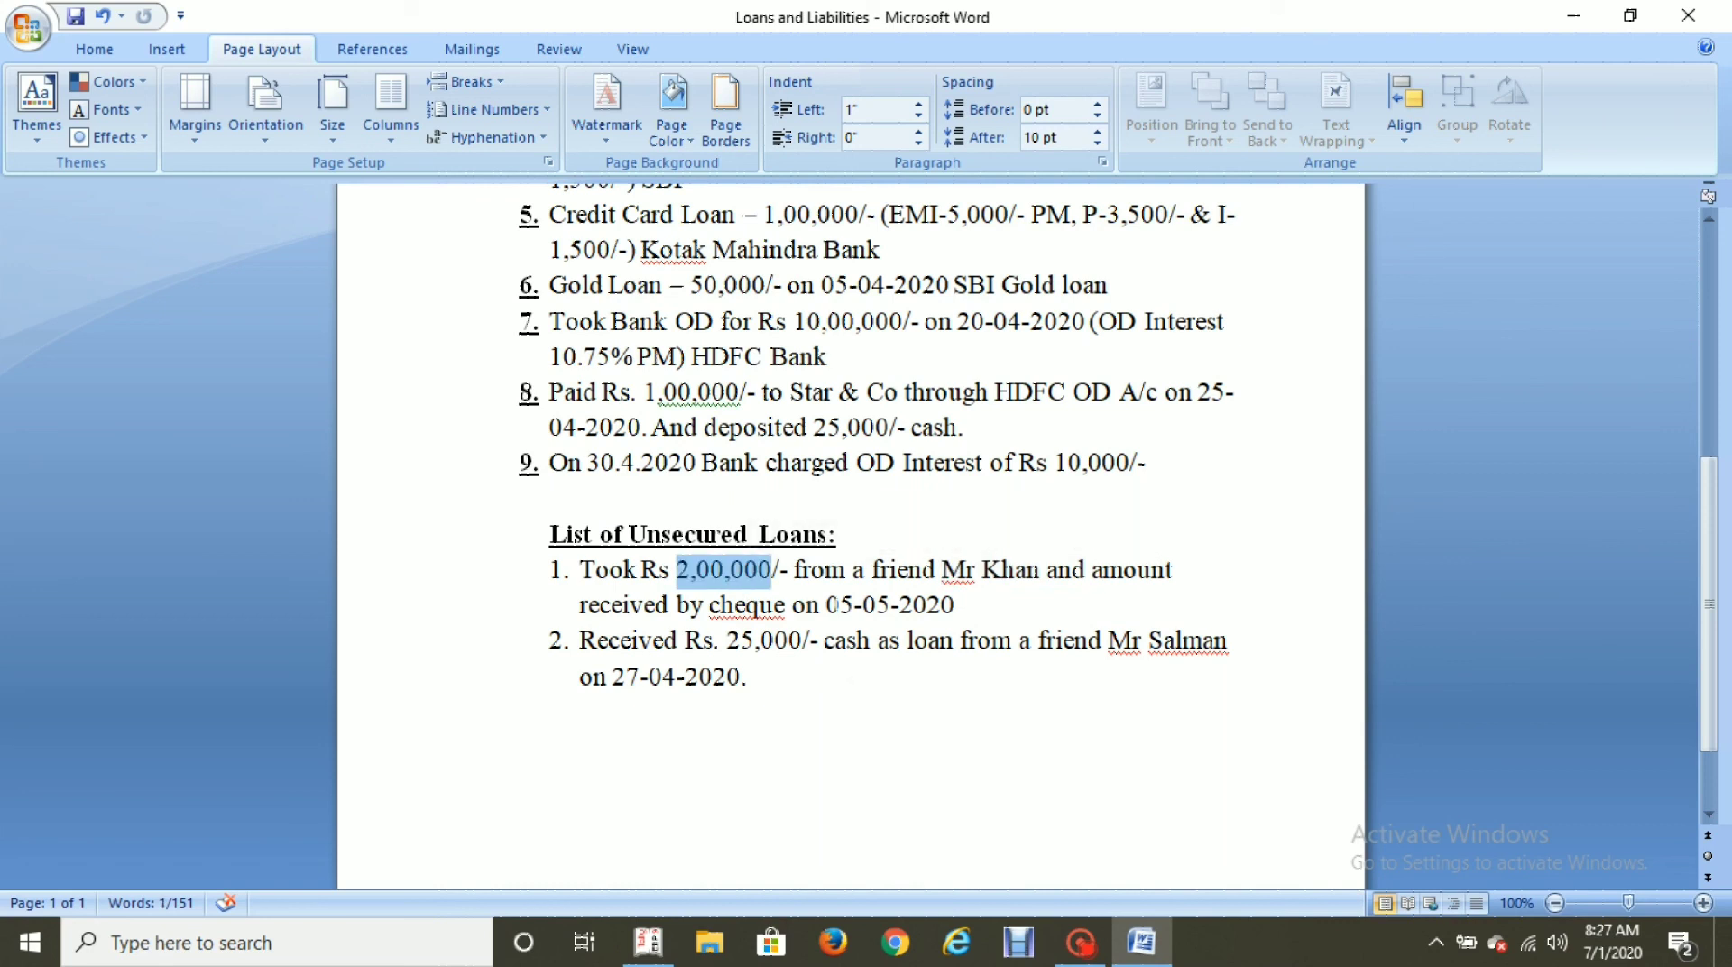
drag(826, 606, 954, 605)
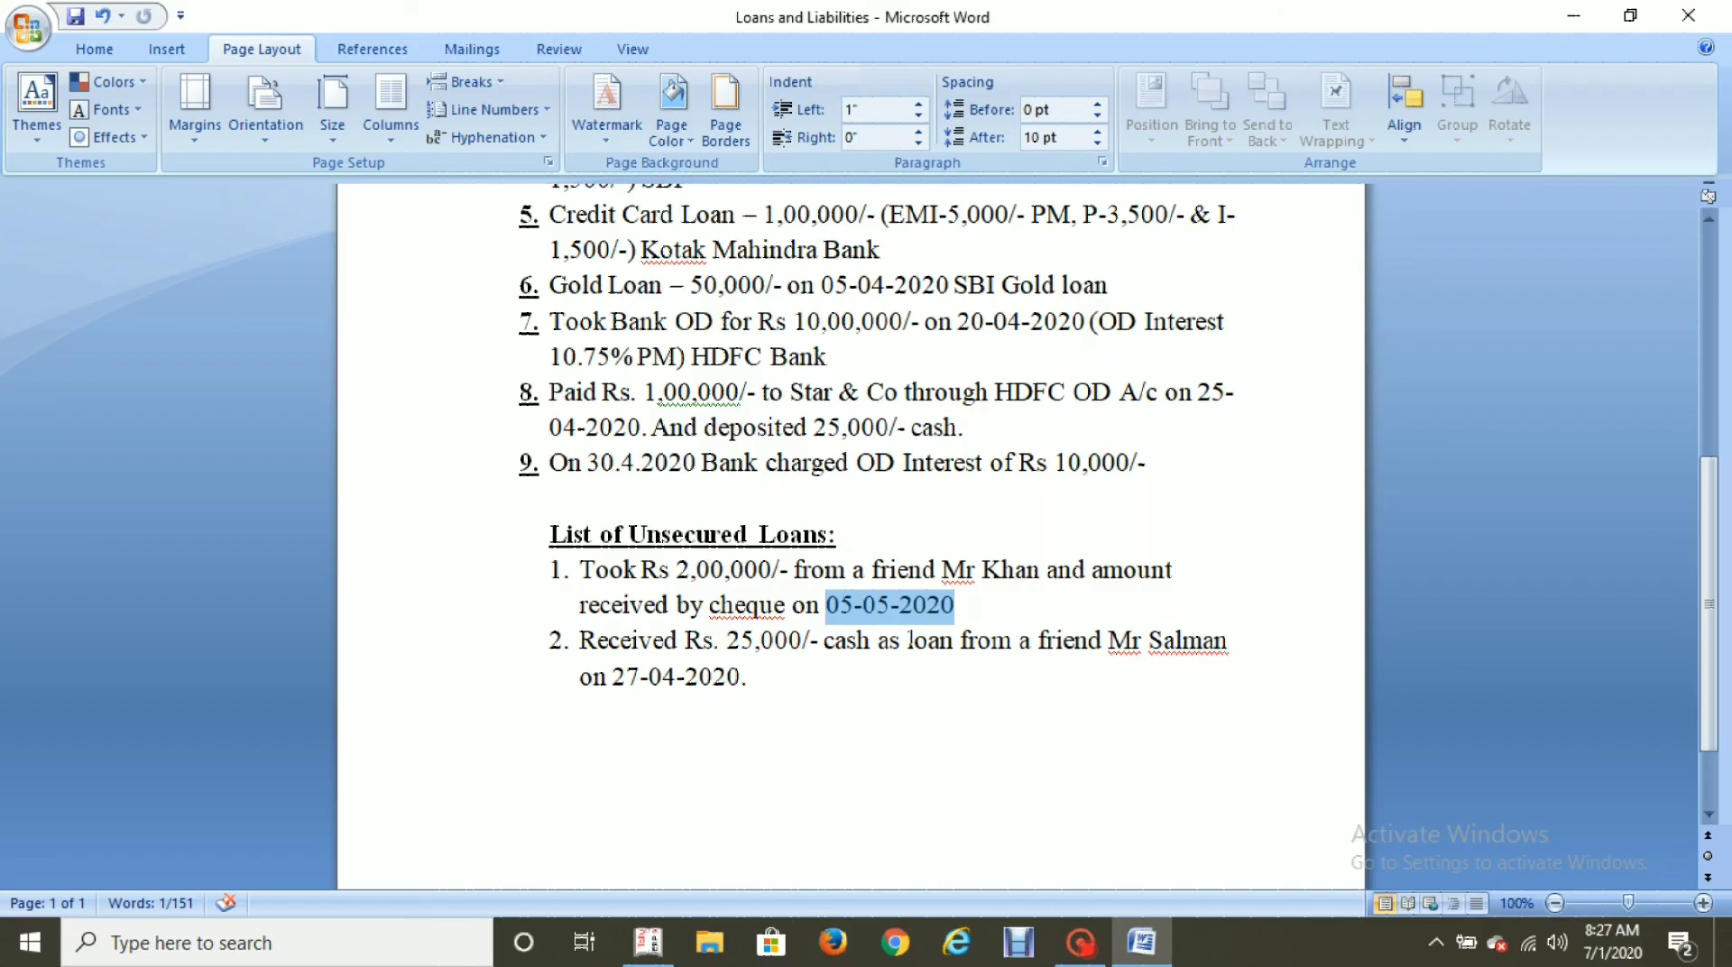
Return to Tally.ERP 9 and start a receipt voucher dated 5-5-2020 into the State Bank of India account.
key(alt+Tab)
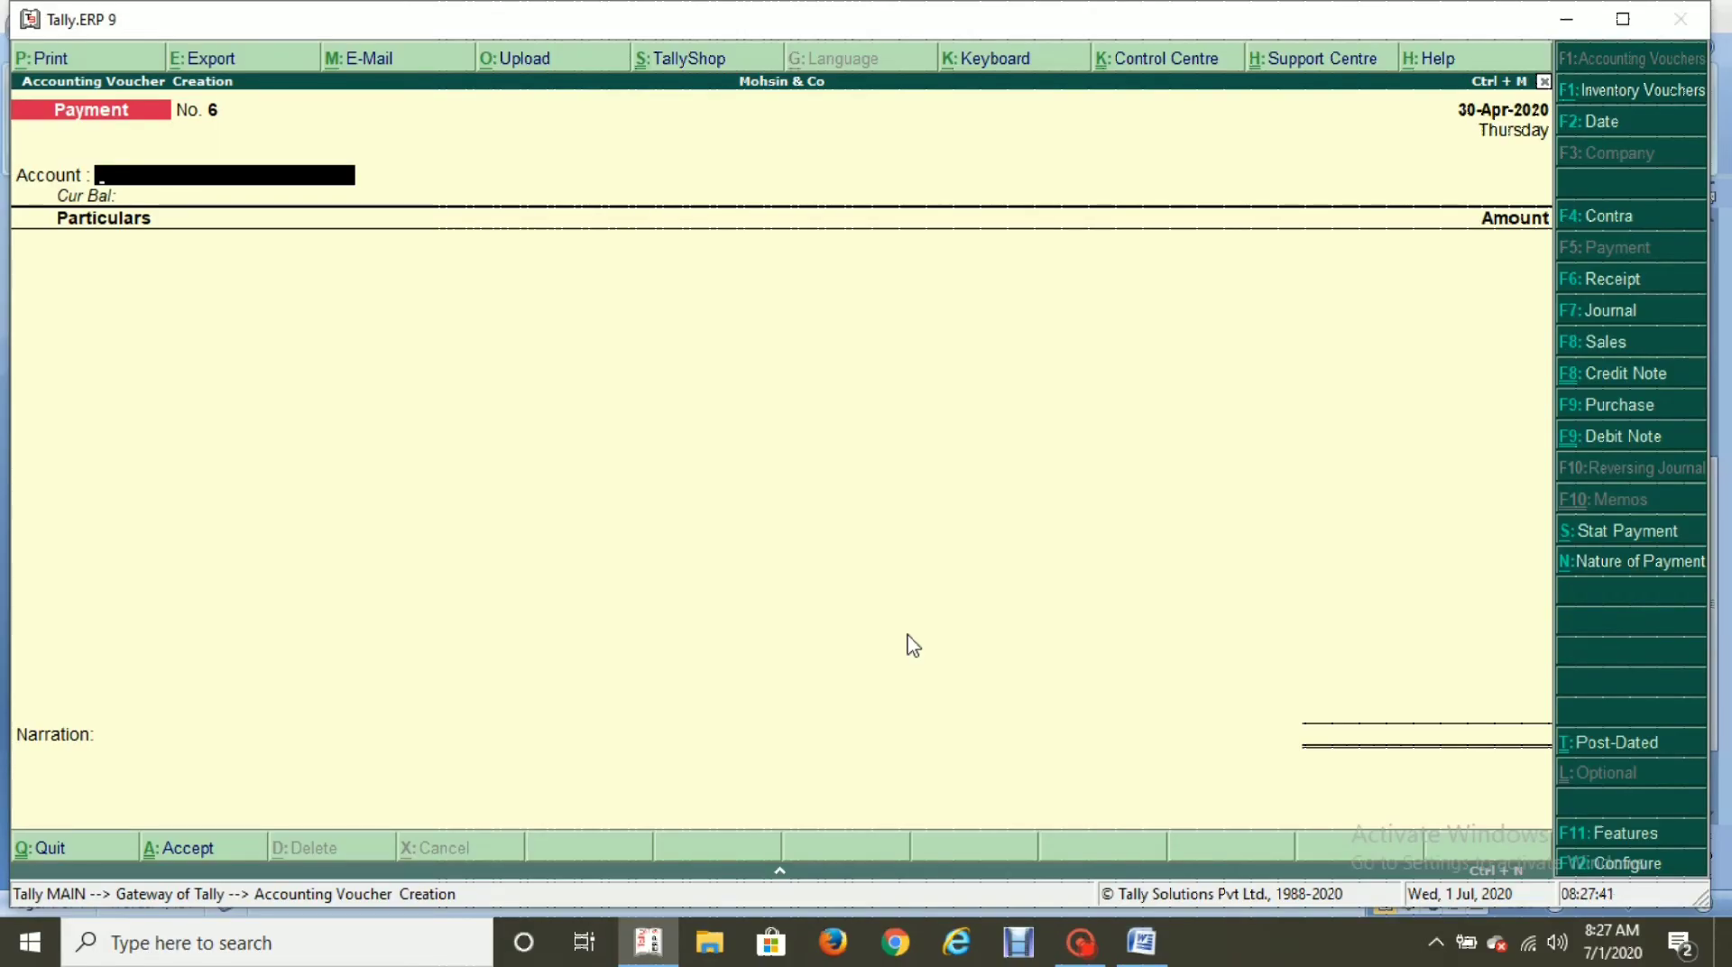
key(F6)
key(alt+Tab)
key(alt+Tab)
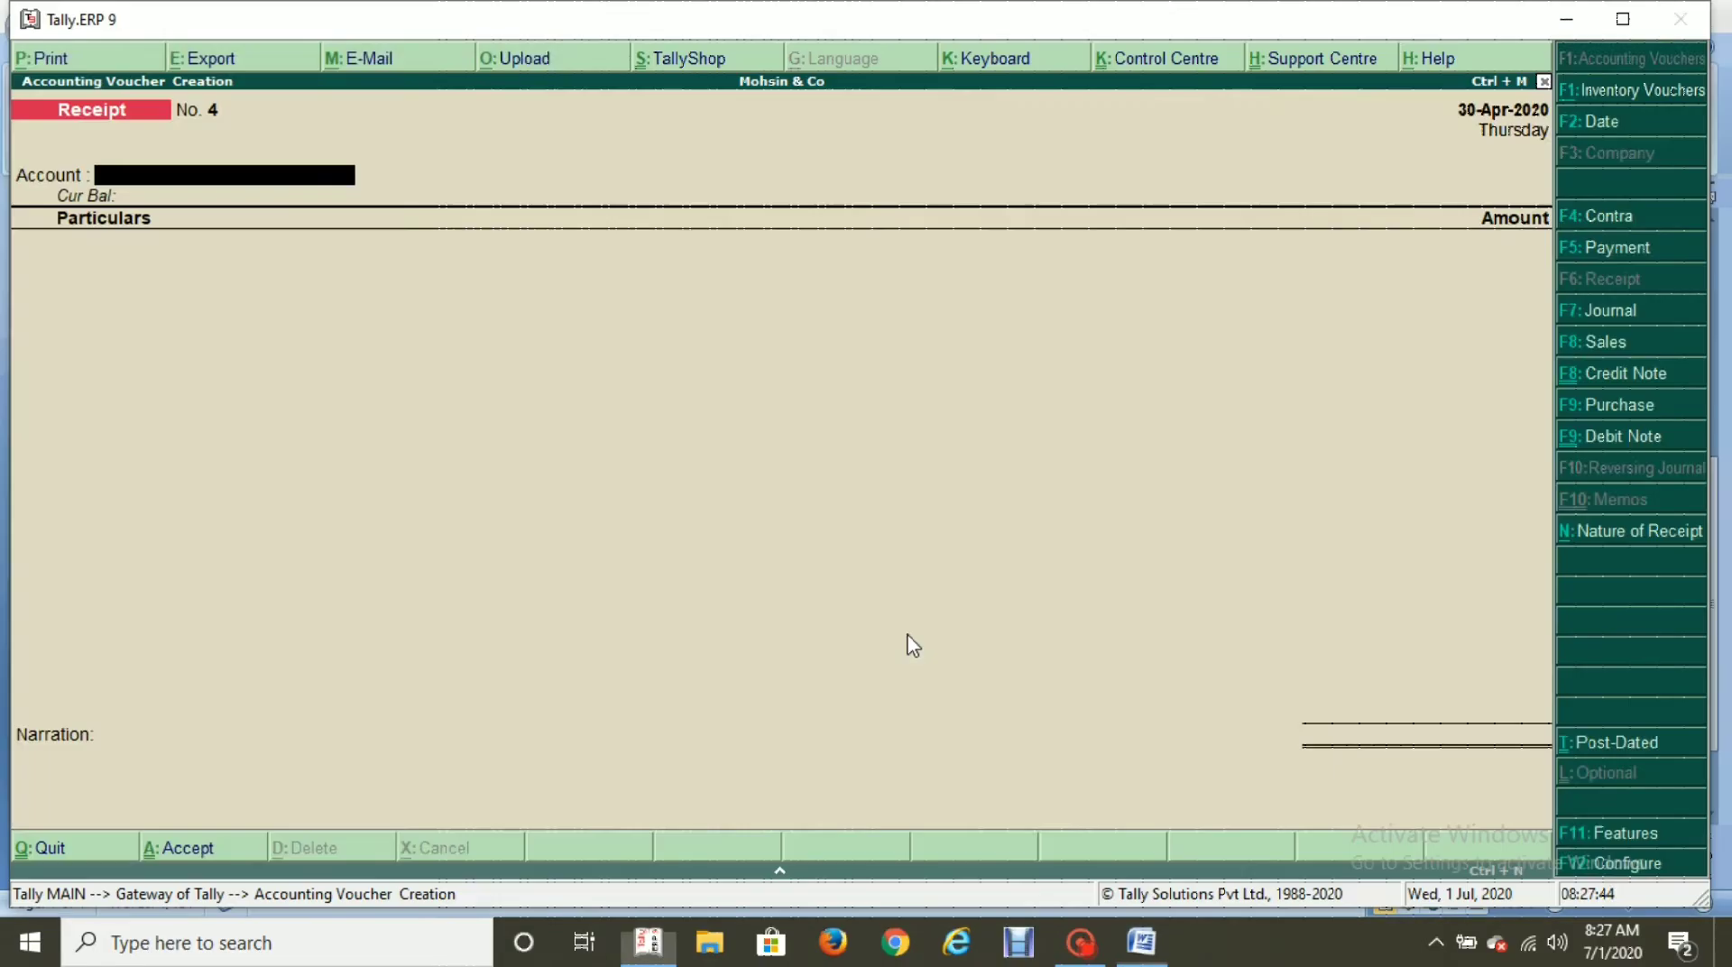
key(F2)
text(5.)
key(Return)
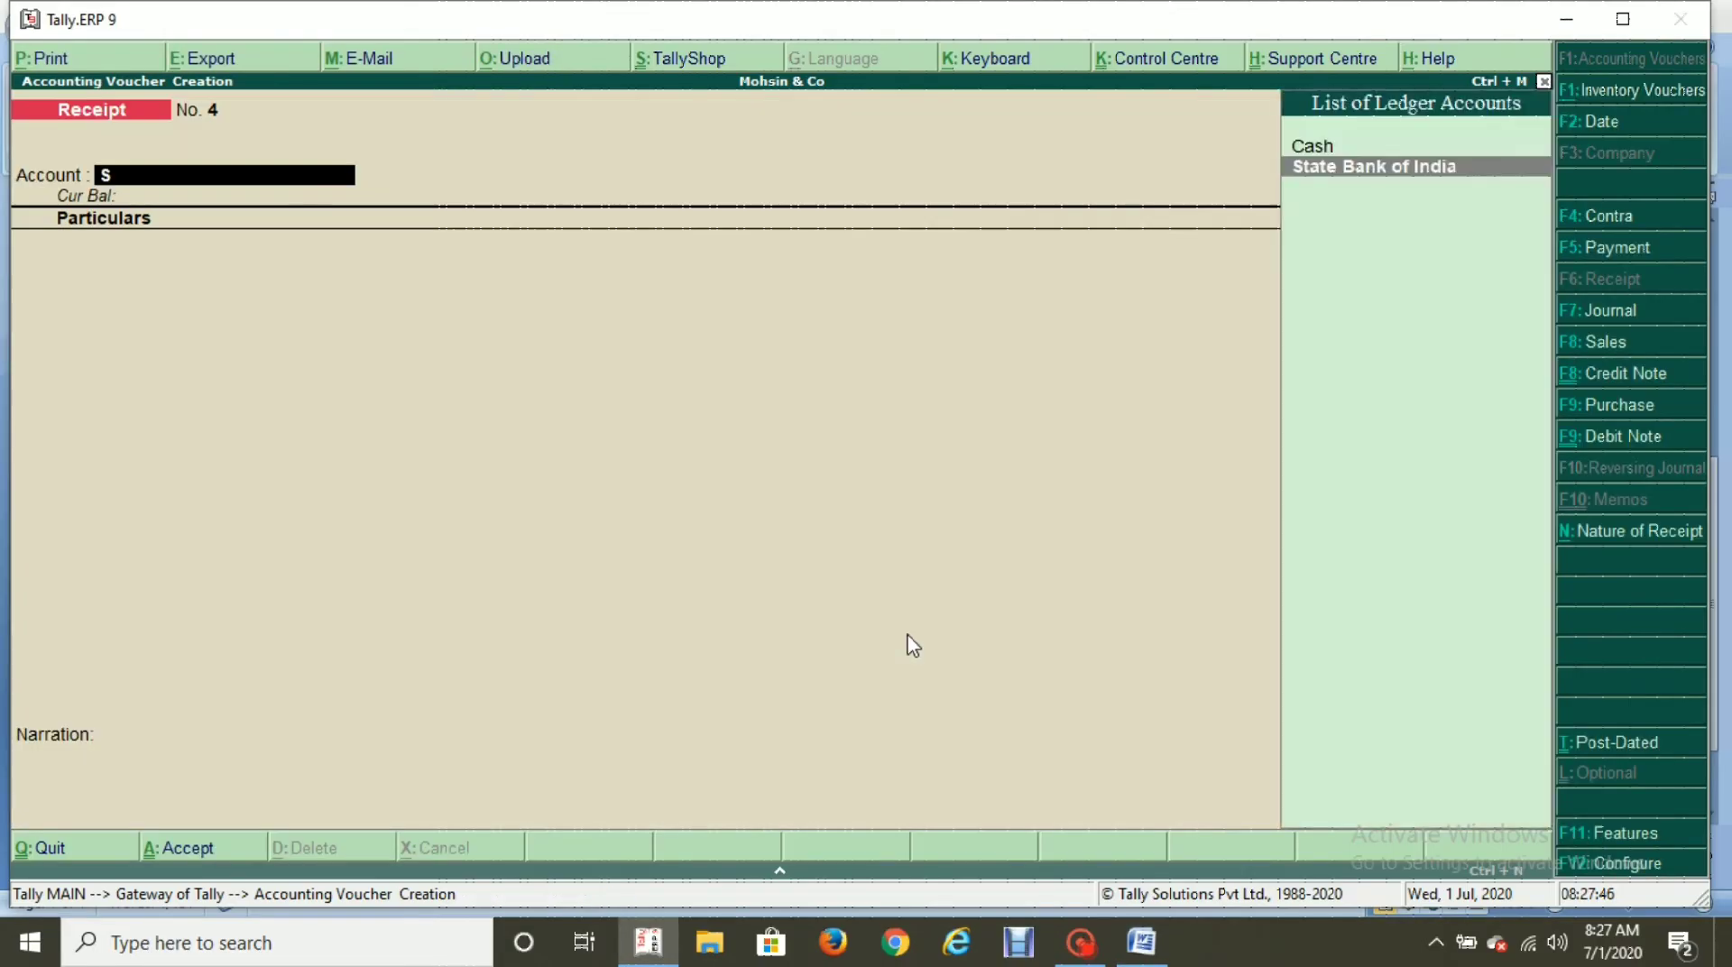
text(sta)
key(Return)
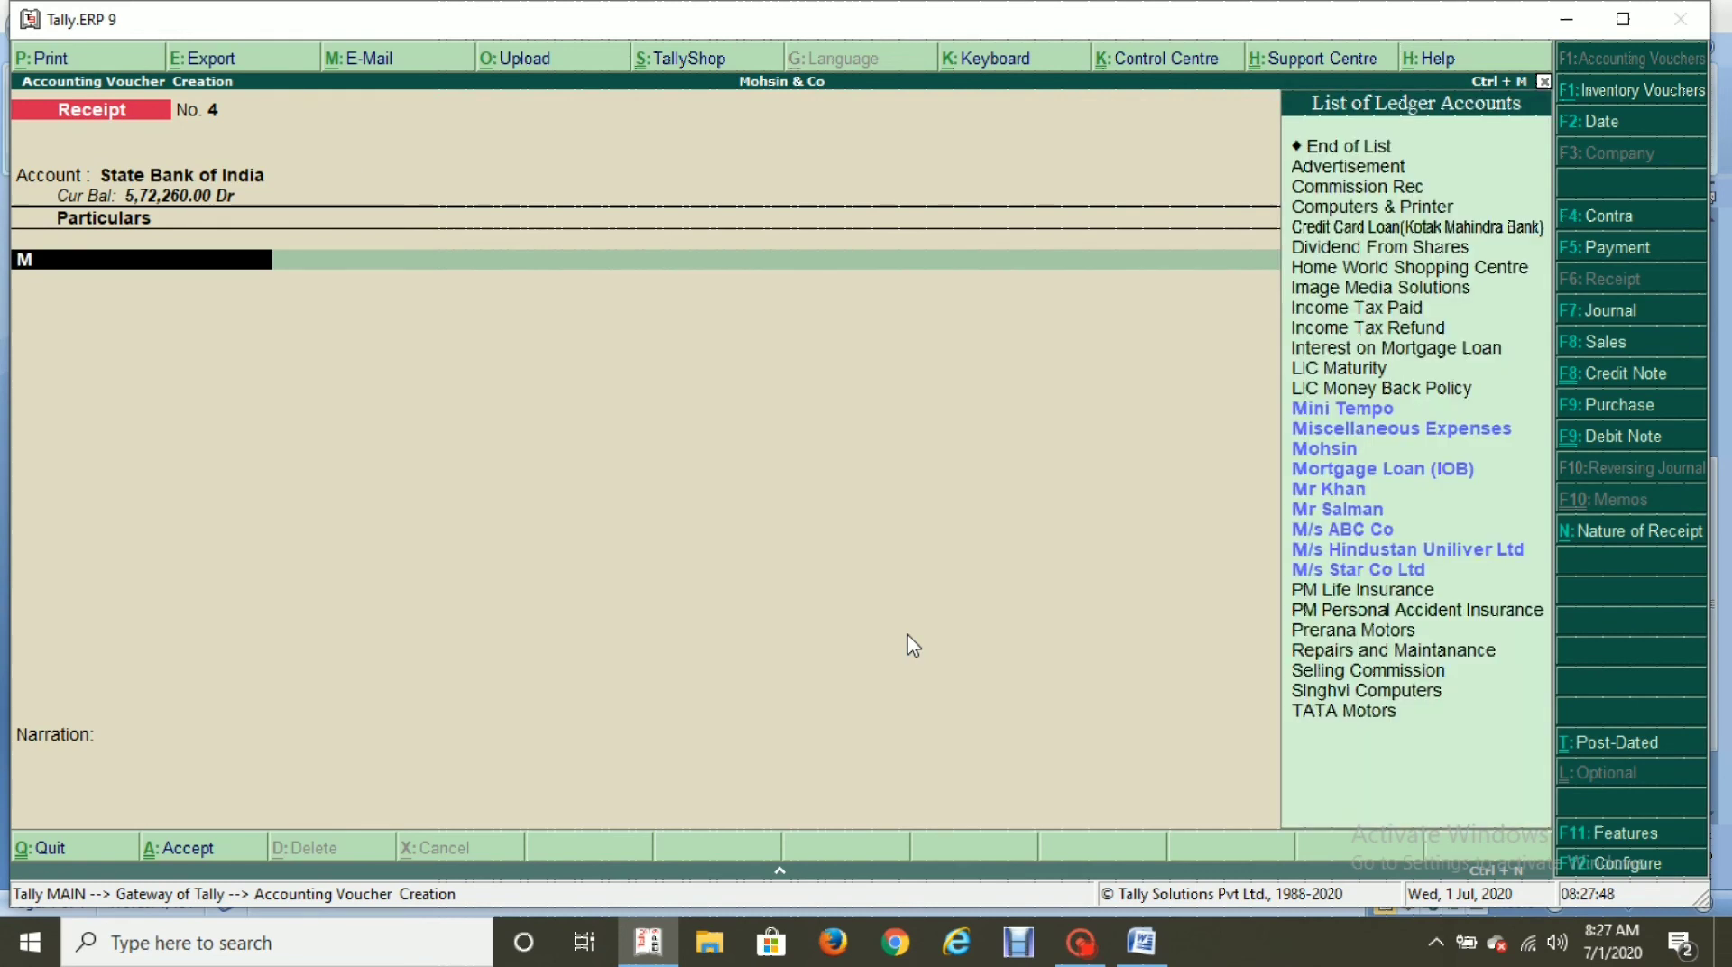
Credit the first lender's unsecured loan ledger with 2,00,000, accept the Cheque/DD bank allocation, and save the receipt without a narration.
text(Mr)
key(Down)
key(Return)
text(200000)
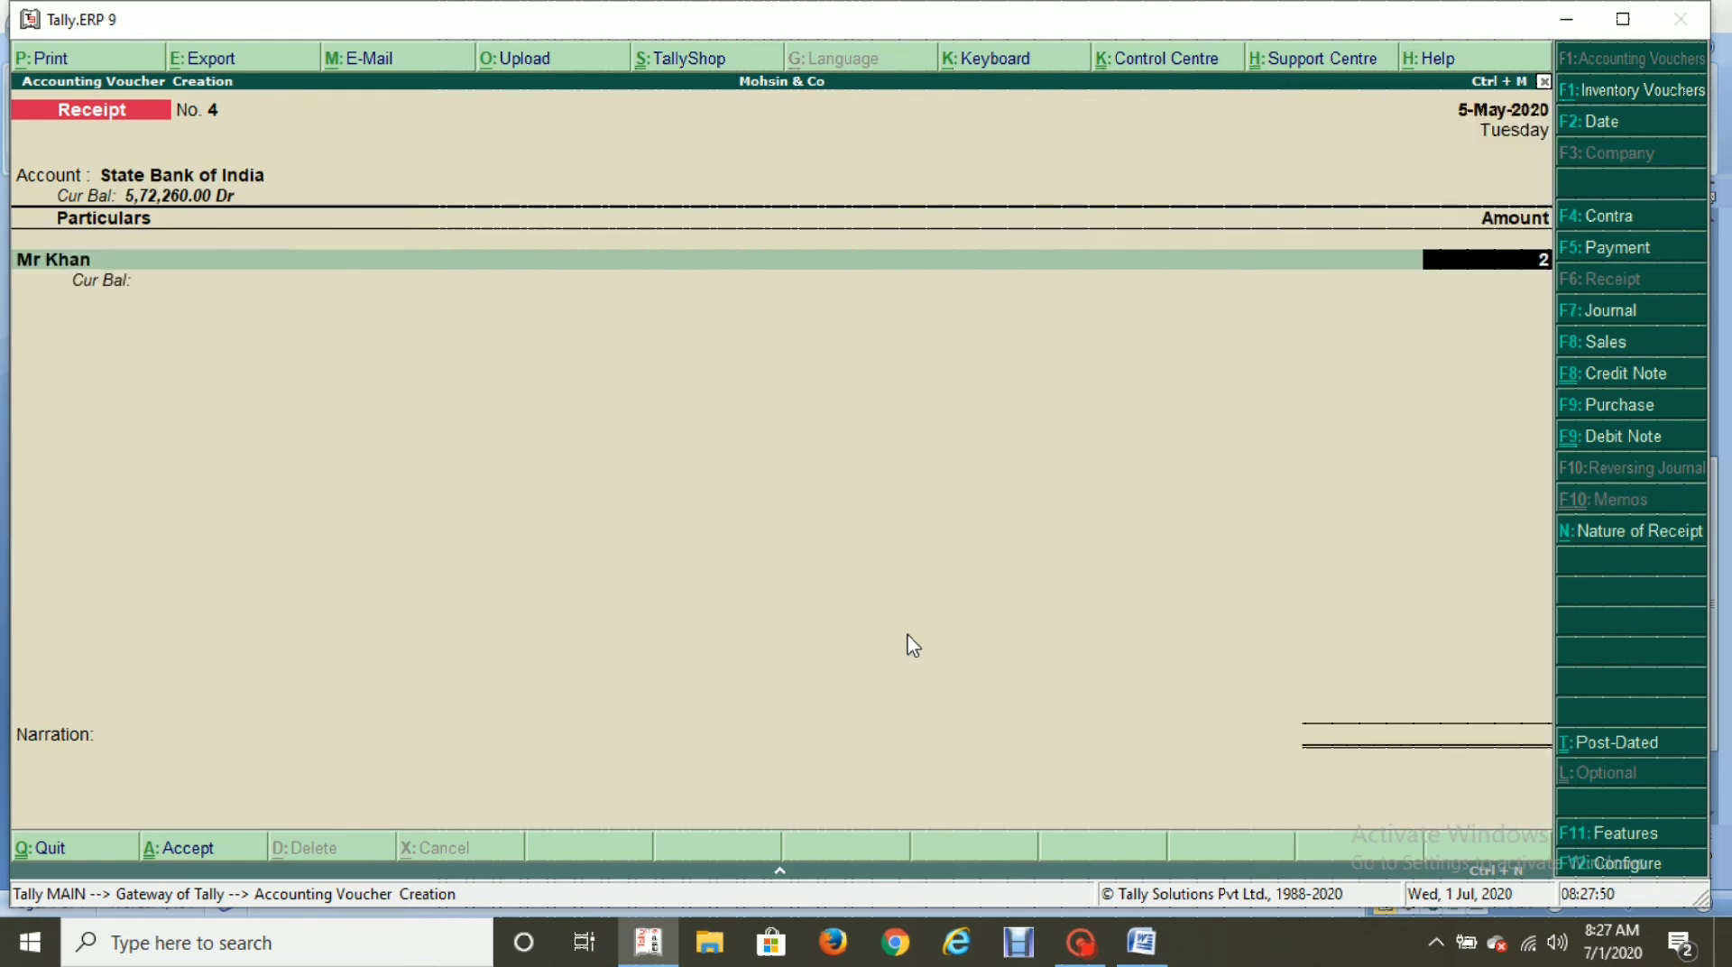
key(Return)
key(Return)
key(Return)
key(Return)
key(Return)
key(Return)
key(Return)
key(Return)
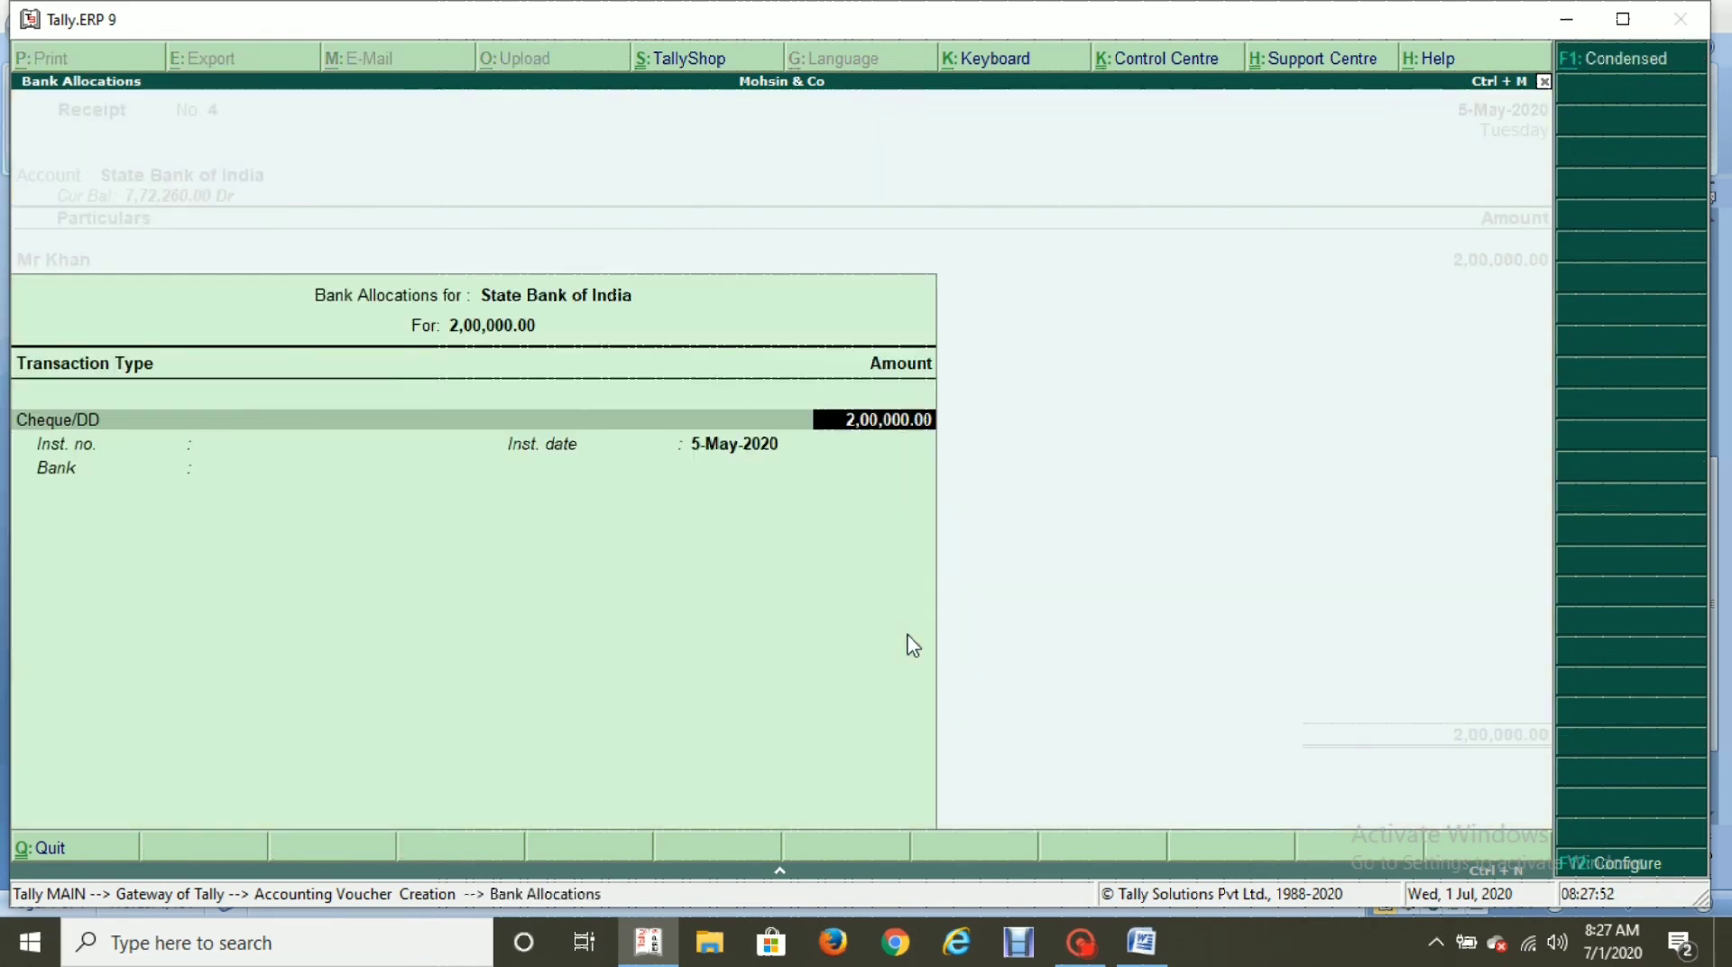
key(Return)
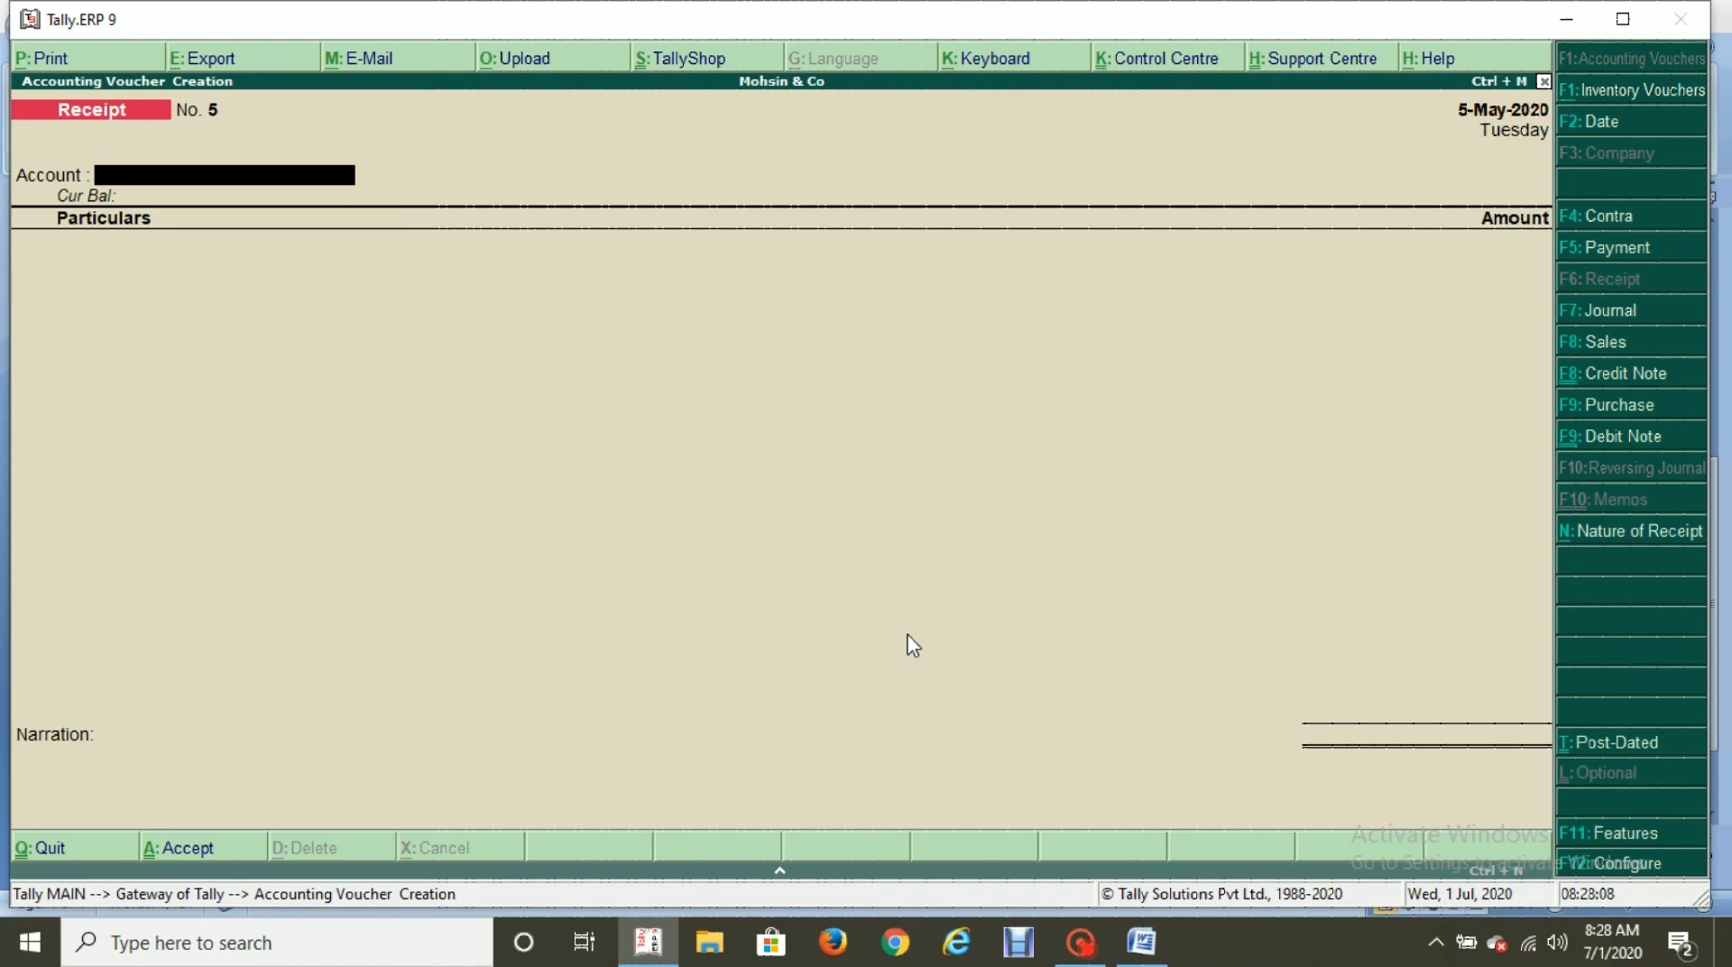
Check the lender and details of the second unsecured loan in the Word notes, then return to Tally.ERP 9.
key(alt+Tab)
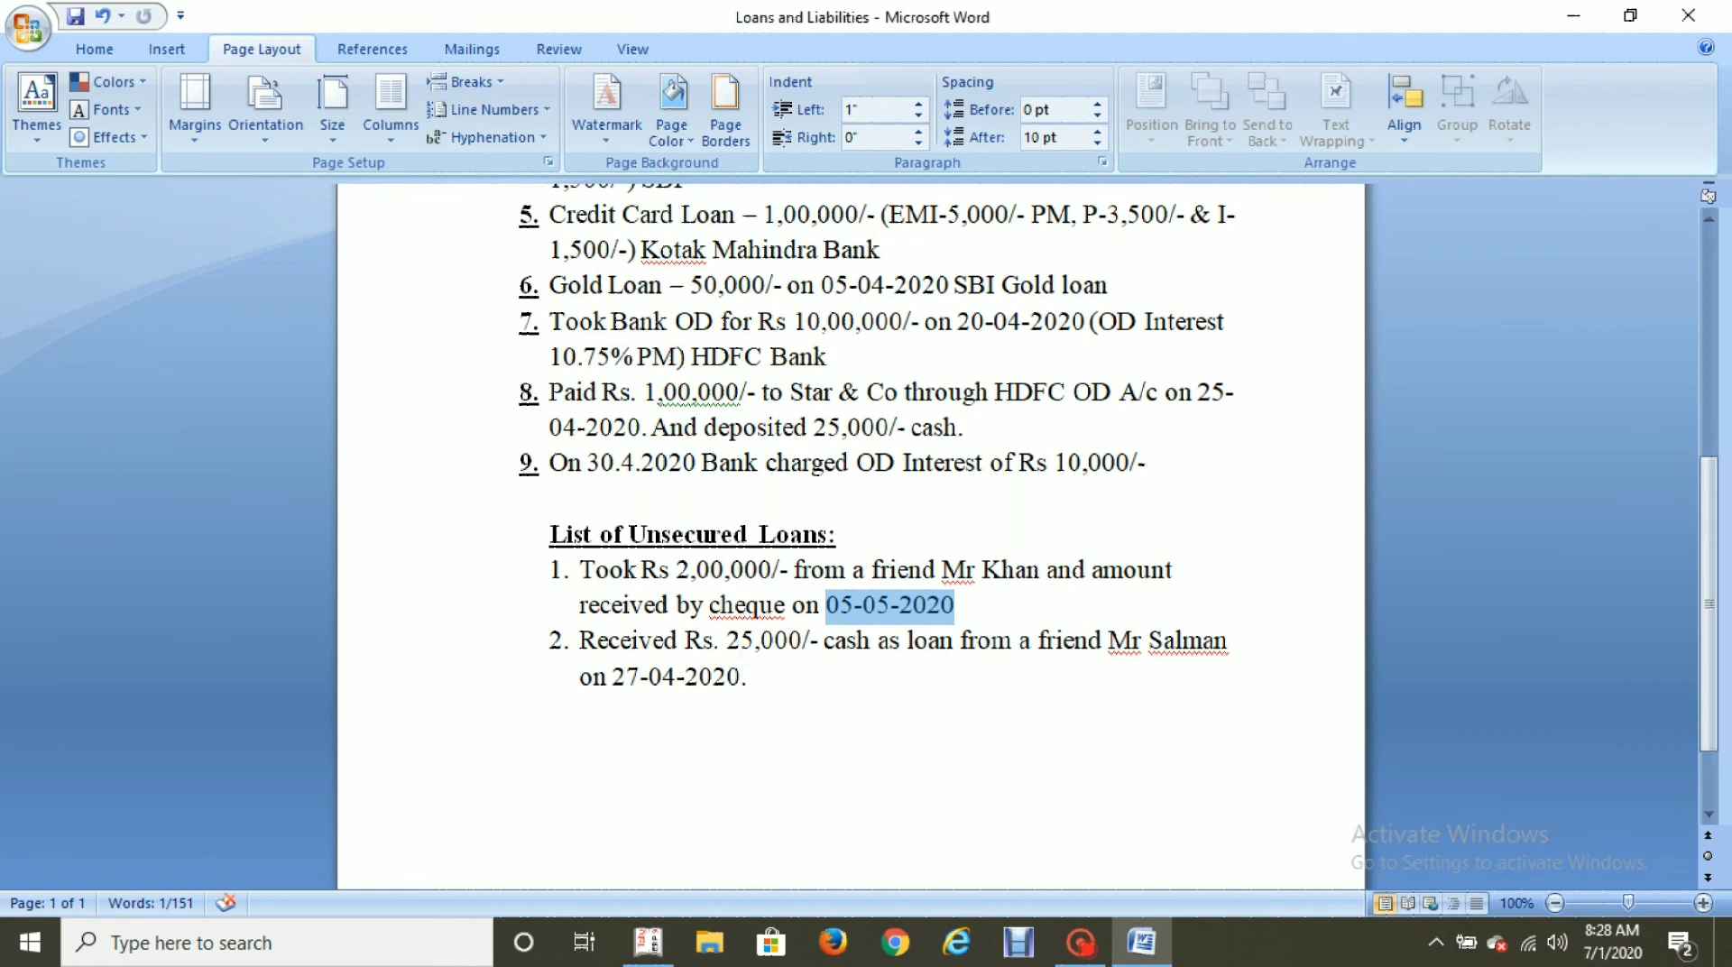
drag(1109, 642, 1207, 654)
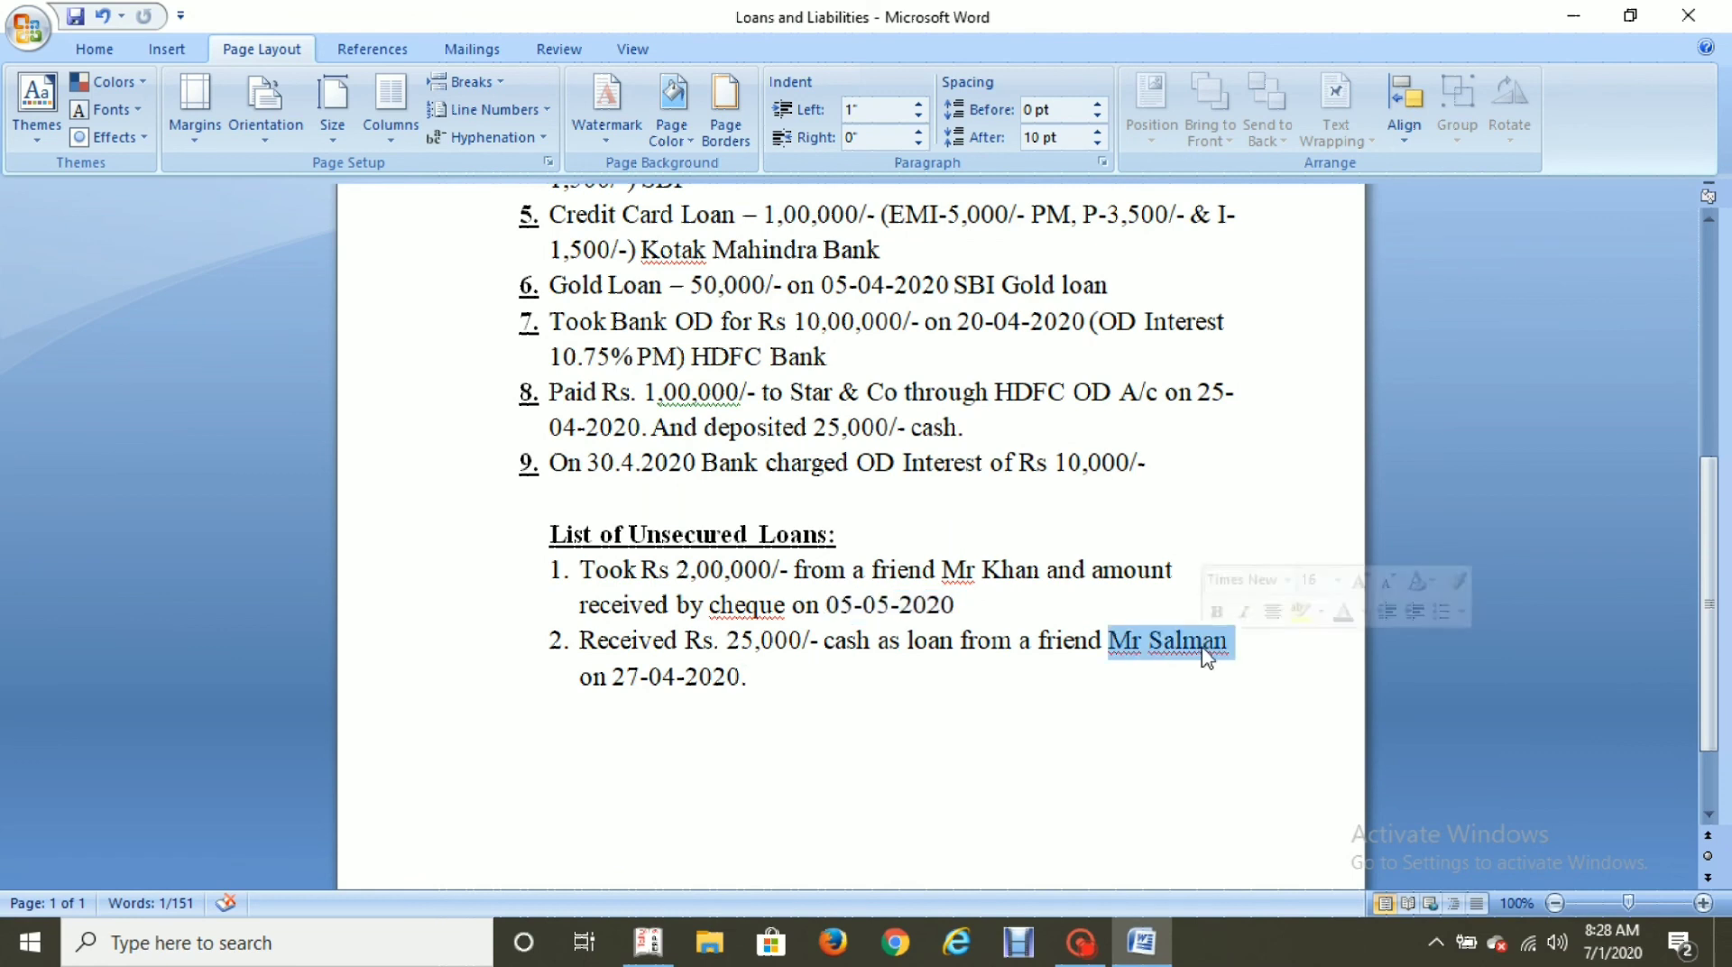
key(alt+Tab)
key(alt+Tab)
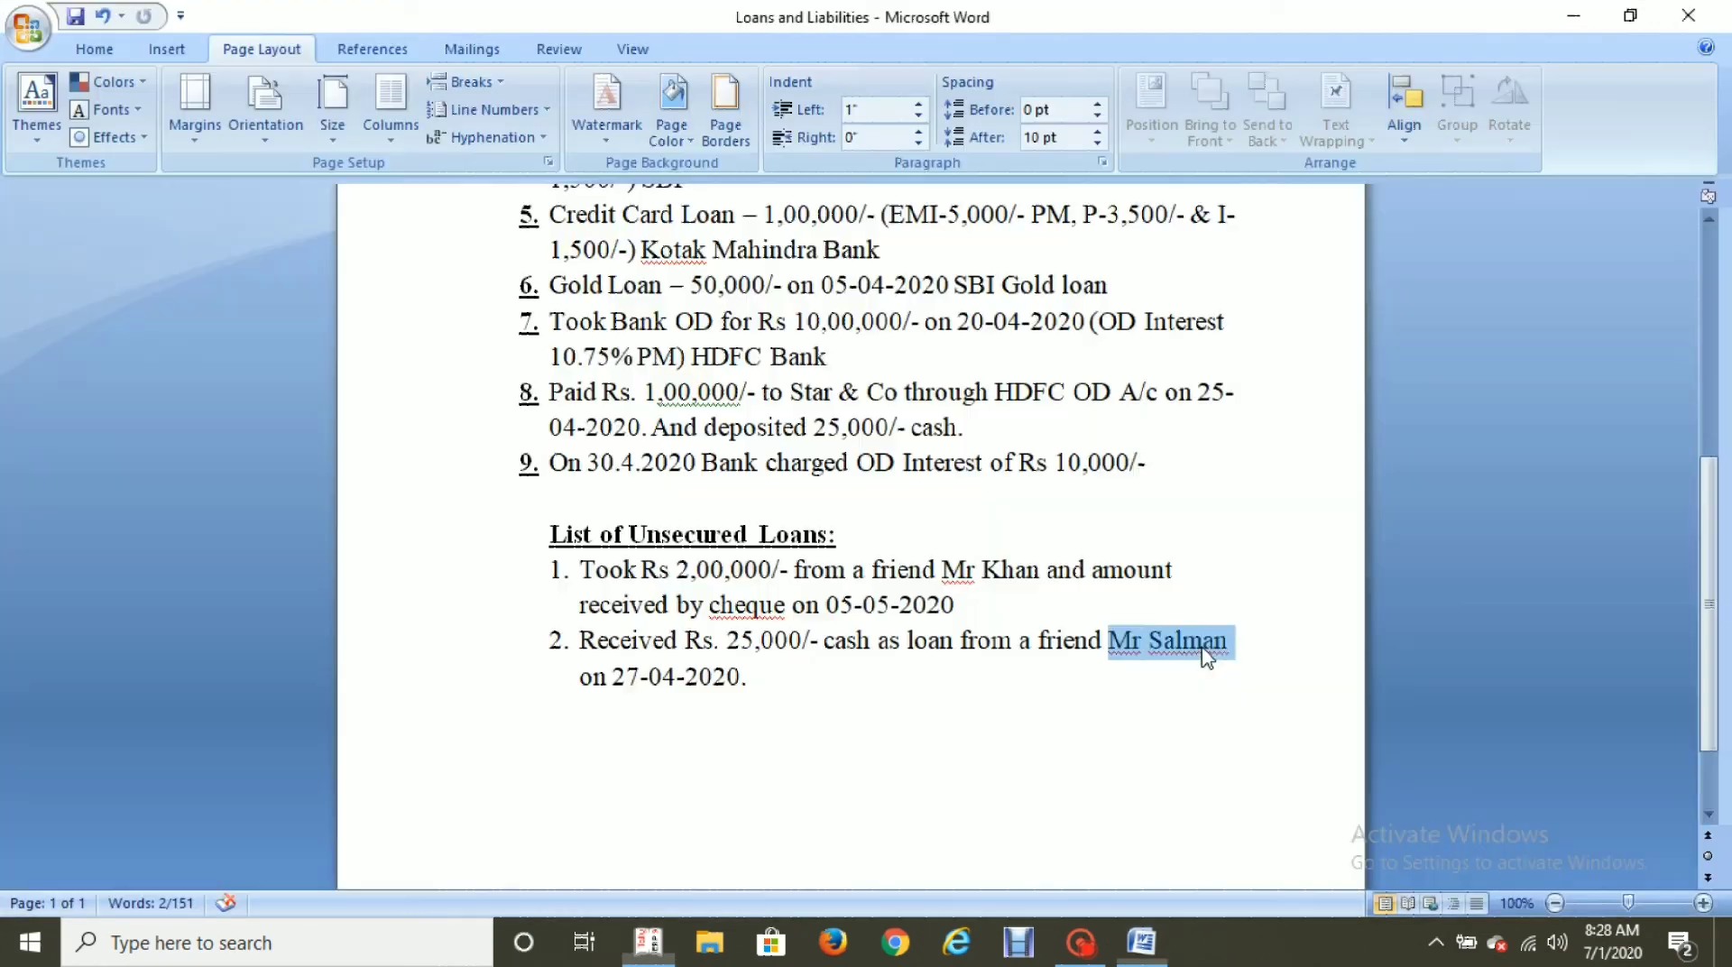
key(alt+Tab)
Date the new receipt voucher 27-4-2020 and choose Cash as its account.
key(F2)
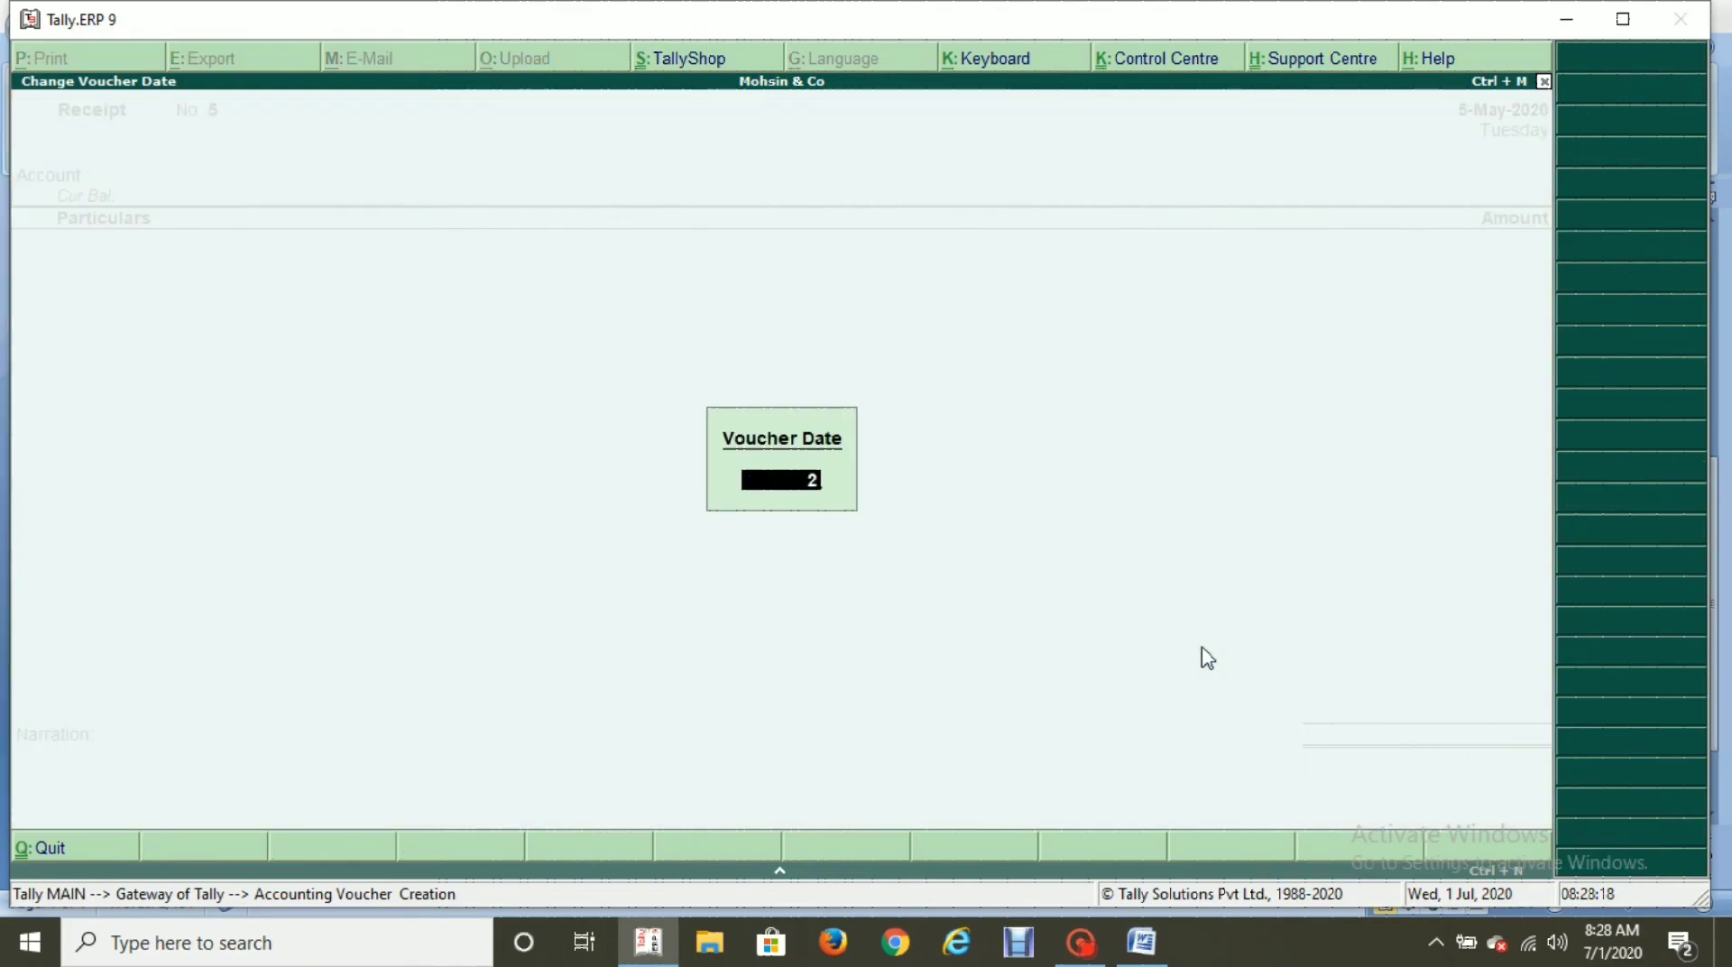
text(27.4)
key(Return)
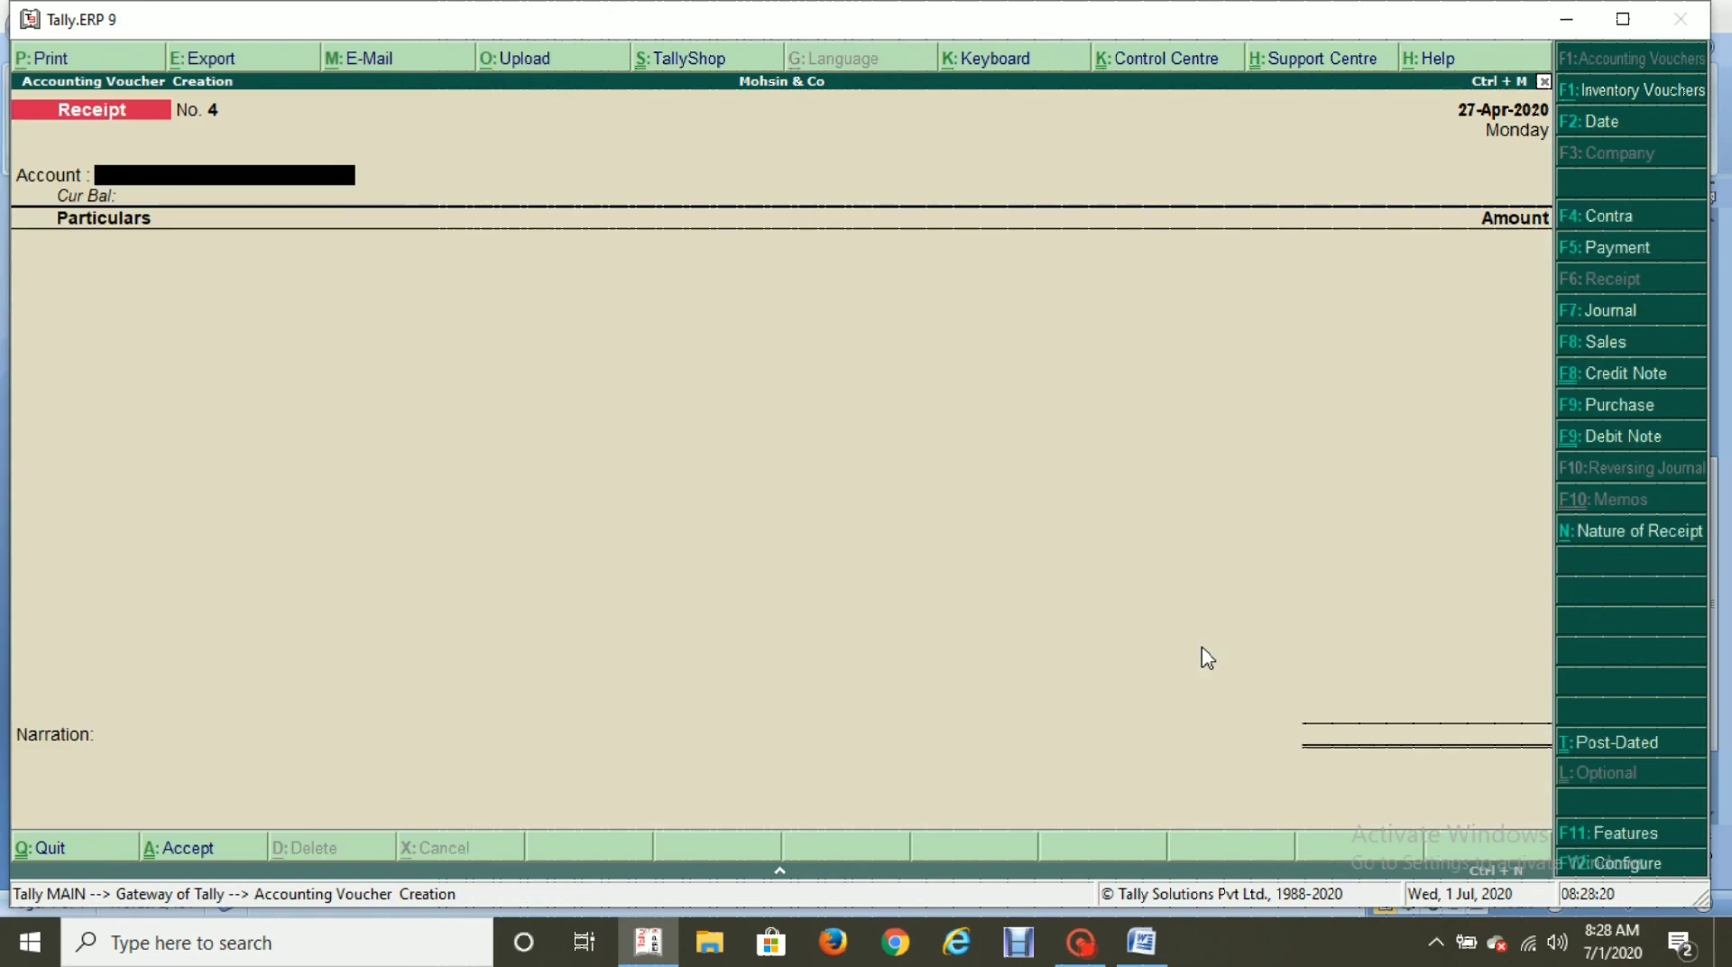
text(Cash)
key(Return)
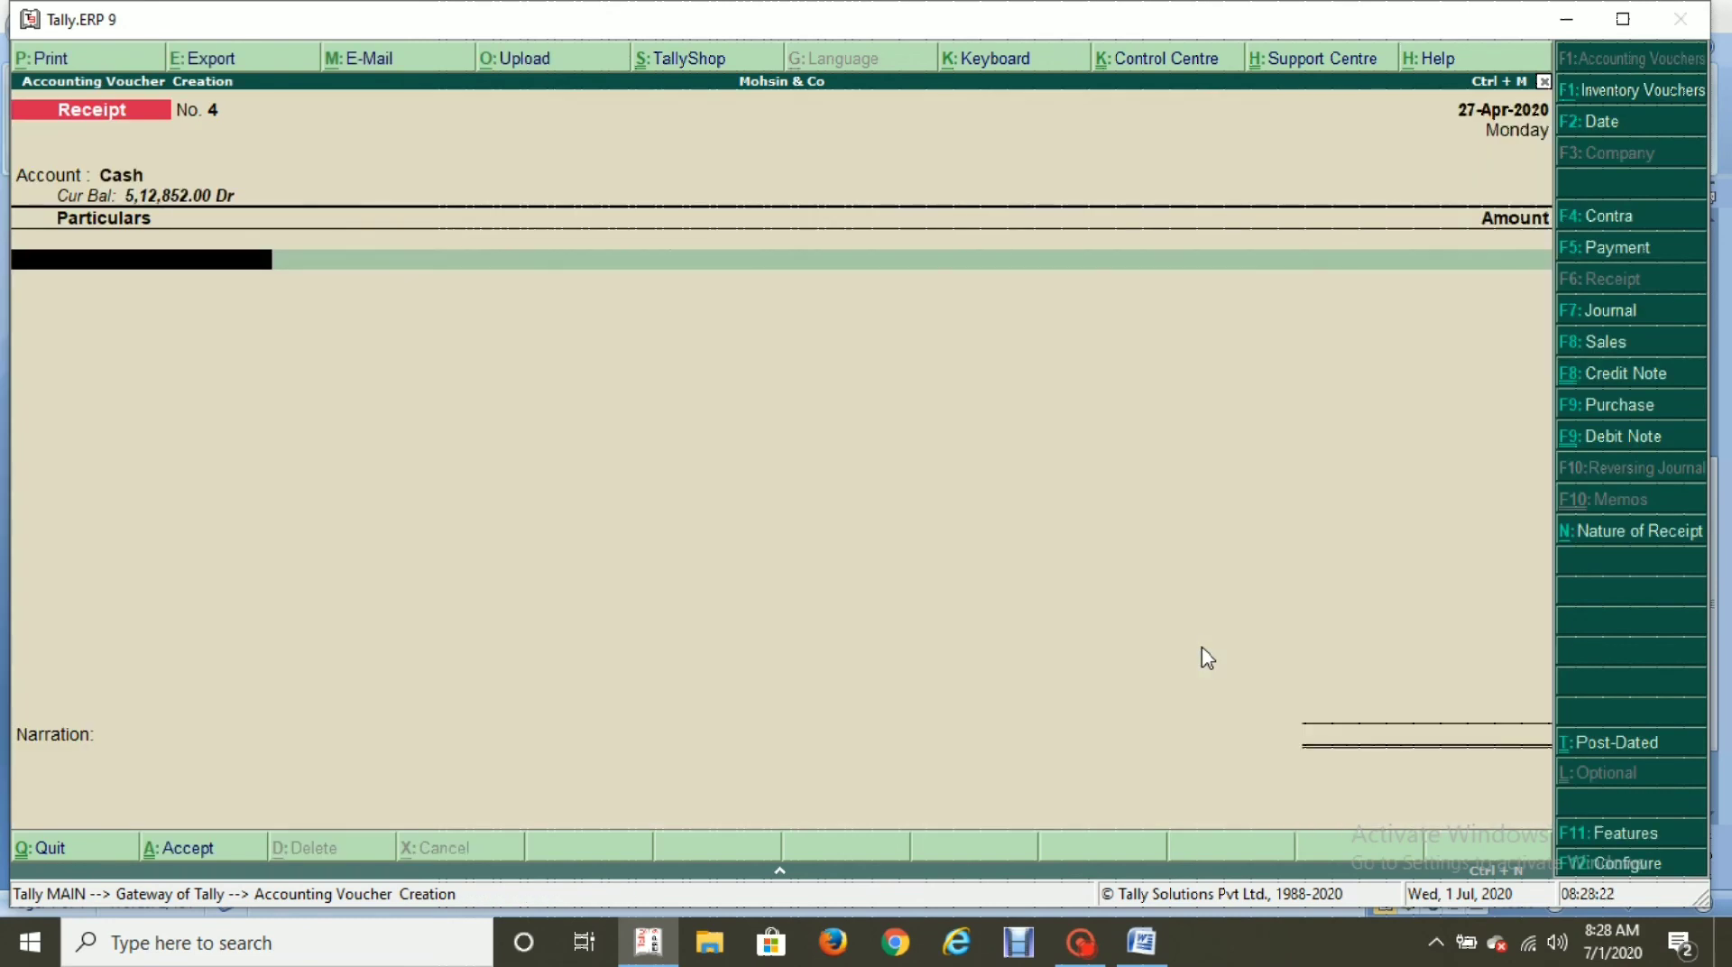
Credit the second lender's unsecured loan ledger with 25,000, save the cash receipt without a narration, and leave voucher entry.
text(Mr)
key(Down)
key(Return)
text(25)
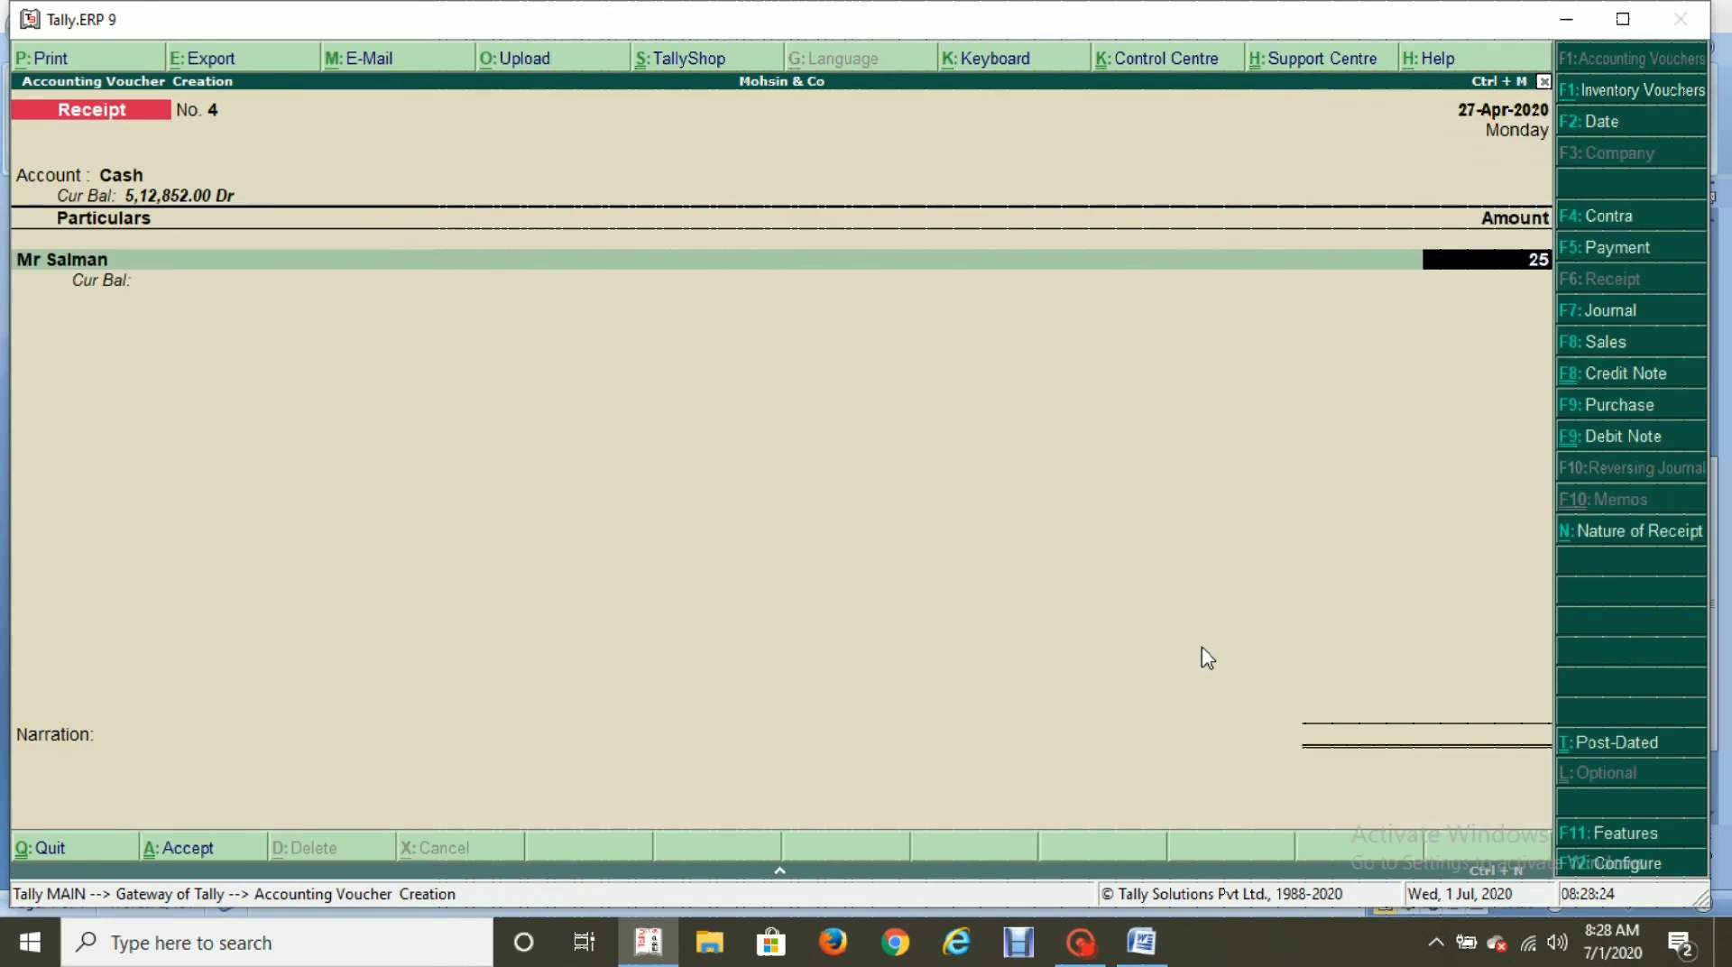
key(alt+Tab)
key(alt+Tab)
text(000)
key(Return)
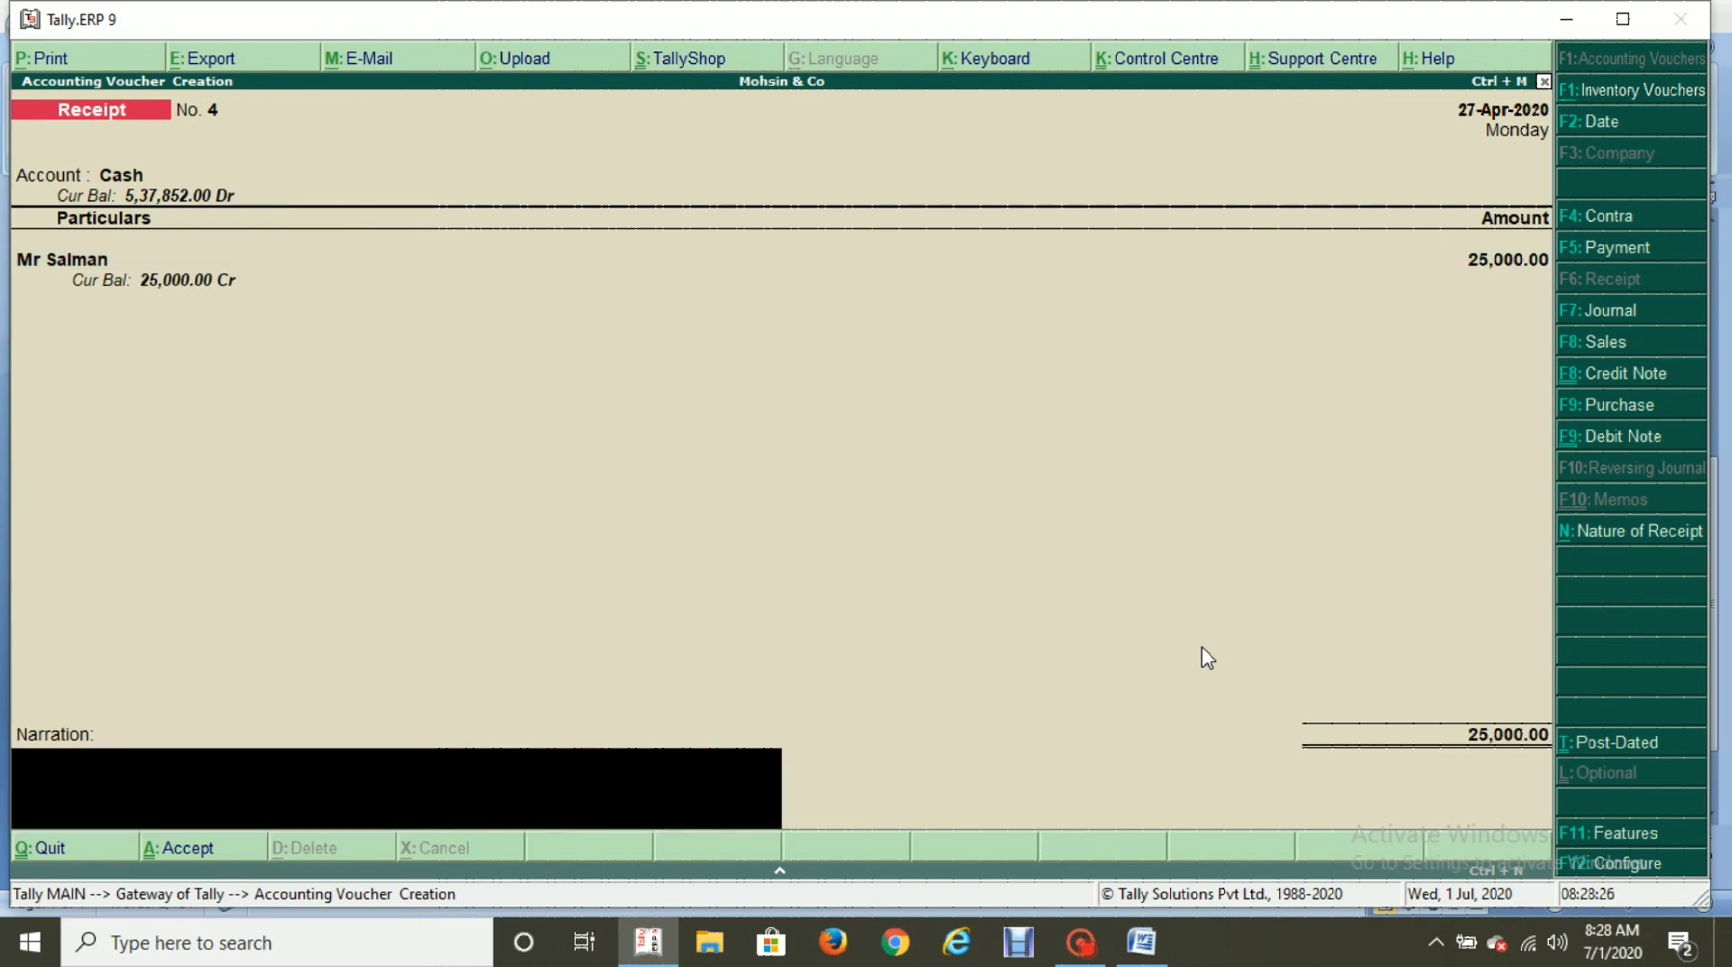
key(Return)
key(Return)
key(Escape)
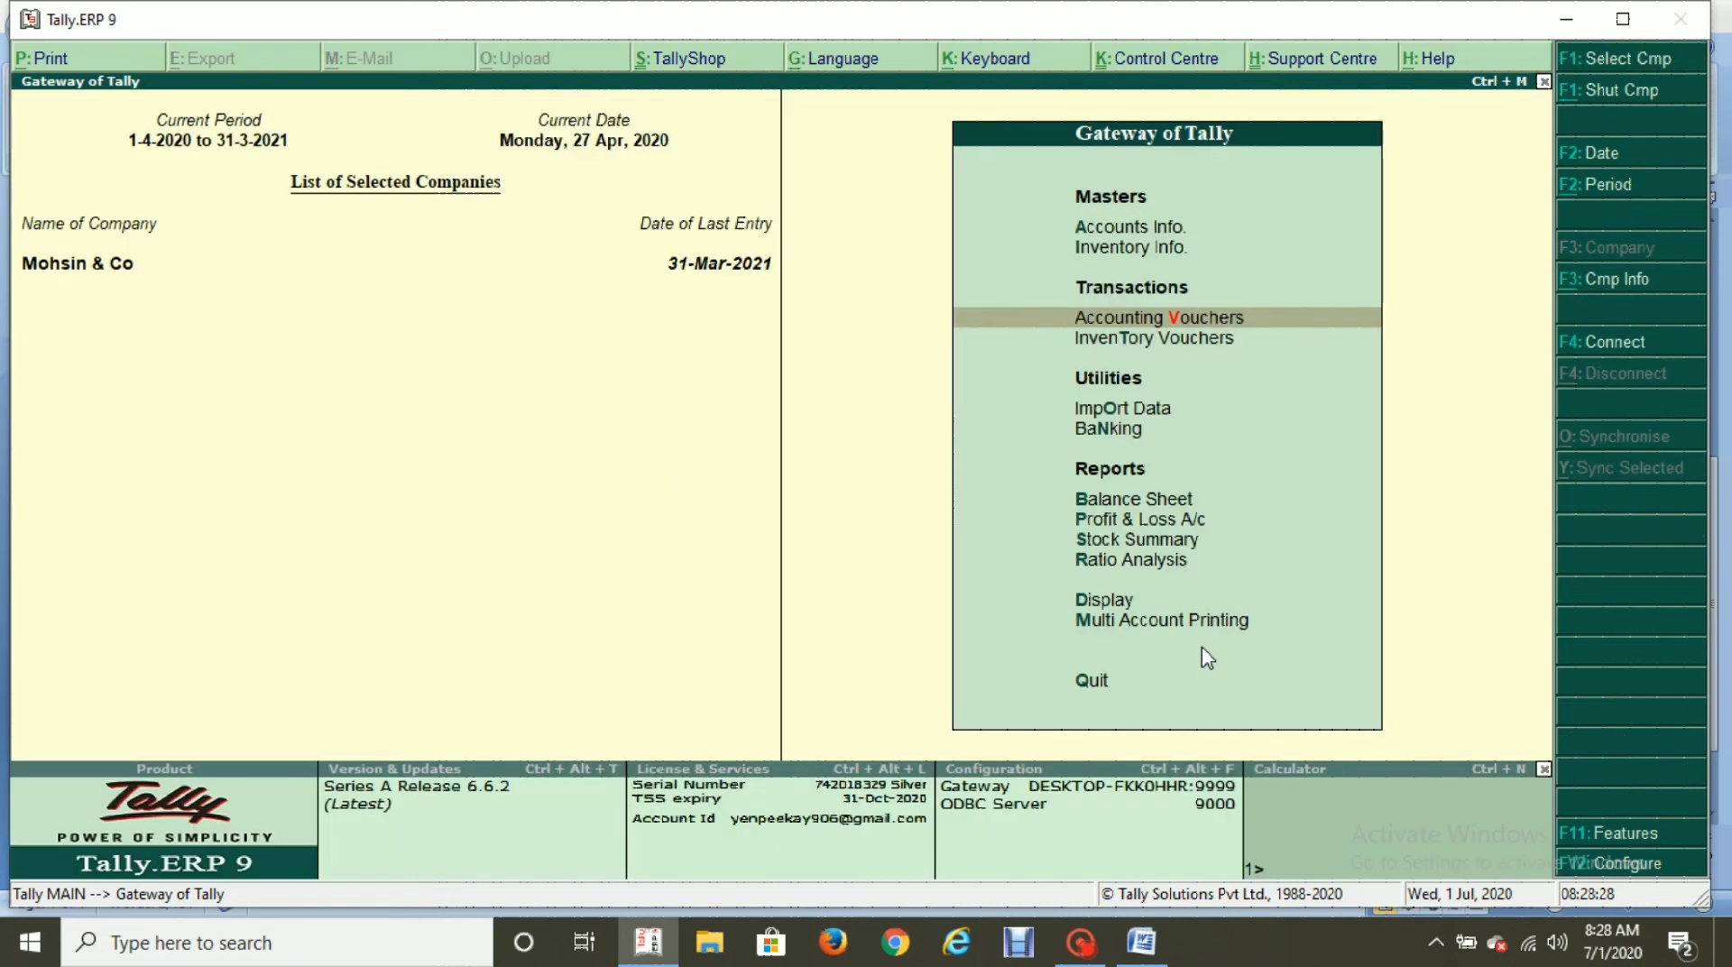
Open the Balance Sheet and drill down through Loans (Liability) and Bank OD A/c to the HDFC Bank OD A/c monthly summary.
key(Down)
key(Down)
key(Down)
key(Down)
key(Return)
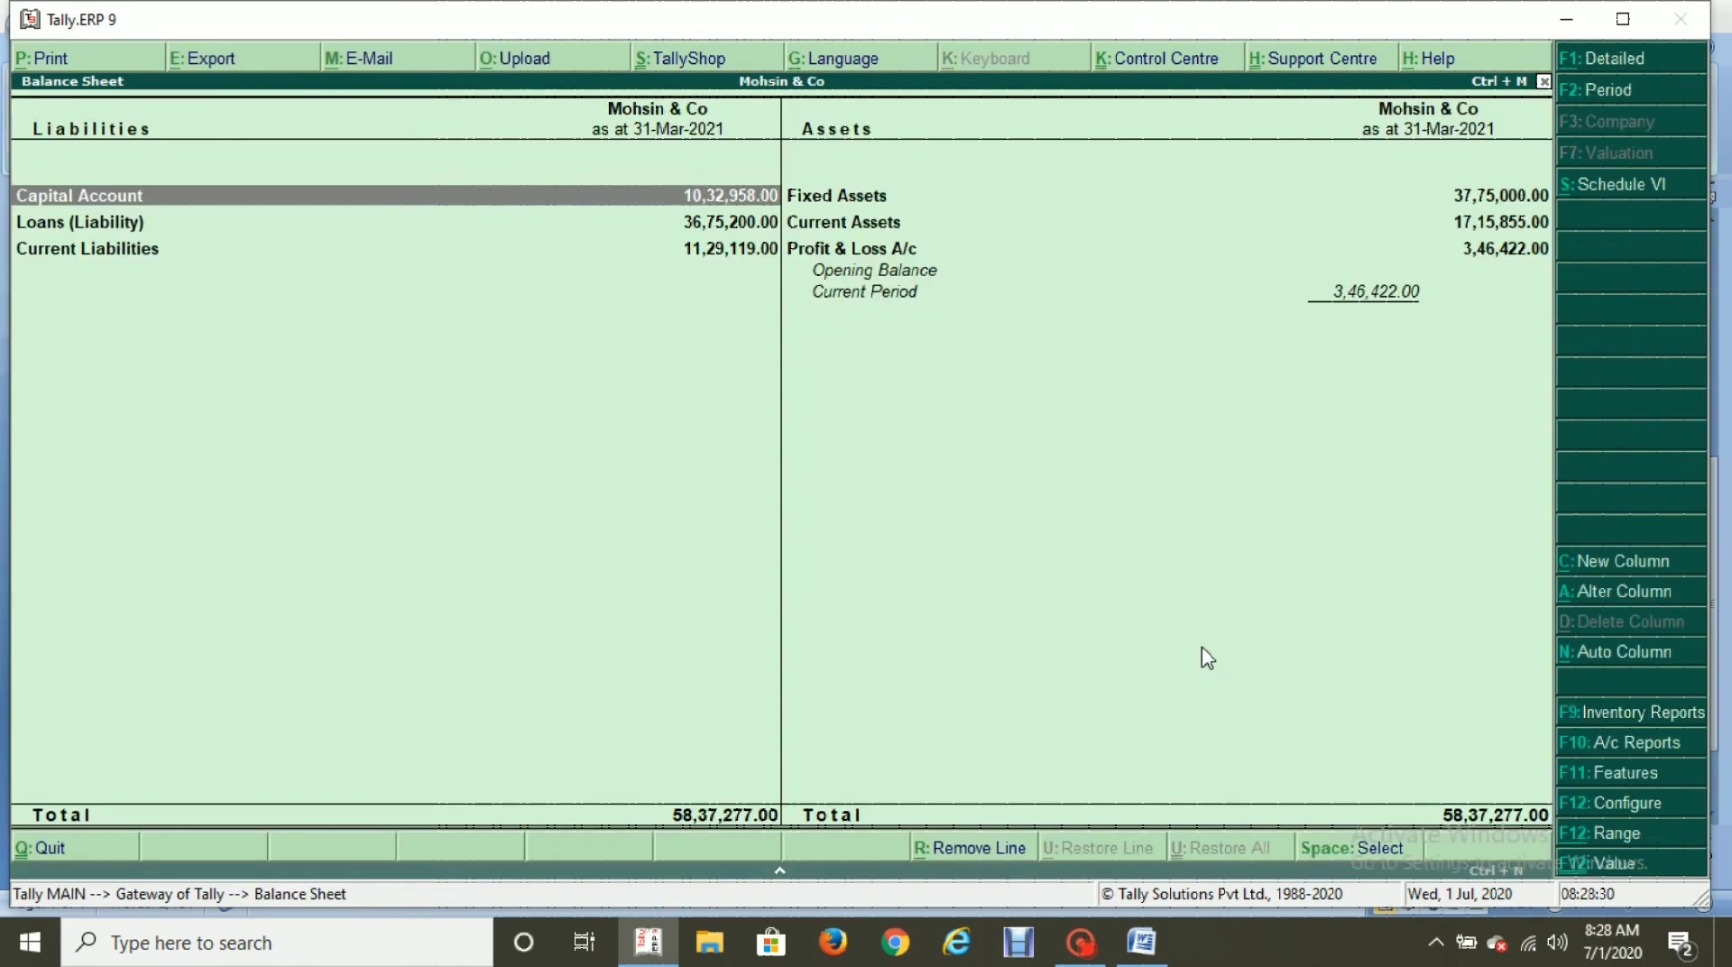
key(Down)
key(Return)
key(Return)
key(Return)
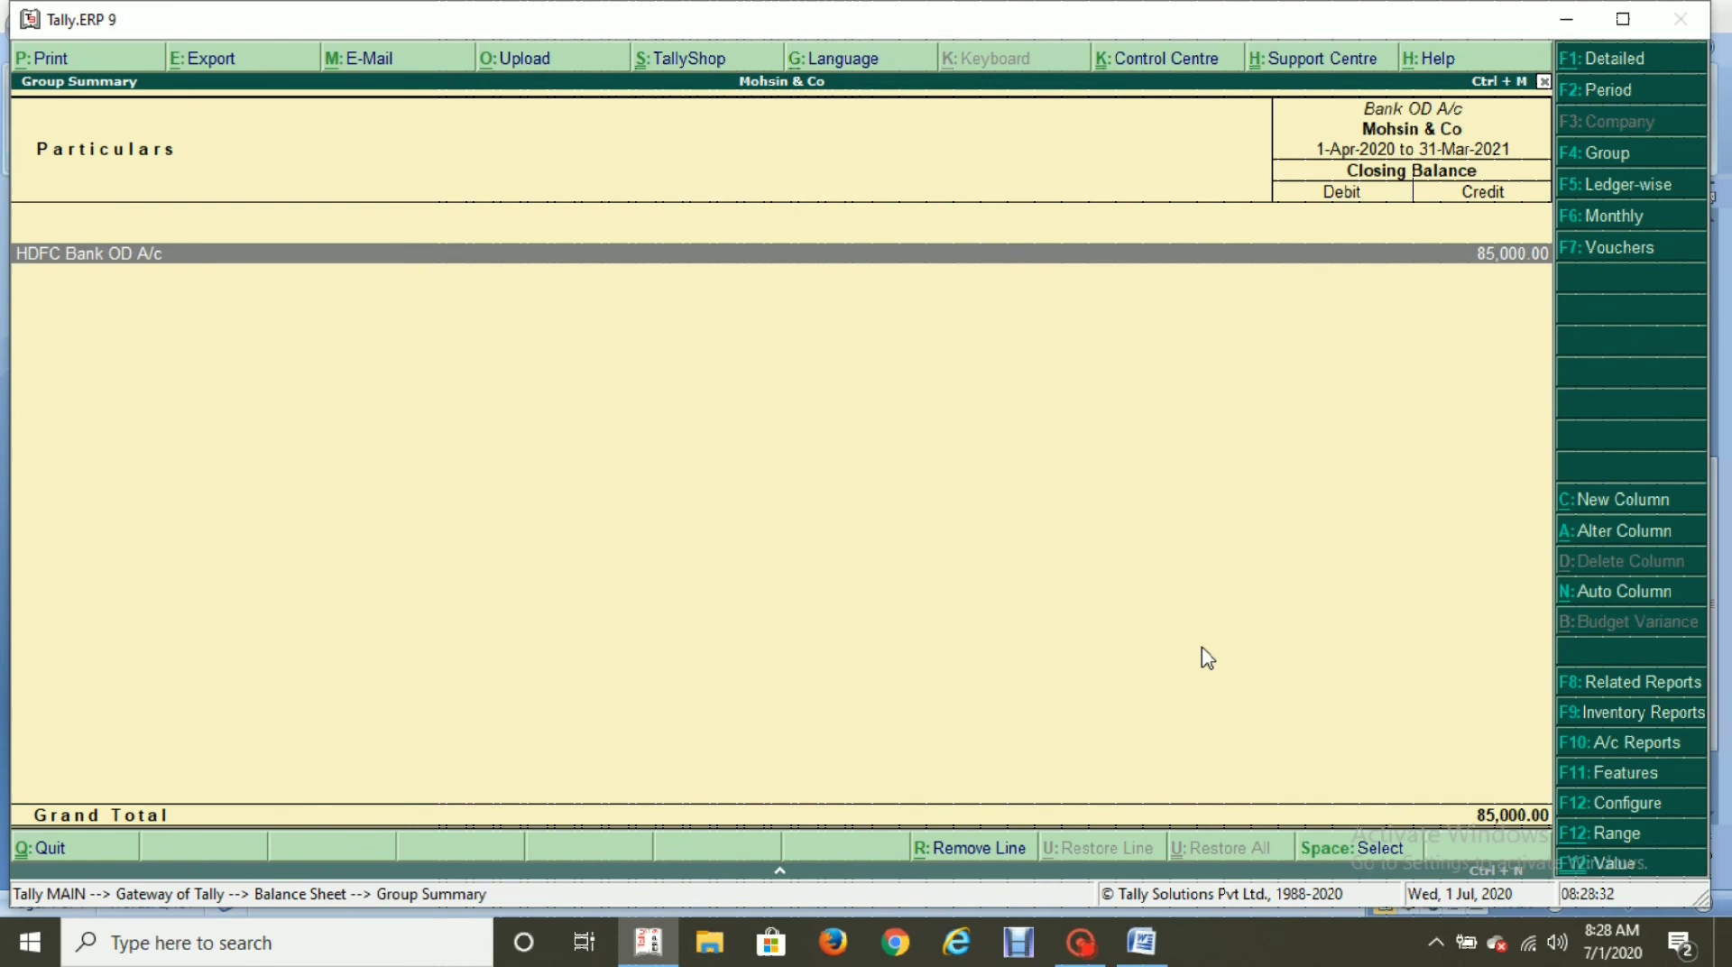
Display the April ledger vouchers of HDFC Bank OD A/c and examine them down to the Bank OD Interest entry.
key(Up)
key(Up)
key(Up)
key(Up)
key(Up)
key(Up)
key(Up)
key(Up)
key(Up)
key(Up)
key(Up)
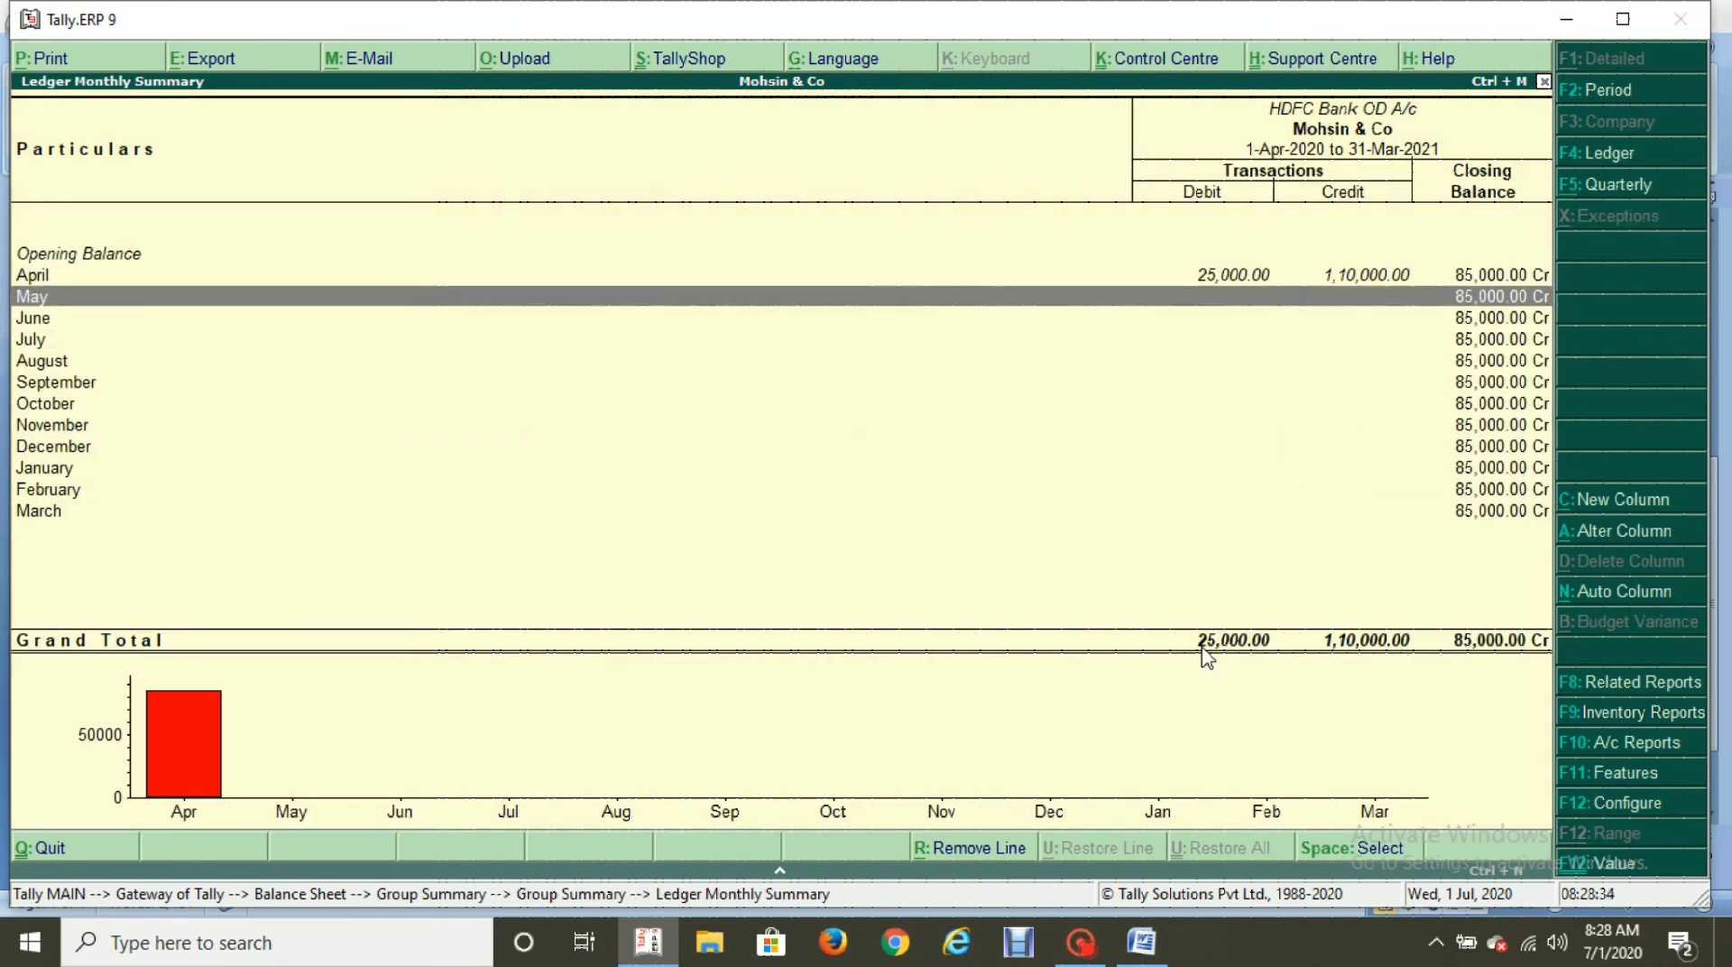
key(Return)
key(Down)
key(Down)
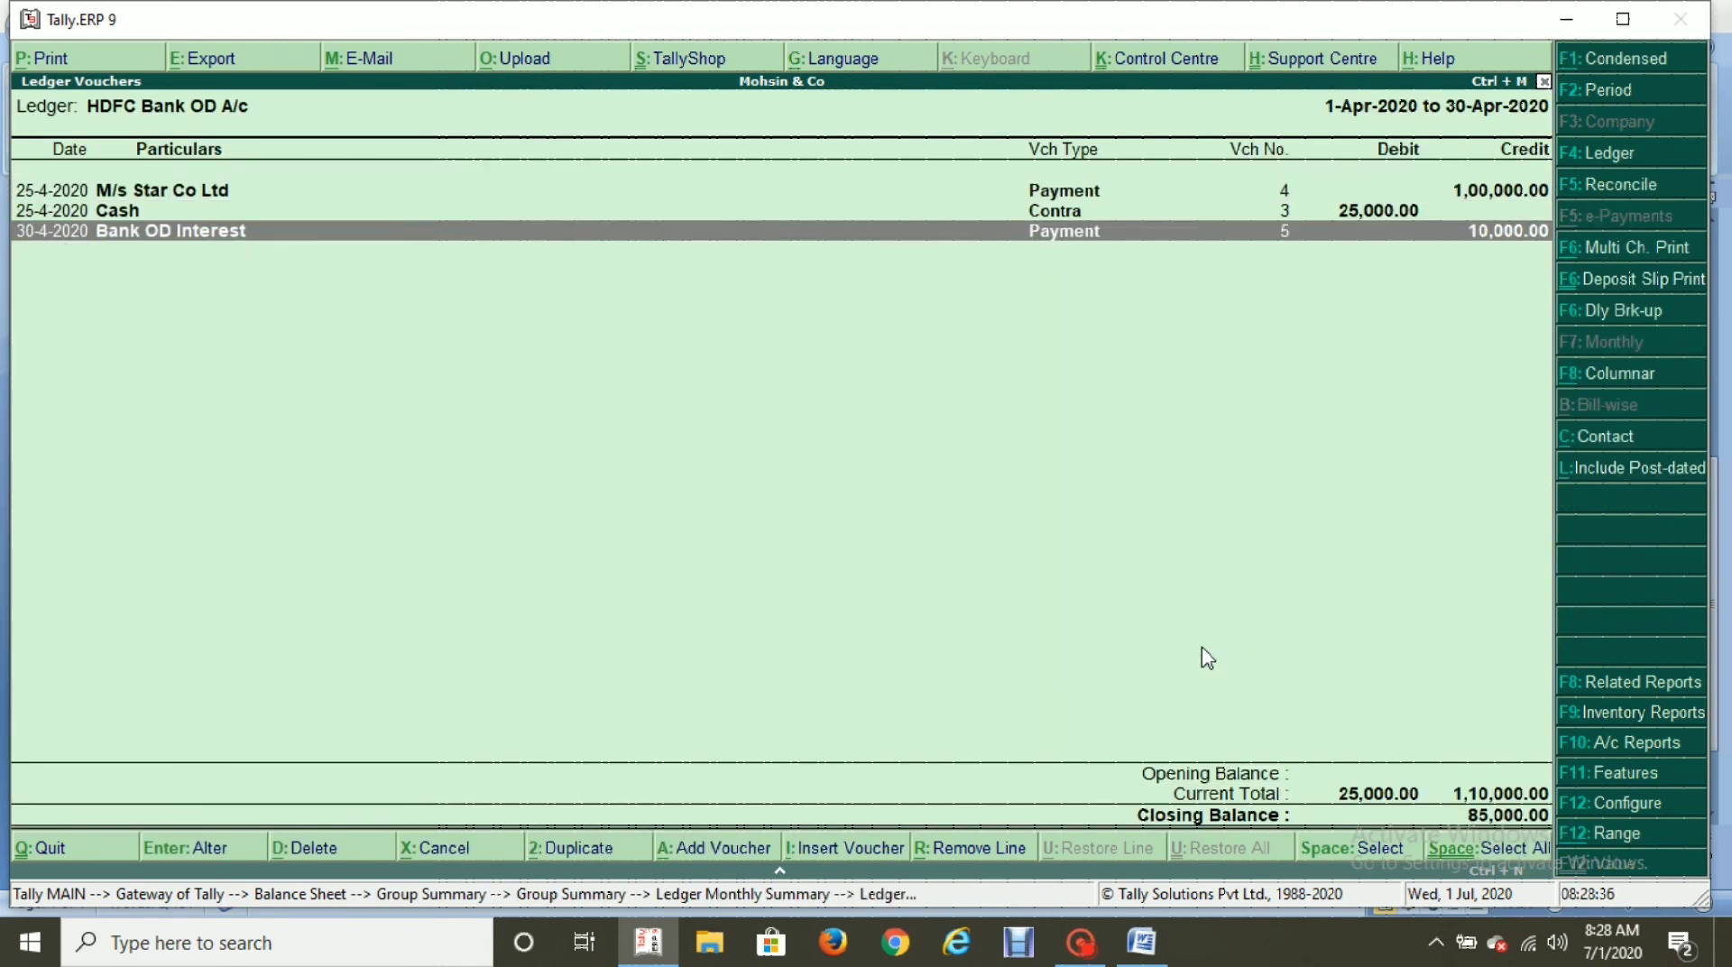
Go back to the Loans (Liability) summary and examine the ledger balances in the Secured Loans group.
key(Escape)
key(Escape)
key(Escape)
key(Down)
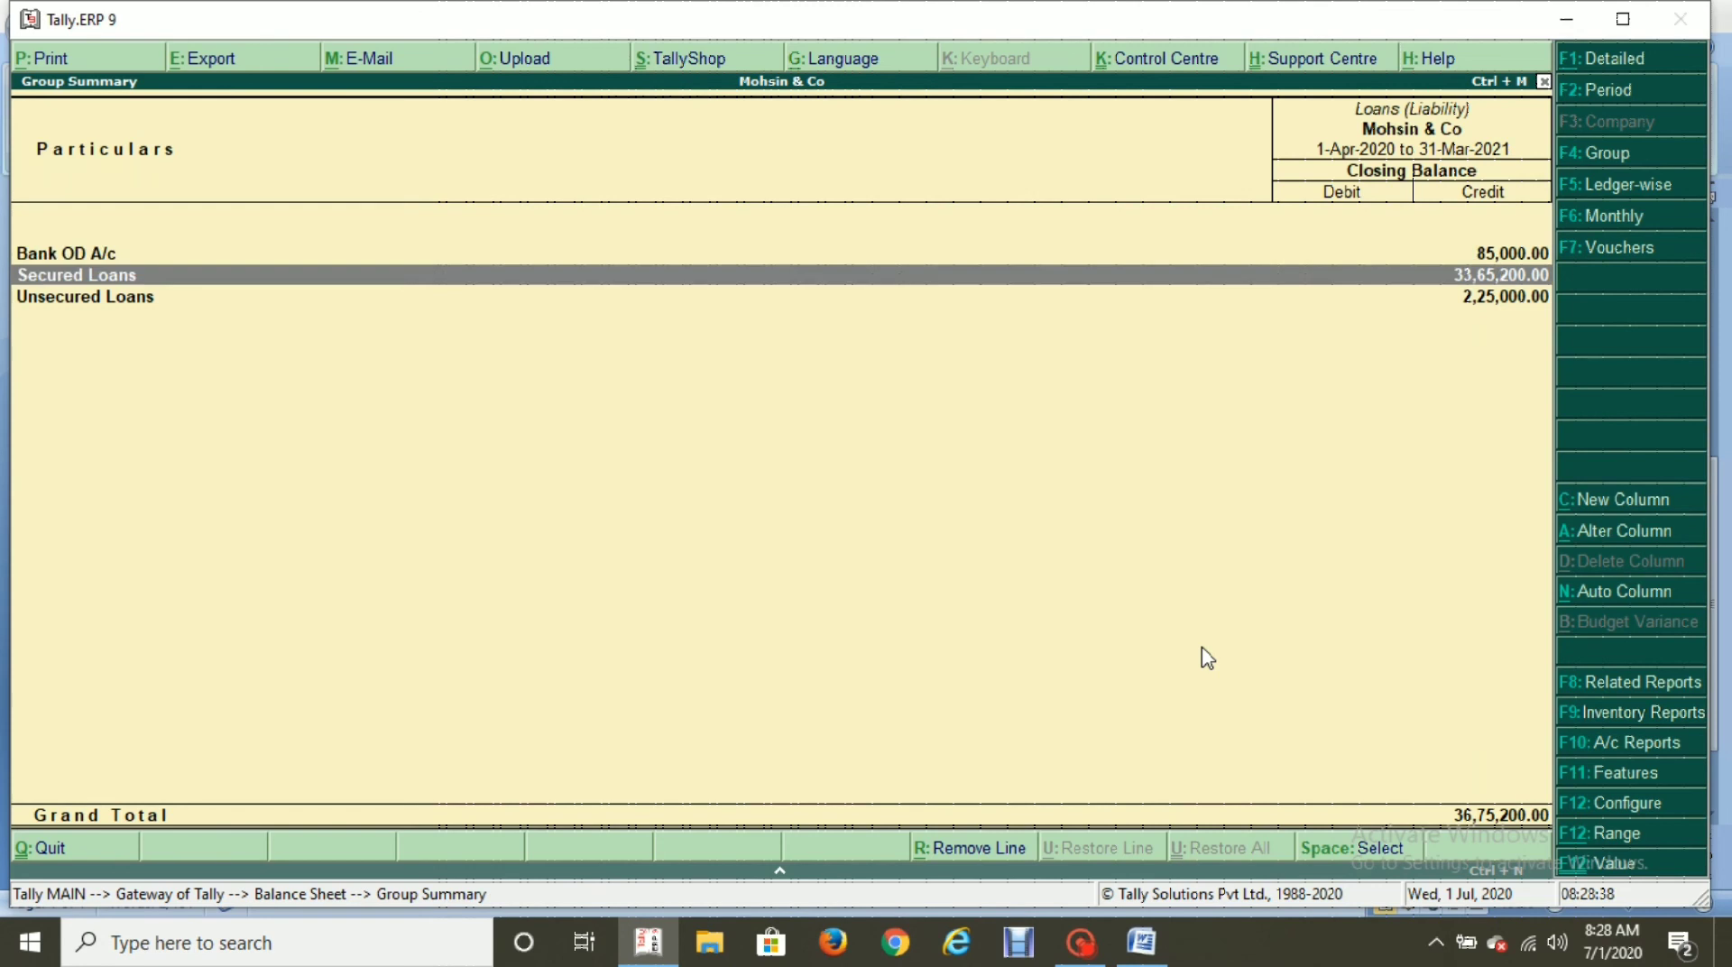
key(Return)
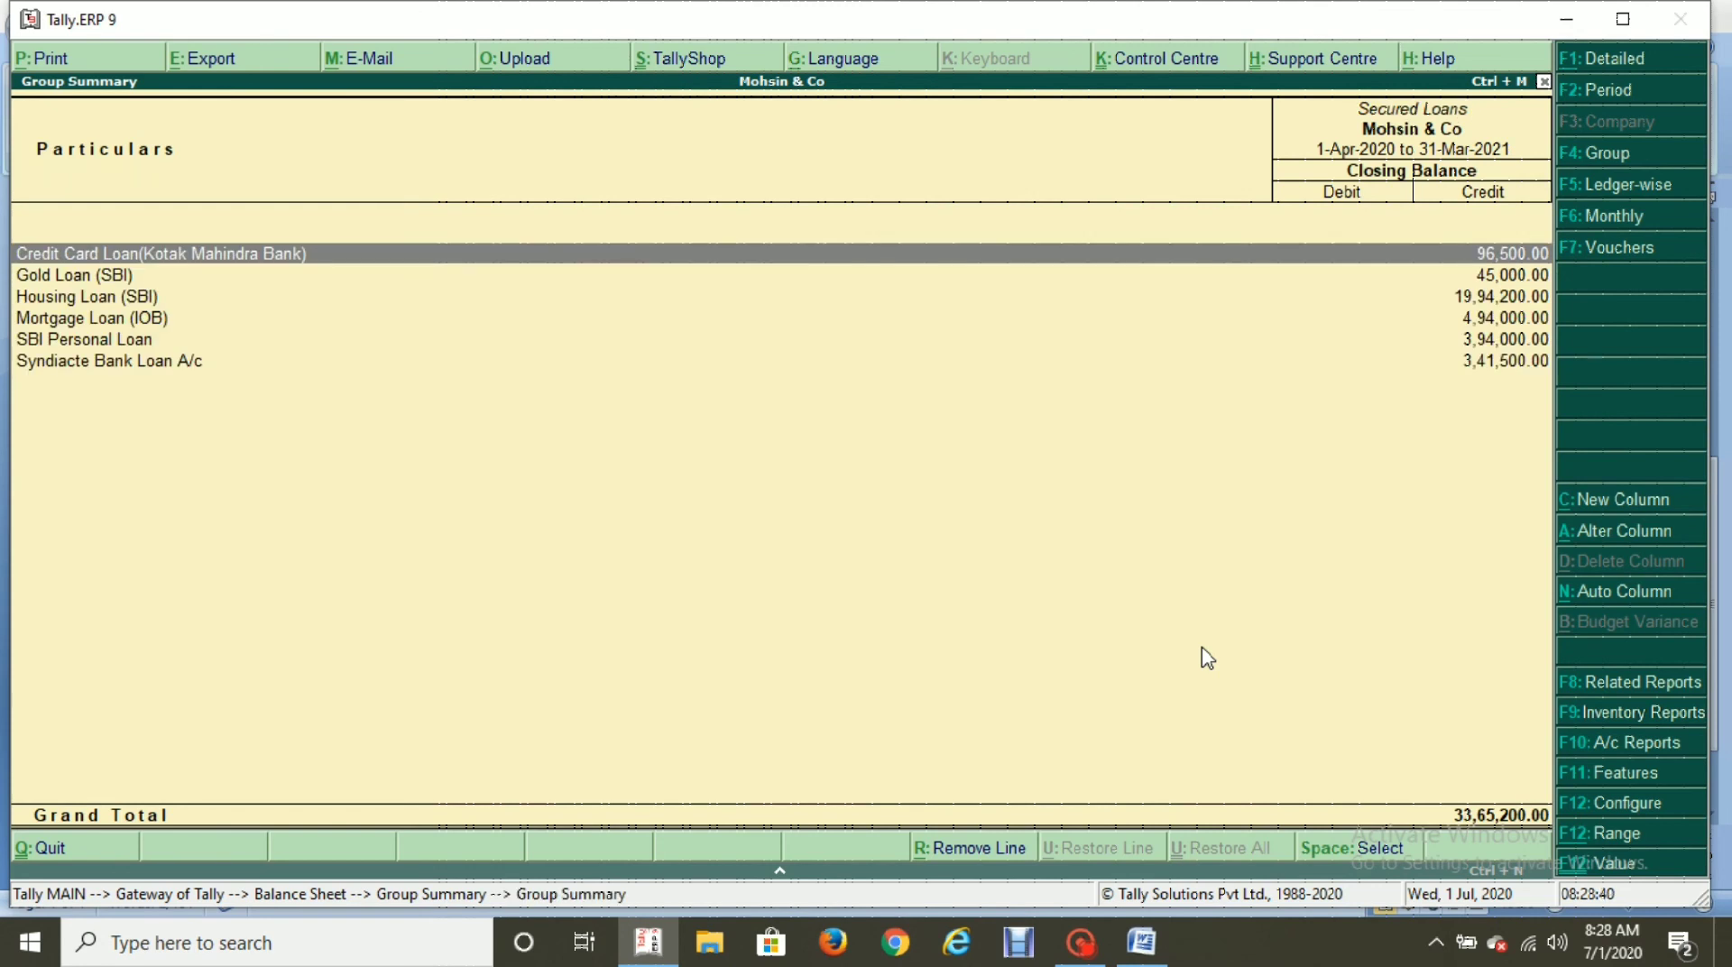
key(Down)
key(Down)
key(Down)
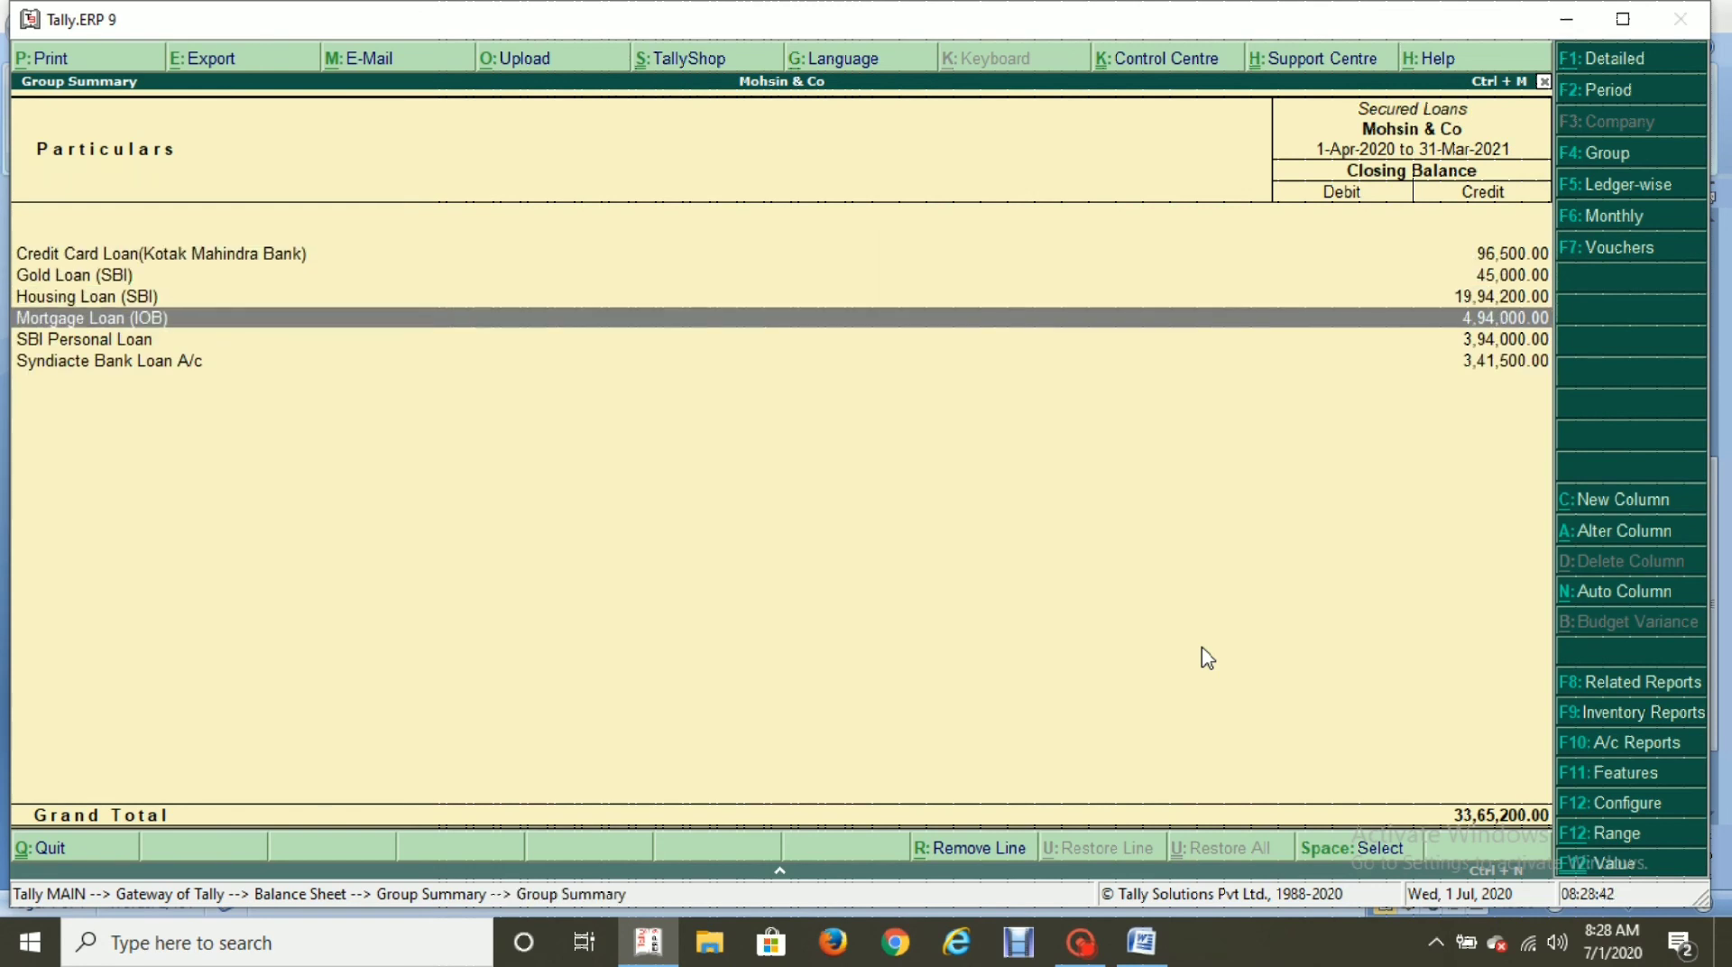
key(Down)
key(Down)
key(Up)
key(Up)
key(Up)
key(Up)
key(Escape)
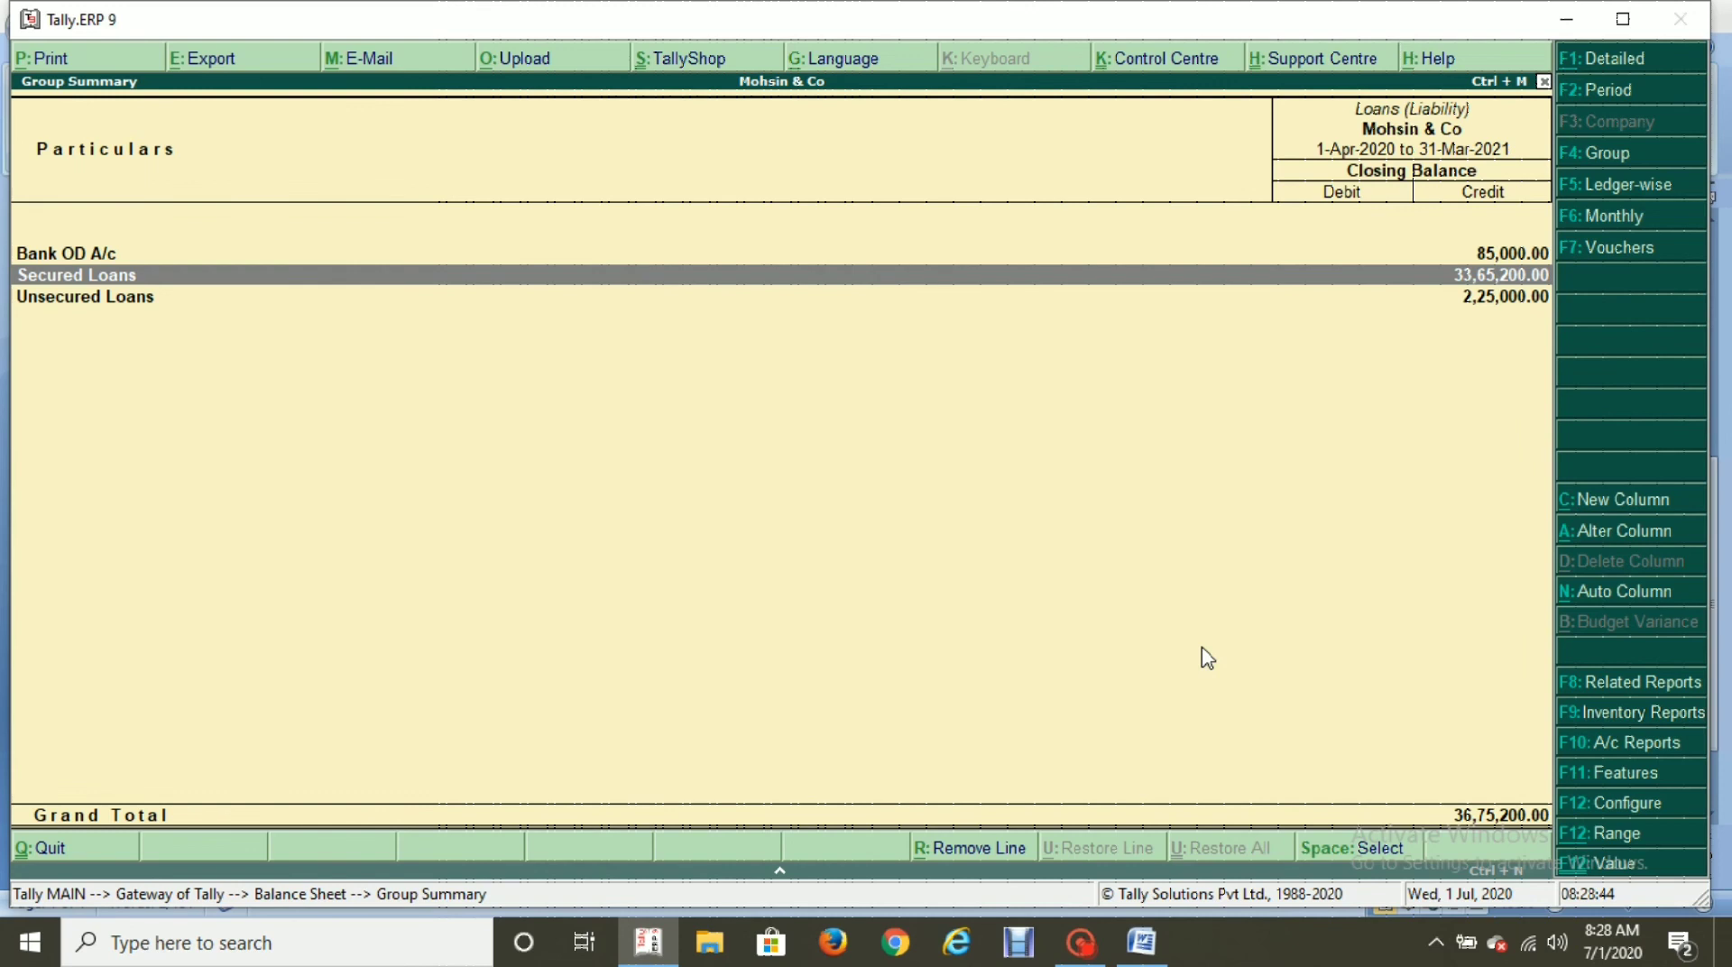
Open the Unsecured Loans group and compare the two lenders' balances.
key(Down)
key(Return)
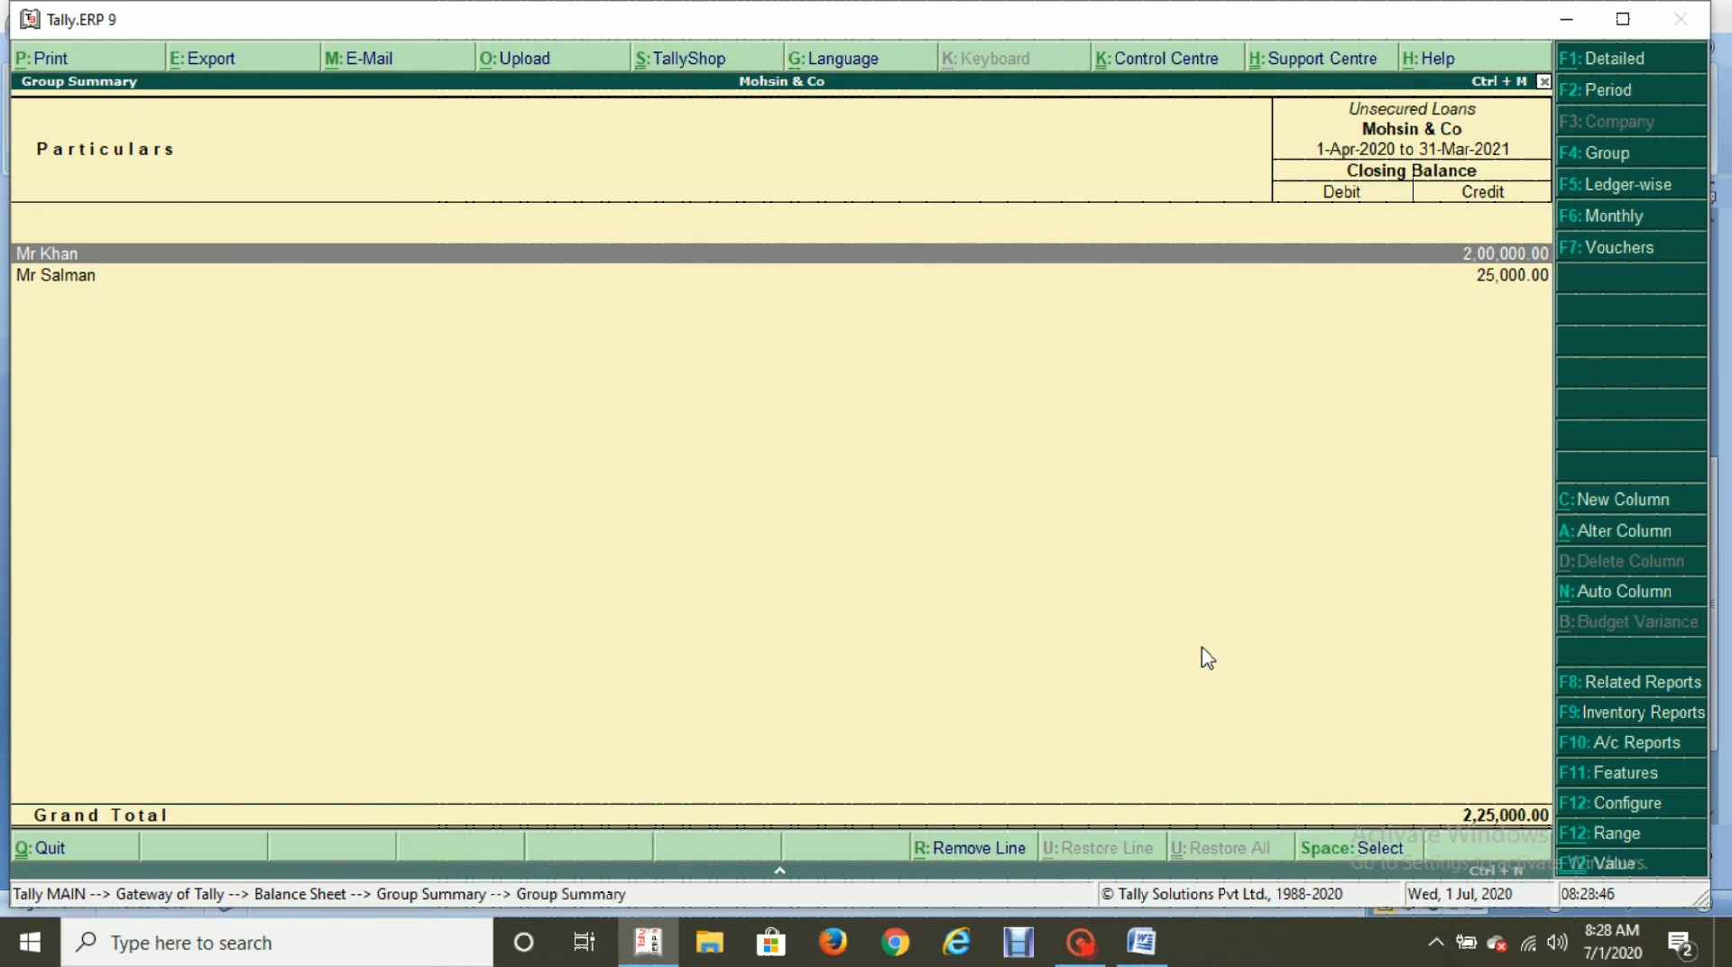
key(Down)
key(Up)
key(Down)
key(Up)
key(Down)
key(Up)
View the monthly summary of each unsecured lender's ledger, then return to the Balance Sheet.
key(Return)
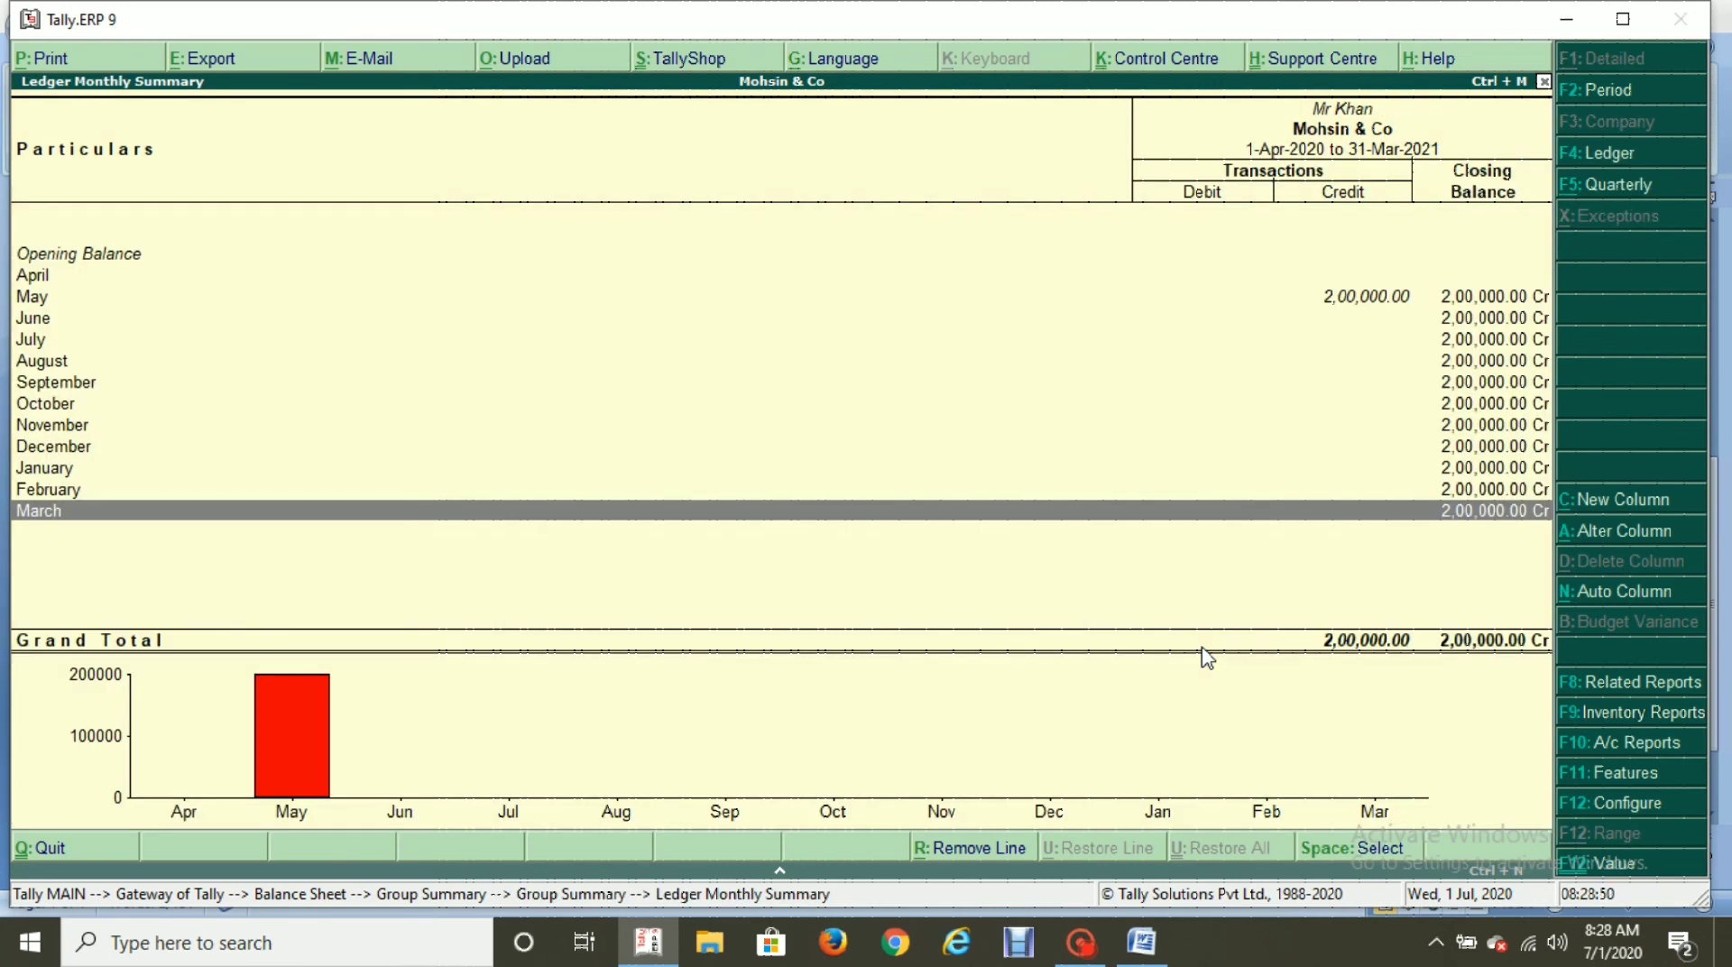
key(Escape)
key(Down)
key(Return)
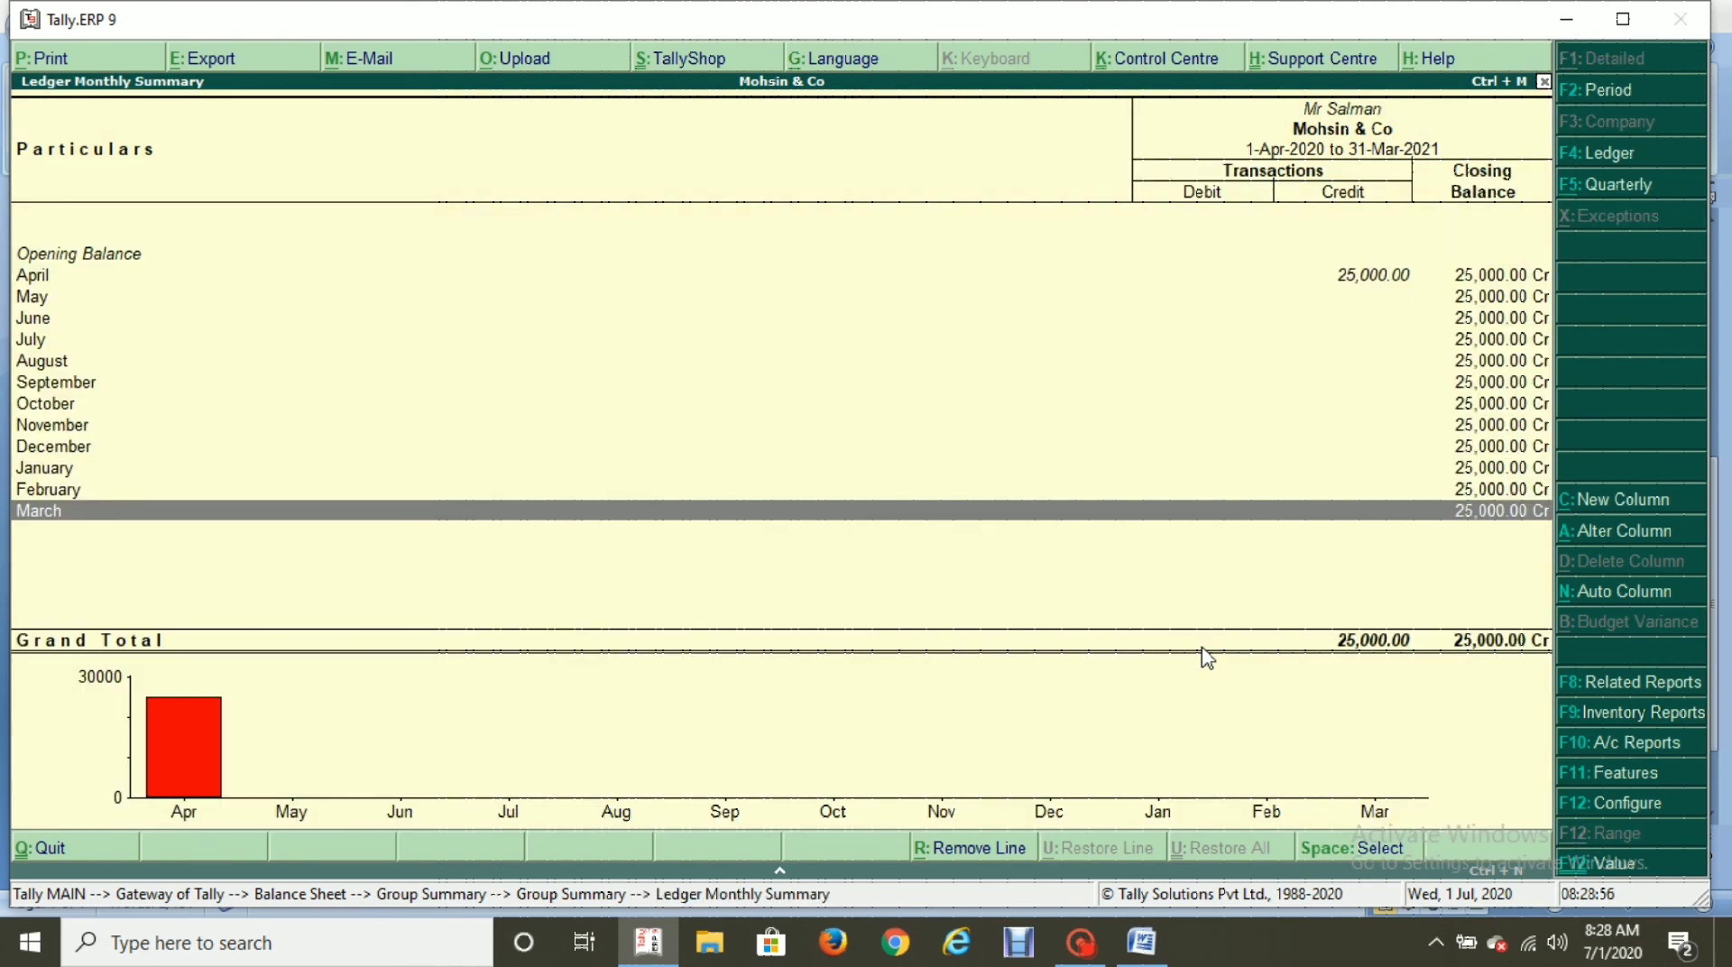
key(Escape)
key(Escape)
key(Escape)
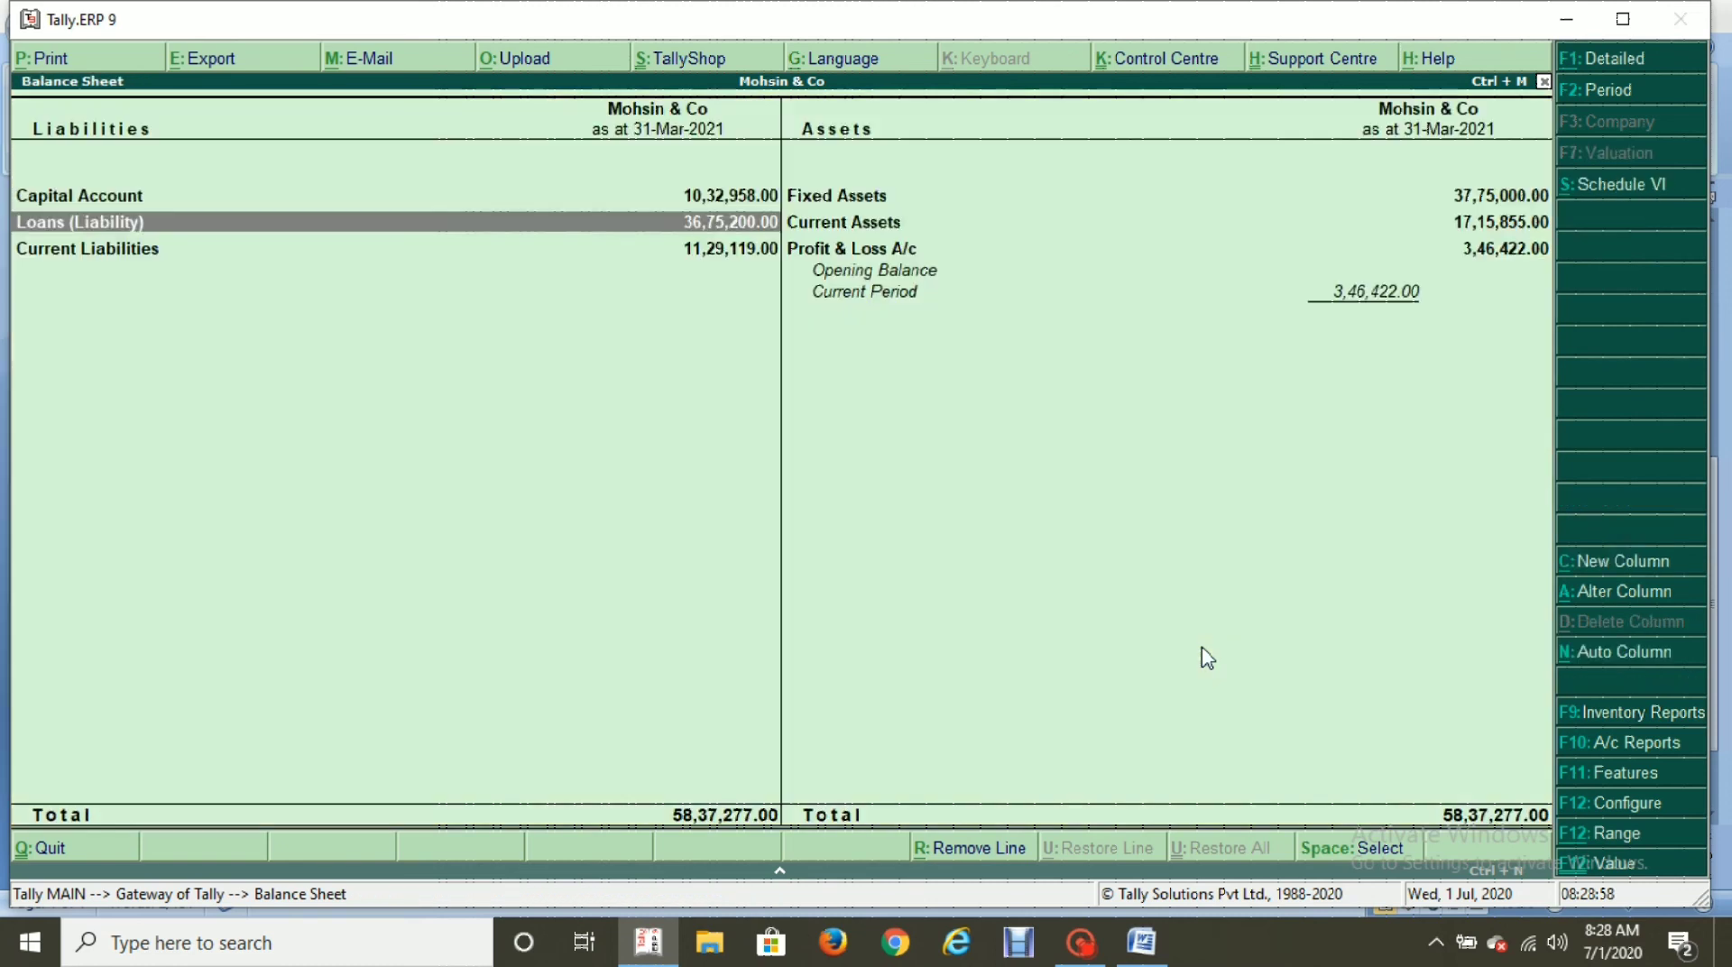
Open the Capital Account group from the Balance Sheet and go through its ledgers down to Interest on CC Loan.
key(Up)
key(Return)
key(Down)
key(Down)
key(Down)
key(Down)
key(Down)
key(Down)
key(Down)
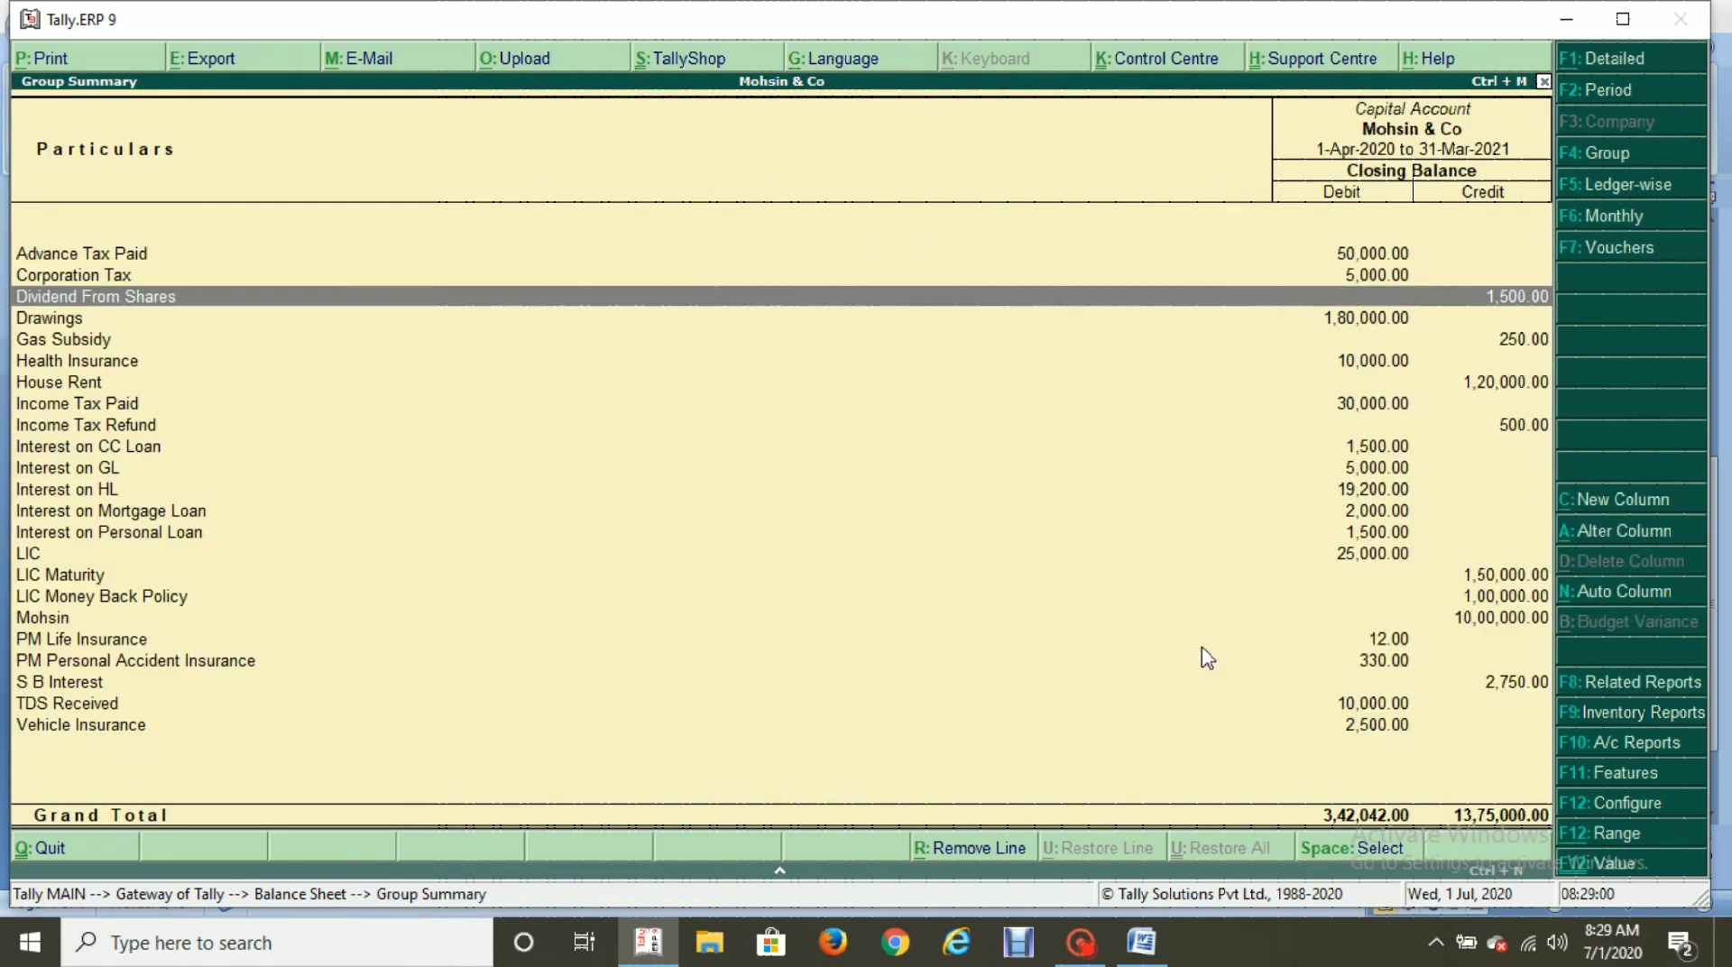
key(Down)
key(Down)
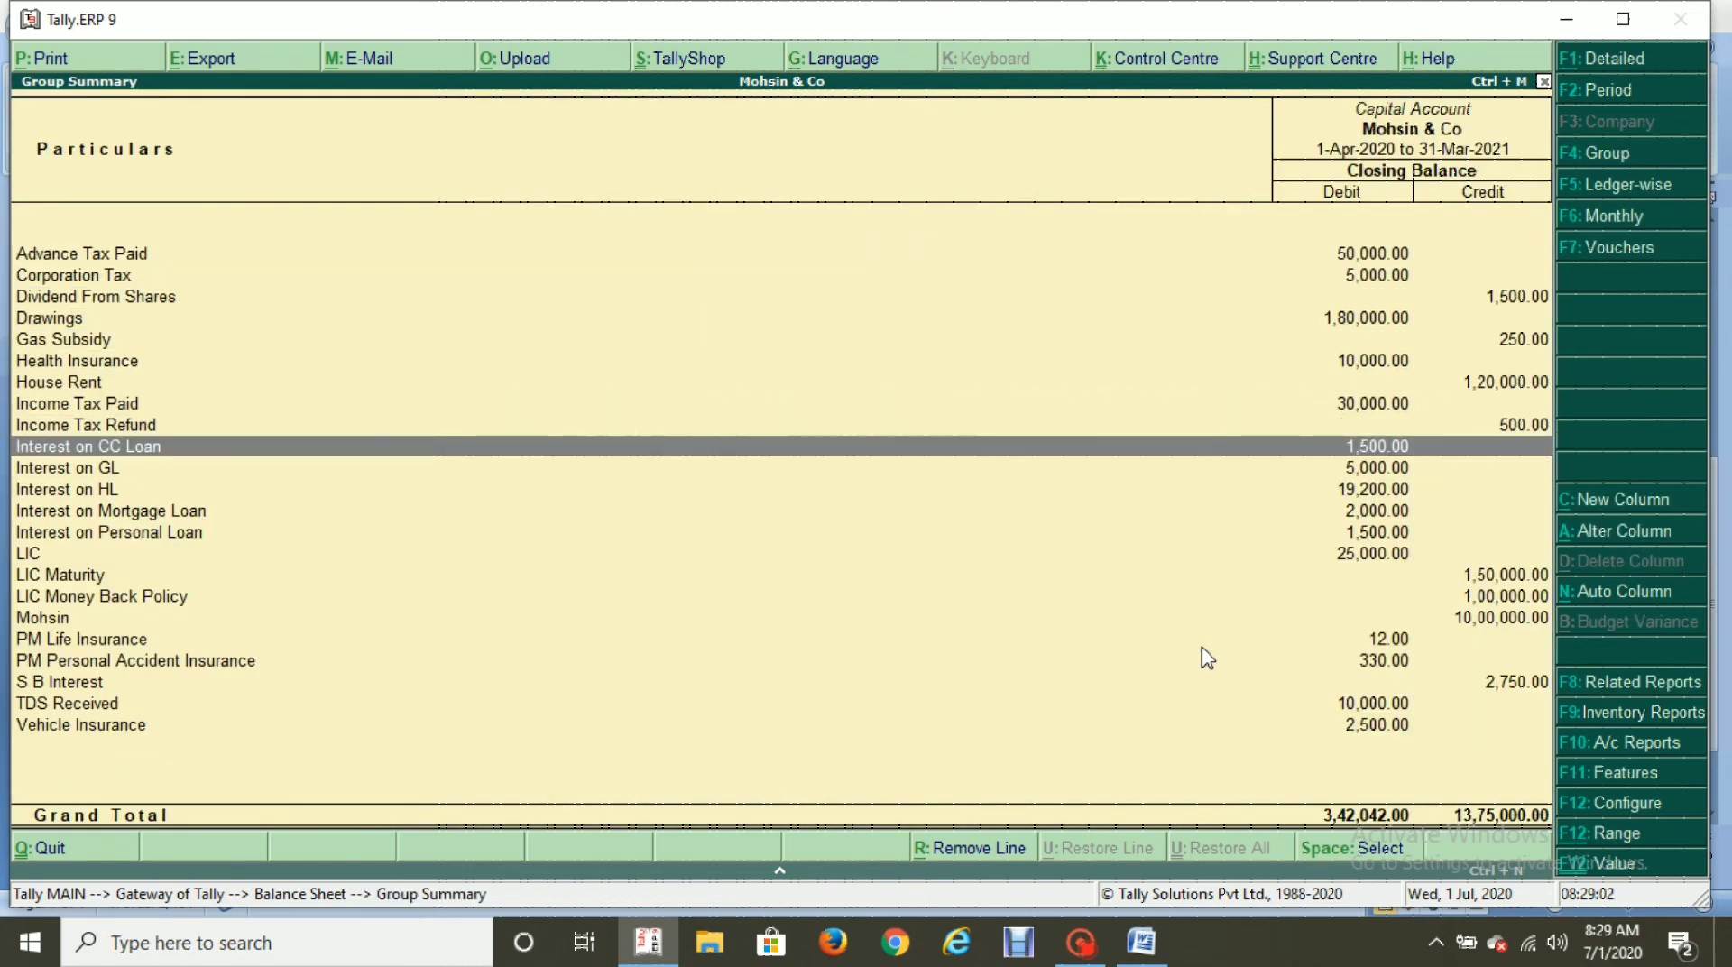
Examine the interest ledgers from Interest on GL to Interest on Personal Loan, then return to the Balance Sheet.
key(Down)
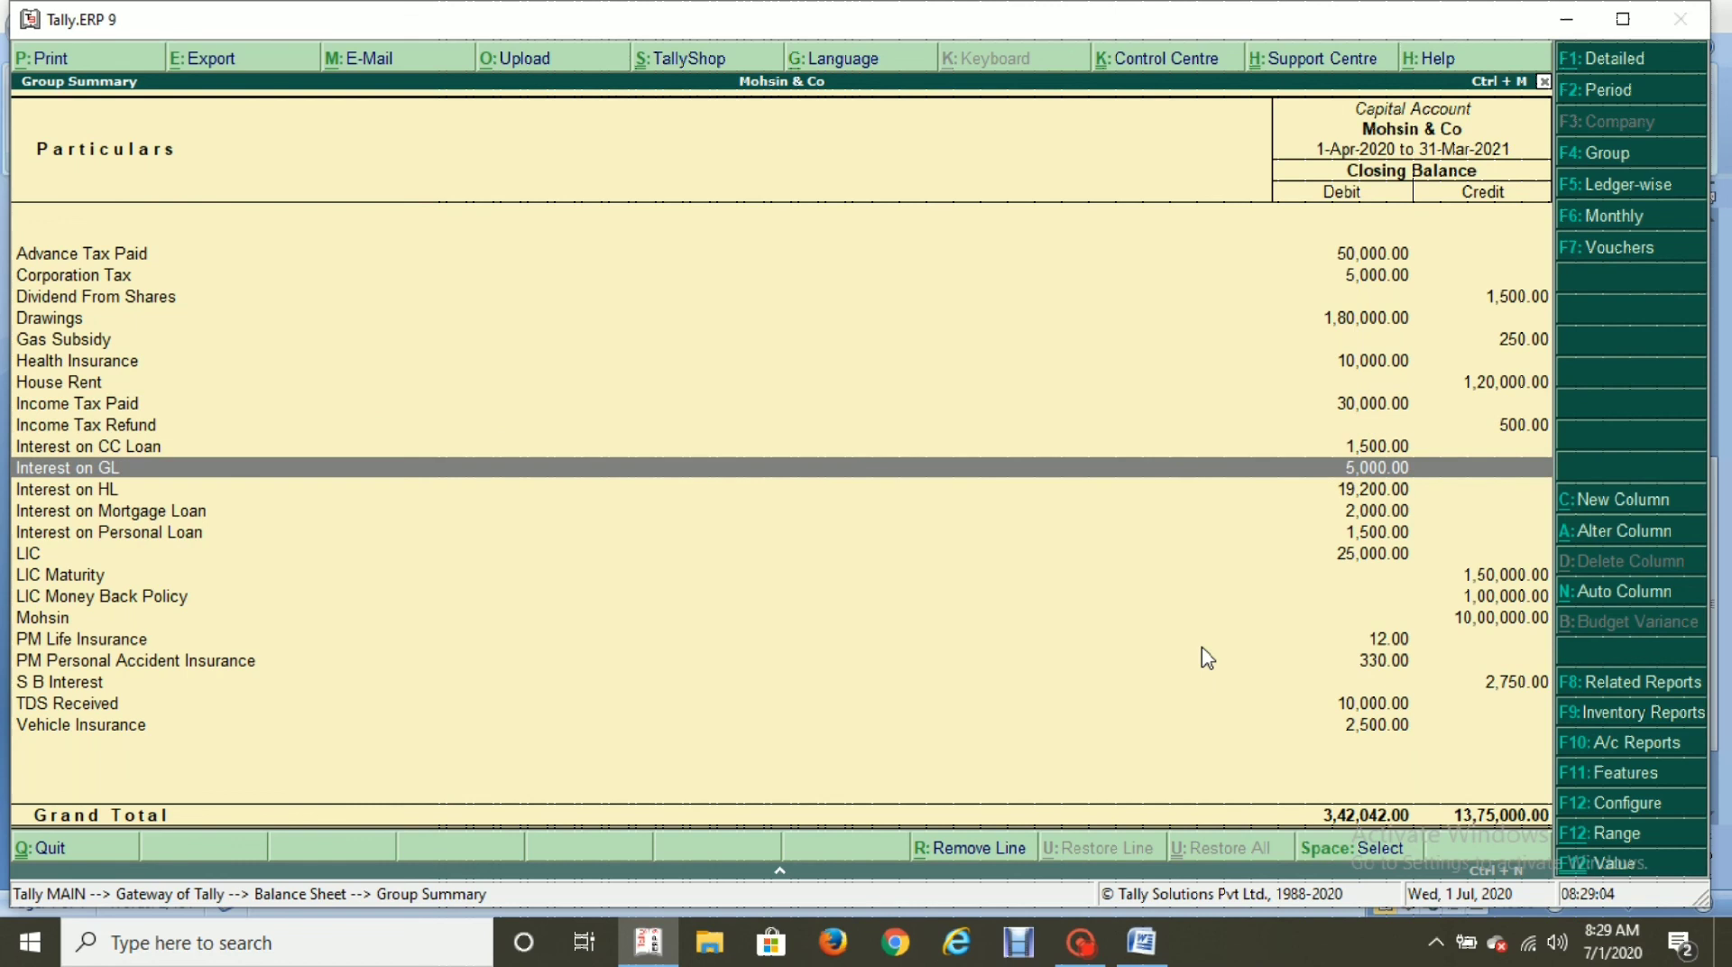
key(Down)
key(Down)
key(Down)
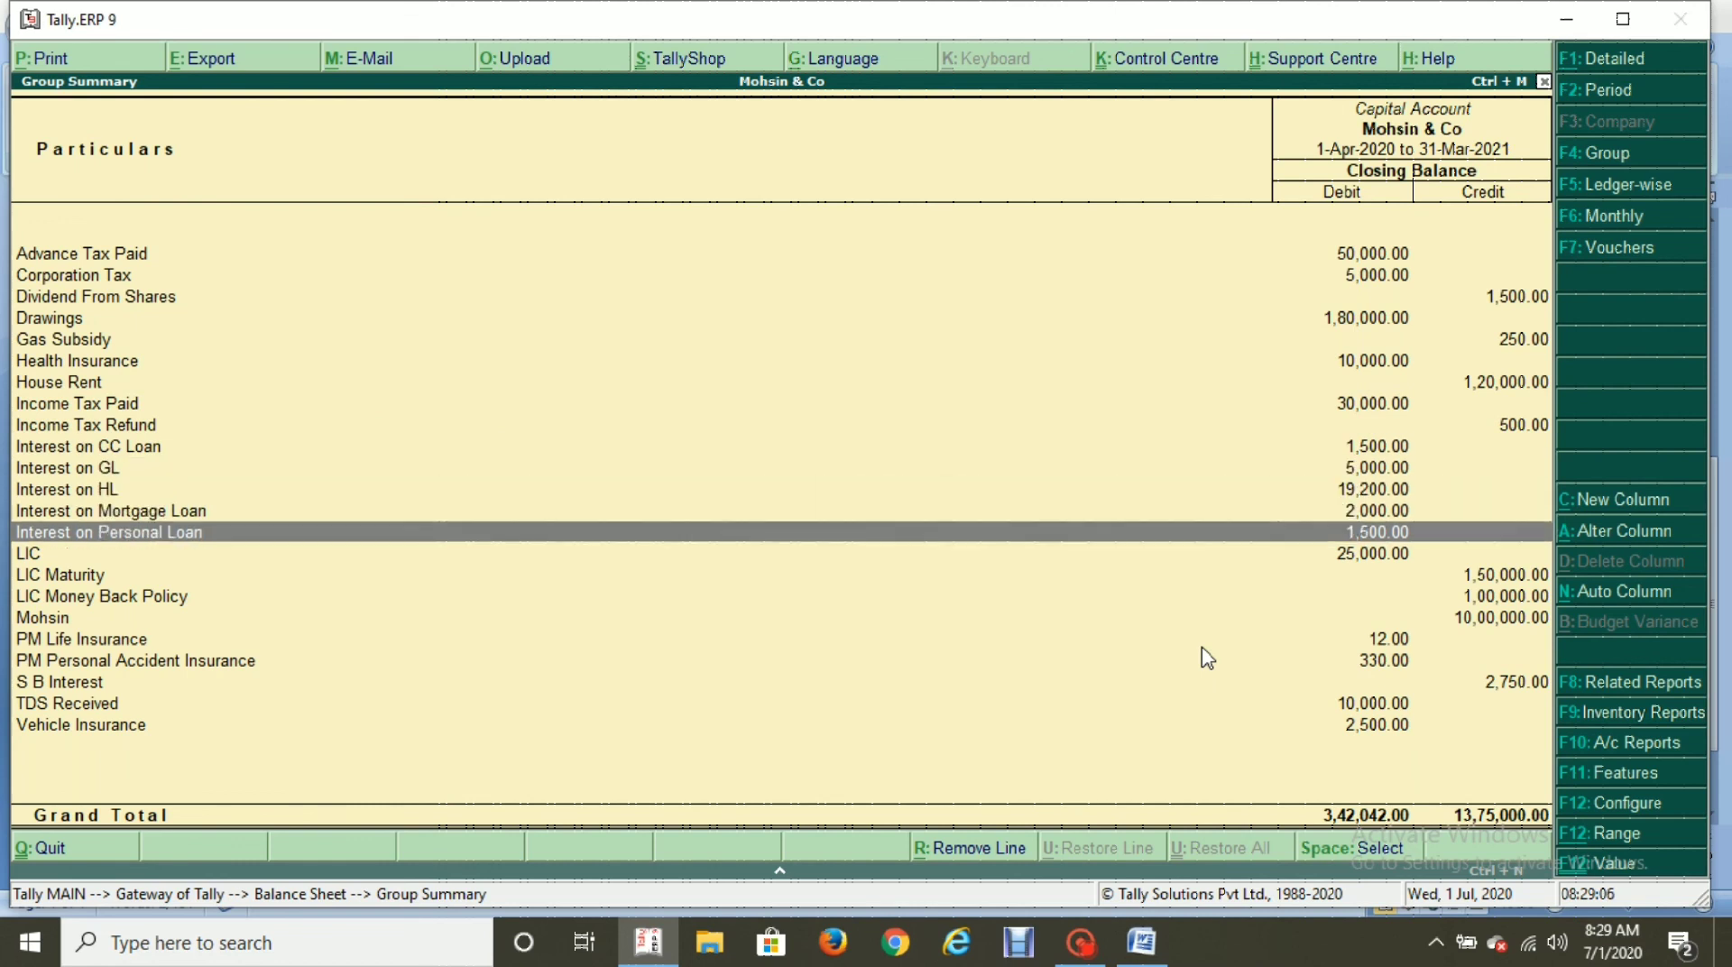
key(Up)
key(Up)
key(Up)
key(Up)
key(Escape)
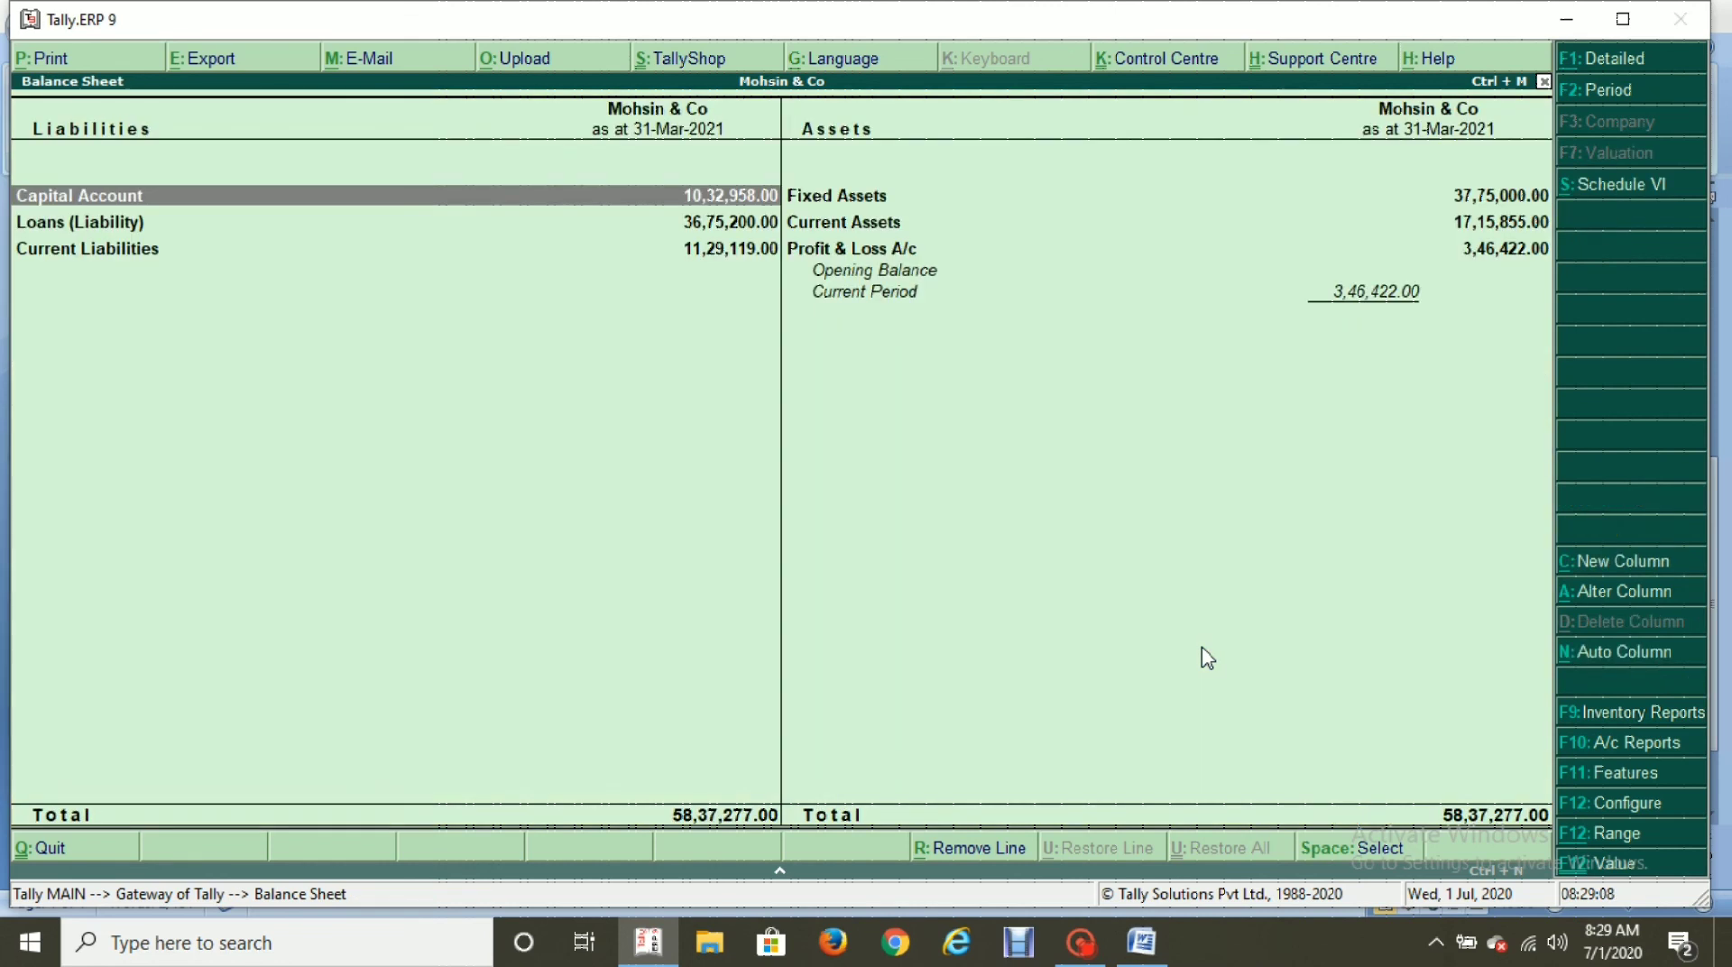
Leave the Balance Sheet and open the Indirect Expenses group in the Profit & Loss A/c.
key(Escape)
key(Down)
key(Return)
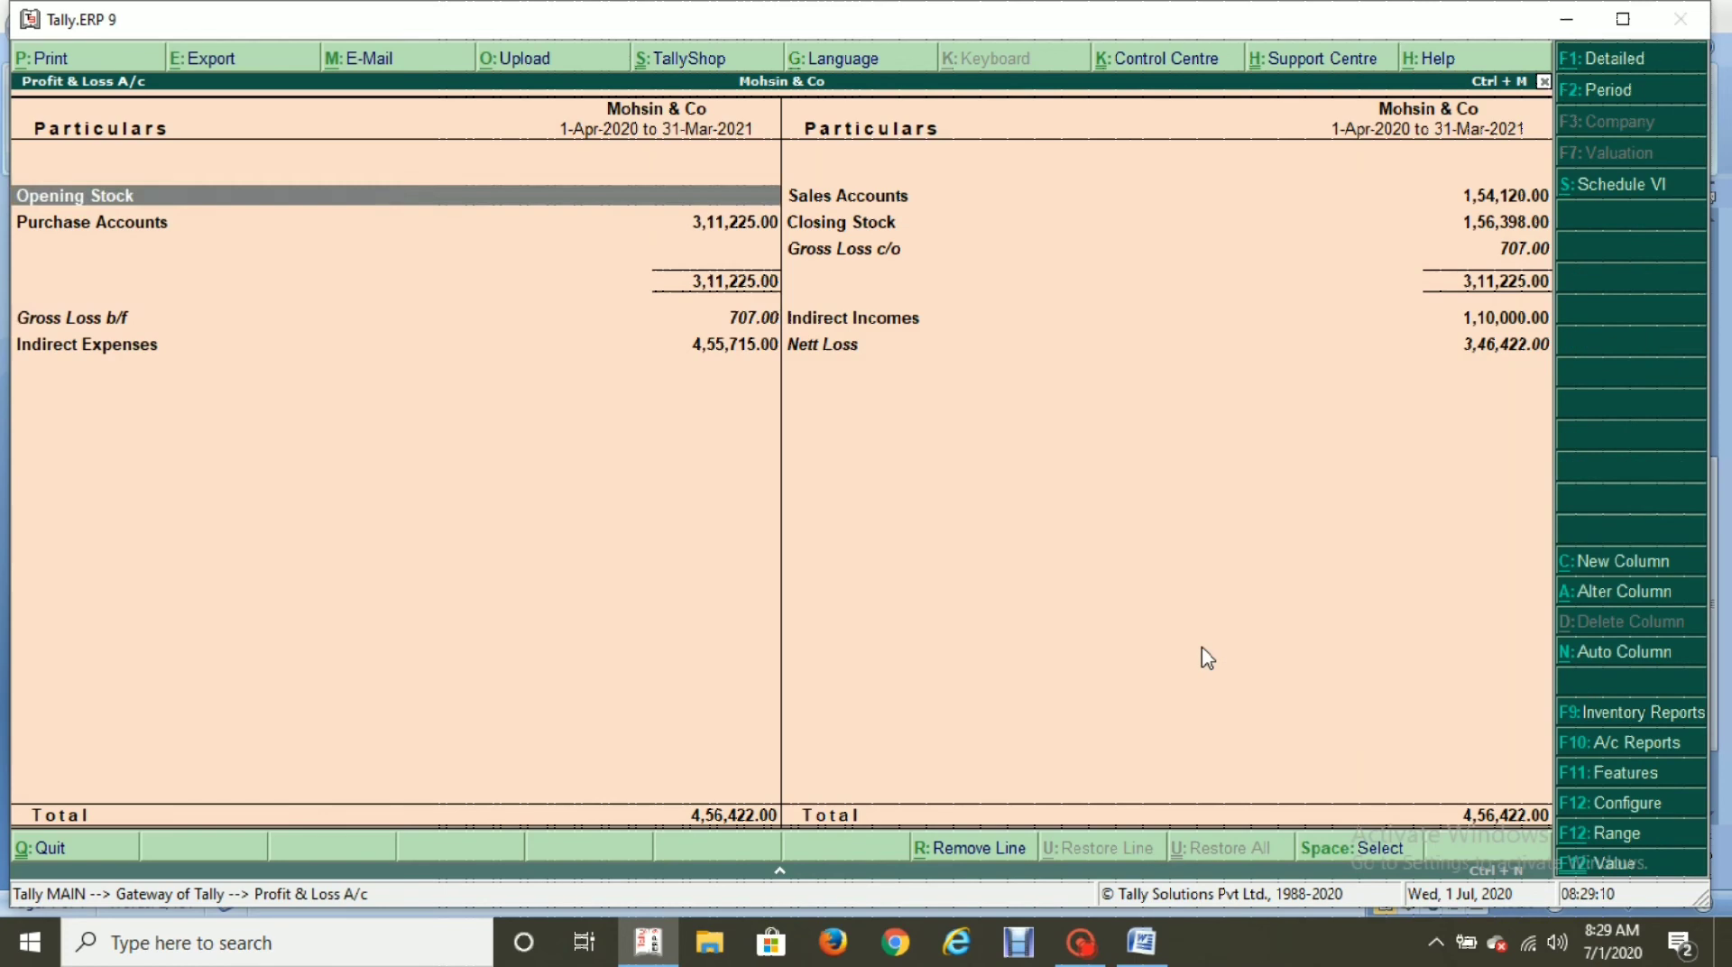
key(Down)
key(Down)
key(Down)
key(Return)
Examine the Indirect Expenses ledgers, including Bank OD Interest and Interest on Vehicle Loan, then return to the Gateway of Tally.
key(Down)
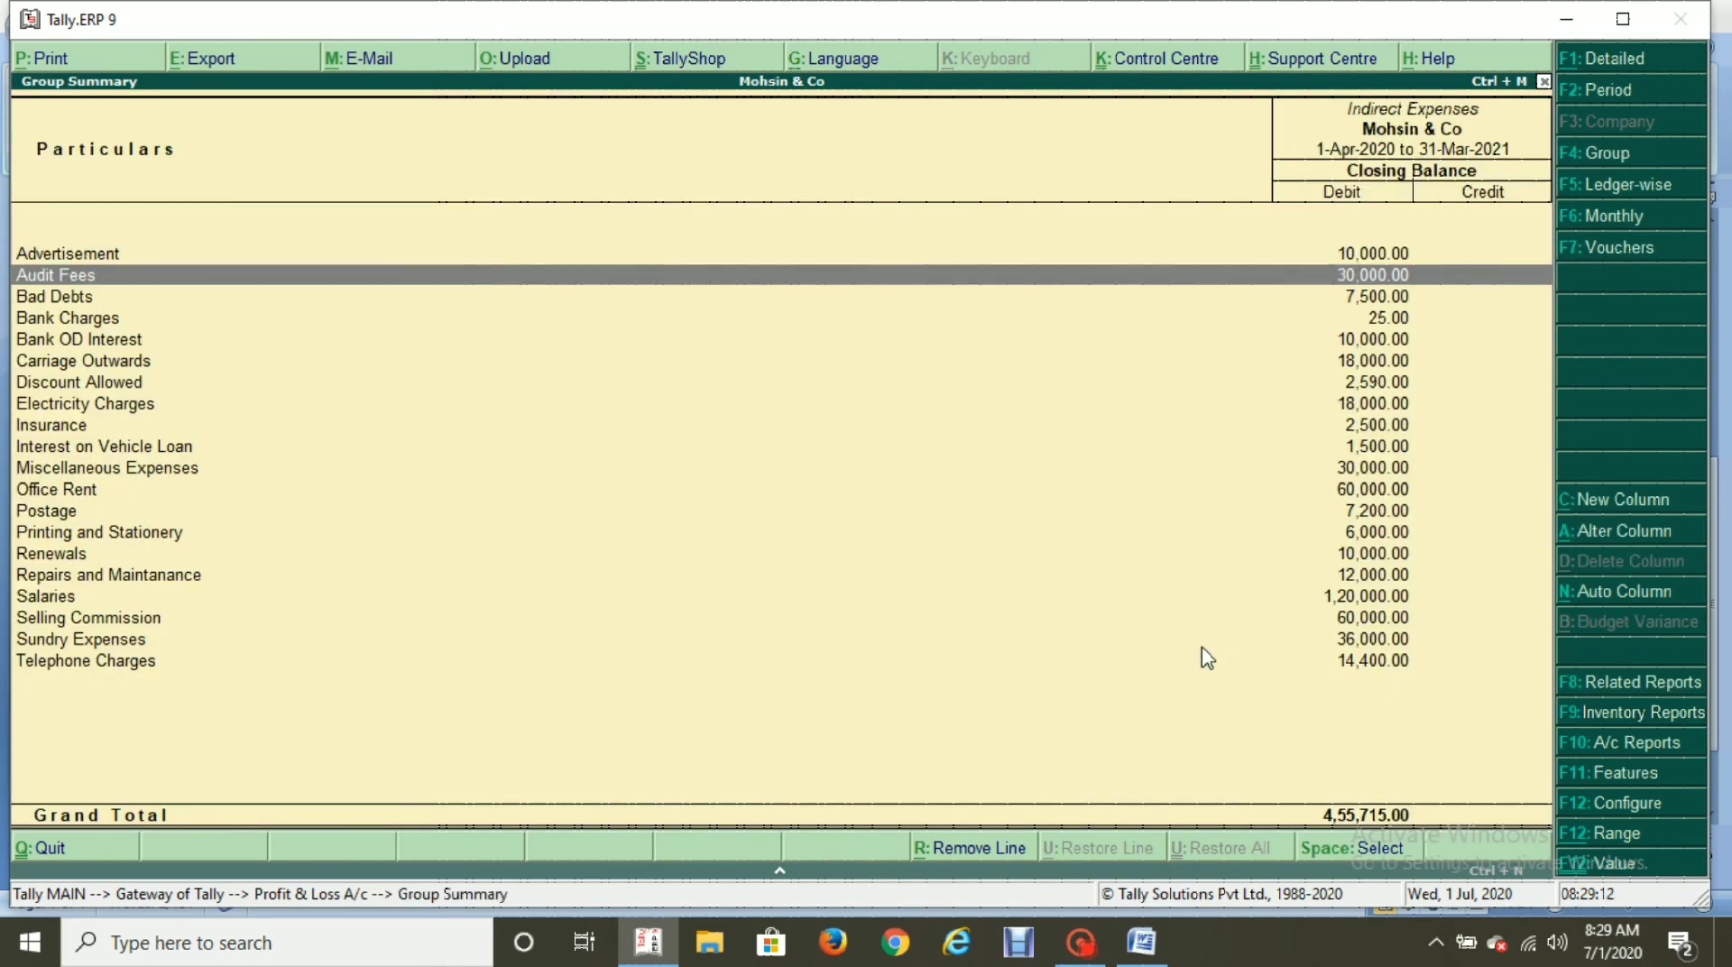
key(Down)
key(Down)
key(Down)
key(Down)
key(Down)
key(Down)
key(Down)
key(Down)
key(Down)
key(Up)
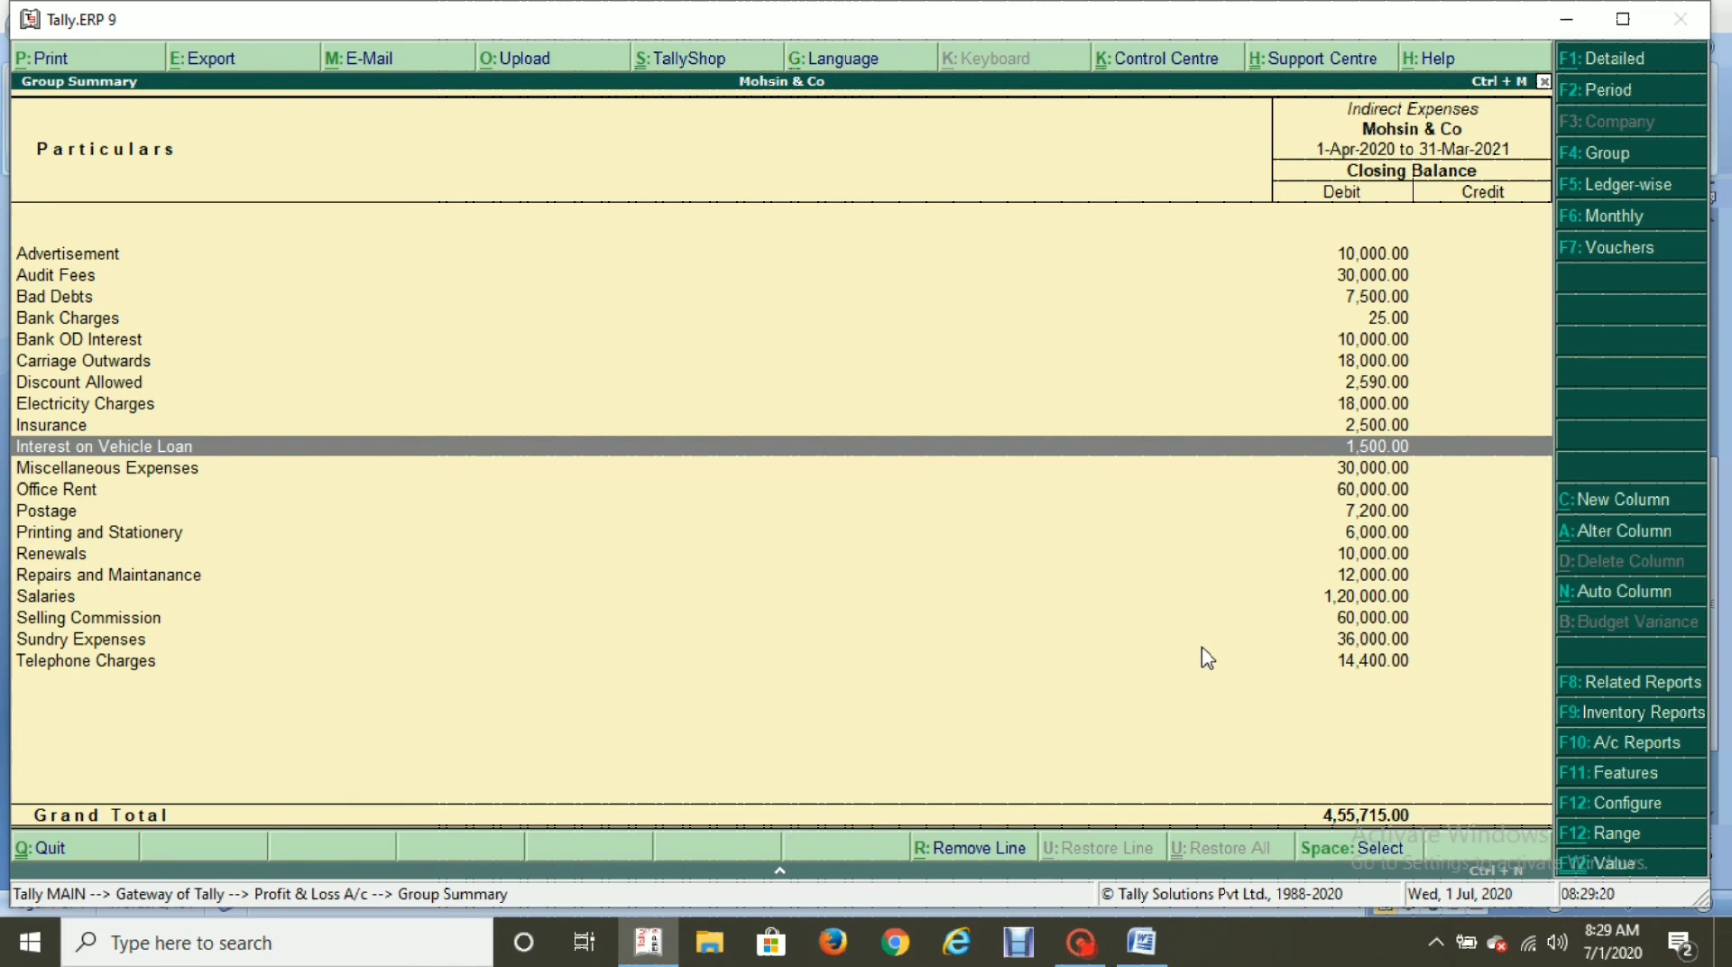
key(Escape)
key(Escape)
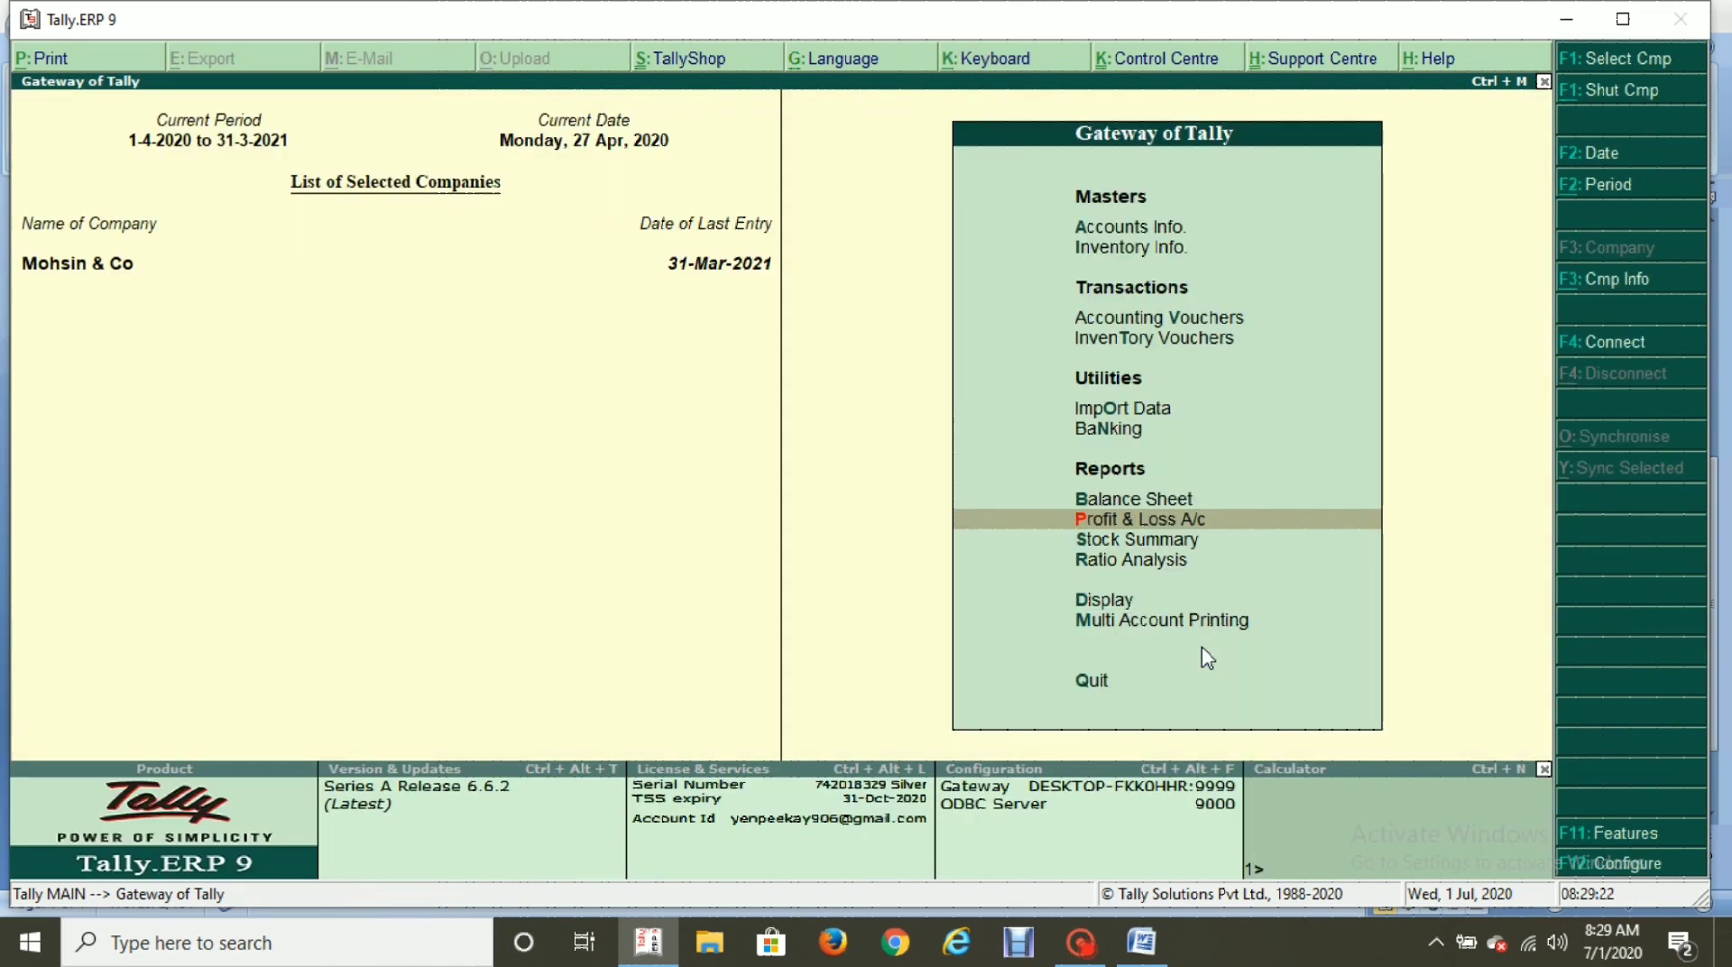